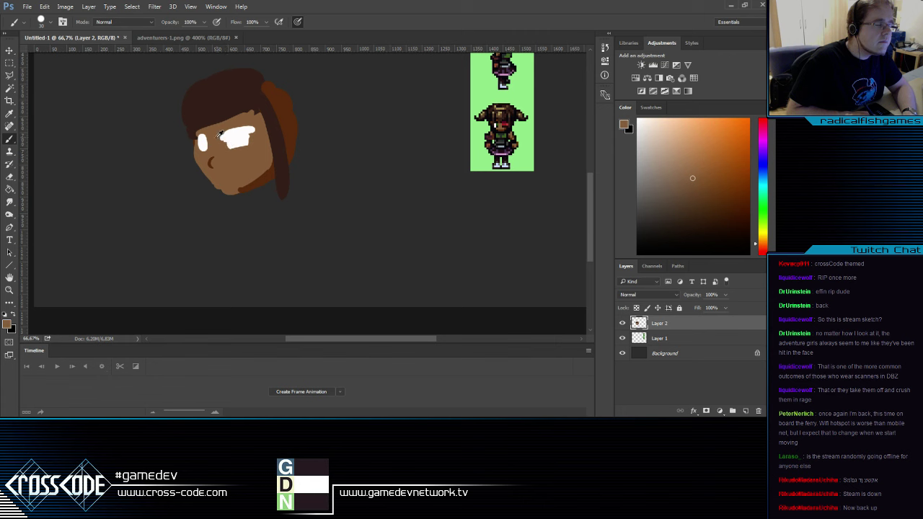
Reshape the white of the larger eye into a rounder form using white and the skin brown
alt+click(245, 139)
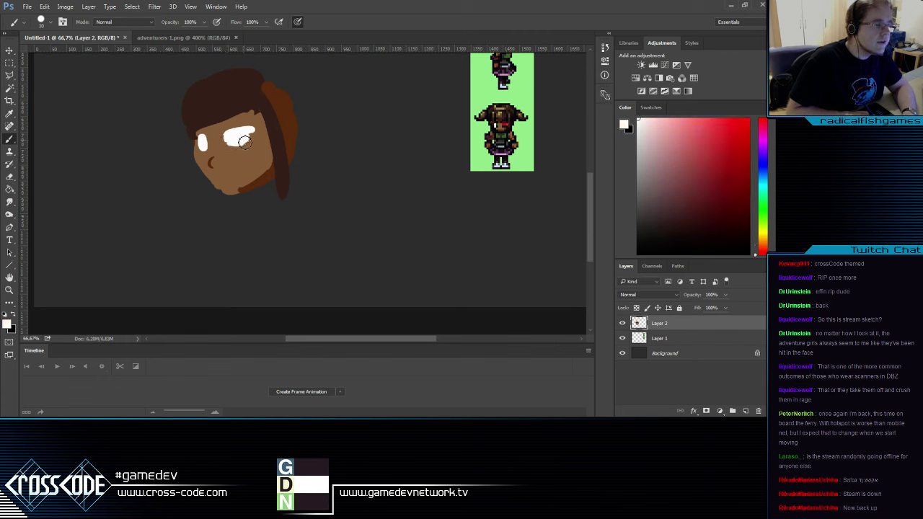
mouse_move(245, 142)
mouse_down()
mouse_move(222, 120)
mouse_move(244, 116)
mouse_move(220, 131)
mouse_move(260, 116)
mouse_up()
alt+click(225, 125)
alt+click(277, 110)
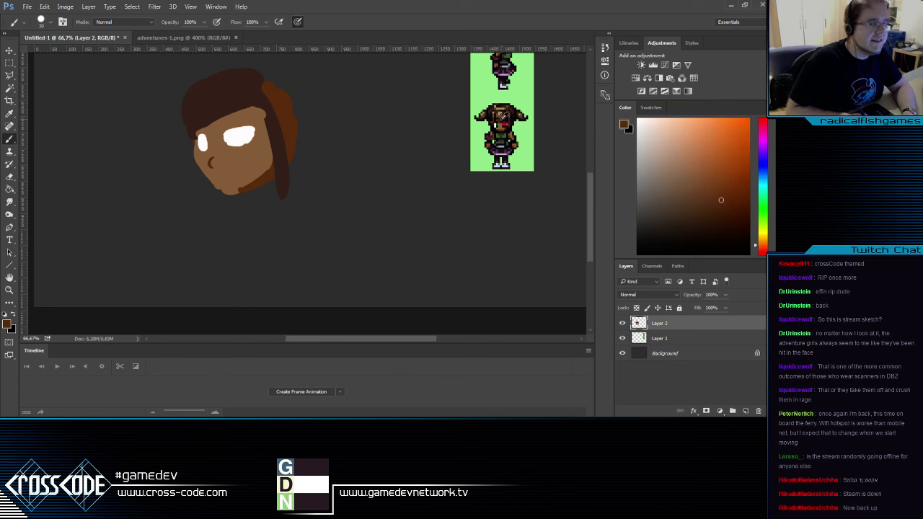
Paint light brown highlights on the fringe with a colour sampled from the sprite, and separate them with dark brown strands
alt+click(502, 112)
mouse_move(208, 114)
mouse_down()
mouse_move(247, 82)
mouse_move(232, 76)
mouse_move(196, 115)
mouse_move(193, 85)
mouse_move(209, 101)
mouse_move(200, 105)
mouse_up()
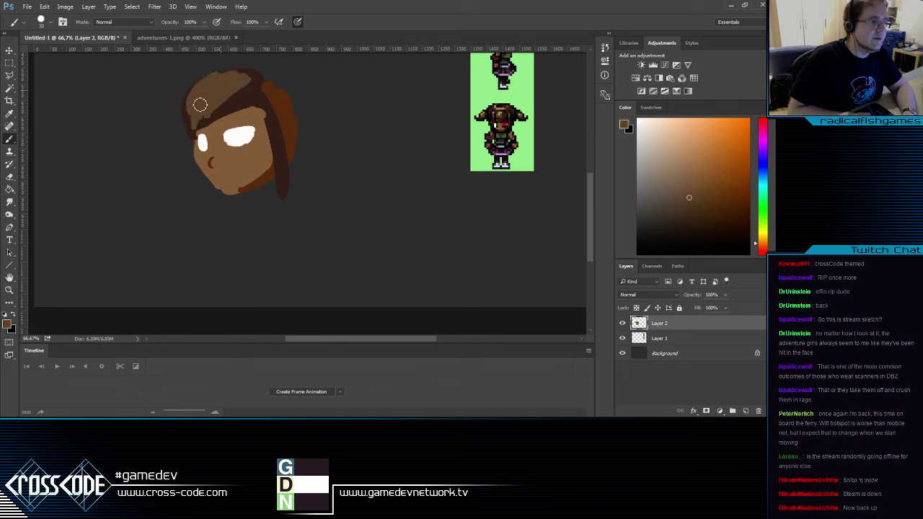
mouse_move(240, 76)
mouse_down()
mouse_move(201, 85)
mouse_move(190, 114)
mouse_move(232, 88)
mouse_up()
alt+click(224, 108)
mouse_move(232, 88)
mouse_down()
mouse_move(206, 117)
mouse_move(186, 103)
mouse_move(201, 79)
mouse_up()
alt+click(232, 86)
alt+click(196, 121)
Refine the hair strand beside the face and paint the ear in skin brown with a darker inner edge
drag(292, 190, 269, 202)
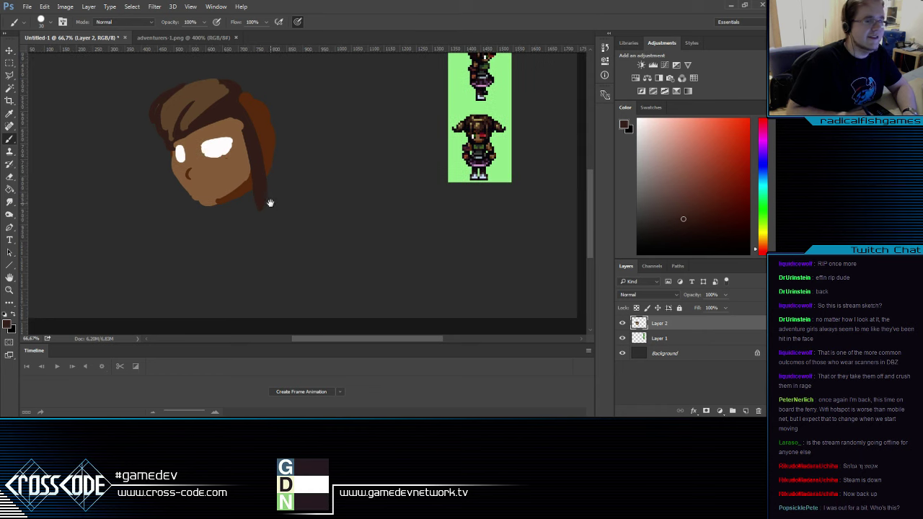
alt+click(223, 105)
mouse_move(235, 101)
mouse_down()
mouse_move(250, 117)
mouse_move(255, 173)
mouse_up()
alt+click(248, 152)
drag(234, 125, 252, 179)
alt+click(239, 165)
mouse_move(264, 135)
mouse_down()
mouse_move(274, 149)
mouse_move(268, 159)
mouse_move(271, 144)
mouse_move(271, 153)
mouse_up()
alt+click(270, 112)
alt+click(271, 146)
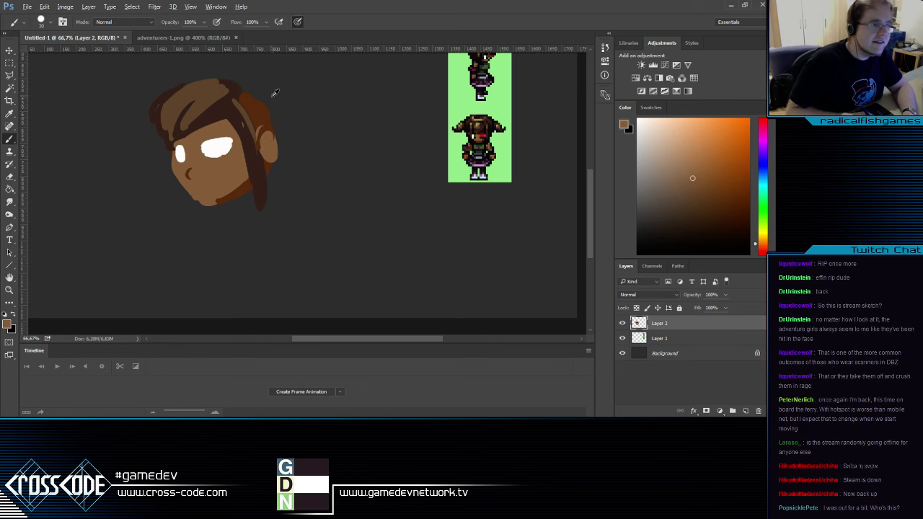
Paint dark brown hair over the back of the head with a pigtail behind the ear, and trim its tip with the Eraser
alt+click(231, 95)
mouse_move(247, 103)
mouse_down()
mouse_move(265, 111)
mouse_move(238, 103)
mouse_move(250, 97)
mouse_up()
drag(183, 88, 218, 79)
mouse_move(300, 117)
mouse_down()
mouse_move(391, 163)
mouse_move(397, 178)
mouse_up()
key(e)
drag(348, 137, 392, 177)
key(b)
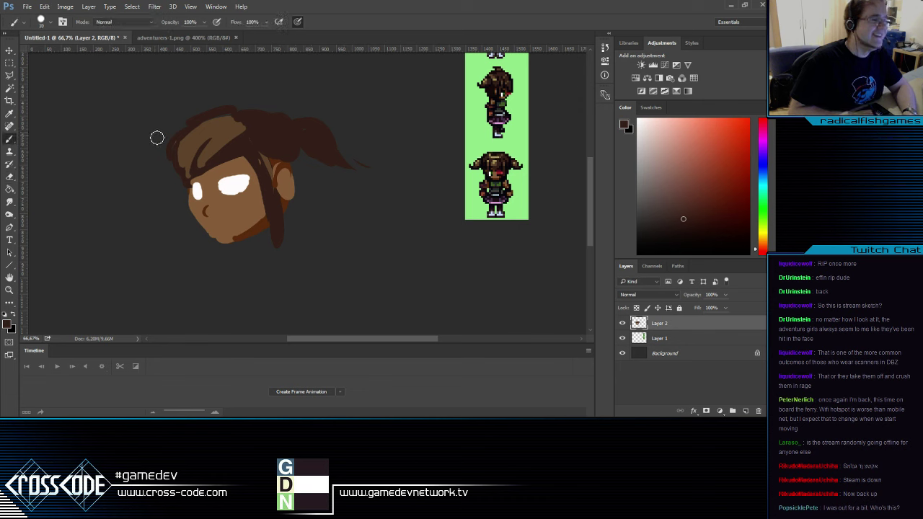
Paint the second dark brown pigtail on the far side of the head and clean its edges with the Eraser
mouse_move(157, 137)
mouse_down()
mouse_move(192, 132)
mouse_move(162, 147)
mouse_up()
key(e)
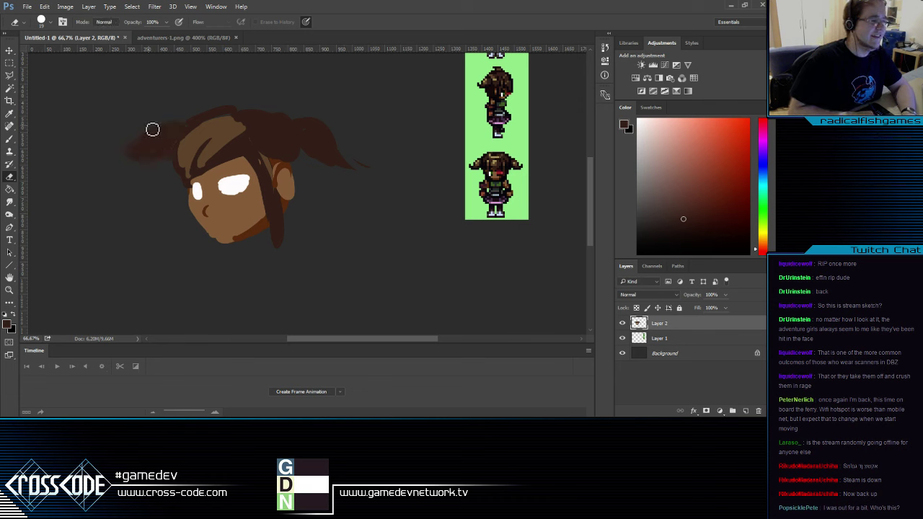
key(b)
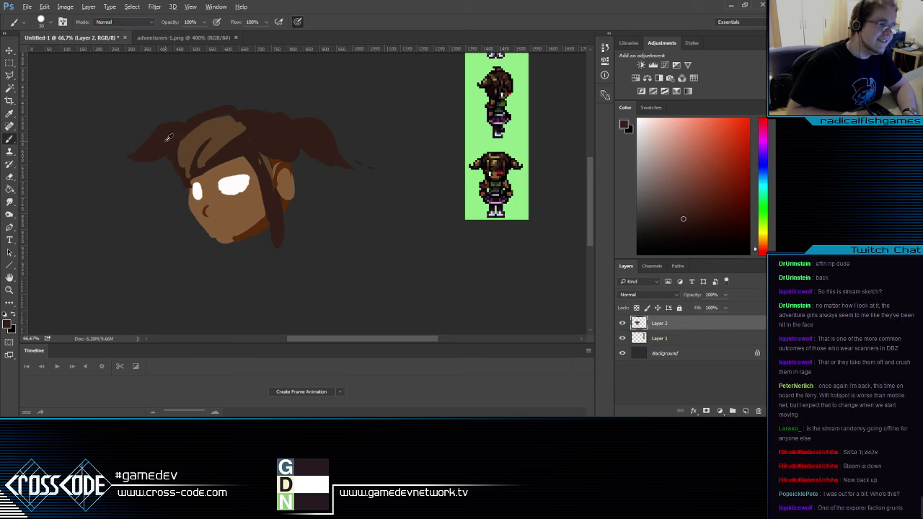
Rework the fringe with light and dark brown strokes and add a light highlight on the crown
alt+click(186, 149)
alt+click(207, 123)
alt+click(207, 132)
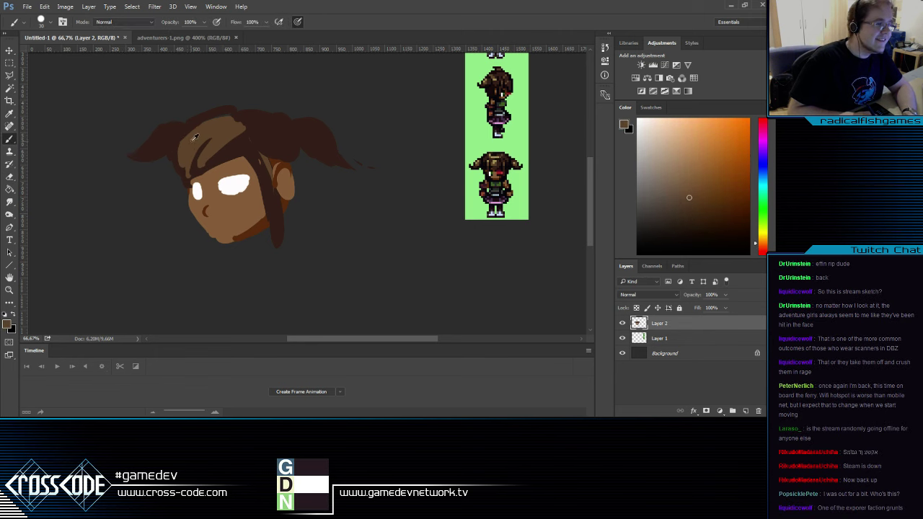
mouse_move(181, 145)
mouse_down()
mouse_move(242, 123)
mouse_move(215, 151)
mouse_up()
alt+click(243, 120)
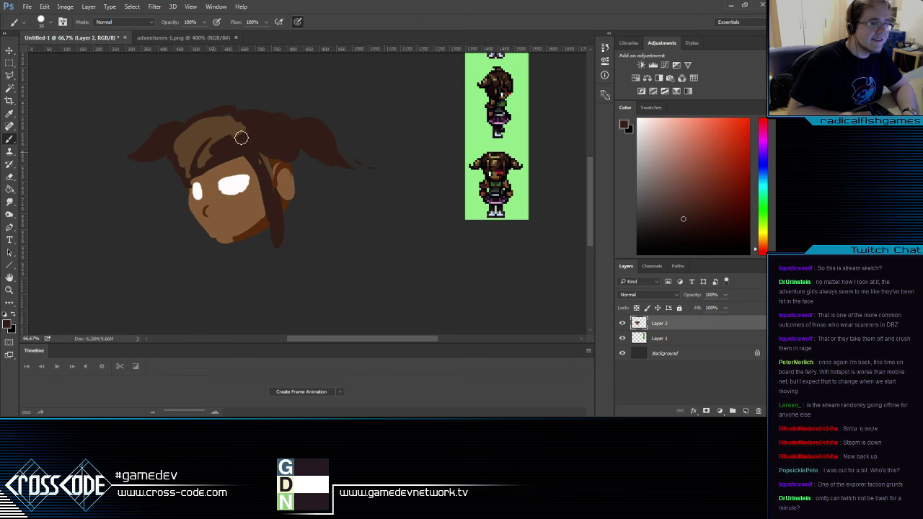
alt+click(201, 129)
drag(230, 115, 244, 118)
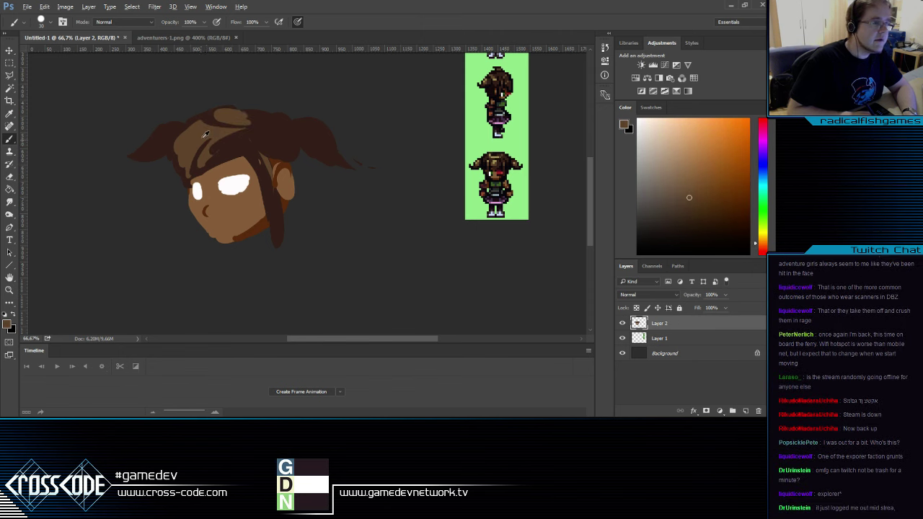
Paint an oval light brown highlight on each of the two pigtails
drag(301, 134, 316, 153)
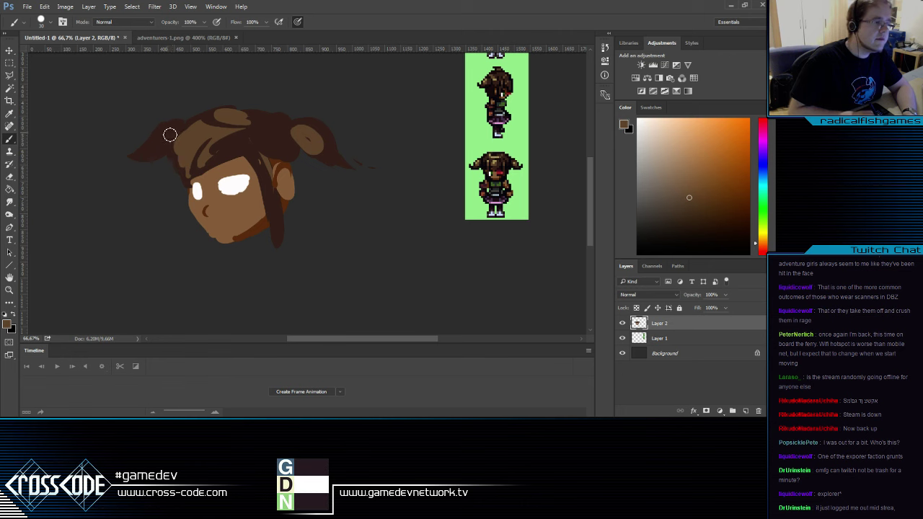
drag(254, 212, 222, 143)
drag(231, 178, 278, 292)
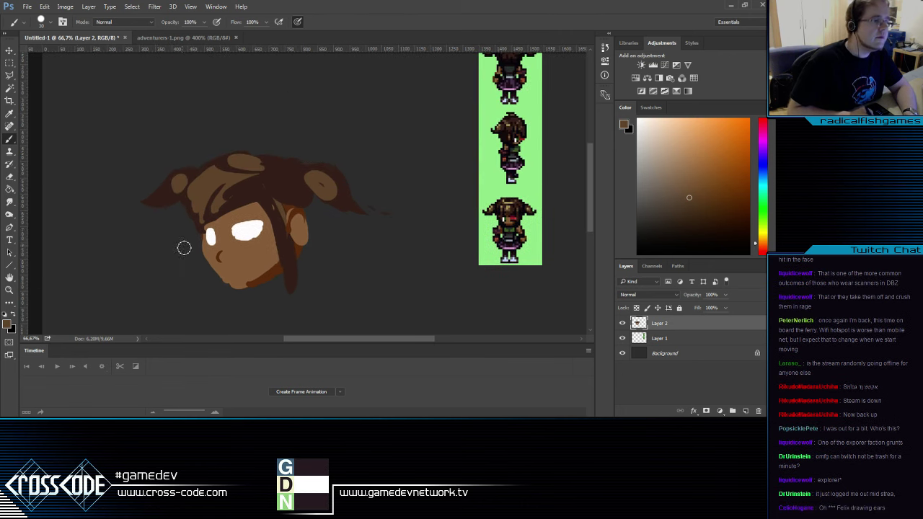
Move the head sketch toward the canvas's upper left and scale it down to about 65%
click(10, 290)
click(78, 266)
key(m)
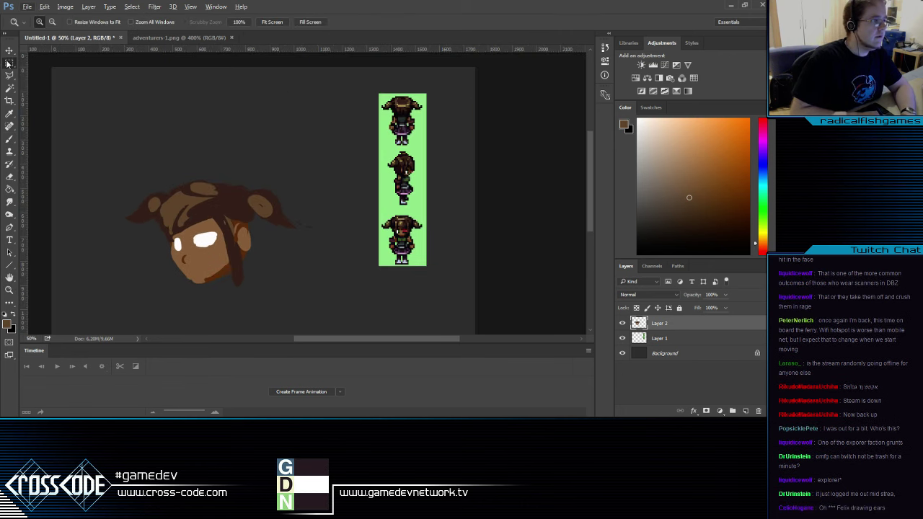
key(ctrl+a)
drag(335, 305, 262, 186)
key(ctrl+t)
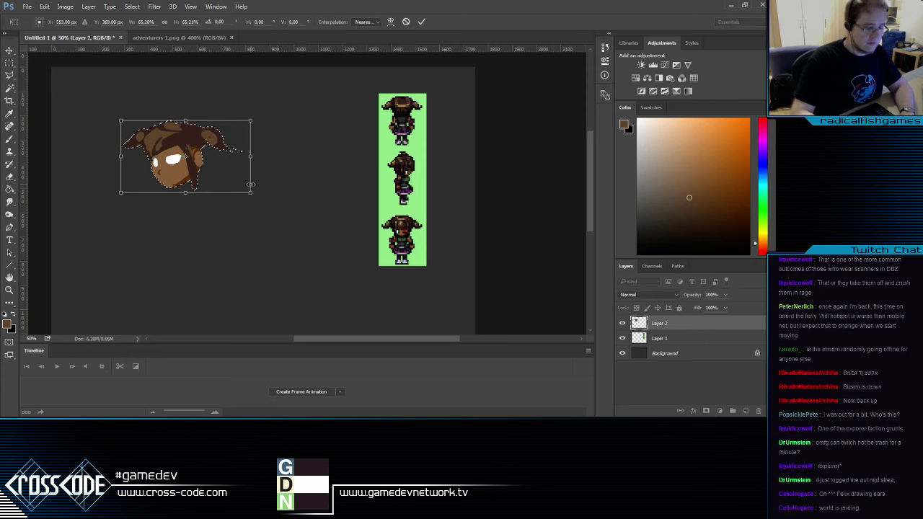
key(Return)
key(ctrl+d)
Paint a dark green torso base below the chin with the Brush, using a colour sampled from the sprite
key(b)
scroll(248, 208, up, 1)
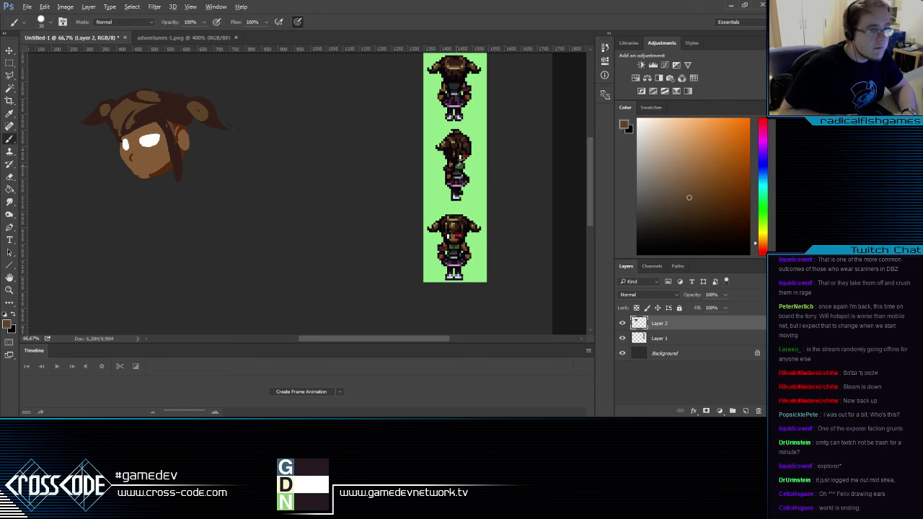
key(d)
key(bracketleft)
key(bracketleft)
key(bracketleft)
click(160, 208)
mouse_move(158, 205)
mouse_down()
mouse_move(152, 195)
mouse_move(162, 194)
mouse_move(153, 201)
mouse_move(170, 216)
mouse_move(180, 211)
mouse_up()
key(ctrl+z)
alt+click(460, 164)
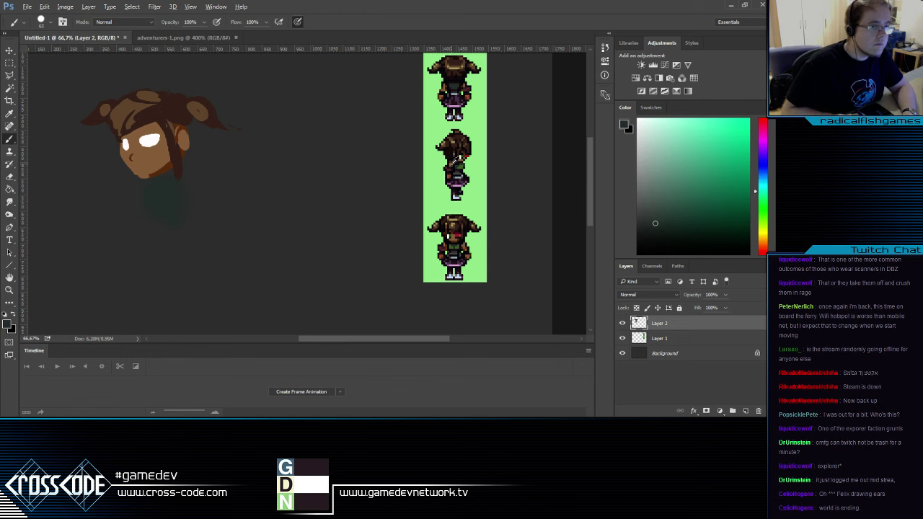
alt+click(455, 161)
drag(111, 185, 103, 183)
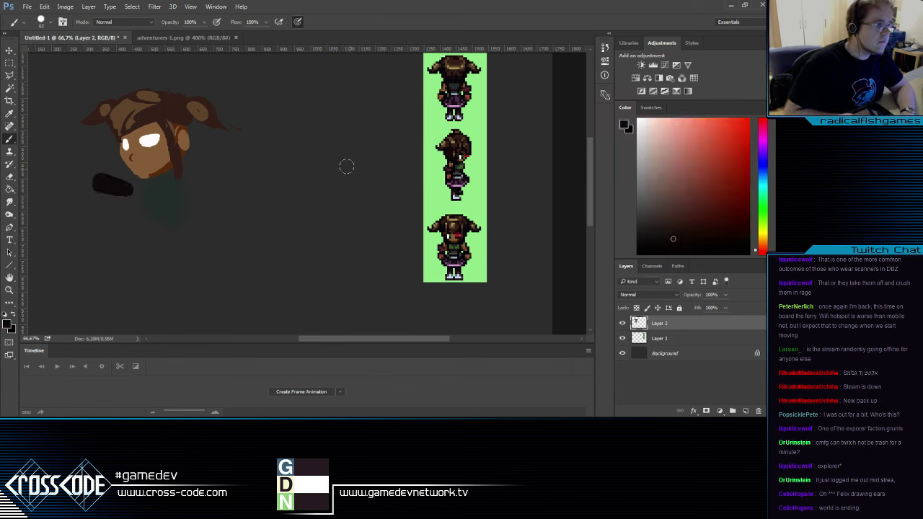
key(ctrl+z)
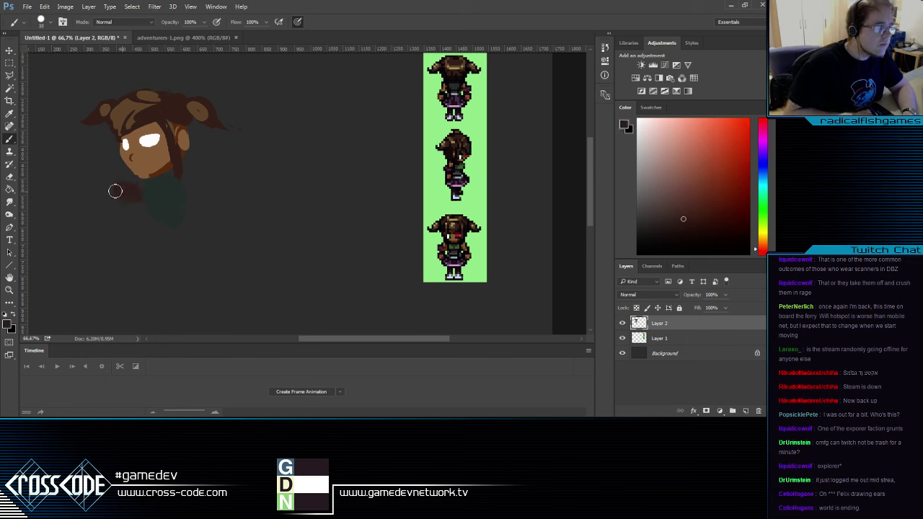
Paint the raised arm in dark brown and its cuff in dark purple sampled from the sprite
mouse_move(95, 170)
mouse_down()
mouse_move(82, 183)
mouse_move(94, 173)
mouse_move(87, 176)
mouse_up()
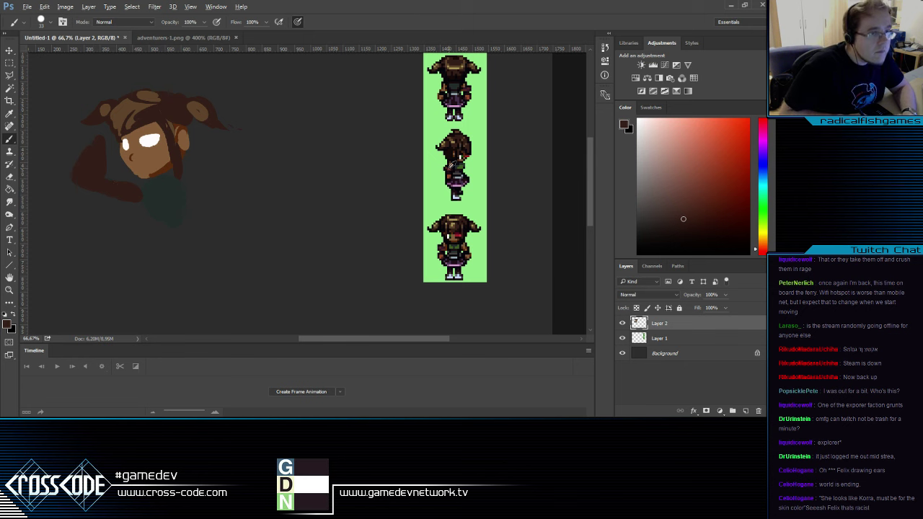
alt+click(452, 166)
drag(98, 166, 89, 165)
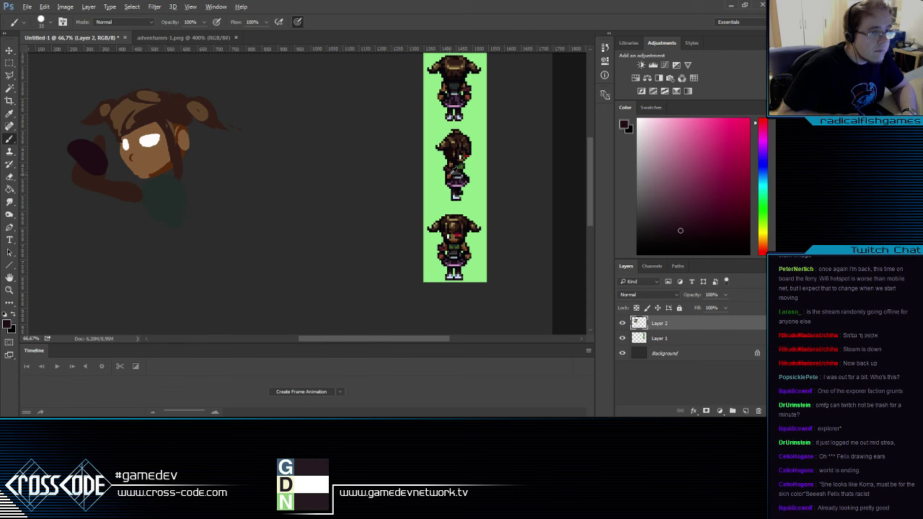
Extend the raised hand to the forehead in dark purple and paint its fingers in the sprite's reddish-brown skin colour
alt+click(452, 171)
alt+click(451, 172)
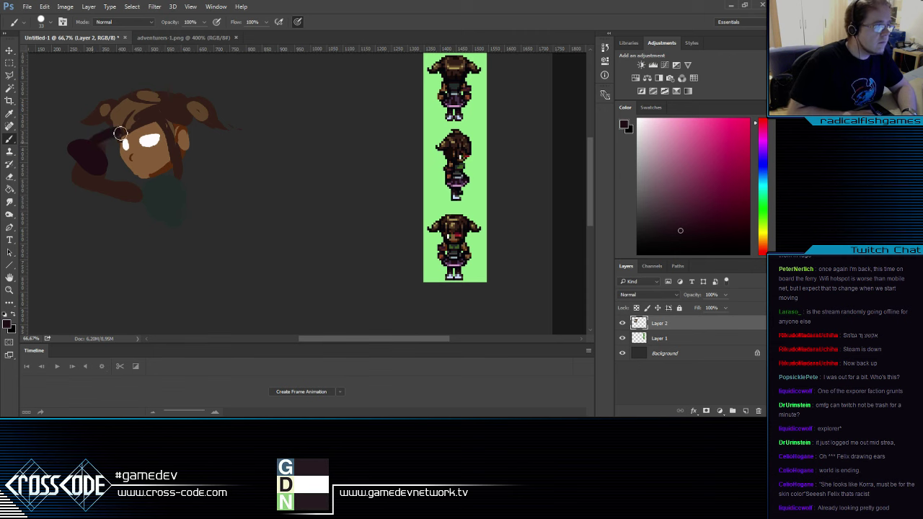
alt+click(443, 253)
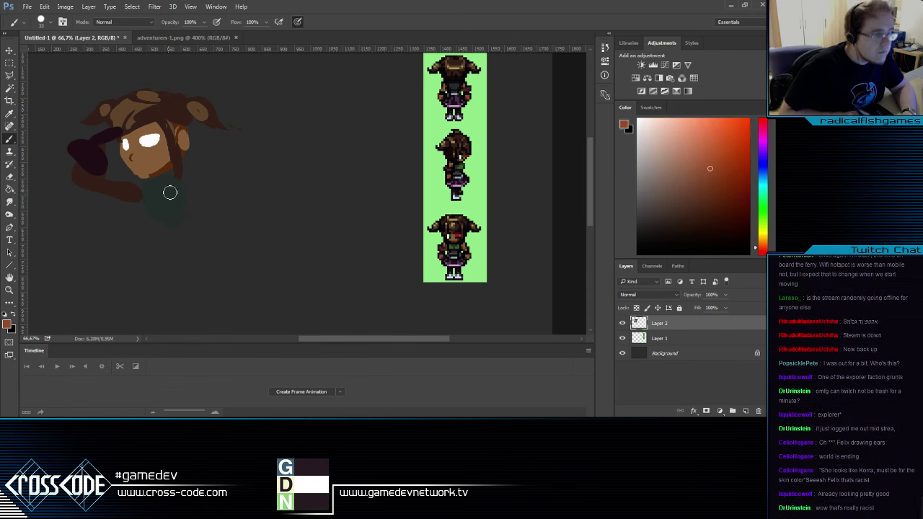
drag(95, 142, 130, 130)
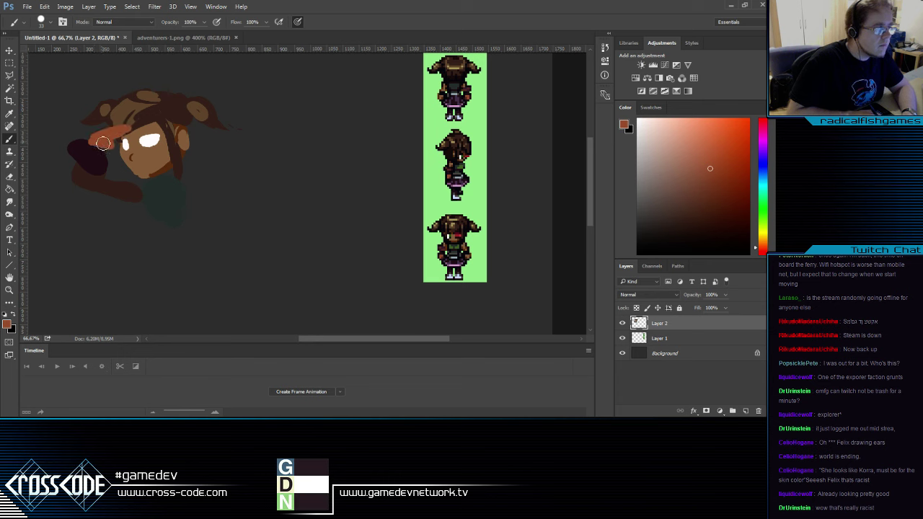
Clean up the joint between the raised arm and the torso with the dark green and dark brown
alt+click(148, 188)
alt+click(120, 189)
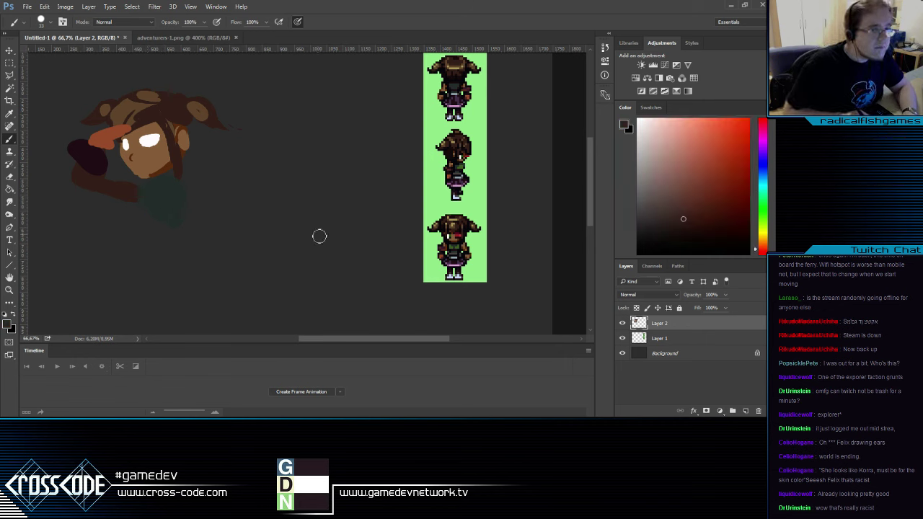
alt+click(152, 190)
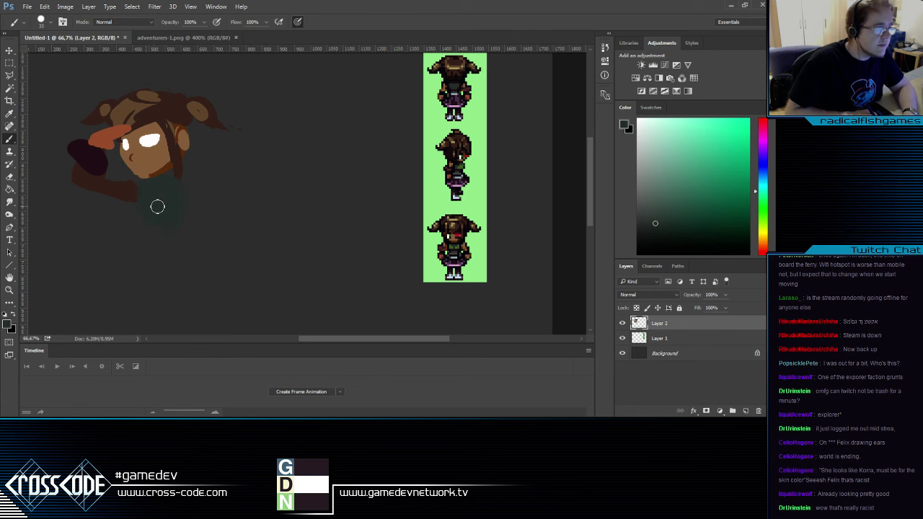
Paint a lighter green band across the chest with the sprite's green and shape its edges with the dark green
alt+click(463, 161)
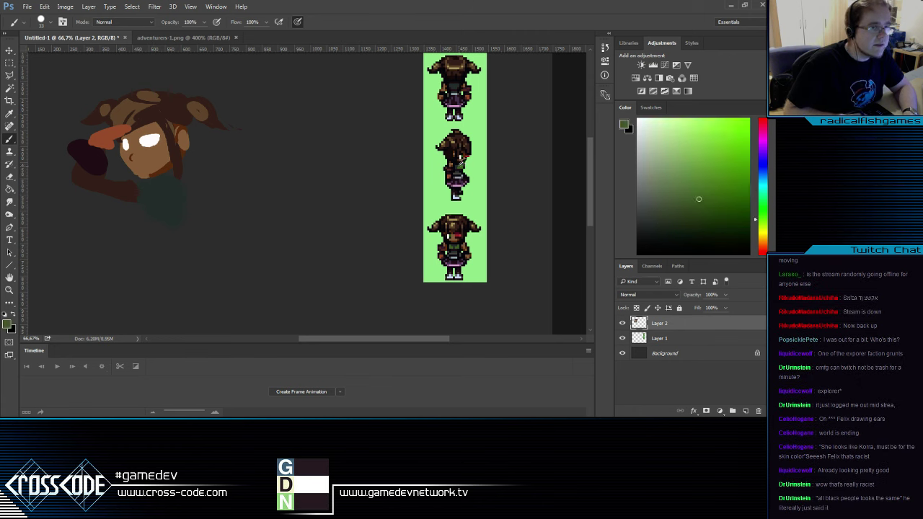
mouse_move(147, 207)
mouse_down()
mouse_move(174, 202)
mouse_move(152, 198)
mouse_move(178, 189)
mouse_move(155, 193)
mouse_up()
alt+click(149, 187)
alt+click(139, 197)
alt+click(149, 184)
alt+click(153, 196)
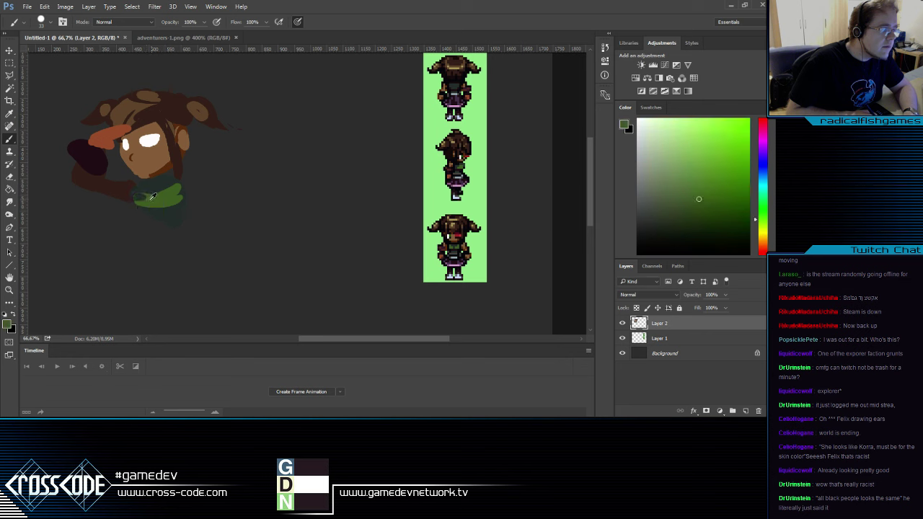
alt+click(142, 184)
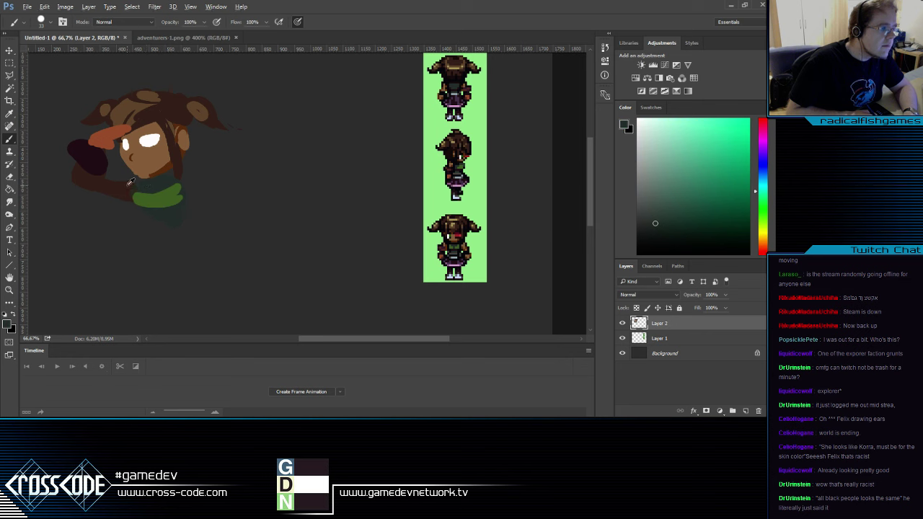
Paint the lowered arm beside the torso in dark brown and tidy its edge against the shoulder
alt+click(113, 182)
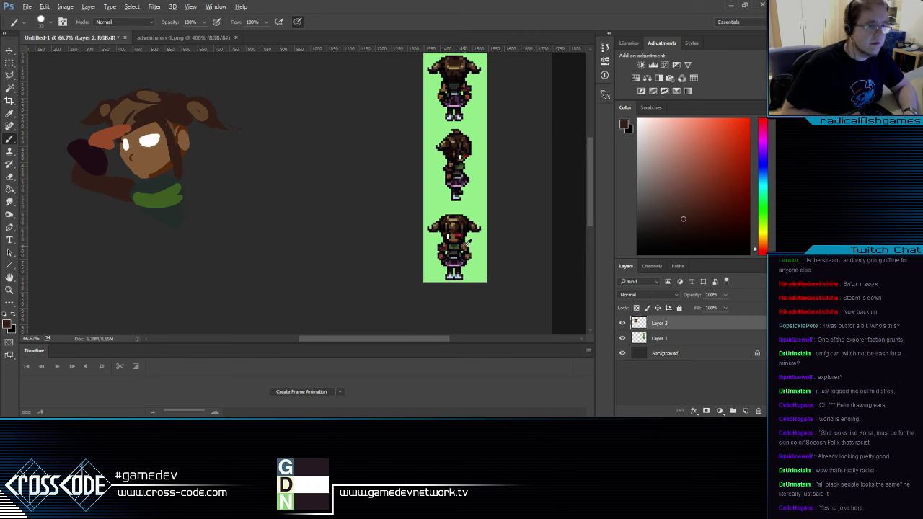
alt+click(468, 243)
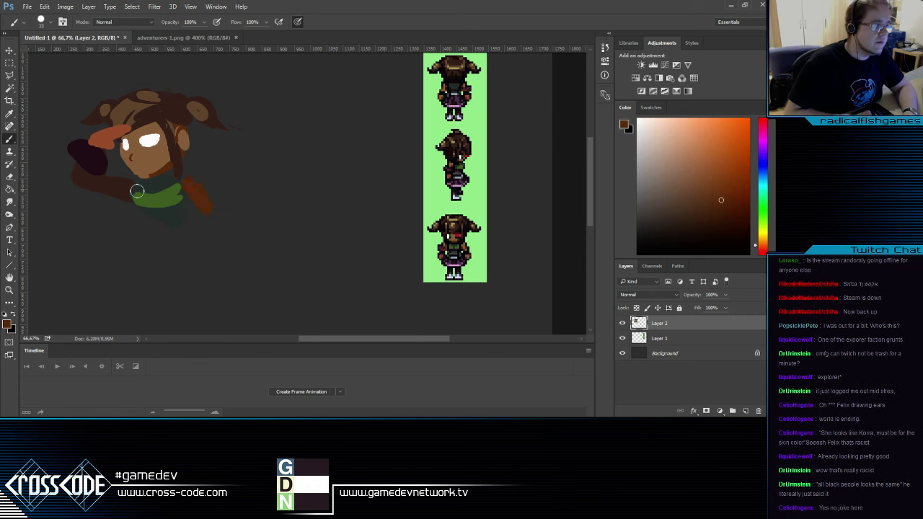
alt+click(113, 185)
mouse_move(171, 190)
mouse_down()
mouse_move(201, 200)
mouse_move(211, 214)
mouse_up()
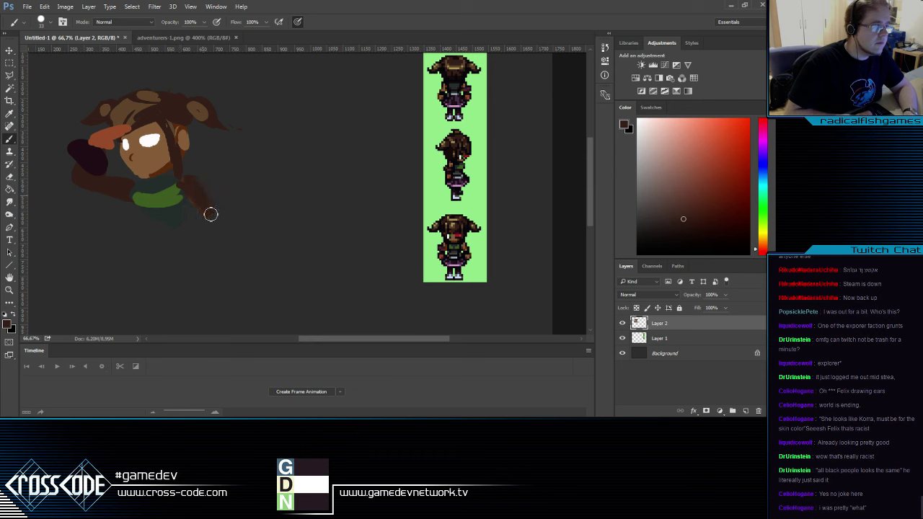
alt+click(178, 208)
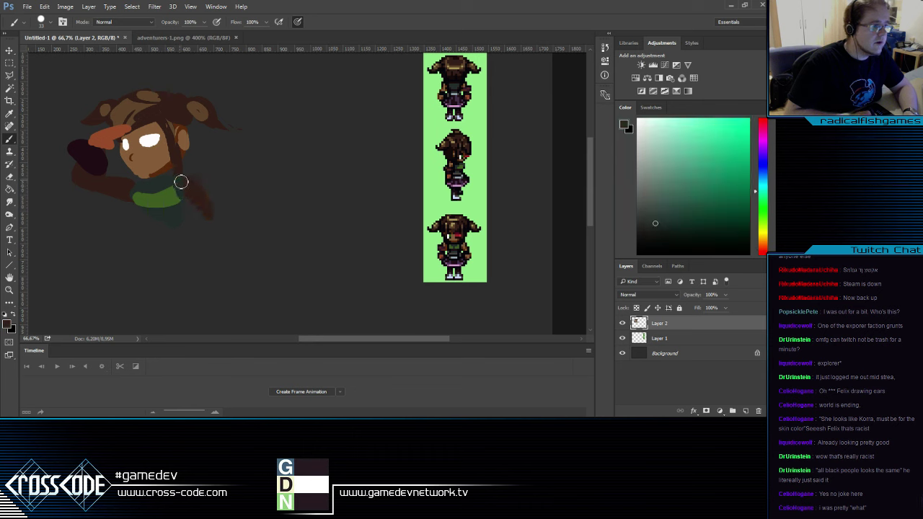
alt+click(176, 140)
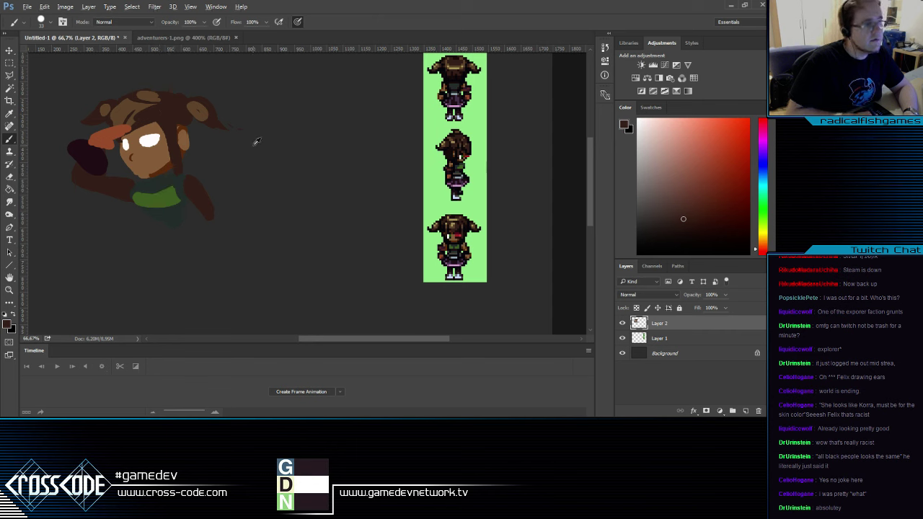
Paint a shadow down the hair strand in front of the ear with the sprite's near-black brown
alt+click(459, 143)
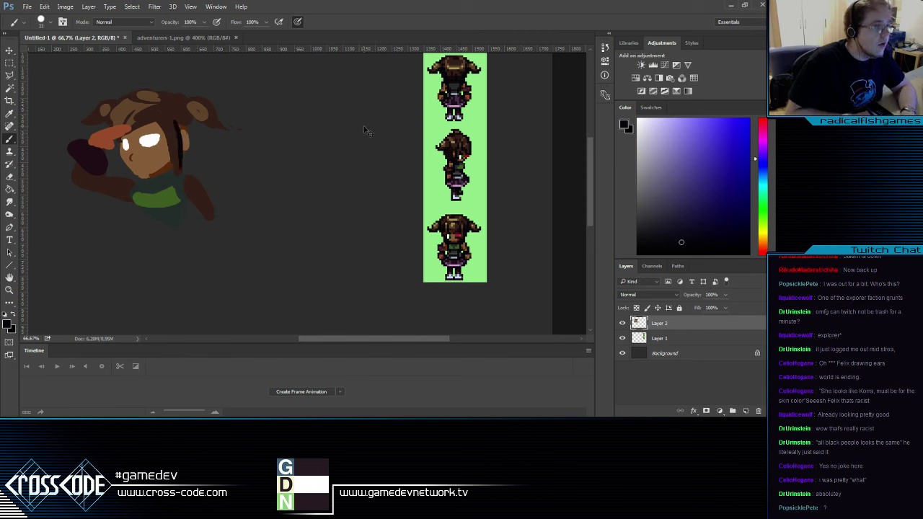
alt+click(475, 87)
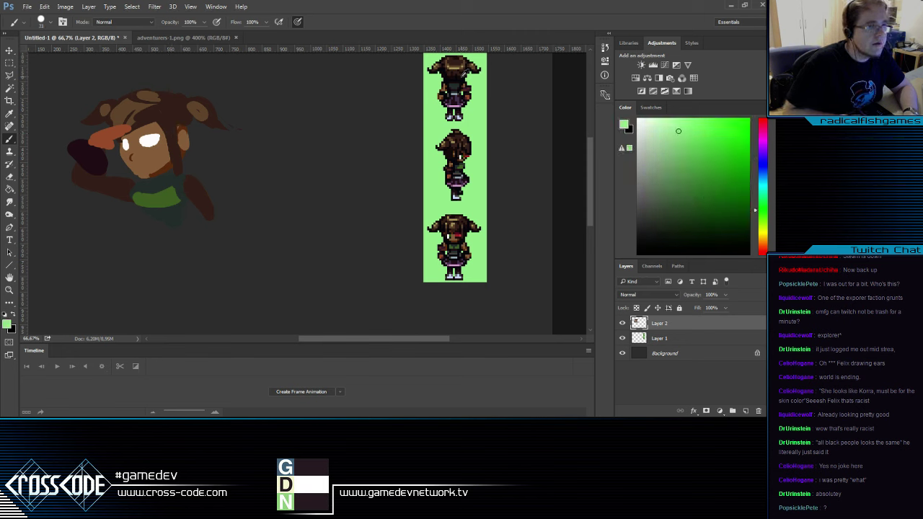
alt+click(463, 75)
drag(174, 122, 185, 176)
key(ctrl+z)
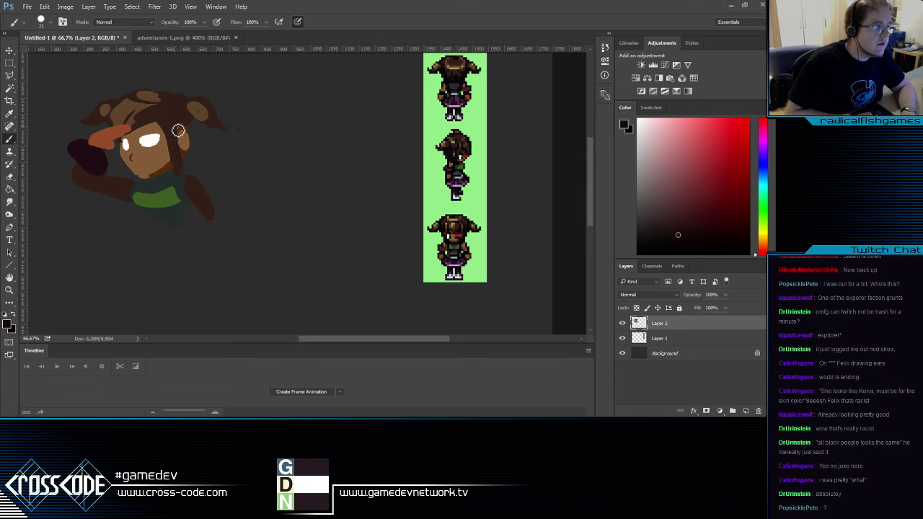
drag(172, 119, 182, 175)
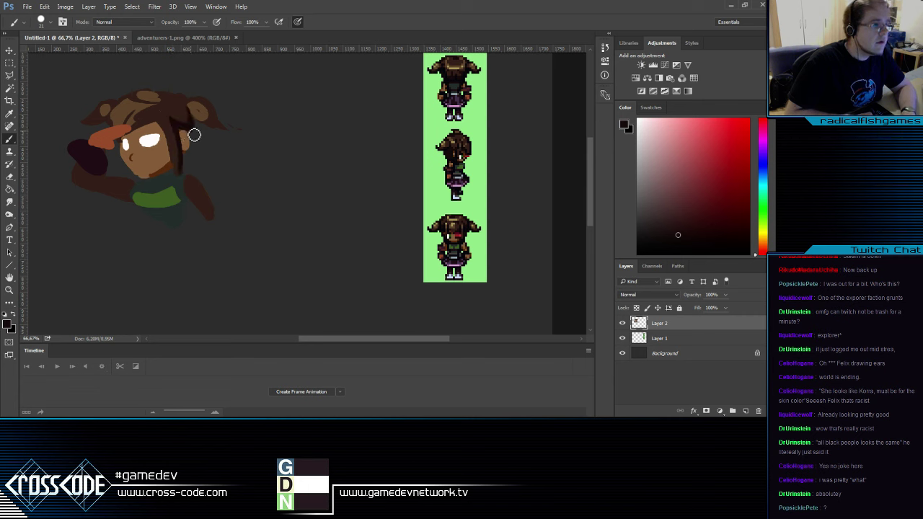
Shade the edges of the pigtail above the ear in near-black and dark brown and erase the stray marks beyond its tip
mouse_move(203, 122)
mouse_down()
mouse_move(231, 132)
mouse_move(208, 98)
mouse_move(222, 126)
mouse_move(215, 105)
mouse_move(220, 119)
mouse_move(204, 101)
mouse_move(221, 125)
mouse_move(191, 103)
mouse_up()
alt+click(202, 106)
alt+click(206, 106)
alt+click(214, 118)
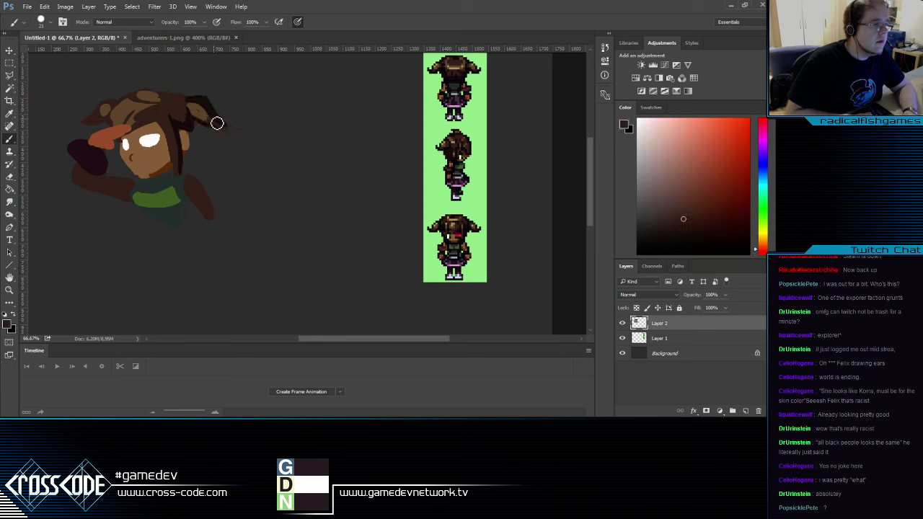
alt+click(222, 117)
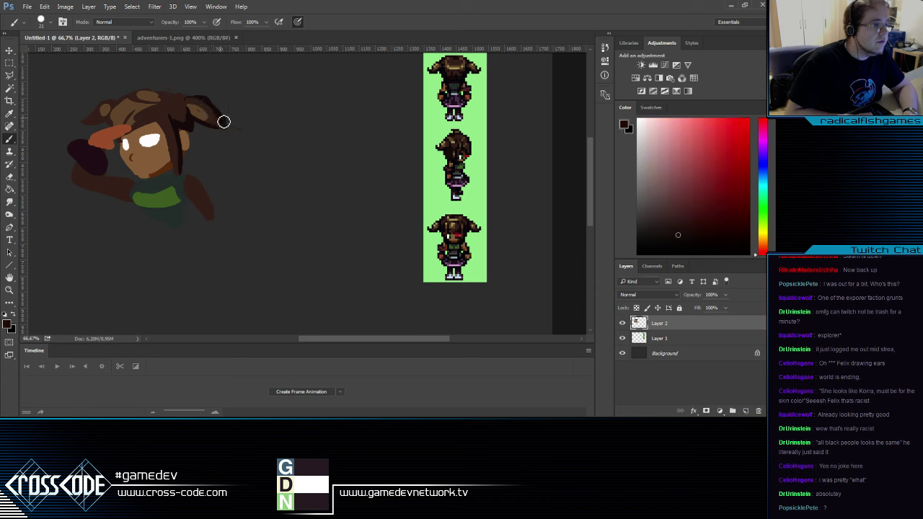
key(e)
drag(221, 108, 244, 139)
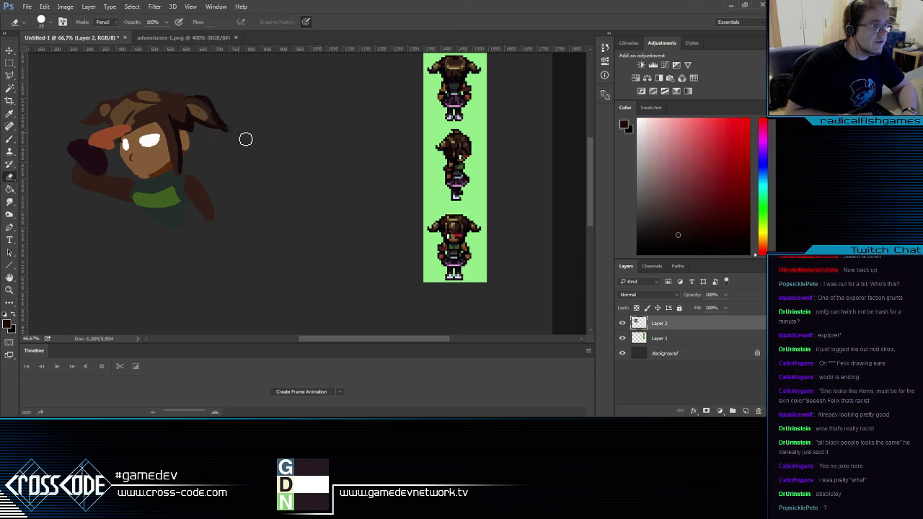
Repaint the lighter brown area inside that pigtail and redefine its dark lower edge
key(b)
alt+click(204, 105)
alt+click(197, 109)
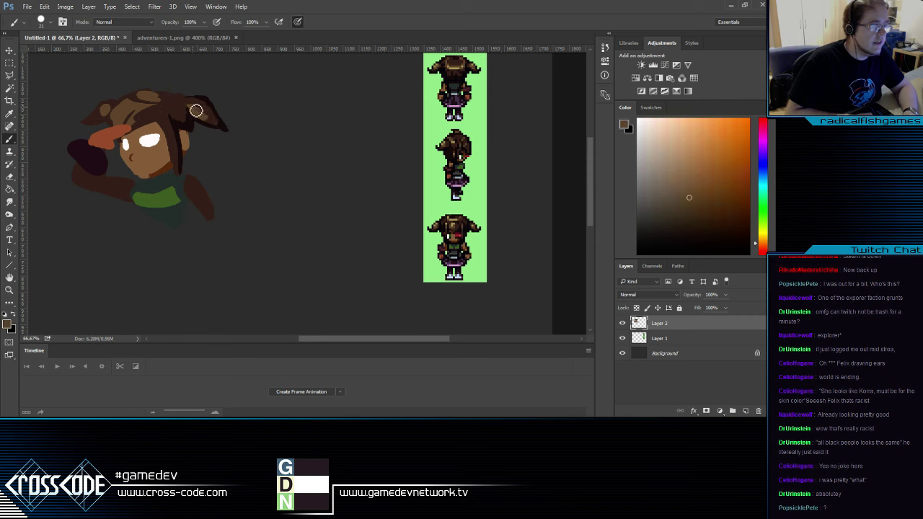
drag(190, 103, 208, 118)
alt+click(213, 123)
alt+click(188, 119)
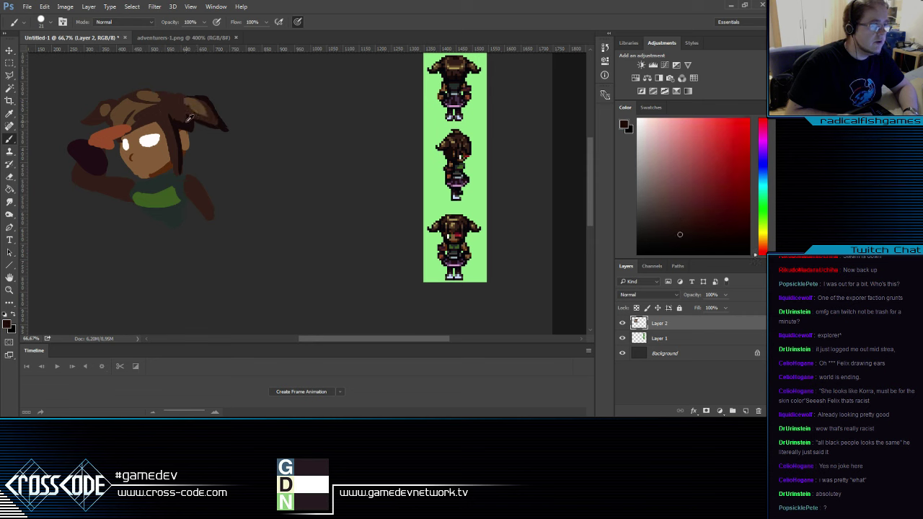
Trim the outer contour of the pigtail above the ear with the eraser and touch up its dark shading
key(e)
drag(204, 96, 253, 146)
key(b)
key(e)
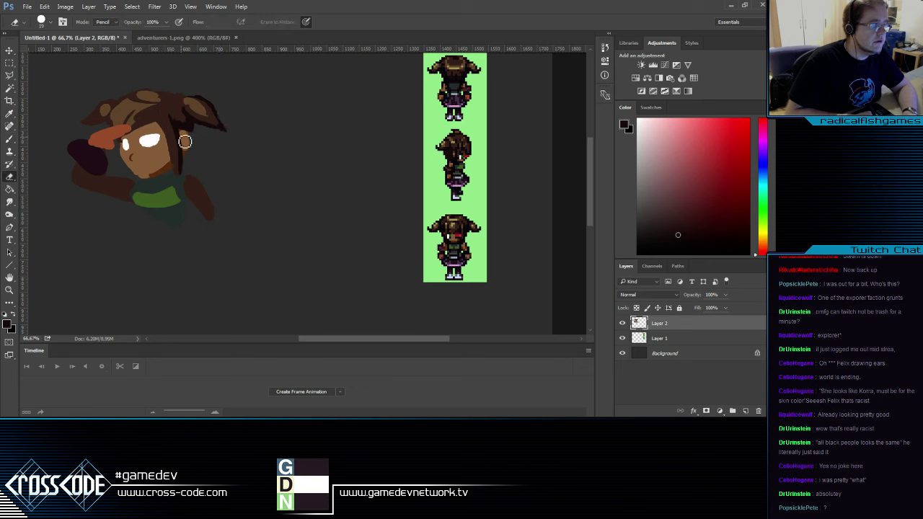
key(b)
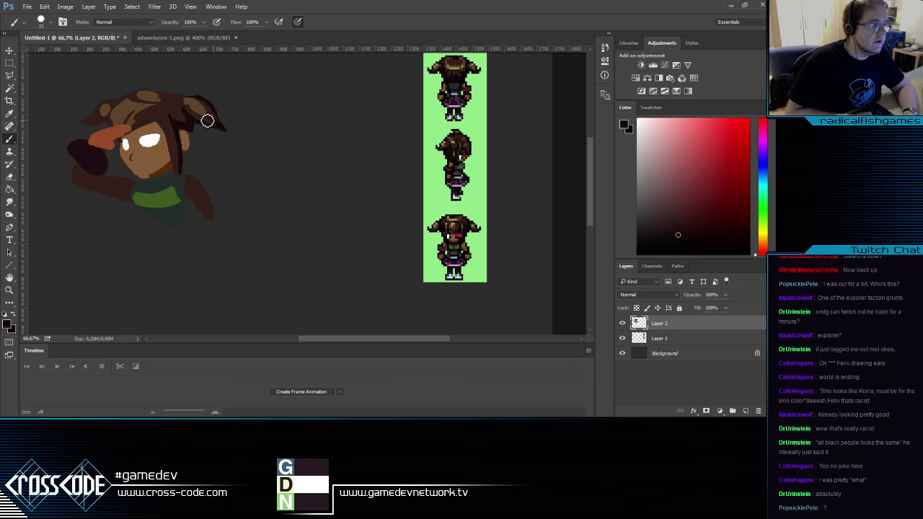
alt+click(205, 113)
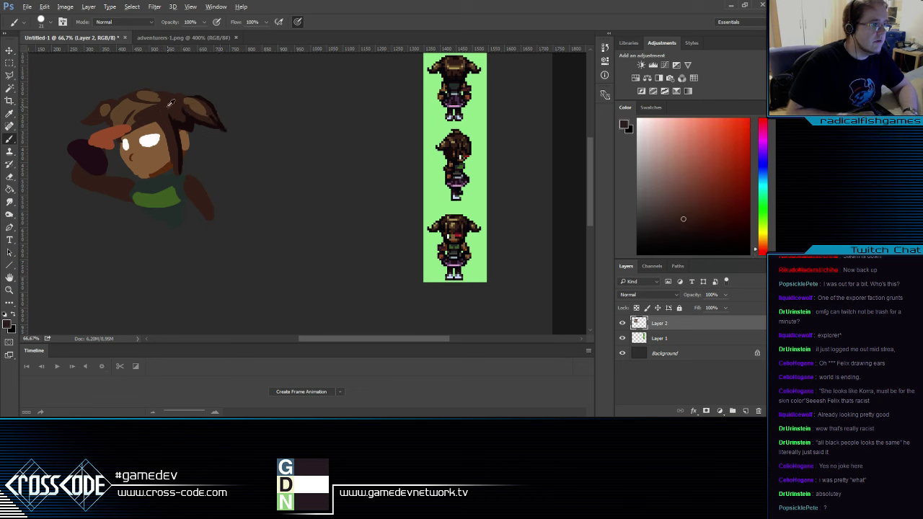
alt+click(195, 118)
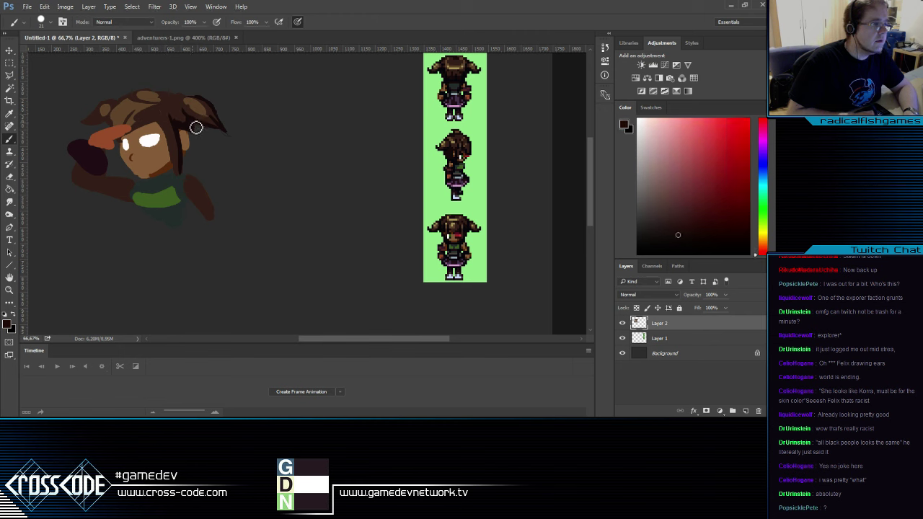
Touch up the ear and jawline with the skin tone and its darker shade sampled from the face
alt+click(185, 136)
mouse_move(185, 152)
mouse_down()
mouse_move(188, 142)
mouse_move(153, 177)
mouse_up()
alt+click(164, 168)
alt+click(151, 166)
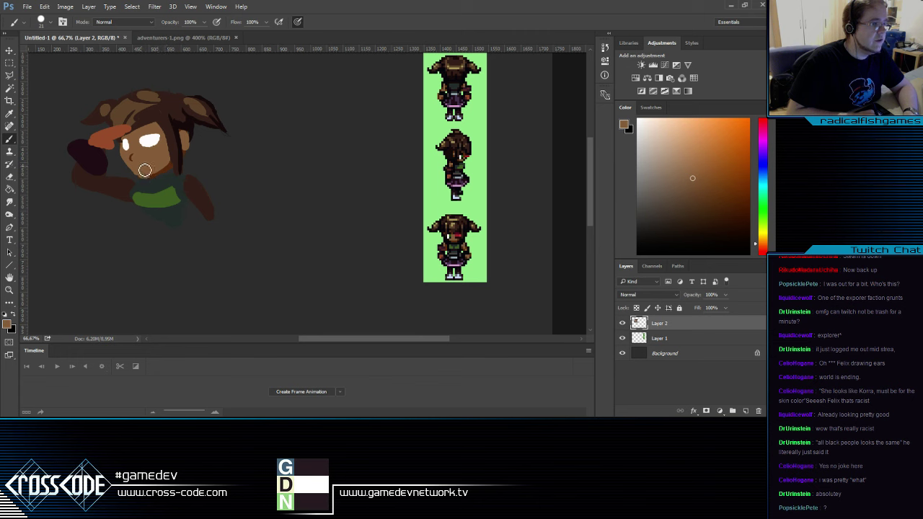
Shade the pigtail above the saluting hand with near-black edges around its lighter brown area
alt+click(191, 119)
mouse_move(107, 122)
mouse_down()
mouse_move(106, 105)
mouse_move(94, 117)
mouse_move(121, 111)
mouse_move(115, 104)
mouse_move(84, 127)
mouse_move(126, 107)
mouse_up()
alt+click(90, 119)
alt+click(88, 122)
alt+click(114, 106)
alt+click(87, 124)
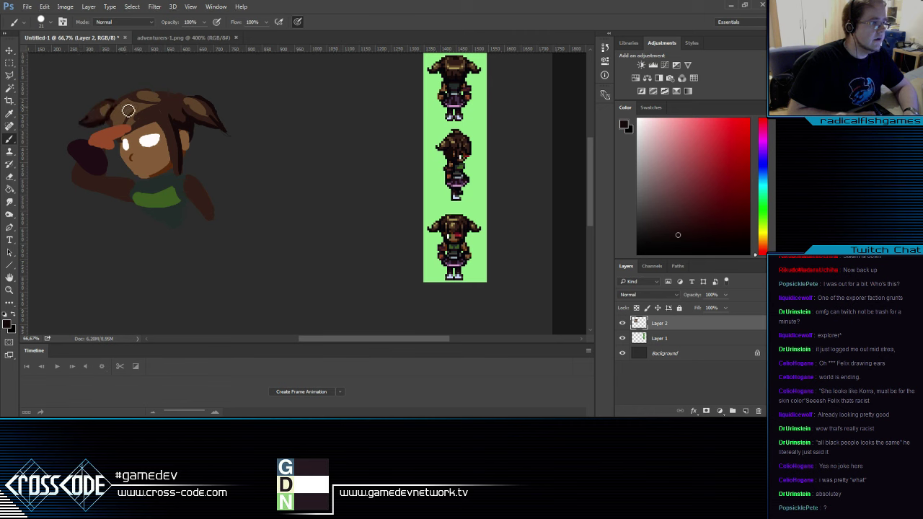
Refine the fringe above the saluting hand by alternating the light and dark hair browns into distinct strands
alt+click(124, 106)
alt+click(132, 108)
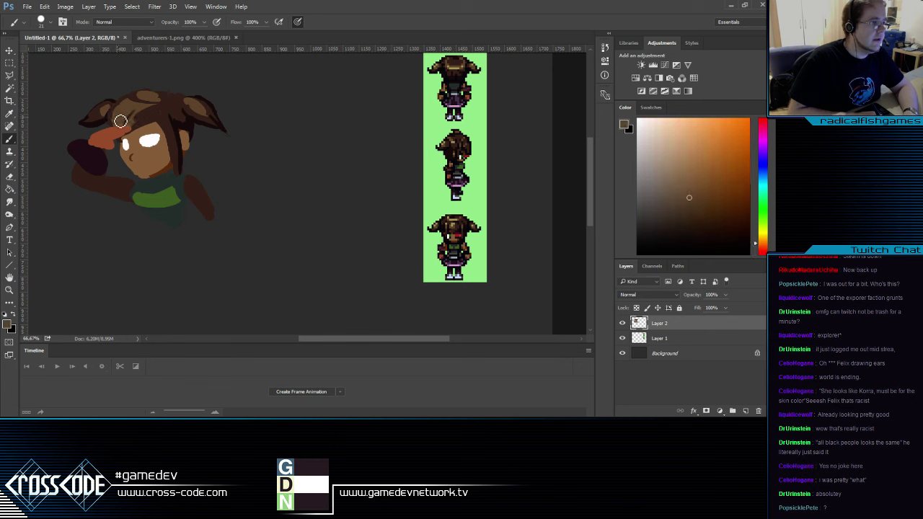
alt+click(130, 117)
alt+click(156, 109)
alt+click(152, 113)
alt+click(133, 99)
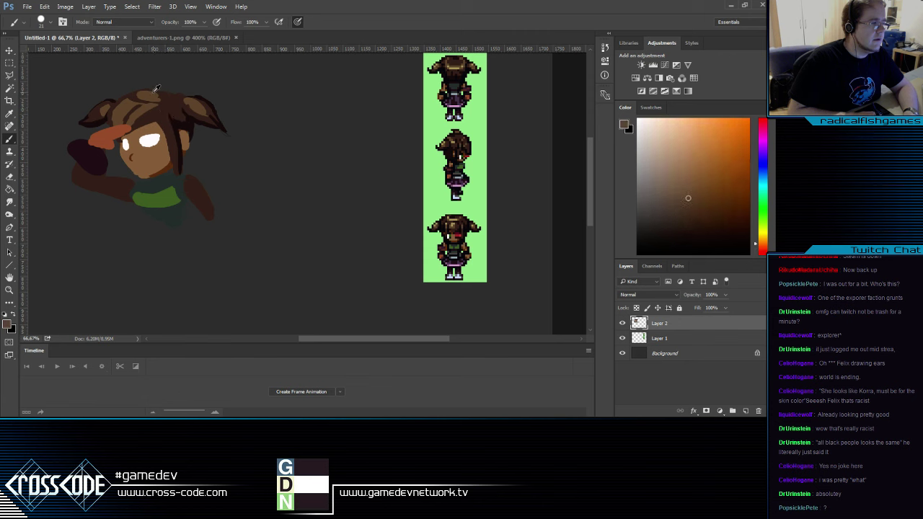
Paint over the light patch on the crown with dark brown and blend it into the surrounding hair
alt+click(145, 103)
drag(144, 100, 157, 105)
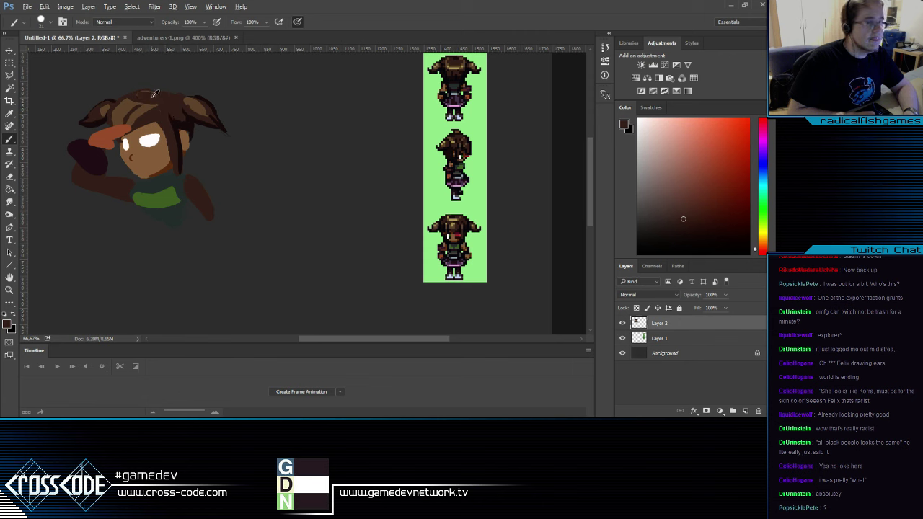
alt+click(132, 105)
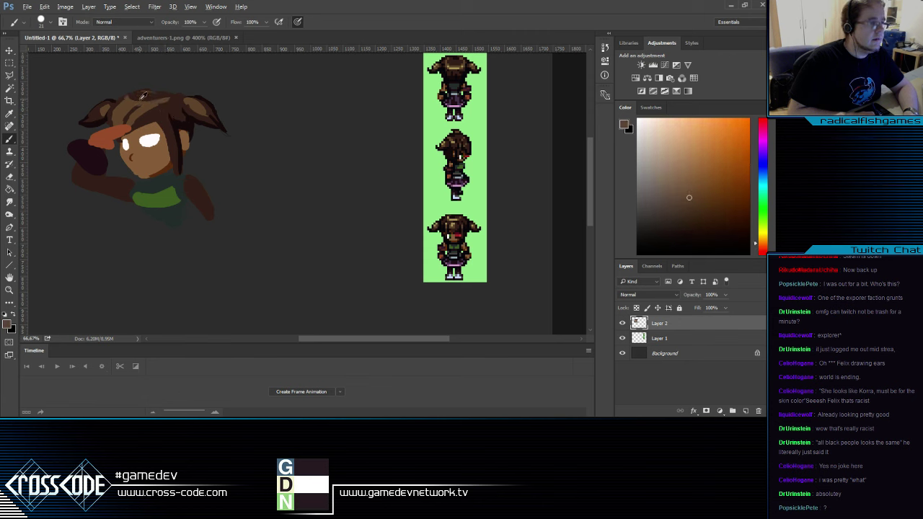
alt+click(147, 101)
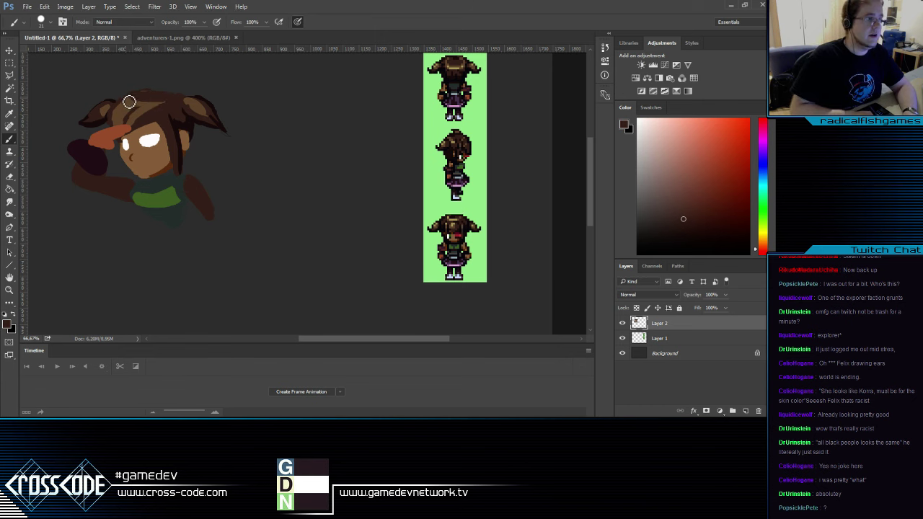
Add shiny highlights to the crown and pigtail in the yellowish tan sampled from the sprite's hair
drag(127, 101, 148, 104)
key(ctrl+z)
alt+click(454, 214)
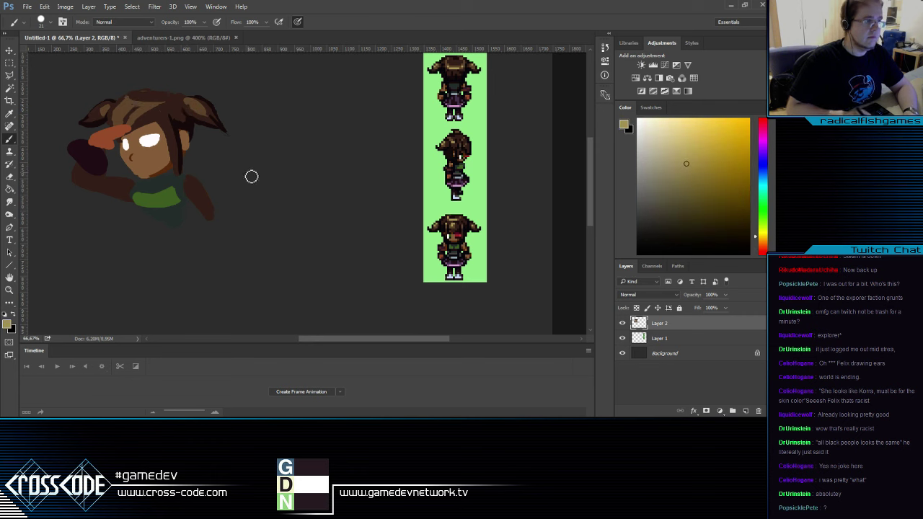
drag(124, 107, 164, 105)
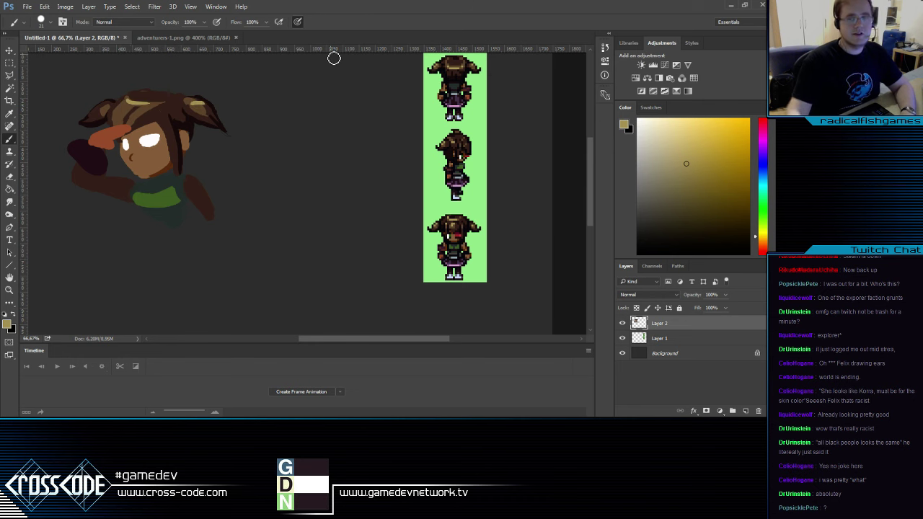
key(alt+Tab)
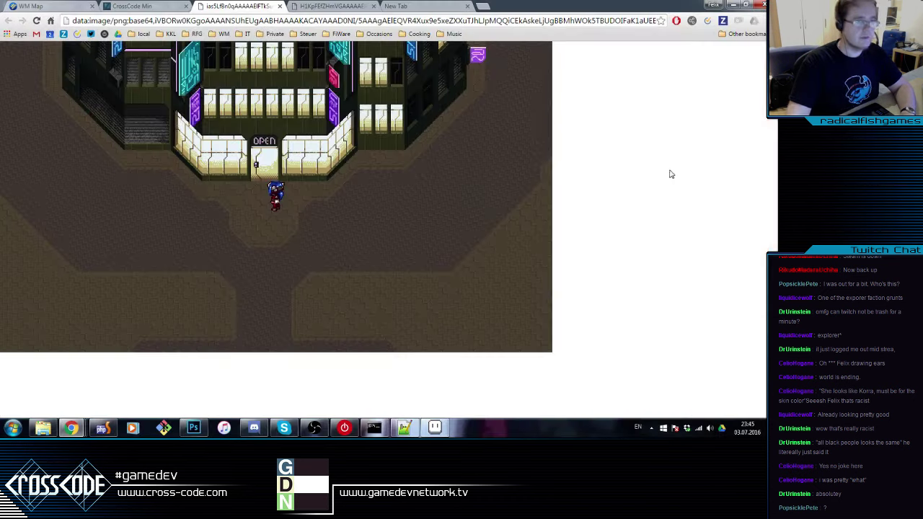
mouse_move(94, 409)
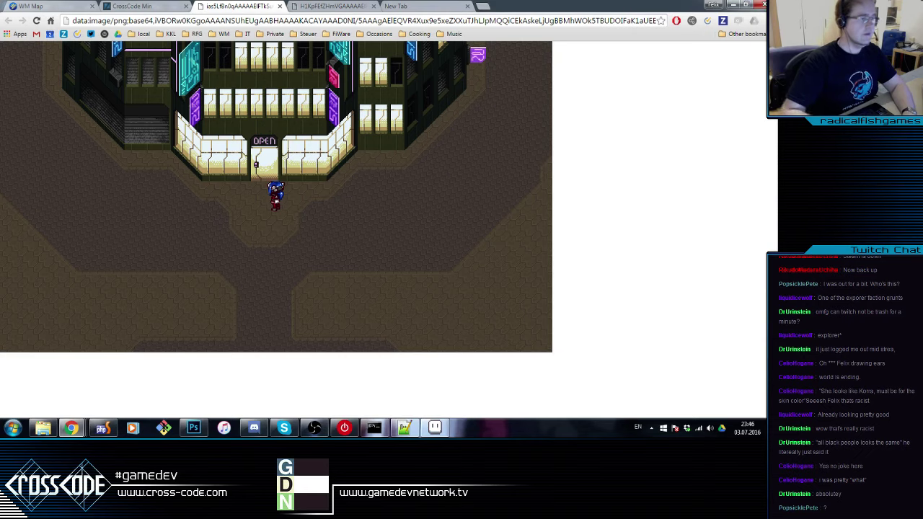
key(alt+Tab)
Break up the highlight on the pigtail above the ear with strokes of the mid and dark hair browns
alt+click(202, 105)
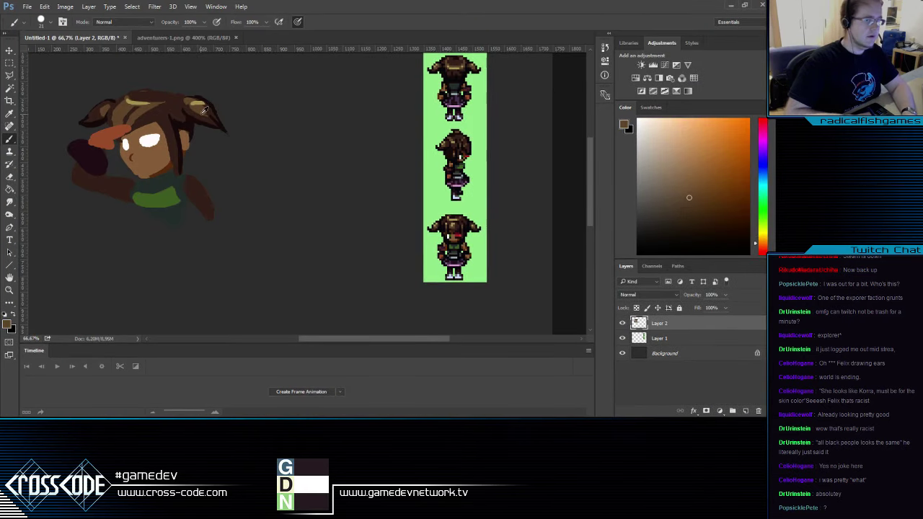
alt+click(206, 108)
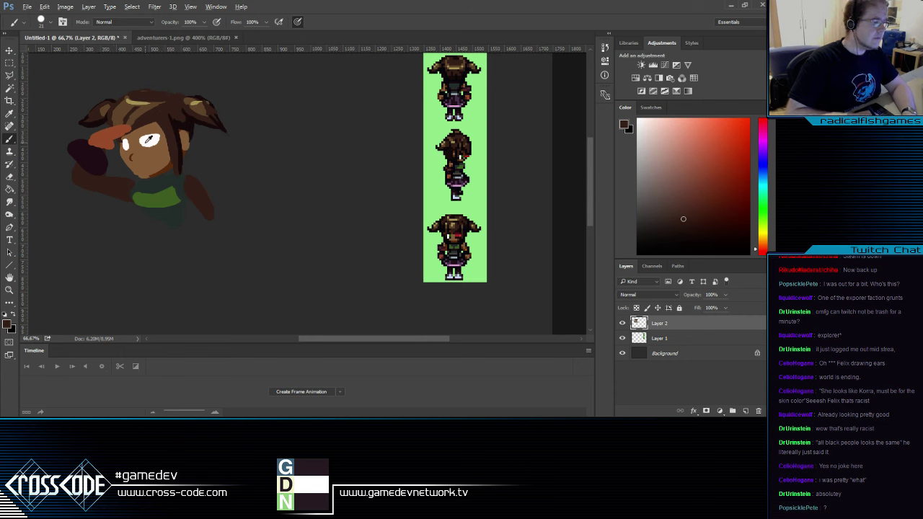
alt+click(150, 140)
alt+click(119, 193)
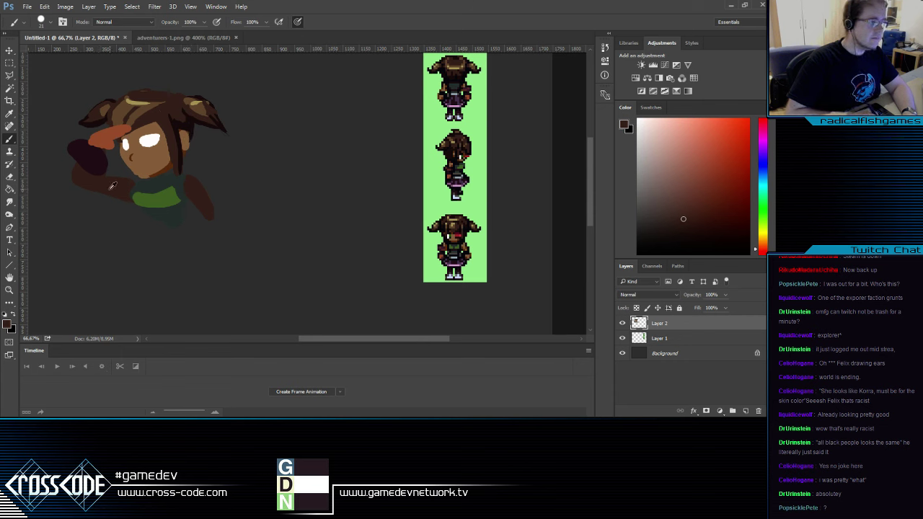
Erase around the raised wrist and reshape the forearm and glove with their dark brown and dark purple
key(e)
mouse_move(93, 176)
mouse_down()
mouse_move(116, 175)
mouse_move(112, 163)
mouse_move(89, 173)
mouse_up()
key(b)
alt+click(74, 170)
alt+click(83, 156)
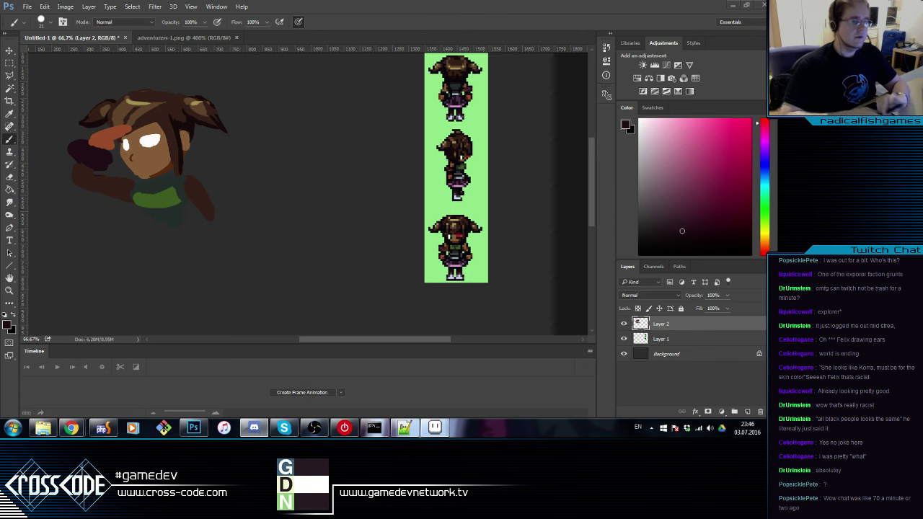
Paint the upper side of the lowered arm in the sprite's light brown skin colour
alt+click(467, 246)
alt+click(468, 245)
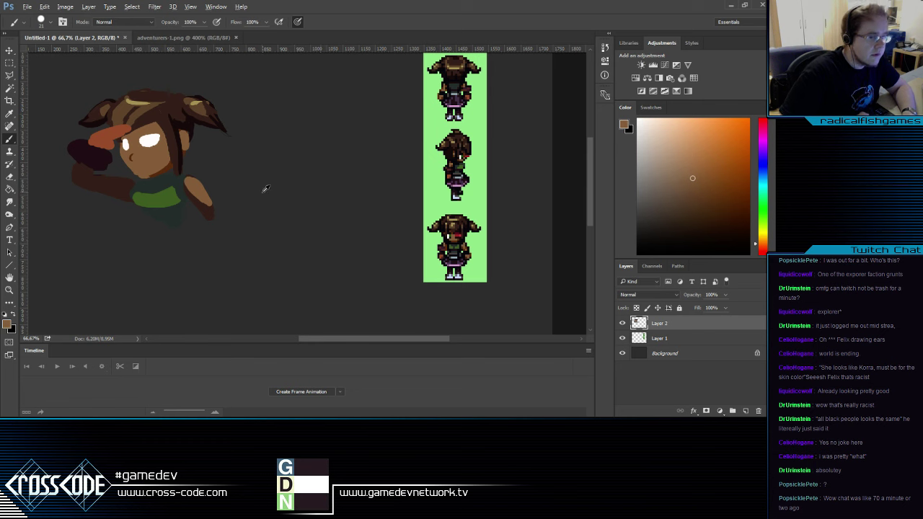
alt+click(171, 164)
Try a purple stroke from the sprite's palette along the lower edge of the lowered arm
alt+click(445, 256)
alt+click(451, 254)
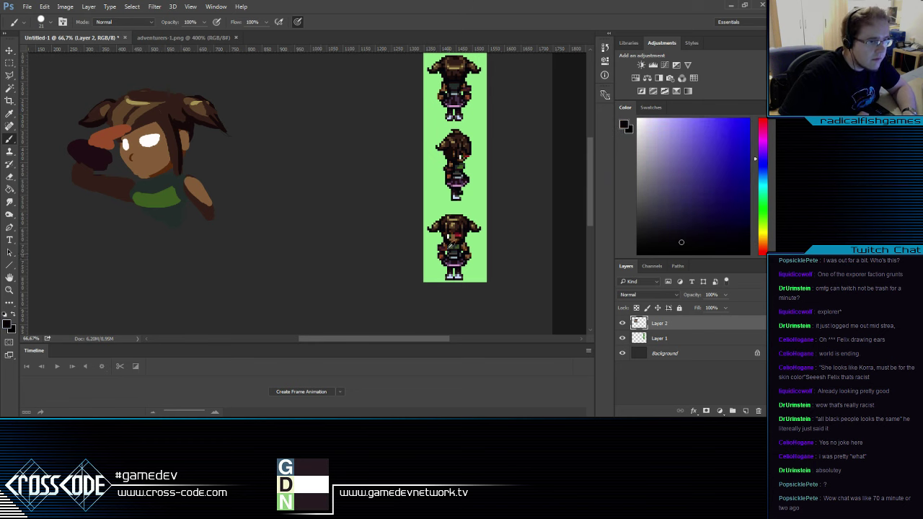
alt+click(448, 245)
alt+click(445, 253)
mouse_move(205, 206)
mouse_down()
mouse_move(221, 217)
mouse_move(211, 215)
mouse_up()
Cover the purple on the lowered arm with the light skin tone and shade its underside in reddish brown
alt+click(467, 244)
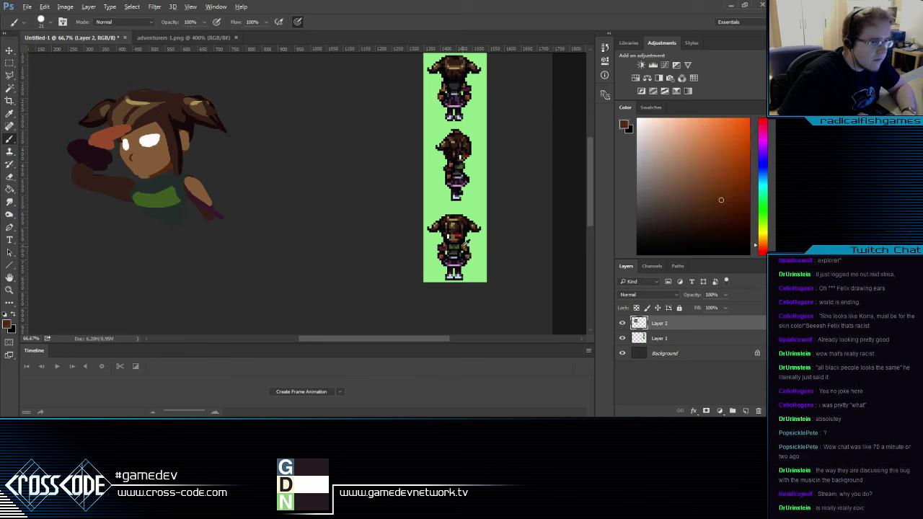
alt+click(208, 208)
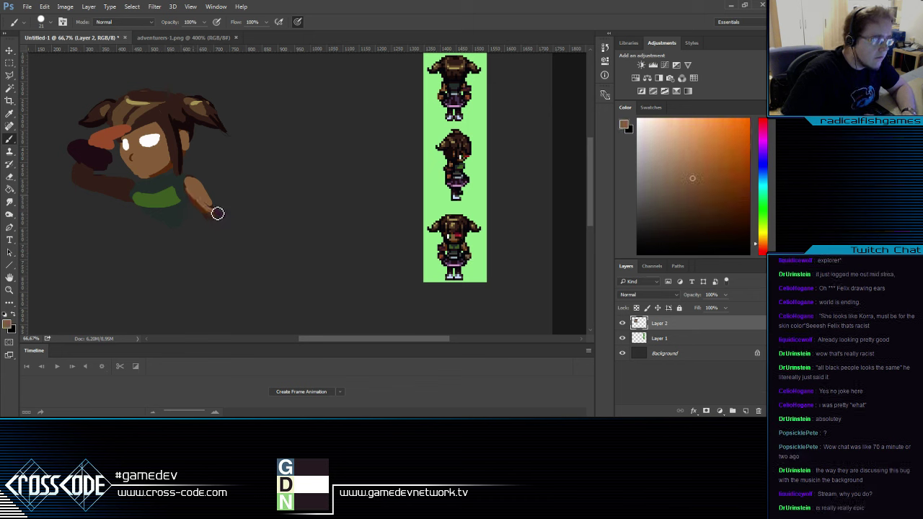
alt+click(209, 209)
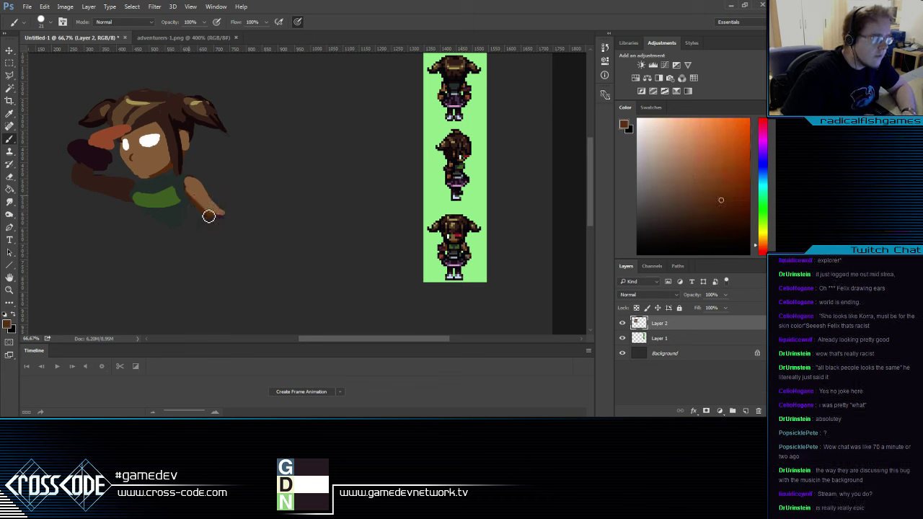
alt+click(200, 188)
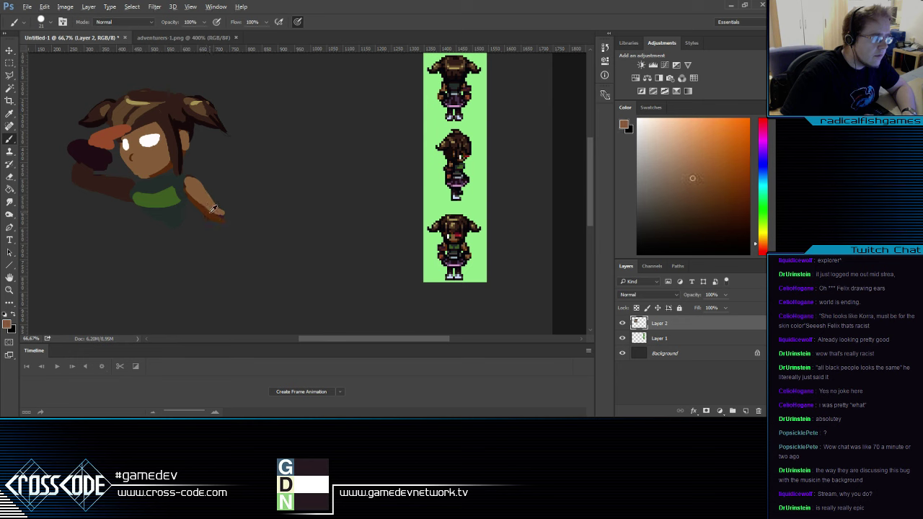
Round off the end of the lowered arm in reddish brown and fill out its upper edge with the light skin tone
alt+click(215, 211)
alt+click(219, 216)
drag(223, 220, 226, 217)
alt+click(219, 210)
drag(204, 189, 216, 204)
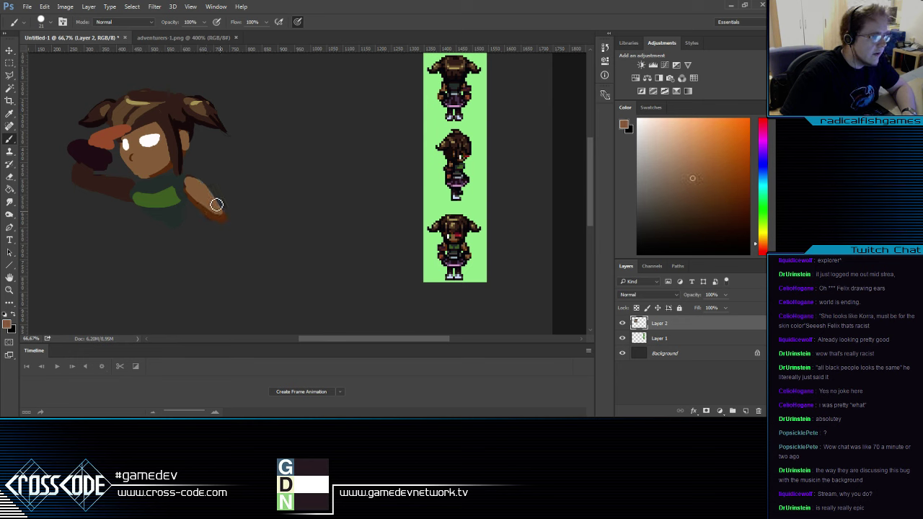
Touch up the border between the light skin tone and the reddish-brown shading on the lowered arm
alt+click(215, 211)
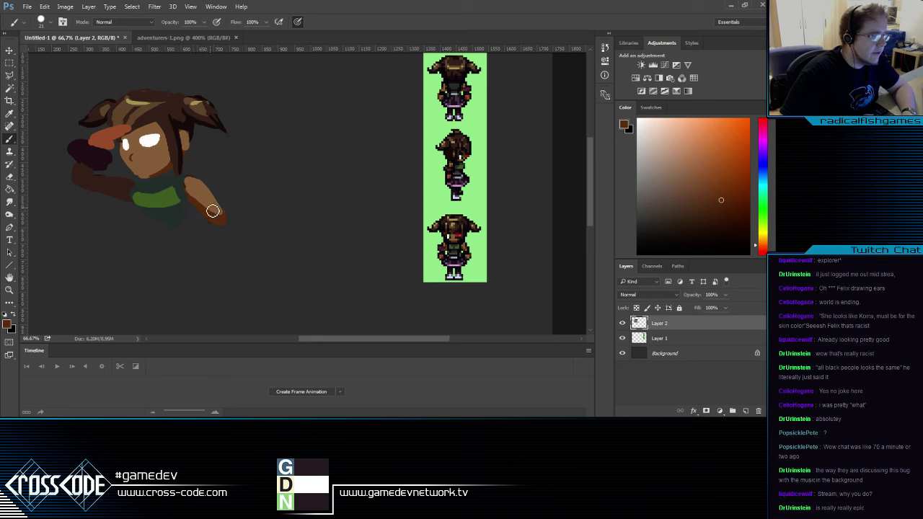
alt+click(203, 200)
alt+click(204, 209)
Reshape the green chest panel of the top, extending its upper edge towards the shoulders and trimming its lower edge in dark teal
alt+click(173, 193)
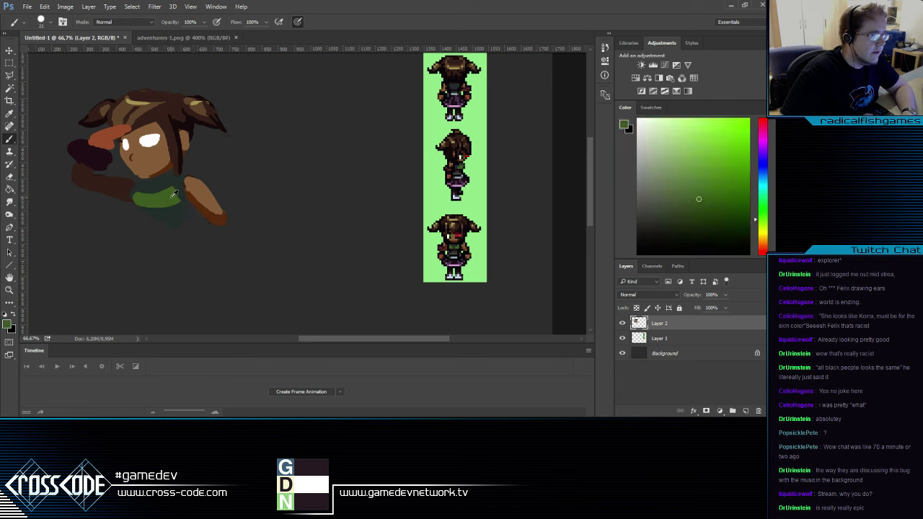
mouse_move(166, 199)
mouse_down()
mouse_move(170, 192)
mouse_move(144, 197)
mouse_up()
alt+click(137, 193)
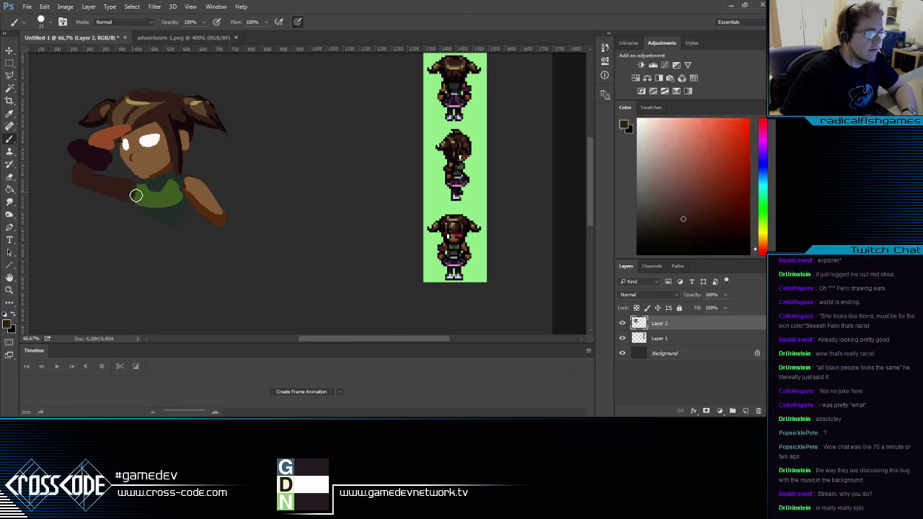
alt+click(152, 194)
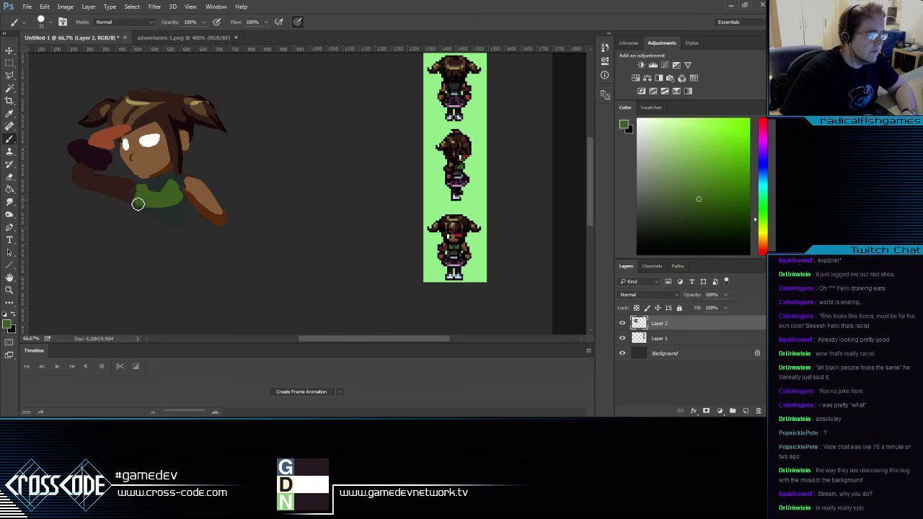
mouse_move(138, 204)
mouse_down()
mouse_move(183, 214)
mouse_move(173, 207)
mouse_move(153, 219)
mouse_up()
alt+click(168, 210)
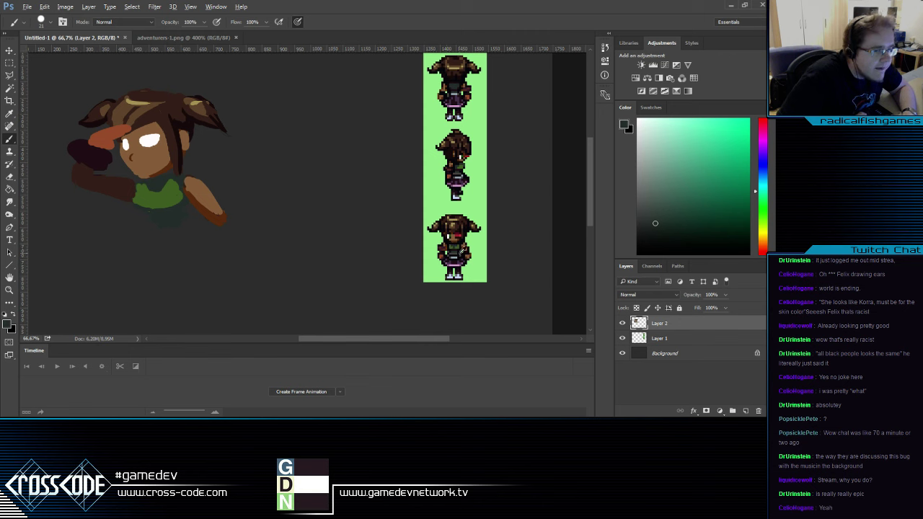
Try a near-black stroke from the sprite's palette down the torso's edge beside the lowered arm
alt+click(457, 255)
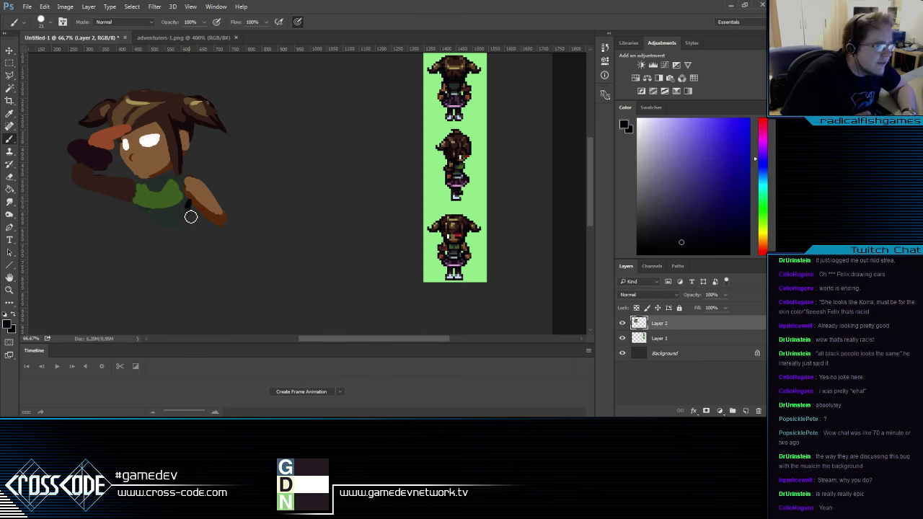
drag(192, 206, 189, 227)
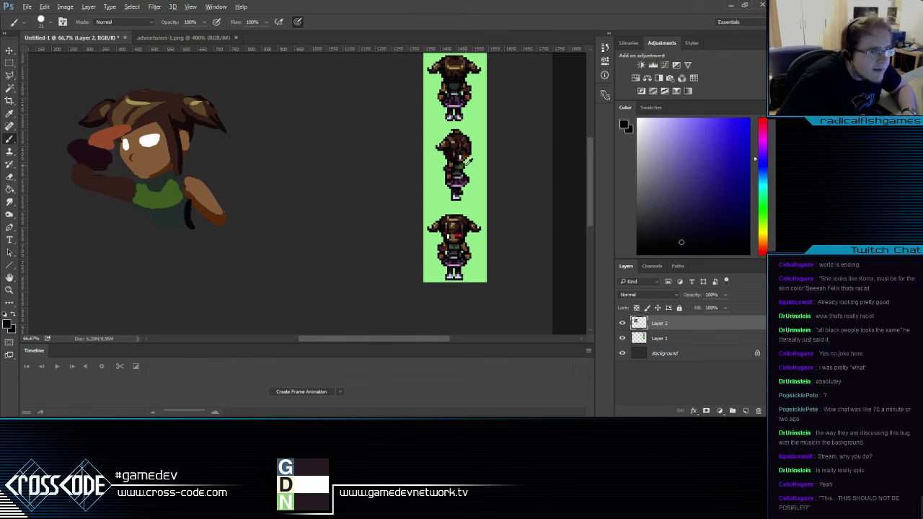
alt+click(461, 81)
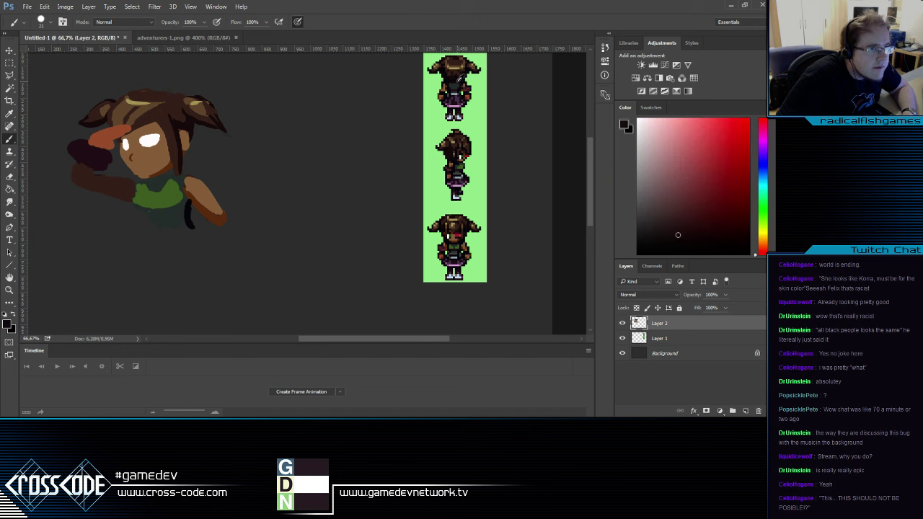
Choose a darker shade of the top's teal and outline the torso's side and bottom with it
alt+click(107, 252)
click(8, 326)
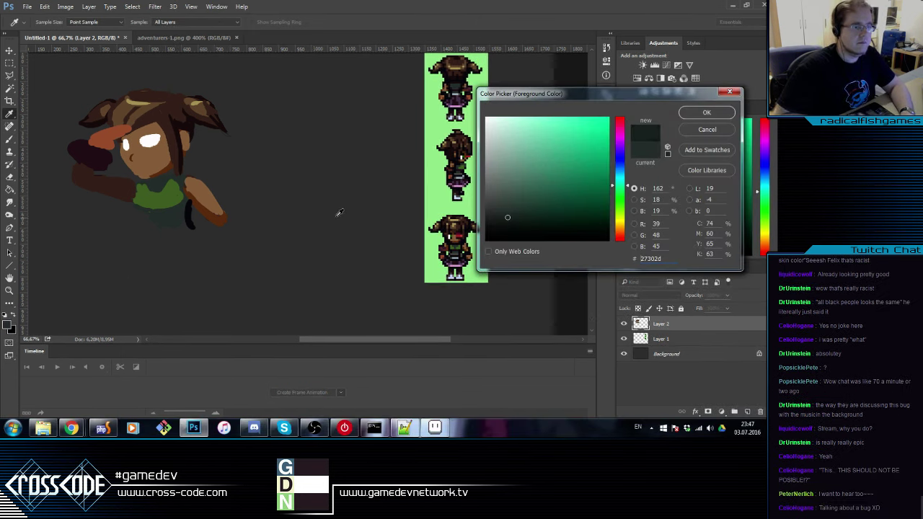
click(706, 113)
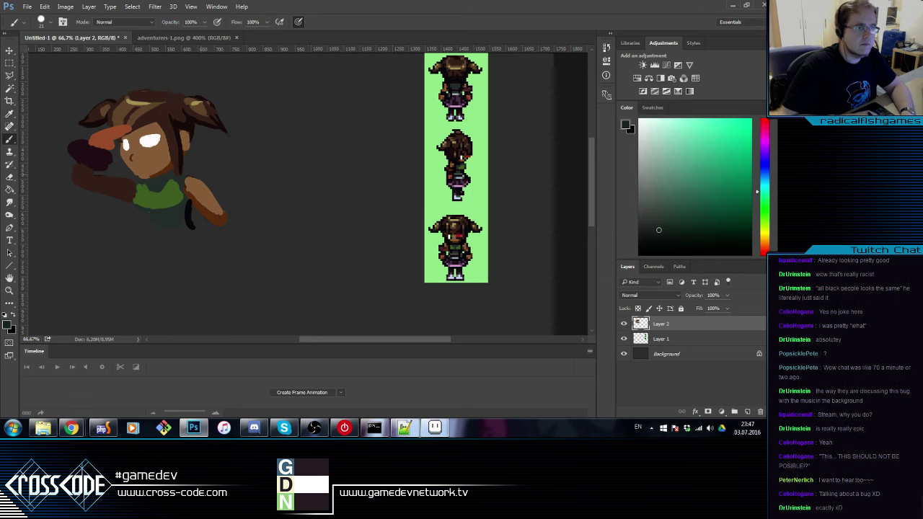
mouse_move(181, 208)
mouse_down()
mouse_move(197, 214)
mouse_move(194, 232)
mouse_up()
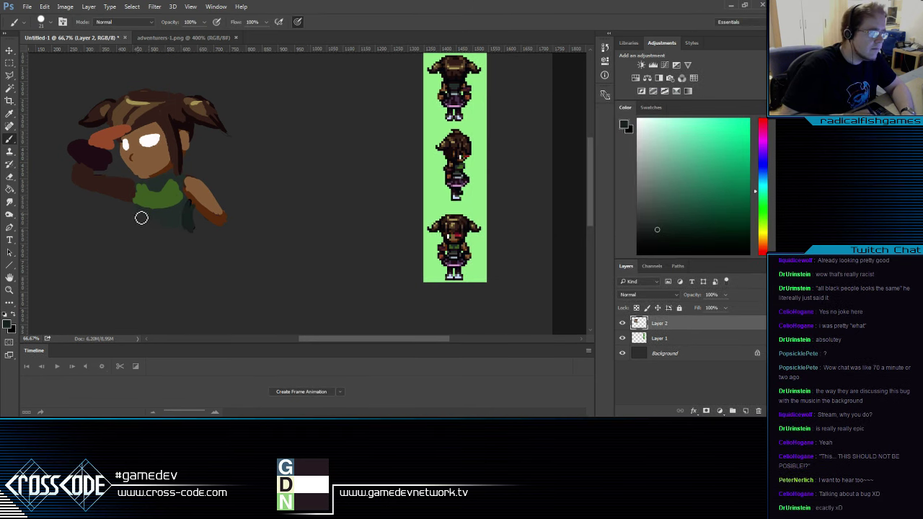
drag(140, 216, 188, 240)
drag(262, 245, 334, 235)
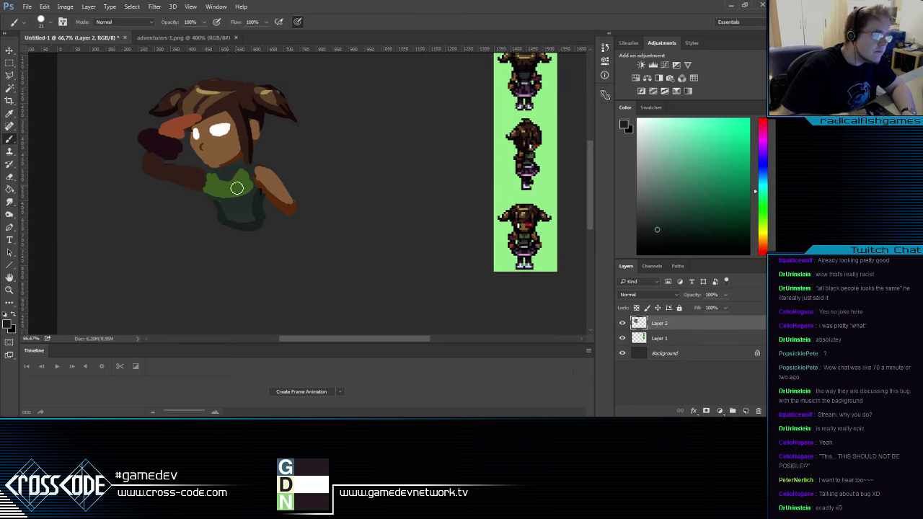
Shade under the chin in reddish brown and clean up the jawline with the light skin tone
alt+click(224, 169)
alt+click(242, 158)
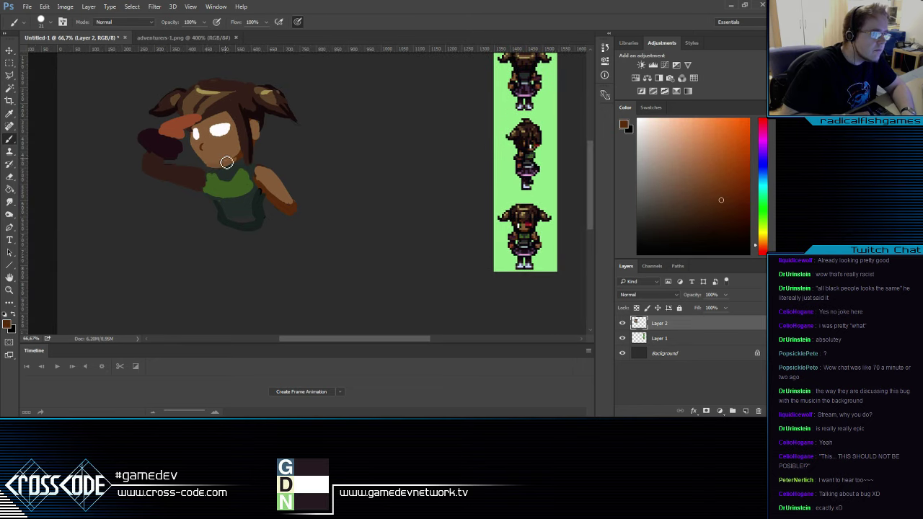
drag(213, 166, 233, 160)
alt+click(218, 154)
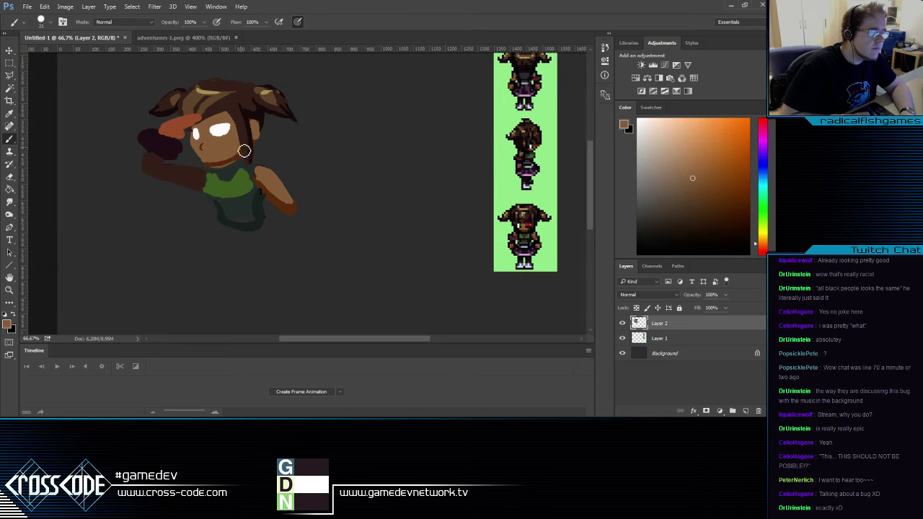
alt+click(222, 168)
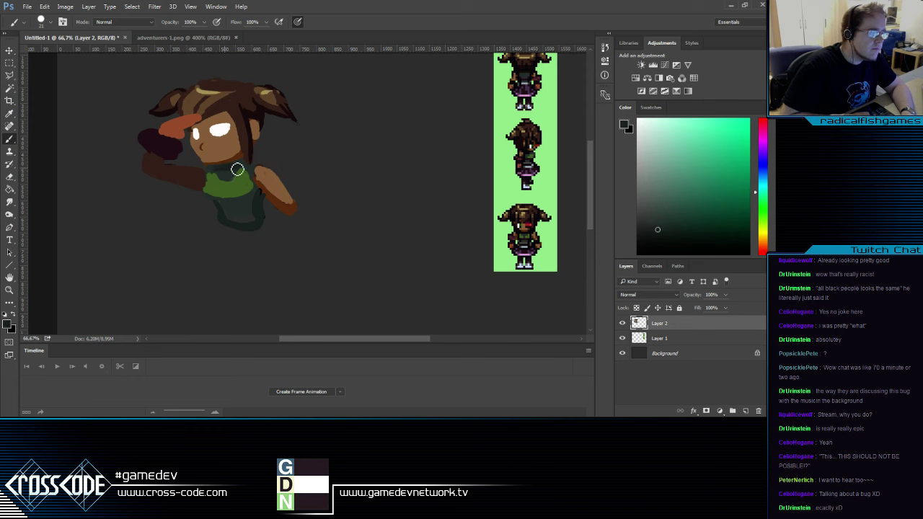
Paint the neck down to the neckline in reddish brown with a patch of the light skin tone
alt+click(227, 169)
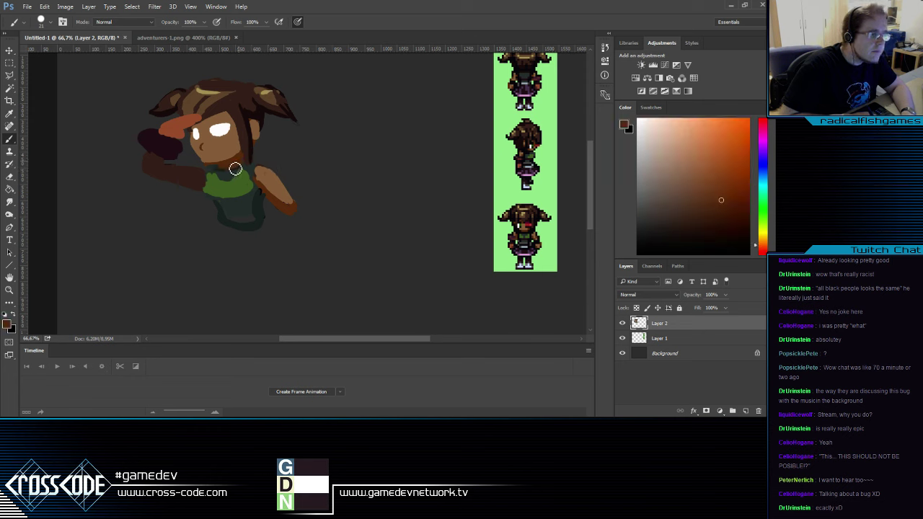
alt+click(227, 171)
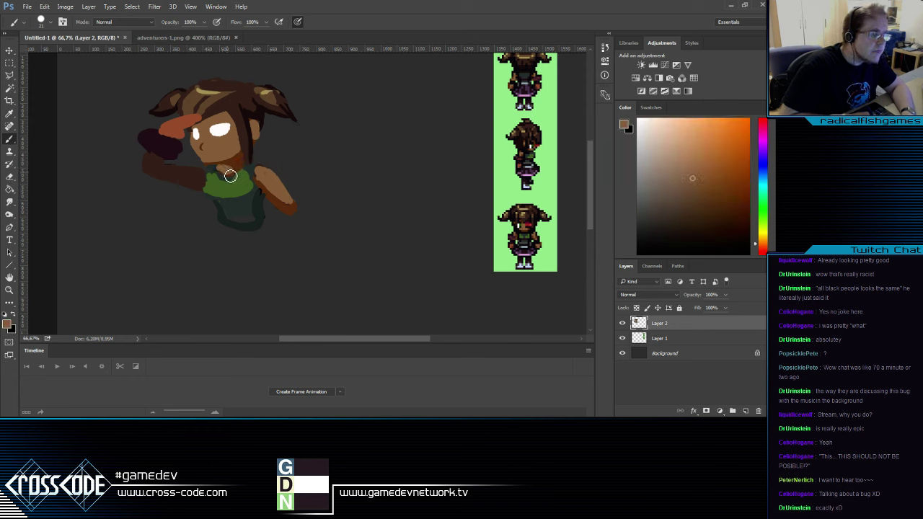
alt+click(227, 171)
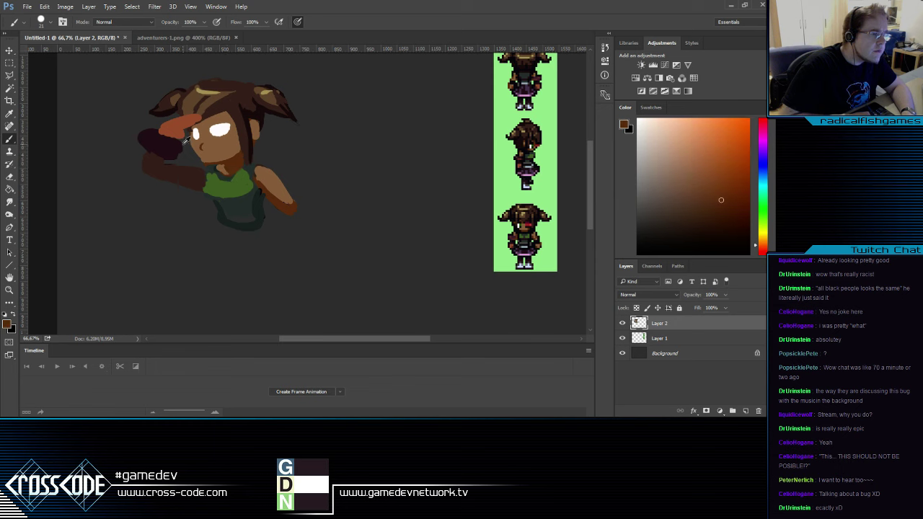
alt+click(186, 142)
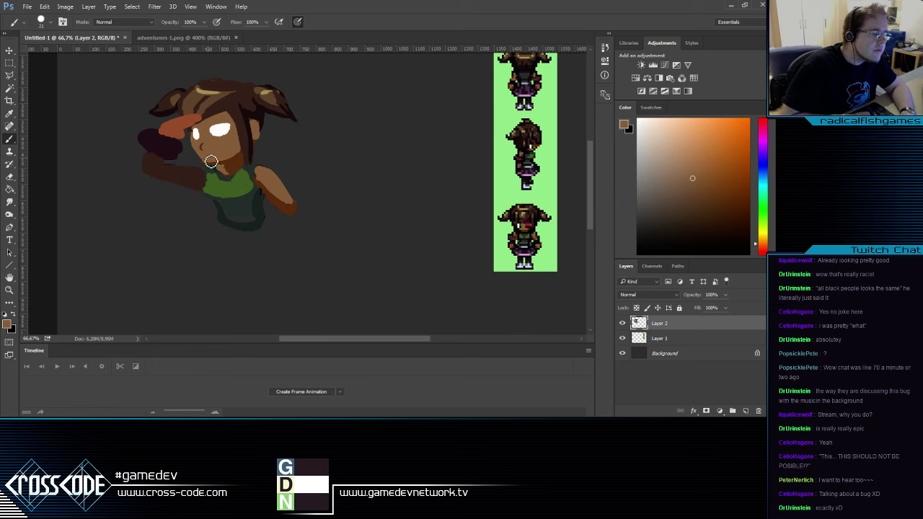
Trim the outer side of the larger white eye with the light skin tone
alt+click(221, 140)
alt+click(222, 139)
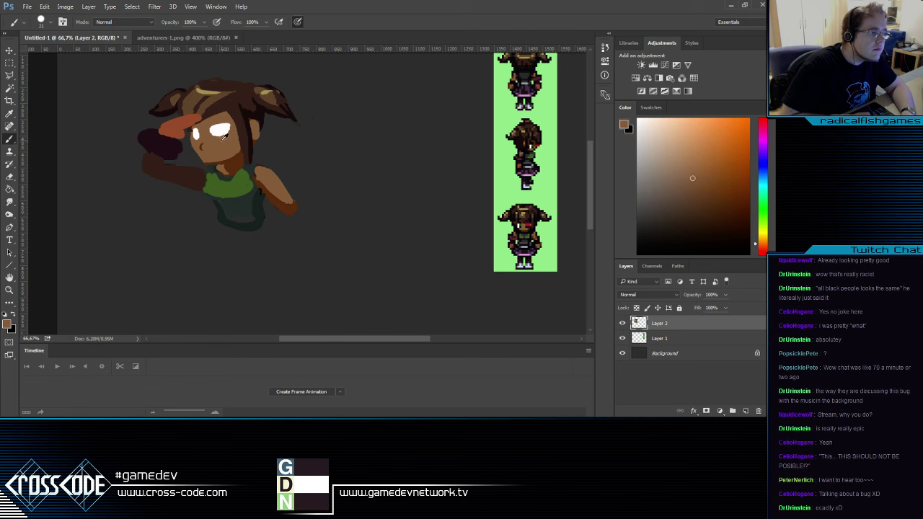
drag(228, 139, 233, 123)
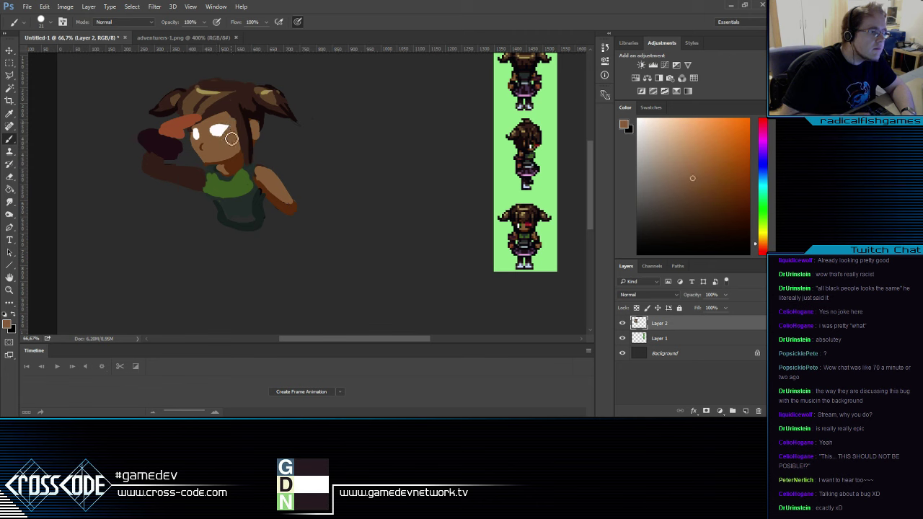
Paint brown hair strands along the side of the face and break up the dark lock in front of the ear
alt+click(232, 114)
mouse_move(235, 113)
mouse_down()
mouse_move(249, 164)
mouse_move(217, 95)
mouse_move(211, 99)
mouse_move(245, 135)
mouse_move(236, 113)
mouse_up()
alt+click(208, 102)
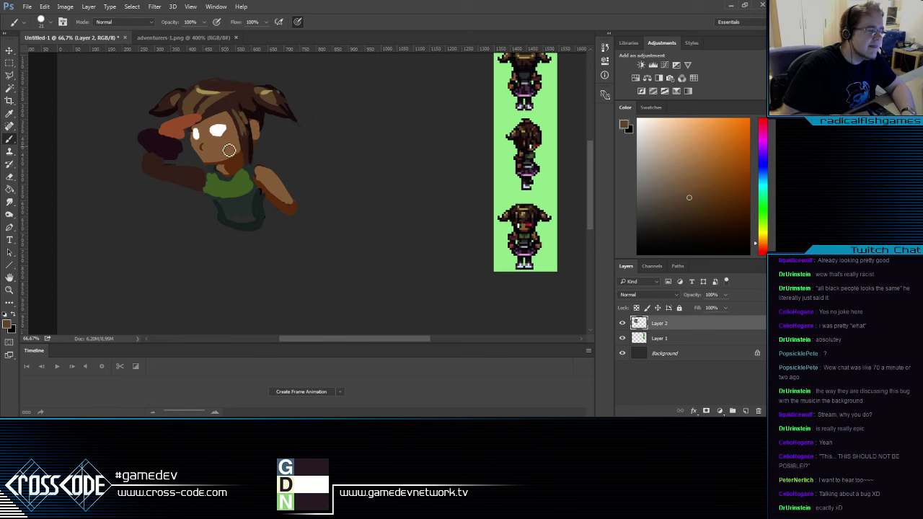
alt+click(247, 142)
drag(249, 145, 246, 132)
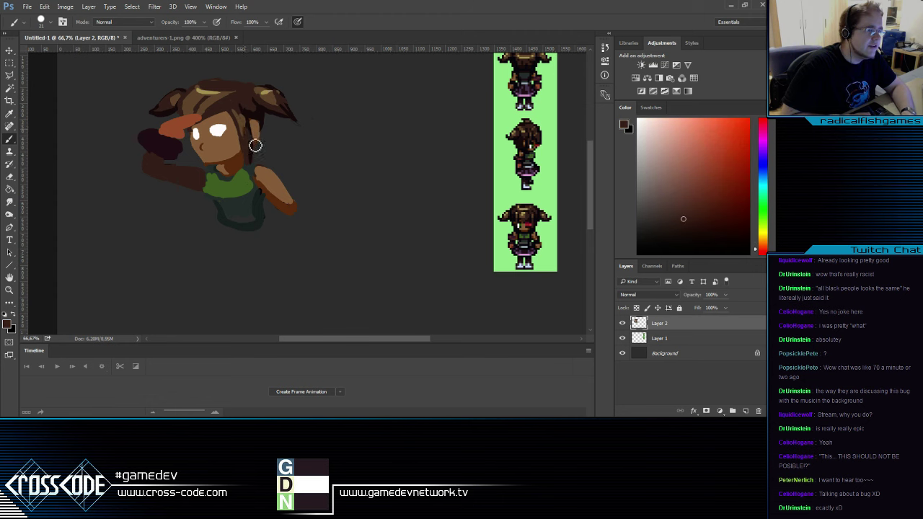
alt+click(241, 124)
Paint a dark hair lock down the far side of the face beside the smaller eye and vary it with brown
mouse_move(271, 209)
mouse_down()
mouse_move(221, 208)
mouse_move(261, 208)
mouse_up()
alt+click(216, 108)
alt+click(248, 111)
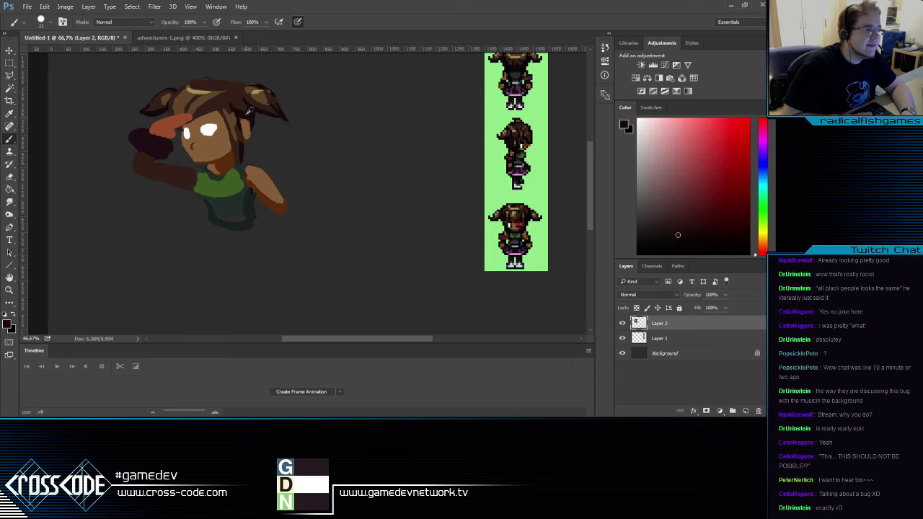
drag(178, 132, 184, 147)
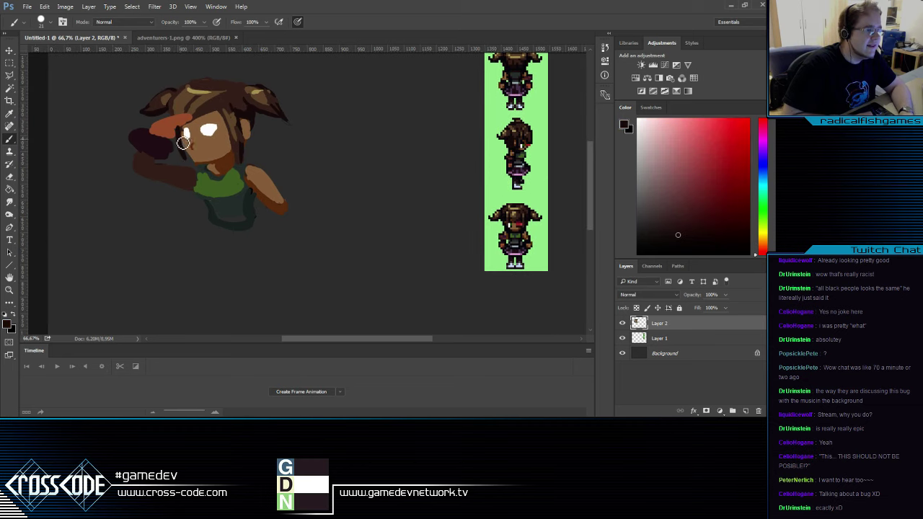
alt+click(228, 145)
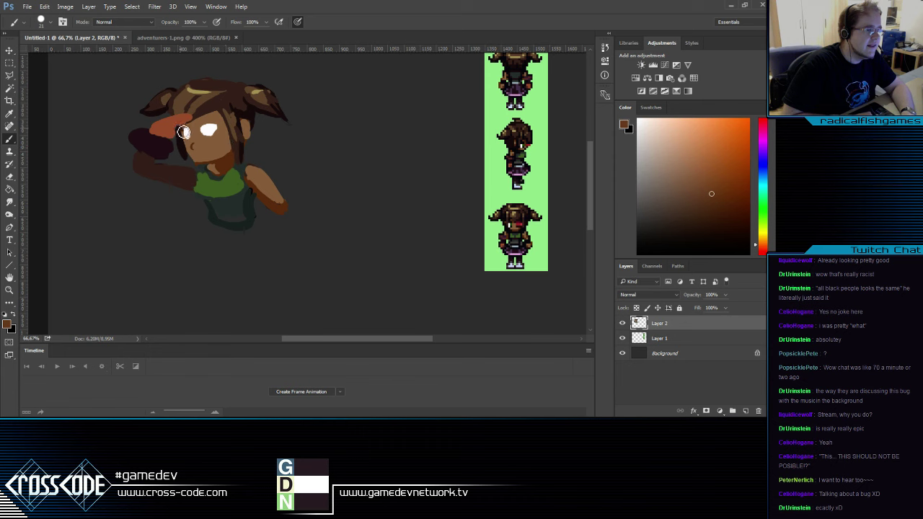
alt+click(182, 143)
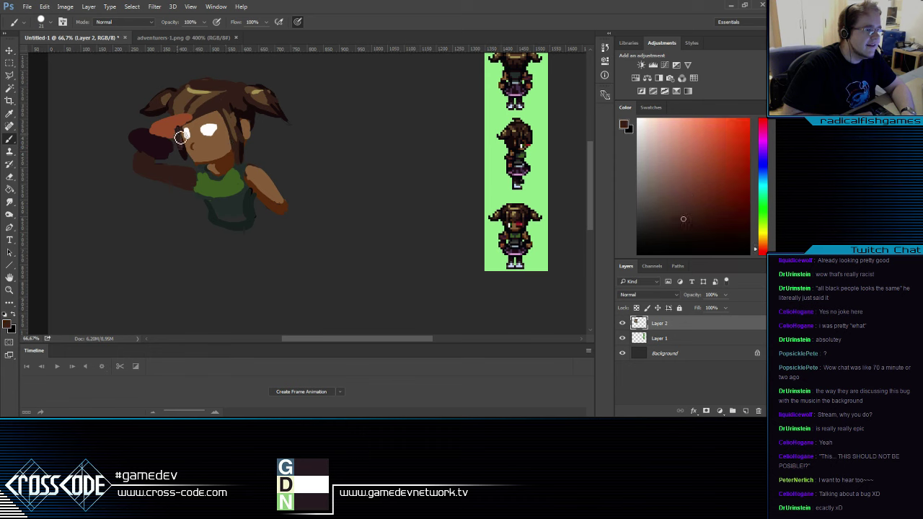
alt+click(187, 155)
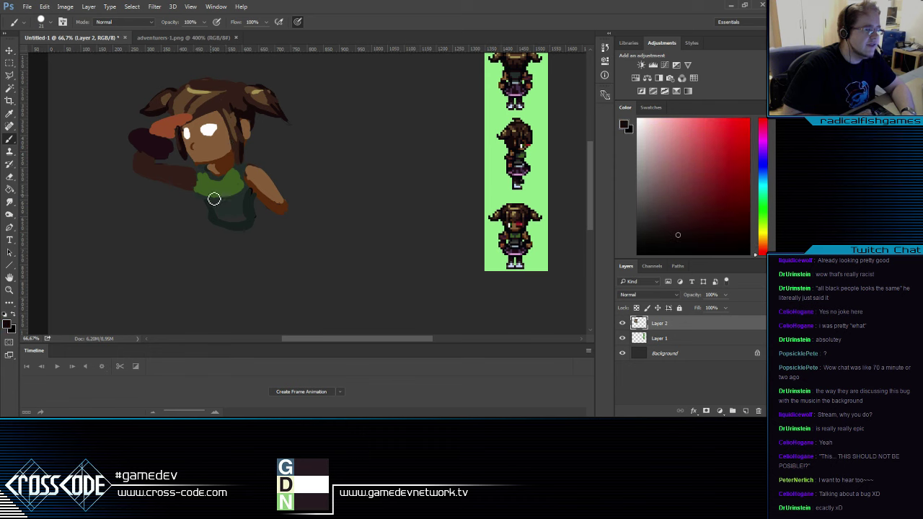
Paint dark reddish-brown finger separations on the raised hand using a colour sampled from the side-view sprite
key(x)
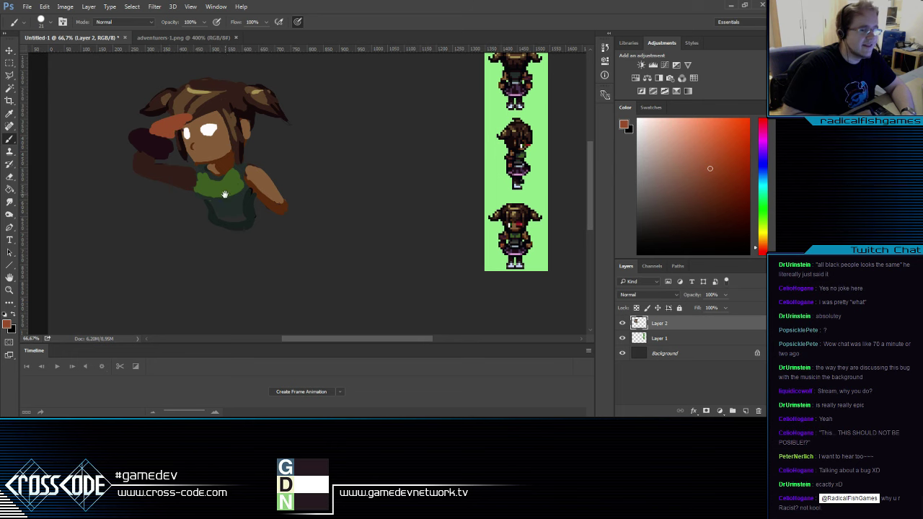
drag(225, 195, 153, 197)
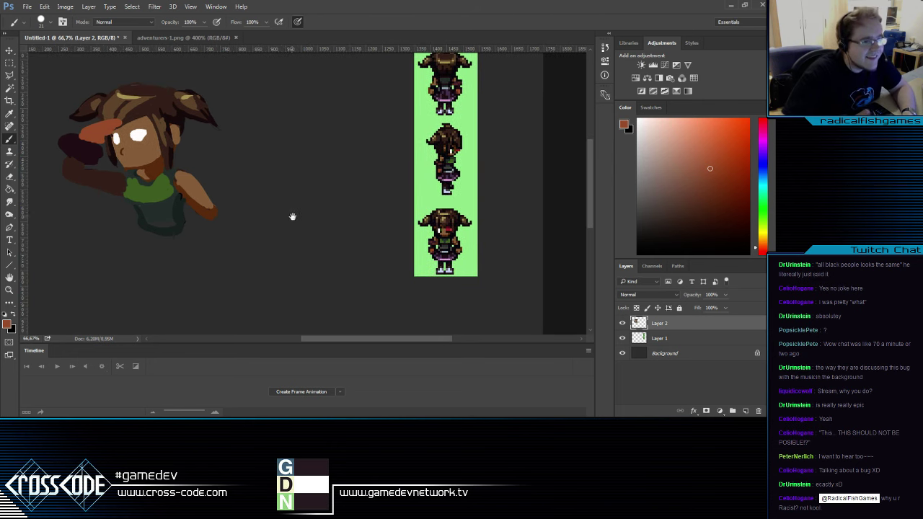
drag(292, 217, 362, 236)
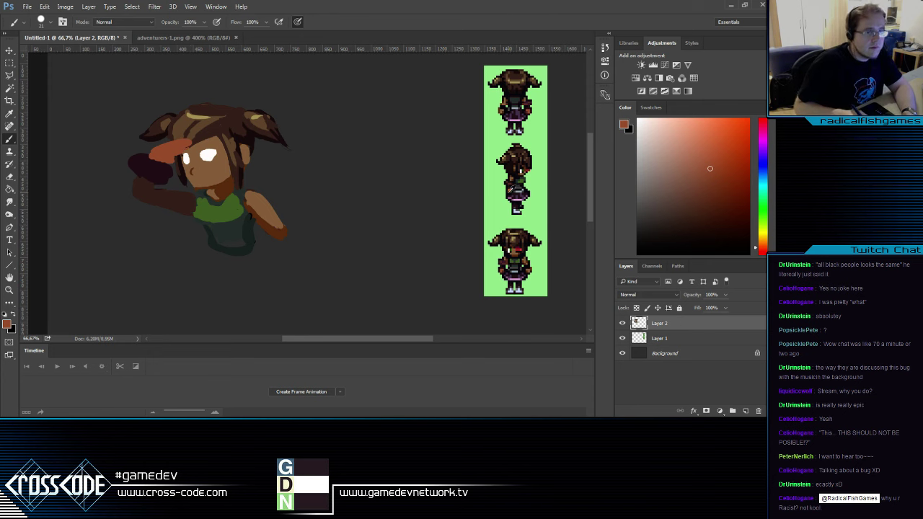
alt+click(513, 188)
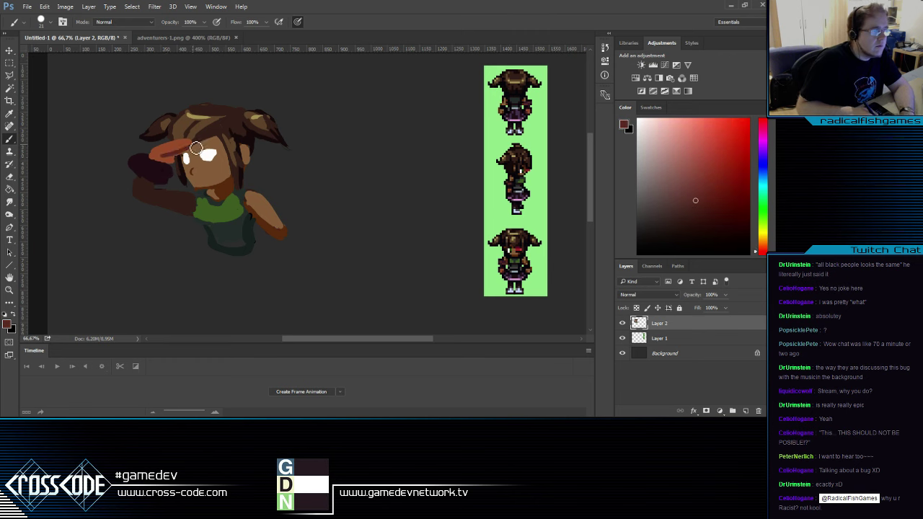
drag(173, 150, 185, 147)
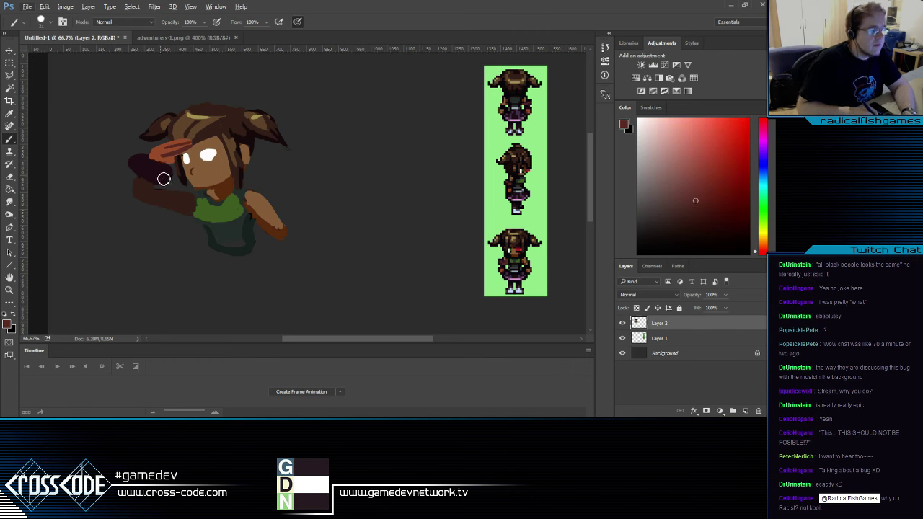
mouse_move(150, 185)
mouse_down()
mouse_move(142, 186)
mouse_move(177, 192)
mouse_up()
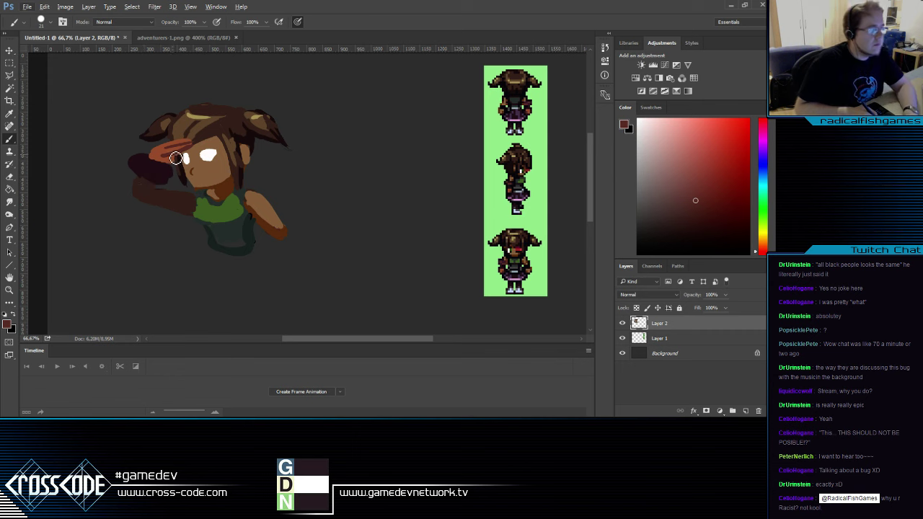
Refine the fingers of the raised hand with alternating sampled orange skin and dark reddish-brown, adding dark hair brown where they meet the forehead
alt+click(174, 162)
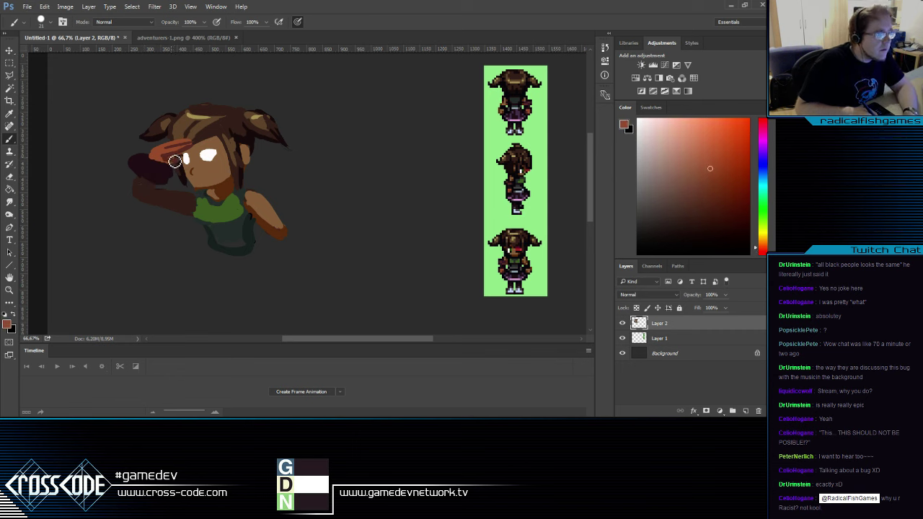
alt+click(178, 164)
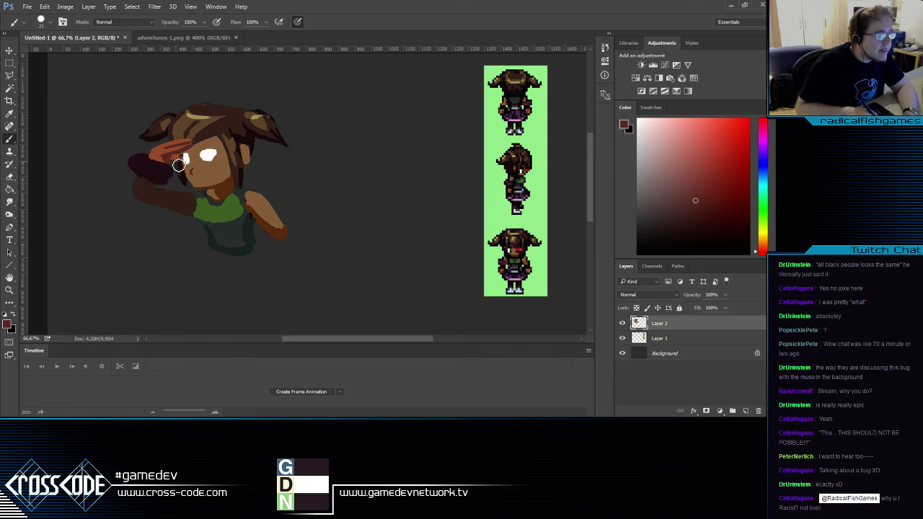
alt+click(167, 146)
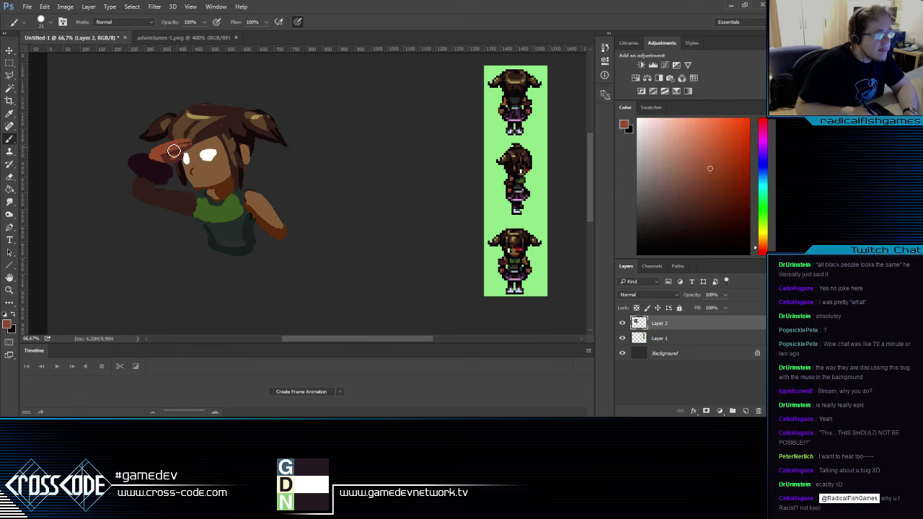
alt+click(184, 147)
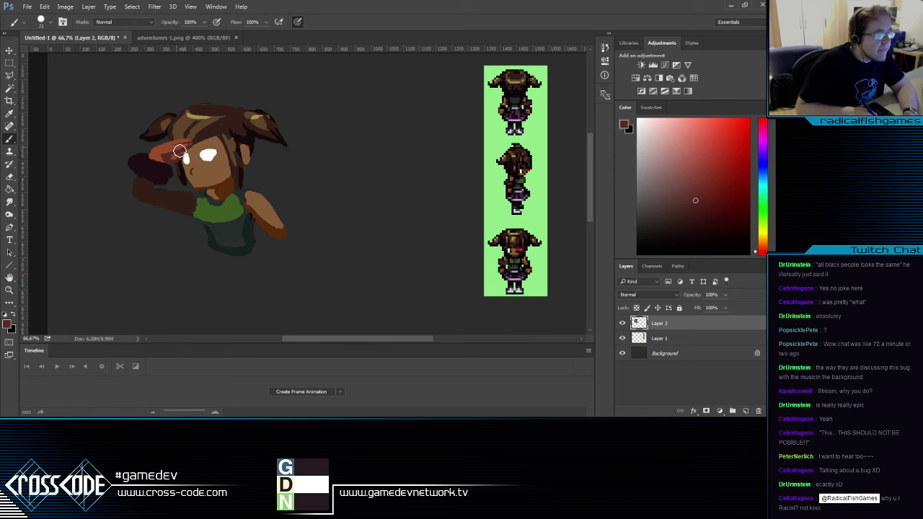
alt+click(203, 134)
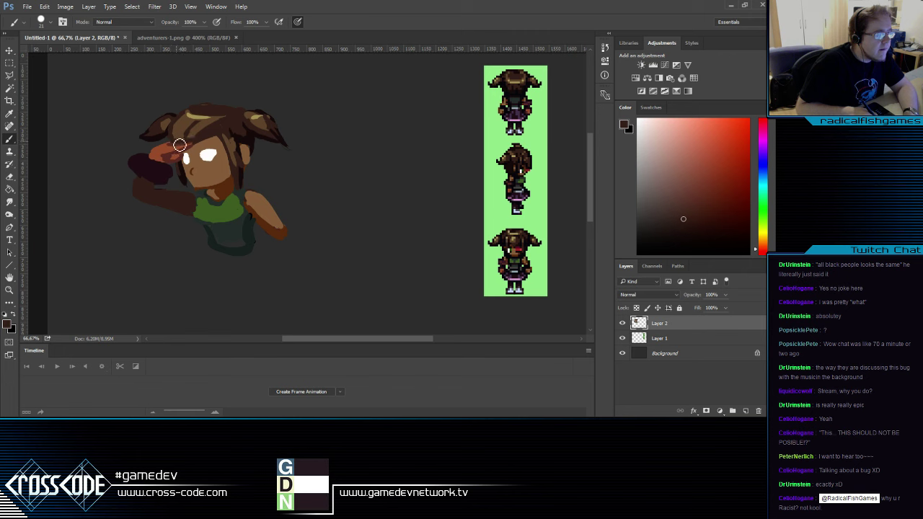
Paint dark green-grey edging along the raised-arm side of the top up to the neckline and reshape the green chest area
drag(220, 284, 186, 270)
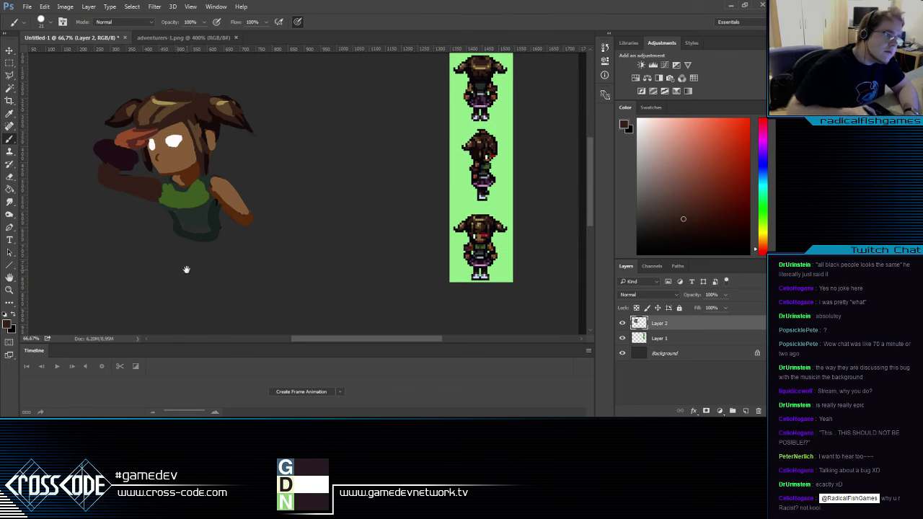
alt+click(166, 194)
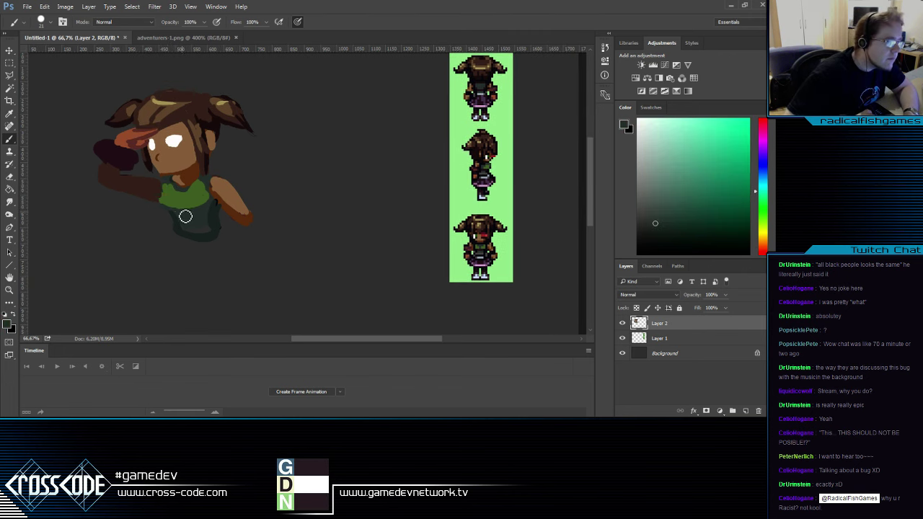
mouse_move(172, 203)
mouse_down()
mouse_move(197, 210)
mouse_move(171, 189)
mouse_move(164, 194)
mouse_move(190, 211)
mouse_move(171, 218)
mouse_move(178, 181)
mouse_up()
alt+click(165, 185)
alt+click(187, 189)
alt+click(169, 217)
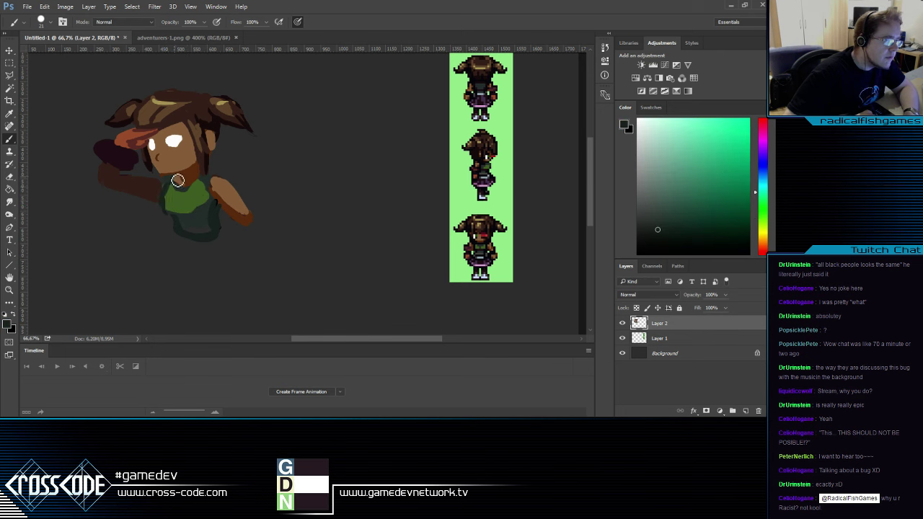
Extend the lowered arm in reddish brown, adding a black wristband and a closed hand below it
scroll(266, 195, down, 1)
scroll(256, 225, down, 1)
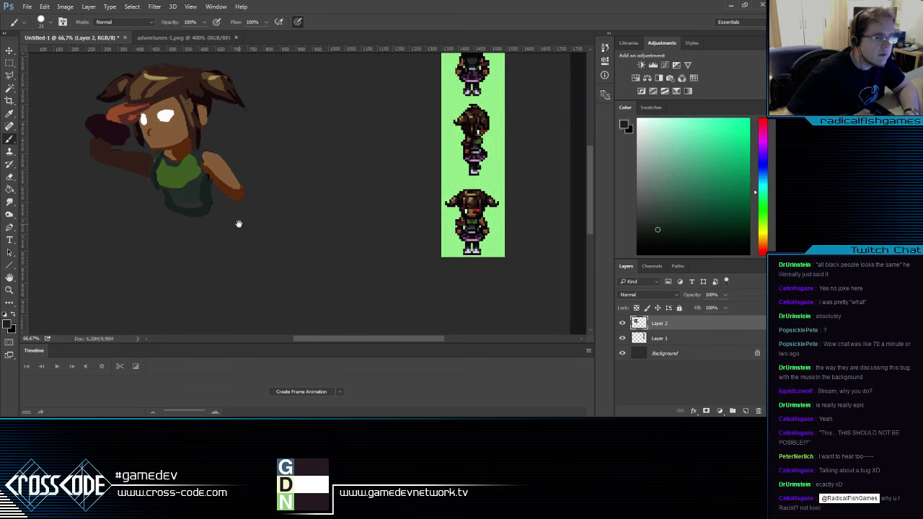
alt+click(237, 189)
mouse_move(257, 221)
mouse_down()
mouse_move(241, 208)
mouse_move(257, 215)
mouse_up()
alt+click(325, 235)
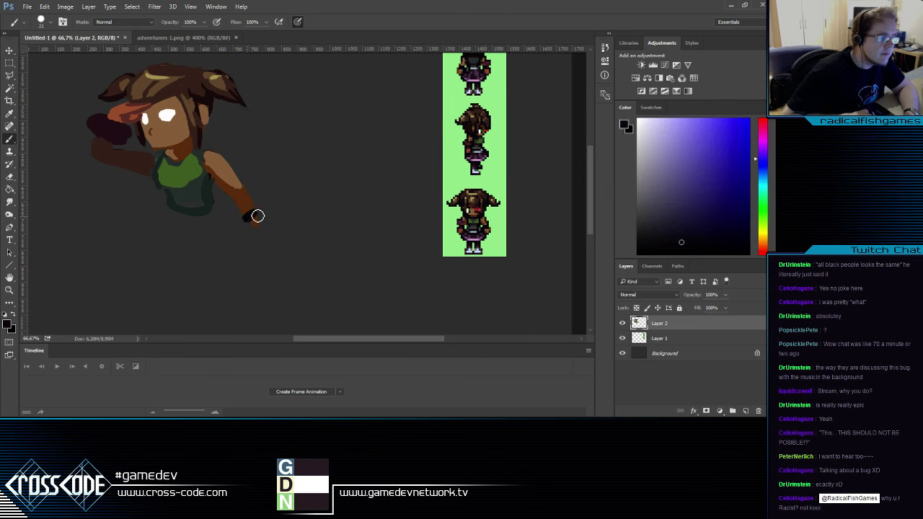
alt+click(260, 244)
alt+click(249, 209)
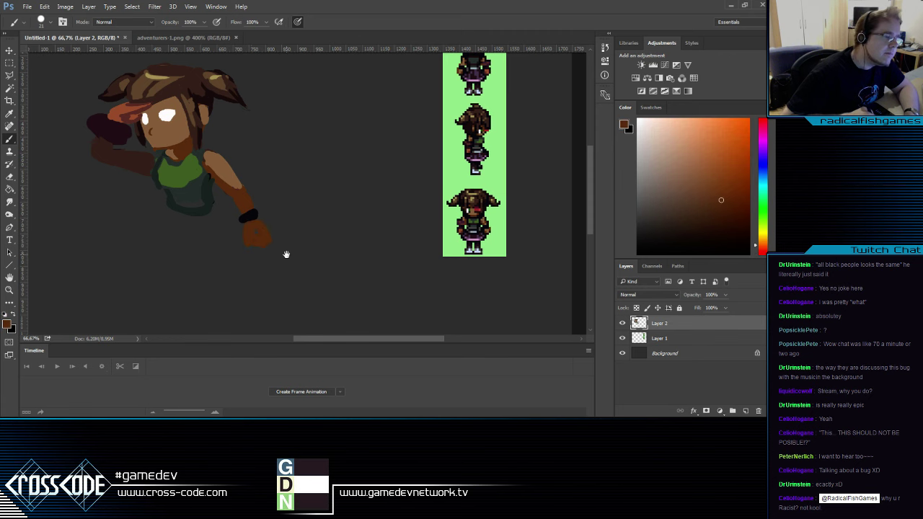
Reshape the waist edge of the top below the green chest area with sampled dark green-grey tones
drag(286, 255, 240, 191)
alt+click(216, 184)
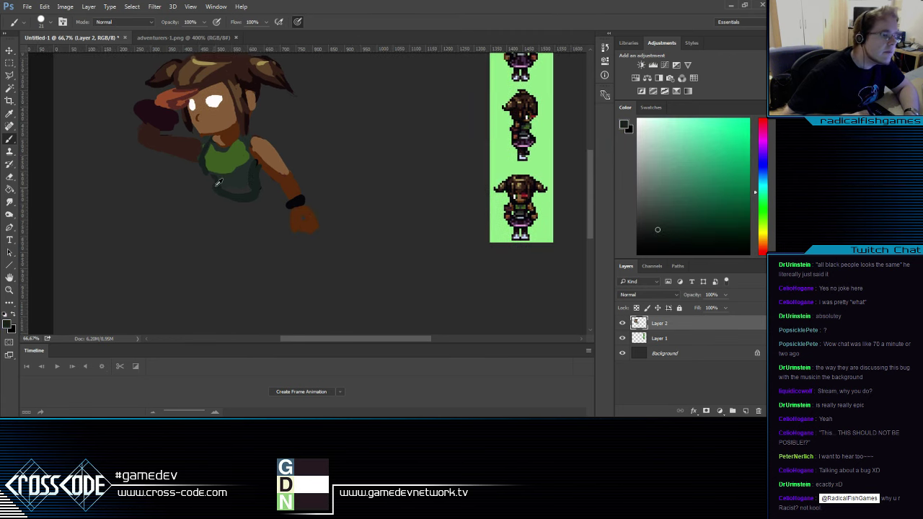
alt+click(223, 175)
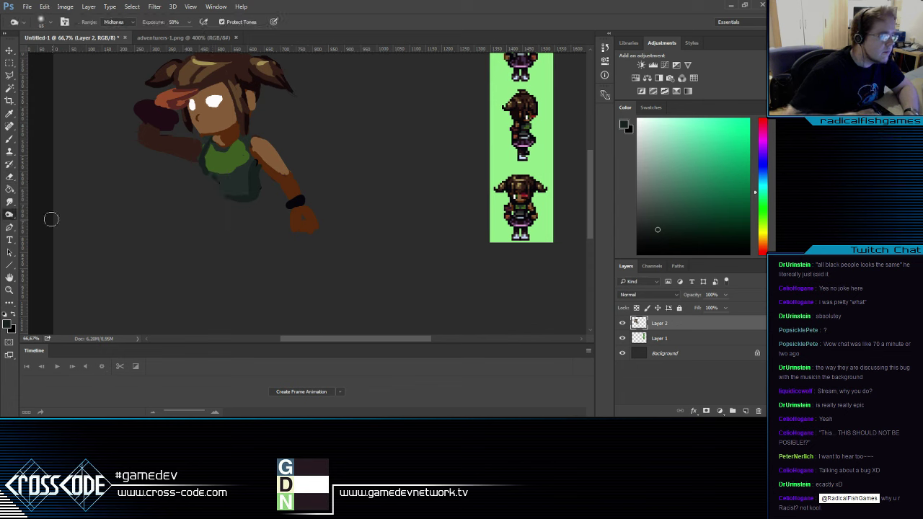
Fill the Background layer with a lighter grey, return to the Brush on Layer 2 and check that layer by toggling its visibility
click(10, 227)
click(10, 190)
alt+click(160, 250)
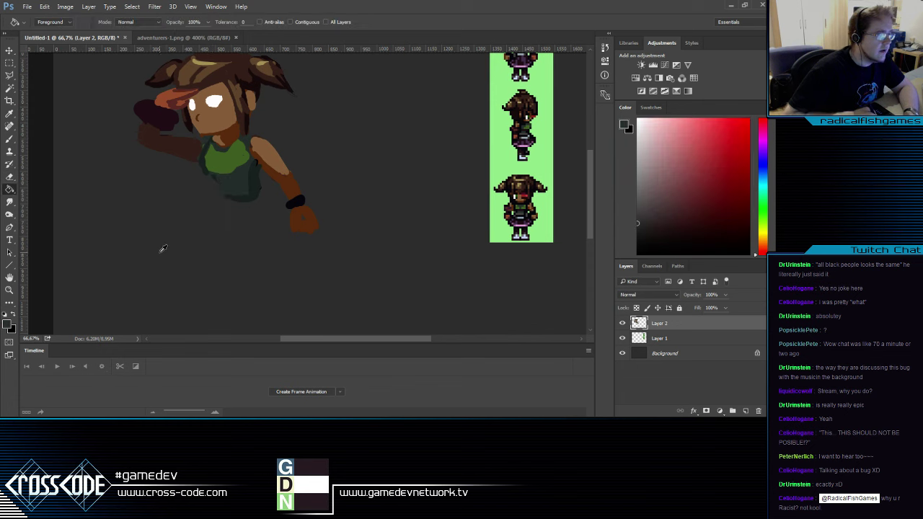
click(689, 352)
click(6, 326)
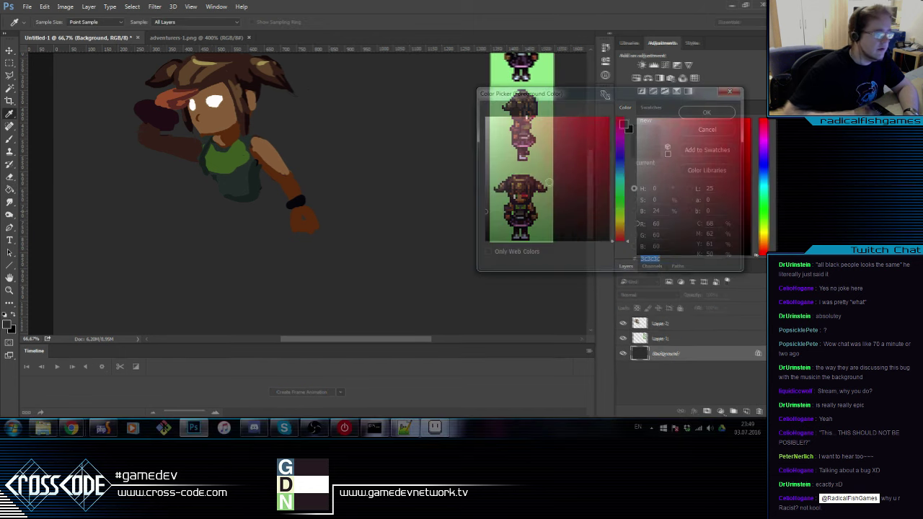
click(725, 115)
click(220, 278)
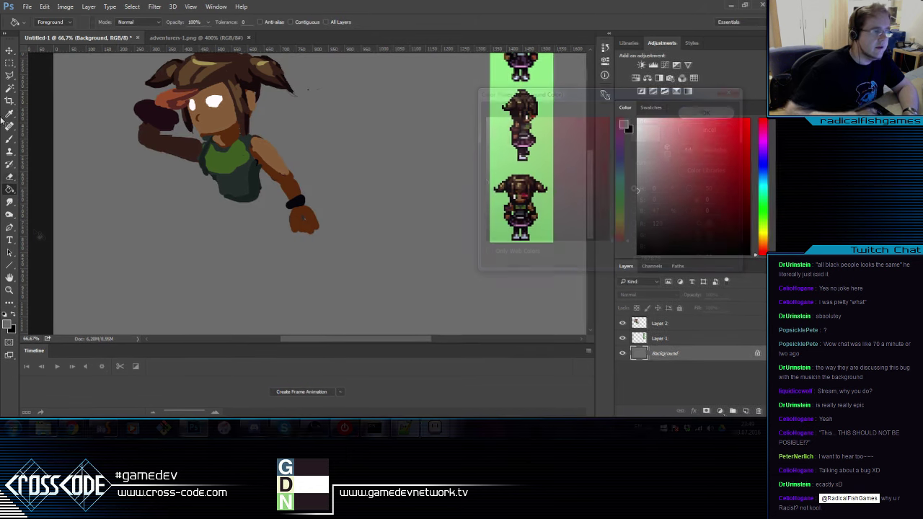
click(9, 138)
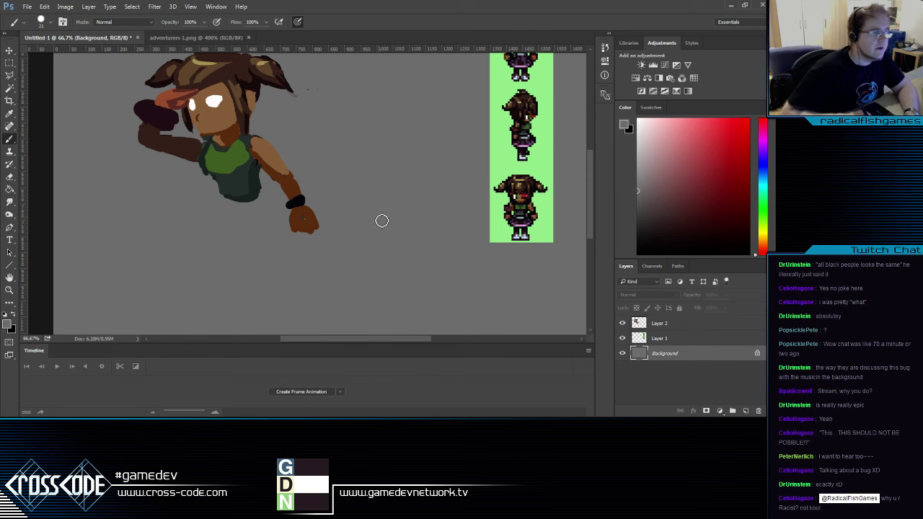
click(629, 323)
click(622, 323)
click(623, 323)
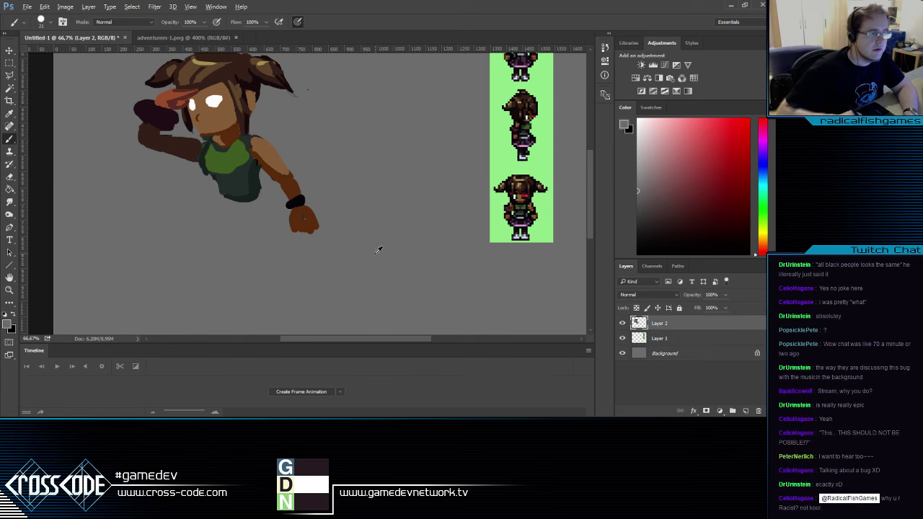
Rework the neckline and the raised-arm side of the top with sampled dark green-grey tones
alt+click(230, 183)
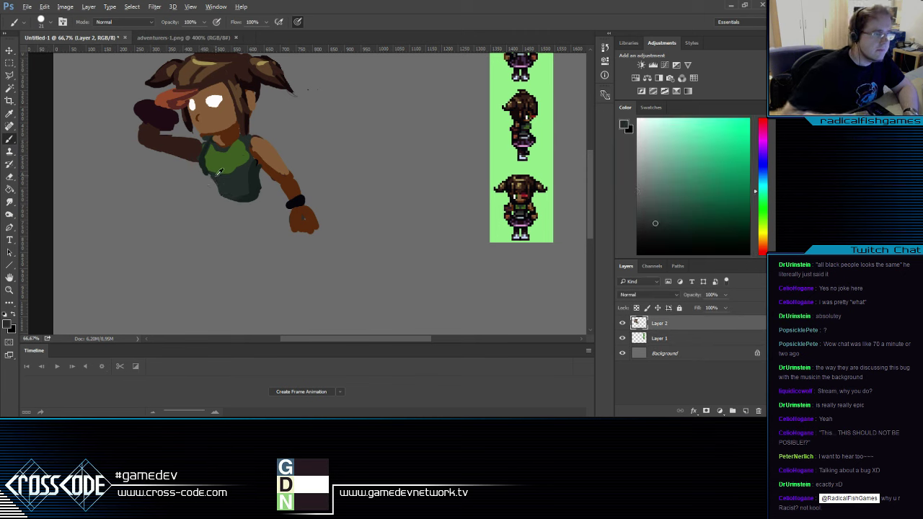
alt+click(217, 169)
alt+click(205, 164)
mouse_move(214, 169)
mouse_down()
mouse_move(222, 174)
mouse_move(207, 166)
mouse_up()
alt+click(221, 159)
alt+click(219, 148)
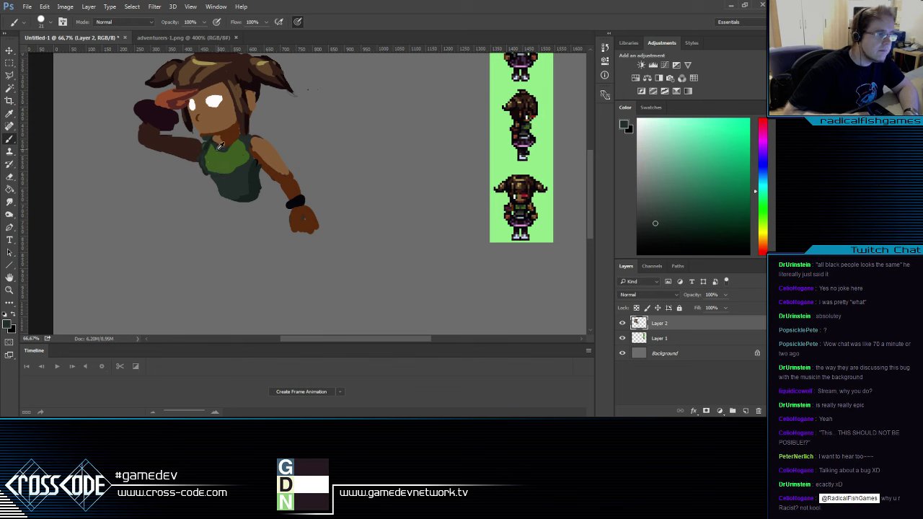
alt+click(211, 160)
alt+click(203, 163)
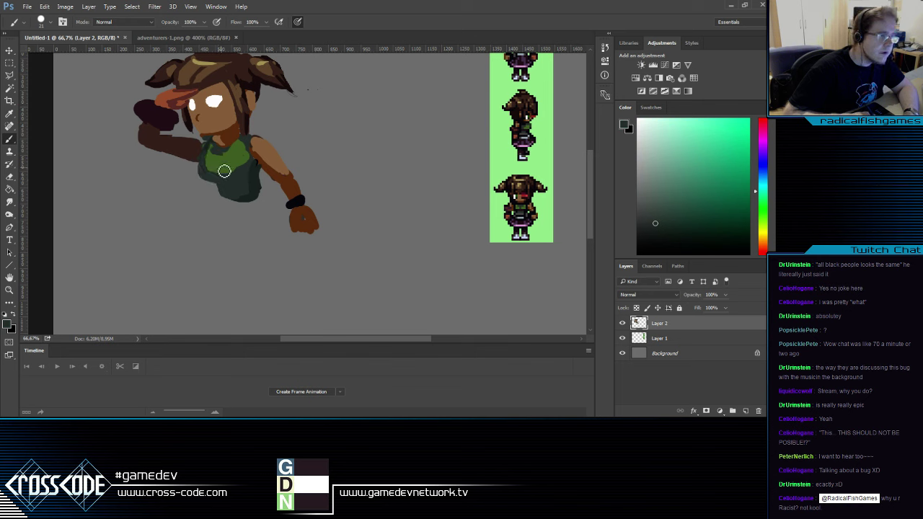
Extend the green chest area toward the raised-arm side and trim the top's outer edge with the Eraser
alt+click(215, 164)
mouse_move(211, 167)
mouse_down()
mouse_move(231, 173)
mouse_move(205, 183)
mouse_up()
key(e)
key(b)
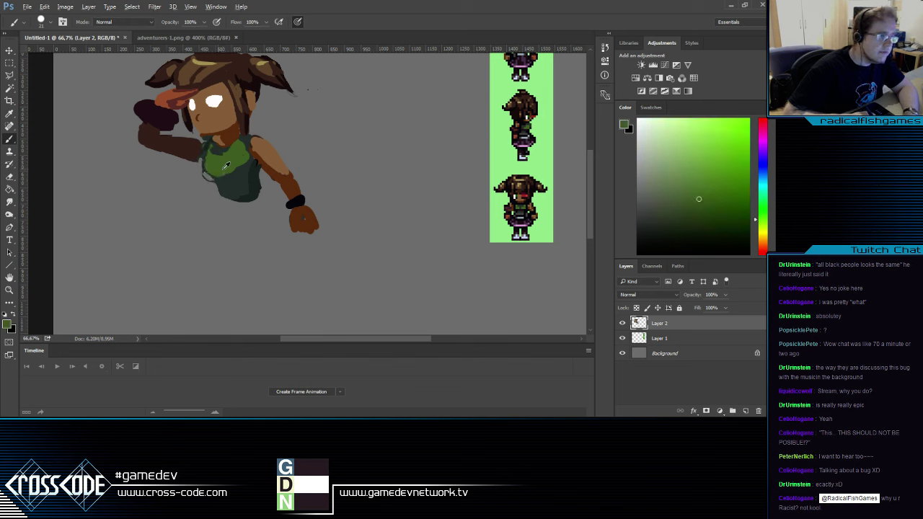
Refine the boundary between the green chest area and the dark fabric on the lowered-arm side of the top
alt+click(245, 178)
drag(246, 178, 251, 194)
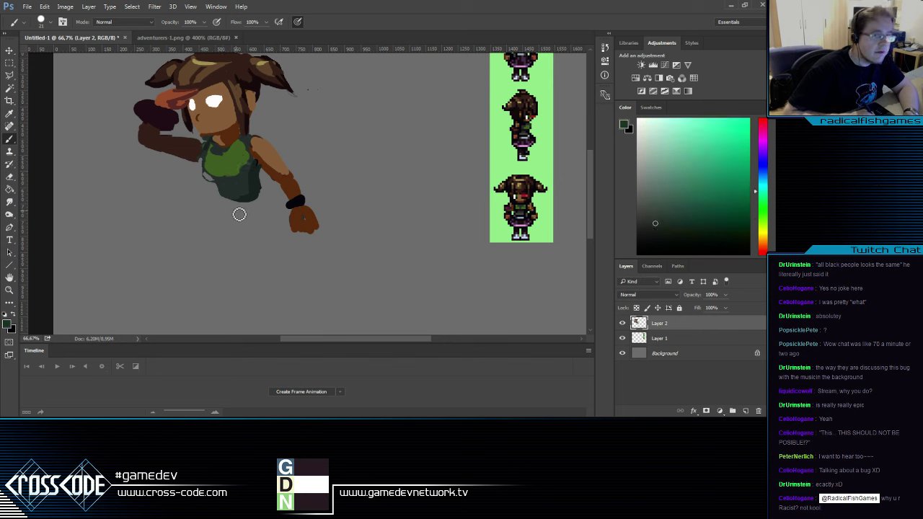
alt+click(231, 167)
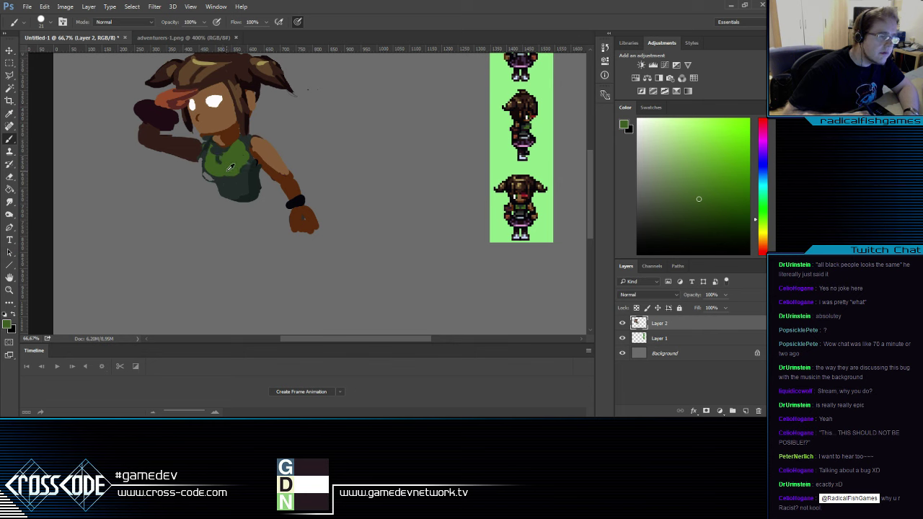
alt+click(257, 185)
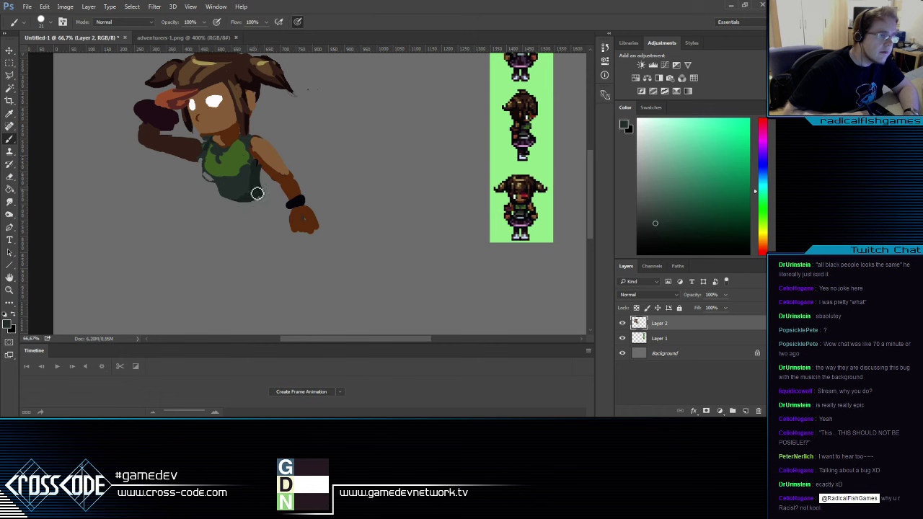
Set the foreground colour to dark blue-grey #232a2b and shade the top's side edge beside the lowered arm
click(8, 324)
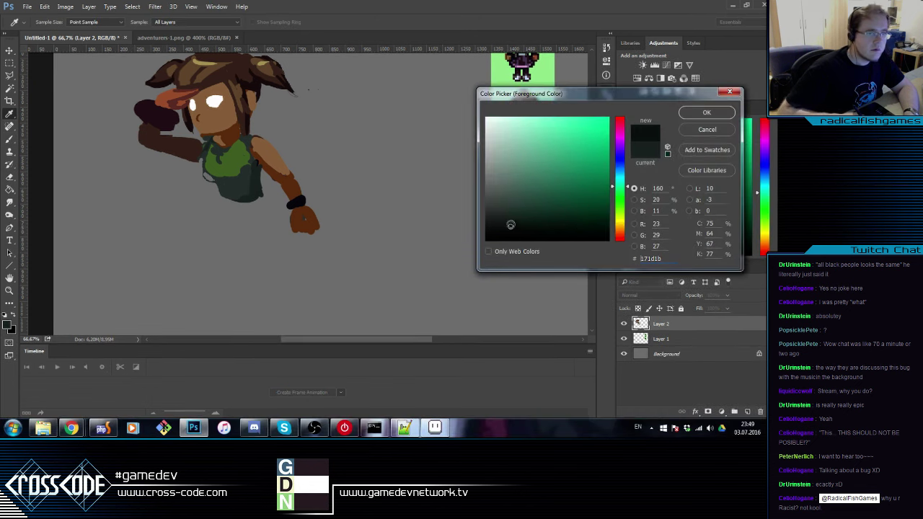
drag(621, 185, 622, 180)
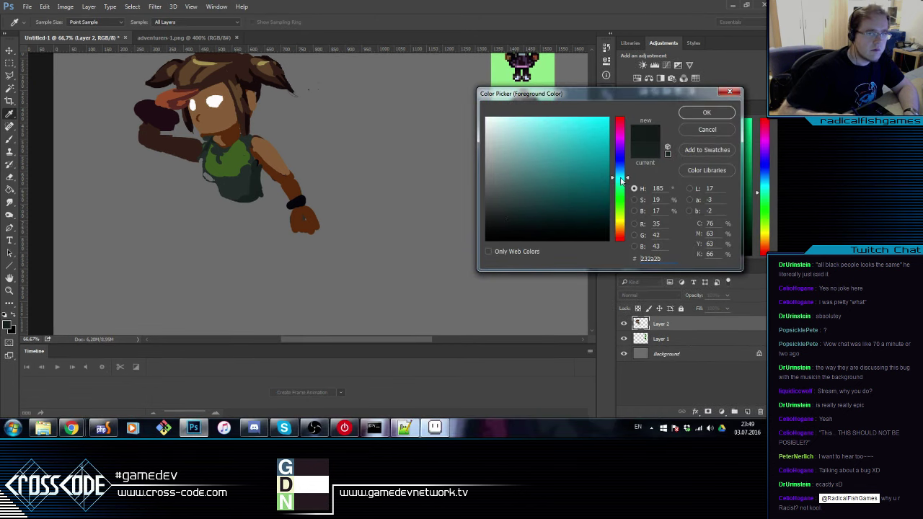
click(706, 112)
key(b)
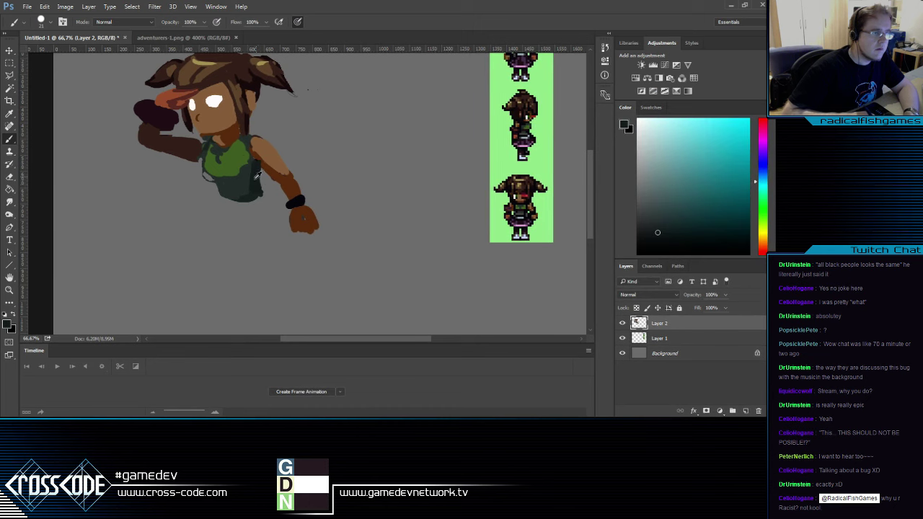
drag(256, 175, 257, 198)
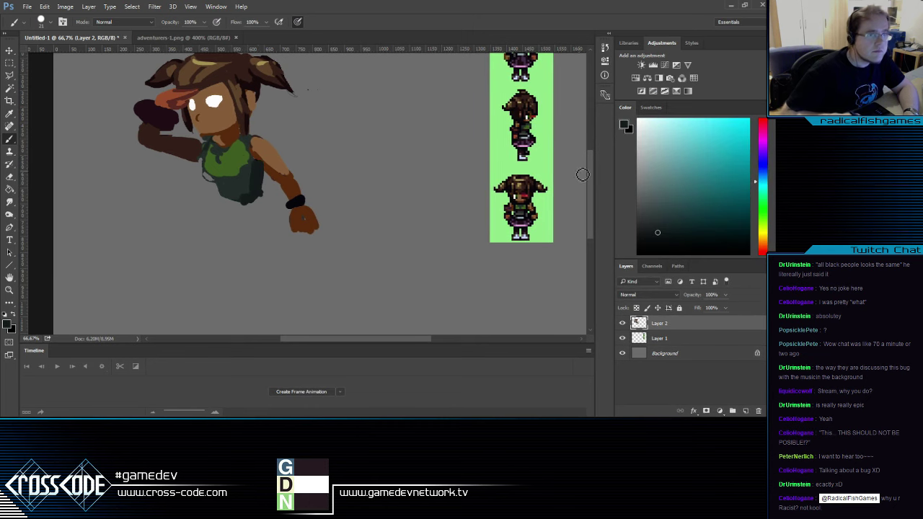
Paint a grey waistband with a dark blue-grey lower edge beneath the top, trimming its end with the Eraser
alt+click(499, 215)
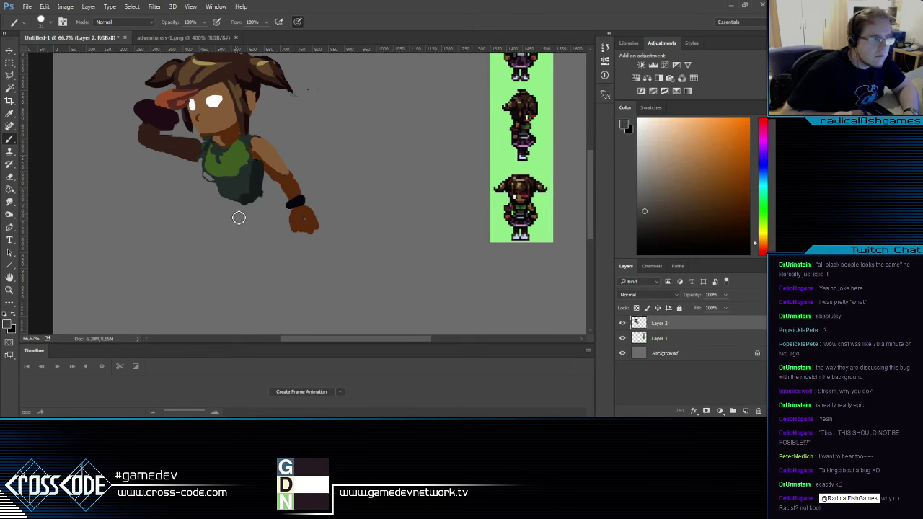
mouse_move(217, 204)
mouse_down()
mouse_move(272, 205)
mouse_move(233, 202)
mouse_move(259, 208)
mouse_move(253, 196)
mouse_move(233, 203)
mouse_move(264, 203)
mouse_move(226, 197)
mouse_move(227, 208)
mouse_move(236, 217)
mouse_move(242, 209)
mouse_move(227, 203)
mouse_move(257, 206)
mouse_move(233, 215)
mouse_move(269, 198)
mouse_up()
alt+click(259, 208)
alt+click(232, 206)
alt+click(227, 213)
key(e)
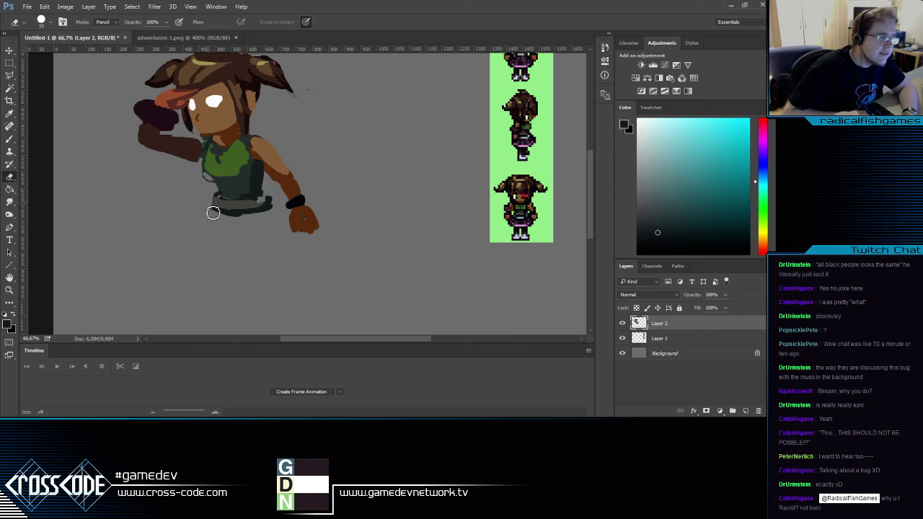
key(b)
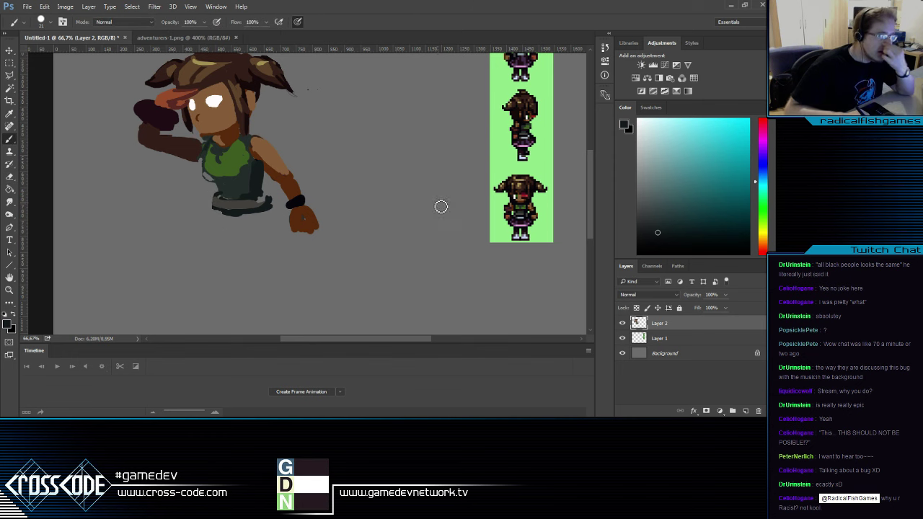
Add a black line under the grey waistband and a light blue-grey belt below it, using colours sampled from the front-facing sprite
alt+click(524, 215)
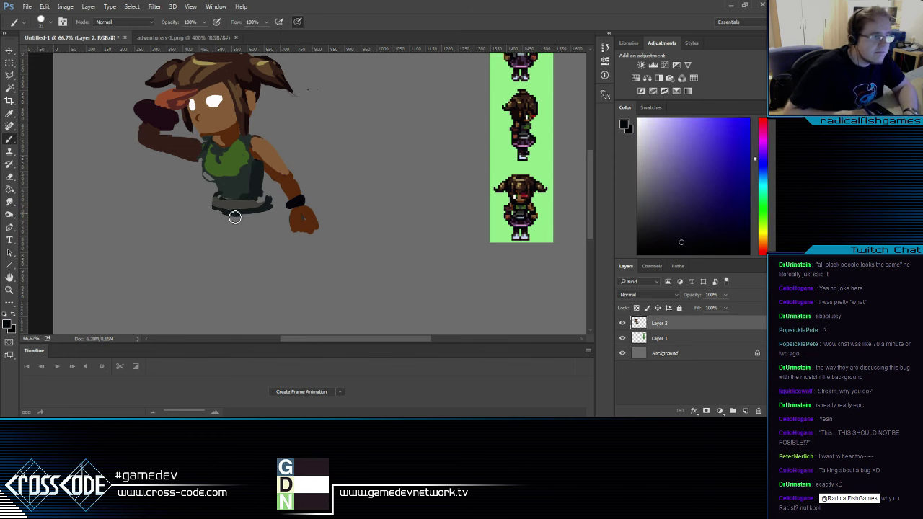
drag(234, 217, 266, 214)
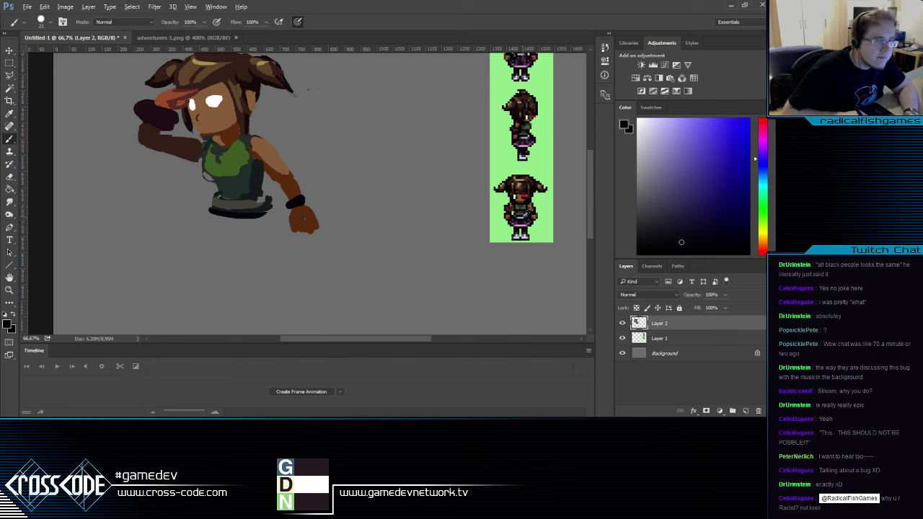
alt+click(525, 214)
drag(217, 214, 266, 221)
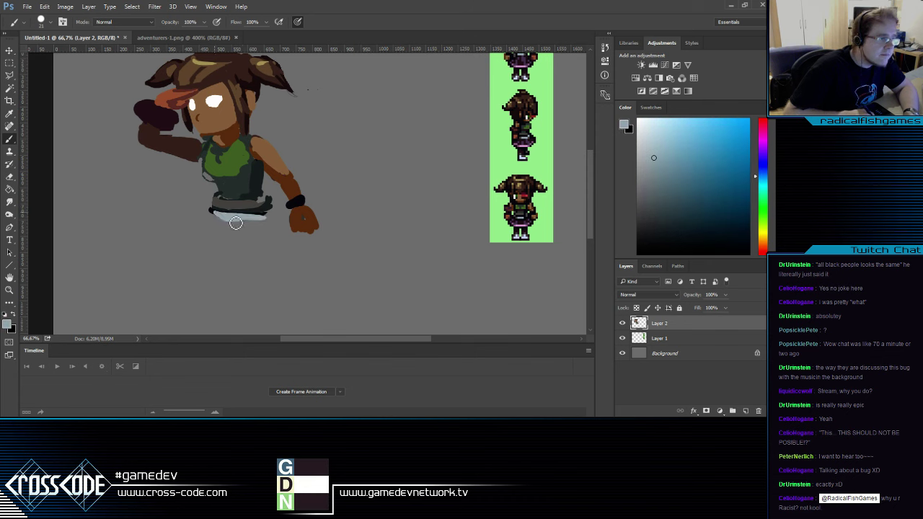
alt+click(212, 213)
alt+click(224, 214)
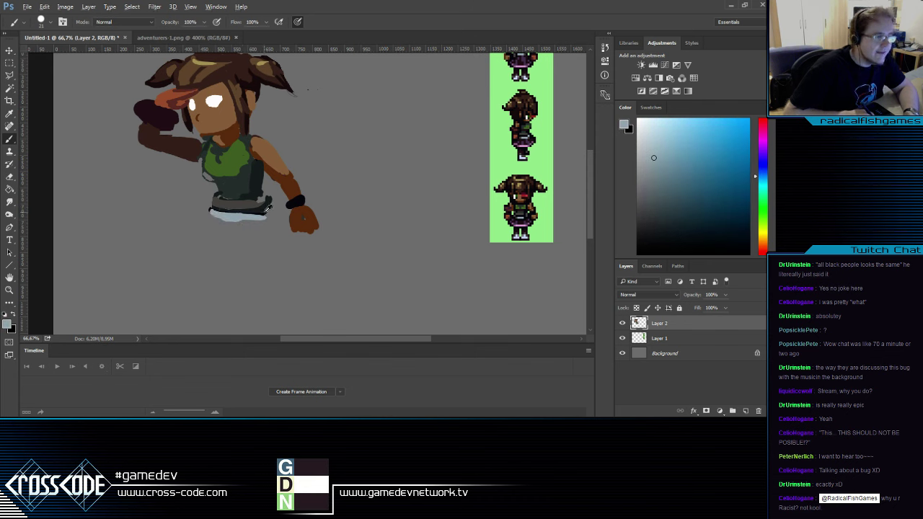
Outline the belt's lower edge in dark blue-grey, fill the belt with light blue-grey, and trim its outer end
alt+click(263, 207)
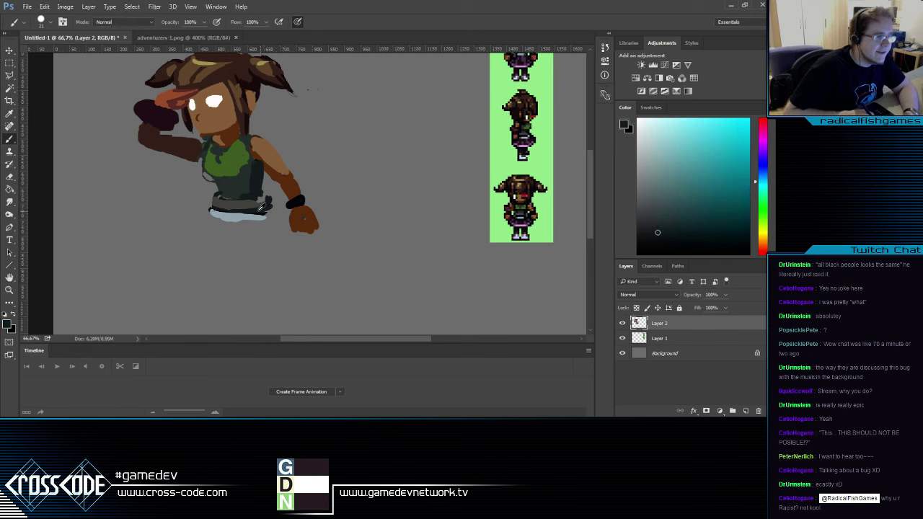
drag(216, 226, 282, 213)
alt+click(229, 217)
drag(216, 220, 266, 216)
key(e)
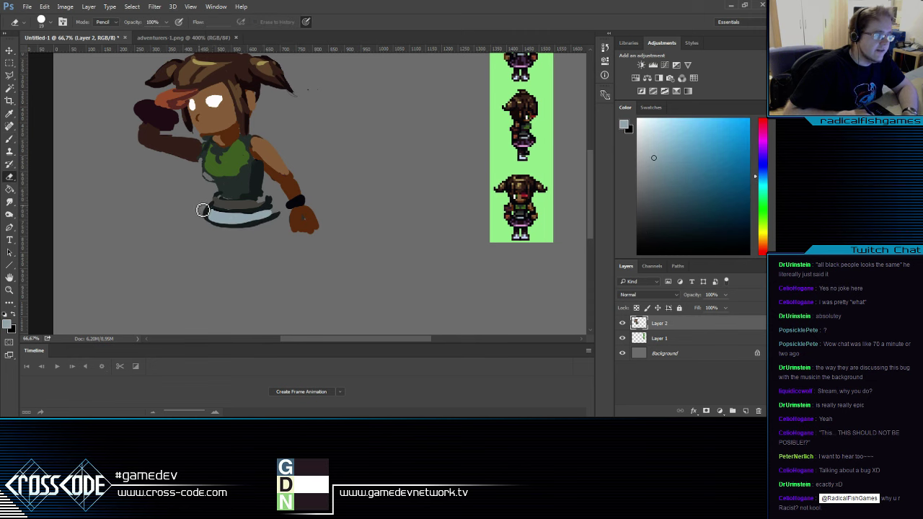
key(b)
Paint a flared skirt below the belt in purple sampled from the side-view sprite and trim its edges with the Eraser
drag(300, 268, 207, 294)
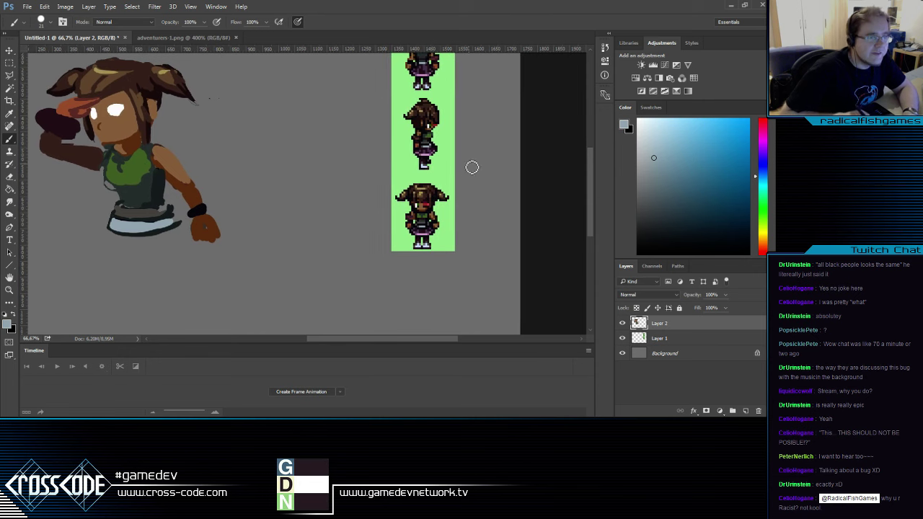
alt+click(429, 148)
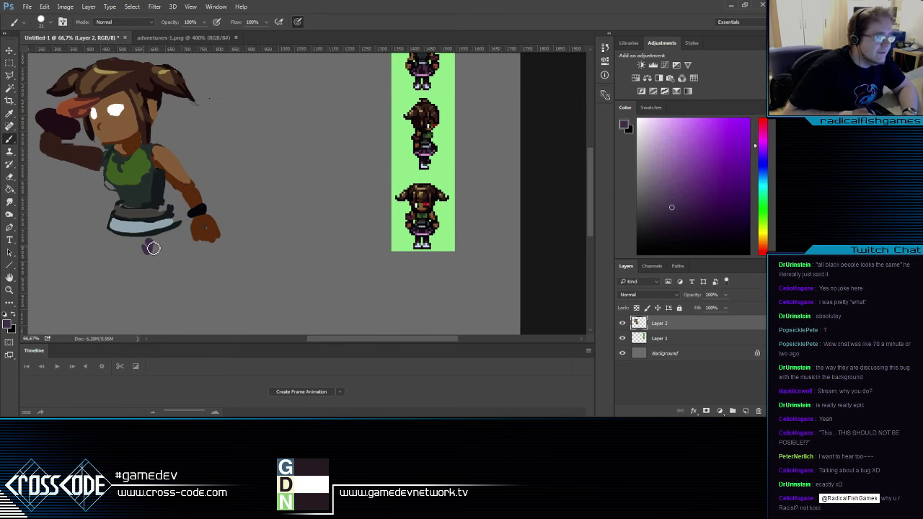
mouse_move(149, 248)
mouse_down()
mouse_move(189, 238)
mouse_move(104, 251)
mouse_move(118, 261)
mouse_move(133, 243)
mouse_move(195, 263)
mouse_move(279, 230)
mouse_up()
key(e)
mouse_move(199, 204)
mouse_down()
mouse_move(196, 226)
mouse_move(181, 224)
mouse_move(221, 235)
mouse_move(186, 219)
mouse_move(237, 222)
mouse_move(279, 237)
mouse_move(270, 207)
mouse_up()
key(b)
key(e)
key(b)
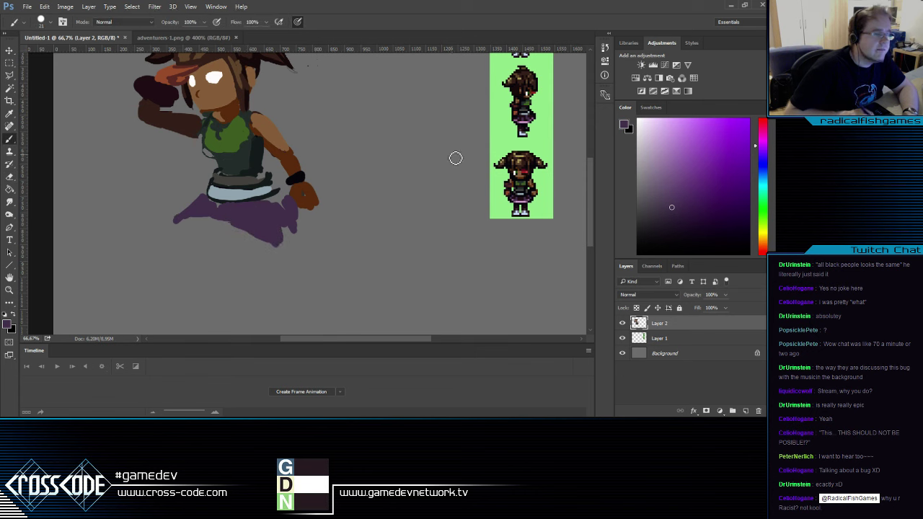
Block in the bent front leg and the stretched rear leg below the skirt in near-black sampled from the sprite
alt+click(518, 209)
mouse_move(169, 227)
mouse_down()
mouse_move(207, 222)
mouse_move(186, 262)
mouse_move(187, 285)
mouse_move(181, 245)
mouse_move(198, 266)
mouse_move(255, 258)
mouse_up()
key(e)
key(b)
mouse_move(202, 228)
mouse_down()
mouse_move(249, 222)
mouse_move(232, 212)
mouse_up()
mouse_move(295, 215)
mouse_down()
mouse_move(285, 237)
mouse_move(319, 259)
mouse_move(311, 254)
mouse_up()
Extend the purple skirt over the upper thighs and lengthen the rear leg in near-black
alt+click(304, 227)
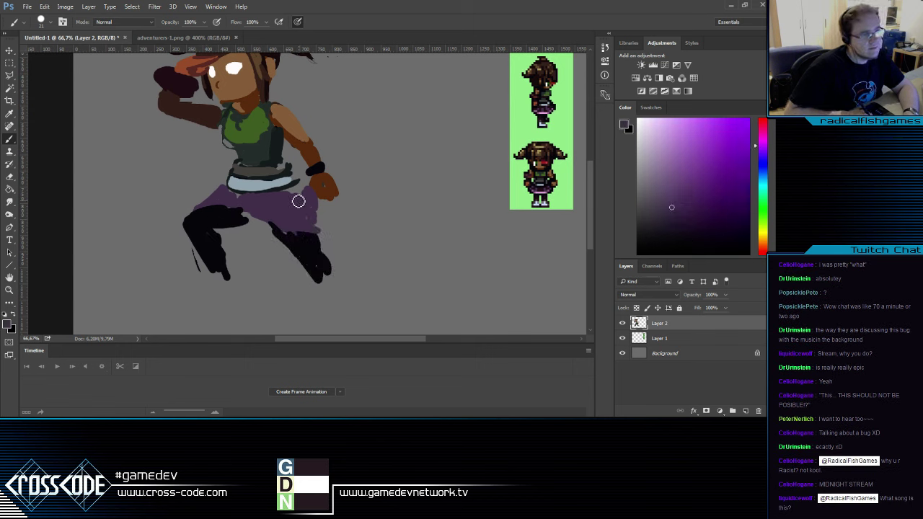
drag(298, 201, 322, 227)
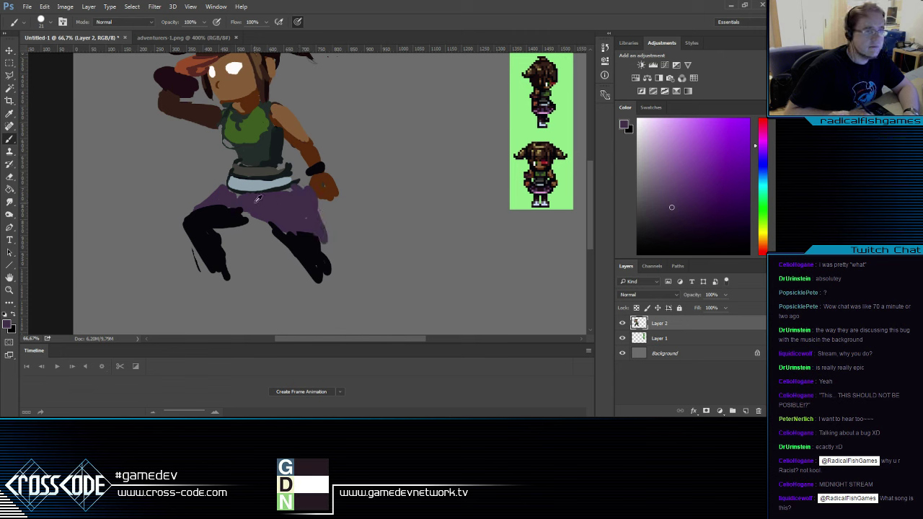
mouse_move(205, 205)
mouse_down()
mouse_move(279, 236)
mouse_move(250, 219)
mouse_move(316, 209)
mouse_up()
alt+click(304, 254)
drag(309, 257, 340, 303)
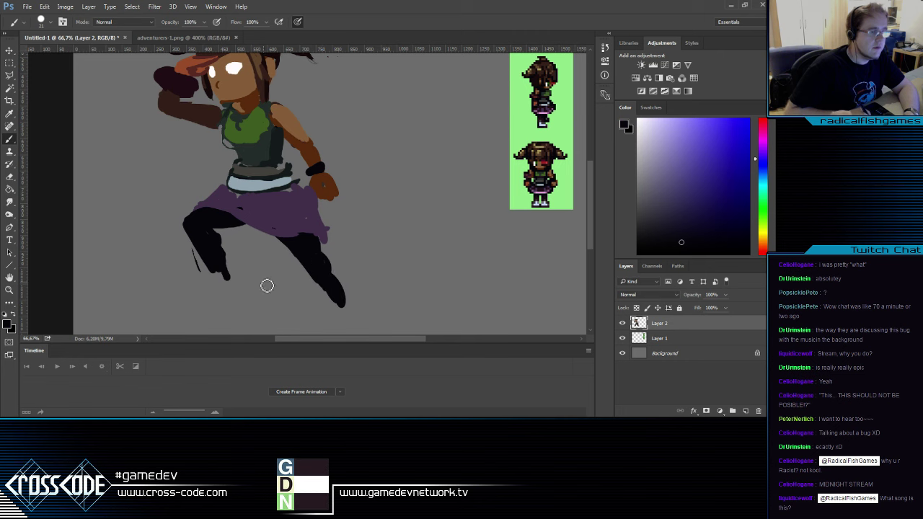
Paint the front leg's shoe in pale blue sampled from the sprite and trim its shape
mouse_move(248, 273)
mouse_down()
mouse_move(261, 231)
mouse_move(225, 281)
mouse_move(171, 300)
mouse_move(211, 293)
mouse_move(178, 295)
mouse_move(193, 294)
mouse_move(173, 304)
mouse_move(186, 310)
mouse_move(188, 287)
mouse_move(154, 307)
mouse_up()
alt+click(517, 130)
alt+click(517, 130)
alt+click(518, 128)
alt+click(523, 128)
key(e)
key(b)
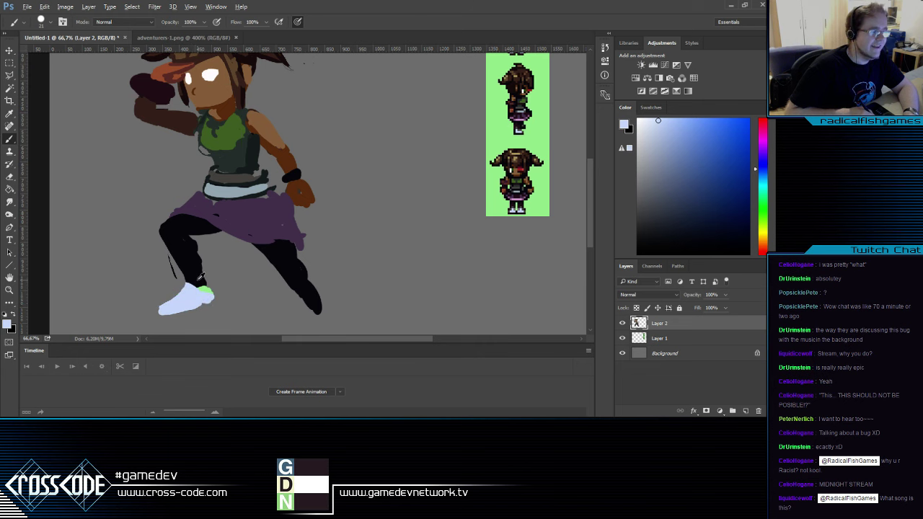
Cover the green patch at the front ankle with near-black and paint a thin black sole along the front shoe
alt+click(201, 280)
drag(202, 282, 209, 295)
drag(167, 316, 225, 301)
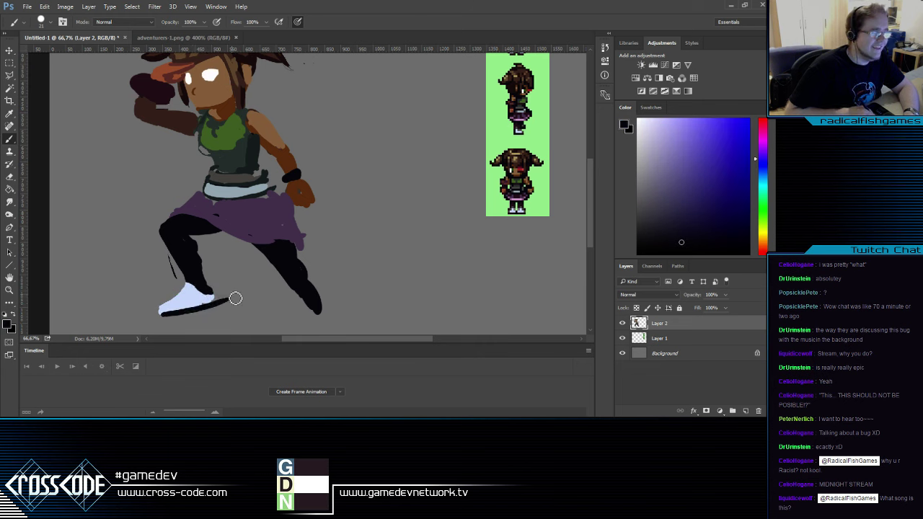
key(ctrl+z)
mouse_move(168, 315)
mouse_down()
mouse_move(208, 304)
mouse_move(164, 316)
mouse_up()
alt+click(170, 303)
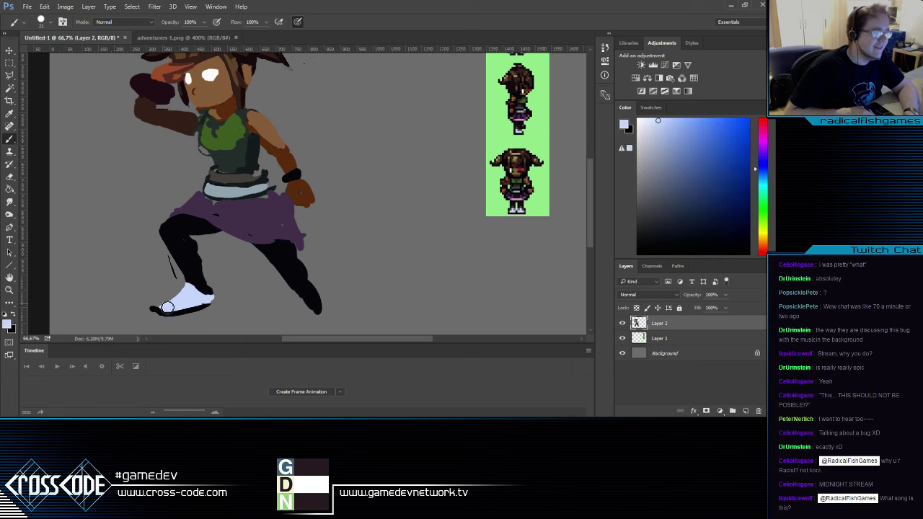
key(e)
key(b)
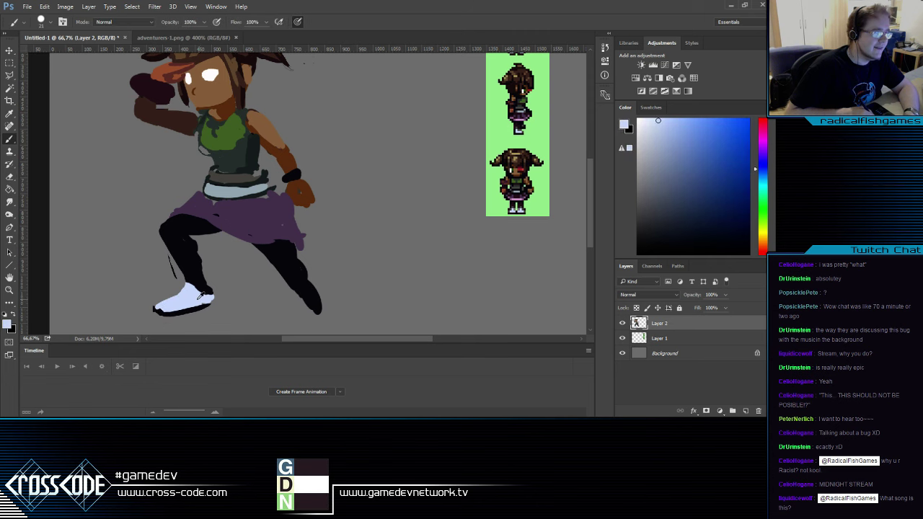
Repaint the rear leg longer in near-black and block in its foot with the front shoe's pale blue
drag(314, 300, 253, 300)
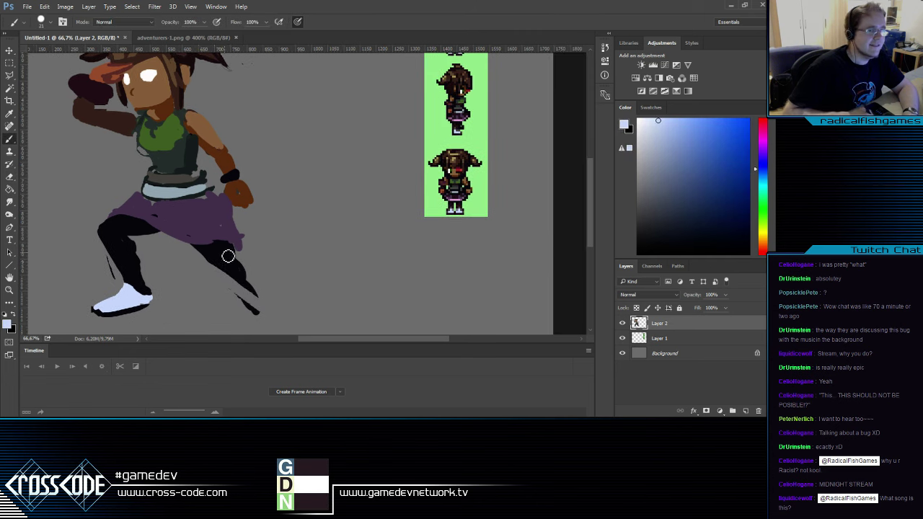
alt+click(213, 245)
mouse_move(213, 245)
mouse_down()
mouse_move(247, 275)
mouse_move(268, 324)
mouse_move(237, 272)
mouse_move(266, 303)
mouse_up()
drag(224, 282, 249, 219)
alt+click(155, 245)
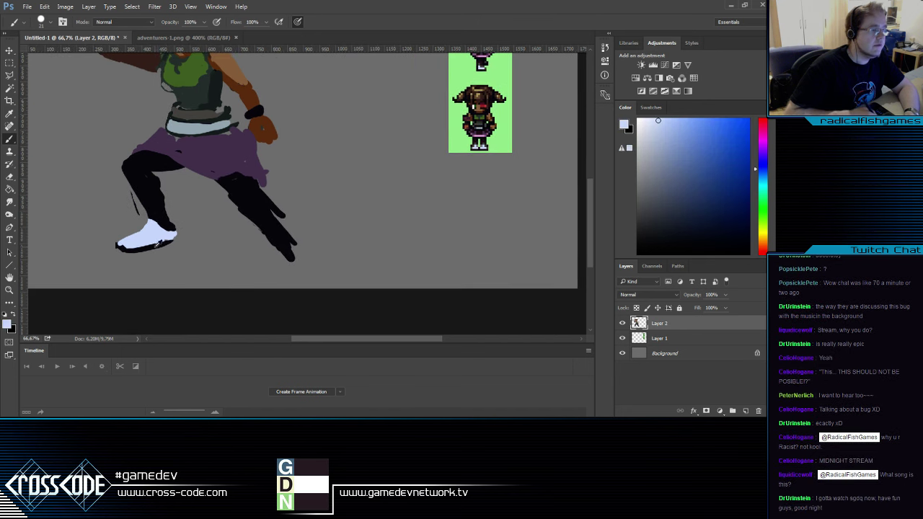
drag(295, 272, 301, 270)
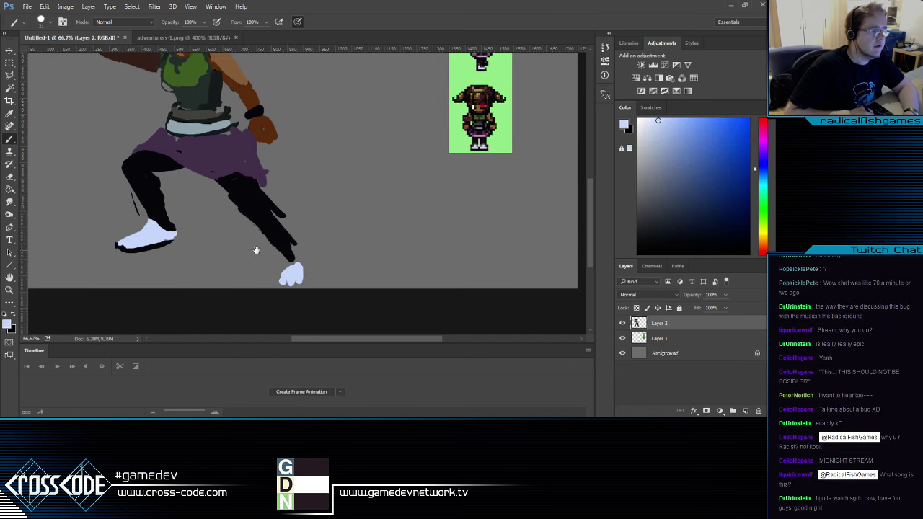
Move the figure on Layer 2 up and slightly left on the canvas
drag(256, 251, 298, 365)
drag(94, 147, 87, 214)
key(v)
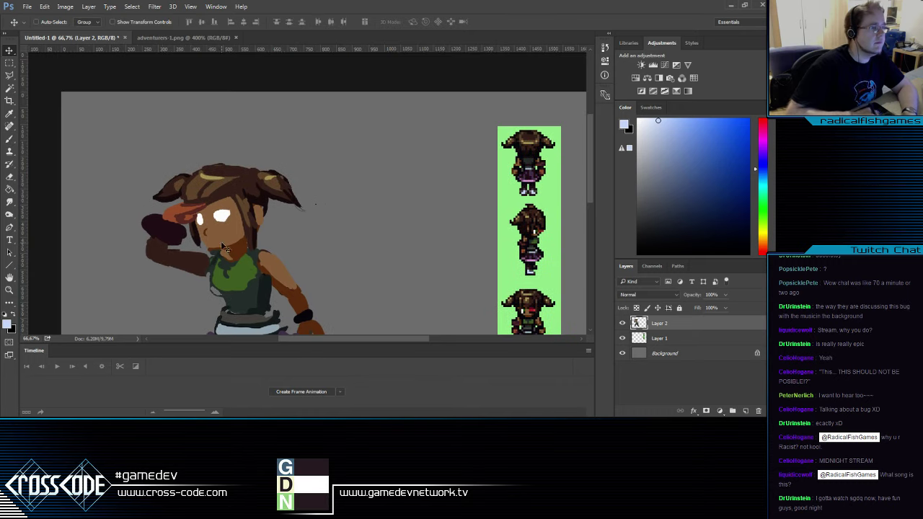
drag(222, 247, 208, 182)
drag(223, 264, 191, 137)
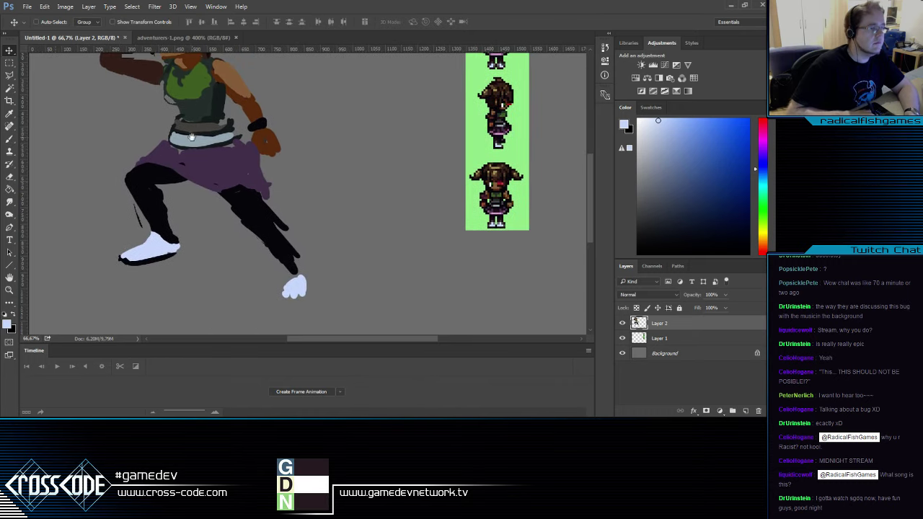
Extend the rear lower leg to the foot in near-black and trim its outer edge with the Eraser
click(11, 141)
alt+click(151, 193)
drag(248, 229, 302, 291)
key(e)
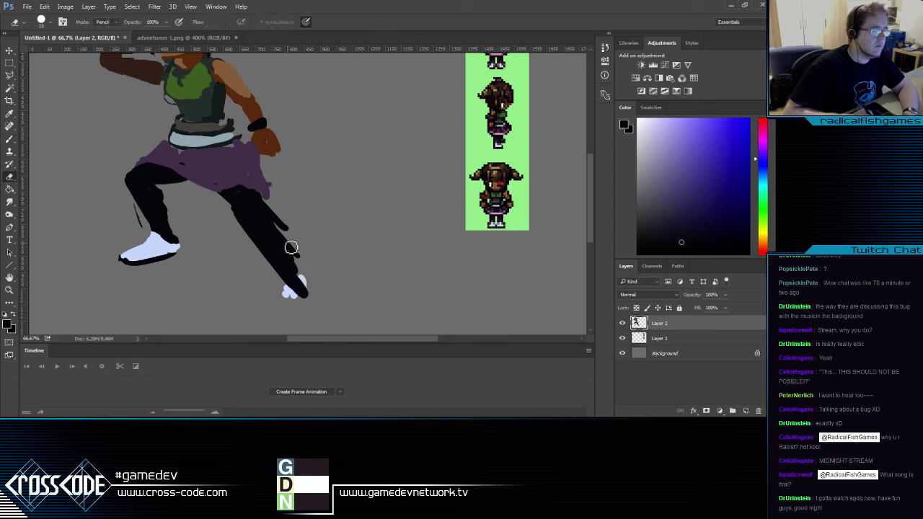
mouse_move(290, 248)
mouse_down()
mouse_move(326, 293)
mouse_move(308, 278)
mouse_move(310, 296)
mouse_move(280, 303)
mouse_move(290, 290)
mouse_move(300, 298)
mouse_move(278, 314)
mouse_up()
Paint the rear shoe in pale blue and add a black sole and heel outline
key(b)
alt+click(290, 293)
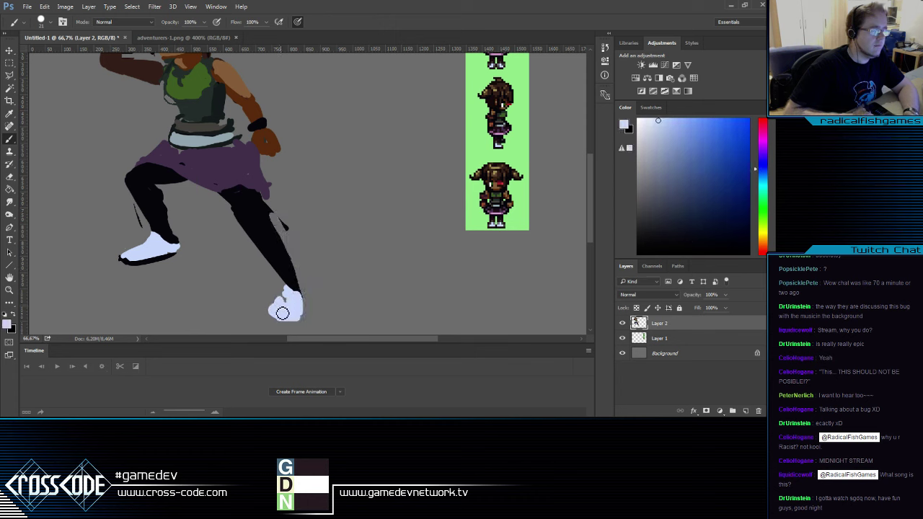
key(d)
mouse_move(263, 316)
mouse_down()
mouse_move(307, 325)
mouse_move(305, 290)
mouse_move(296, 313)
mouse_up()
alt+click(288, 299)
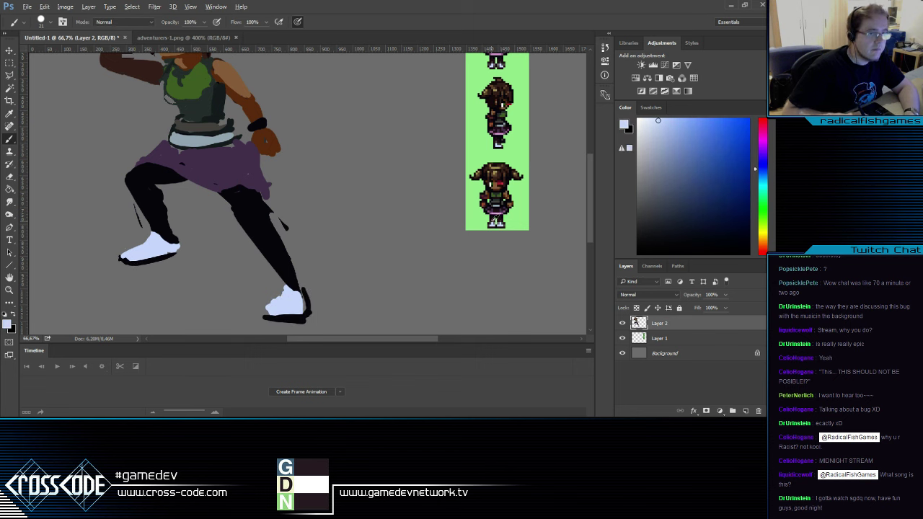
Shade the rear shoe's toe with grey sampled from the sprite and outline the shoe's front and opening in black
alt+click(495, 219)
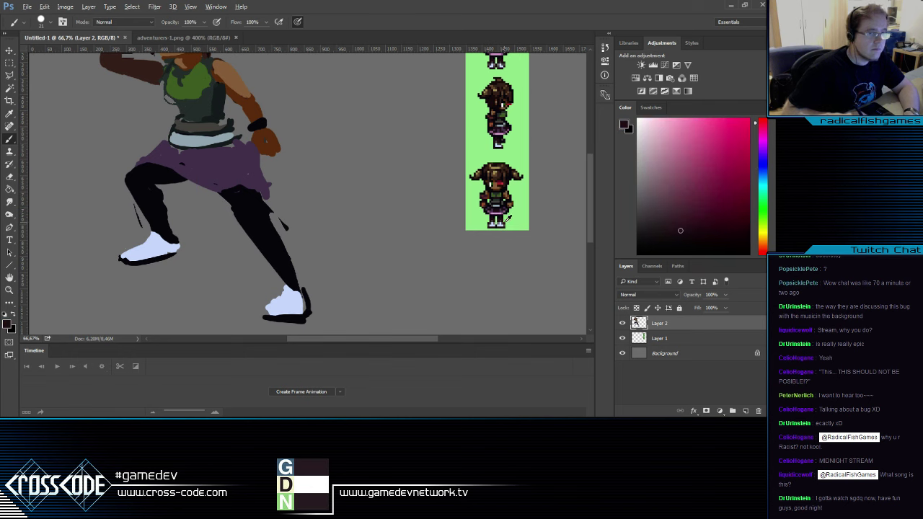
alt+click(496, 222)
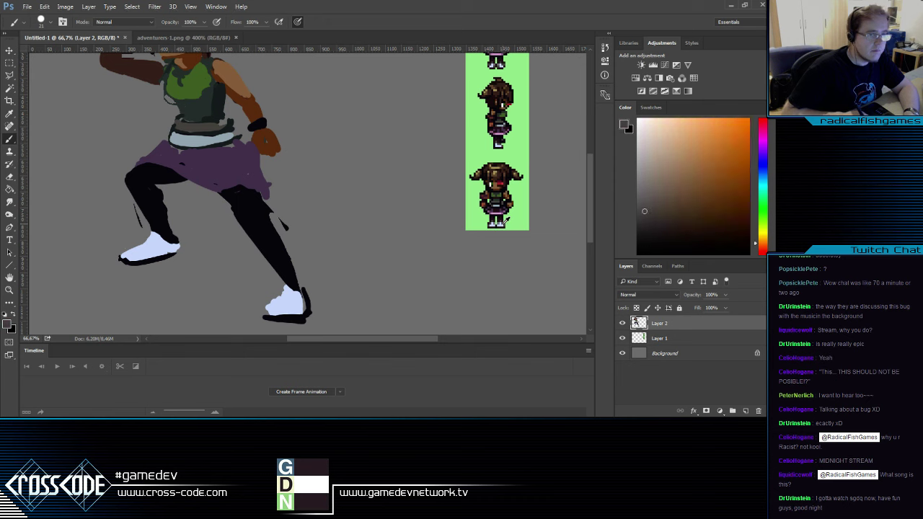
alt+click(499, 225)
alt+click(494, 224)
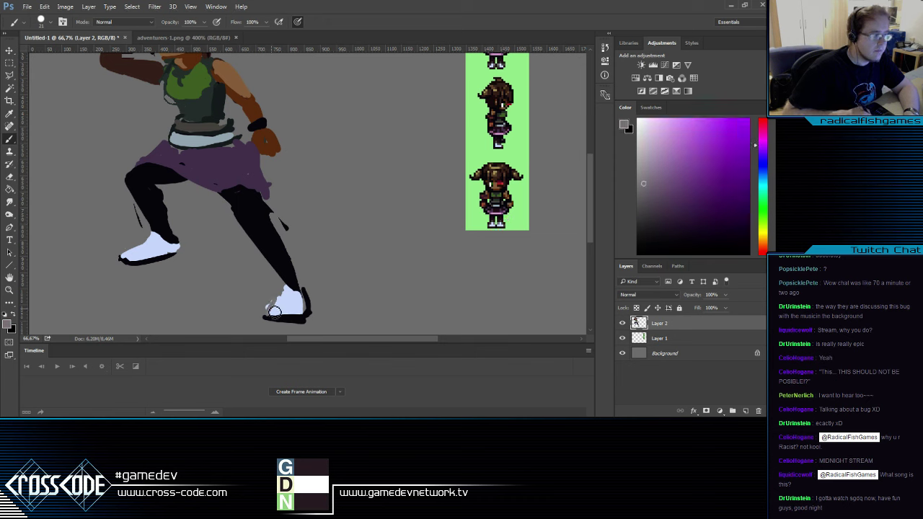
drag(277, 304, 300, 305)
alt+click(288, 291)
alt+click(294, 312)
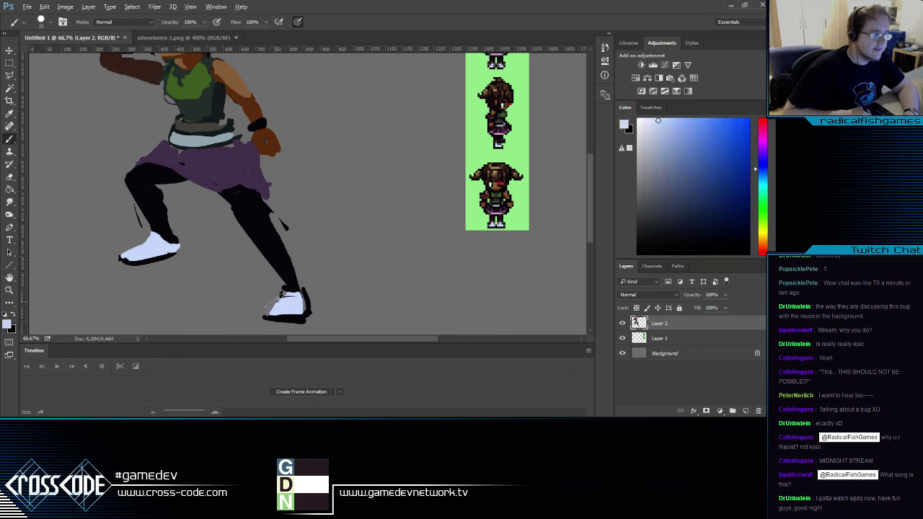
alt+click(293, 285)
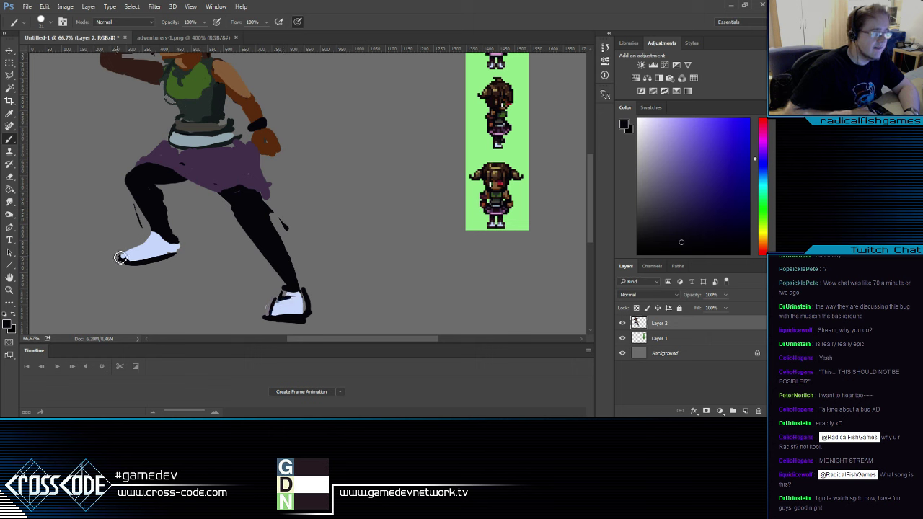
Rework the front shoe's pale blue upper and thicken its black sole around the toe, trimming the edges with the Eraser
drag(140, 251, 172, 255)
alt+click(155, 249)
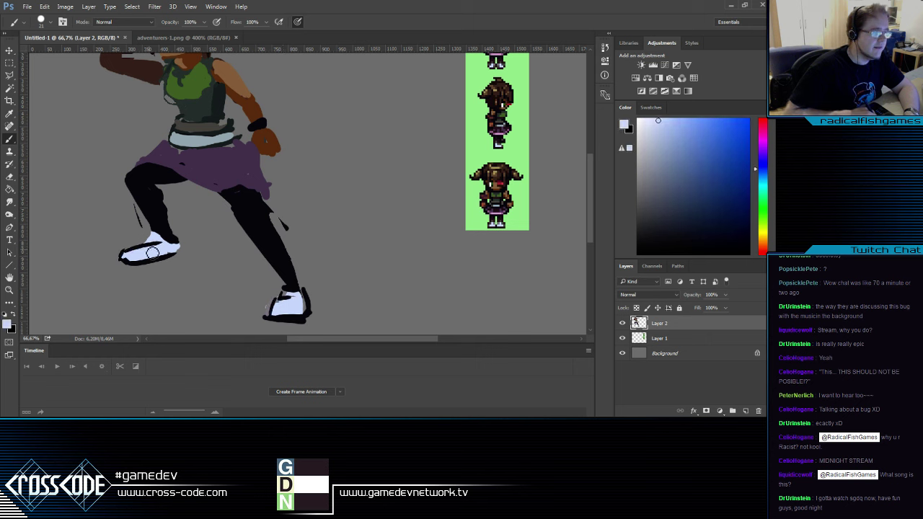
alt+click(140, 264)
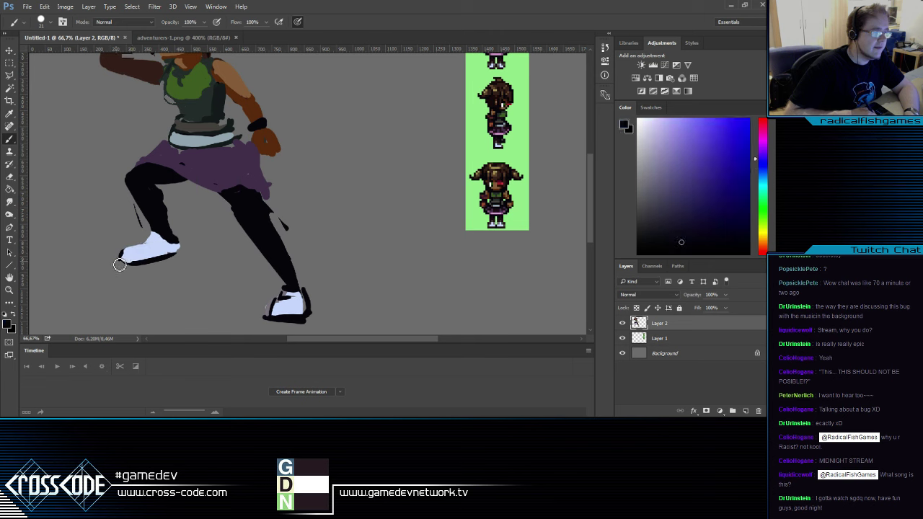
mouse_move(120, 263)
mouse_down()
mouse_move(151, 267)
mouse_move(137, 266)
mouse_move(185, 259)
mouse_move(117, 271)
mouse_up()
key(e)
key(b)
alt+click(145, 253)
alt+click(125, 263)
key(e)
key(b)
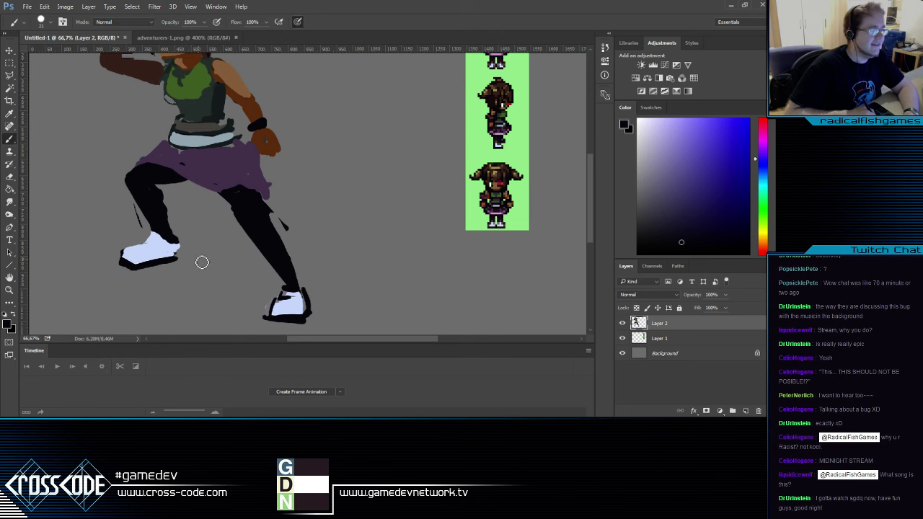
Outline the front shoe's heel in black and fill out the rear leg's outer edge in near-black, trimming it with the Eraser
mouse_move(276, 238)
mouse_down()
mouse_move(266, 288)
mouse_move(275, 312)
mouse_up()
mouse_move(318, 264)
mouse_down()
mouse_move(319, 206)
mouse_move(328, 270)
mouse_move(318, 175)
mouse_up()
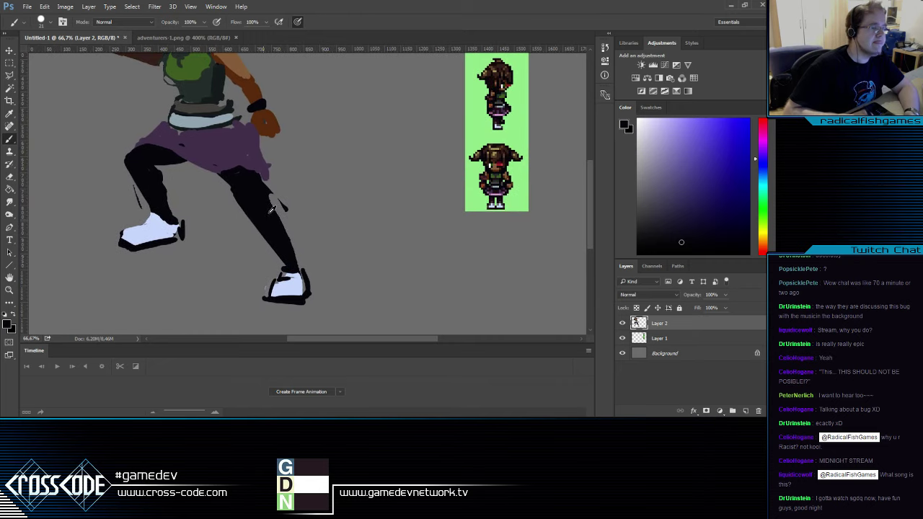
alt+click(279, 218)
drag(284, 216, 304, 251)
alt+click(268, 211)
mouse_move(273, 205)
mouse_down()
mouse_move(298, 261)
mouse_move(276, 197)
mouse_move(270, 201)
mouse_move(297, 265)
mouse_up()
key(e)
key(b)
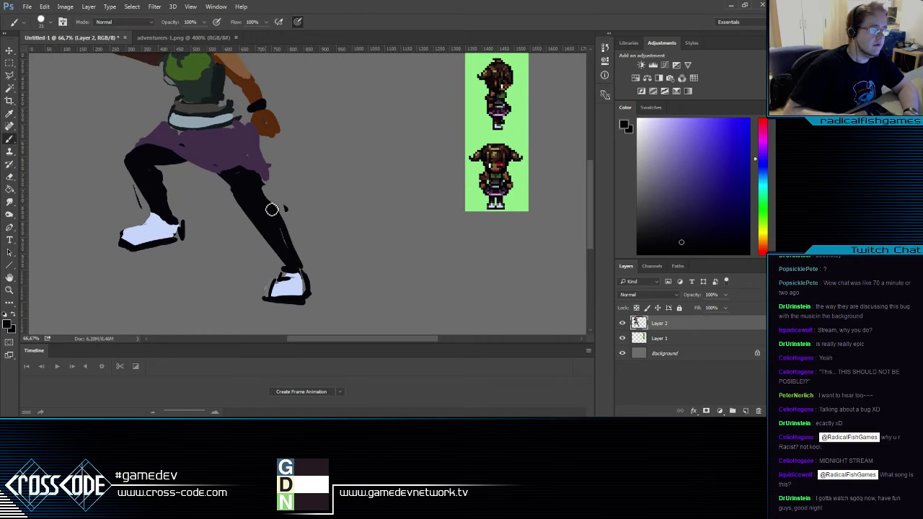
key(e)
key(b)
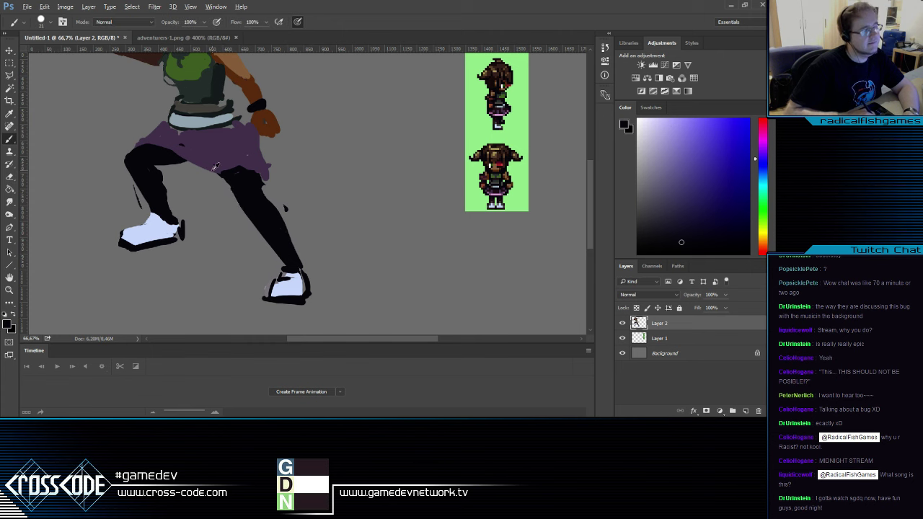
Extend the rear corner of the skirt's hem with purple sampled from the skirt
alt+click(223, 166)
drag(267, 172, 283, 180)
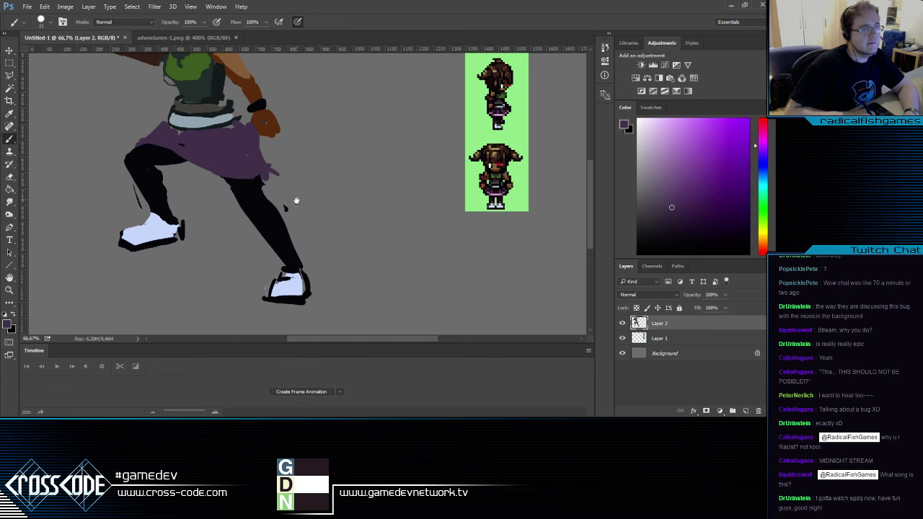
scroll(294, 200, up, 2)
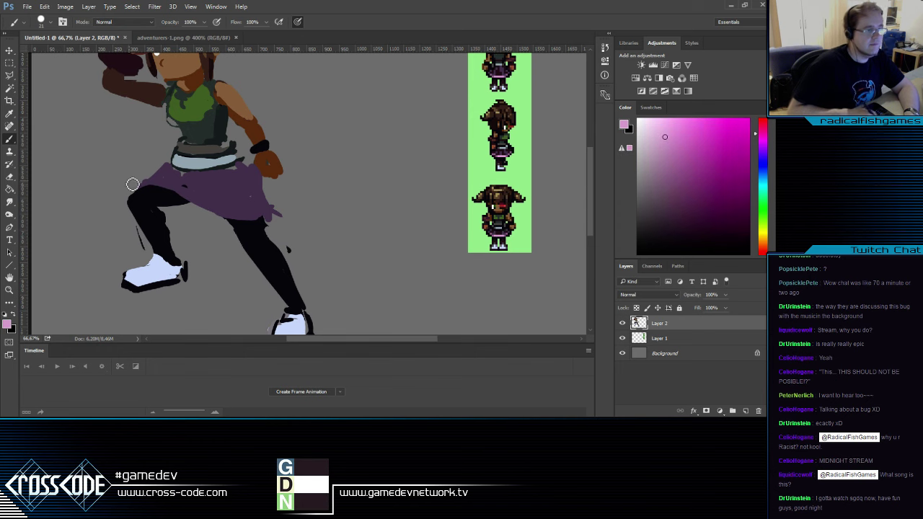
Paint a light pink trim along the skirt's lower hem from the front thigh to the rear corner
drag(155, 185, 243, 217)
key(ctrl+z)
key(ctrl+z)
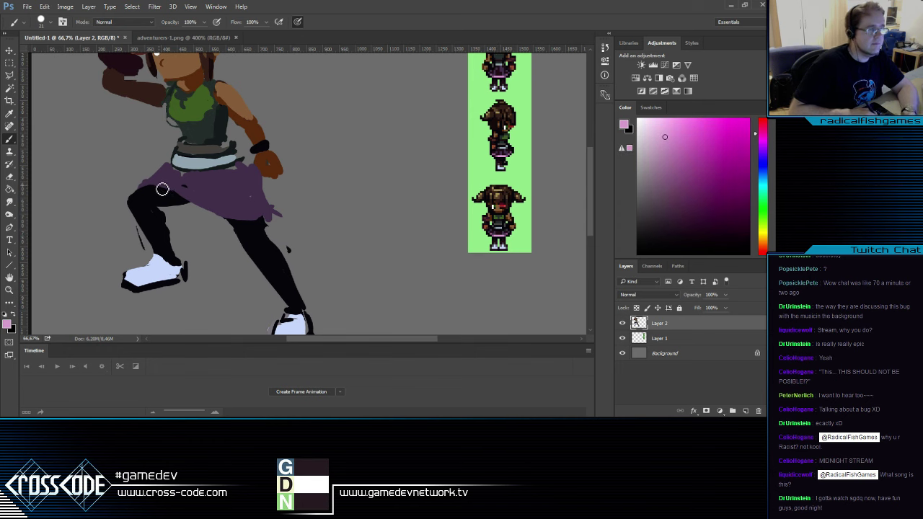
drag(156, 182, 239, 219)
key(ctrl+z)
mouse_move(160, 184)
mouse_down()
mouse_move(241, 223)
mouse_move(270, 218)
mouse_up()
Paint dark maroon folds sampled from the sprite across the skirt, refining the gaps with the skirt's purple
alt+click(509, 230)
alt+click(507, 232)
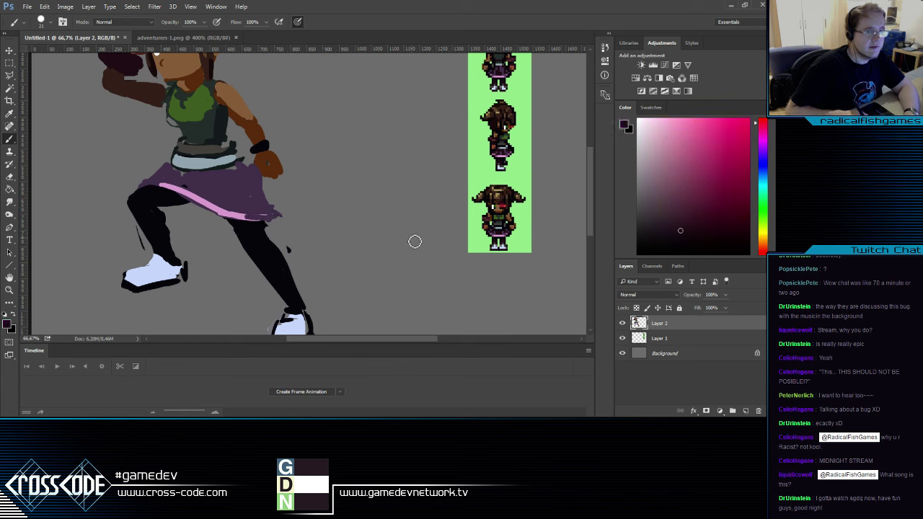
mouse_move(193, 190)
mouse_down()
mouse_move(216, 196)
mouse_move(213, 183)
mouse_up()
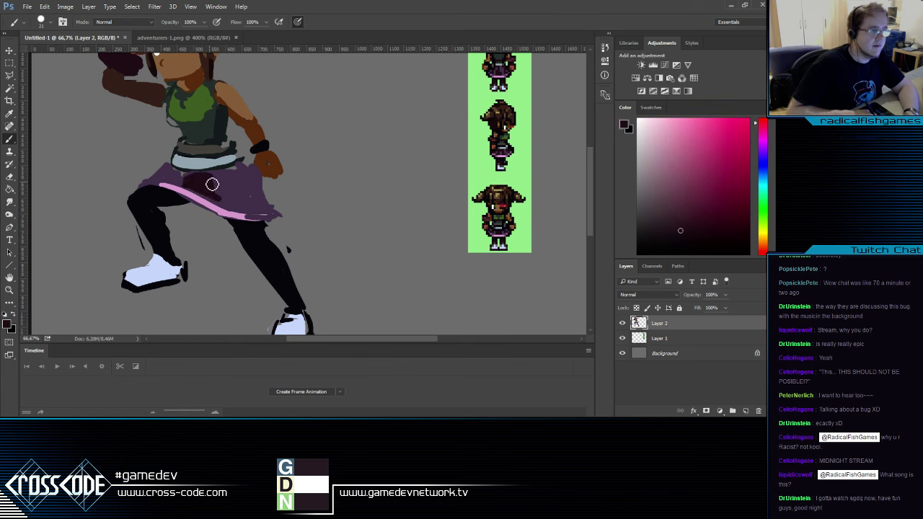
alt+click(188, 178)
alt+click(204, 180)
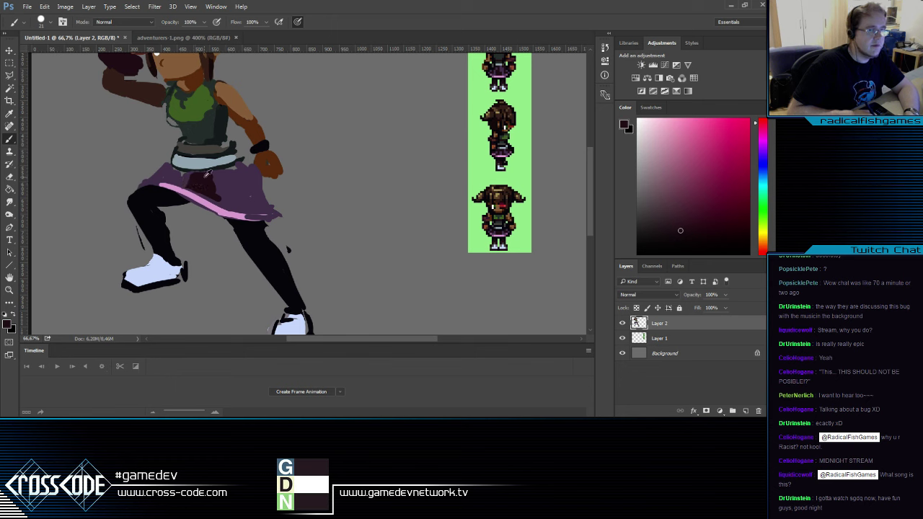
drag(225, 173, 252, 214)
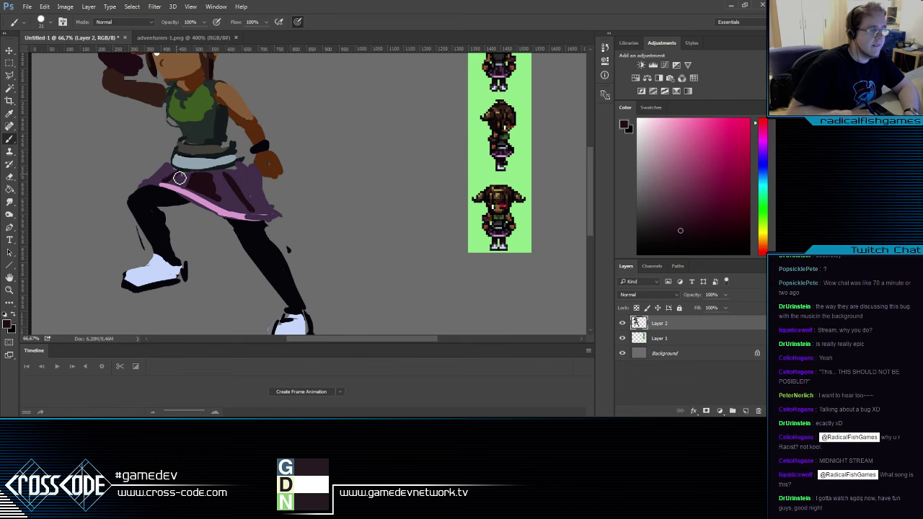
alt+click(255, 193)
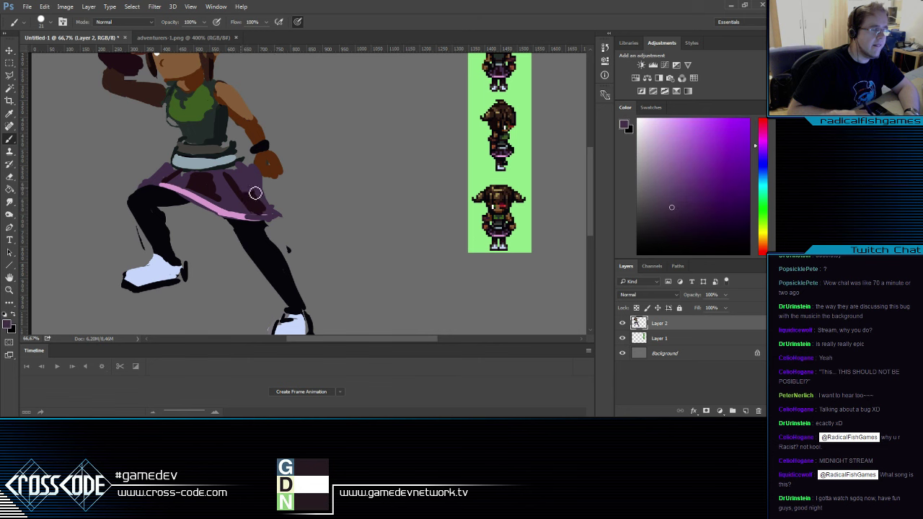
alt+click(252, 199)
drag(242, 164, 280, 216)
Refine the saluting hand where its orange and dark maroon areas meet, using colours sampled from the figure
mouse_move(339, 238)
mouse_down()
mouse_move(410, 151)
mouse_move(409, 253)
mouse_up()
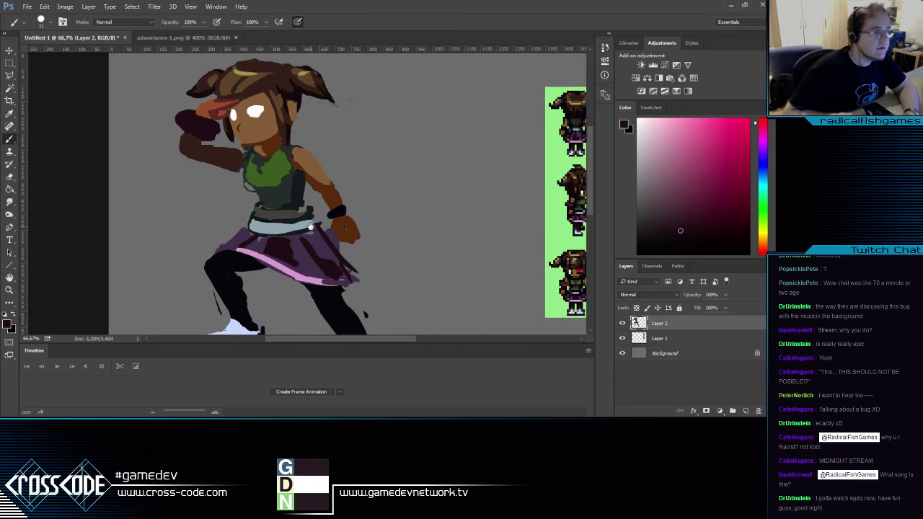
mouse_move(310, 225)
mouse_down()
mouse_move(321, 245)
mouse_move(294, 212)
mouse_up()
alt+click(228, 175)
alt+click(195, 123)
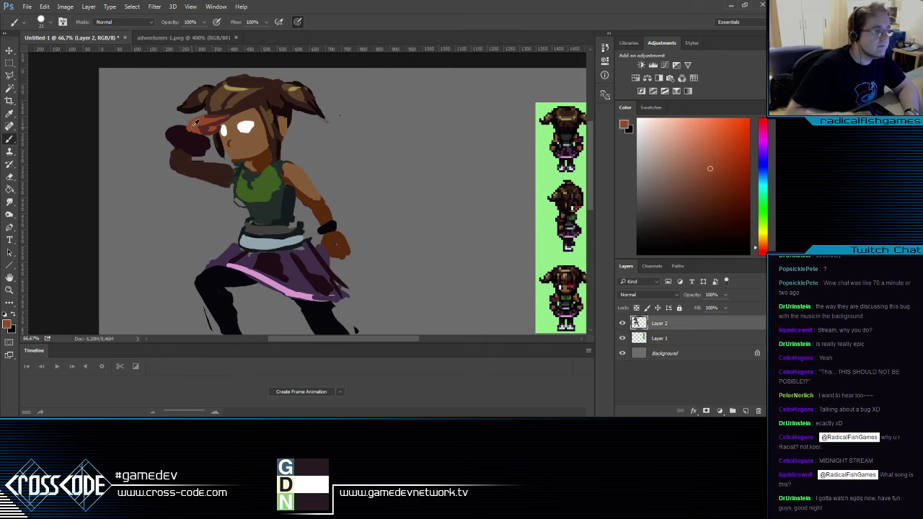
alt+click(194, 146)
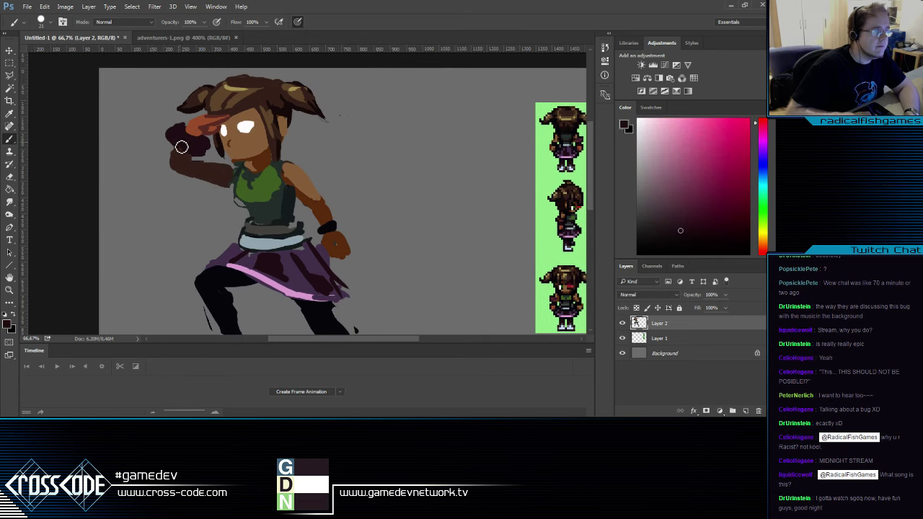
Reshape the black wristband on the lowered arm with the Brush and Eraser and touch up the forearm and hand in sampled brown
drag(226, 214, 185, 160)
drag(256, 176, 198, 175)
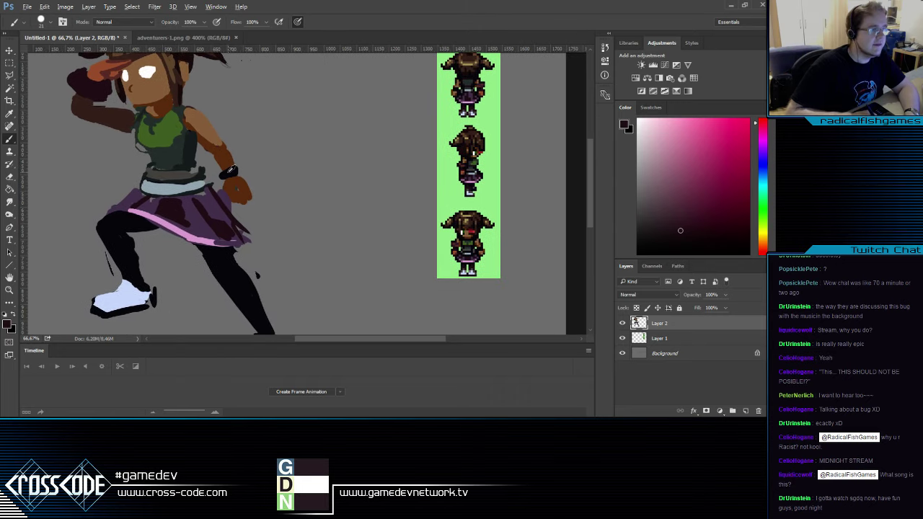
alt+click(230, 170)
key(e)
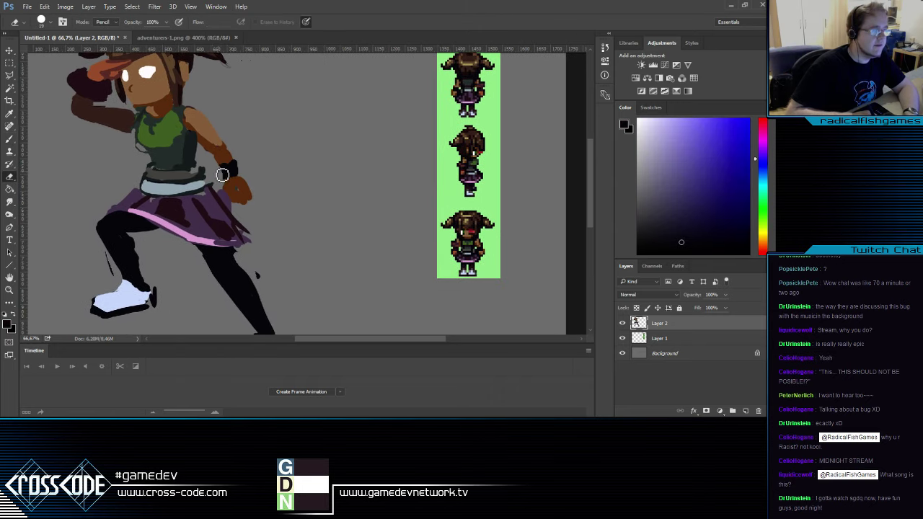
key(b)
alt+click(232, 180)
alt+click(218, 153)
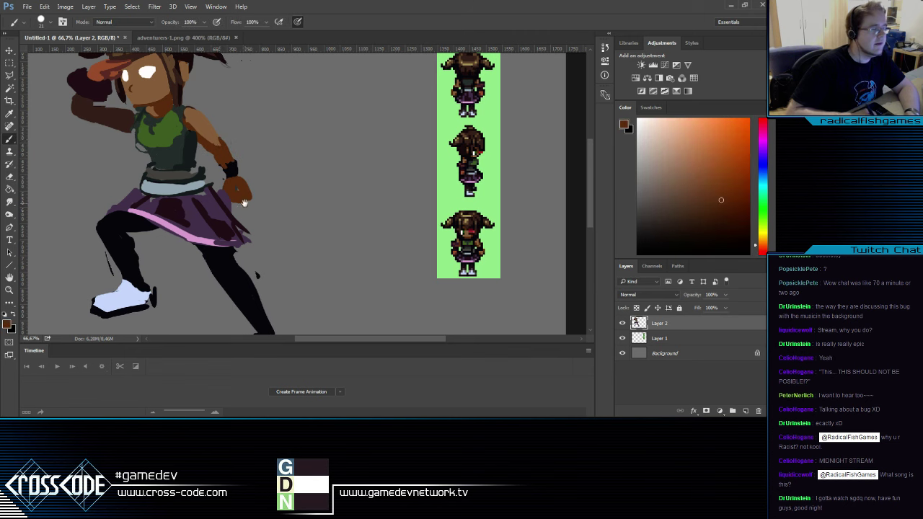
Clean up around the lowered hand and add dark maroon strokes along the skirt's rear edge
mouse_move(280, 181)
mouse_down()
mouse_move(315, 157)
mouse_move(258, 167)
mouse_move(274, 186)
mouse_move(272, 205)
mouse_up()
key(e)
key(b)
alt+click(260, 186)
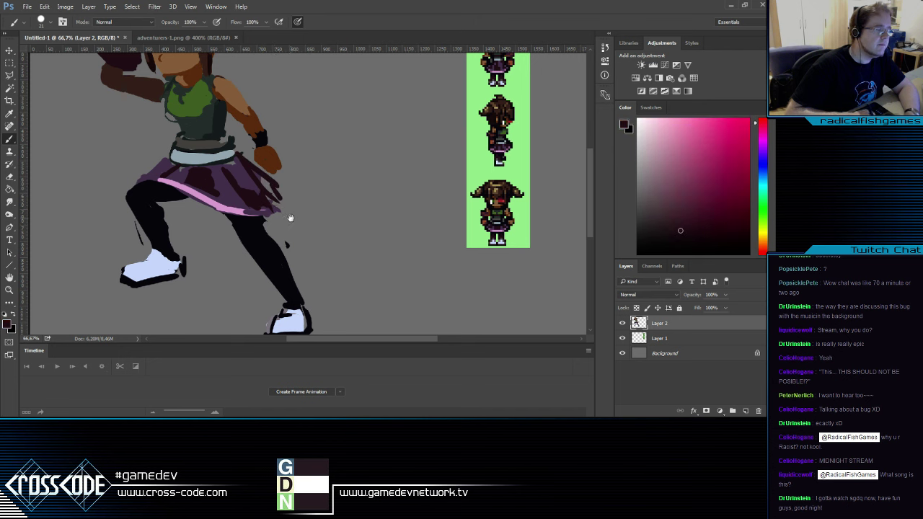
Touch up the hair beside the rear pigtail with dark tones sampled from the figure
mouse_move(315, 162)
mouse_down()
mouse_move(348, 249)
mouse_move(307, 171)
mouse_move(268, 247)
mouse_move(264, 214)
mouse_move(302, 218)
mouse_up()
alt+click(214, 106)
alt+click(244, 115)
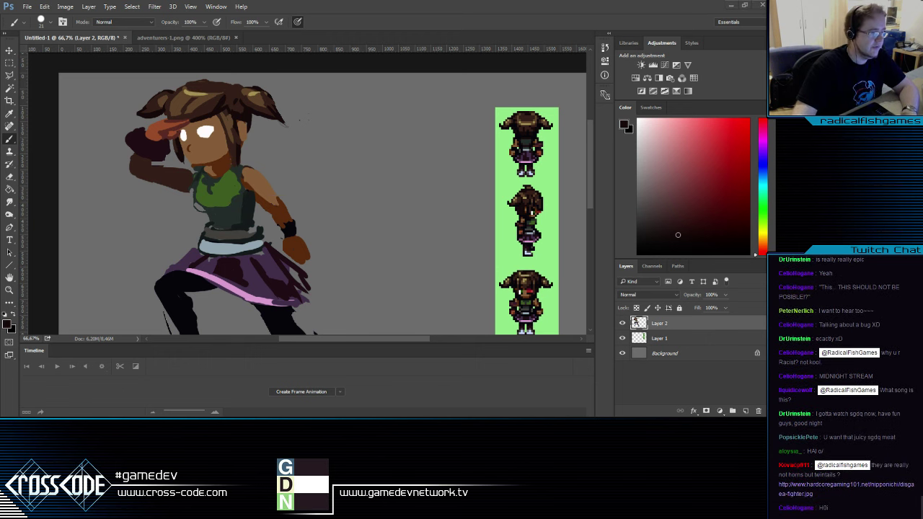
key(alt+Tab)
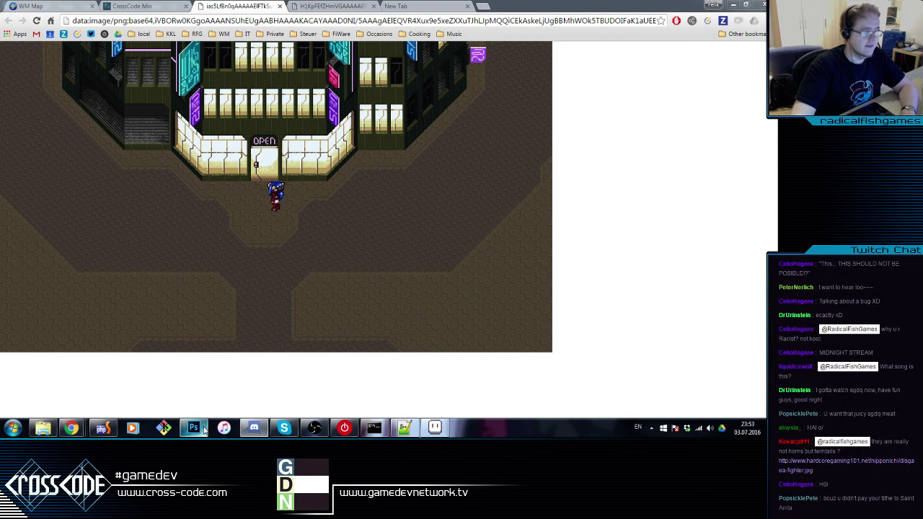
mouse_move(204, 431)
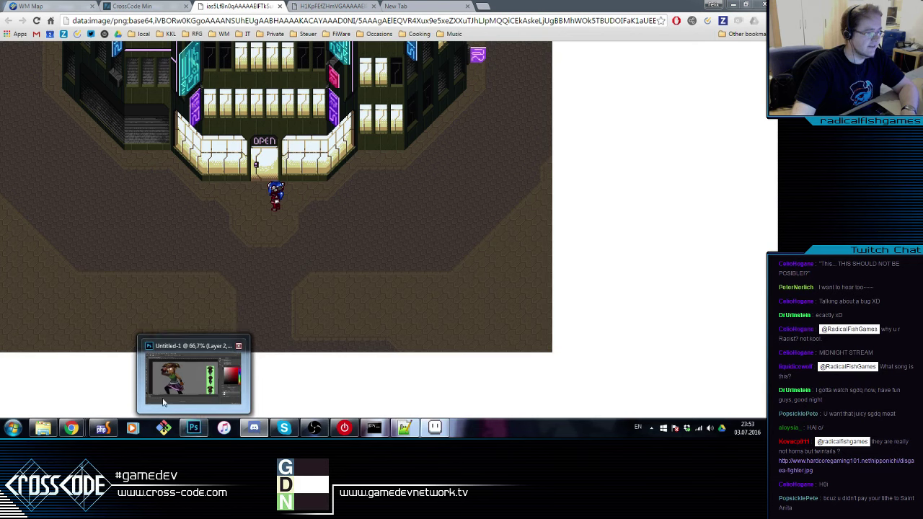
click(255, 430)
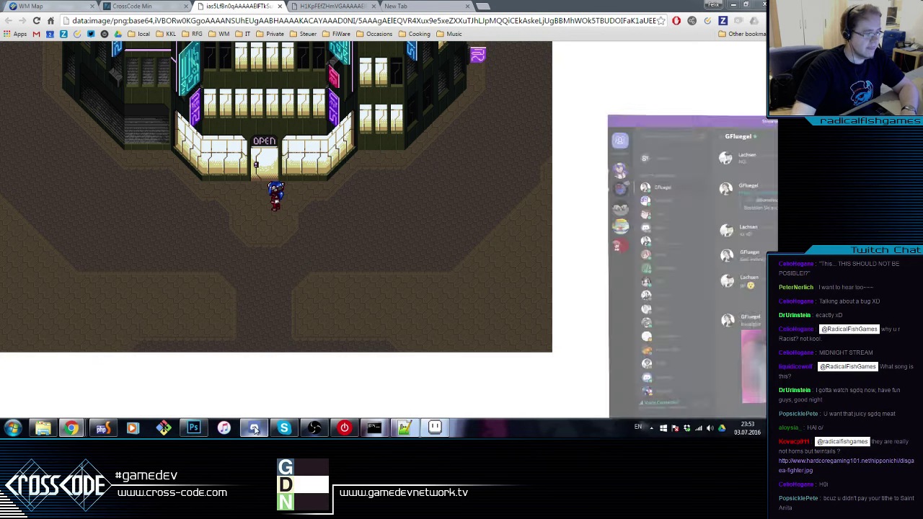
click(254, 429)
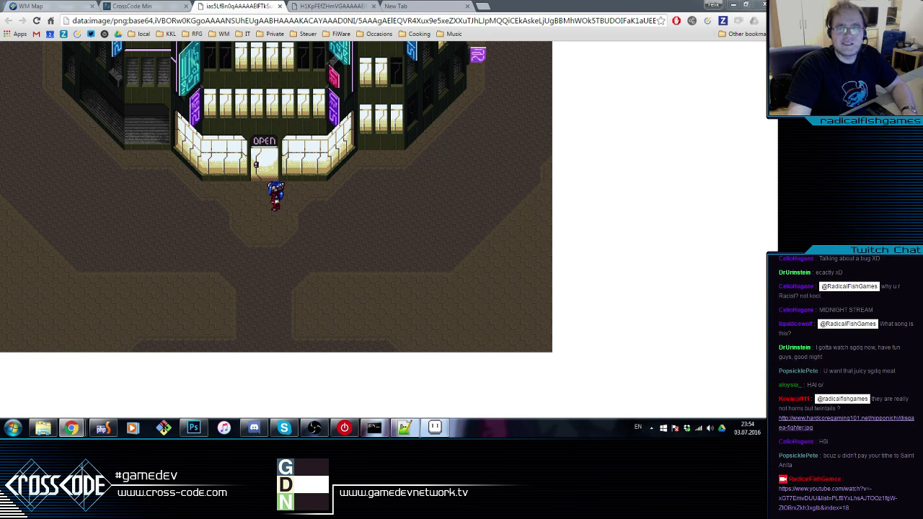
key(alt+Tab)
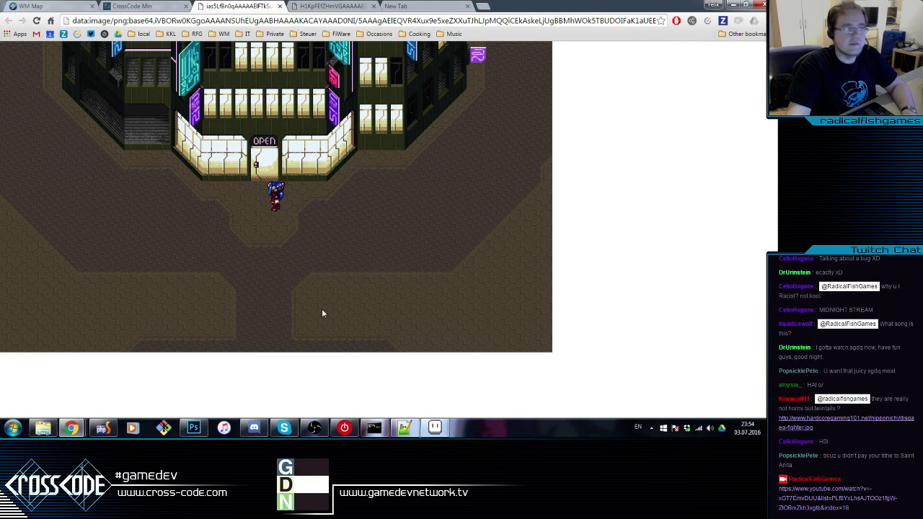
key(alt+Tab)
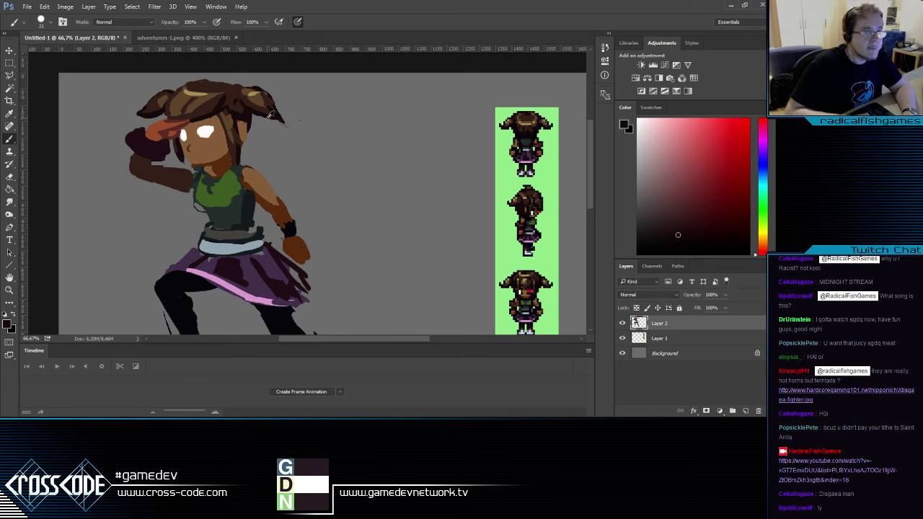
Paint a black hair tie on the rear pigtail and lengthen its tip into an outward curl, trimming the end with the Eraser
alt+click(277, 314)
mouse_move(241, 108)
mouse_down()
mouse_move(240, 90)
mouse_move(238, 107)
mouse_move(307, 118)
mouse_move(292, 124)
mouse_move(301, 112)
mouse_up()
alt+click(265, 108)
key(e)
key(b)
key(e)
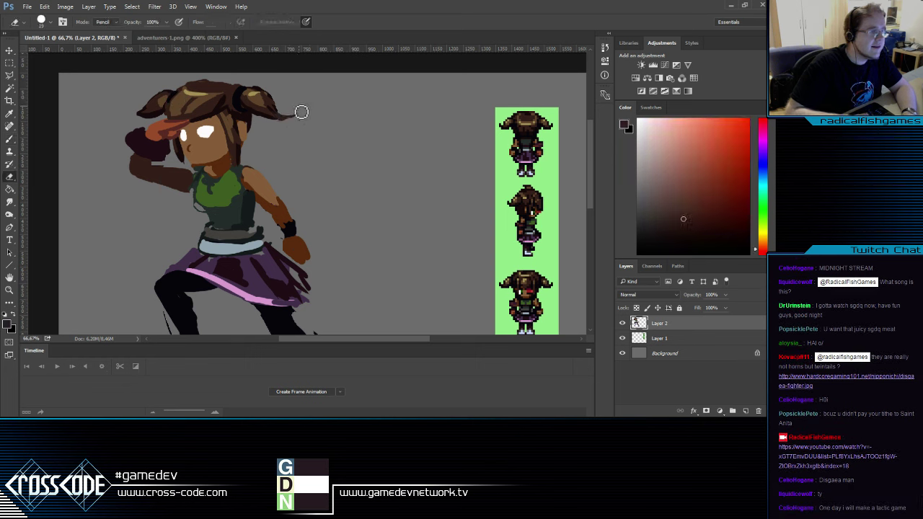
key(b)
Touch up the near eye in white and paint a green iris in it
alt+click(206, 133)
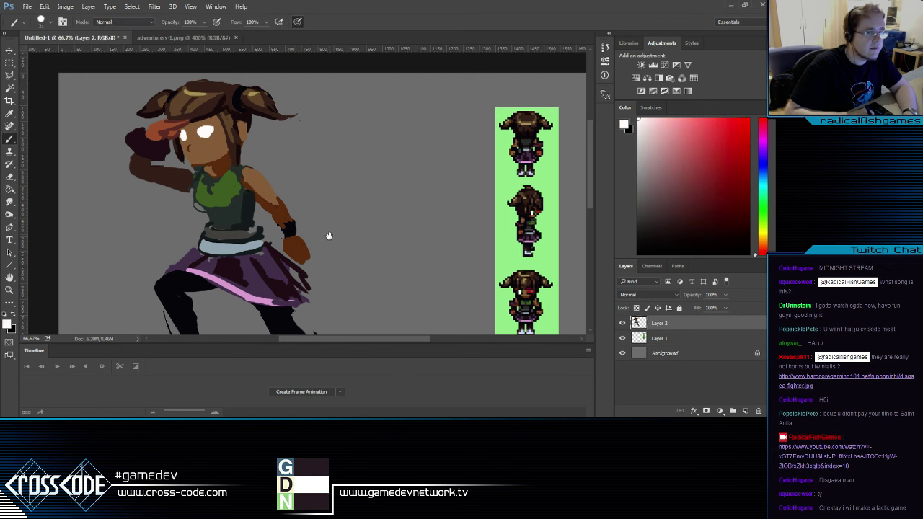
drag(329, 237, 305, 235)
alt+click(409, 254)
alt+click(406, 257)
click(147, 128)
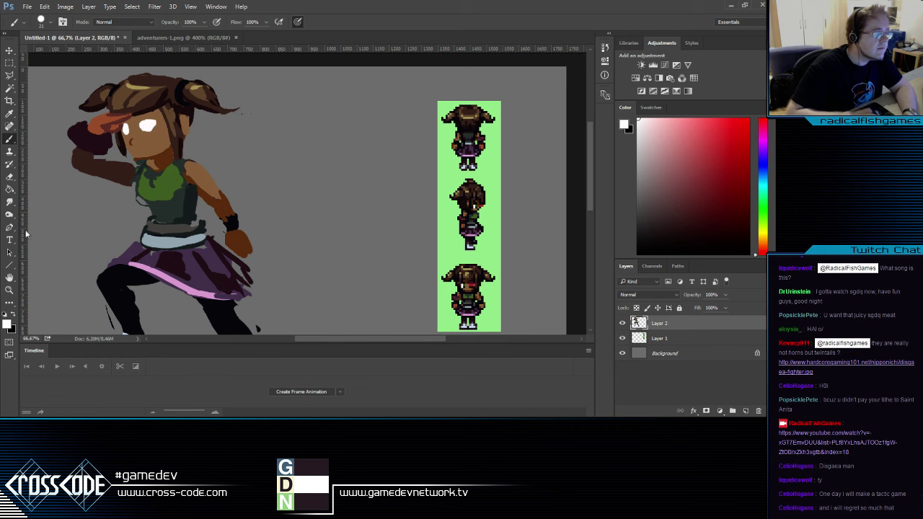
key(ctrl+plus)
scroll(264, 196, right, 5)
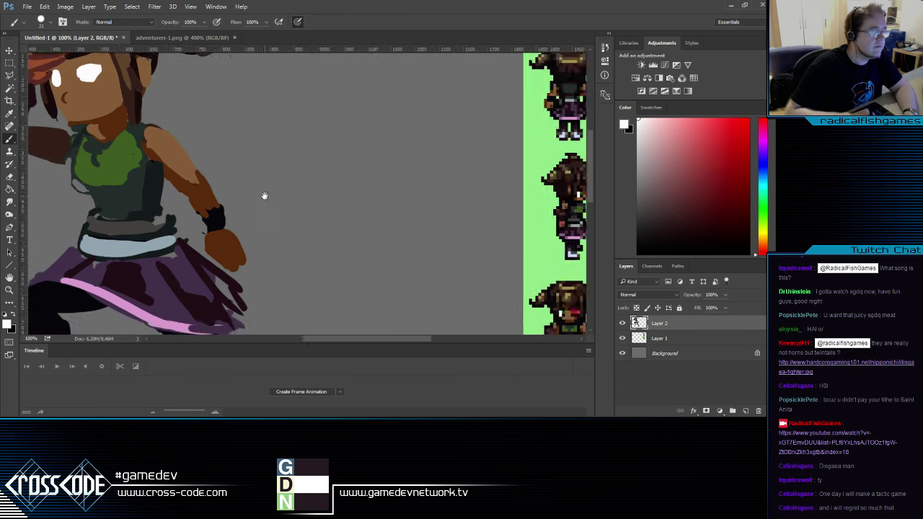
alt+click(314, 206)
drag(251, 224, 320, 223)
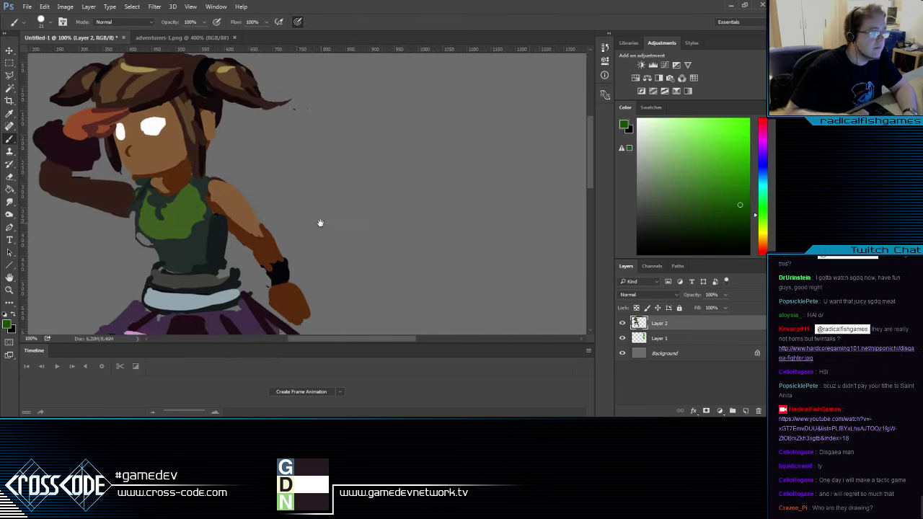
drag(179, 135, 179, 132)
alt+click(187, 133)
alt+click(180, 135)
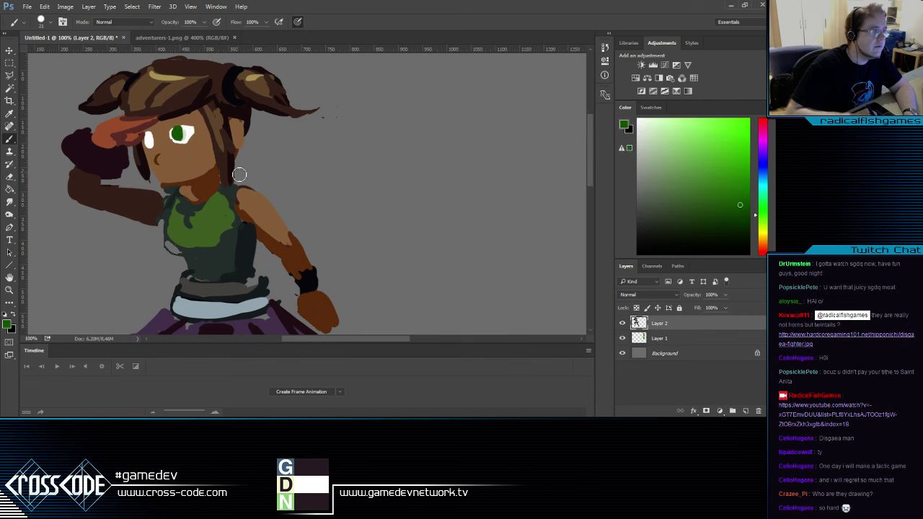
Draw a thin upper lash line over the near eye in black sampled from the sprite and refine the green iris and white
scroll(243, 140, right, 10)
drag(266, 140, 300, 130)
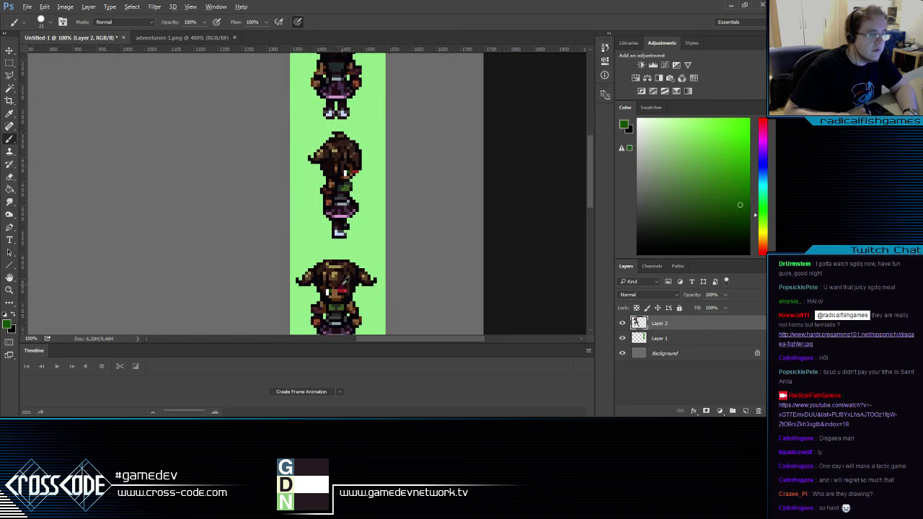
alt+click(330, 287)
drag(173, 251, 490, 267)
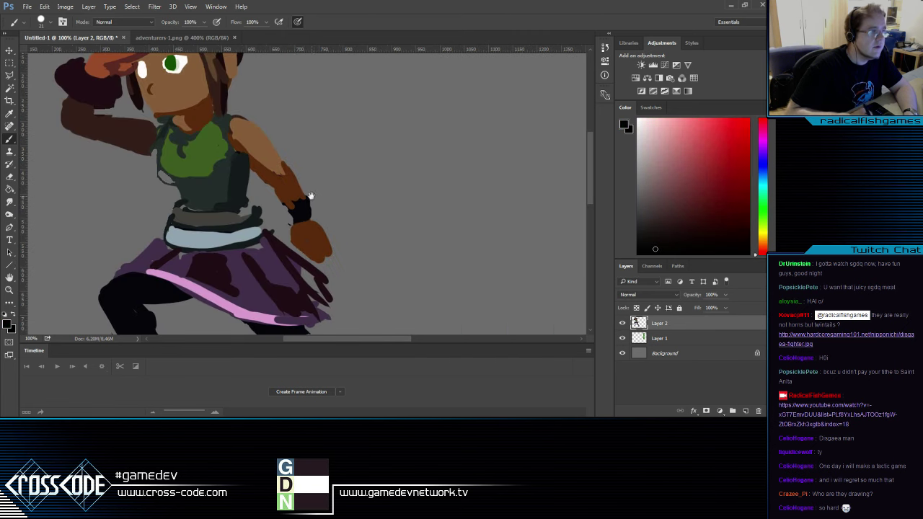
drag(309, 196, 340, 253)
drag(197, 153, 188, 151)
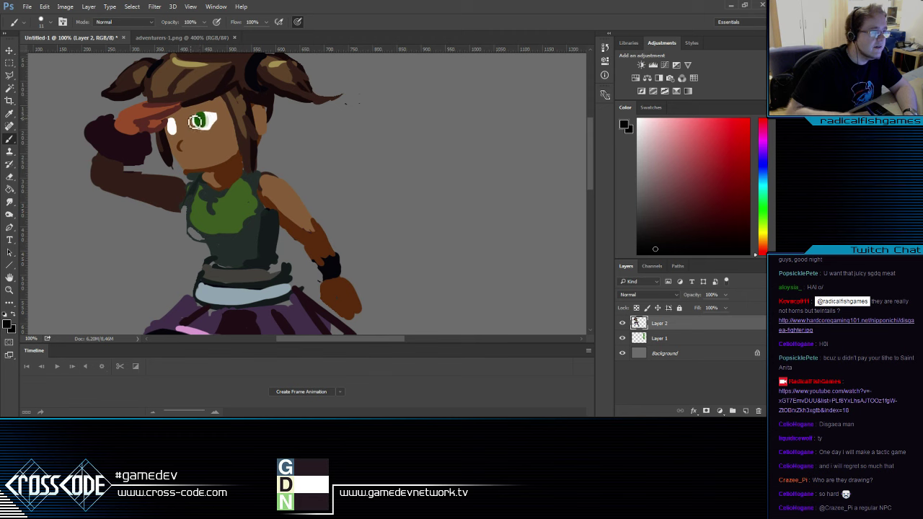
mouse_move(191, 118)
mouse_down()
mouse_move(216, 114)
mouse_move(201, 117)
mouse_move(210, 123)
mouse_up()
alt+click(201, 121)
alt+click(208, 124)
alt+click(199, 120)
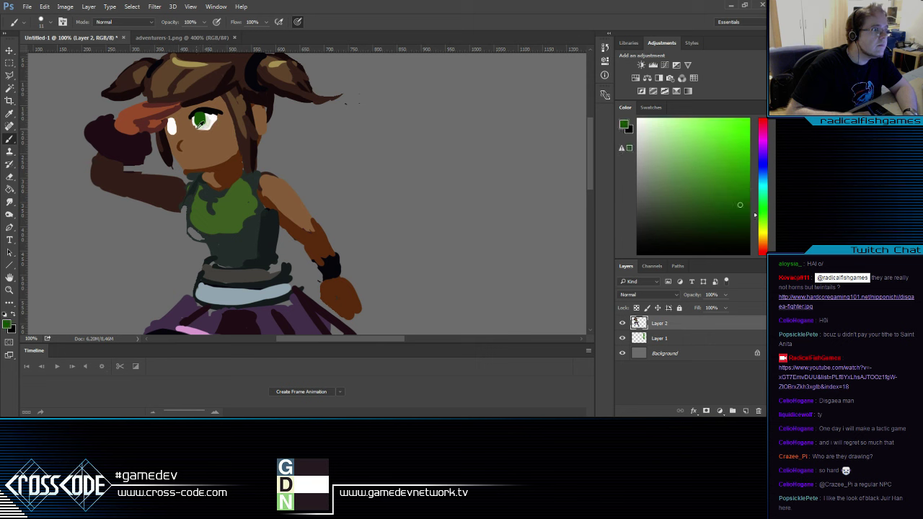
Extend the near eye's outer lash in black and reshape the nose line with dark-brown and skin tones sampled from the face
alt+click(205, 114)
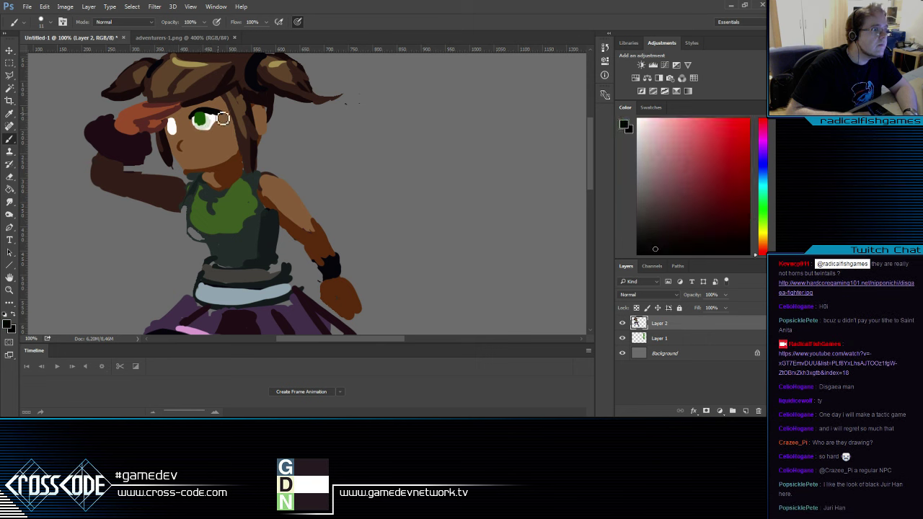
alt+click(225, 122)
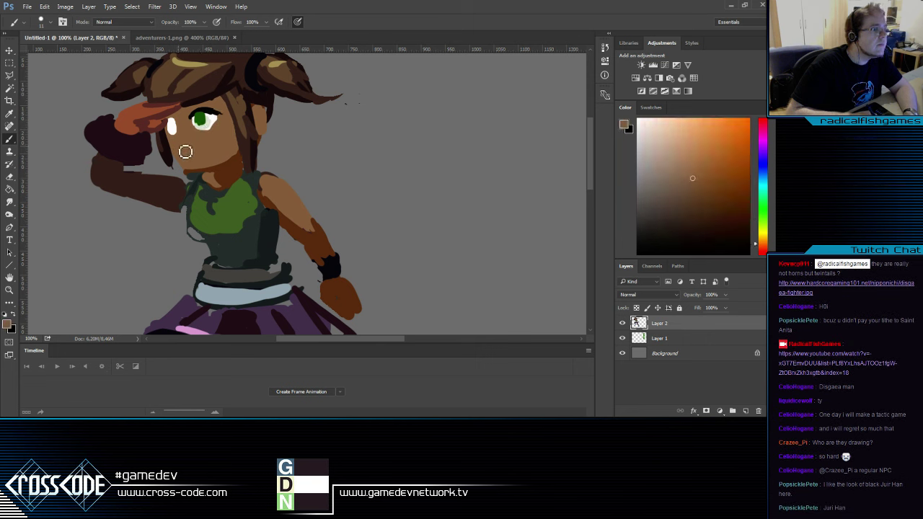
alt+click(227, 167)
drag(187, 140, 179, 139)
alt+click(191, 131)
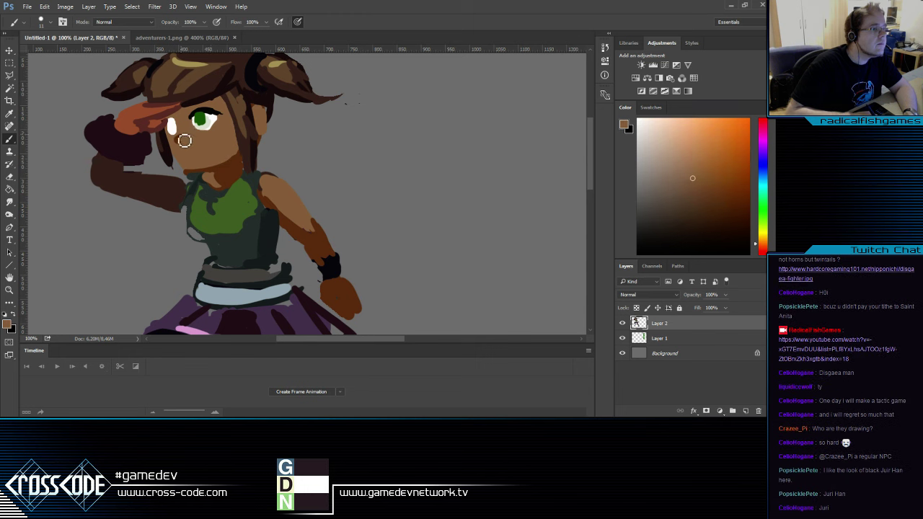
alt+click(186, 142)
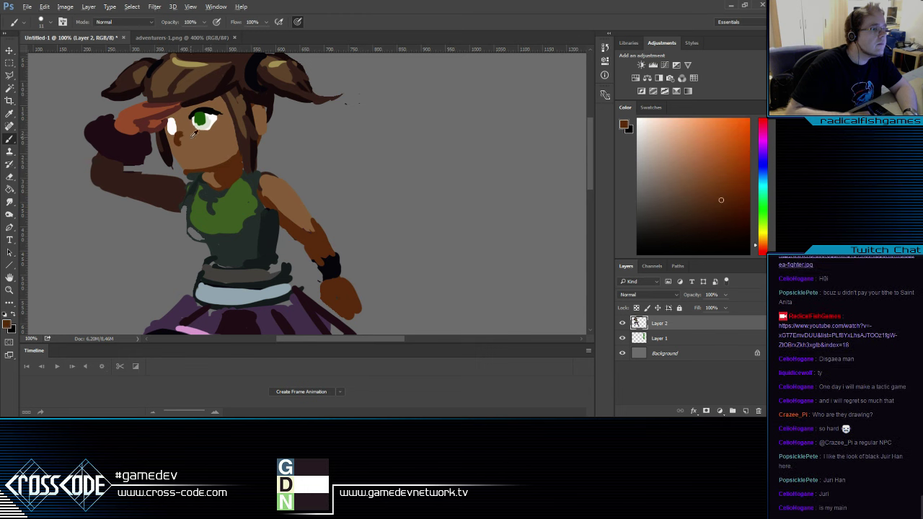
alt+click(194, 134)
mouse_move(190, 140)
mouse_down()
mouse_move(173, 132)
mouse_move(173, 117)
mouse_move(180, 129)
mouse_up()
Complete the far eye with a black upper lash and a green iris, using colours sampled from both eyes and the face
alt+click(172, 127)
alt+click(182, 128)
alt+click(209, 111)
alt+click(172, 123)
alt+click(201, 119)
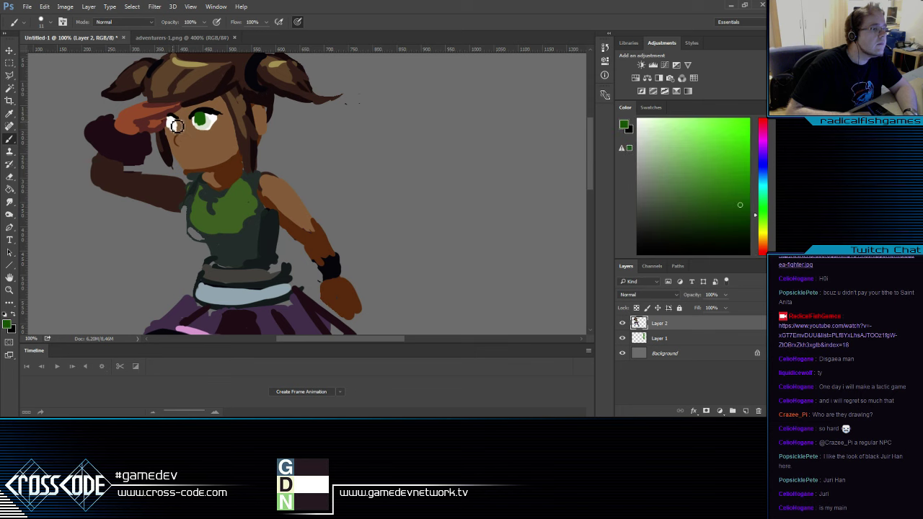
click(172, 123)
alt+click(181, 134)
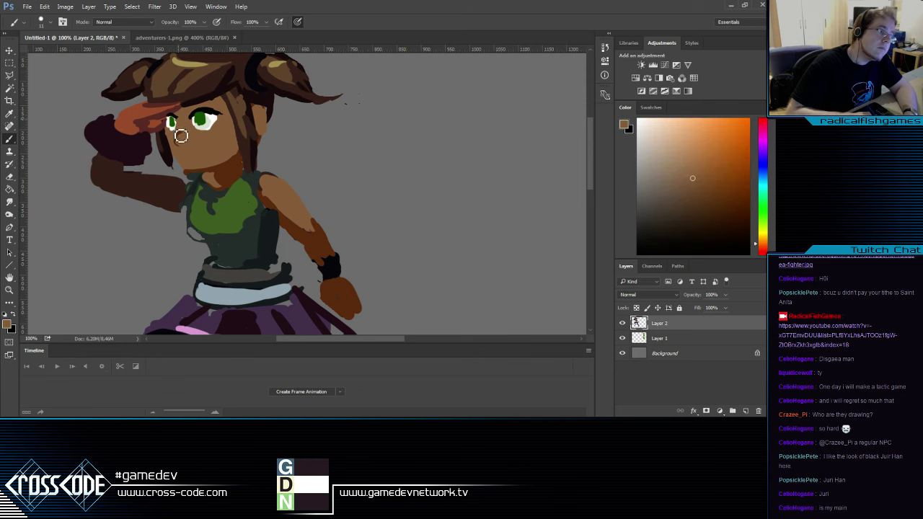
Shade the jawline in the neck's dark brown and paint the inner ear with dark-brown shading and near-black lines
alt+click(221, 165)
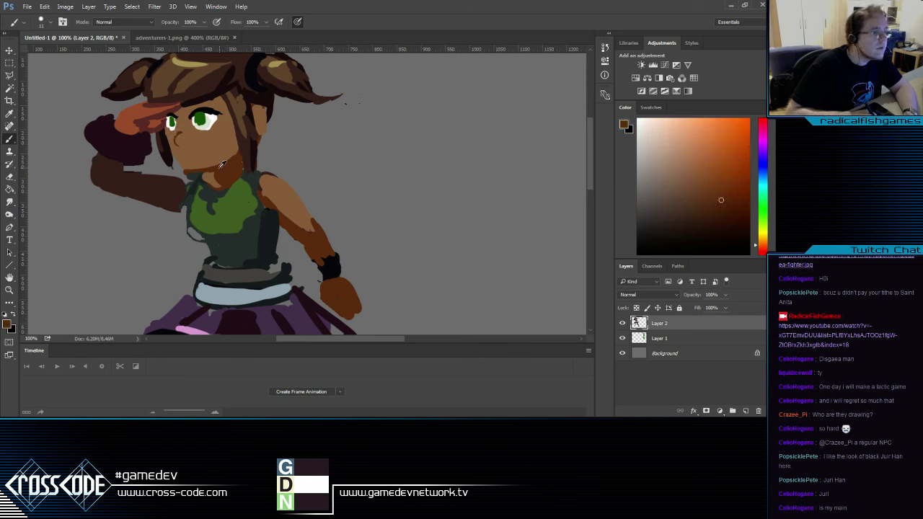
mouse_move(189, 172)
mouse_down()
mouse_move(231, 166)
mouse_move(240, 150)
mouse_up()
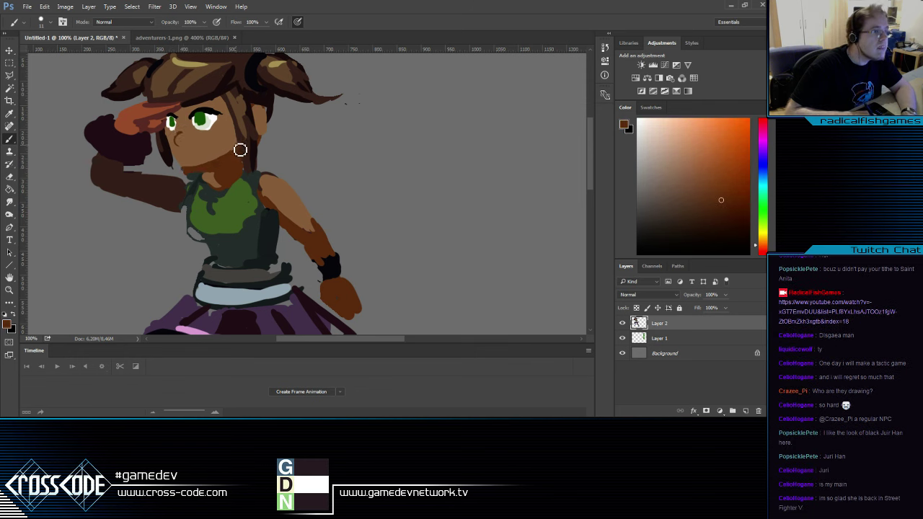
alt+click(265, 137)
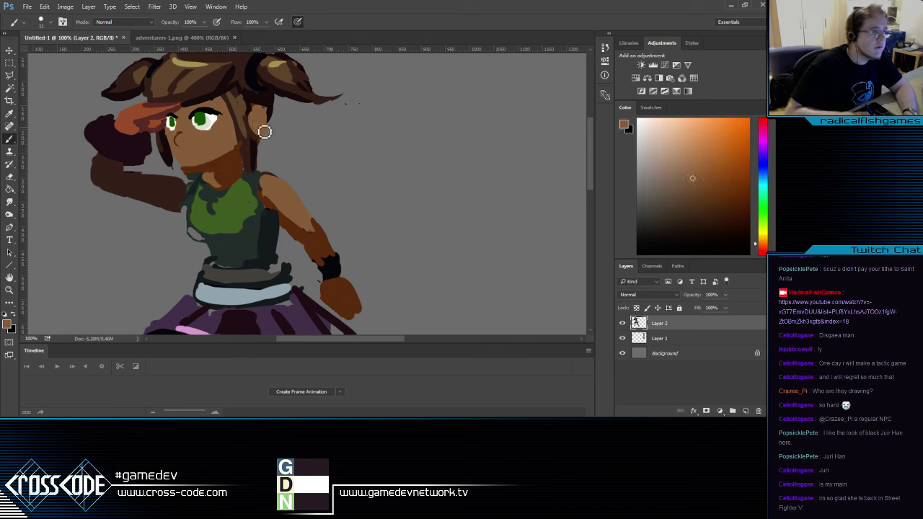
alt+click(243, 153)
alt+click(234, 155)
drag(260, 117, 261, 130)
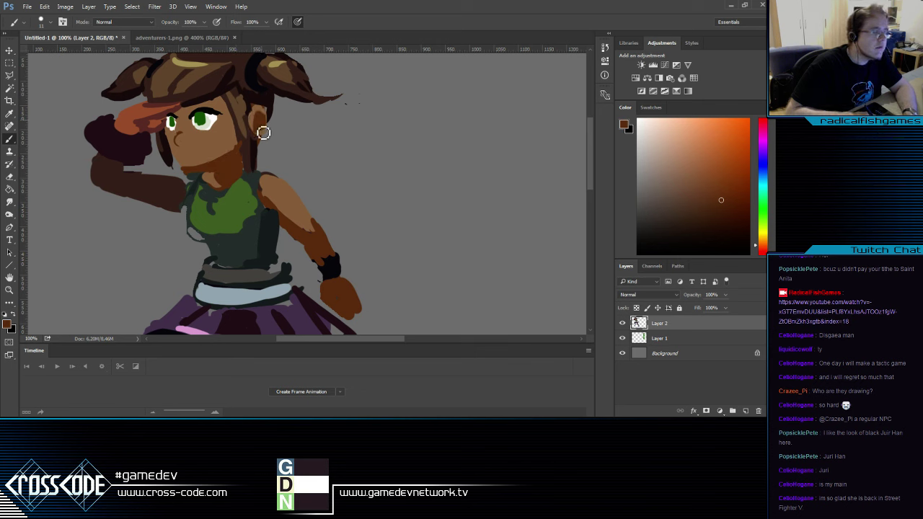
alt+click(271, 94)
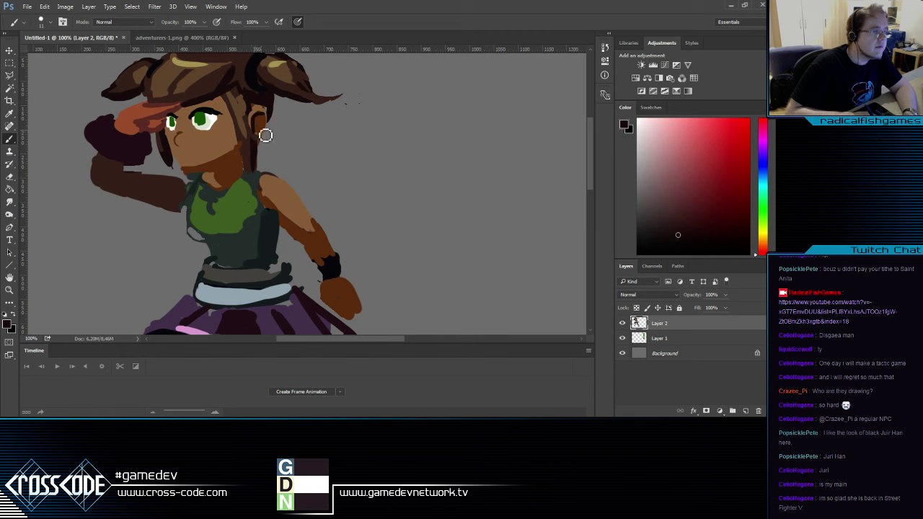
mouse_move(262, 123)
mouse_down()
mouse_move(263, 184)
mouse_move(258, 160)
mouse_up()
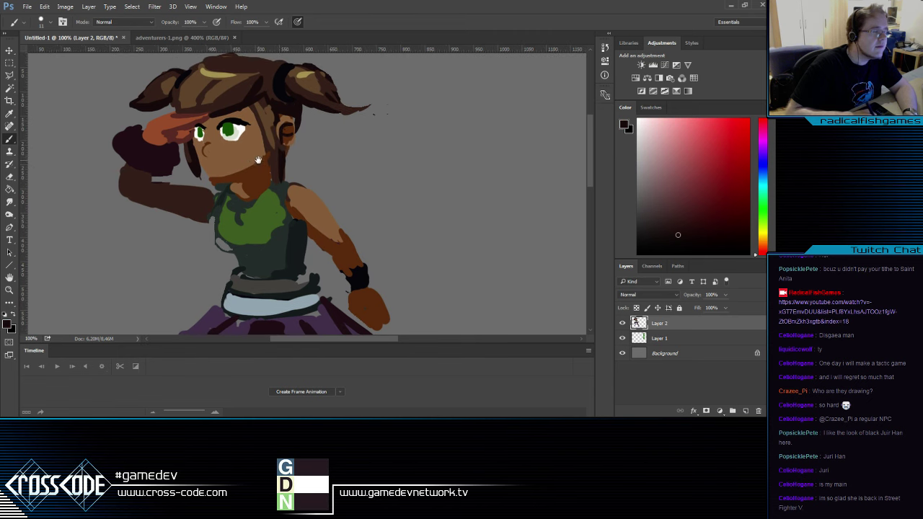
Extend the brown hair strand in front of the ear and refine the jaw and neck shadow with sampled skin and hair tones
alt+click(272, 101)
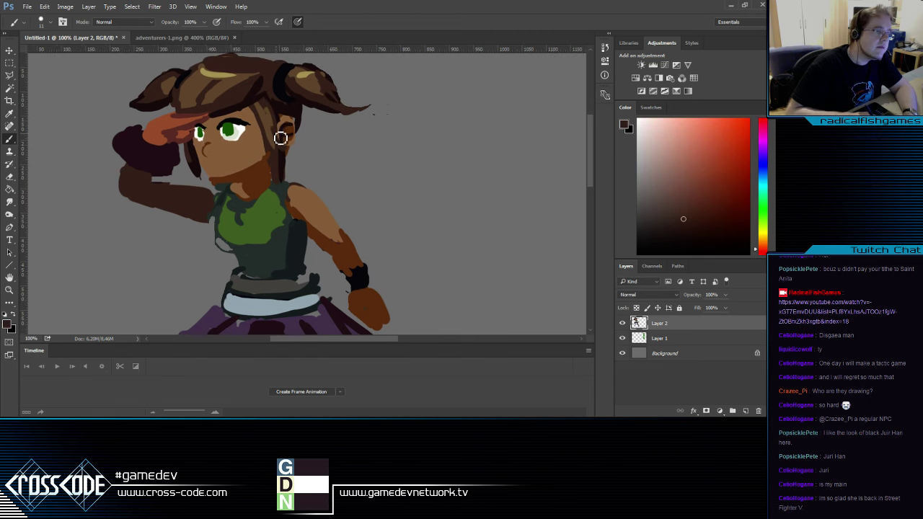
alt+click(263, 97)
alt+click(249, 166)
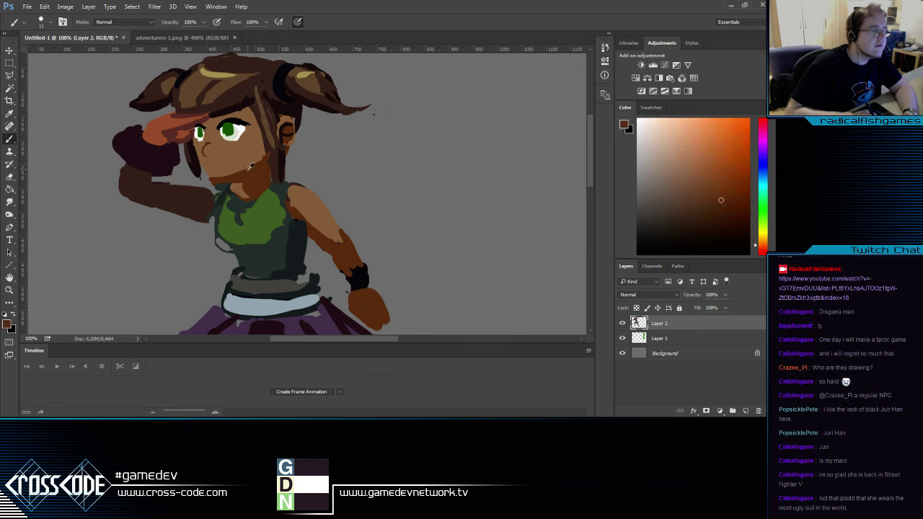
mouse_move(222, 179)
mouse_down()
mouse_move(263, 172)
mouse_move(263, 161)
mouse_move(222, 196)
mouse_move(265, 158)
mouse_move(255, 169)
mouse_move(264, 171)
mouse_move(259, 199)
mouse_move(260, 159)
mouse_move(260, 193)
mouse_up()
alt+click(256, 145)
alt+click(256, 178)
alt+click(278, 164)
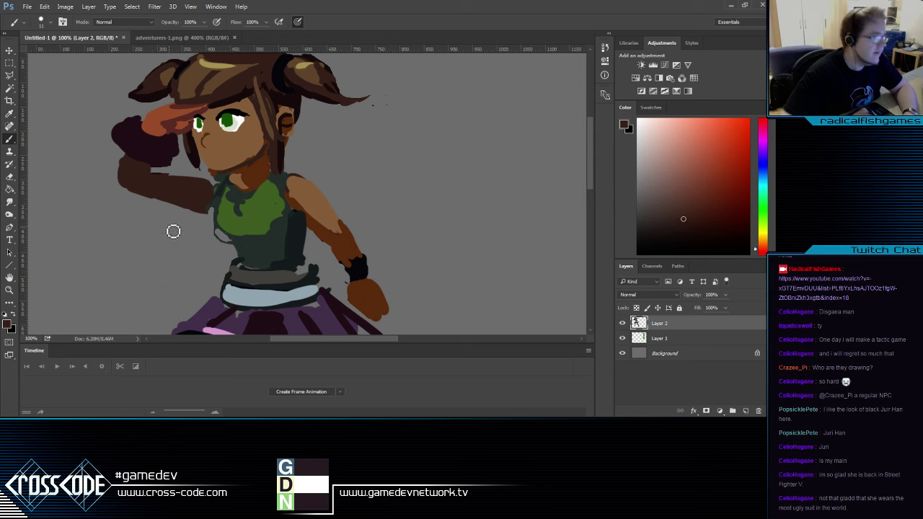
Shade the forehead and front edge of the face in dark brown, adding darker touches between the fringe and the near eye
drag(298, 181, 322, 198)
alt+click(240, 183)
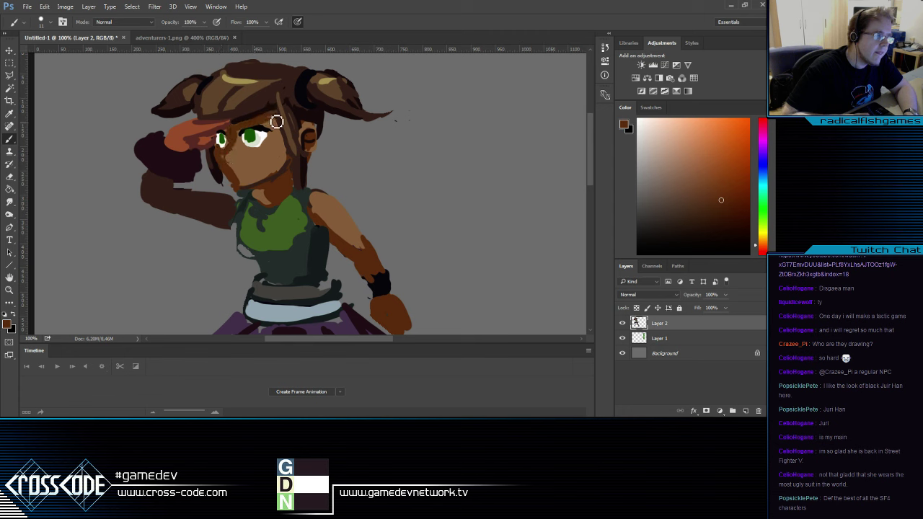
alt+click(249, 135)
alt+click(247, 119)
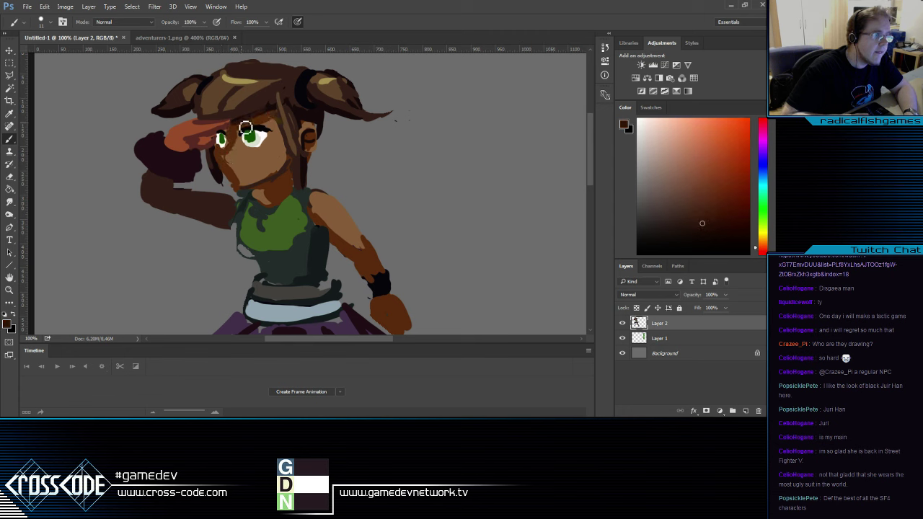
alt+click(253, 124)
alt+click(265, 117)
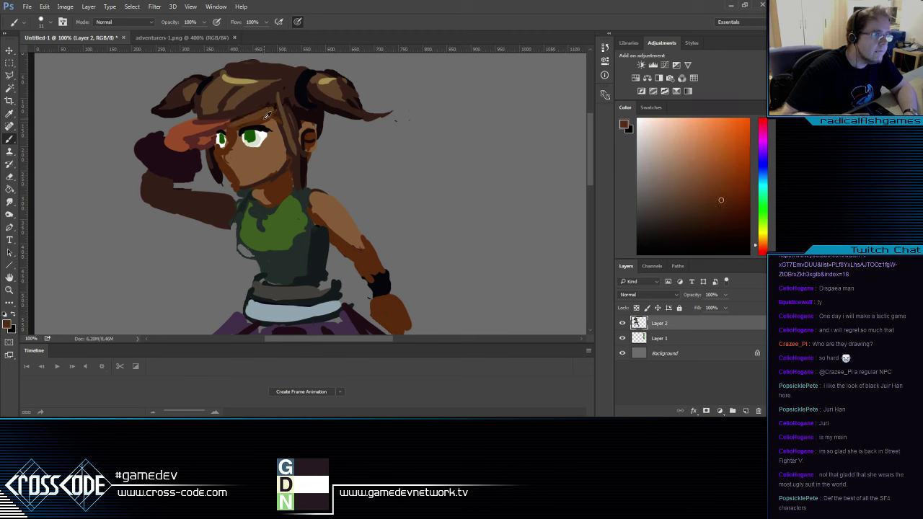
alt+click(246, 119)
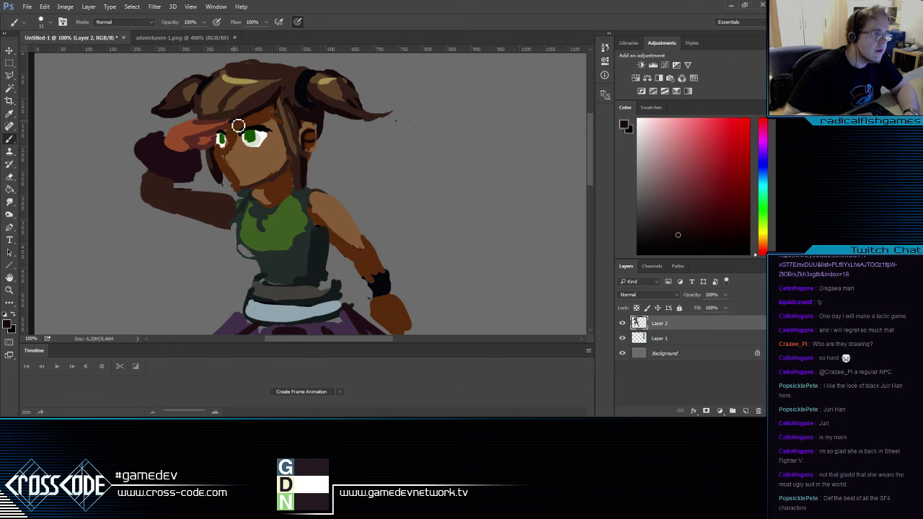
alt+click(246, 106)
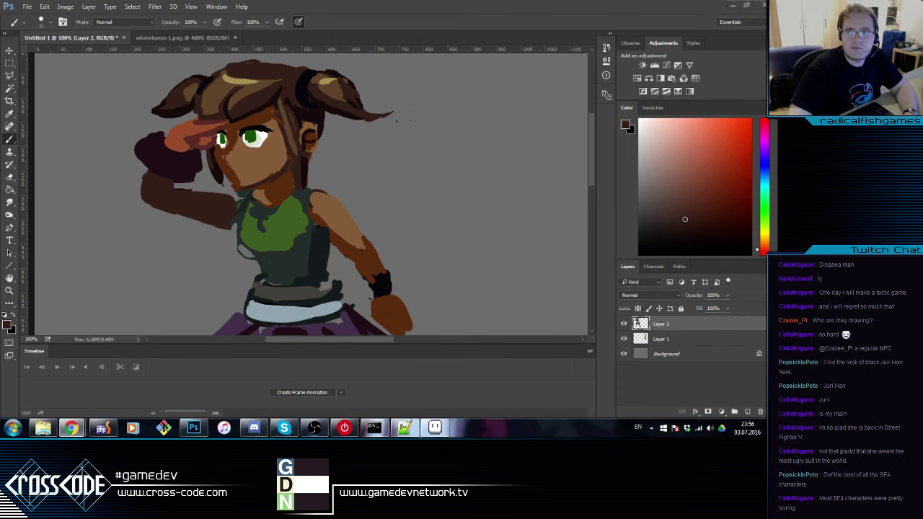
Repaint the nose with a near-black contour and trim it with the light skin tone
alt+click(259, 152)
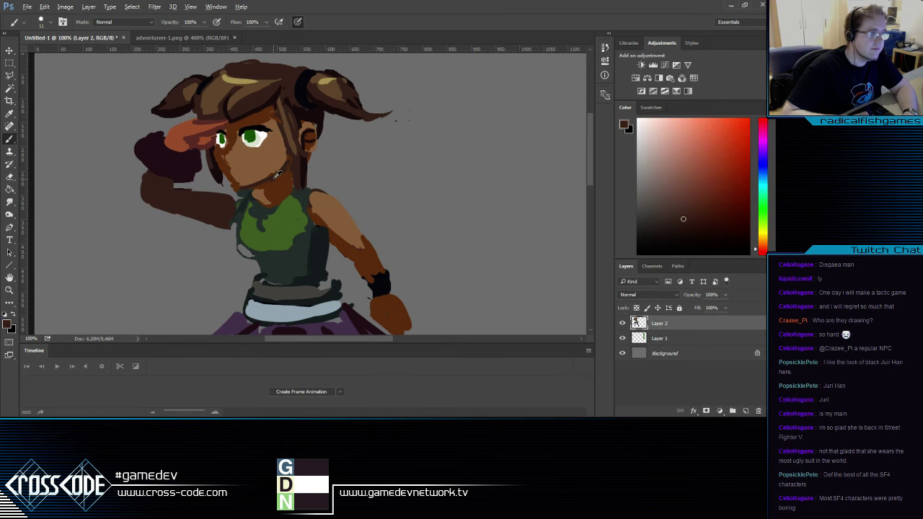
click(230, 162)
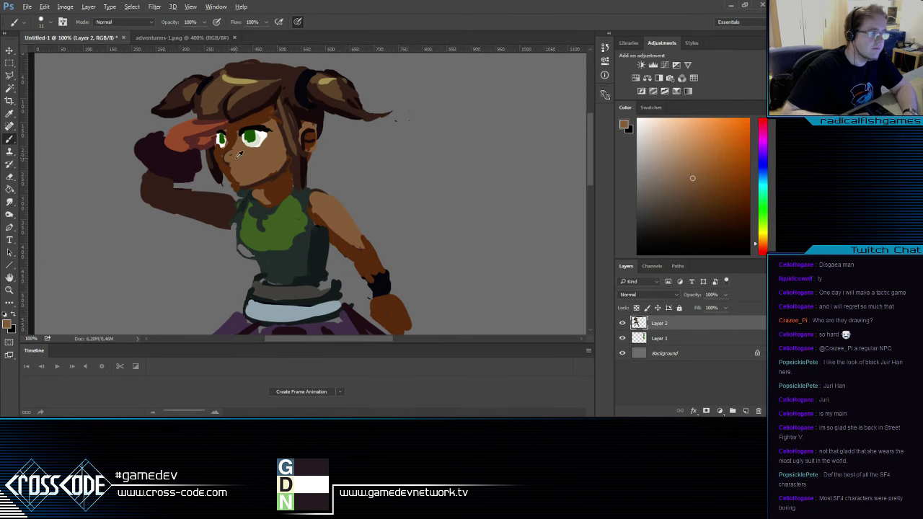
alt+click(281, 170)
alt+click(302, 168)
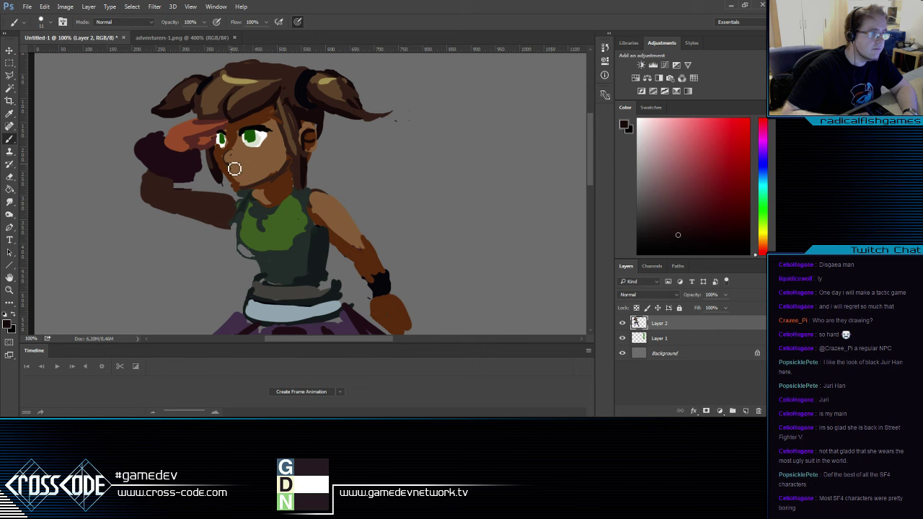
click(228, 157)
alt+click(243, 134)
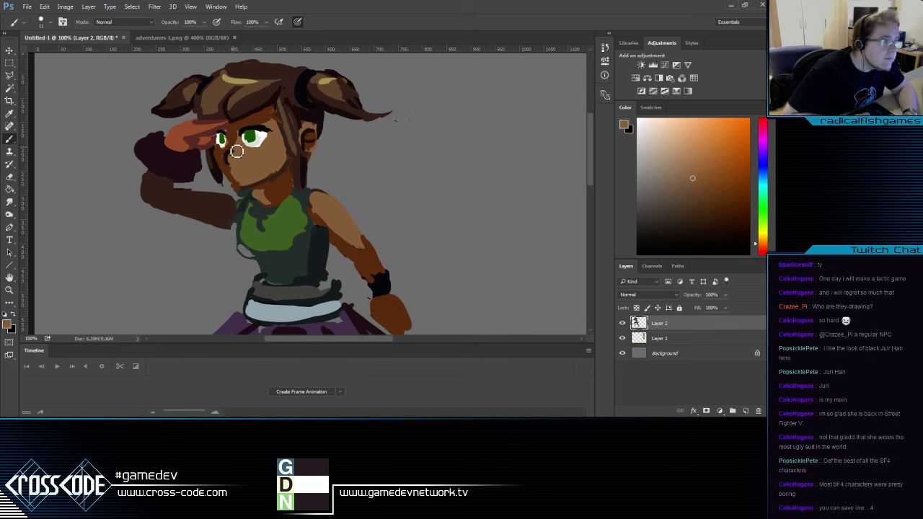
Paint a dark eyebrow above the near eye and clean up around it with sampled skin and shadow tones
alt+click(262, 124)
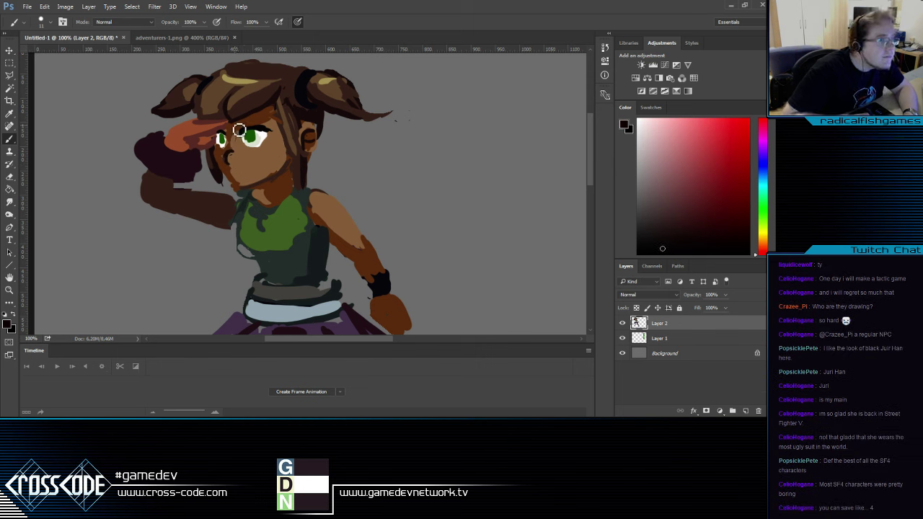
drag(240, 129, 274, 122)
key(ctrl+z)
alt+click(254, 110)
alt+click(252, 112)
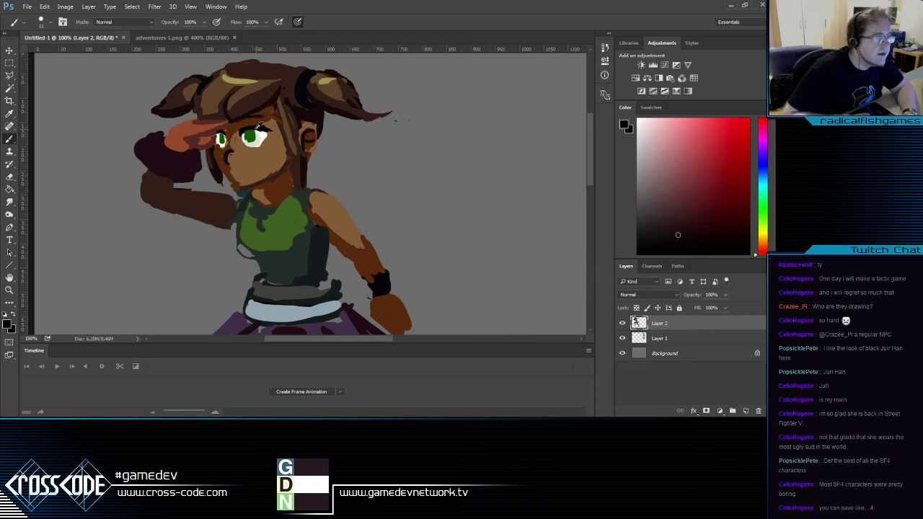
alt+click(271, 123)
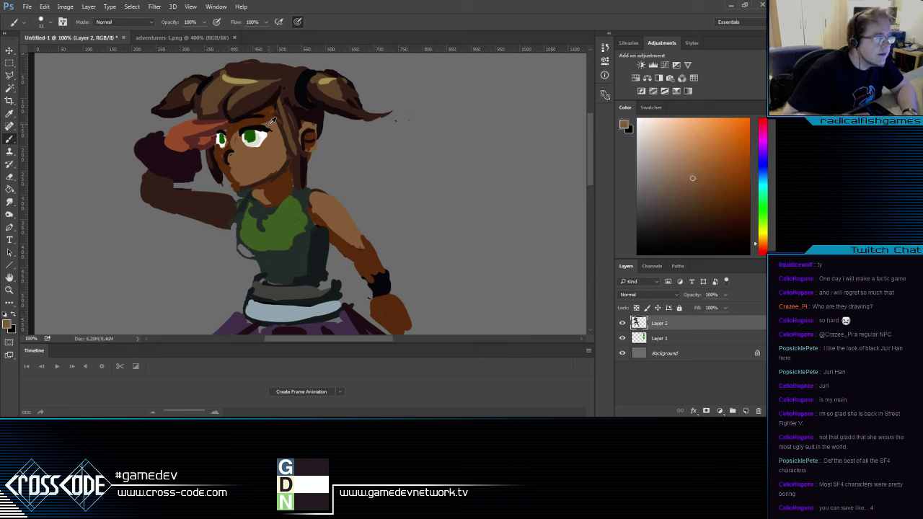
alt+click(238, 124)
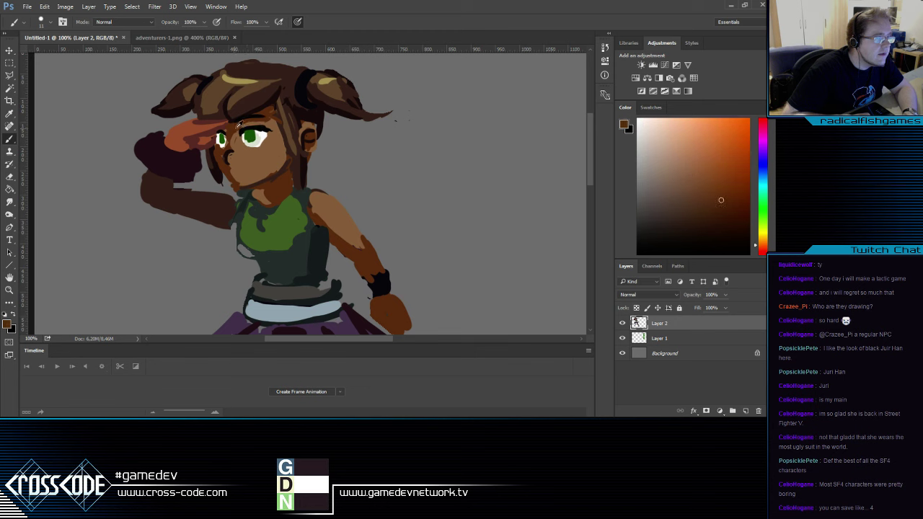
Touch up the near eye's iris with a lighter green and add a black pupil
alt+click(267, 131)
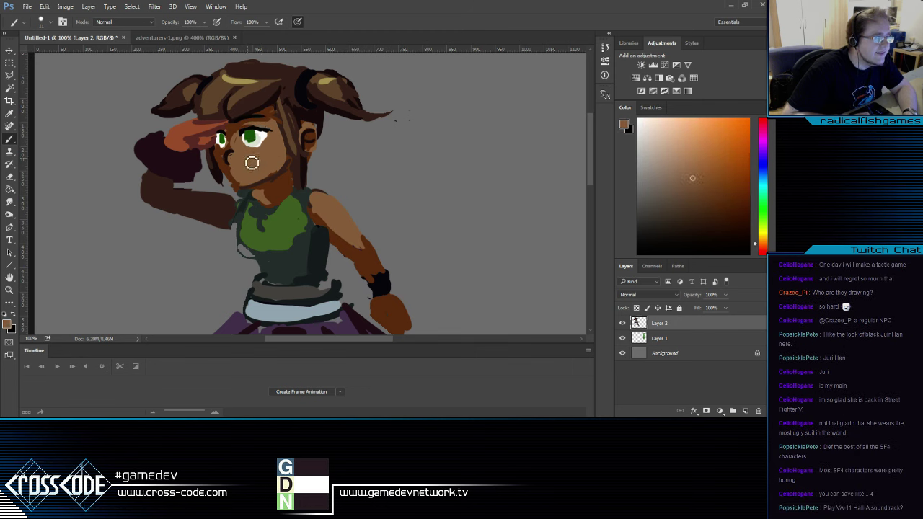
alt+click(264, 135)
alt+click(266, 136)
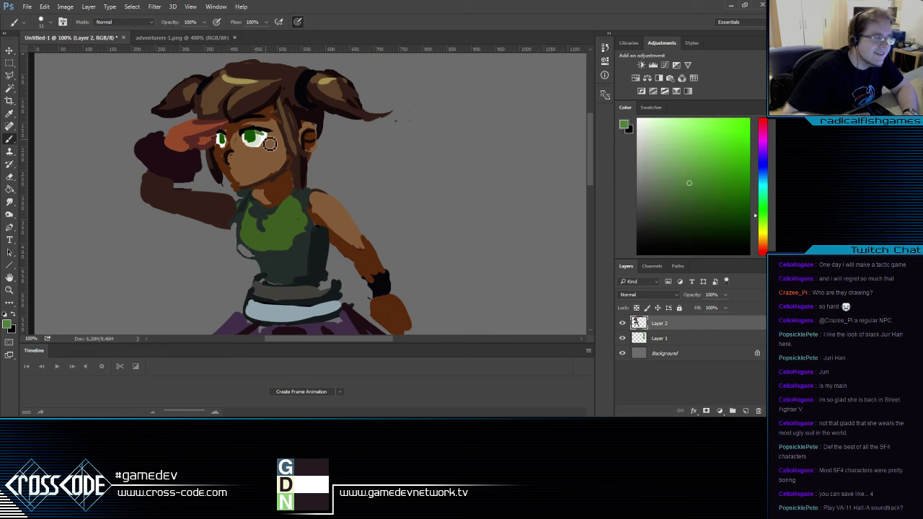
alt+click(267, 134)
alt+click(267, 134)
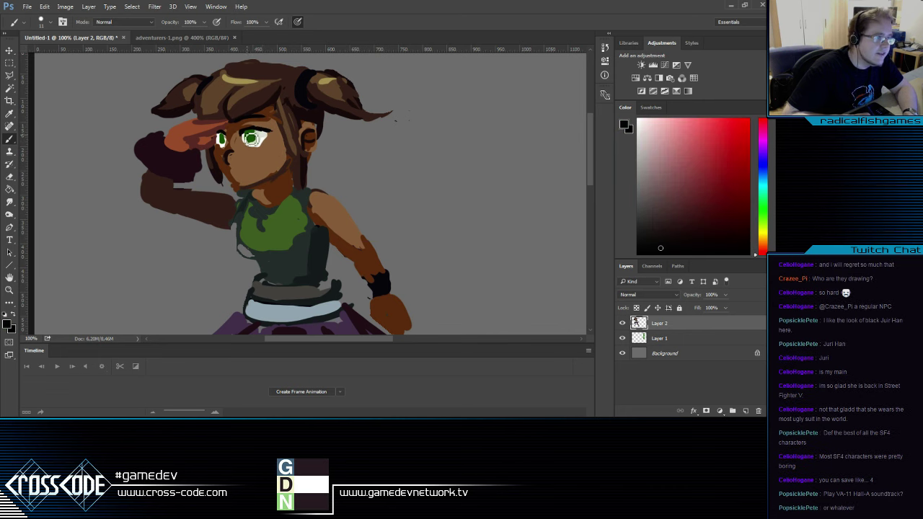
Darken the far eye with a black pupil and refine both irises with greens sampled from the near eye
alt+click(252, 141)
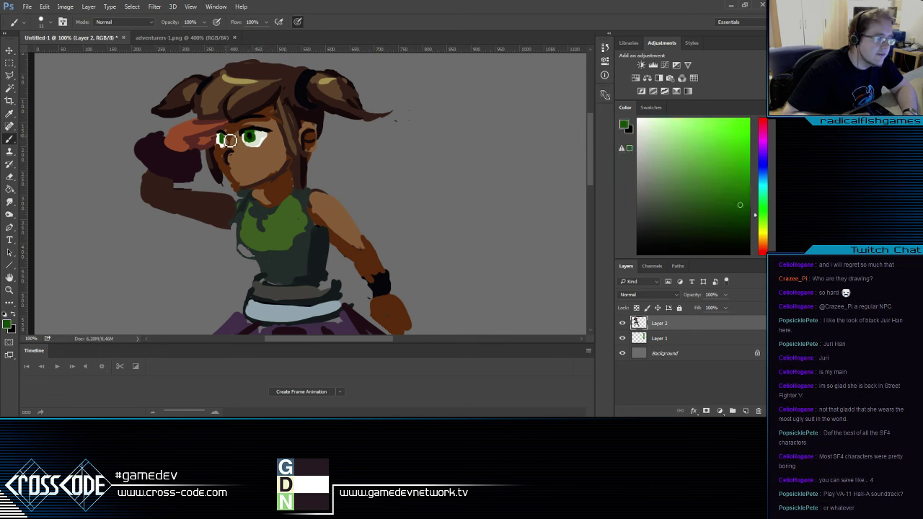
alt+click(234, 141)
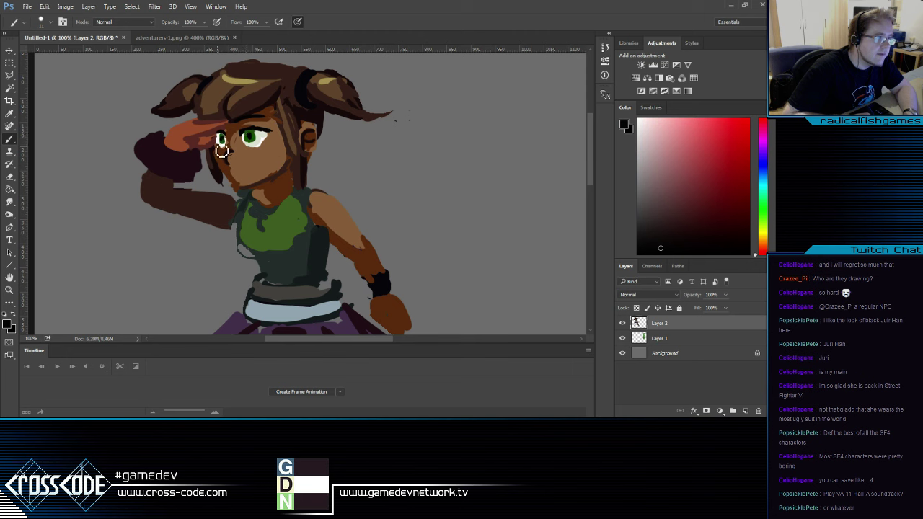
alt+click(248, 138)
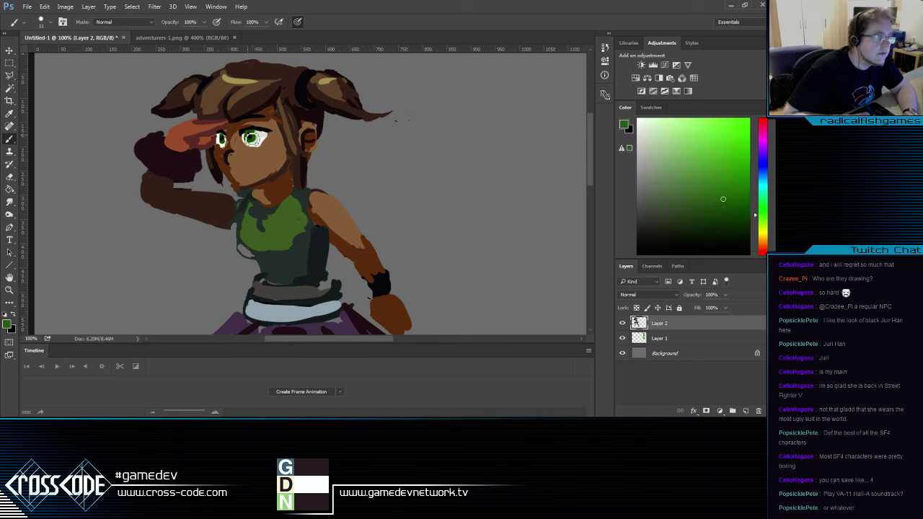
alt+click(261, 139)
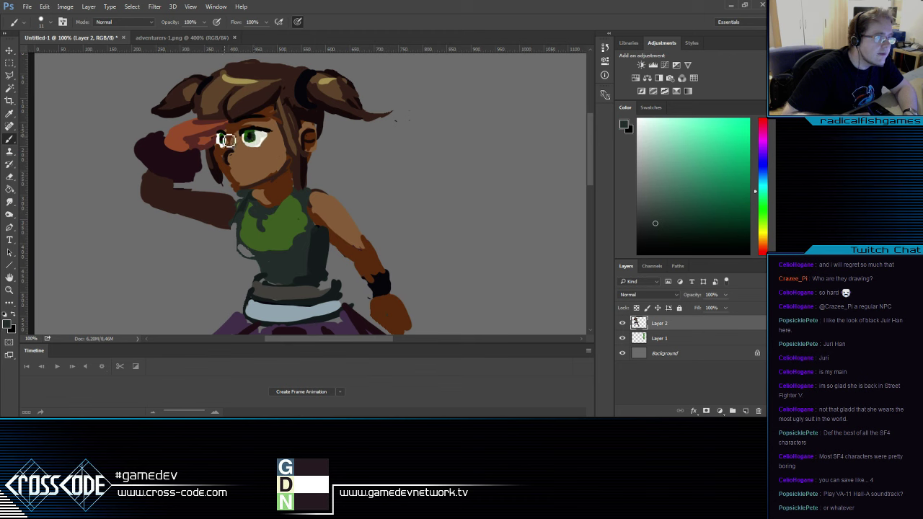
Touch up both eyes with a dark tone, iris green and white sampled from the near eye
click(226, 140)
alt+click(254, 137)
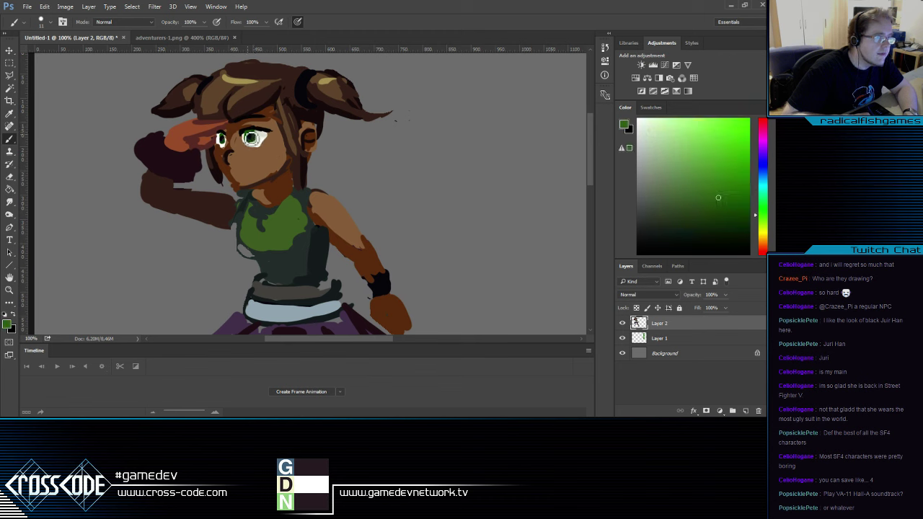
alt+click(254, 138)
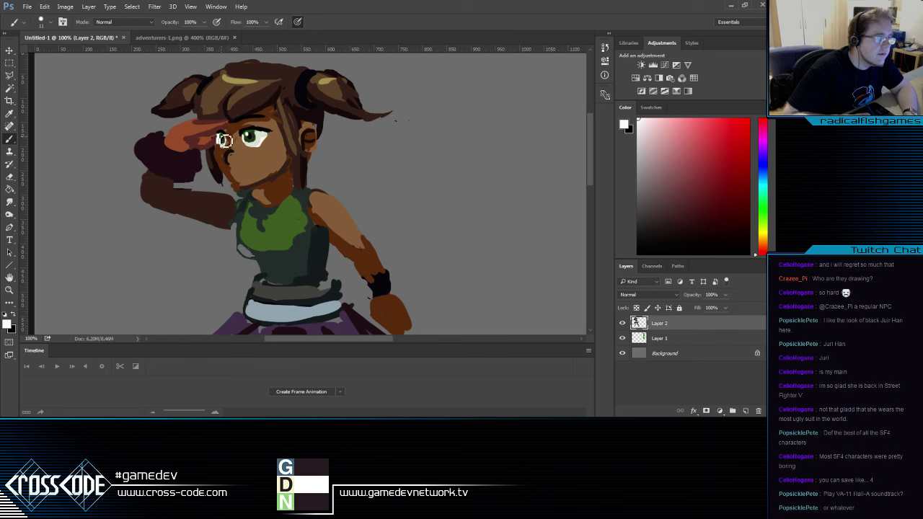
alt+click(239, 140)
Strengthen the near eye's upper lash line in black and trim around the eye with the sampled light skin tone
alt+click(262, 125)
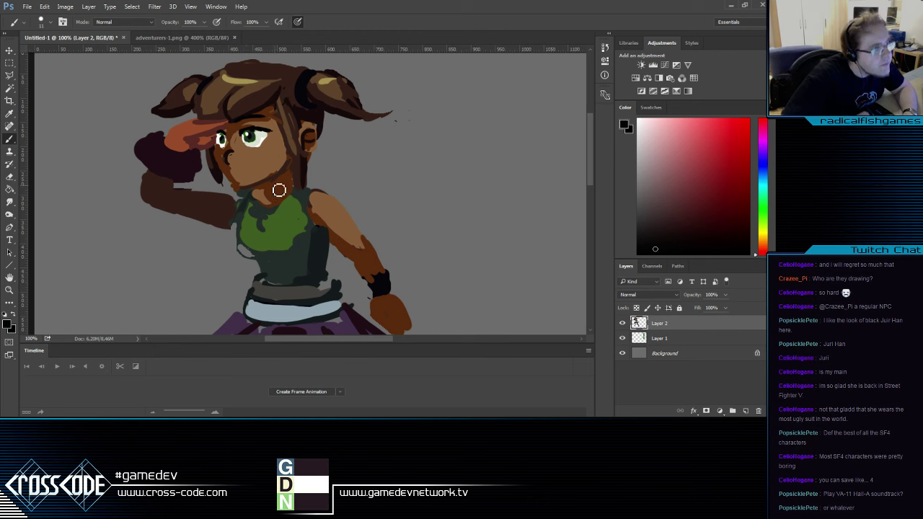
alt+click(259, 149)
alt+click(267, 130)
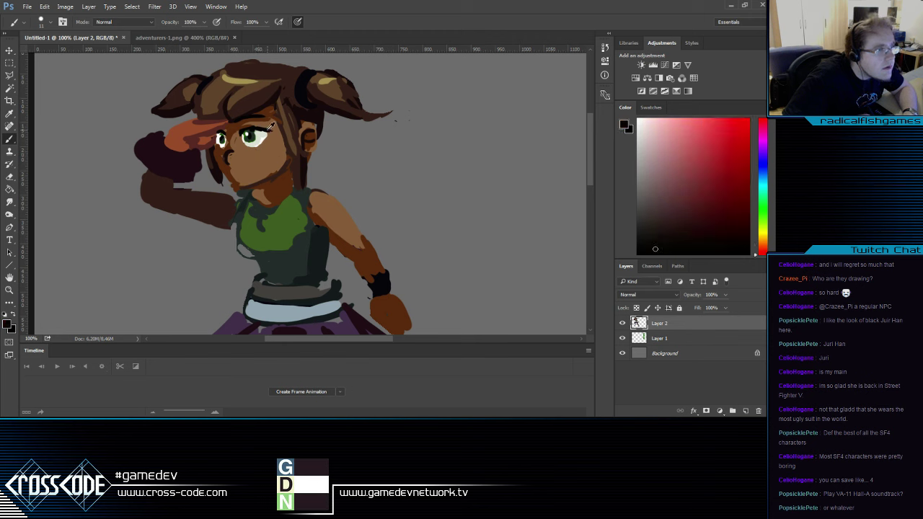
alt+click(266, 151)
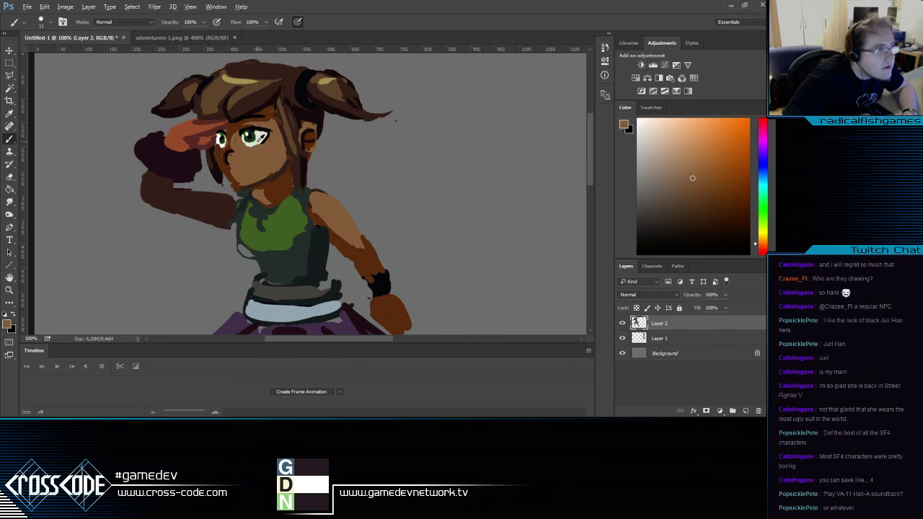
alt+click(253, 146)
alt+click(254, 125)
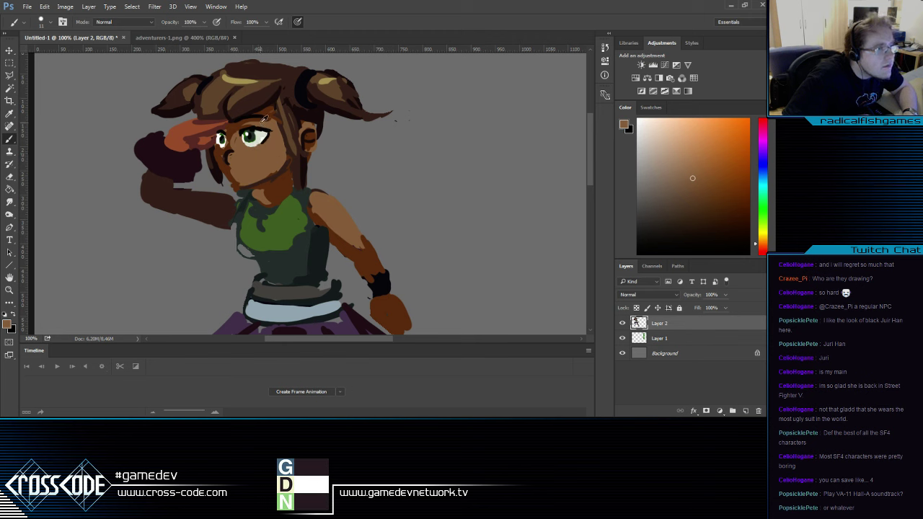
alt+click(261, 132)
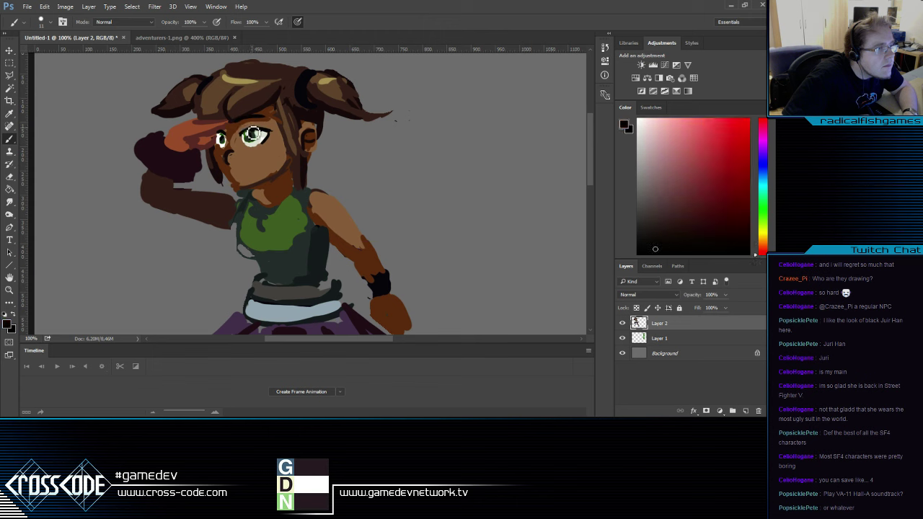
alt+click(244, 141)
alt+click(241, 147)
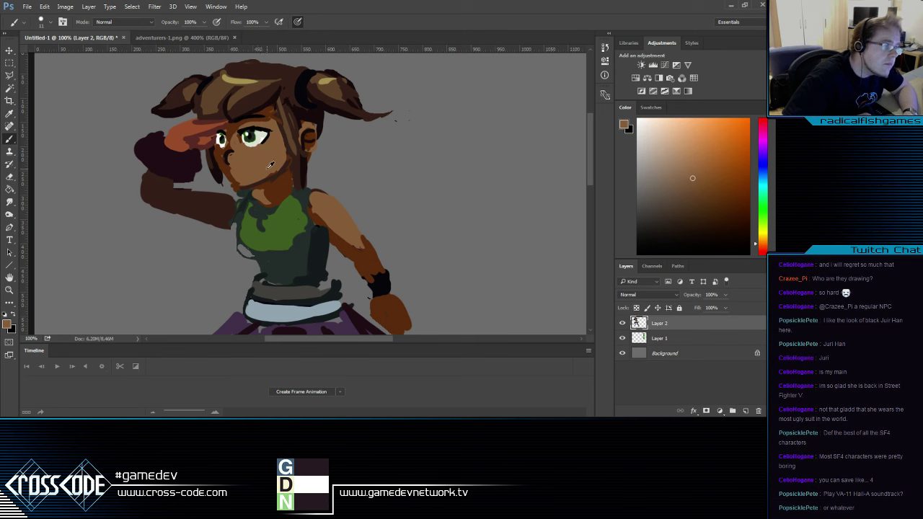
Reshape the chin and jawline with sampled shadow brown, near-black and light skin tones
alt+click(235, 180)
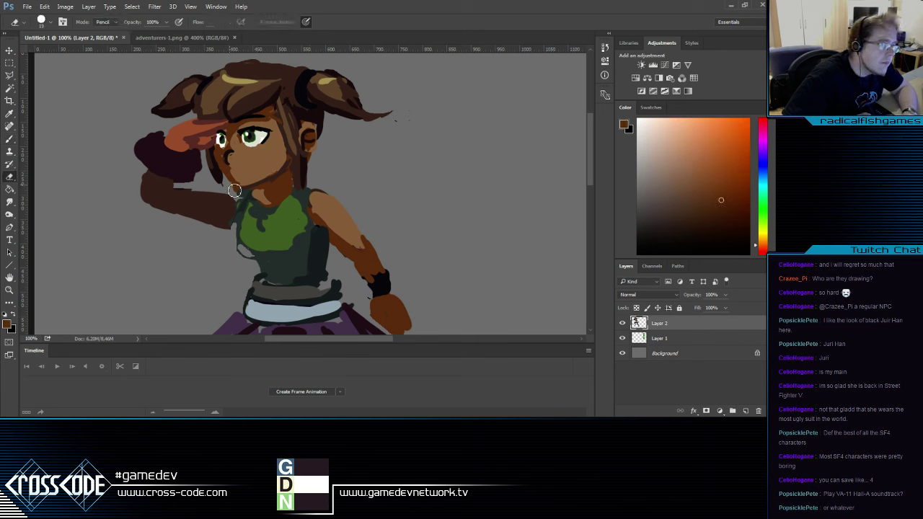
alt+click(249, 184)
alt+click(219, 177)
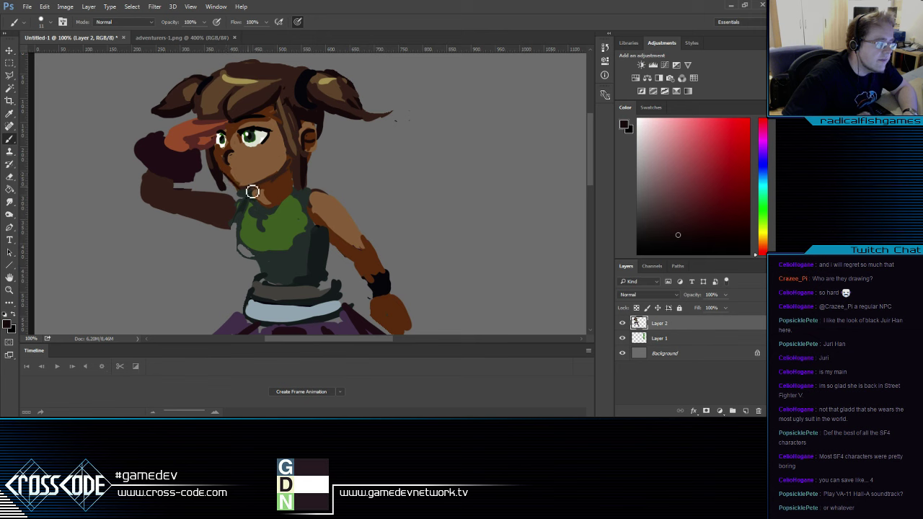
alt+click(234, 173)
alt+click(241, 184)
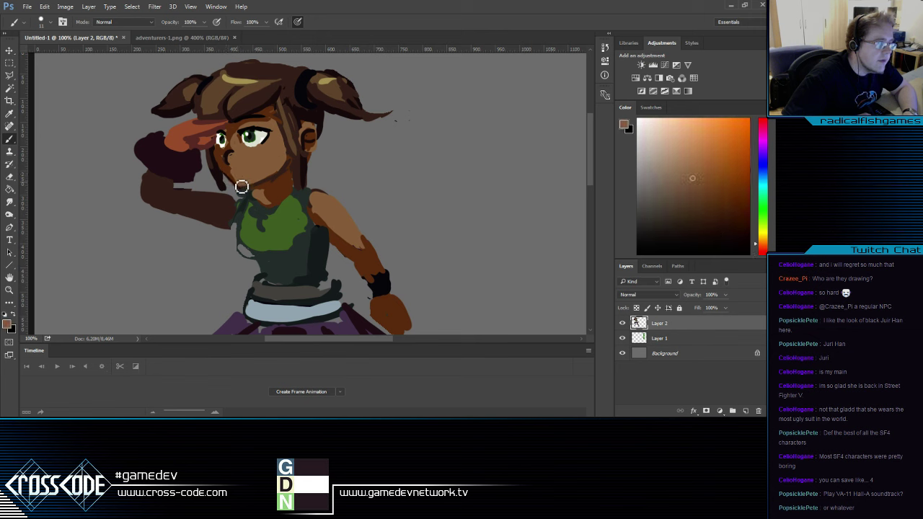
alt+click(234, 160)
Paint a small mouth on the lower face with black and dark brown, softening it with sampled skin tones
alt+click(263, 125)
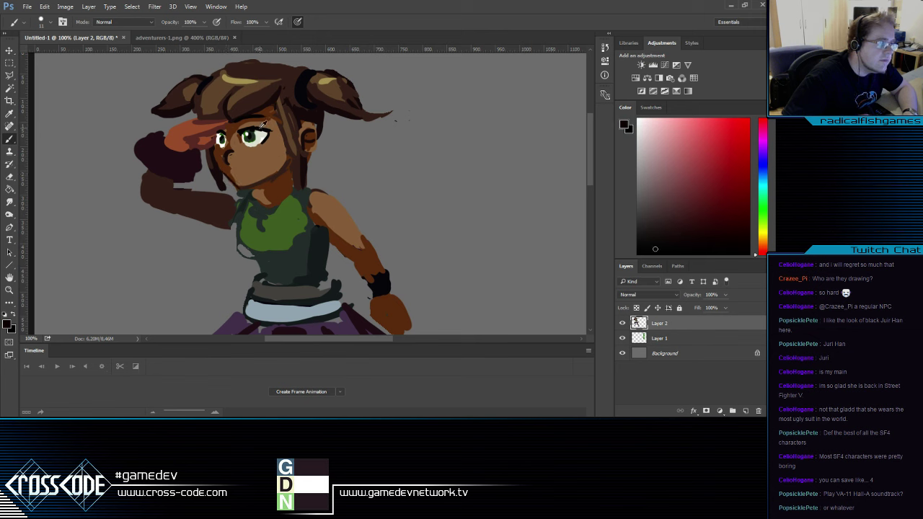
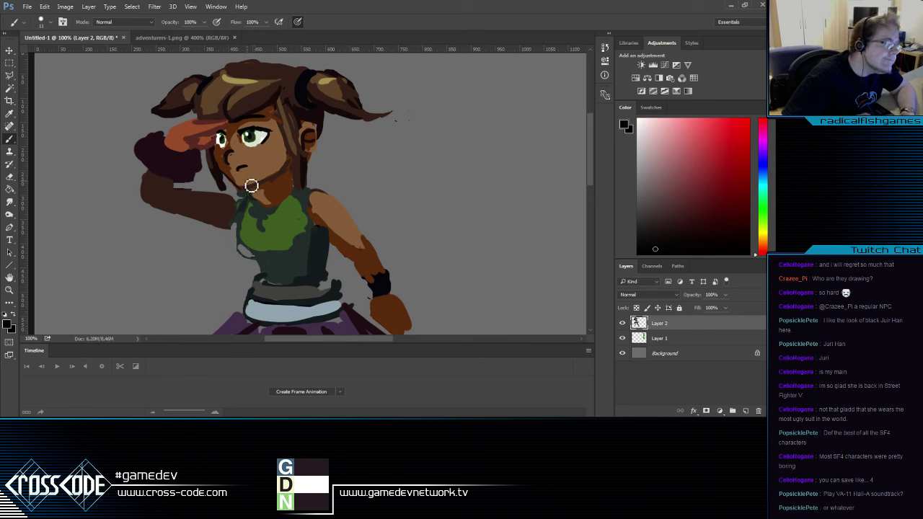
alt+click(240, 176)
alt+click(251, 168)
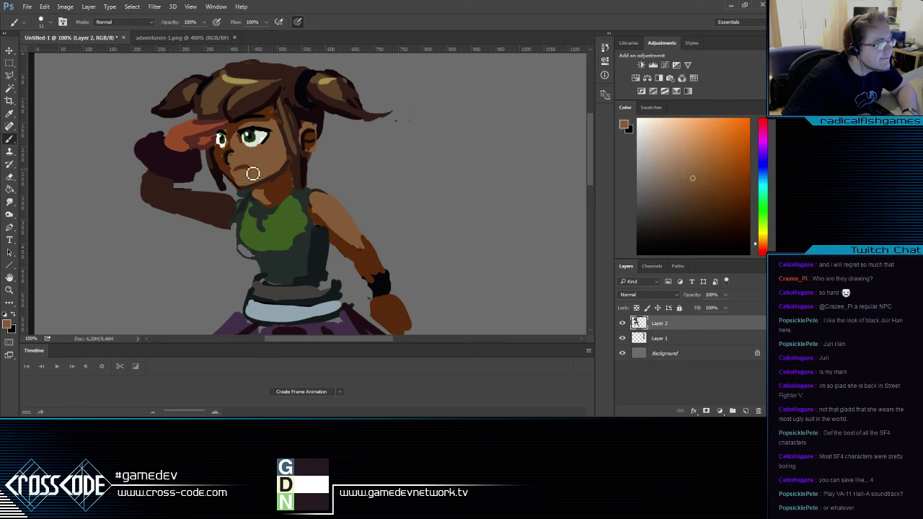
alt+click(240, 176)
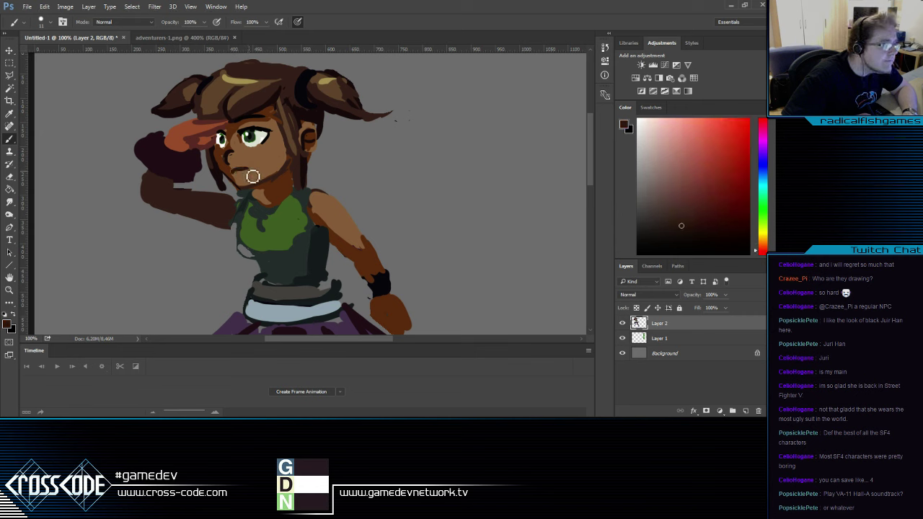
alt+click(252, 177)
alt+click(230, 165)
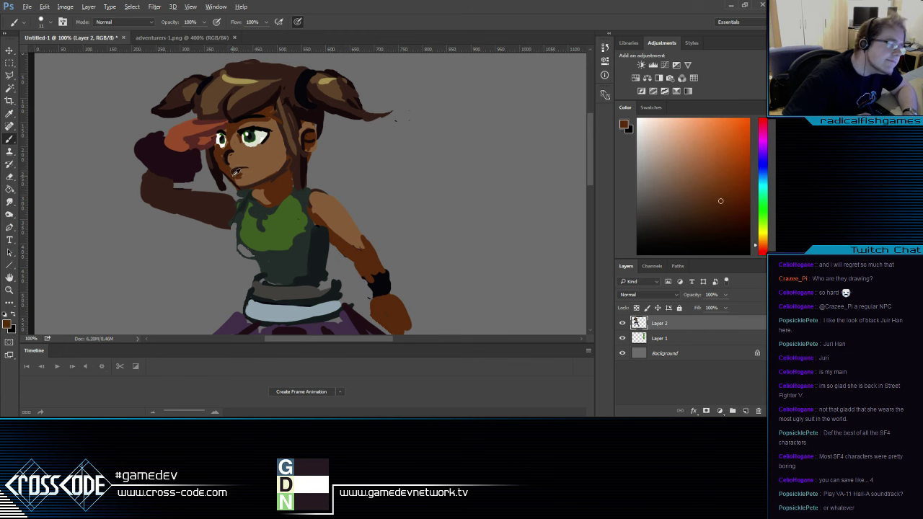
Refine the lips and chin shading with light skin and shadow browns sampled from the face
alt+click(256, 171)
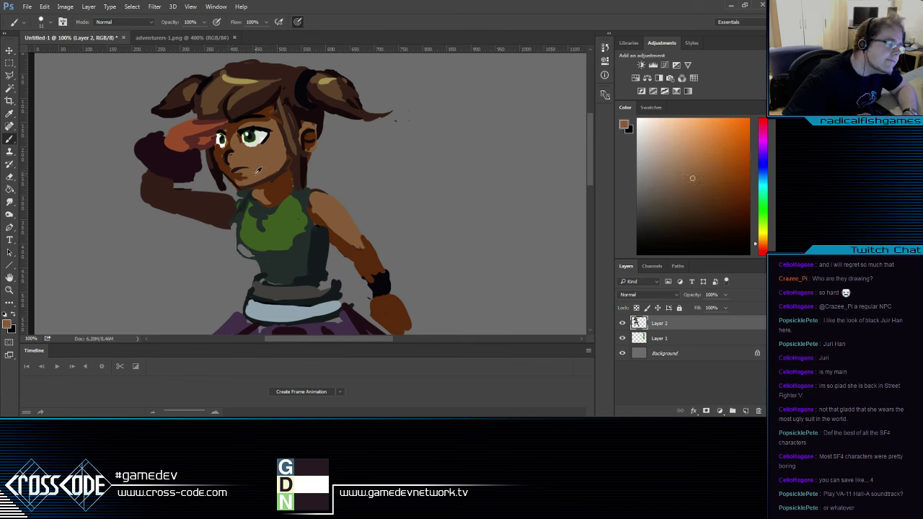
alt+click(240, 183)
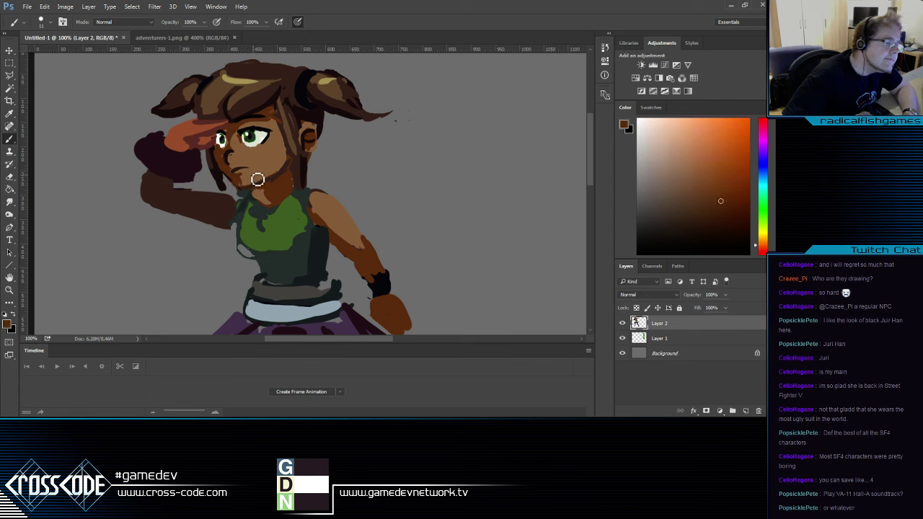
alt+click(245, 159)
alt+click(258, 174)
alt+click(240, 171)
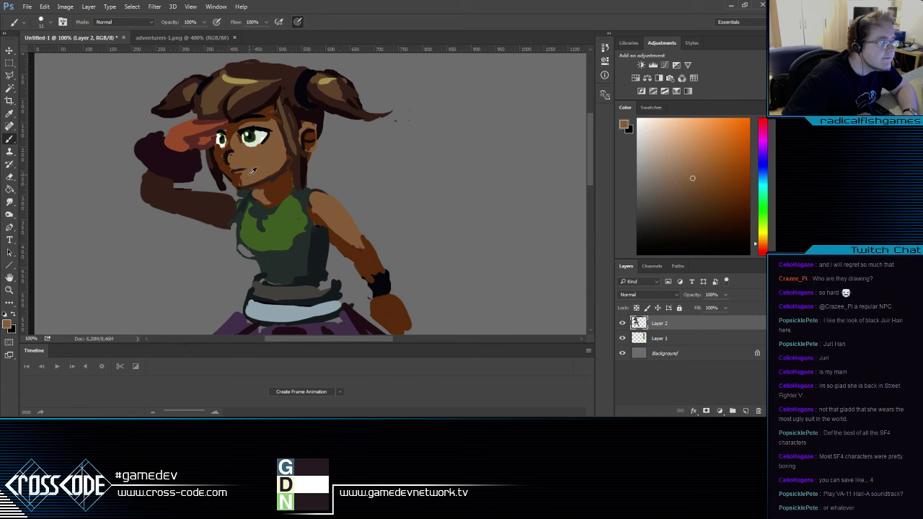
Retouch the white of the near eye beside the iris with a sampled pale grey-green
alt+click(254, 136)
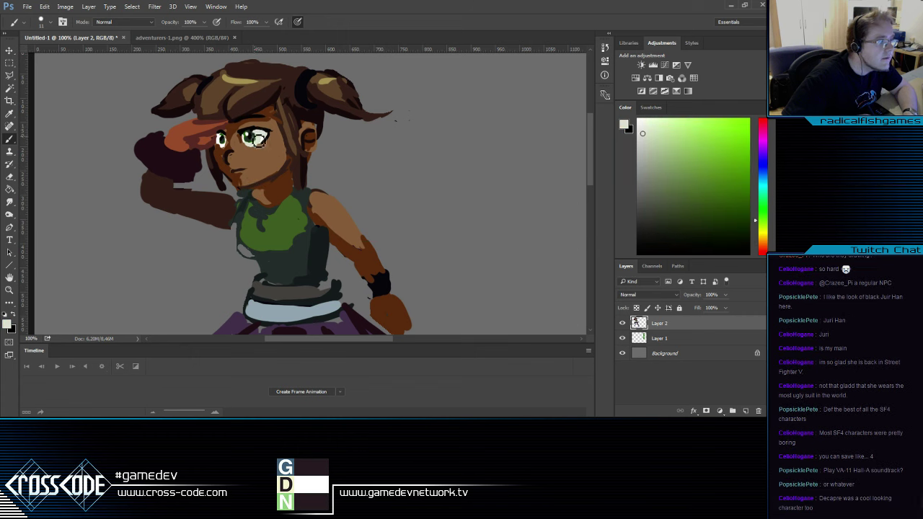
mouse_move(259, 135)
mouse_down()
mouse_move(254, 142)
mouse_move(263, 140)
mouse_up()
alt+click(260, 137)
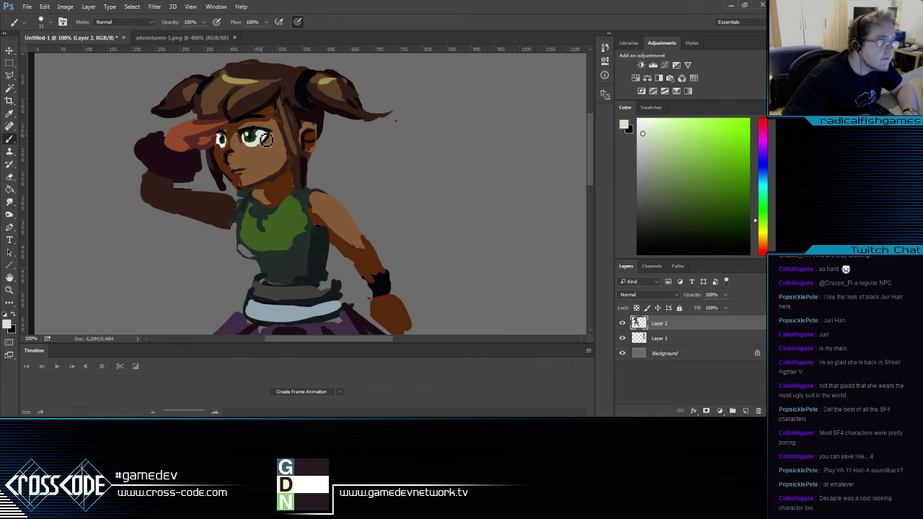
Redefine the near eye's upper lid and outer corner with sampled black, cleaning its edges with the skin tone
alt+click(269, 130)
alt+click(268, 132)
alt+click(261, 128)
alt+click(260, 129)
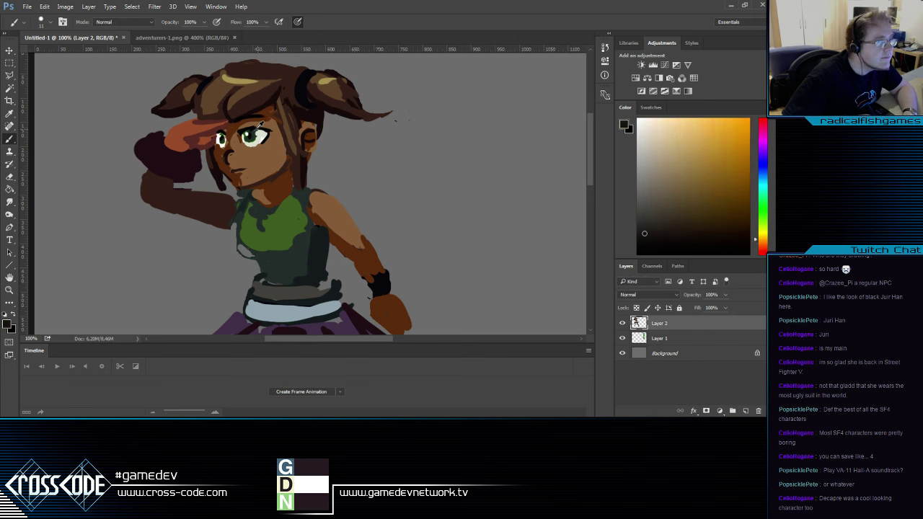
alt+click(258, 130)
drag(269, 131, 265, 141)
alt+click(272, 123)
alt+click(269, 124)
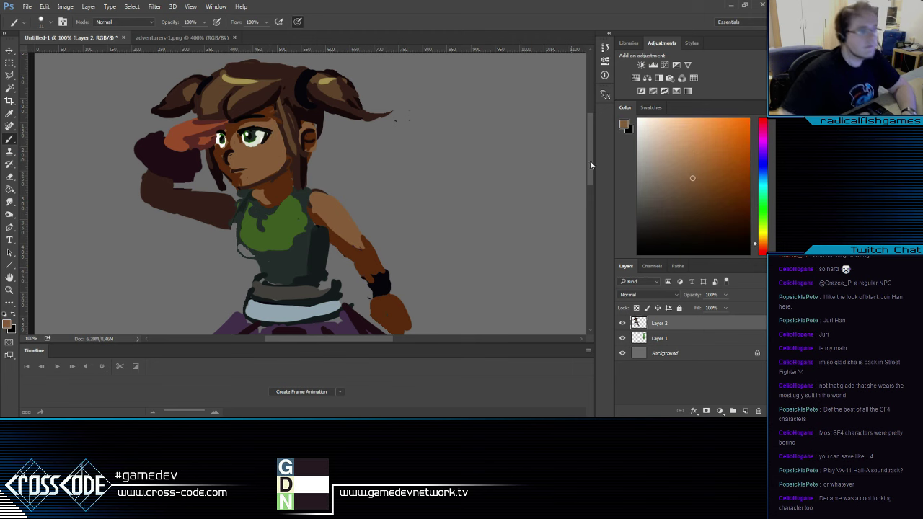
alt+click(259, 124)
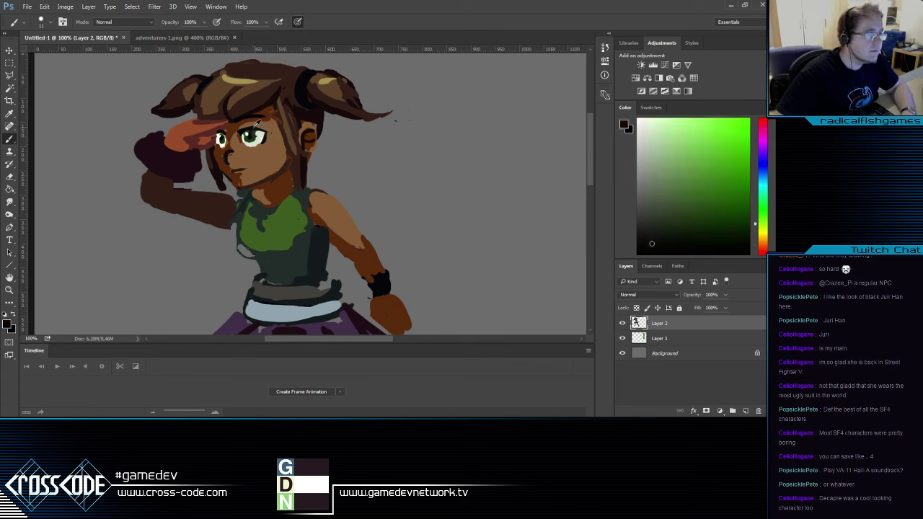
alt+click(256, 124)
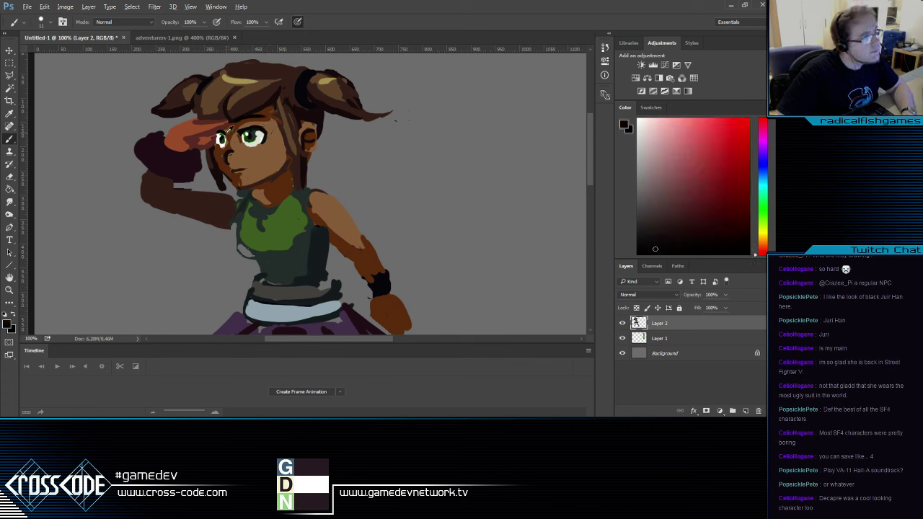
Define separate fingers on the saluting hand with reddish-brown tones sampled from the hand
alt+click(228, 128)
alt+click(192, 121)
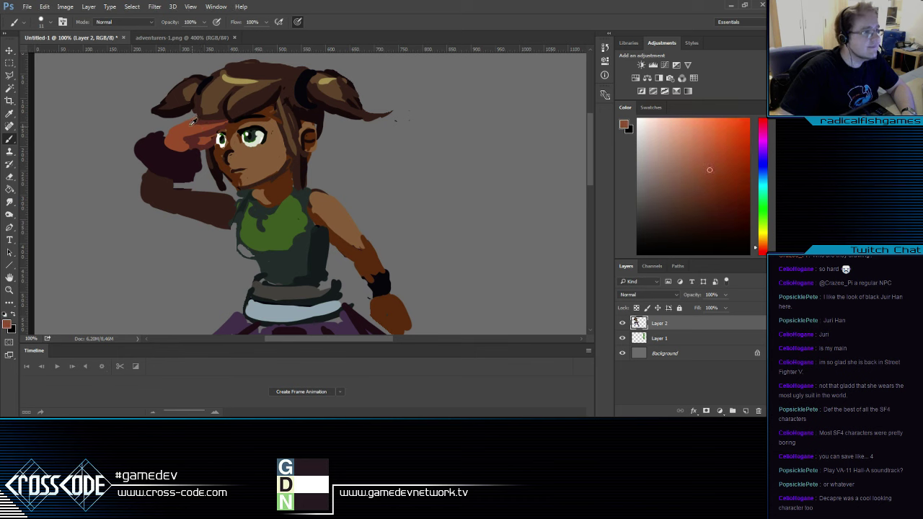
alt+click(192, 123)
alt+click(204, 124)
drag(198, 130, 210, 128)
alt+click(192, 124)
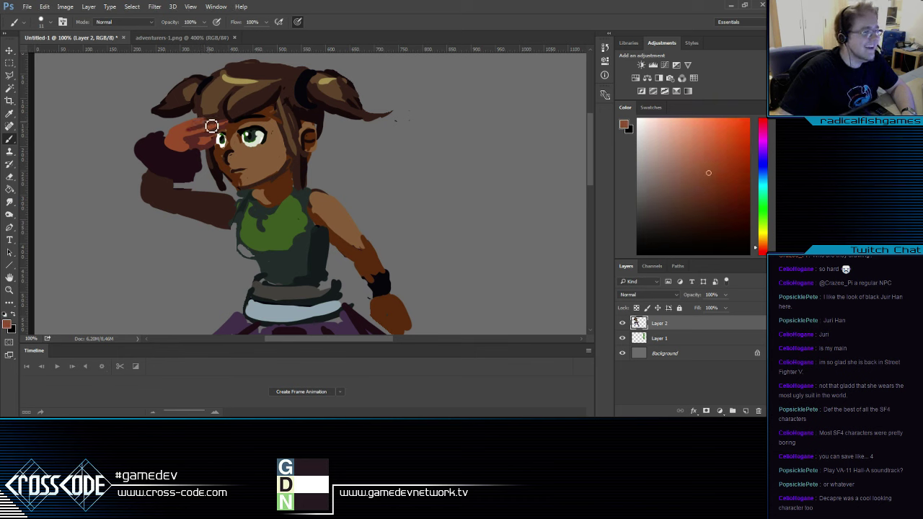
alt+click(211, 120)
alt+click(193, 130)
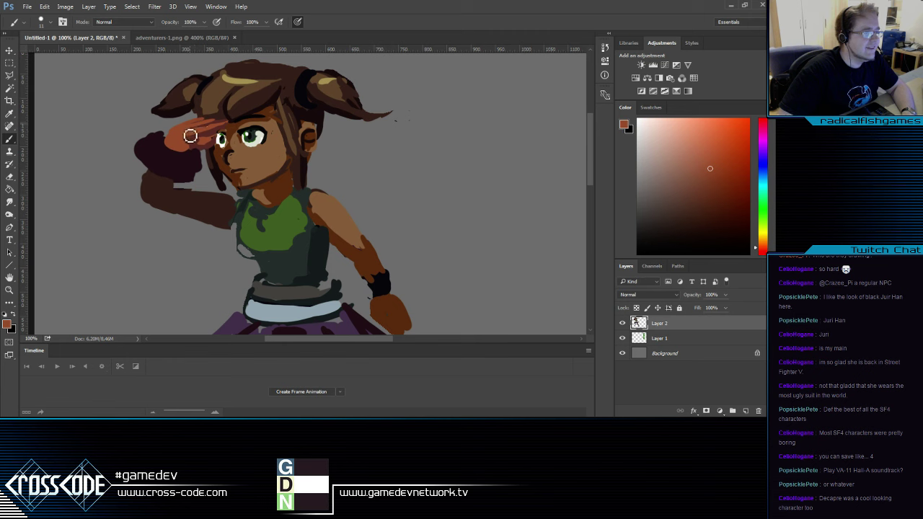
Add more light and dark red-brown strokes to the saluting hand's fingers and palm
mouse_move(189, 135)
mouse_down()
mouse_move(212, 117)
mouse_move(223, 125)
mouse_move(209, 124)
mouse_up()
alt+click(210, 132)
alt+click(194, 127)
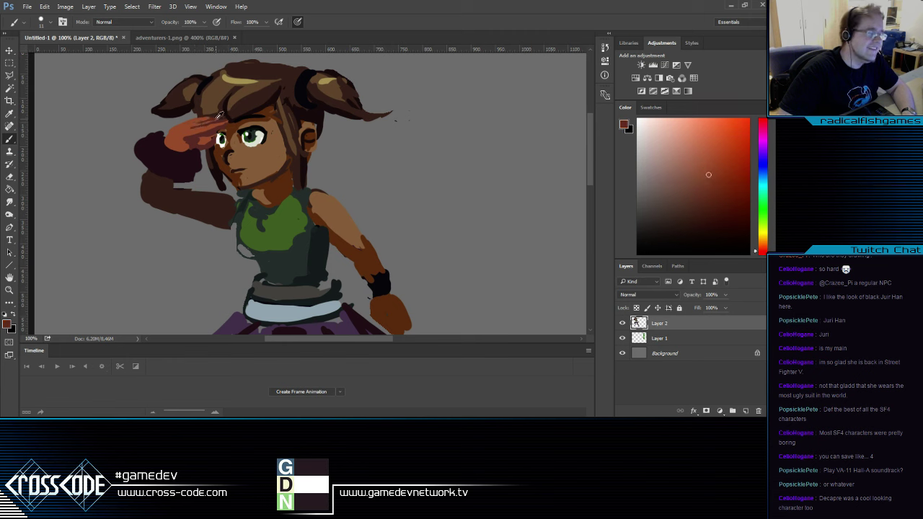
alt+click(219, 114)
alt+click(191, 143)
mouse_move(194, 151)
mouse_down()
mouse_move(173, 146)
mouse_move(177, 140)
mouse_up()
Extend the skirt's rear folds with sampled purple and dark maroon strokes
mouse_move(228, 178)
mouse_down()
mouse_move(165, 166)
mouse_move(116, 54)
mouse_move(160, 53)
mouse_move(158, 33)
mouse_up()
alt+click(267, 197)
mouse_move(267, 197)
mouse_down()
mouse_move(296, 227)
mouse_move(315, 231)
mouse_up()
alt+click(297, 227)
alt+click(296, 183)
drag(299, 186, 325, 218)
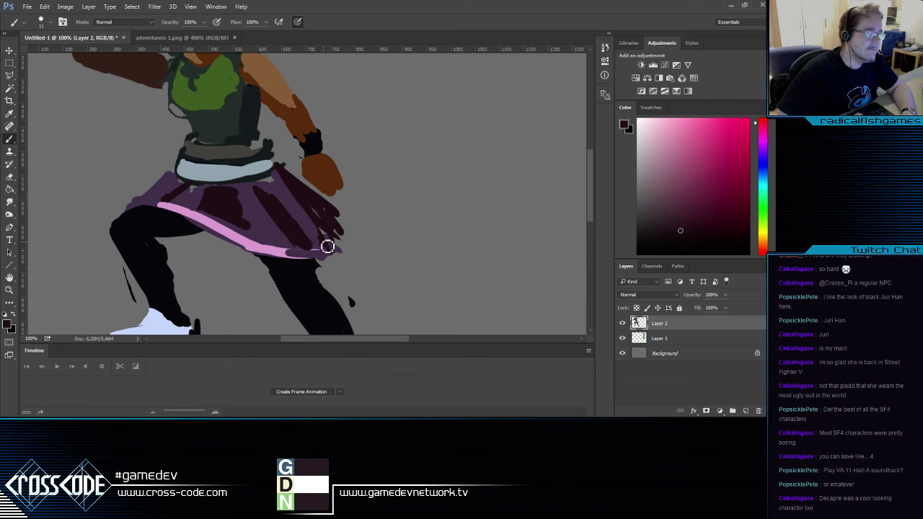
Extend the skirt's pink hem at both ends and clean its edges with sampled black and purple
alt+click(282, 255)
mouse_move(286, 252)
mouse_down()
mouse_move(307, 262)
mouse_move(315, 254)
mouse_up()
alt+click(293, 237)
alt+click(169, 207)
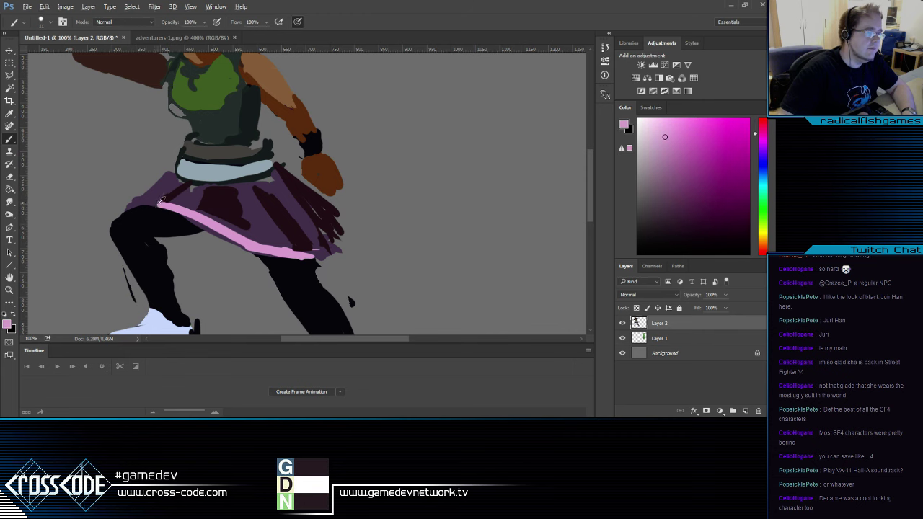
drag(147, 203, 167, 210)
alt+click(161, 217)
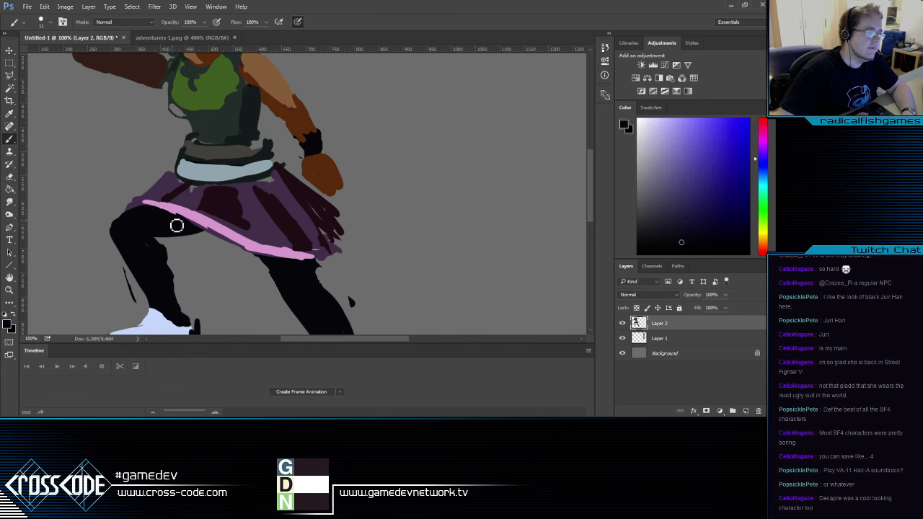
drag(219, 234, 254, 262)
alt+click(226, 222)
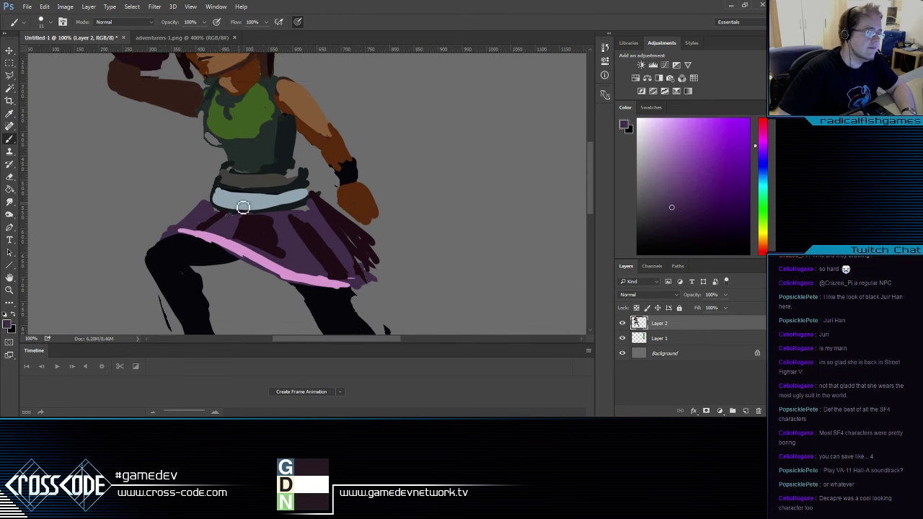
Paint the belt's rear section grey-brown with dark dividing strokes and touch up its front end, using colours sampled from the sprites and figure
scroll(304, 218, right, 10)
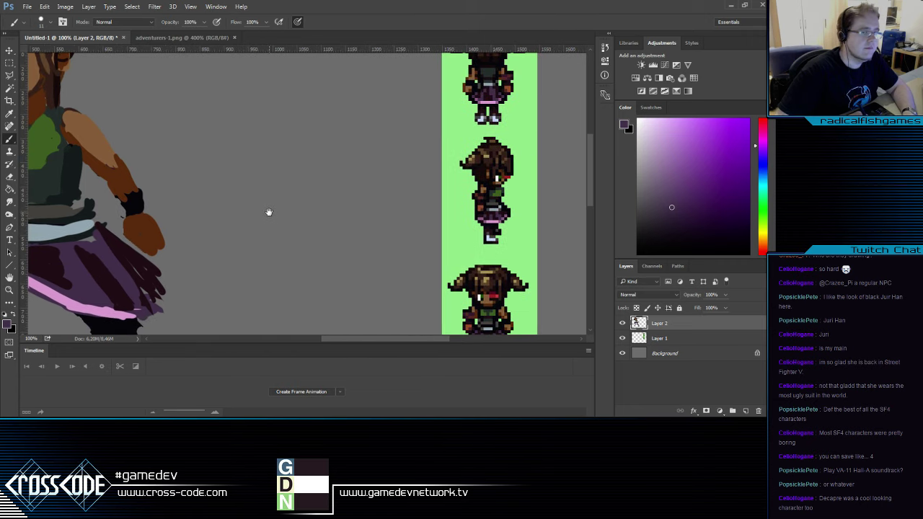
alt+click(498, 181)
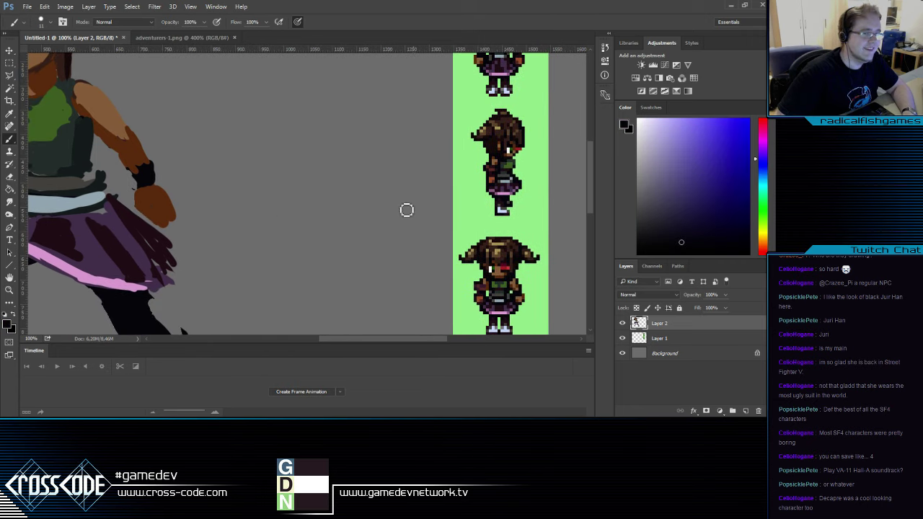
drag(406, 210, 500, 235)
mouse_move(174, 229)
mouse_down()
mouse_move(191, 212)
mouse_move(176, 230)
mouse_move(192, 229)
mouse_move(170, 232)
mouse_up()
alt+click(190, 211)
alt+click(170, 234)
alt+click(161, 226)
alt+click(178, 227)
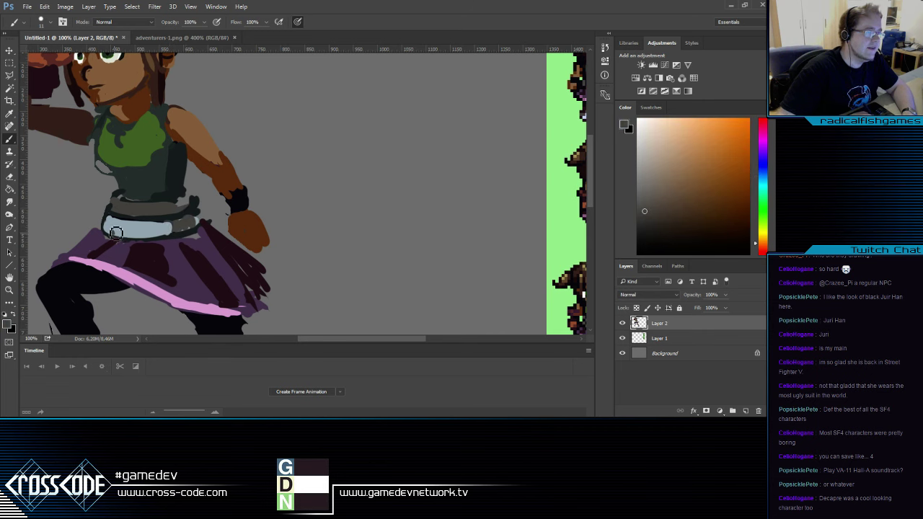
drag(113, 221, 111, 234)
Extend the top's green chest panel to the front edge of the torso and clean its outline with sampled dark green
drag(149, 212, 213, 270)
alt+click(175, 201)
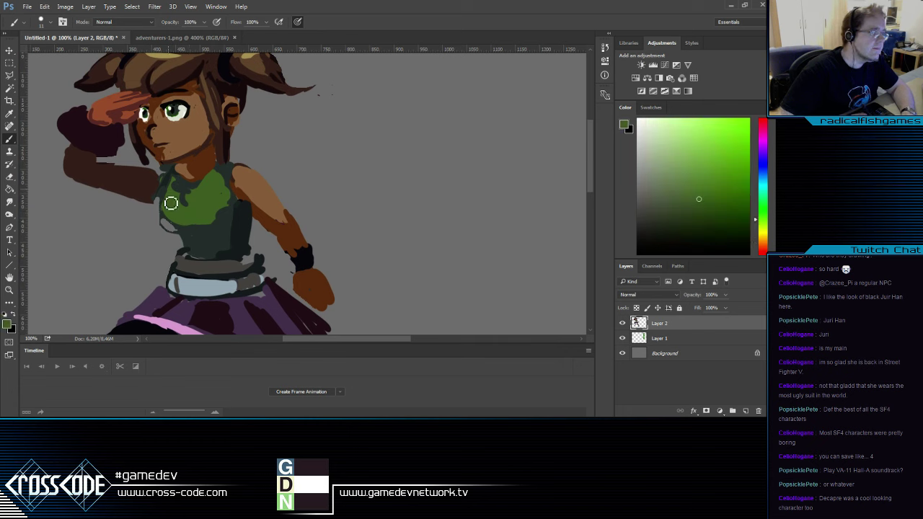
drag(172, 215, 175, 236)
alt+click(183, 230)
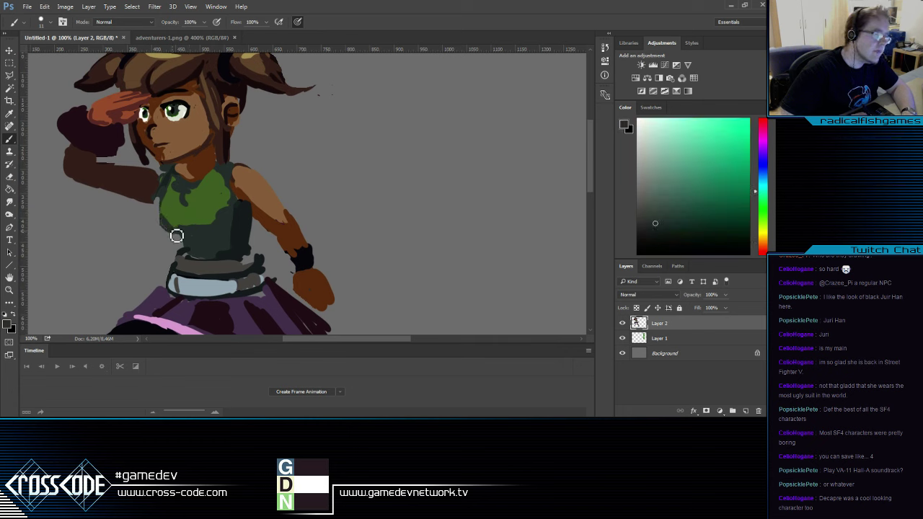
alt+click(175, 218)
Smooth the green chest panel's lower and rear edges with alternating sampled green and dark green strokes
alt+click(202, 232)
alt+click(197, 220)
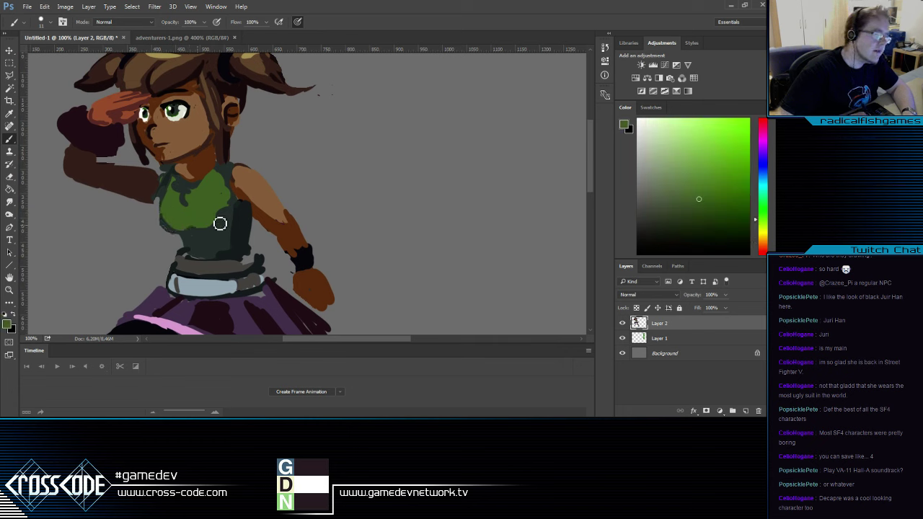
alt+click(212, 238)
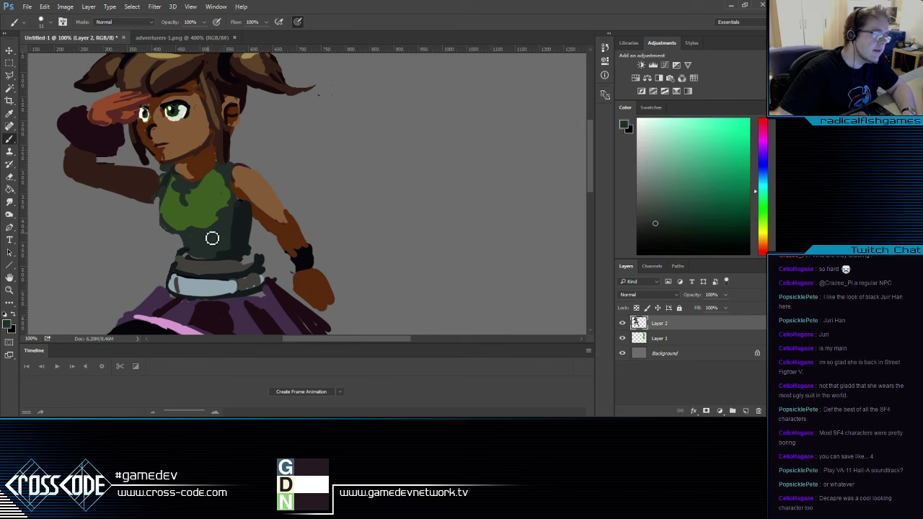
alt+click(220, 191)
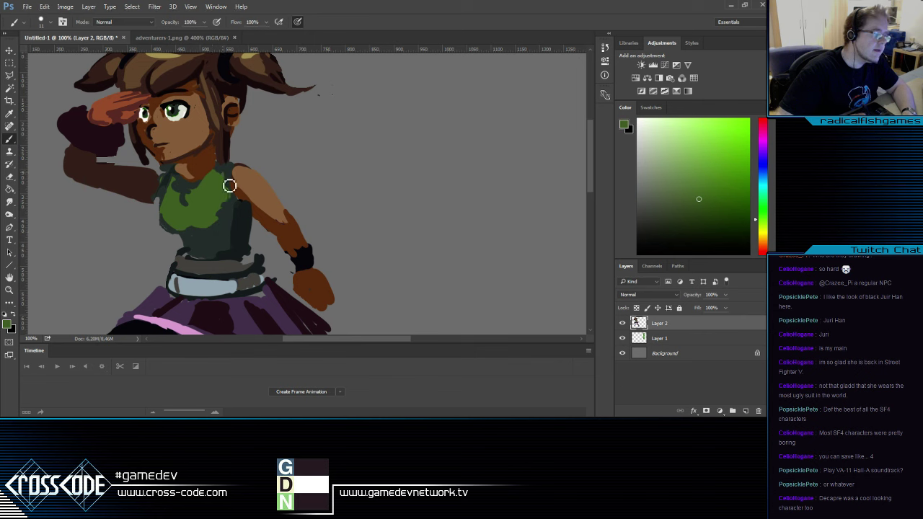
alt+click(189, 239)
alt+click(192, 220)
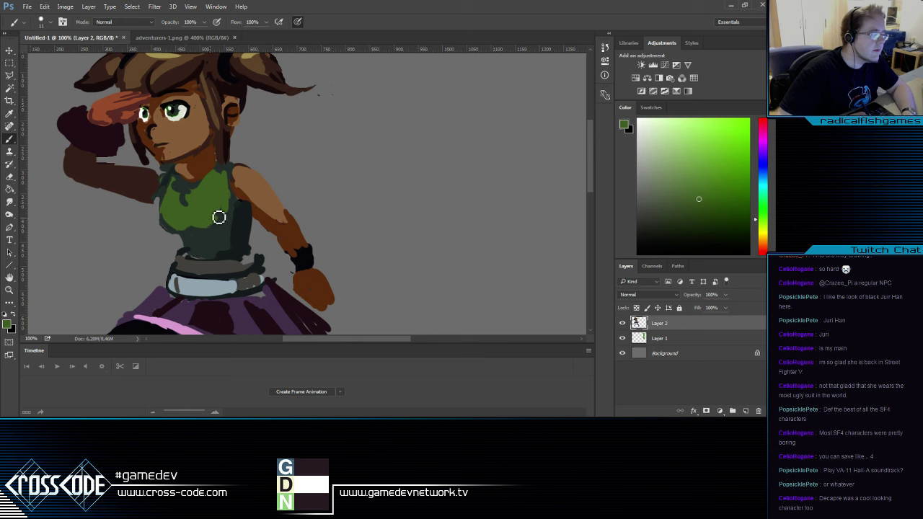
Fill the dark notch below the neckline with sampled green and outline the neckline in dark green
alt+click(185, 186)
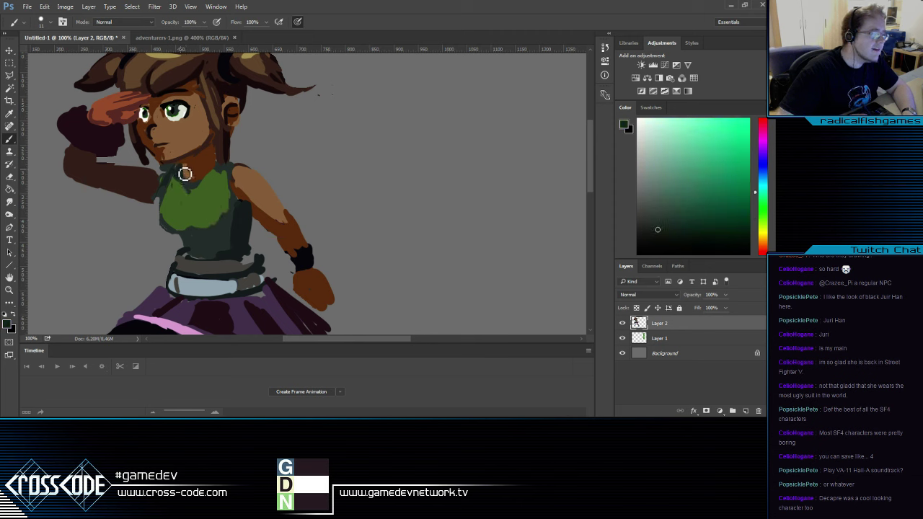
alt+click(181, 189)
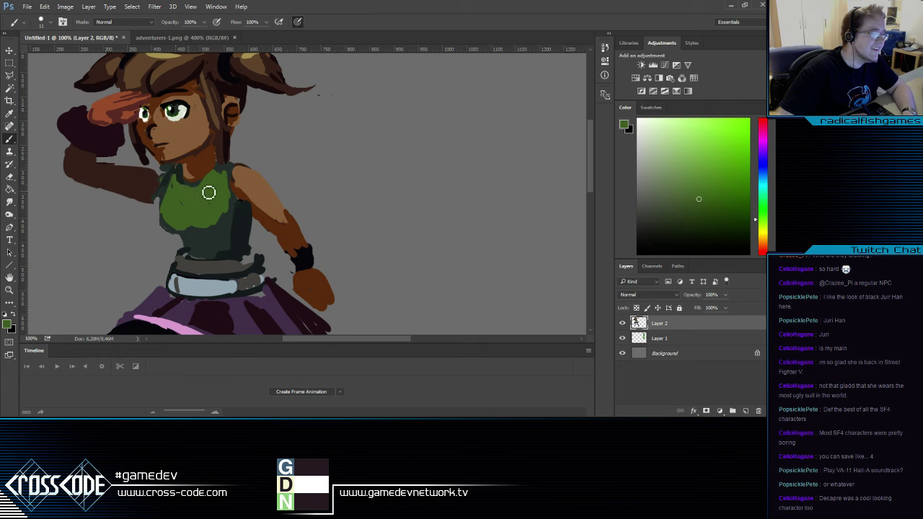
alt+click(187, 179)
alt+click(212, 189)
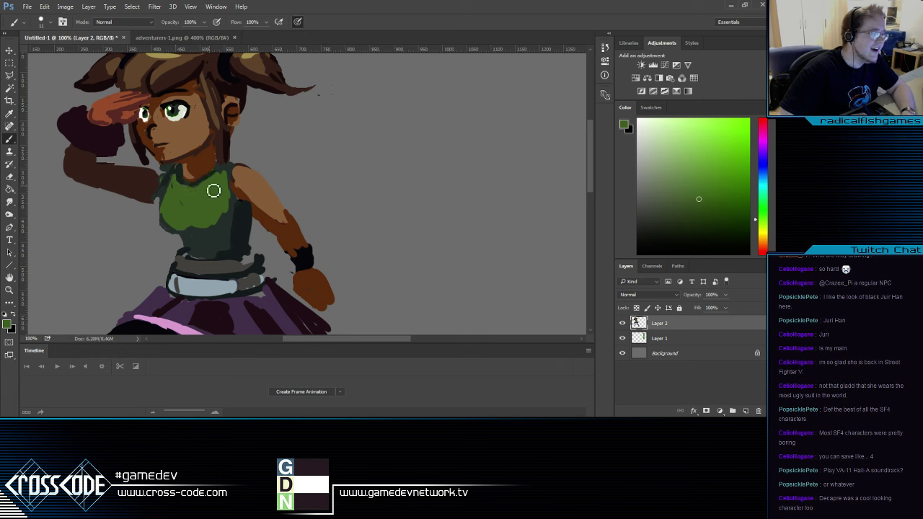
Build a raised collar around the base of the neck with sampled green, dark green and brown skin tones
alt+click(219, 171)
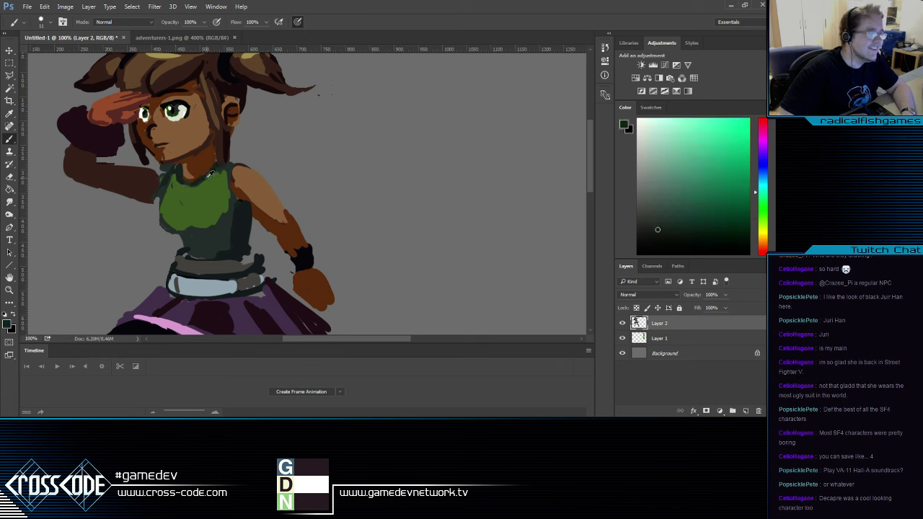
alt+click(200, 179)
alt+click(214, 165)
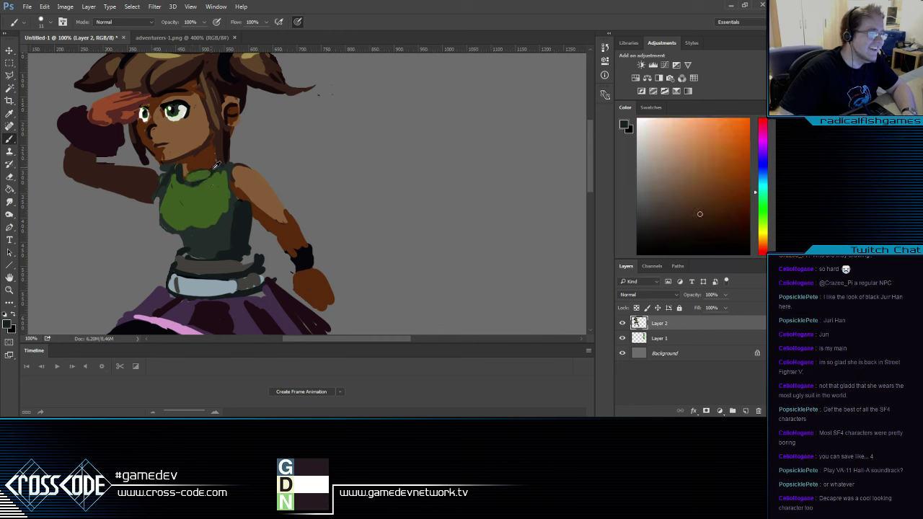
alt+click(195, 173)
alt+click(198, 160)
alt+click(191, 181)
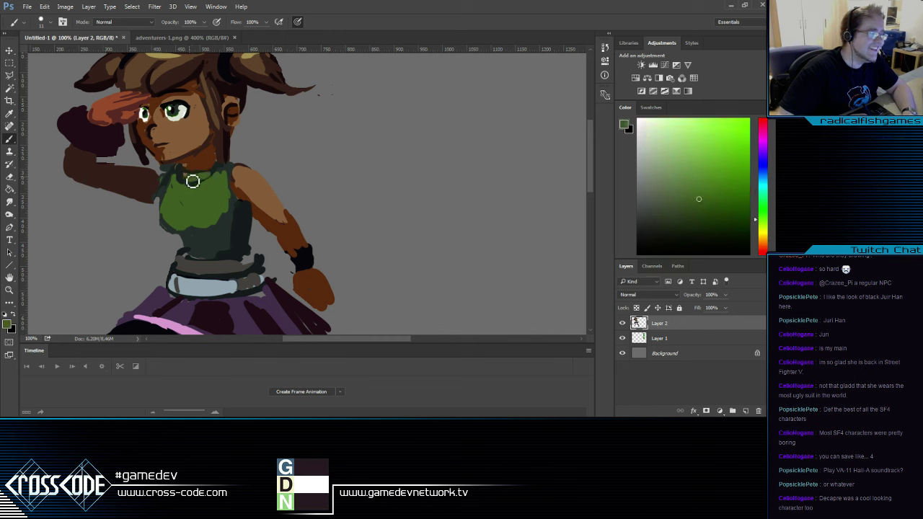
Reshape the collar's lower edge and its front fold with sampled dark green and green strokes
alt+click(183, 176)
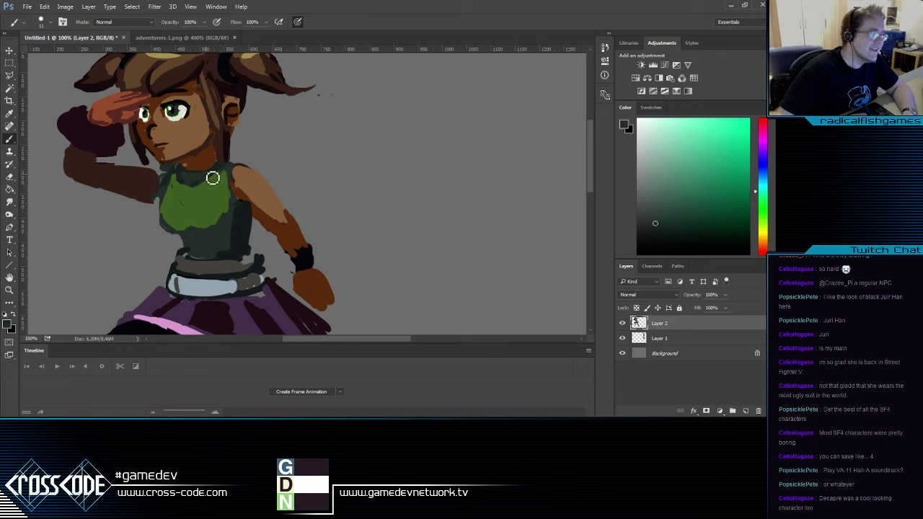
alt+click(199, 190)
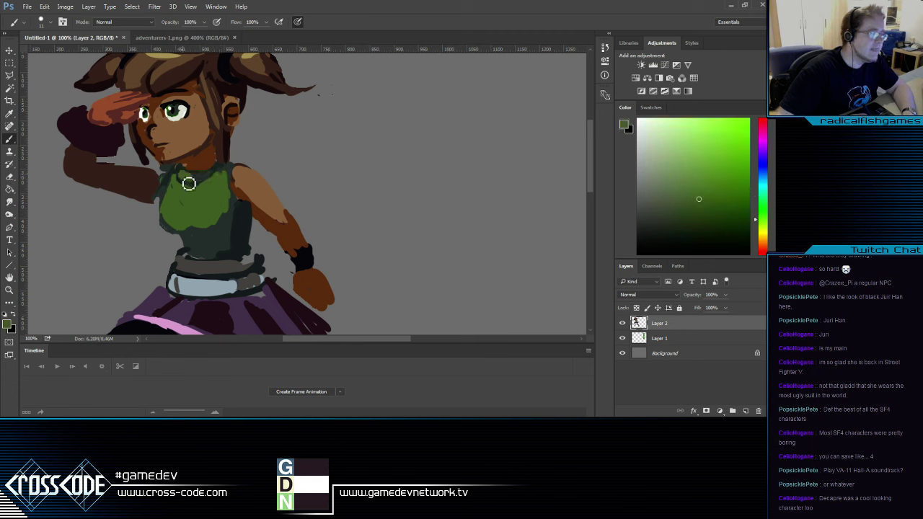
alt+click(186, 179)
alt+click(183, 177)
alt+click(200, 187)
Touch up the front of the face and redraw the mouth as a slight frown with sampled skin and dark tones
drag(221, 231, 226, 270)
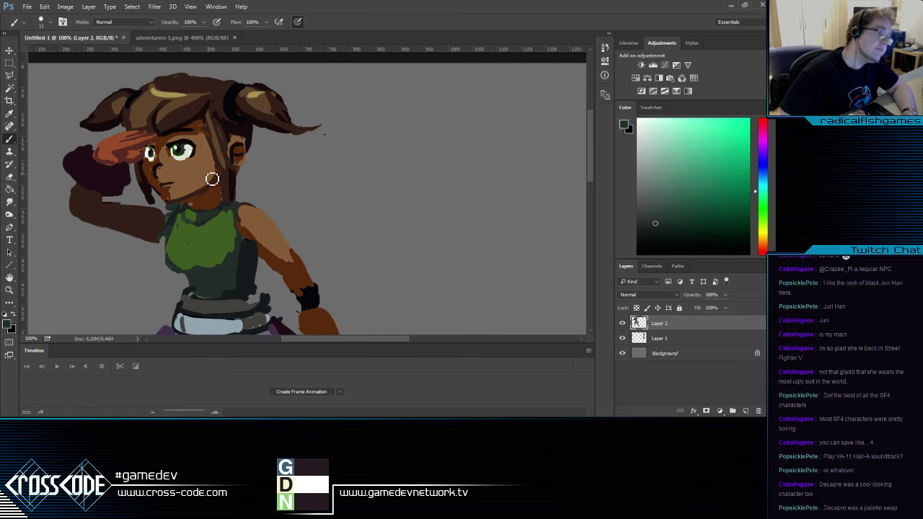
alt+click(187, 126)
alt+click(135, 121)
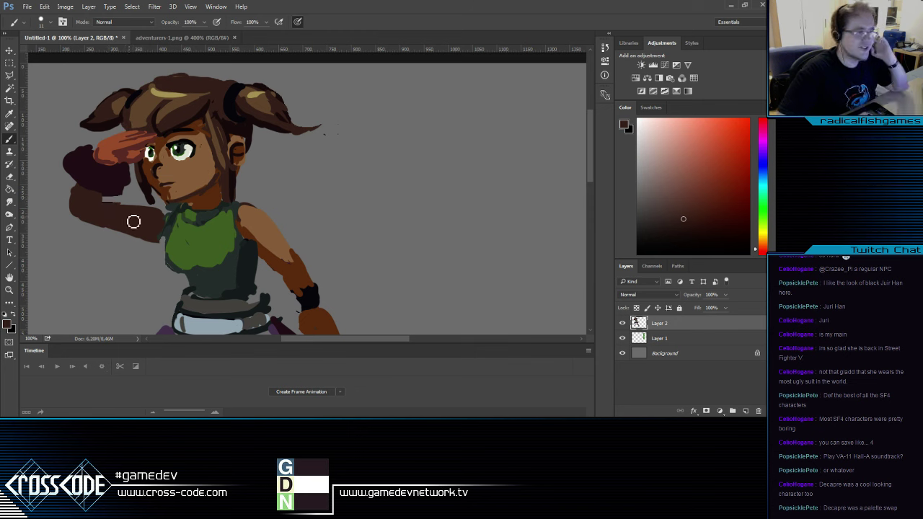
alt+click(155, 180)
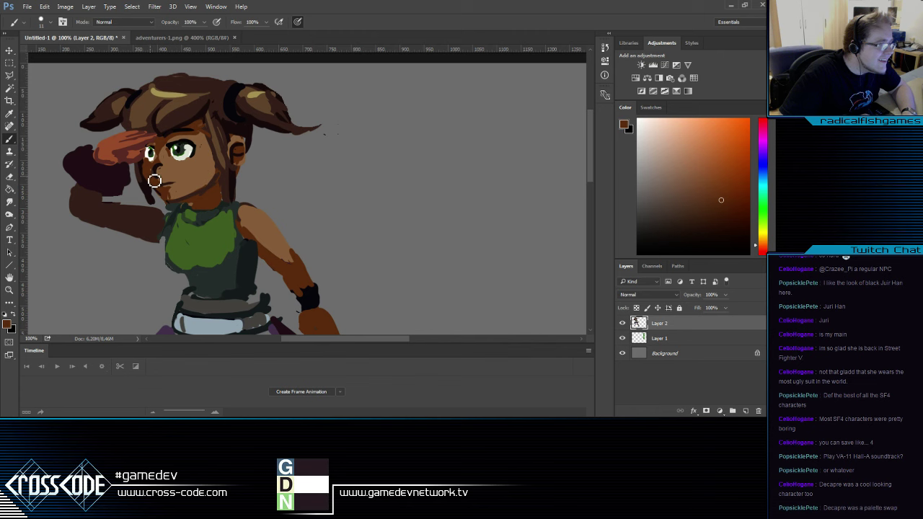
alt+click(148, 175)
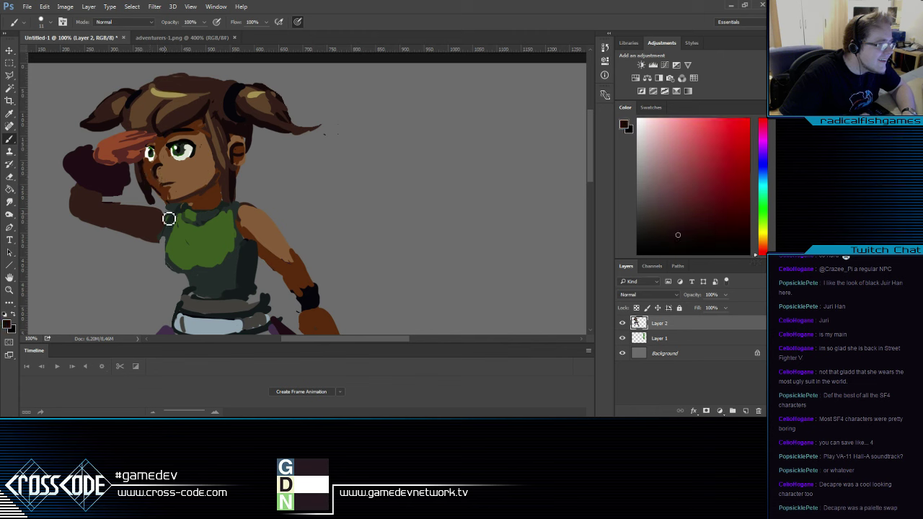
alt+click(171, 180)
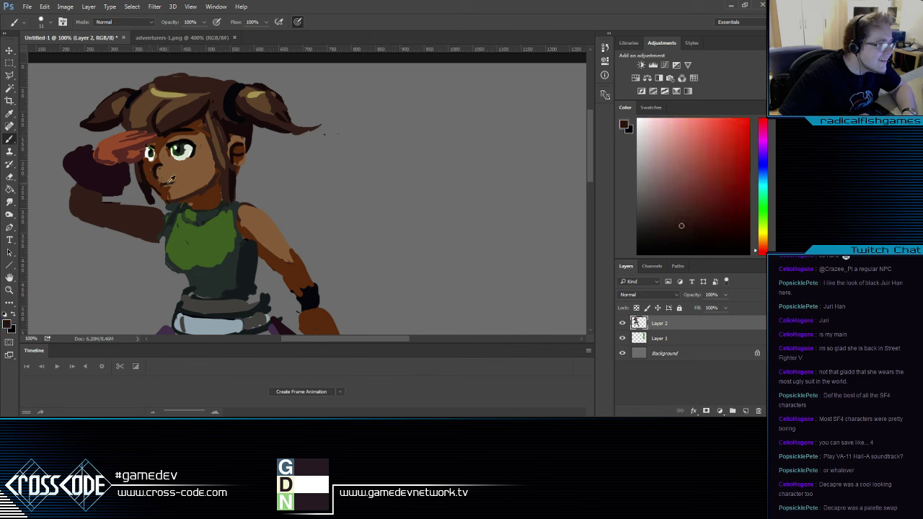
alt+click(174, 182)
alt+click(175, 149)
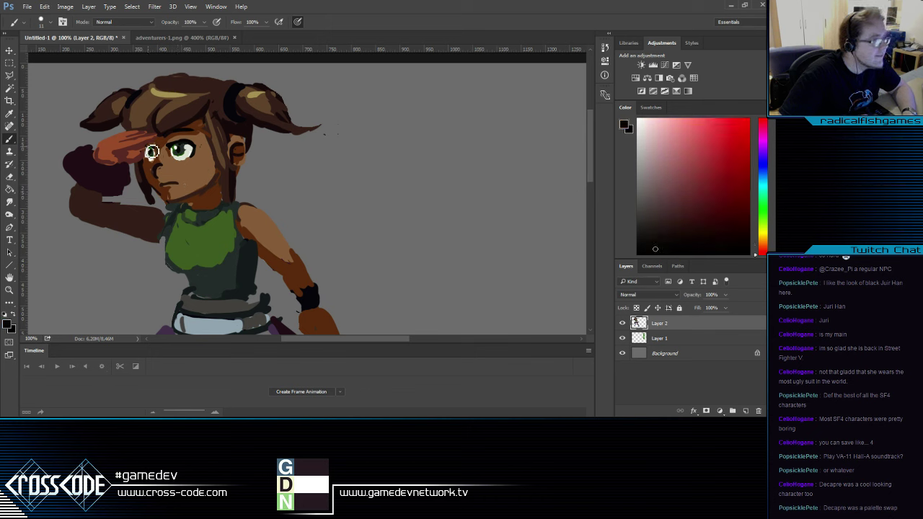
alt+click(141, 164)
Outline the chest's front edge in dark green and trim the waist's silhouette with the eraser
mouse_move(140, 161)
mouse_down()
mouse_move(149, 105)
mouse_move(140, 128)
mouse_move(155, 104)
mouse_up()
alt+click(156, 175)
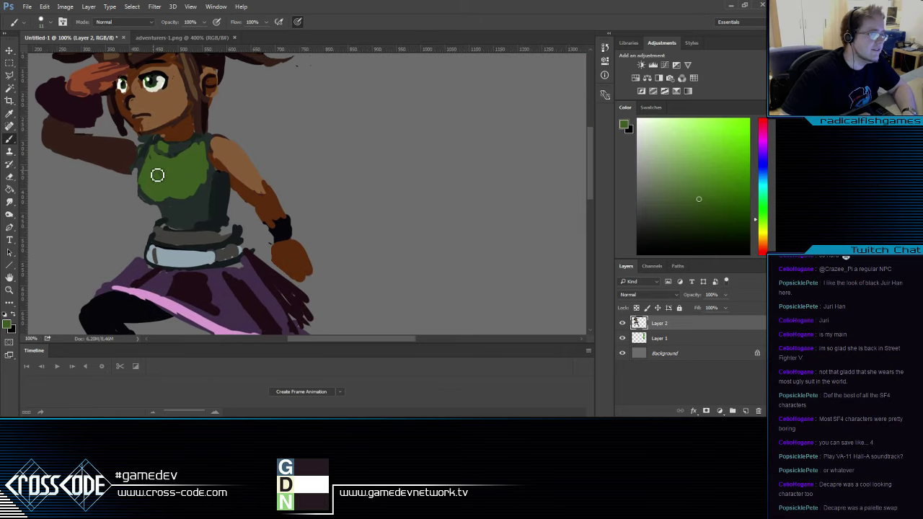
alt+click(151, 207)
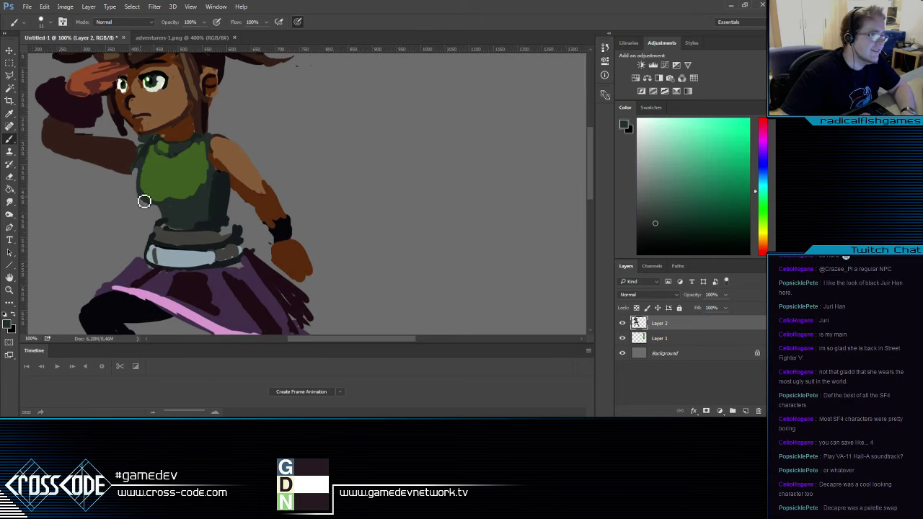
key(e)
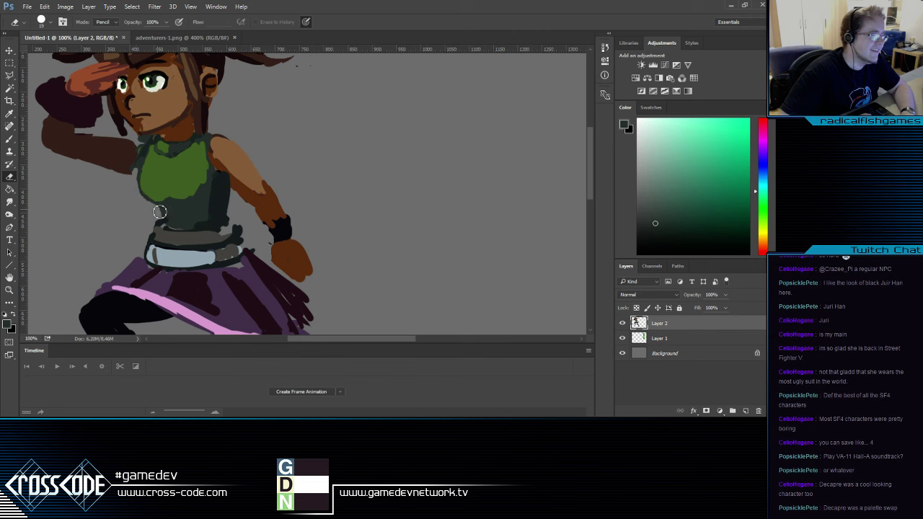
key(b)
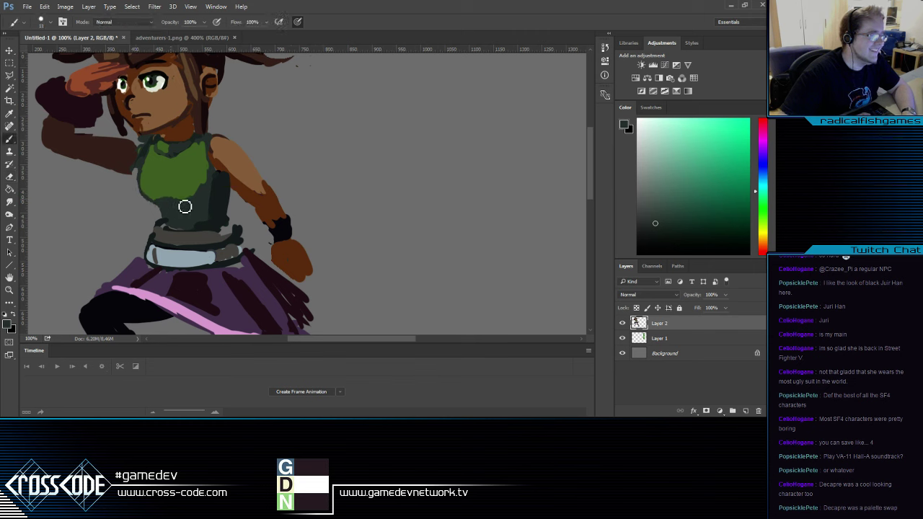
Clean up the join between the raised arm and the top with the eraser and sampled dark brown
alt+click(141, 155)
key(e)
key(b)
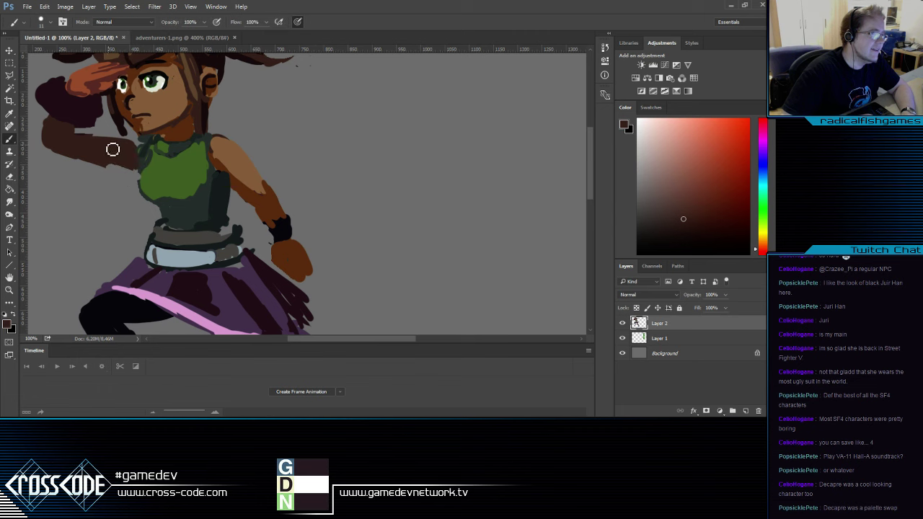
Slim the raised arm's elbow and trim the outer edge of the dark glove with the eraser
drag(134, 186, 201, 216)
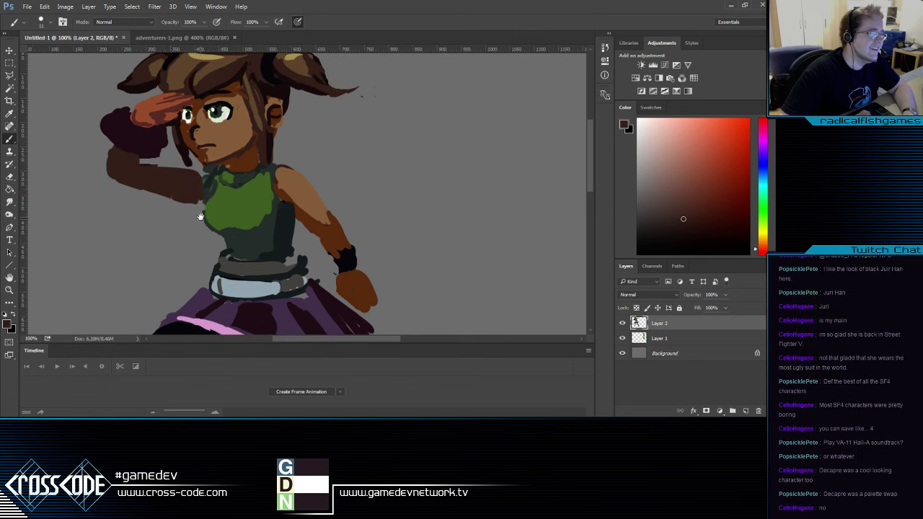
mouse_move(148, 173)
mouse_down()
mouse_move(109, 152)
mouse_move(108, 162)
mouse_move(115, 144)
mouse_up()
alt+click(124, 136)
key(e)
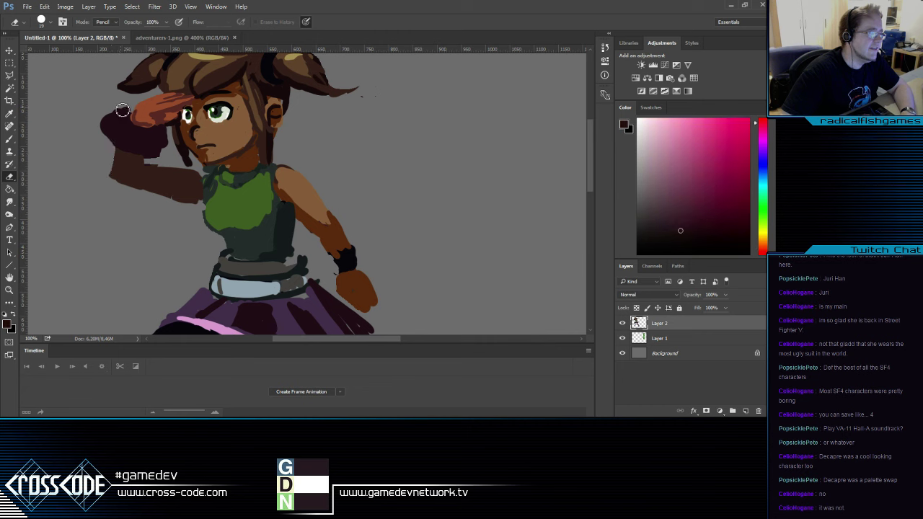
drag(123, 111, 108, 144)
key(ctrl+z)
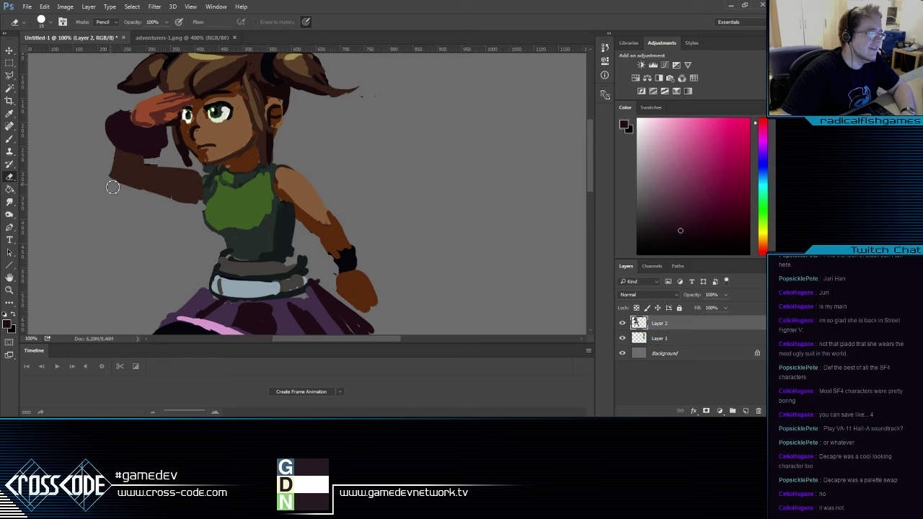
Paint a light skin highlight on the raised upper arm with a sprite colour and shade it with orange-brown
key(b)
mouse_move(212, 277)
mouse_down()
mouse_move(122, 173)
mouse_move(88, 187)
mouse_move(36, 148)
mouse_up()
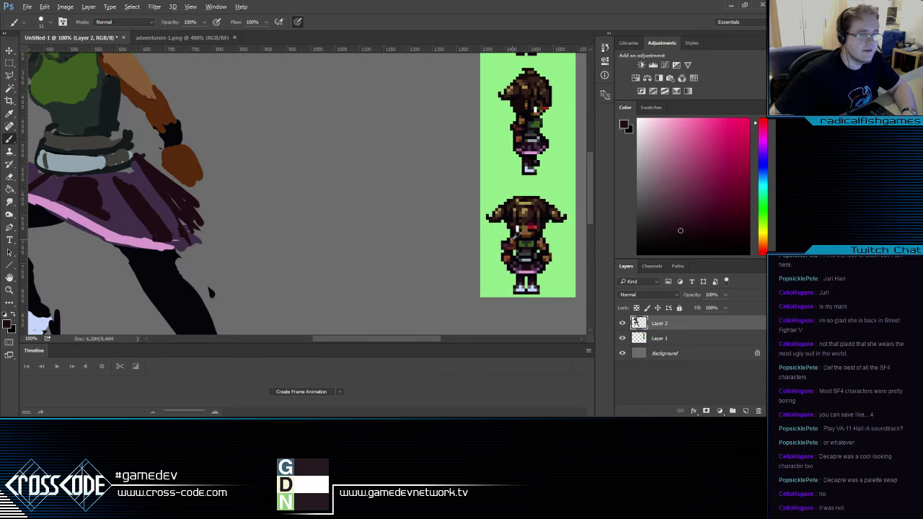
alt+click(515, 237)
drag(173, 130, 391, 229)
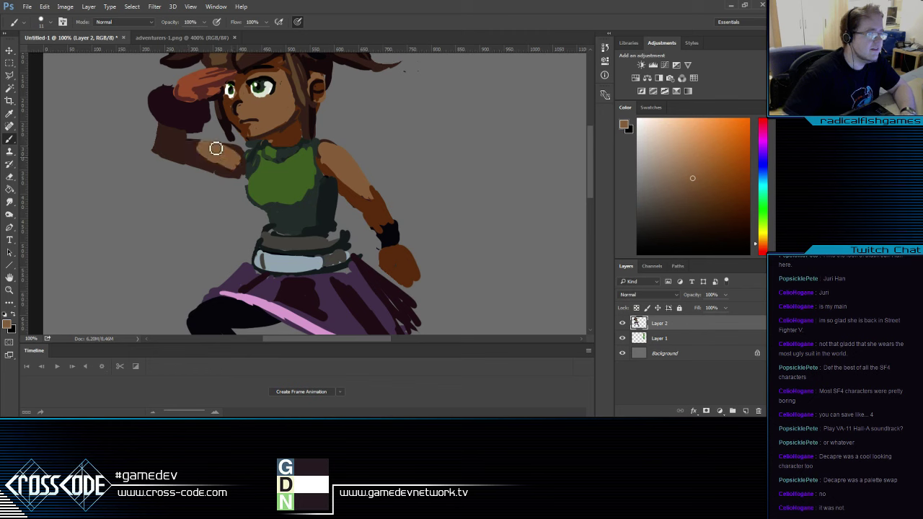
alt+click(202, 151)
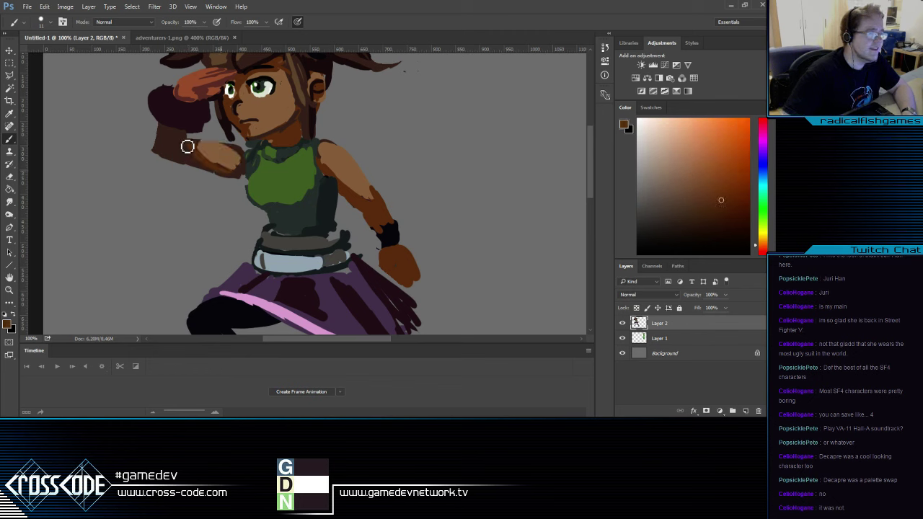
Add a sampled skin-tone highlight to the raised forearm below the glove and refine it with dark brown
alt+click(216, 149)
drag(170, 133, 171, 137)
alt+click(176, 143)
scroll(194, 130, up, 1)
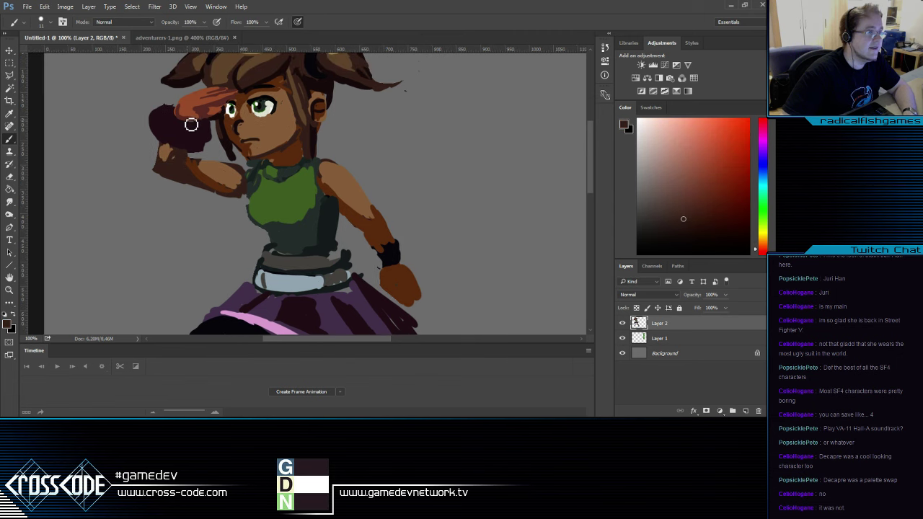
Touch up the saluting hand's edge with sampled maroon and orange-brown, and the face with sampled brown and skin tone
alt+click(205, 110)
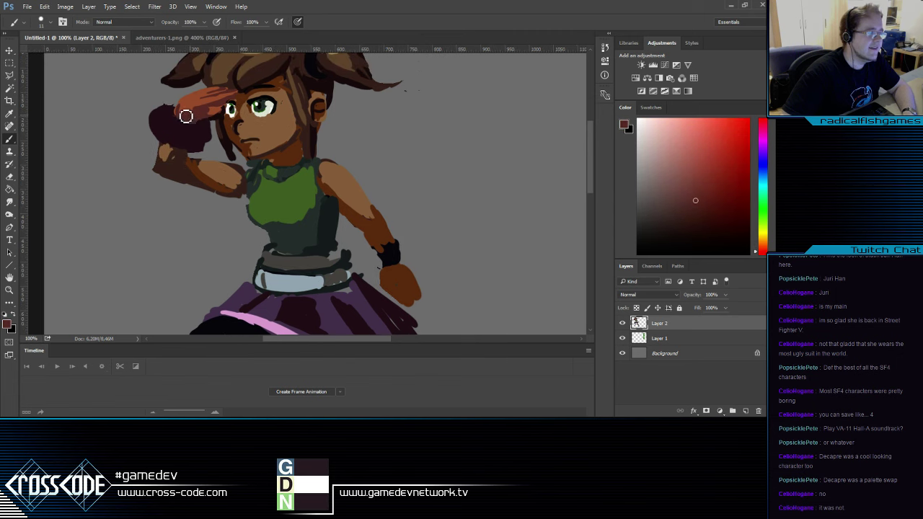
alt+click(190, 115)
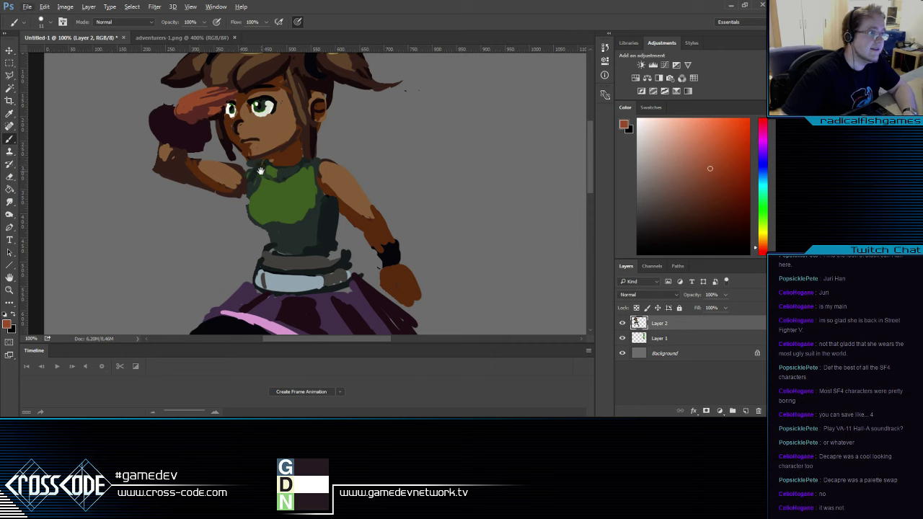
drag(259, 165, 202, 191)
alt+click(183, 155)
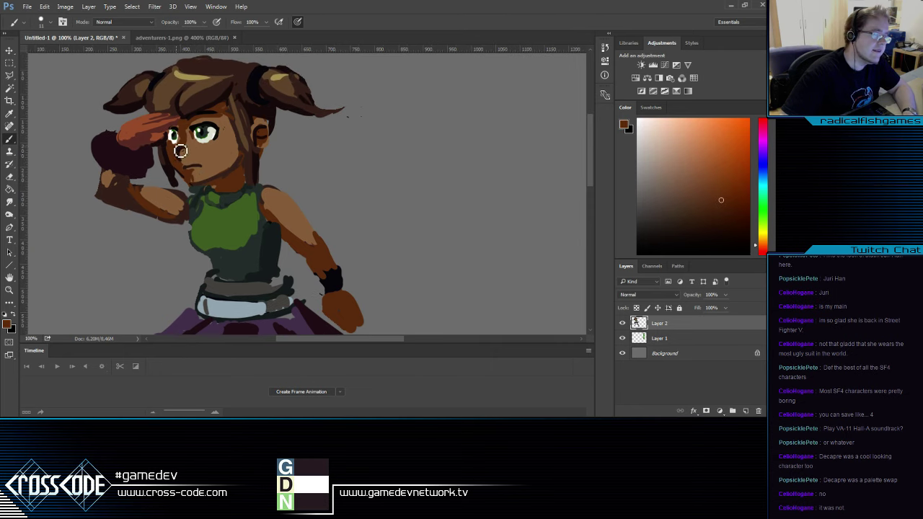
alt+click(221, 124)
drag(218, 180, 199, 160)
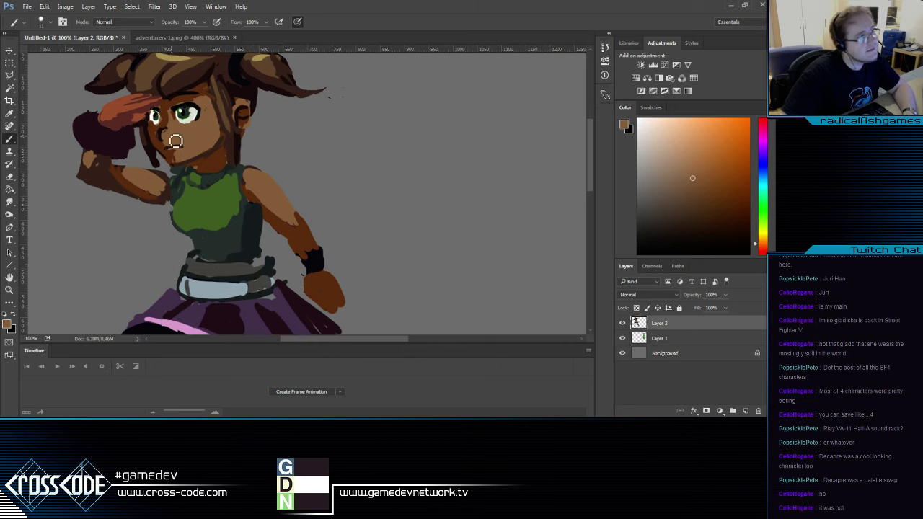
Rework the far eye and its surroundings with sampled browns, dark and bright green, near-black and white
alt+click(166, 121)
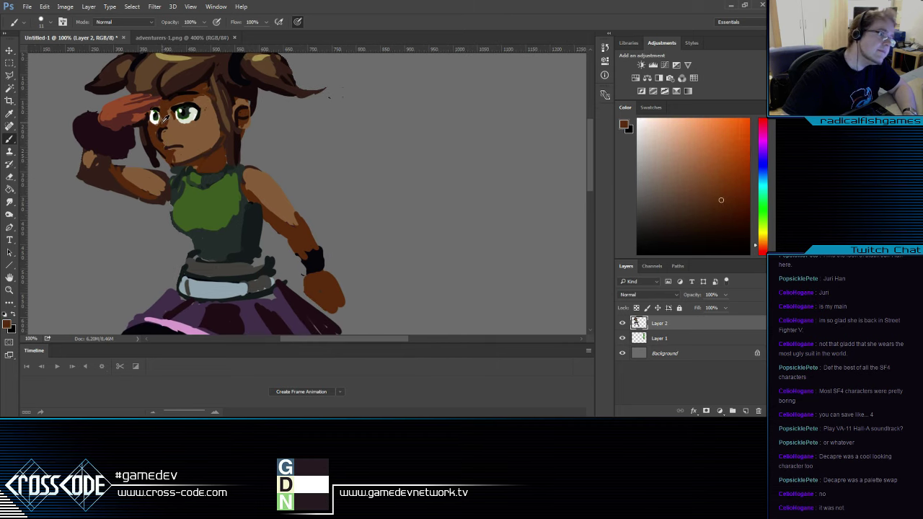
alt+click(160, 120)
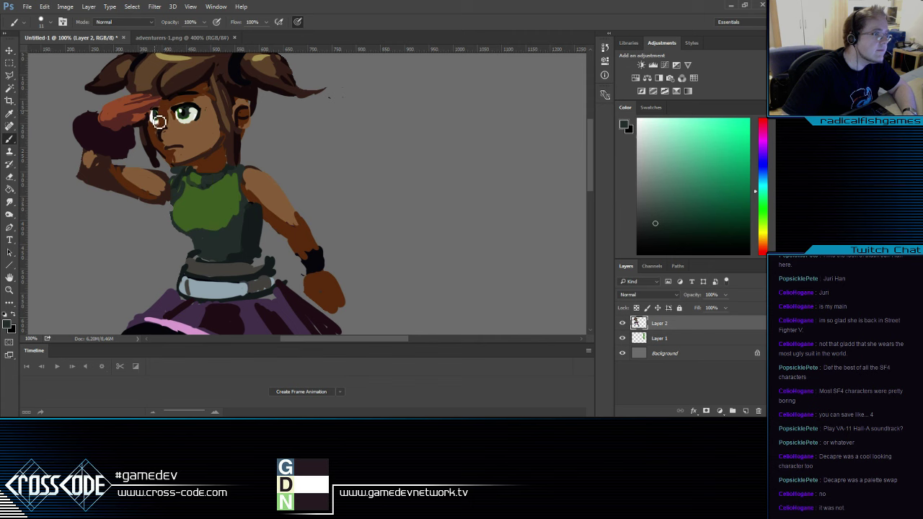
alt+click(159, 119)
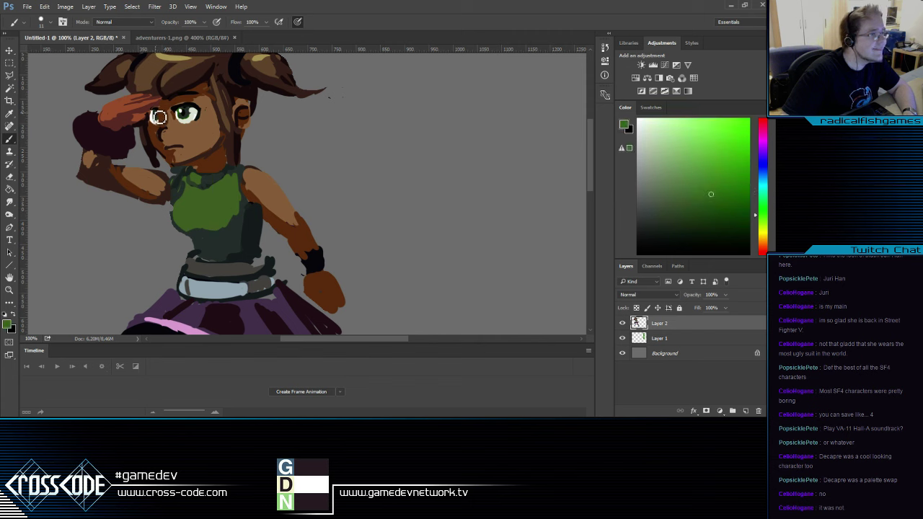
alt+click(163, 121)
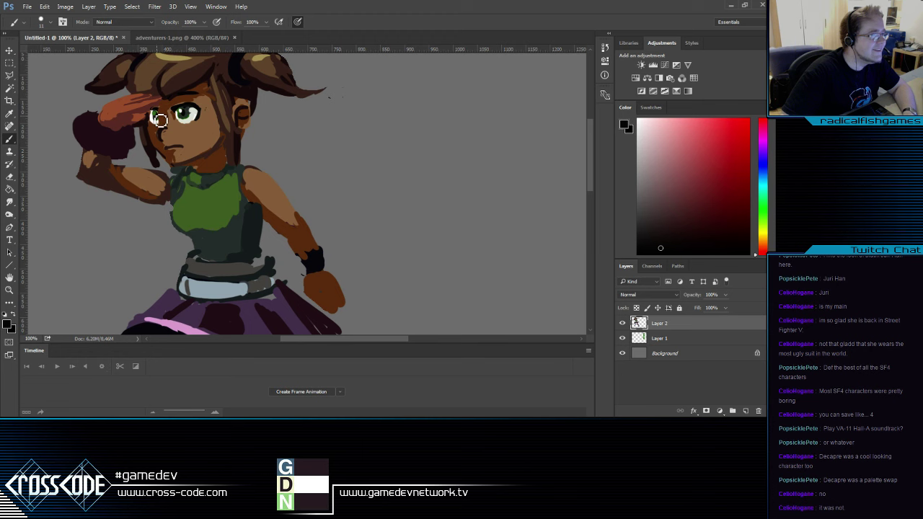
mouse_move(172, 179)
mouse_down()
mouse_move(165, 153)
mouse_move(177, 181)
mouse_up()
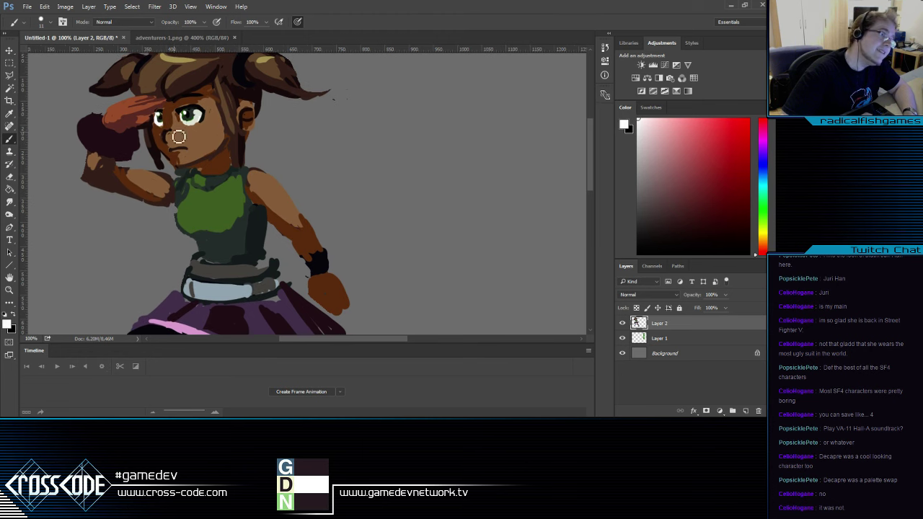
alt+click(165, 116)
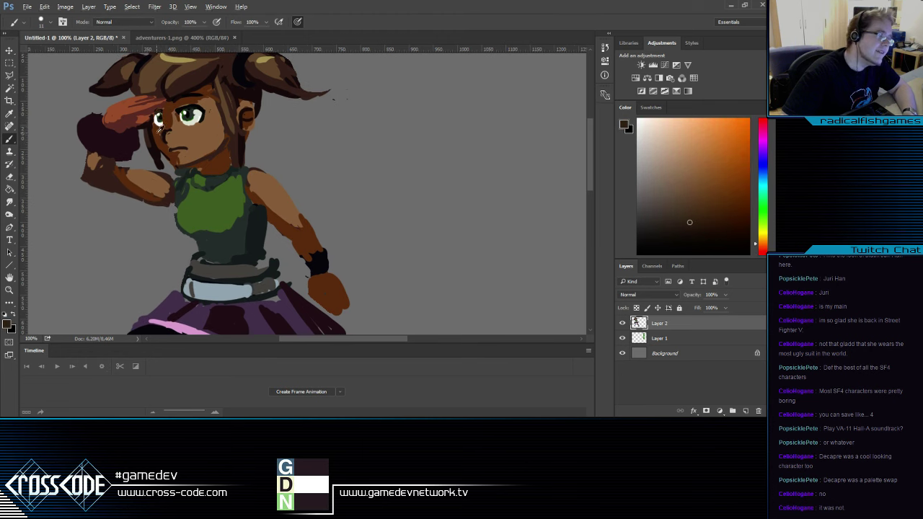
alt+click(159, 123)
mouse_move(186, 182)
mouse_down()
mouse_move(157, 213)
mouse_move(137, 207)
mouse_move(150, 143)
mouse_move(171, 156)
mouse_up()
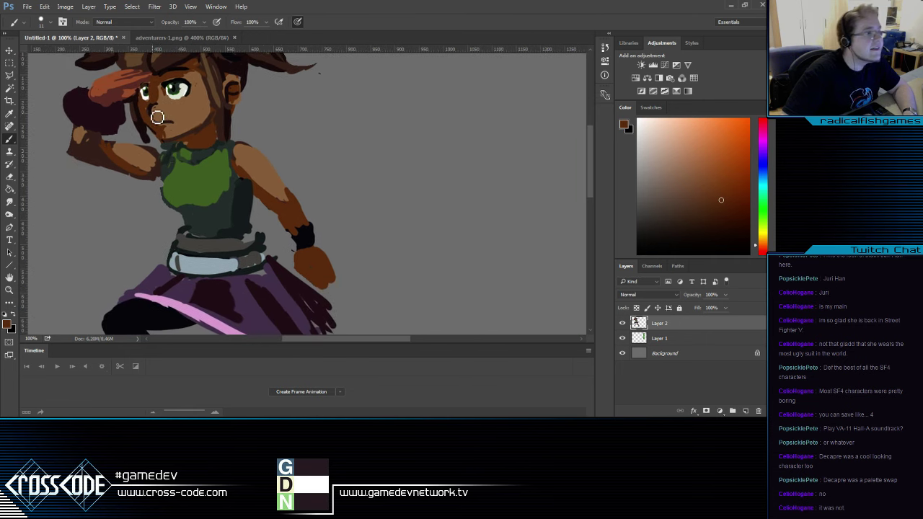
Refine the nose and mouth area with sampled brown and skin tone, and touch up the far eye with white
alt+click(151, 106)
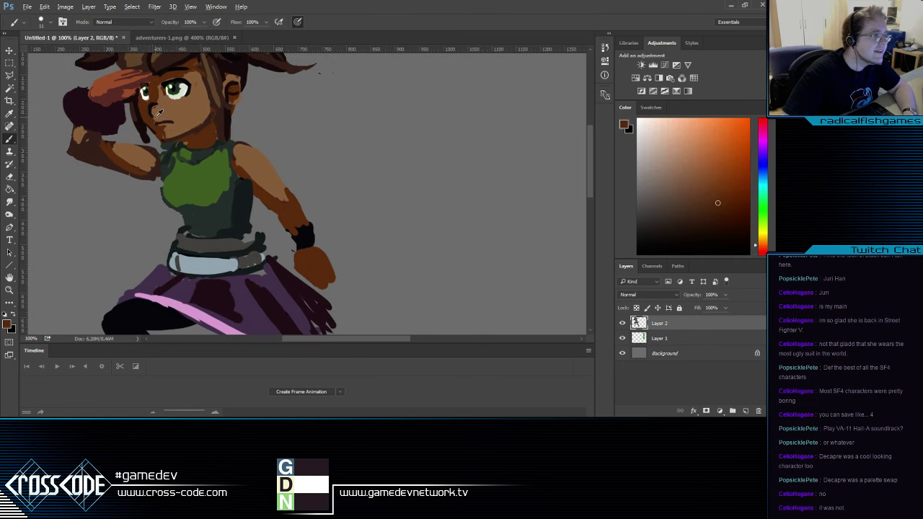
alt+click(157, 115)
drag(161, 175, 177, 194)
alt+click(180, 130)
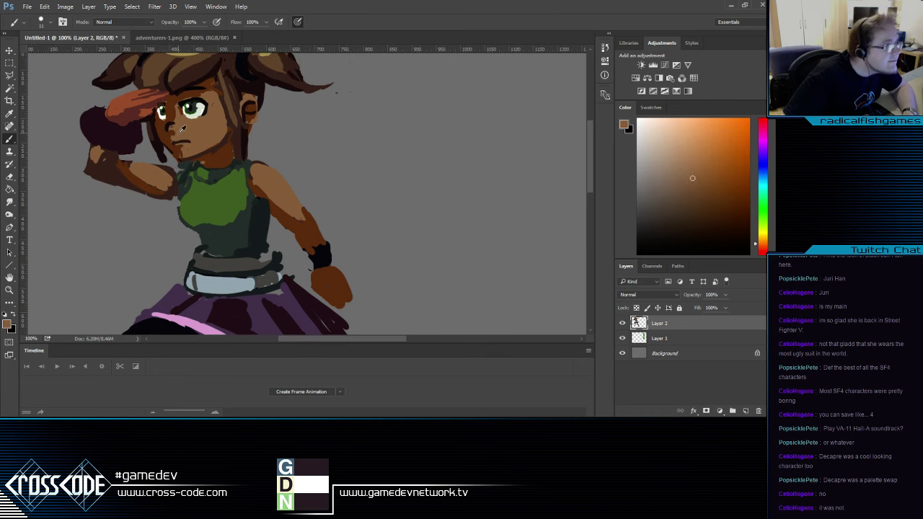
drag(180, 182, 171, 228)
alt+click(152, 159)
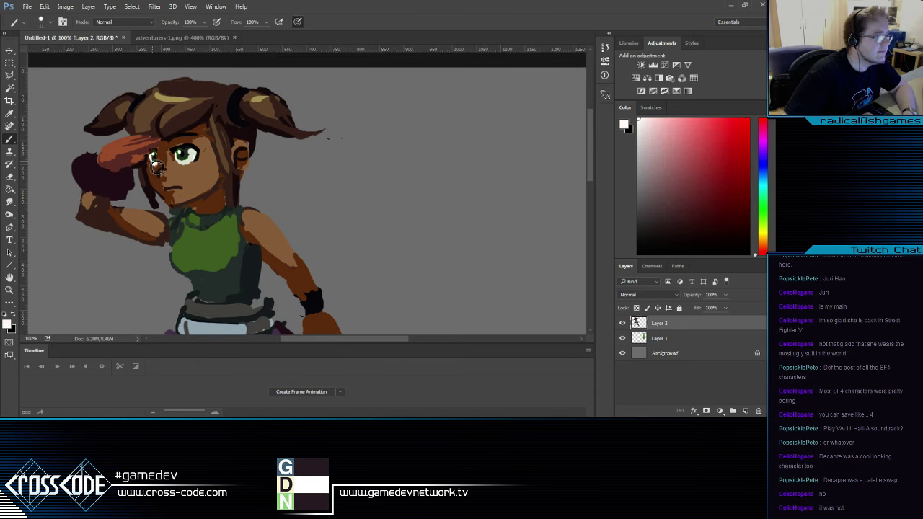
drag(156, 166, 140, 139)
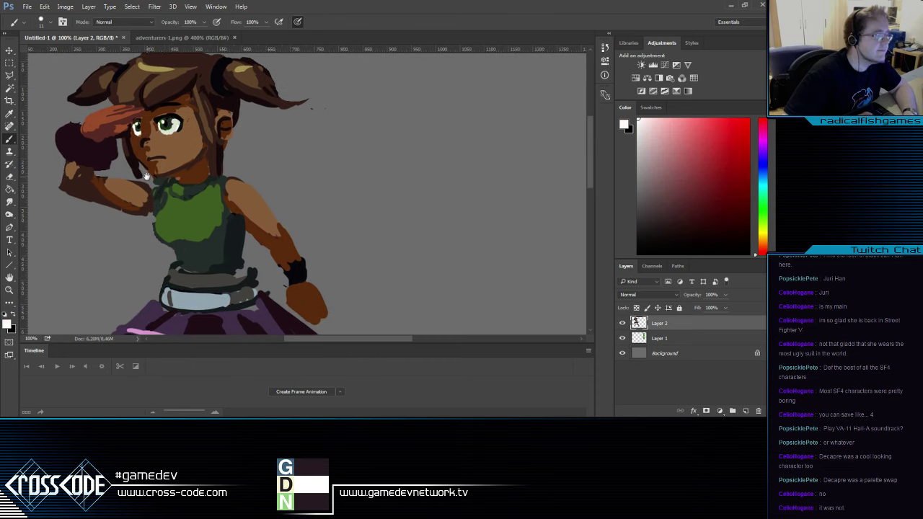
Deepen the fringe and the hair strands framing the face with sampled near-black and browns
alt+click(218, 155)
drag(186, 209, 215, 223)
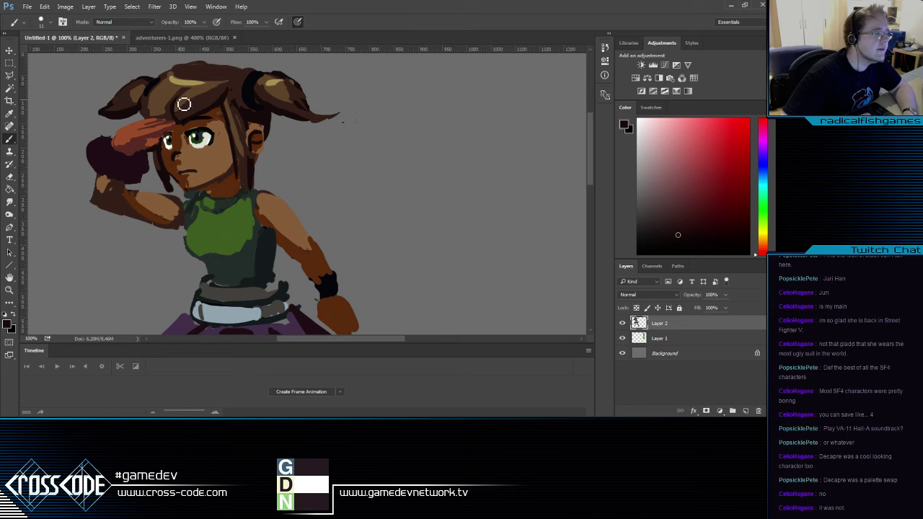
alt+click(187, 106)
alt+click(203, 91)
mouse_move(188, 117)
mouse_down()
mouse_move(209, 98)
mouse_move(160, 117)
mouse_up()
alt+click(169, 114)
drag(170, 211, 150, 154)
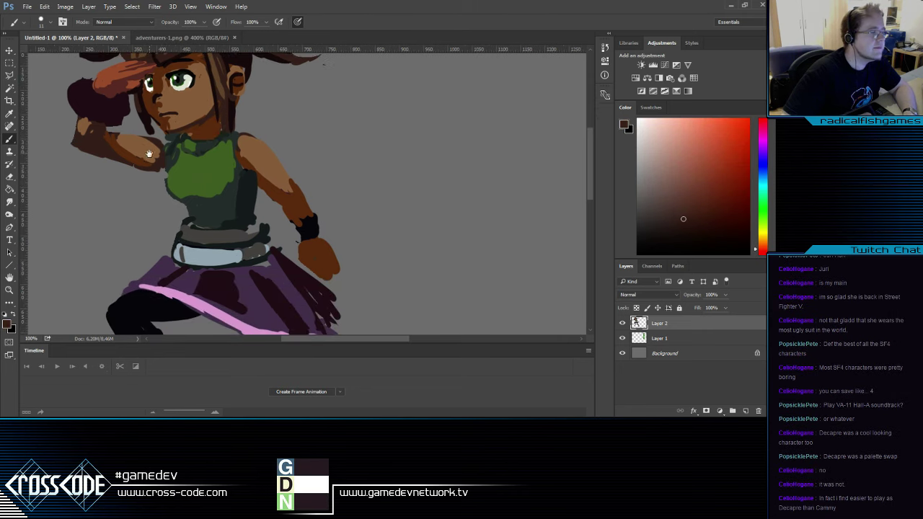
Shade the raised glove's outer edge with the near-black sampled from the leg
alt+click(148, 326)
drag(131, 222, 158, 263)
drag(105, 138, 129, 160)
Paint dark purple mid-tones on the raised glove with a colour sampled from the front-view sprite
scroll(231, 241, right, 6)
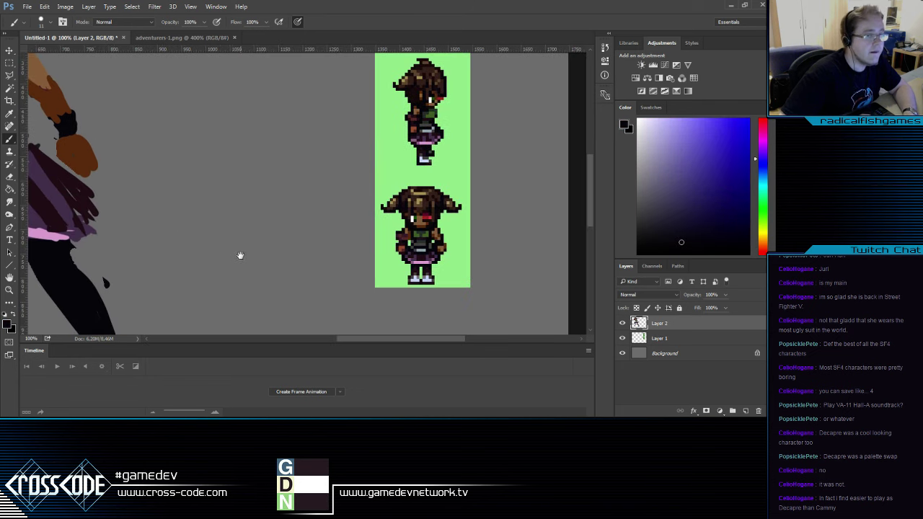
alt+click(408, 236)
drag(137, 203, 214, 238)
drag(88, 124, 115, 151)
drag(251, 236, 294, 258)
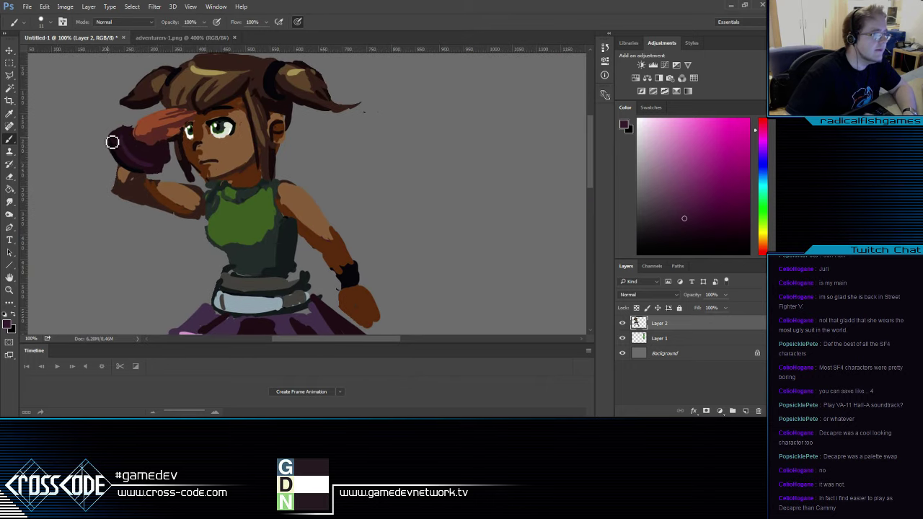
mouse_move(127, 142)
mouse_down()
mouse_move(152, 165)
mouse_move(122, 129)
mouse_move(164, 162)
mouse_up()
Add maroon highlights to the raised glove with a colour sampled from the front-view sprite
scroll(173, 159, right, 8)
scroll(173, 159, down, 4)
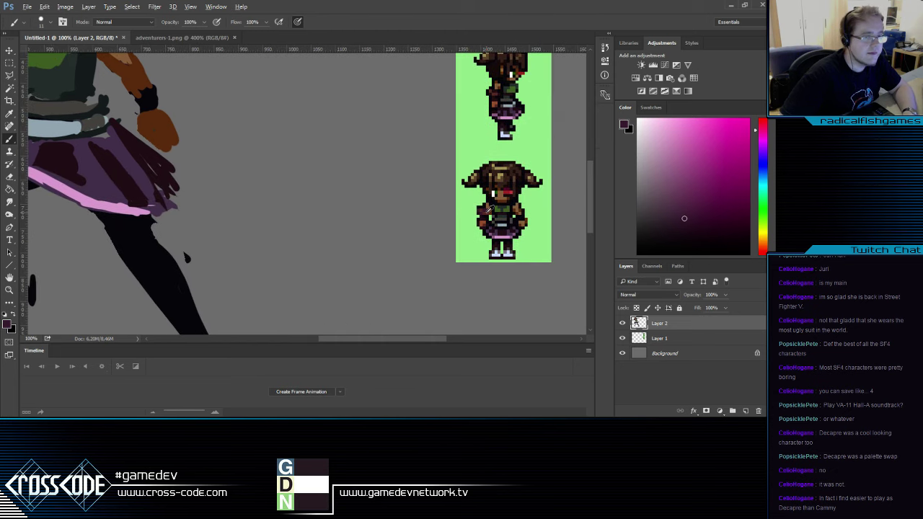
alt+click(490, 210)
scroll(180, 173, left, 8)
scroll(180, 173, up, 4)
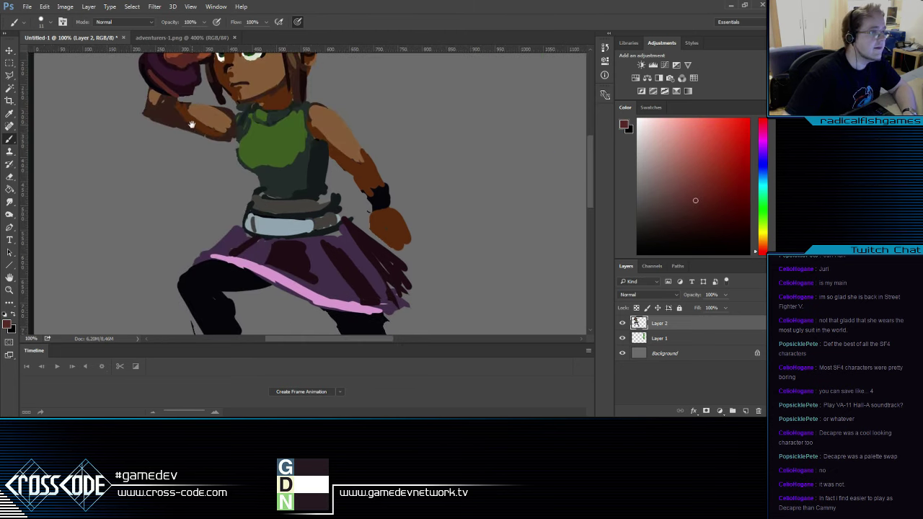
scroll(192, 125, up, 4)
mouse_move(181, 140)
mouse_down()
mouse_move(191, 154)
mouse_move(177, 141)
mouse_up()
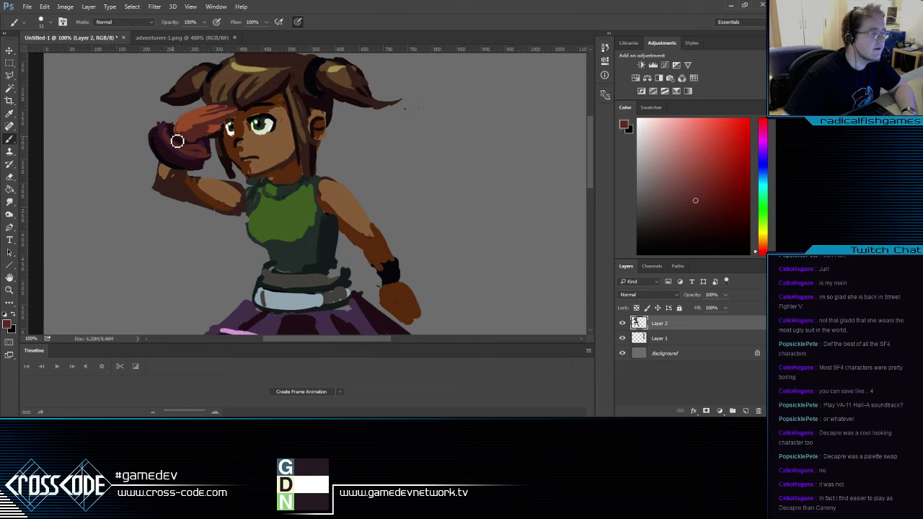
Compare the raised glove with the sprites and blend its maroon highlights using dark purple sampled from the glove
scroll(166, 151, right, 8)
scroll(166, 152, down, 4)
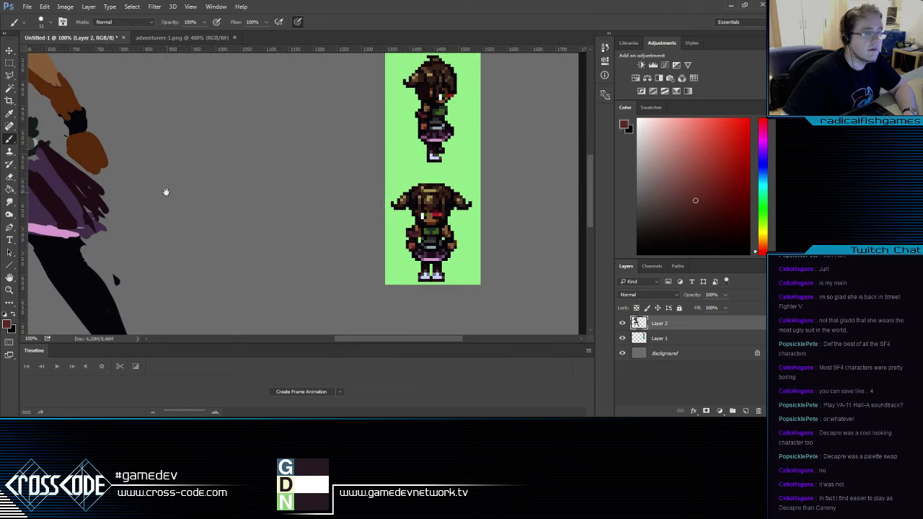
scroll(180, 196, left, 8)
scroll(185, 200, up, 4)
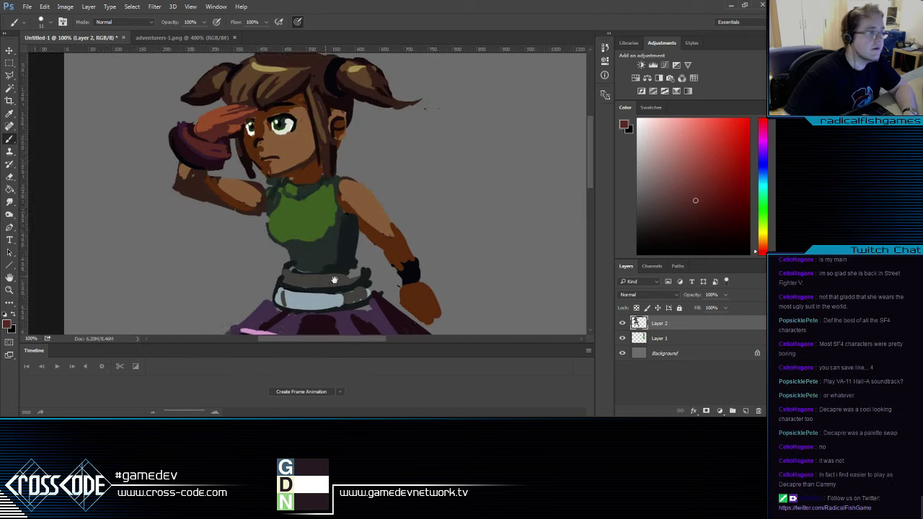
drag(230, 160, 235, 159)
alt+click(209, 160)
drag(185, 140, 224, 170)
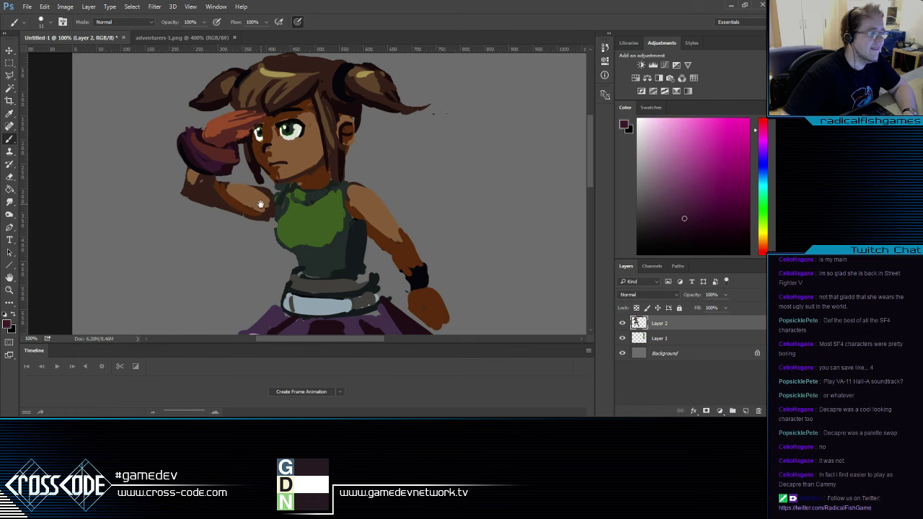
Clean up the jawline and the neck shadow with sampled dark brown and orange-brown
drag(266, 210, 212, 173)
alt+click(229, 133)
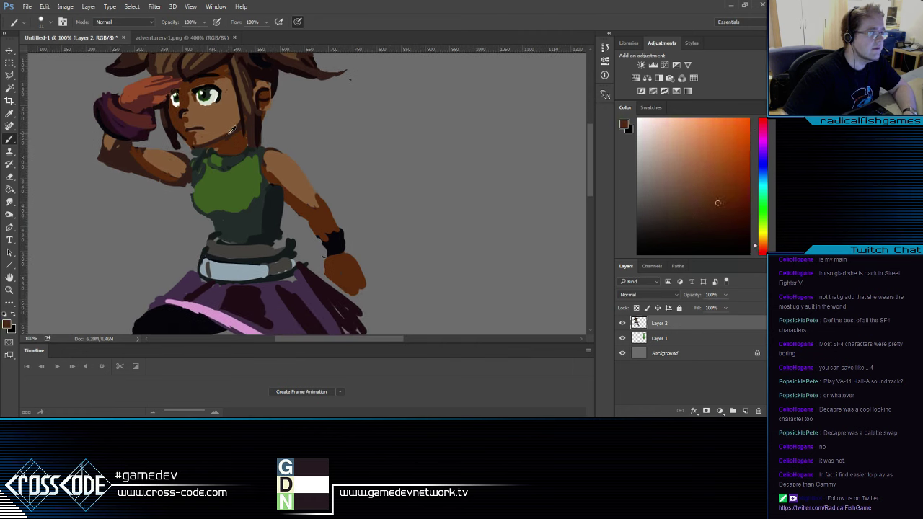
alt+click(240, 138)
mouse_move(242, 139)
mouse_down()
mouse_move(250, 150)
mouse_move(249, 112)
mouse_move(249, 146)
mouse_up()
Add sampled brown and blonde highlights to the fringe, and sample near-black for the hair strand beside the neck
alt+click(259, 133)
alt+click(253, 101)
mouse_move(253, 105)
mouse_down()
mouse_move(264, 192)
mouse_move(253, 211)
mouse_up()
alt+click(260, 158)
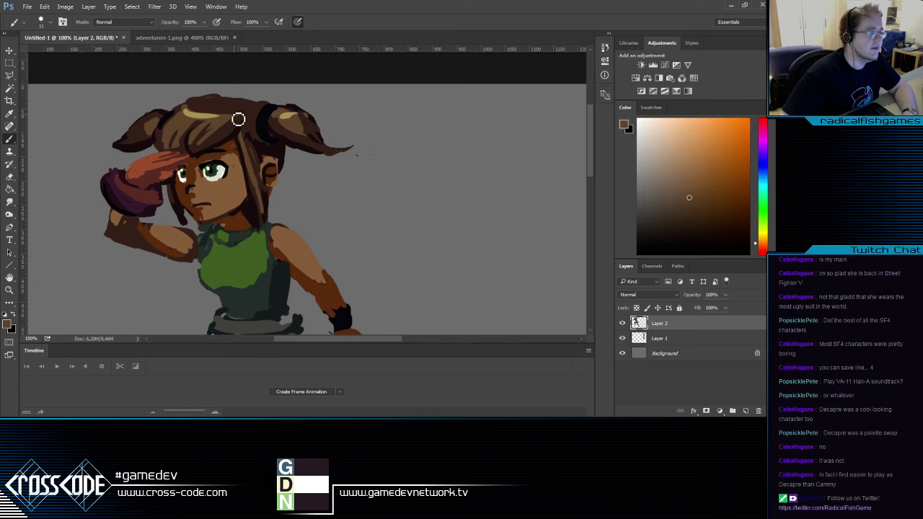
alt+click(205, 111)
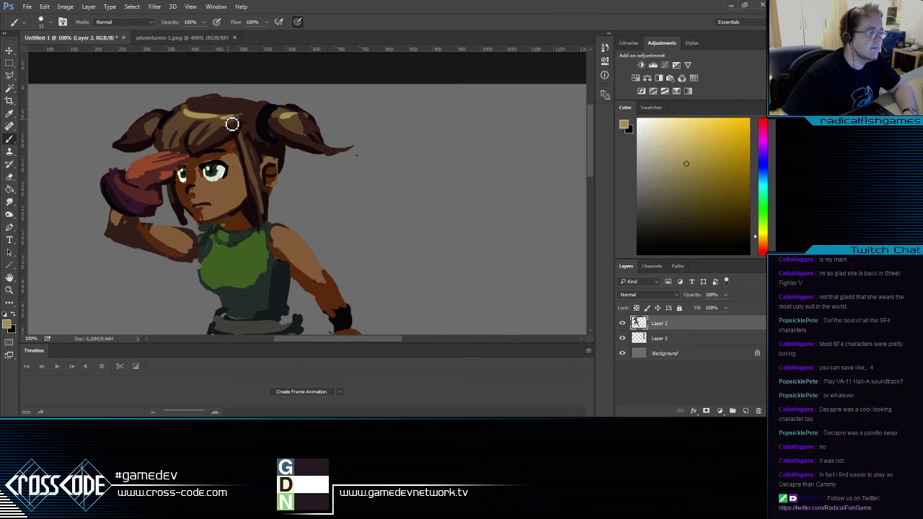
scroll(260, 123, down, 3)
alt+click(274, 148)
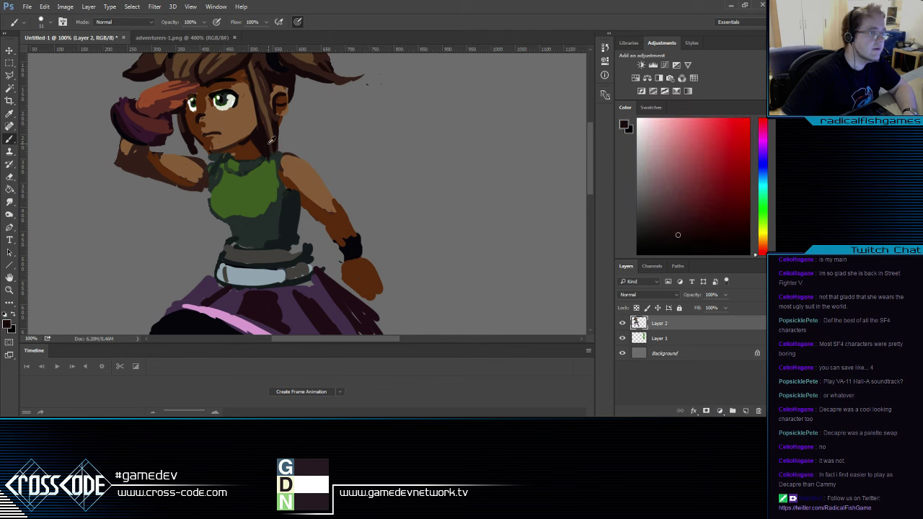
Touch up the hanging hair strand beside the ear with dark browns sampled from the hair
scroll(249, 217, up, 2)
alt+click(254, 125)
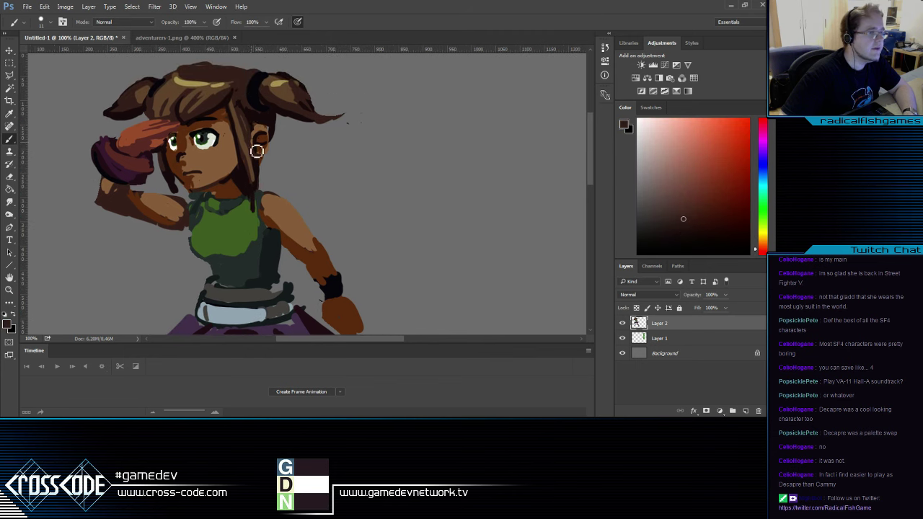
alt+click(253, 126)
mouse_move(256, 165)
mouse_down()
mouse_move(254, 139)
mouse_move(254, 167)
mouse_up()
drag(255, 235, 231, 207)
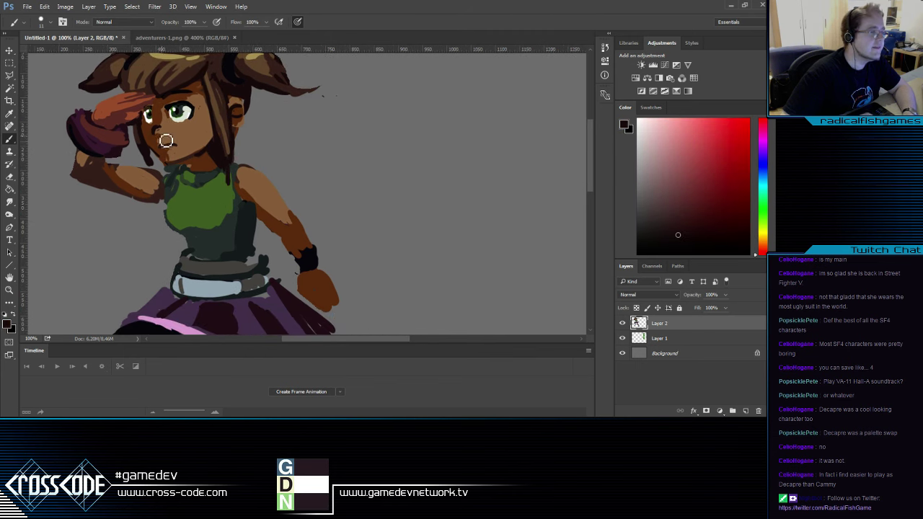
Paint dark brown shadow where the raised arm meets the top, and clean up its edge with the Eraser
alt+click(161, 203)
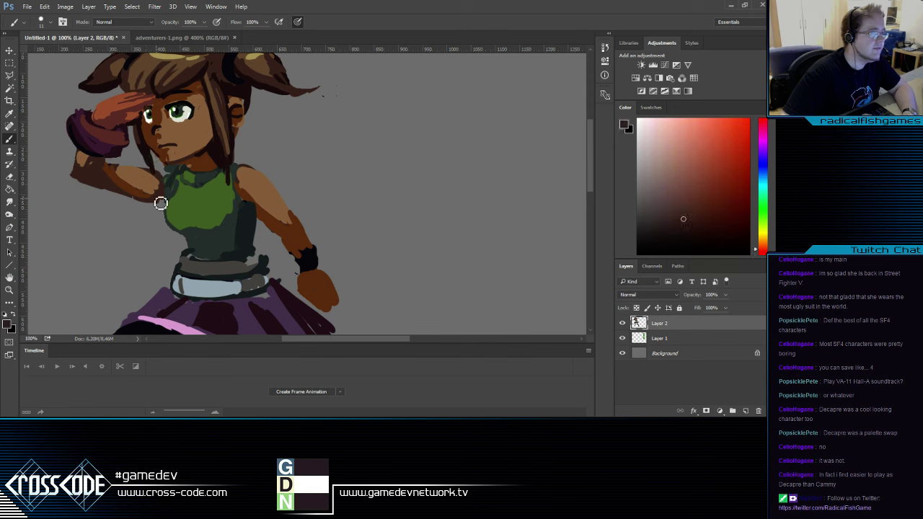
key(e)
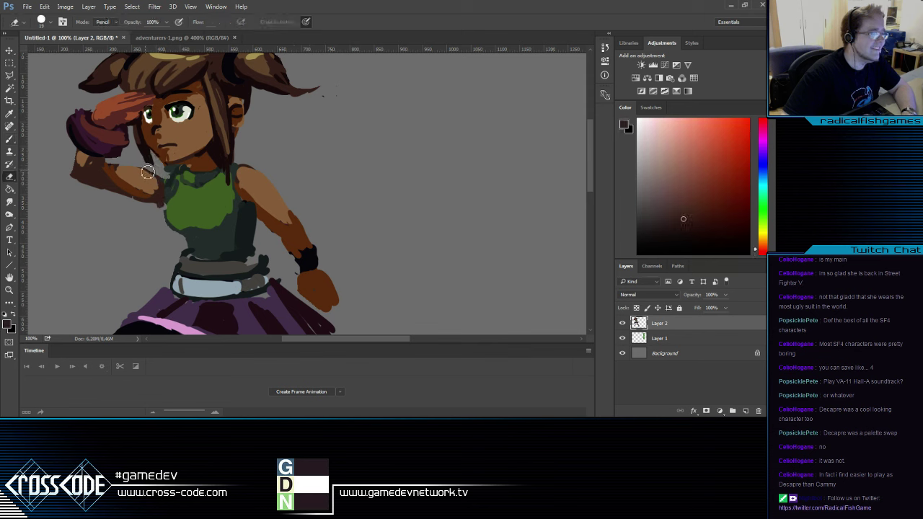
key(b)
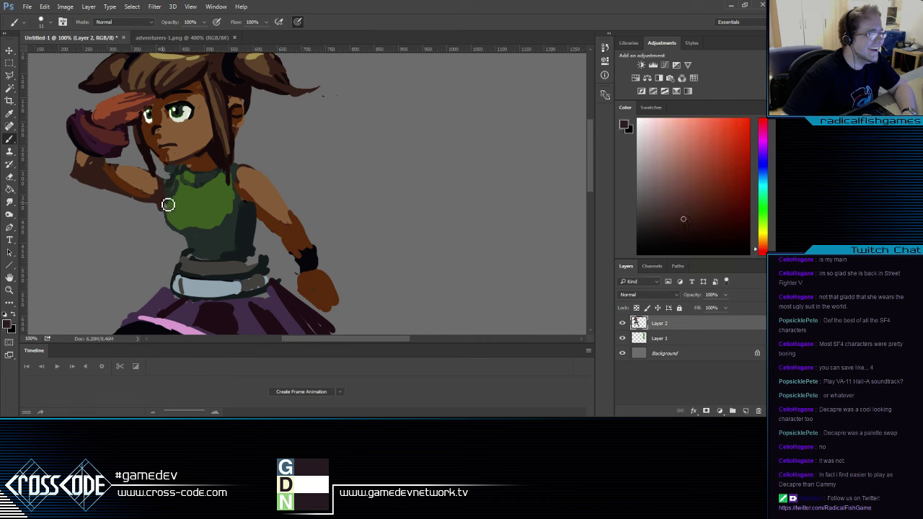
key(e)
key(b)
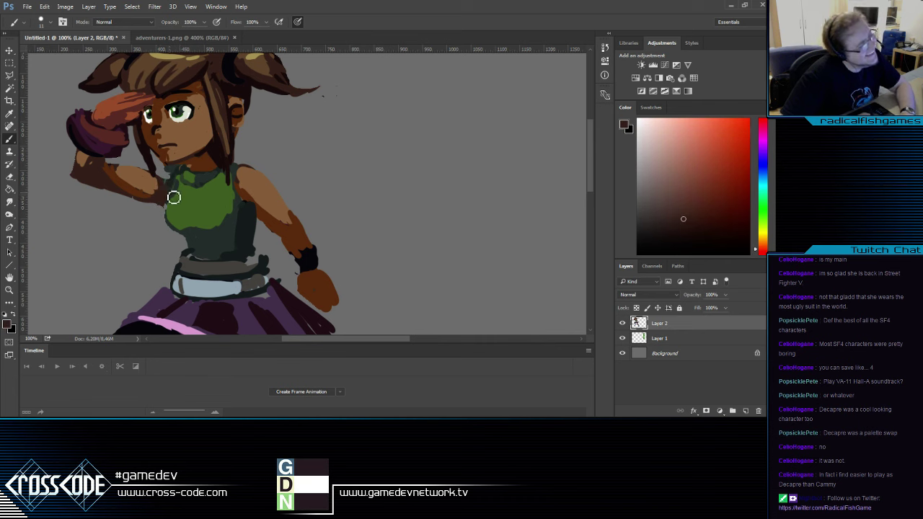
alt+click(174, 201)
alt+click(168, 186)
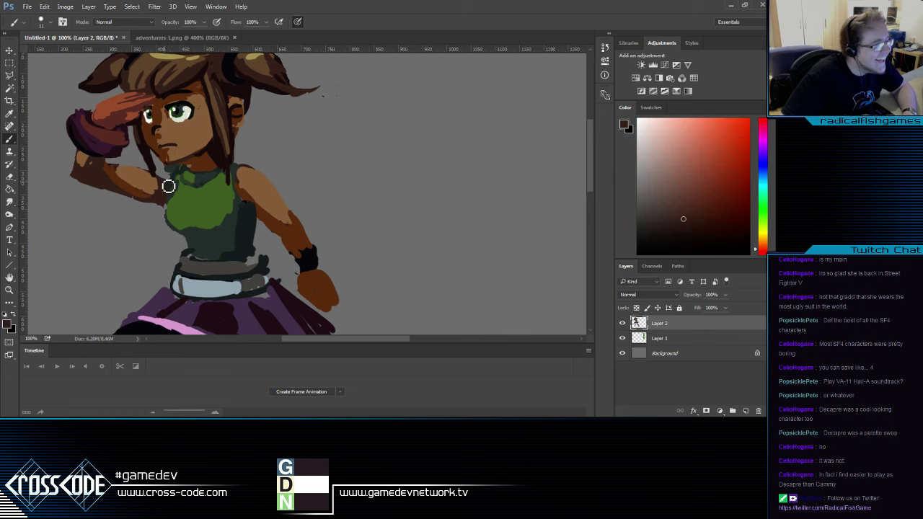
Paint a near-black armhole trim on the top around the shoulder of the lowered arm
alt+click(173, 181)
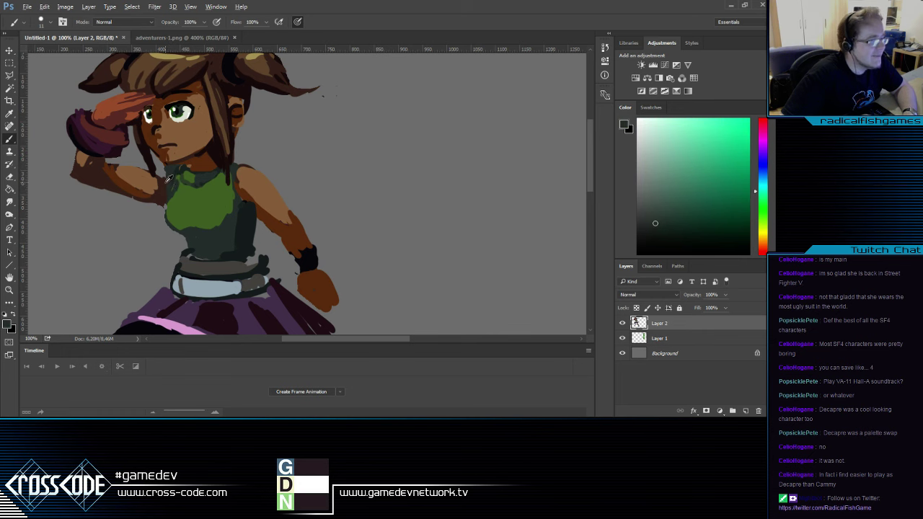
alt+click(245, 206)
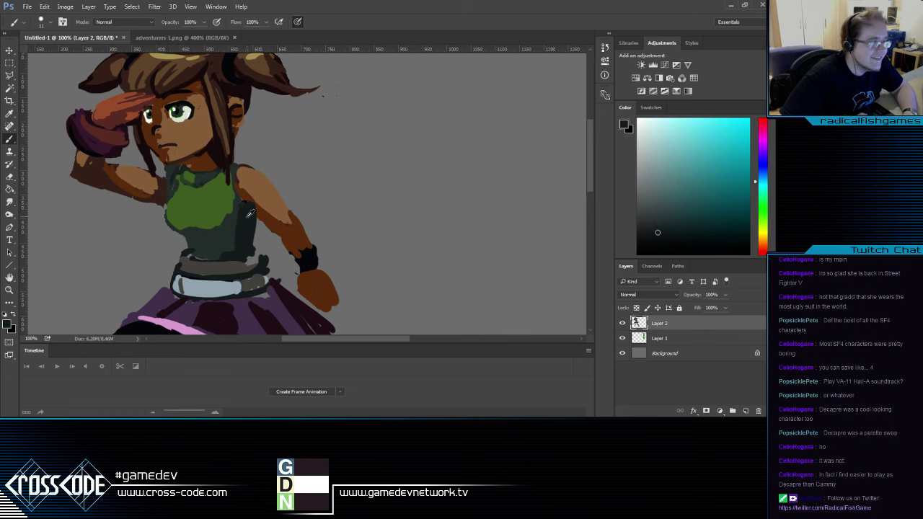
drag(316, 270, 192, 210)
drag(137, 217, 382, 318)
mouse_move(239, 260)
mouse_down()
mouse_move(223, 223)
mouse_move(266, 213)
mouse_move(268, 236)
mouse_up()
alt+click(264, 230)
mouse_move(215, 192)
mouse_down()
mouse_move(209, 164)
mouse_move(222, 155)
mouse_move(211, 174)
mouse_move(225, 159)
mouse_move(213, 185)
mouse_up()
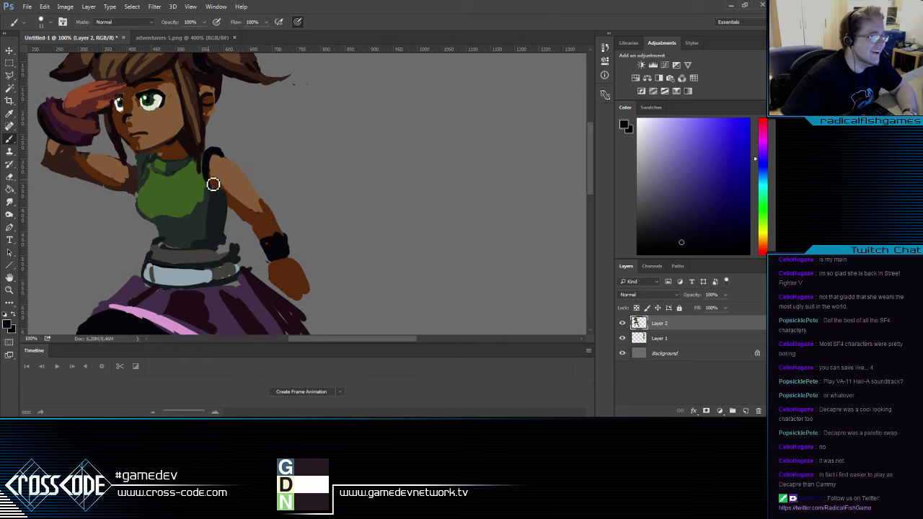
Paint matching near-black trim at the raised arm's armhole, refining the edge with sampled dark brown and the Eraser
drag(140, 197, 143, 167)
alt+click(138, 181)
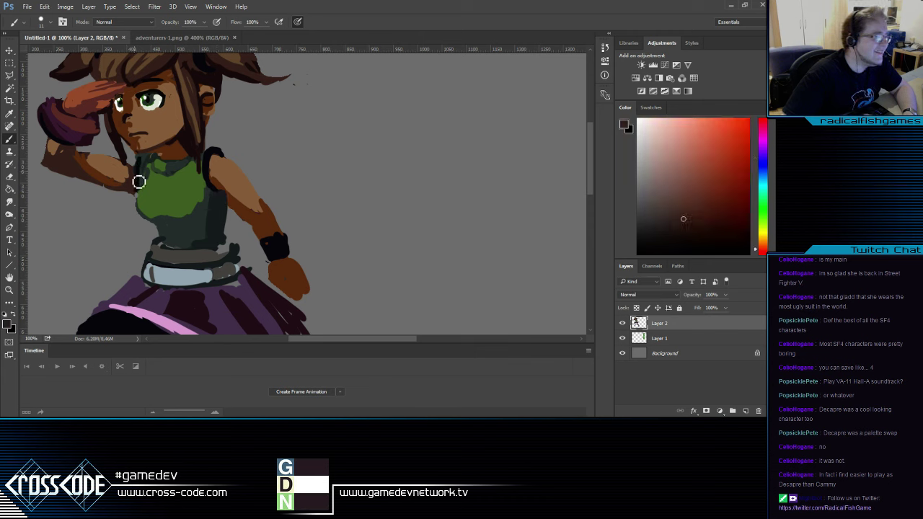
alt+click(142, 164)
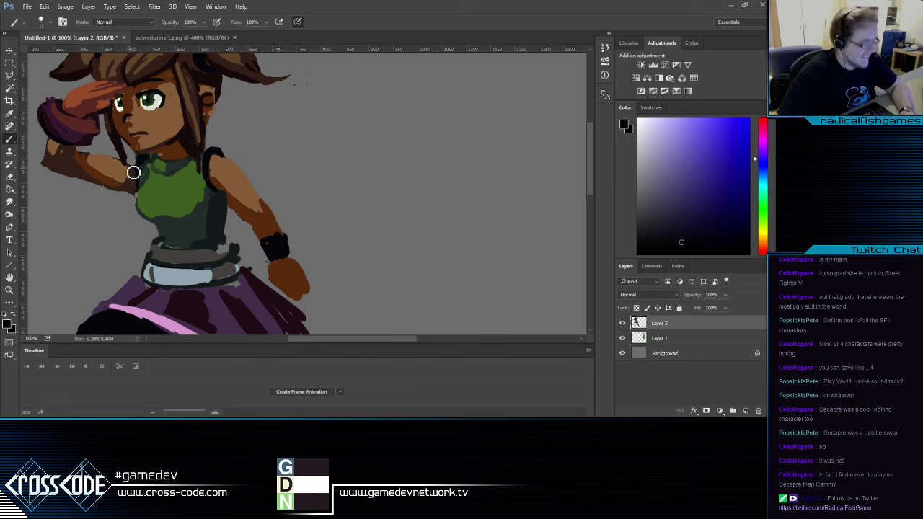
key(e)
key(b)
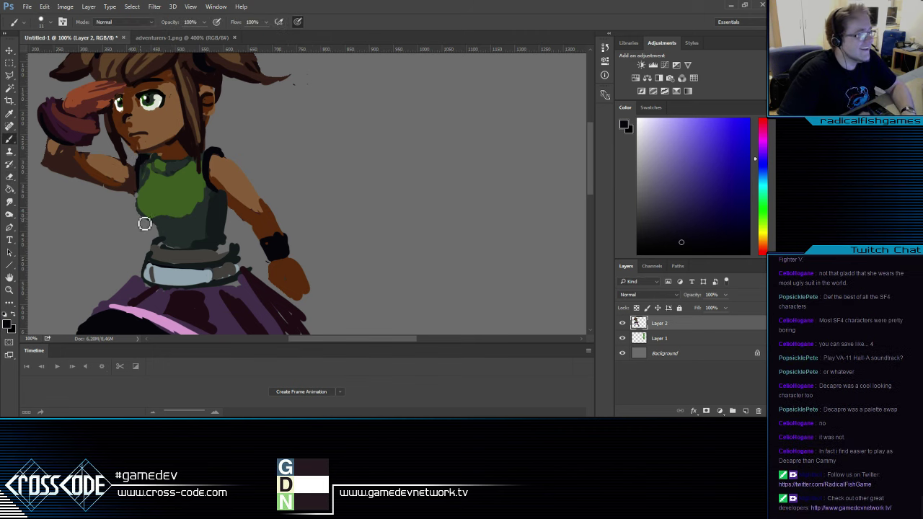
Refine the top's chest shading beside the raised arm with sampled green, dark teal and near-black
alt+click(152, 188)
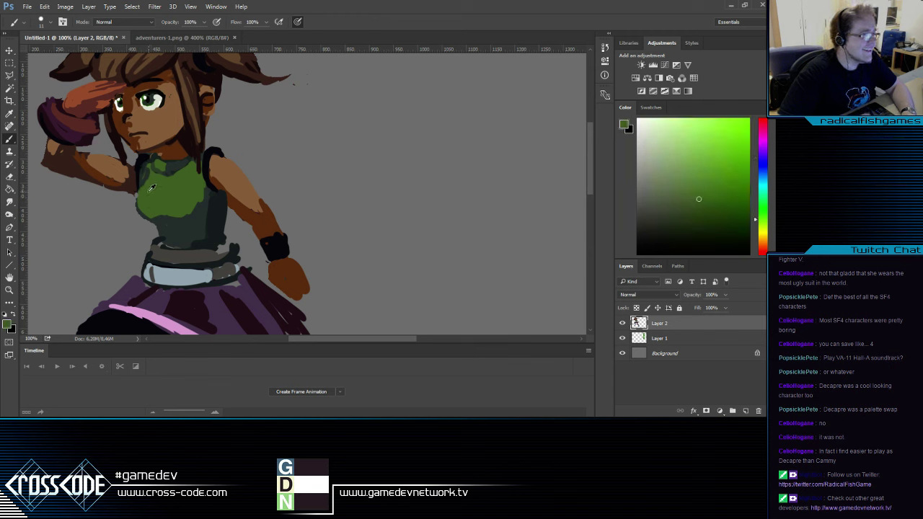
alt+click(148, 166)
alt+click(142, 164)
alt+click(141, 164)
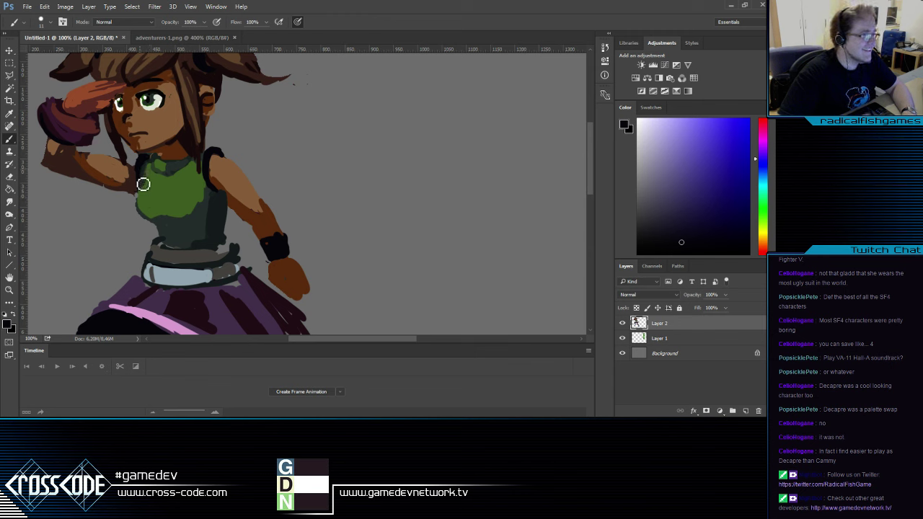
alt+click(145, 179)
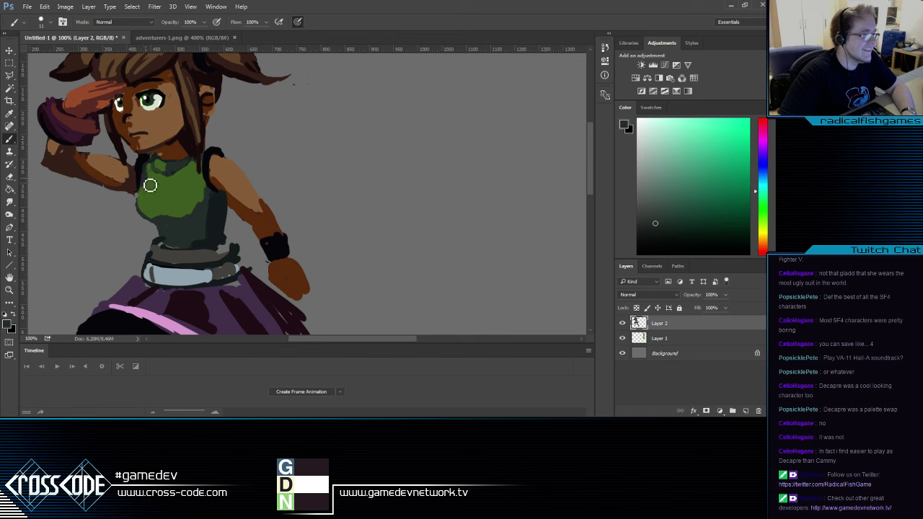
alt+click(151, 189)
alt+click(146, 179)
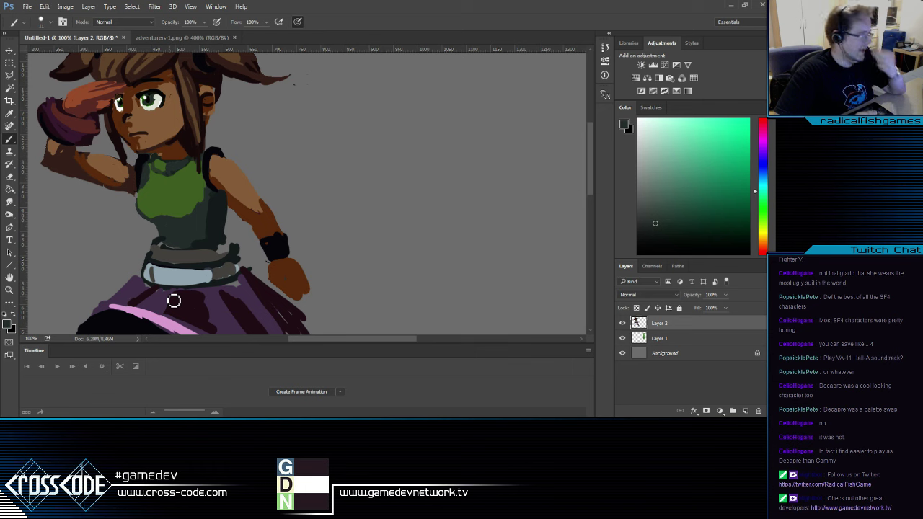
Refine the armhole trim at the lowered arm and shade the inner upper arm with sampled brown
alt+click(221, 207)
alt+click(210, 166)
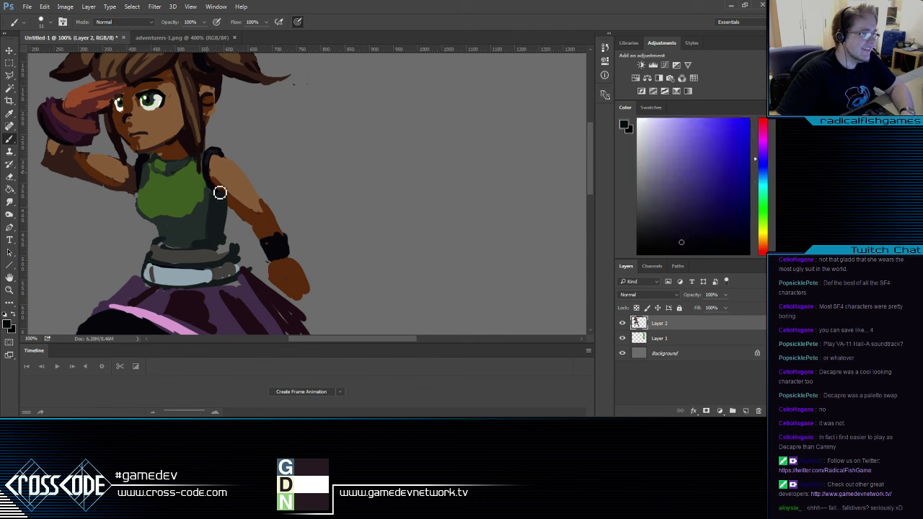
alt+click(219, 186)
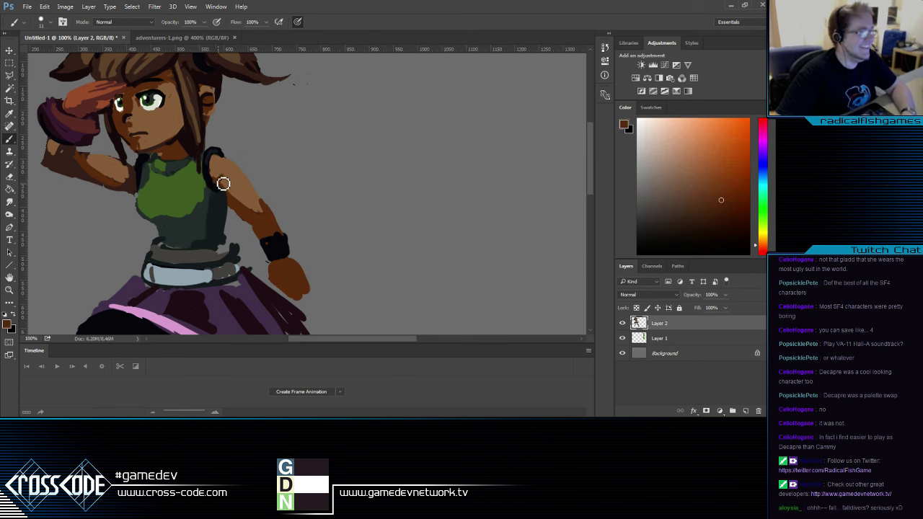
alt+click(236, 198)
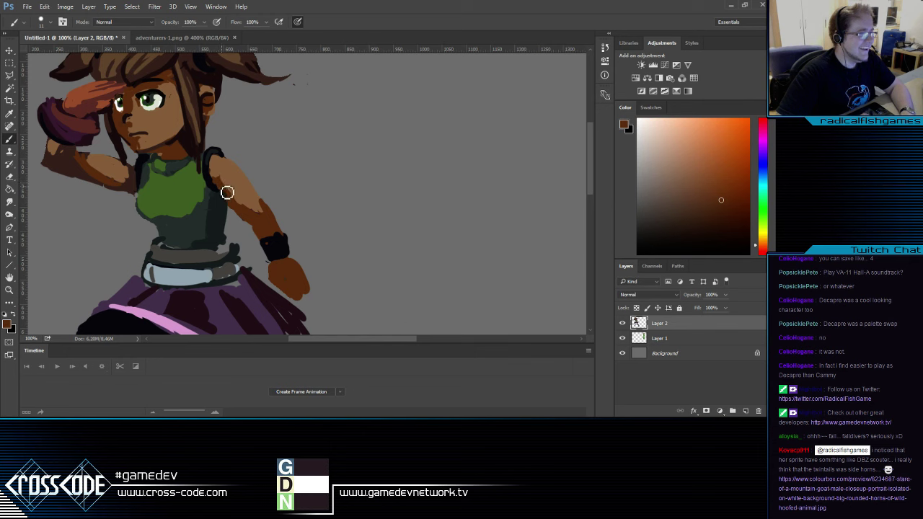
alt+click(214, 187)
Shade the lowered forearm's outer edge dark brown and blend the upper arm's inner side with medium brown
alt+click(105, 186)
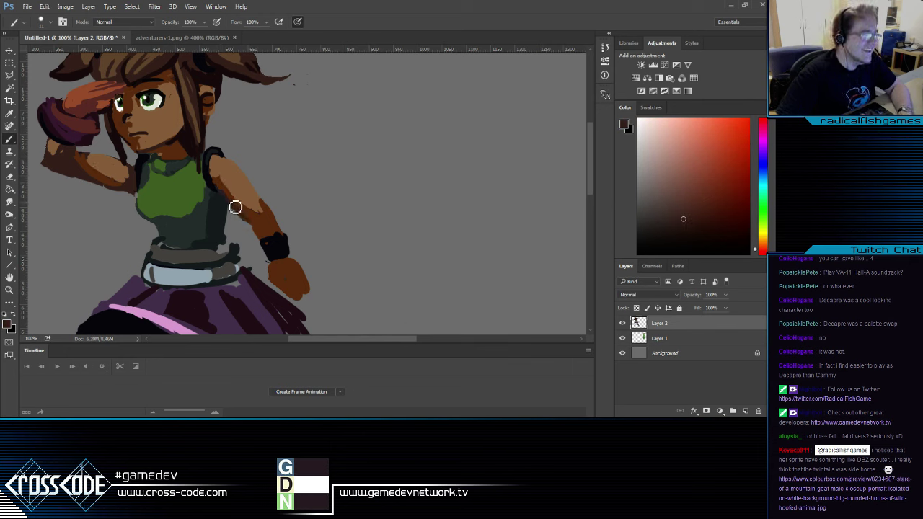
drag(269, 204, 283, 235)
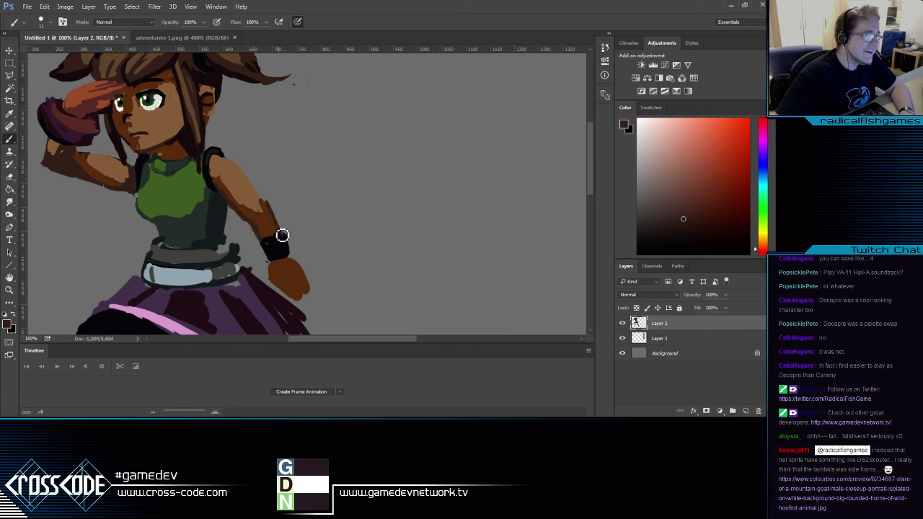
alt+click(257, 210)
drag(228, 187, 263, 219)
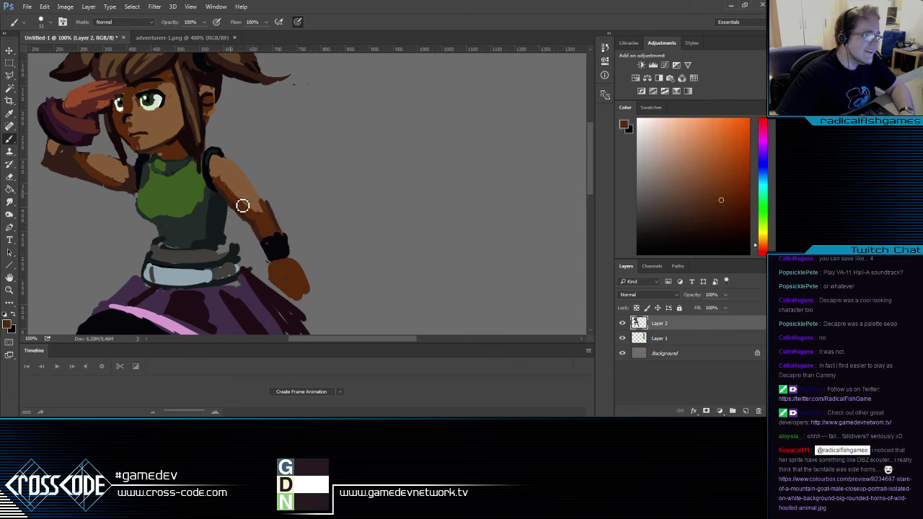
Clean up the gap between the torso and lowered arm, and touch up the top's side in dark teal
key(e)
key(b)
alt+click(227, 212)
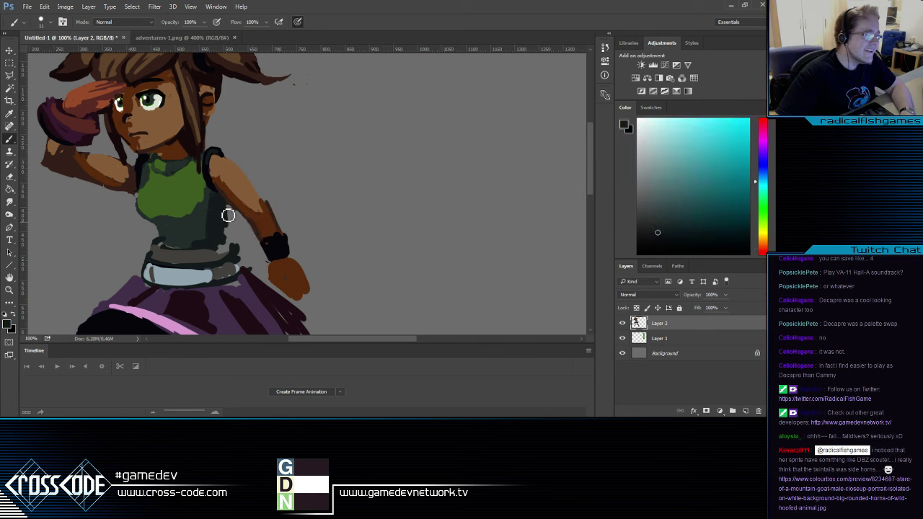
Rework the waistband above the belt with sampled grey-brown and near-black outlines, cleaning up with the Eraser
alt+click(212, 251)
mouse_move(217, 255)
mouse_down()
mouse_move(231, 257)
mouse_move(248, 231)
mouse_move(237, 217)
mouse_move(251, 213)
mouse_move(243, 186)
mouse_move(246, 203)
mouse_up()
alt+click(224, 239)
alt+click(218, 153)
key(ctrl+z)
alt+click(226, 158)
key(e)
key(b)
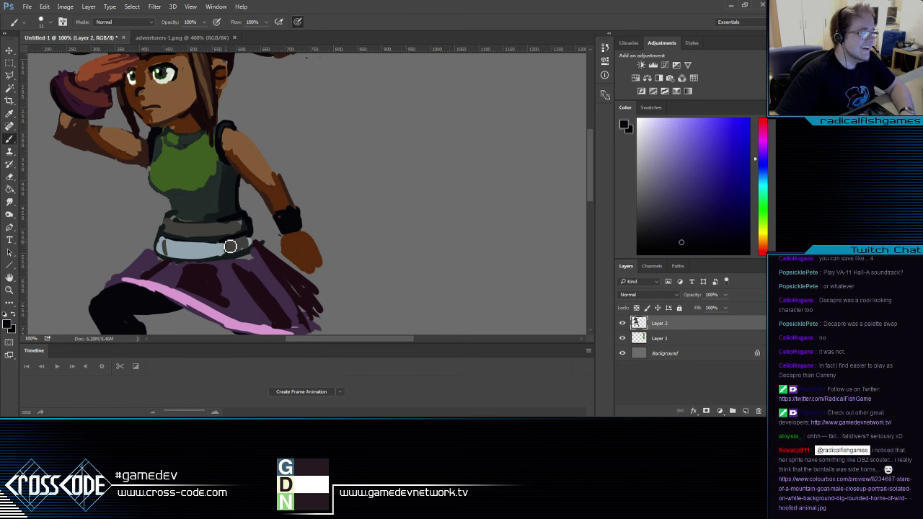
Repaint the belt's light area in sampled blue-grey and shade both of its ends grey-brown
mouse_move(236, 261)
mouse_down()
mouse_move(244, 297)
mouse_move(248, 271)
mouse_up()
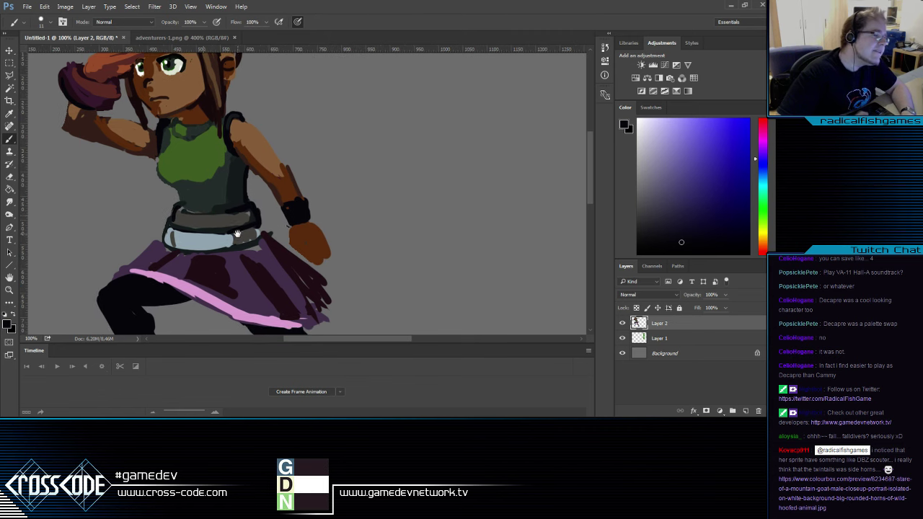
alt+click(182, 248)
drag(176, 239, 177, 245)
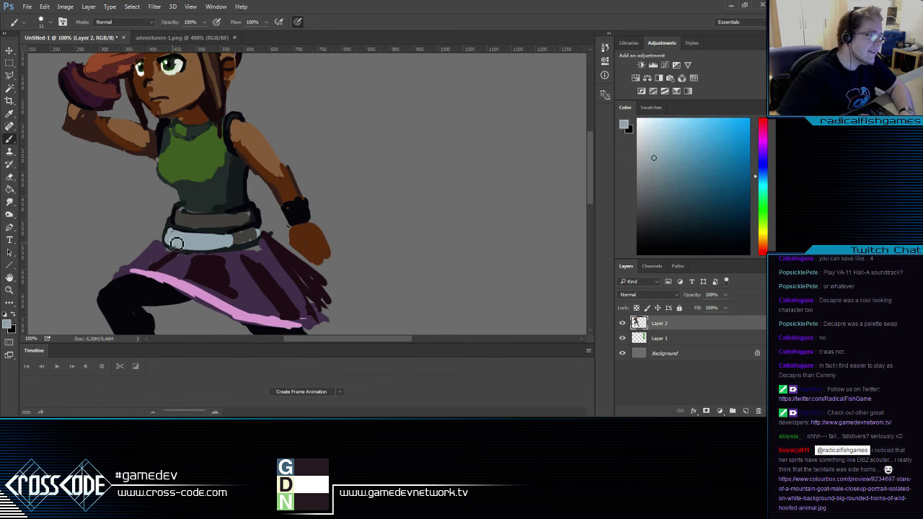
alt+click(242, 236)
drag(240, 250, 253, 241)
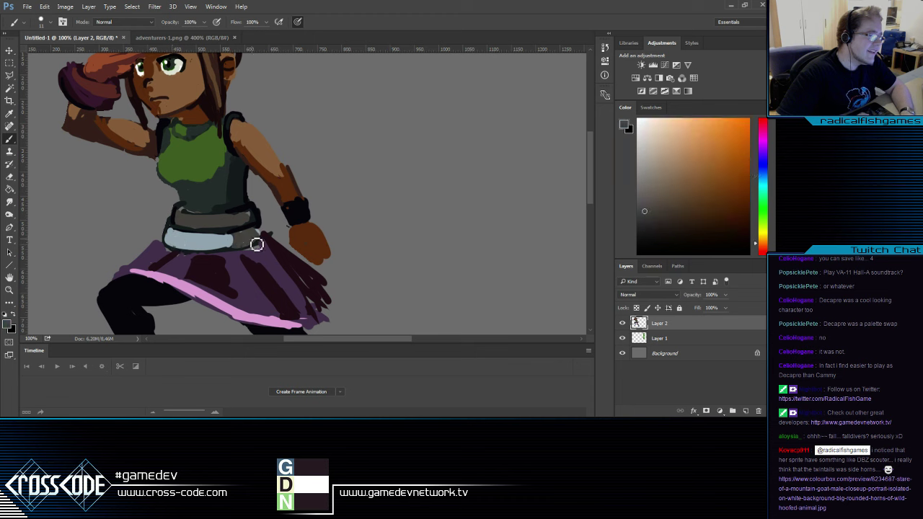
mouse_move(171, 246)
mouse_down()
mouse_move(172, 234)
mouse_move(169, 244)
mouse_up()
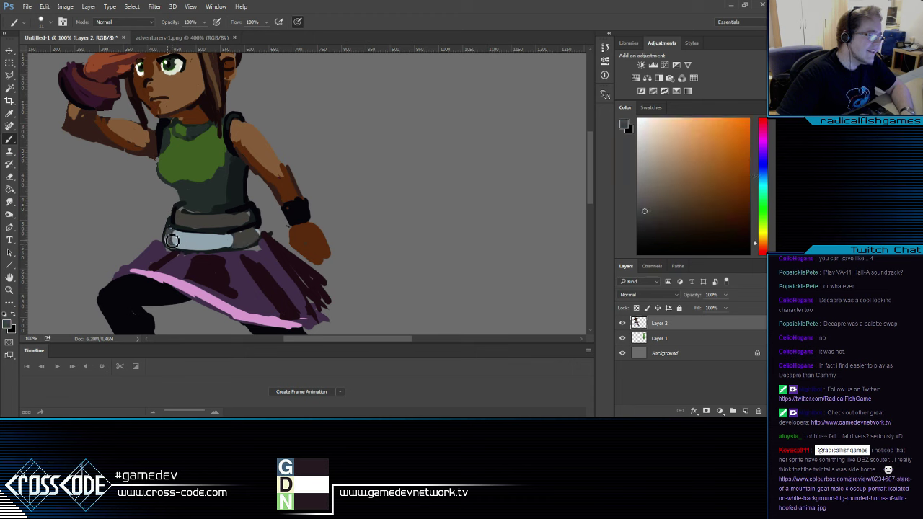
Outline the belt in dark teal and refine its shading with colours sampled from the belt and waistband
alt+click(176, 242)
alt+click(163, 231)
alt+click(164, 234)
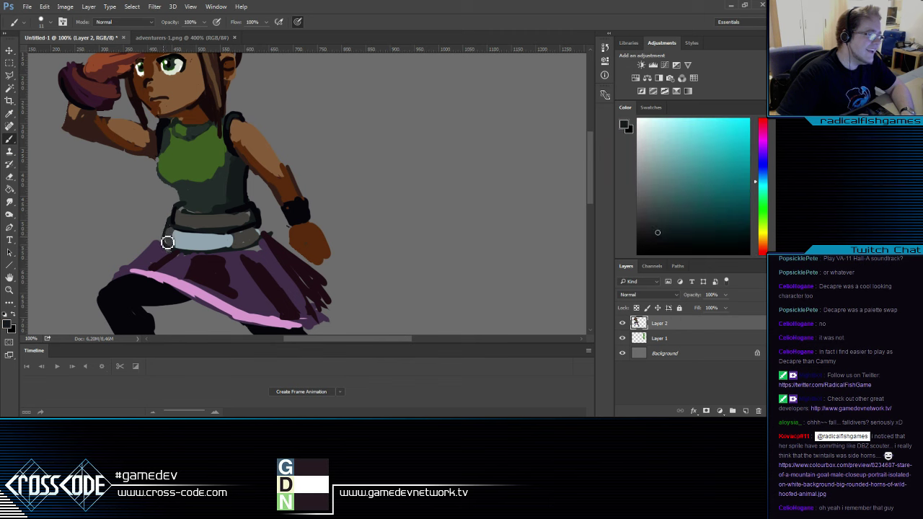
drag(167, 243, 171, 247)
mouse_move(220, 286)
mouse_down()
mouse_move(205, 257)
mouse_move(224, 264)
mouse_move(215, 281)
mouse_move(233, 272)
mouse_move(207, 248)
mouse_move(171, 249)
mouse_move(224, 262)
mouse_move(230, 281)
mouse_move(262, 274)
mouse_move(255, 296)
mouse_move(222, 281)
mouse_up()
alt+click(193, 223)
alt+click(226, 245)
alt+click(256, 247)
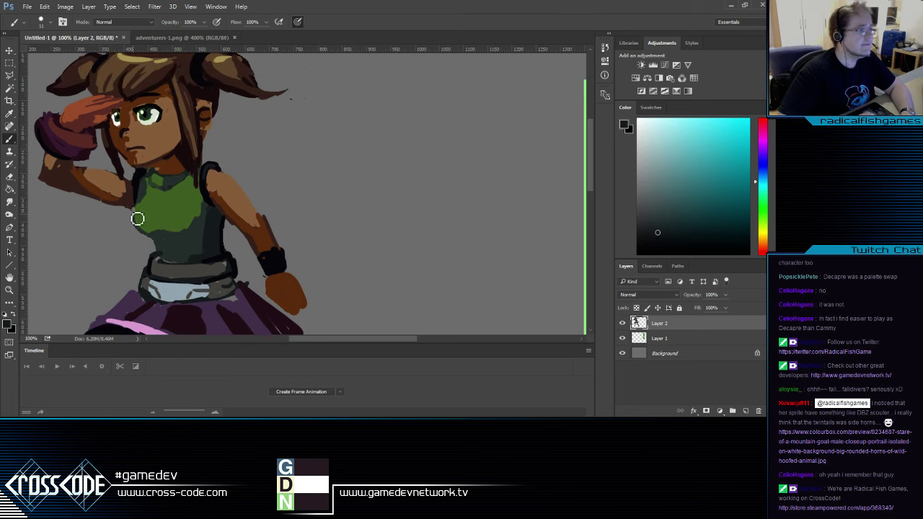
Create a new layer directly above Layer 1, beneath the character's layer
click(10, 292)
alt+click(78, 271)
alt+click(78, 271)
alt+click(78, 270)
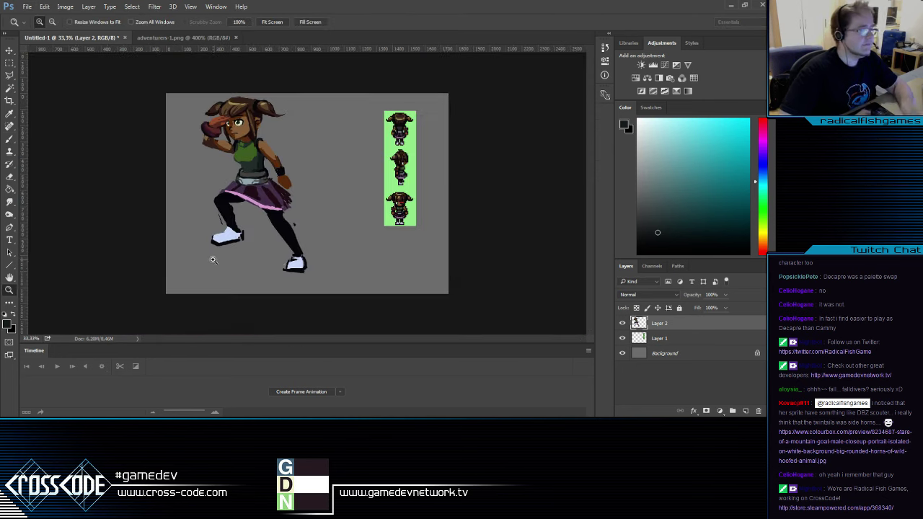
click(270, 230)
key(b)
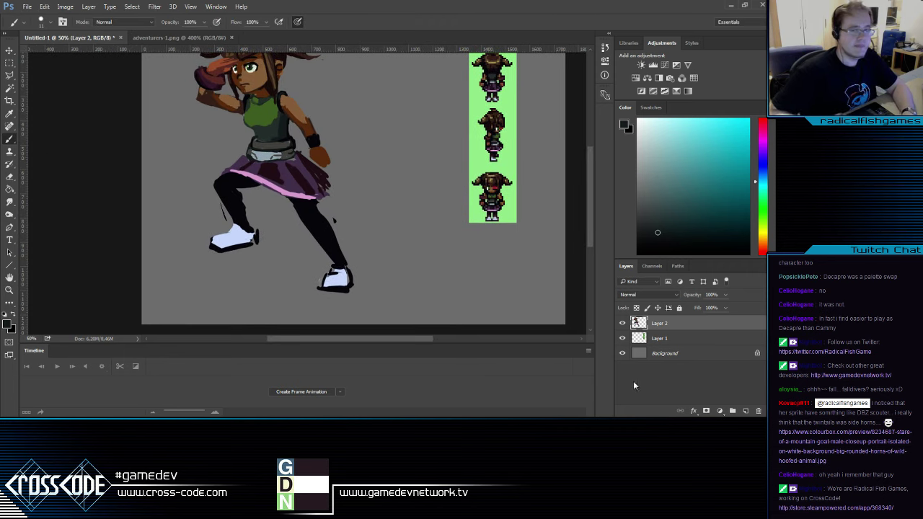
click(673, 336)
click(746, 411)
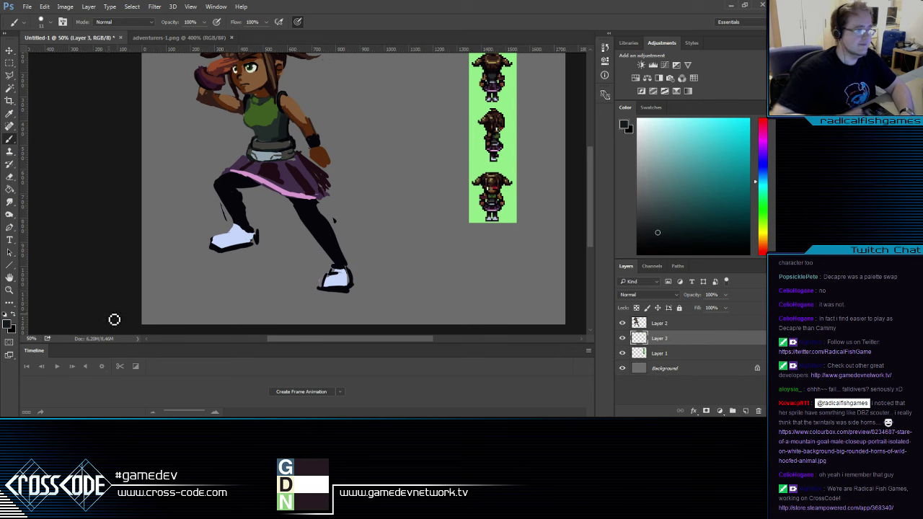
Paint a solid brown (#5b4839) boulder shape beneath the character's raised foot and trim its edge with the Eraser
click(10, 325)
drag(619, 234, 618, 226)
mouse_move(519, 207)
mouse_down()
mouse_move(557, 194)
mouse_move(550, 212)
mouse_move(569, 198)
mouse_up()
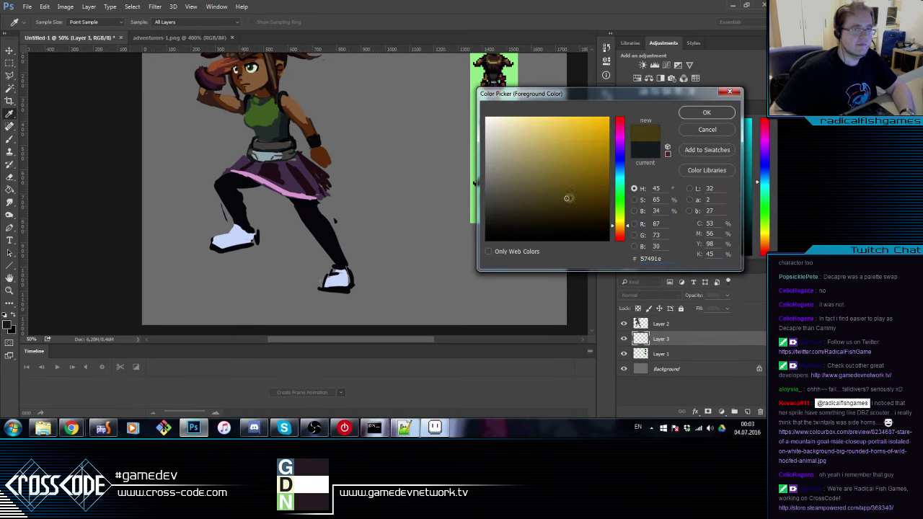
drag(619, 226, 620, 233)
click(550, 196)
drag(550, 196, 533, 196)
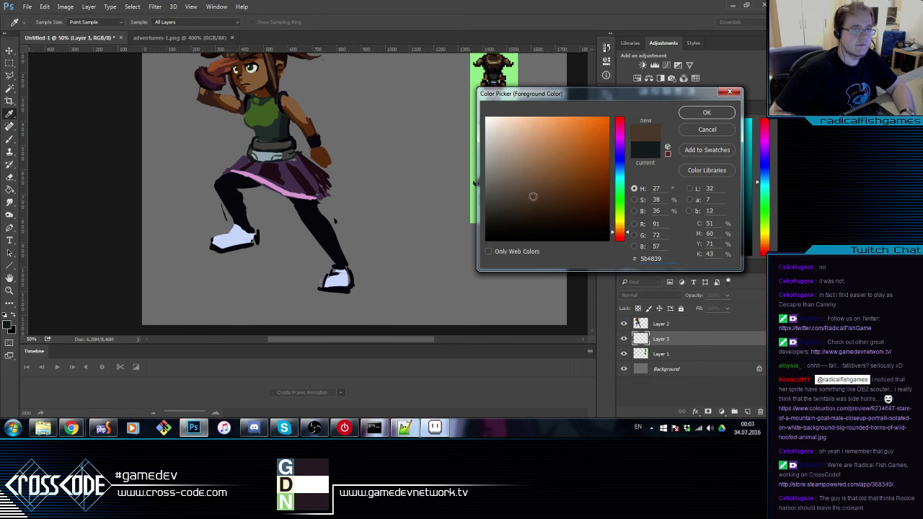
click(700, 114)
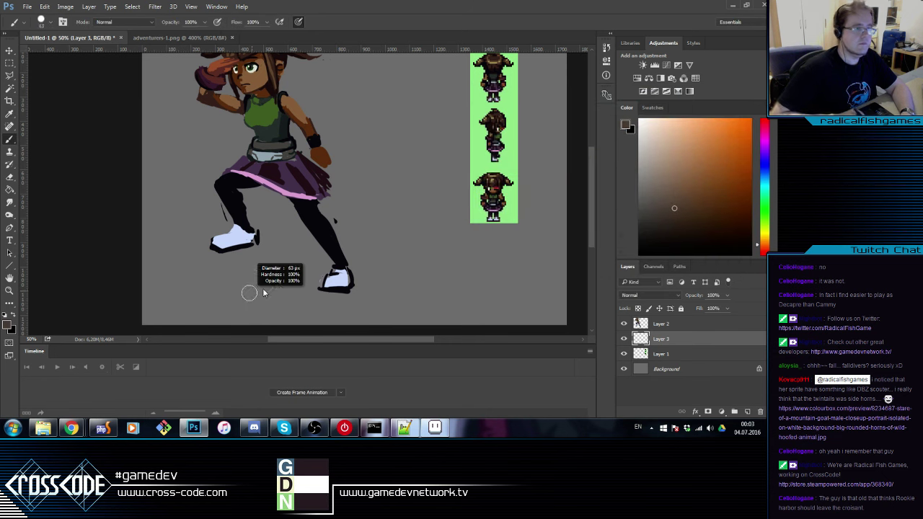
key(b)
mouse_move(216, 274)
mouse_down()
mouse_move(238, 261)
mouse_move(266, 267)
mouse_move(209, 288)
mouse_move(274, 285)
mouse_up()
key(e)
drag(203, 256, 212, 263)
key(b)
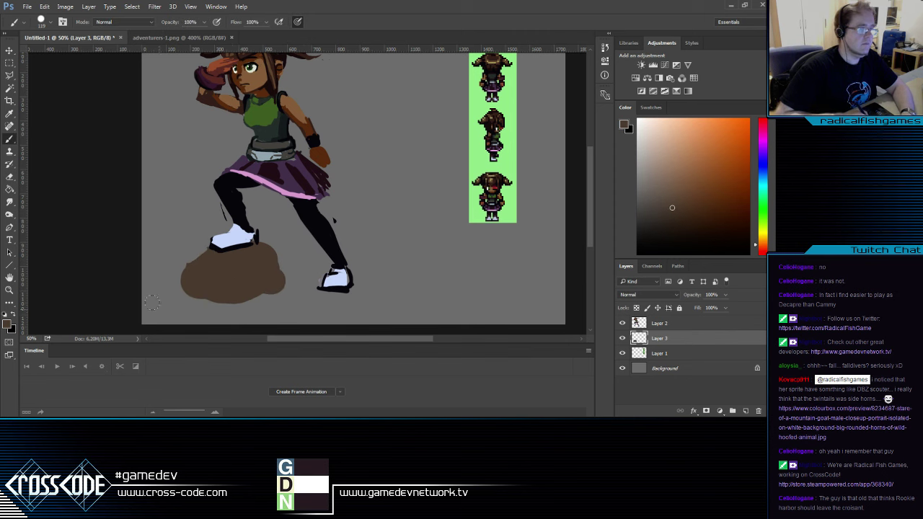
Block in dark brown shadow areas on both sides of the boulder
click(10, 324)
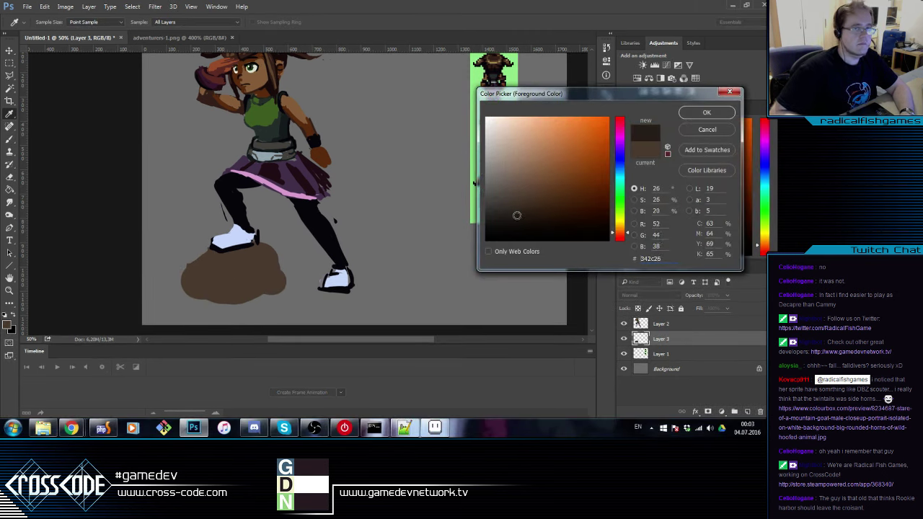
click(619, 237)
click(700, 115)
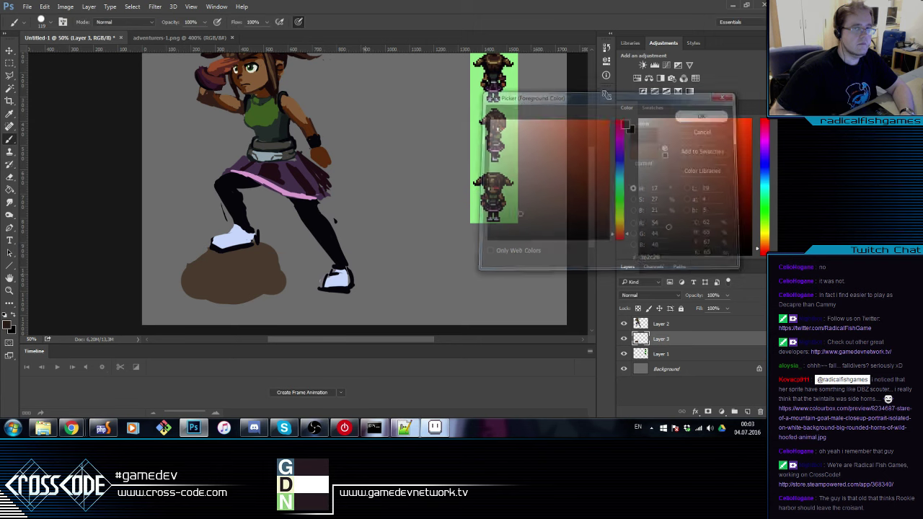
mouse_move(245, 288)
mouse_down()
mouse_move(263, 262)
mouse_move(267, 283)
mouse_move(236, 280)
mouse_move(245, 267)
mouse_move(226, 268)
mouse_move(252, 266)
mouse_up()
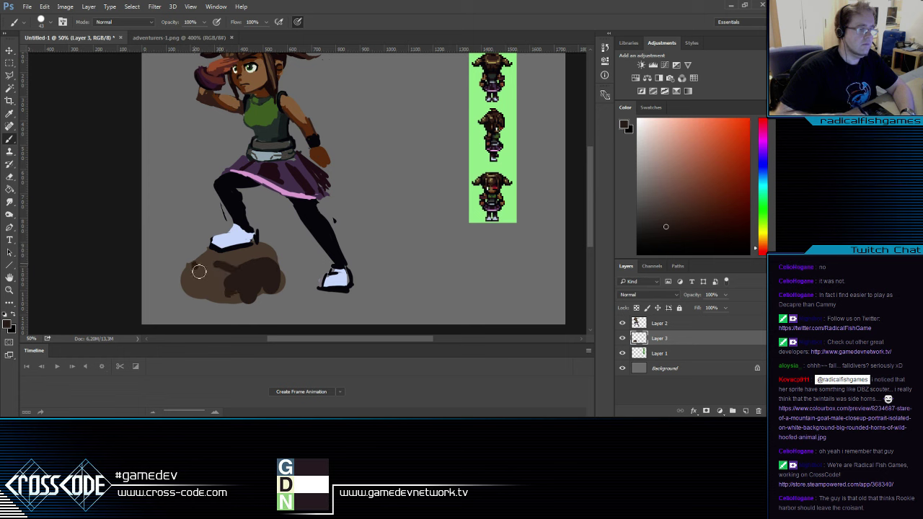
mouse_move(196, 264)
mouse_down()
mouse_move(191, 279)
mouse_move(227, 267)
mouse_move(224, 294)
mouse_move(219, 280)
mouse_up()
Refine the facets on the boulder's left half with light and dark browns sampled from the rock
alt+click(227, 257)
alt+click(233, 271)
alt+click(237, 259)
alt+click(220, 282)
alt+click(212, 274)
alt+click(205, 284)
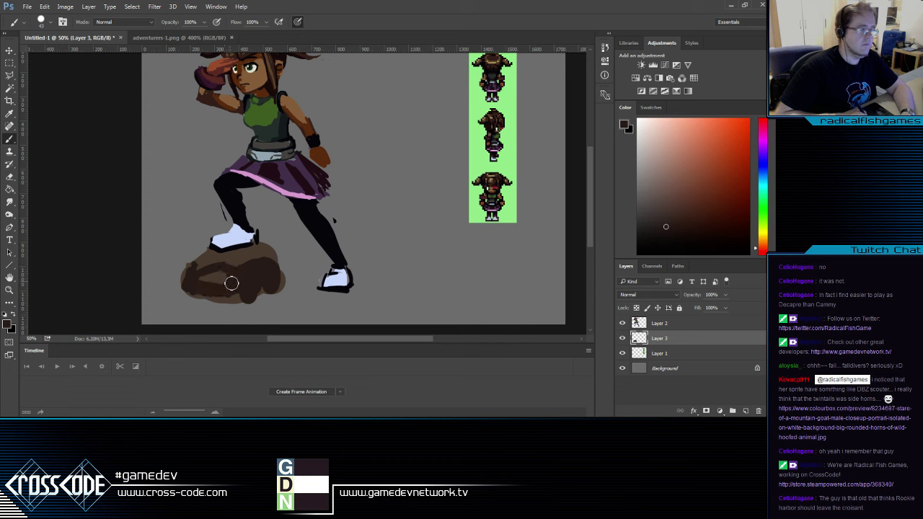
Shade the boulder's right side with dark grey-violet (#33303a)
click(9, 325)
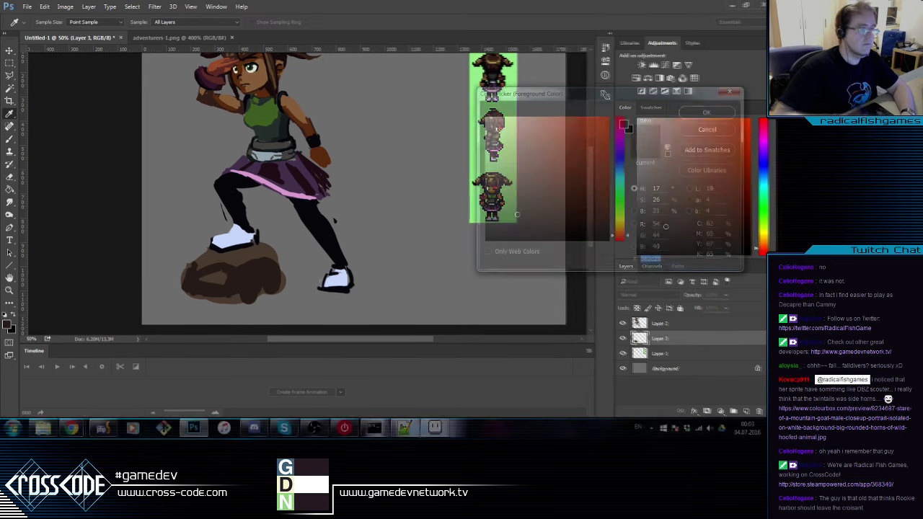
click(515, 219)
click(620, 152)
mouse_move(518, 208)
mouse_down()
mouse_move(532, 215)
mouse_move(502, 214)
mouse_up()
click(685, 115)
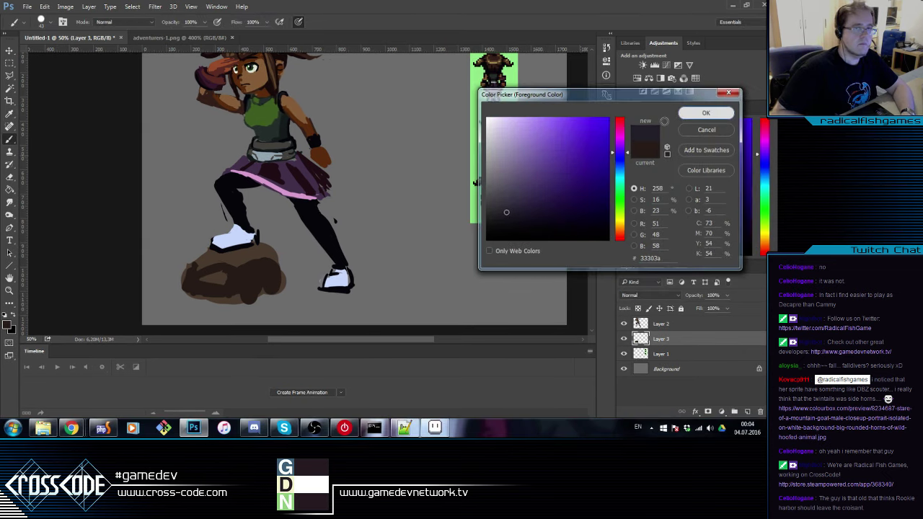
drag(252, 271, 257, 282)
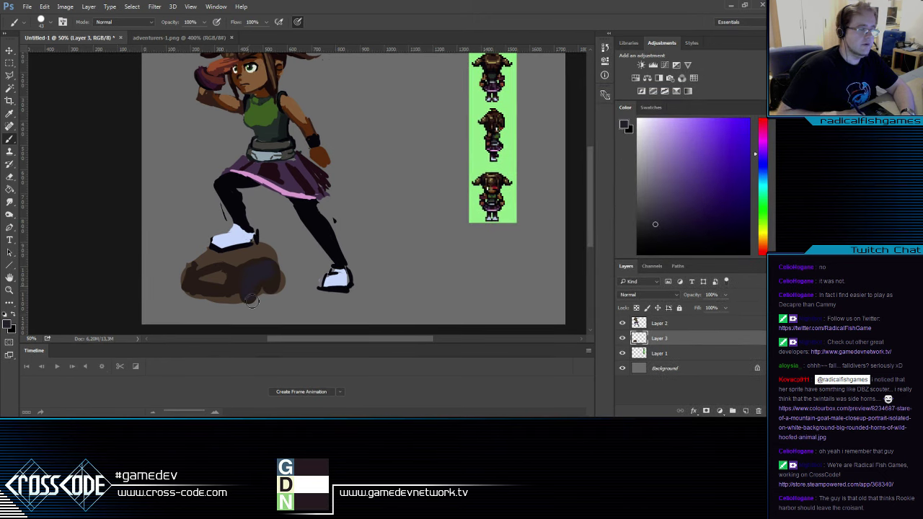
Deepen the boulder's shadows with a darker grey-violet (#27252d)
click(9, 324)
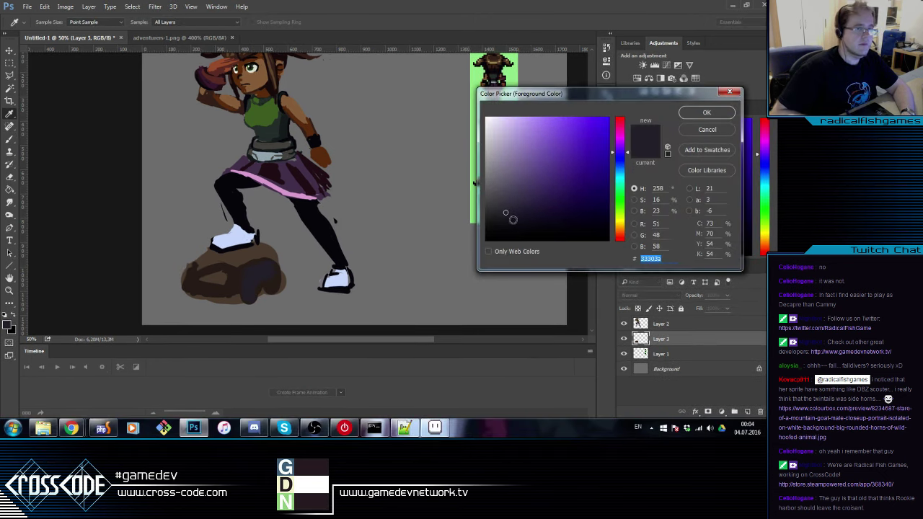
click(506, 220)
click(707, 113)
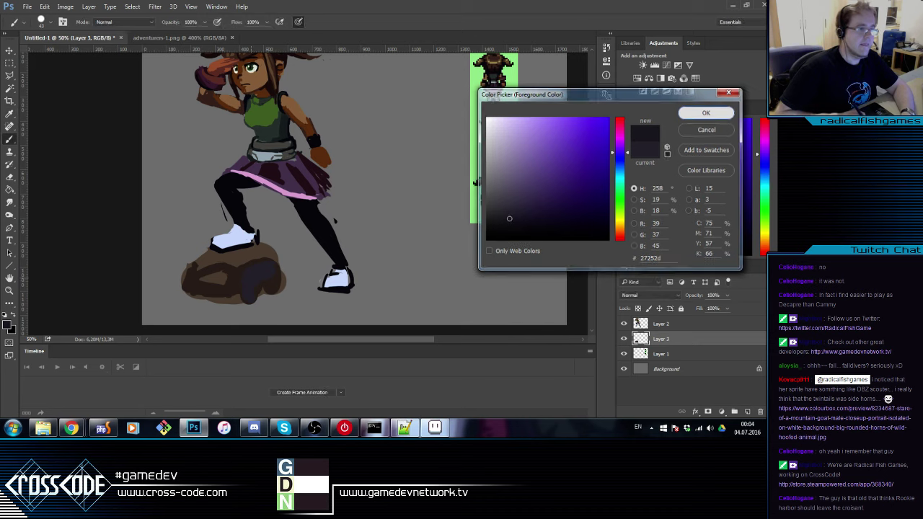
mouse_move(261, 272)
mouse_down()
mouse_move(249, 277)
mouse_move(267, 277)
mouse_up()
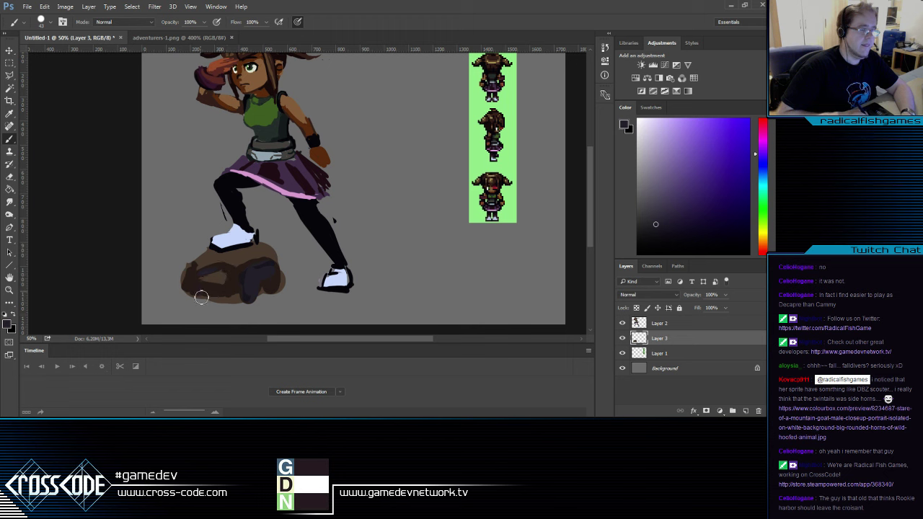
Sharpen the boulder's front edges and cracks with smaller strokes in browns and violets sampled from the rock
alt+click(219, 282)
alt+click(212, 274)
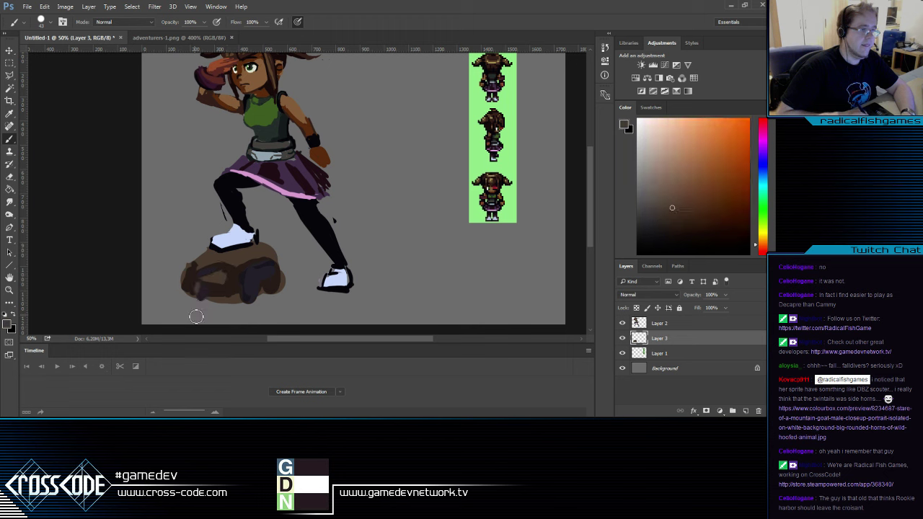
alt+click(198, 277)
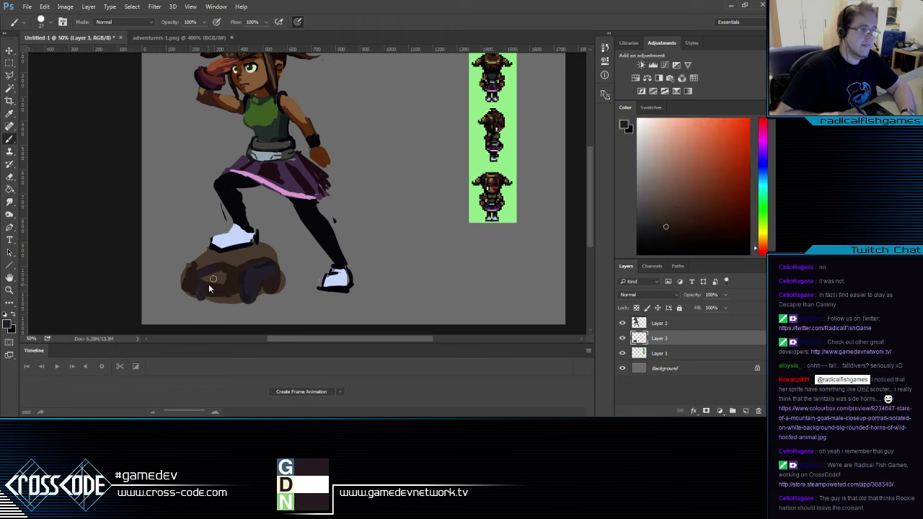
alt+click(204, 288)
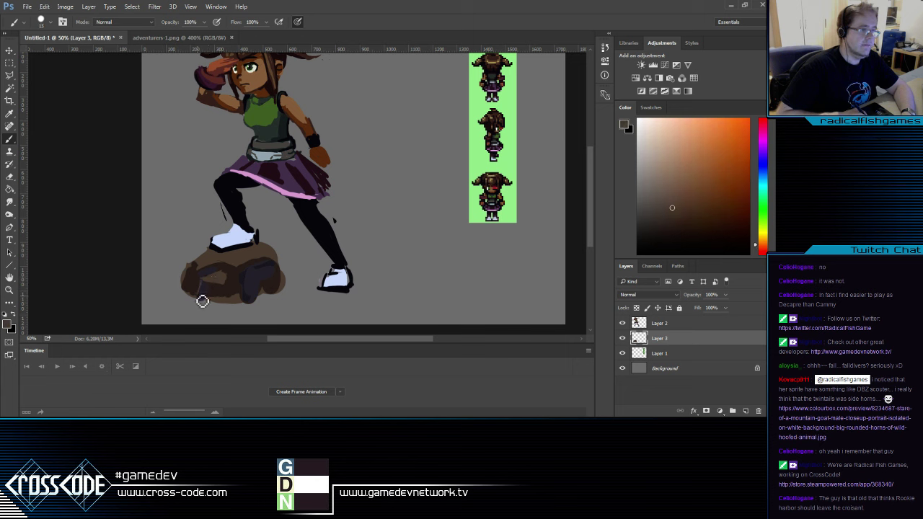
alt+click(256, 272)
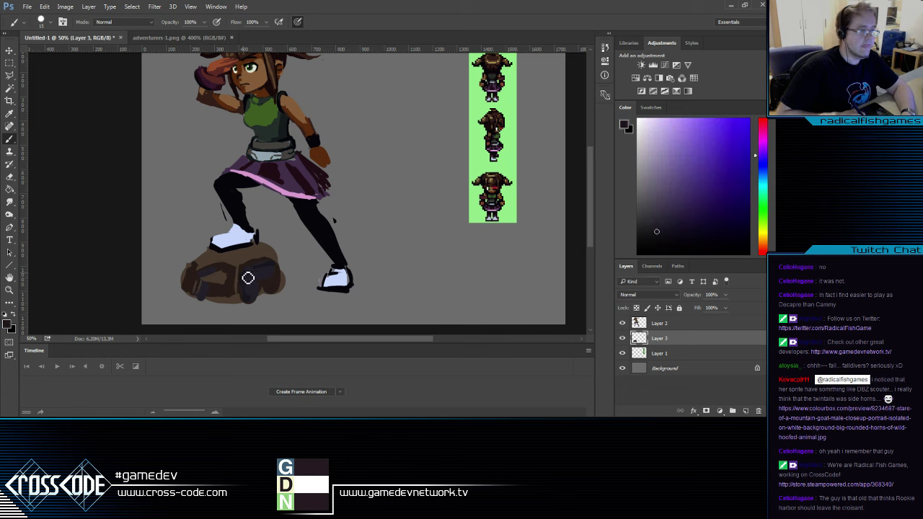
alt+click(235, 288)
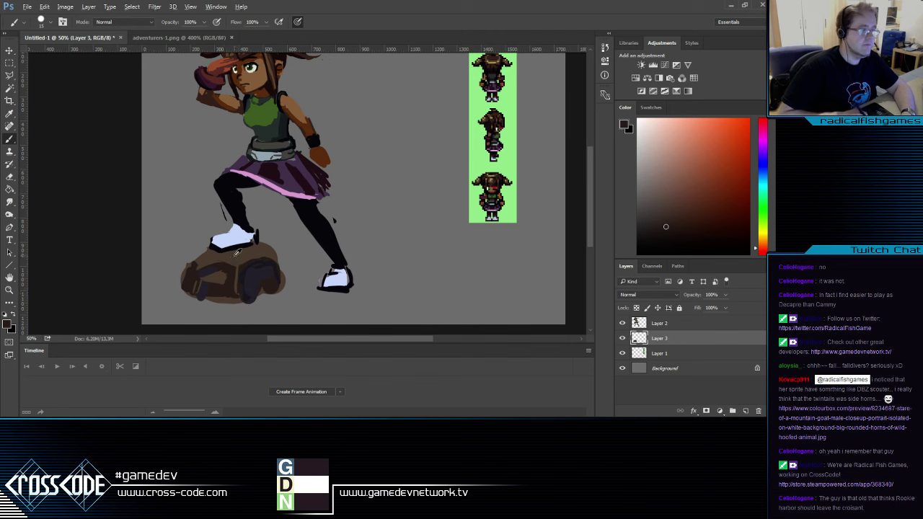
click(8, 313)
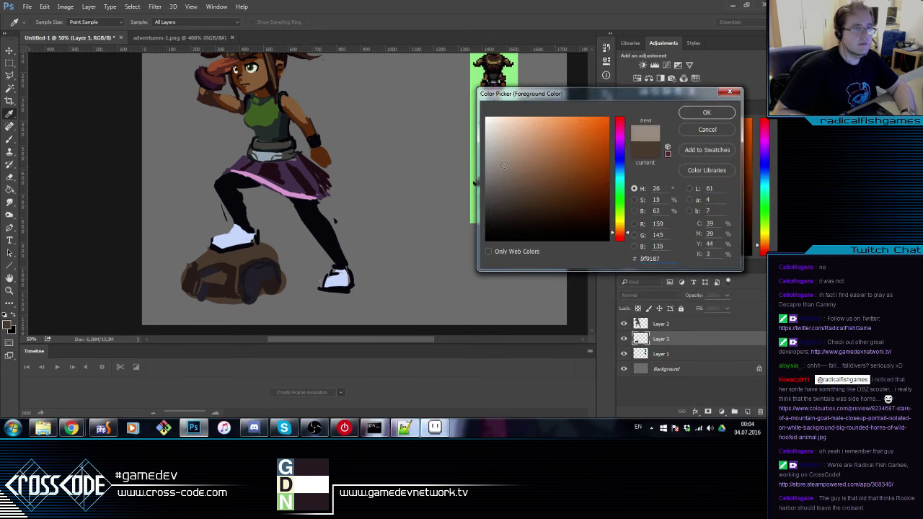
drag(504, 165, 539, 177)
click(706, 112)
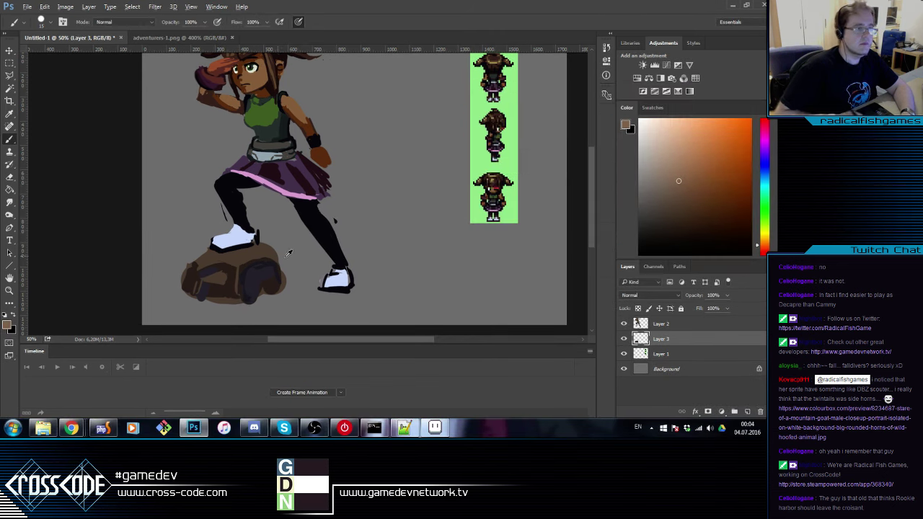
Highlight the boulder's top and front edges with thin light brown (#6e5e52) lines
click(8, 325)
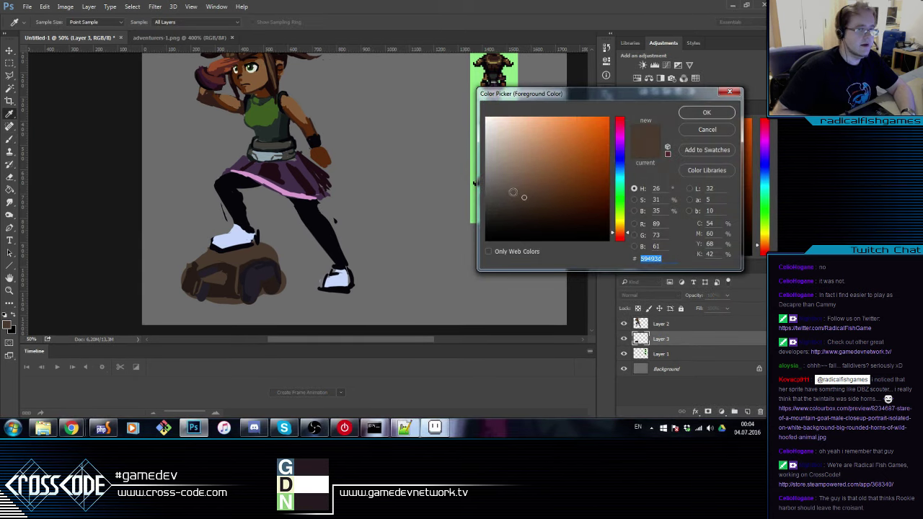
drag(523, 197, 515, 186)
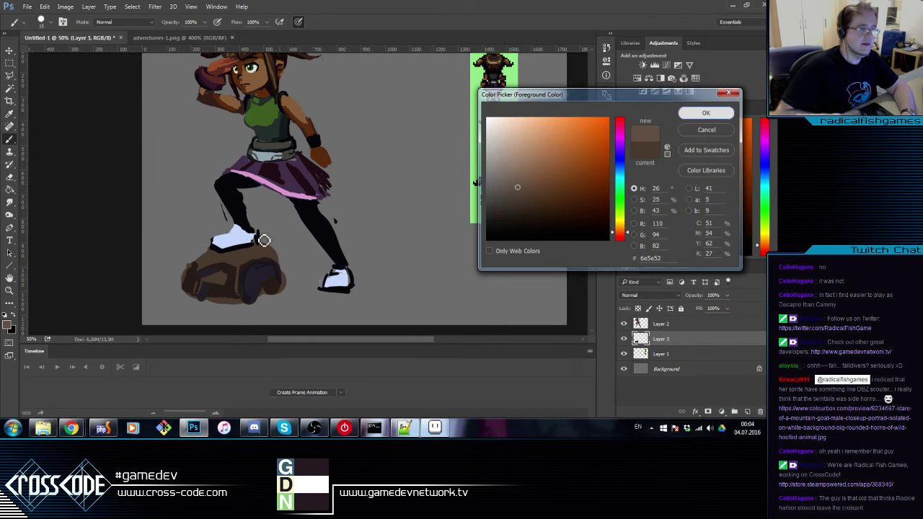
key(Return)
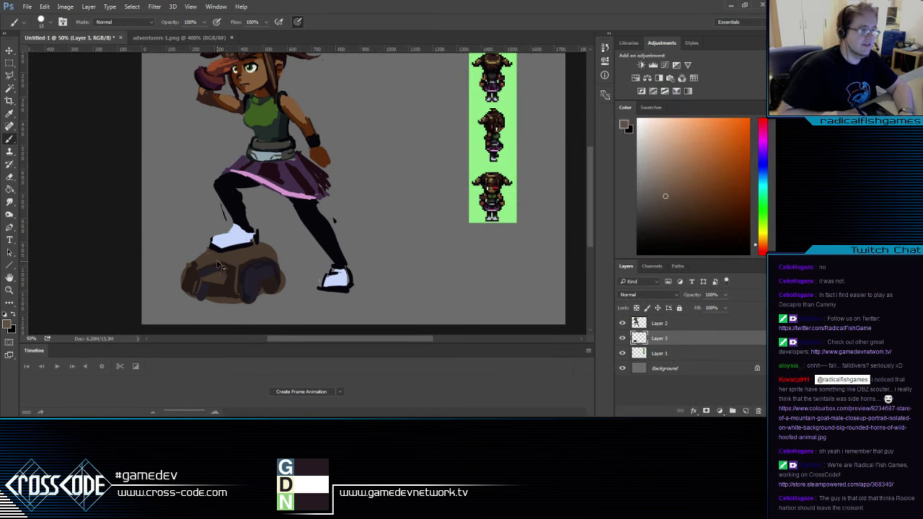
mouse_move(207, 280)
mouse_down()
mouse_move(226, 275)
mouse_move(199, 268)
mouse_move(247, 267)
mouse_move(227, 261)
mouse_move(268, 299)
mouse_up()
Rework the shading on the boulder's right face and lower front with dark browns and violets sampled from the rock
alt+click(233, 278)
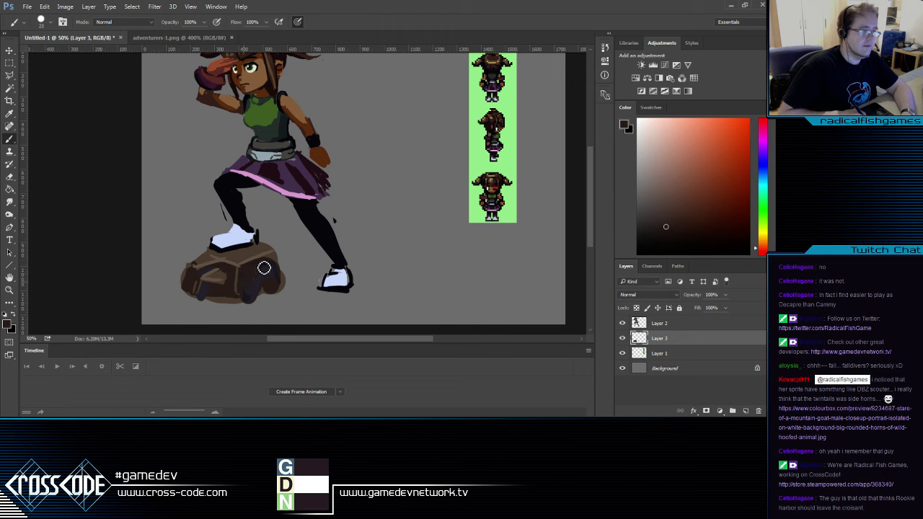
alt+click(273, 288)
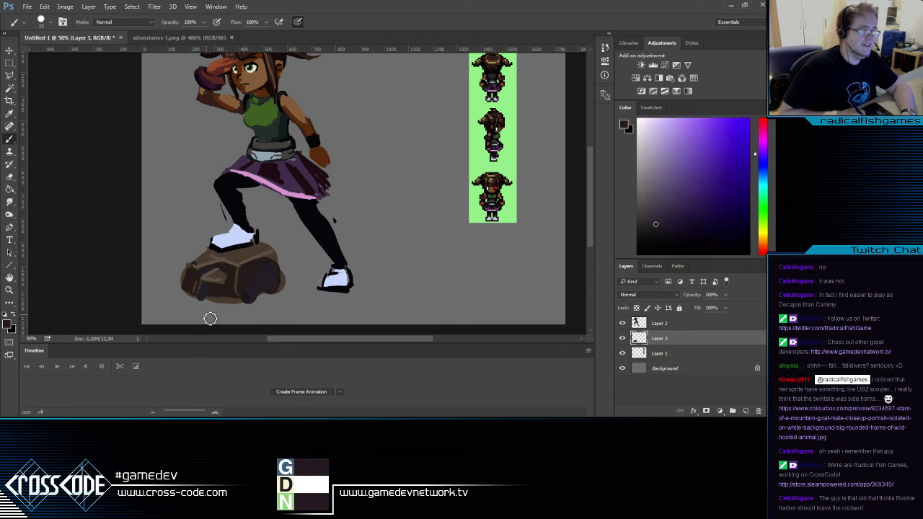
alt+click(215, 286)
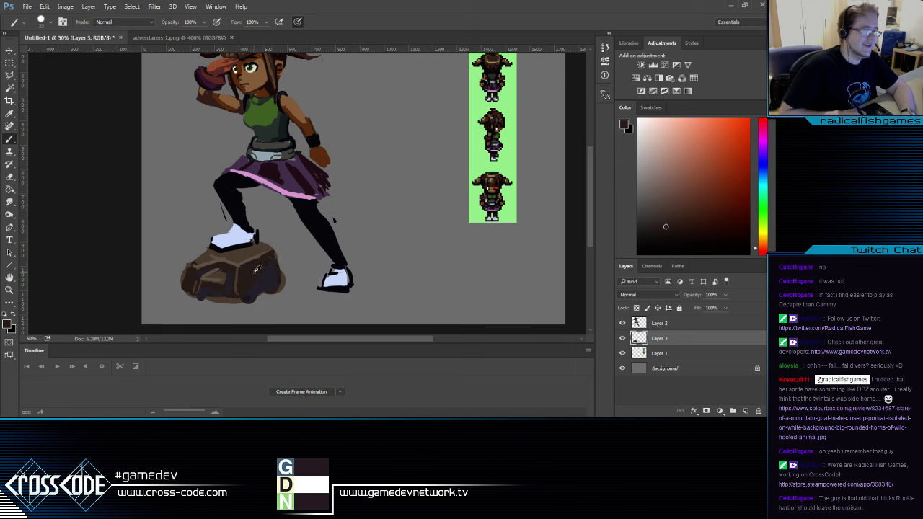
alt+click(257, 269)
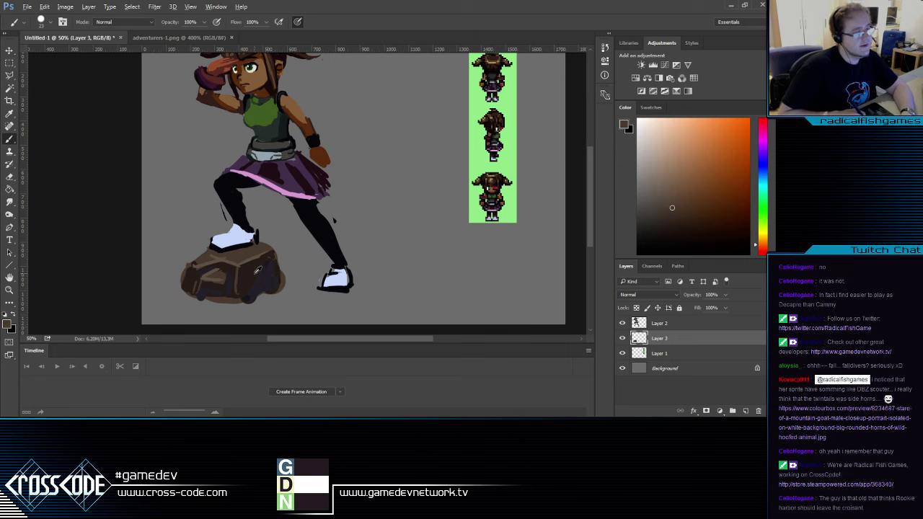
alt+click(266, 281)
alt+click(254, 278)
alt+click(217, 291)
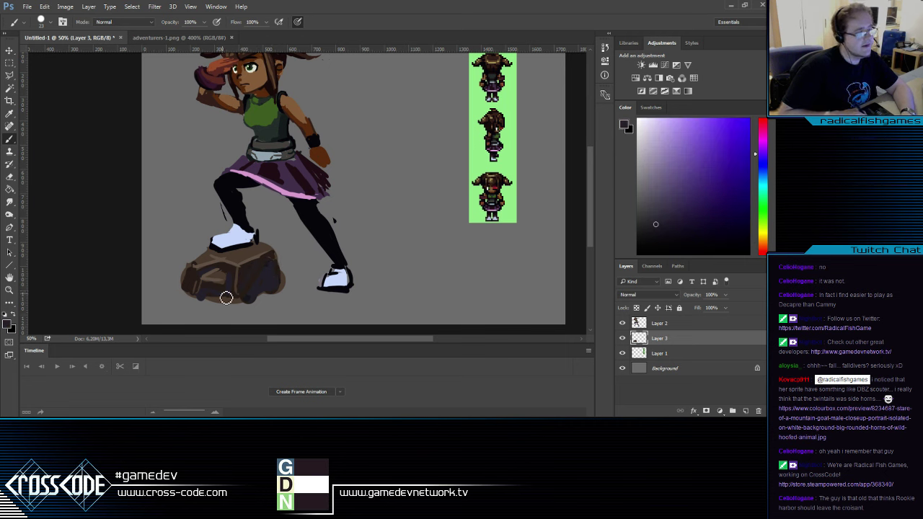
Paint tufts of green (#106c42) grass blades at both sides of the boulder's base
mouse_move(275, 317)
mouse_down()
mouse_move(284, 322)
mouse_move(290, 279)
mouse_move(272, 330)
mouse_move(271, 310)
mouse_up()
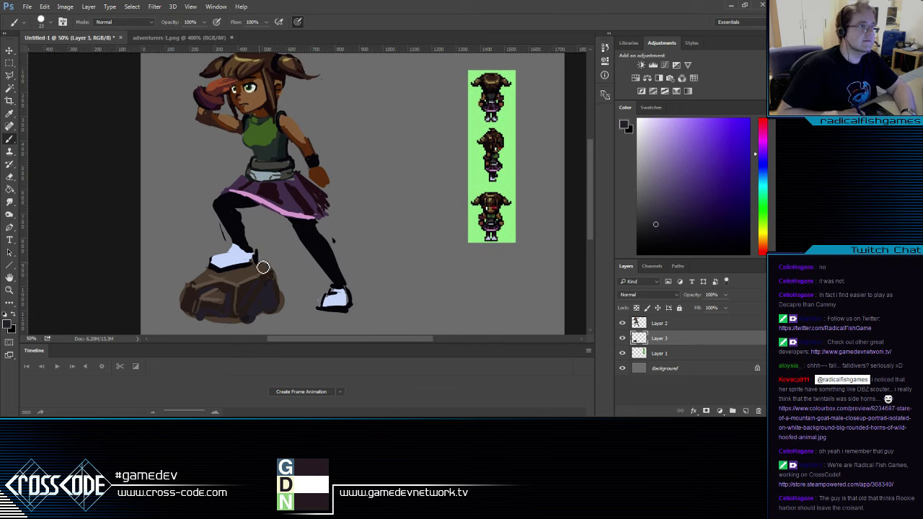
key(i)
click(9, 325)
click(618, 200)
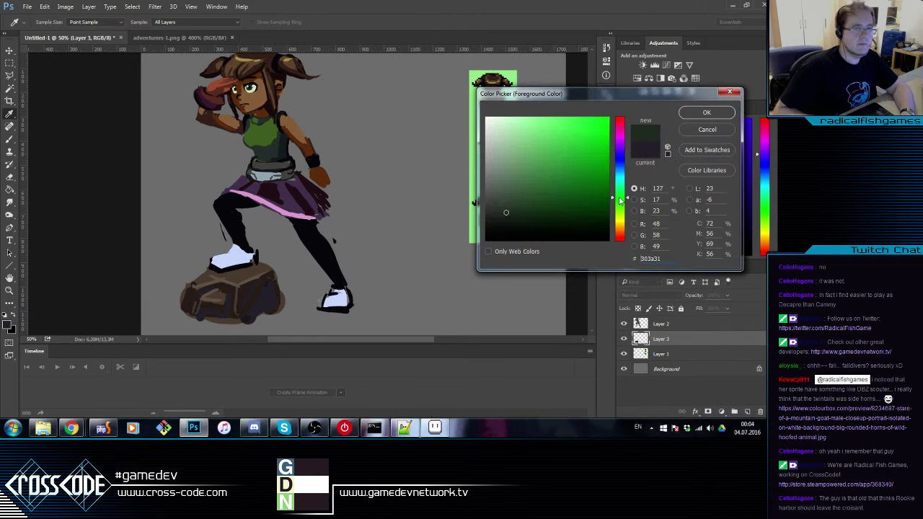
drag(619, 197, 618, 202)
click(540, 193)
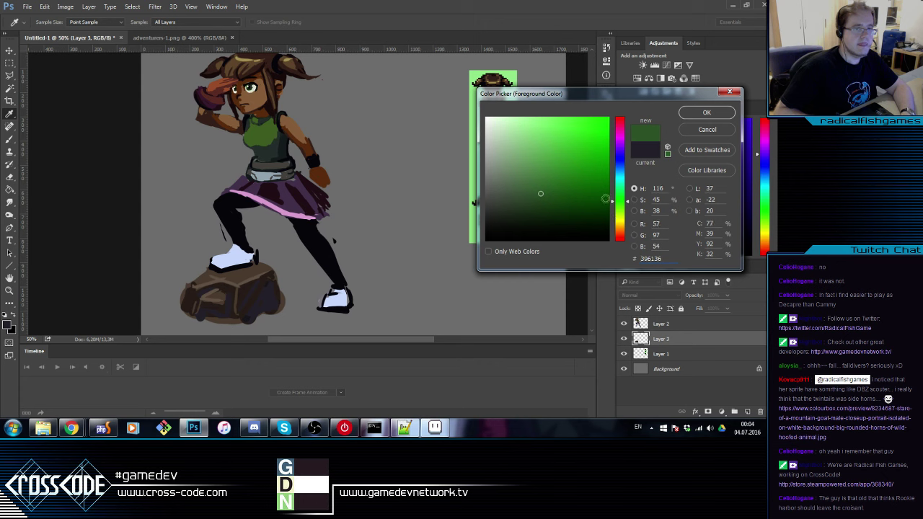
mouse_move(555, 227)
mouse_down()
mouse_move(590, 184)
mouse_move(620, 196)
mouse_move(585, 195)
mouse_move(590, 189)
mouse_up()
click(619, 208)
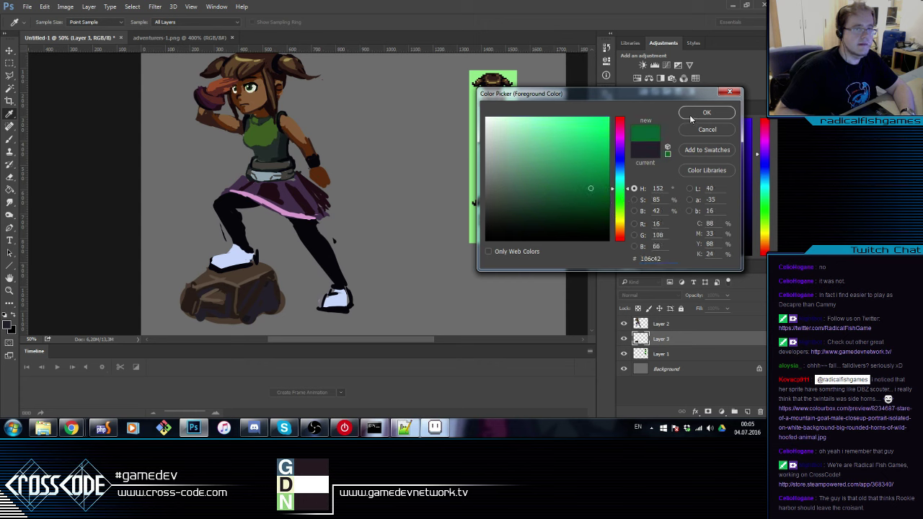
click(694, 113)
key(b)
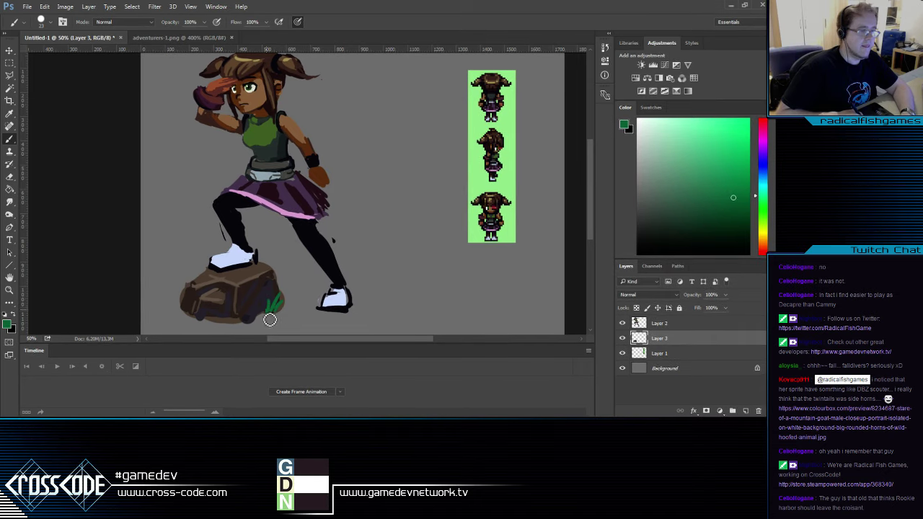
drag(269, 318, 257, 313)
mouse_move(171, 288)
mouse_down()
mouse_move(190, 317)
mouse_move(206, 316)
mouse_up()
drag(285, 287, 279, 294)
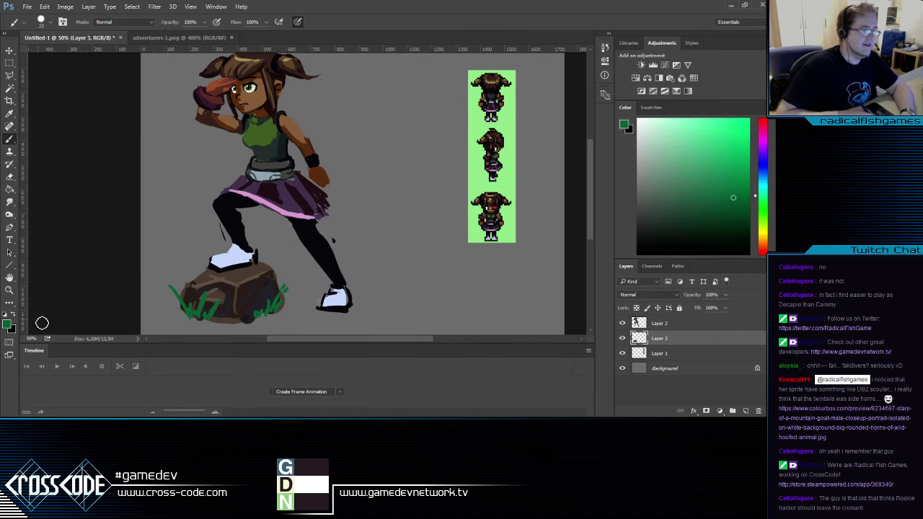
Brighten the grass tufts at both sides of the boulder's base with lighter green (#2e9549) blades
key(i)
click(7, 322)
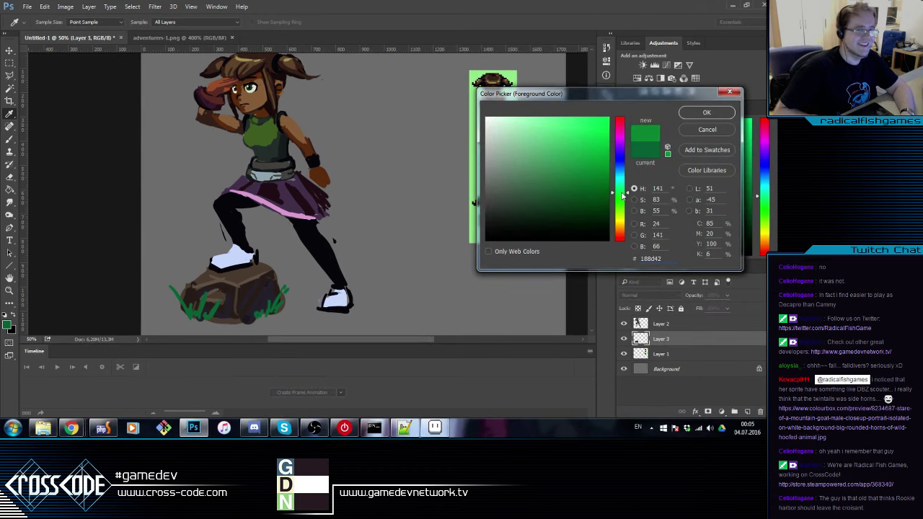
click(623, 195)
drag(588, 173, 571, 168)
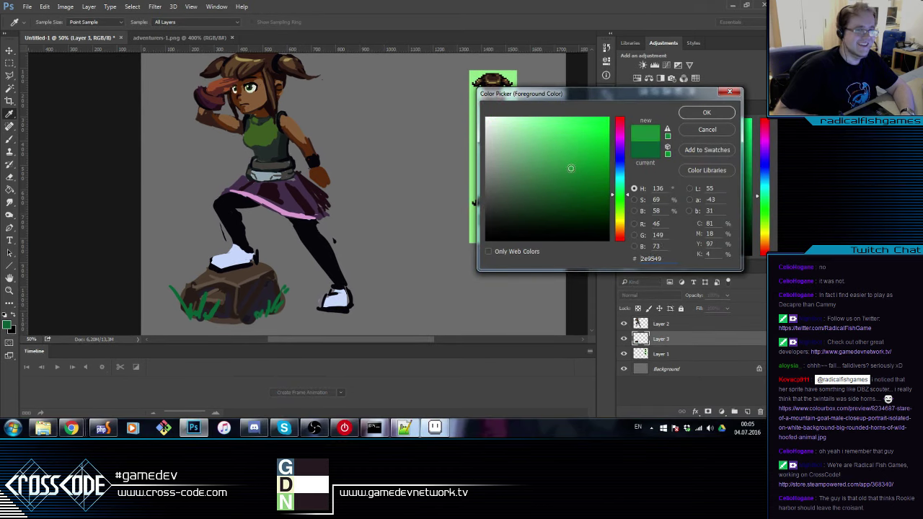
click(697, 114)
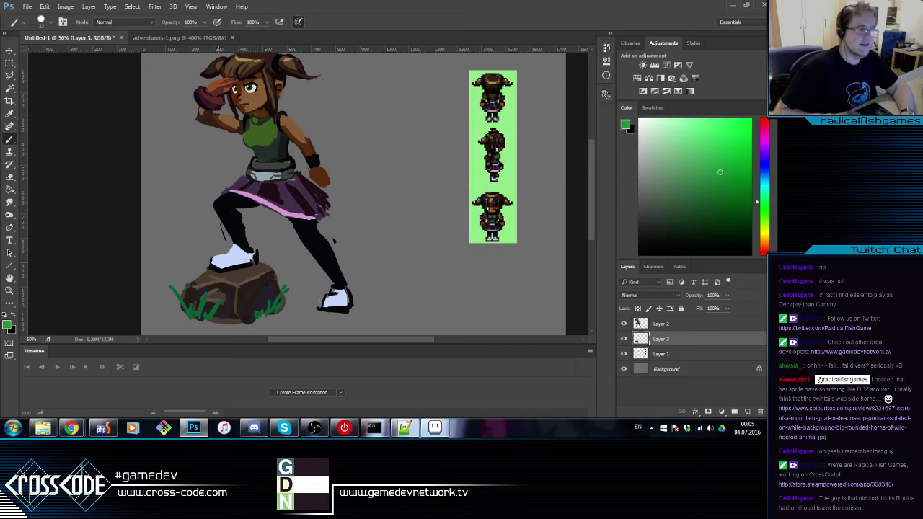
key(b)
drag(195, 317, 207, 315)
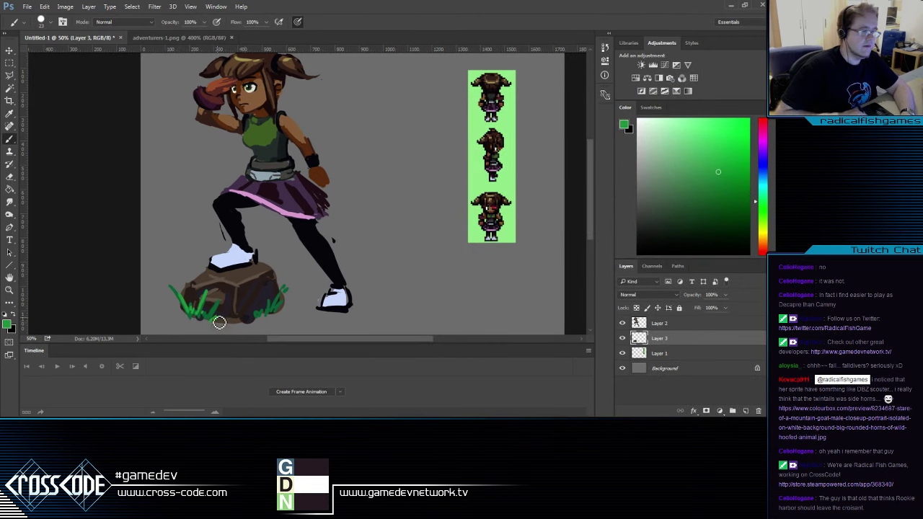
drag(354, 253, 370, 290)
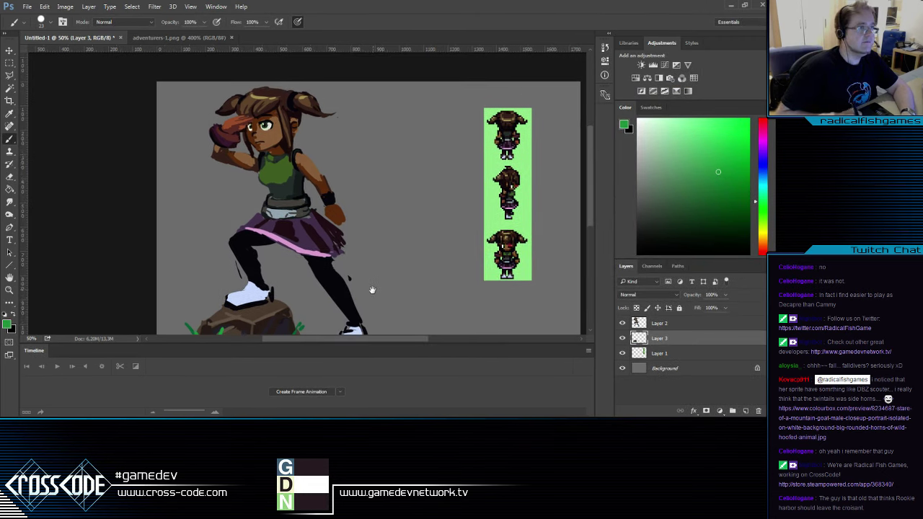
drag(387, 214, 374, 152)
drag(349, 219, 336, 252)
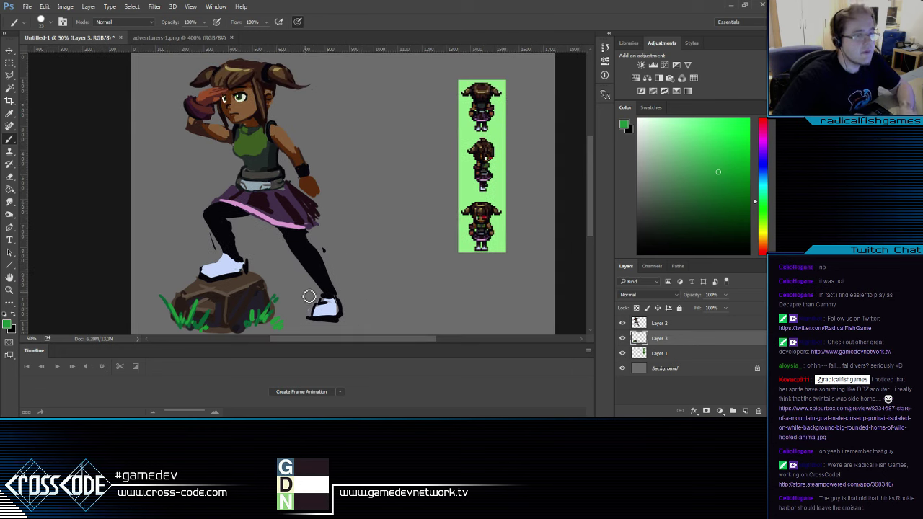
Switch to the character's layer (Layer 2) and shade her lowered fist with browns sampled from her arm
alt+click(267, 170)
alt+click(278, 167)
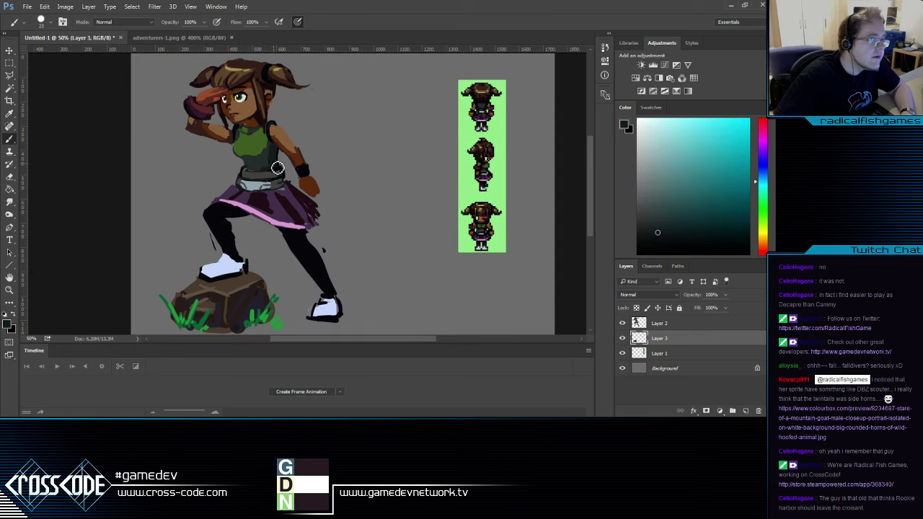
mouse_move(273, 174)
mouse_down()
mouse_move(282, 205)
mouse_move(267, 199)
mouse_up()
alt+click(301, 213)
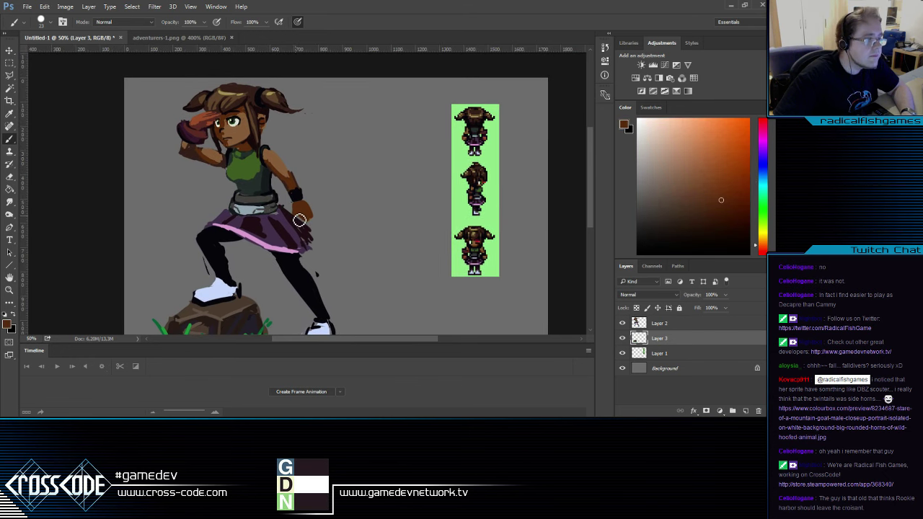
alt+click(285, 166)
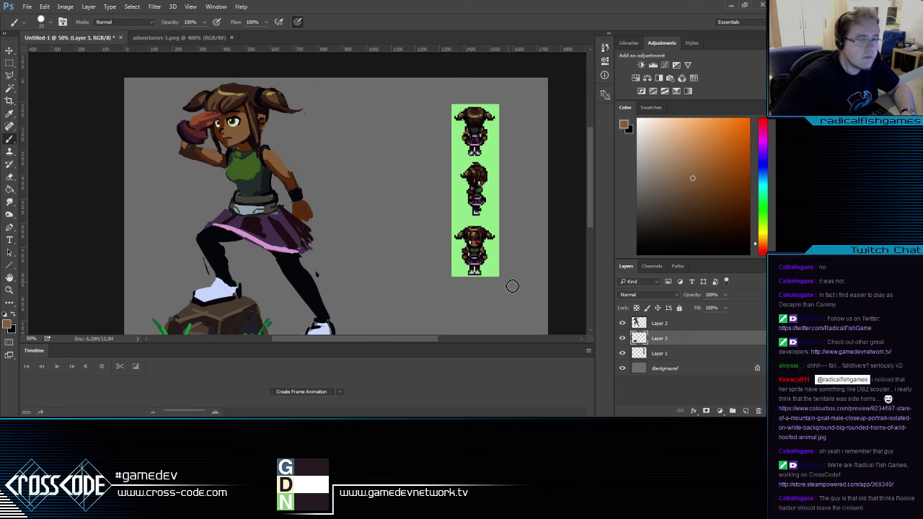
click(622, 338)
click(622, 338)
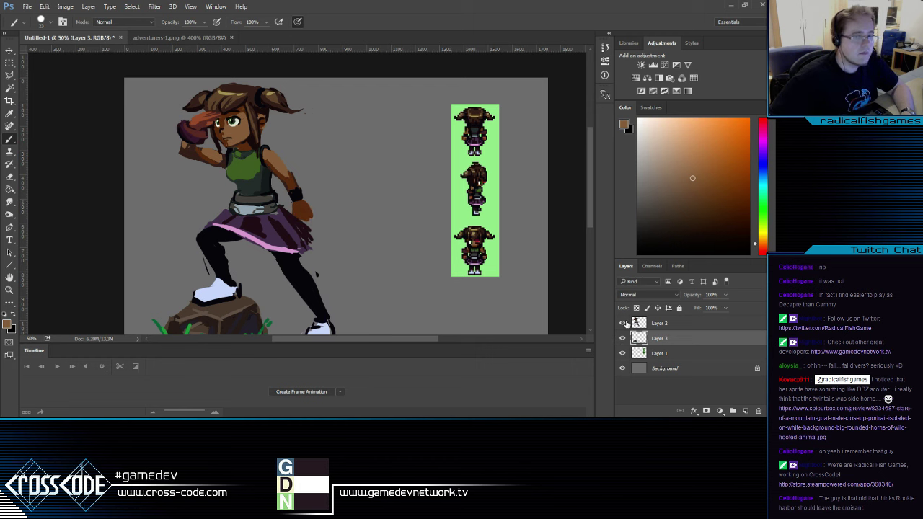
click(623, 323)
click(623, 323)
click(657, 324)
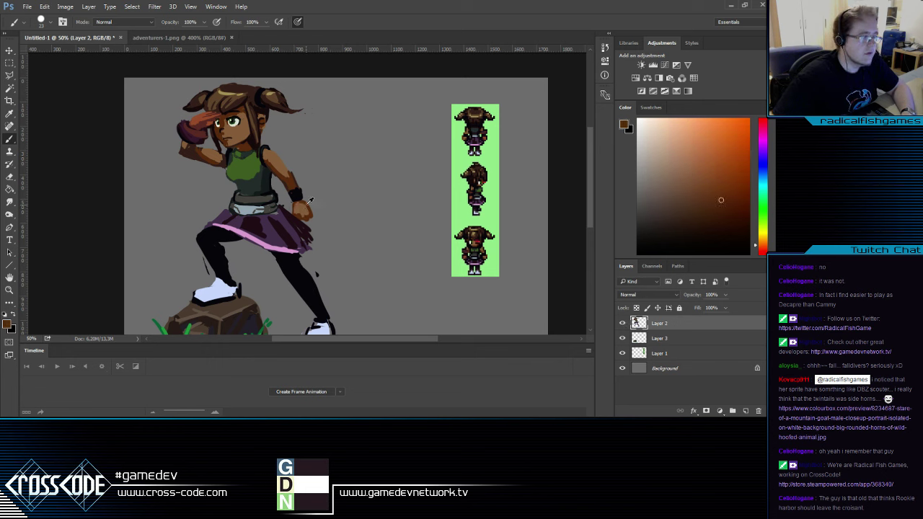
drag(328, 250, 388, 192)
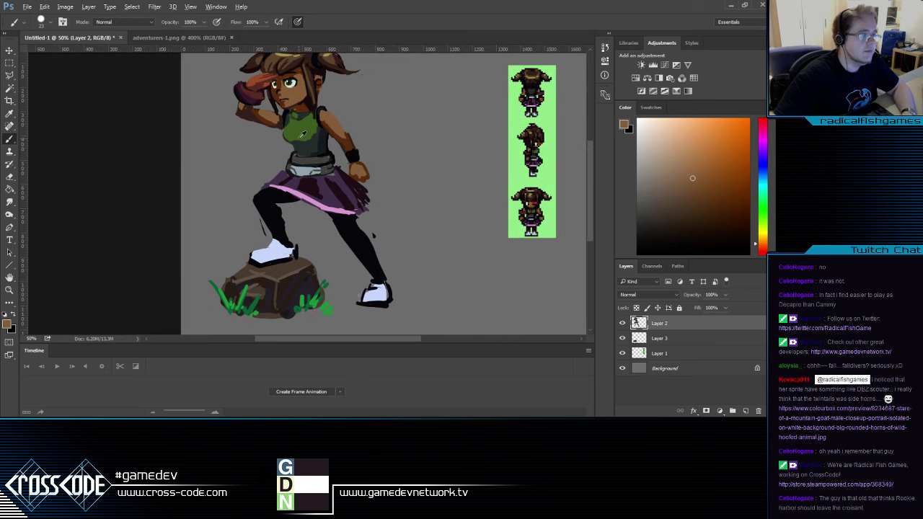
Draw the seam and fold lines on the character's green top with dark greens sampled from its shadows
alt+click(302, 137)
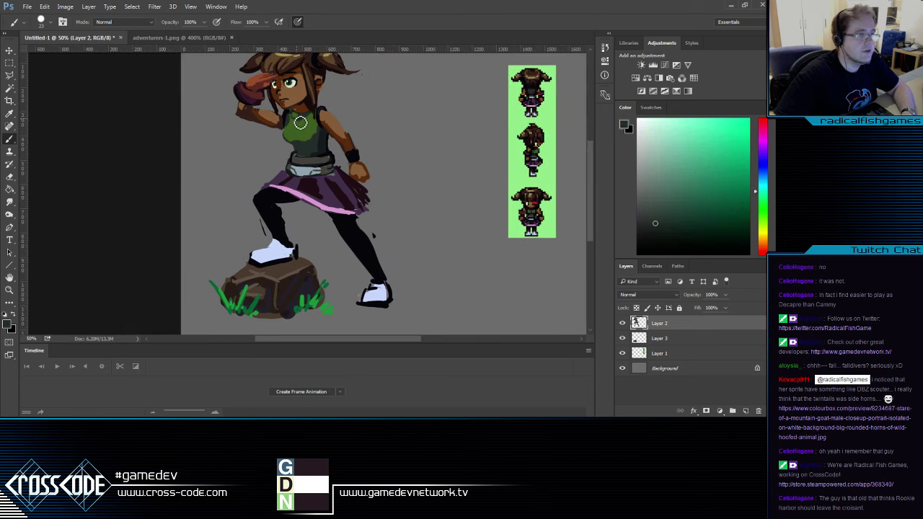
alt+click(327, 141)
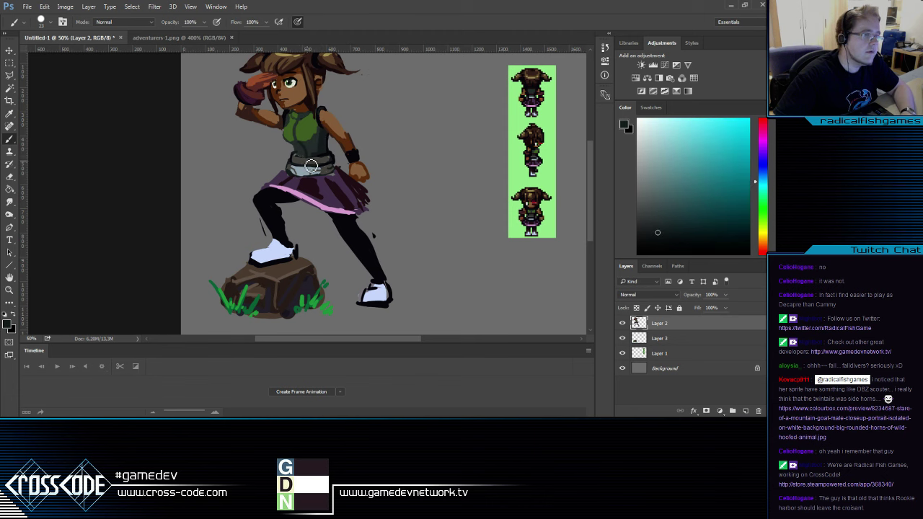
drag(338, 198, 312, 205)
Clean up the rear leg, skirt hem and lowered hand using black, pink and brown sampled from the figure
alt+click(343, 261)
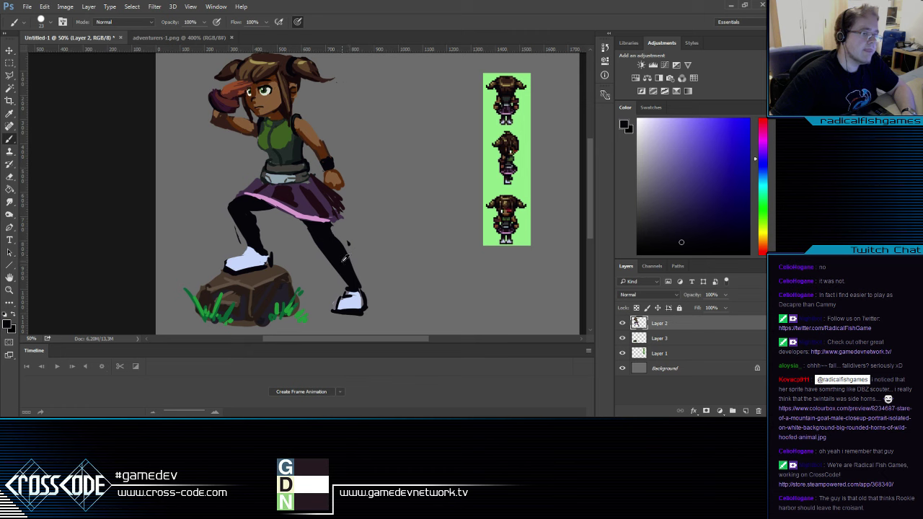
alt+click(334, 222)
drag(362, 268, 336, 240)
alt+click(340, 195)
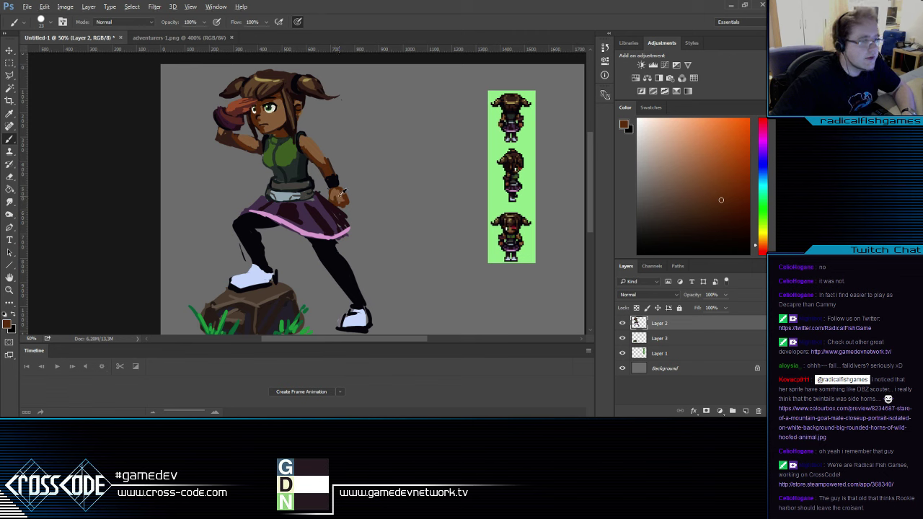
key(e)
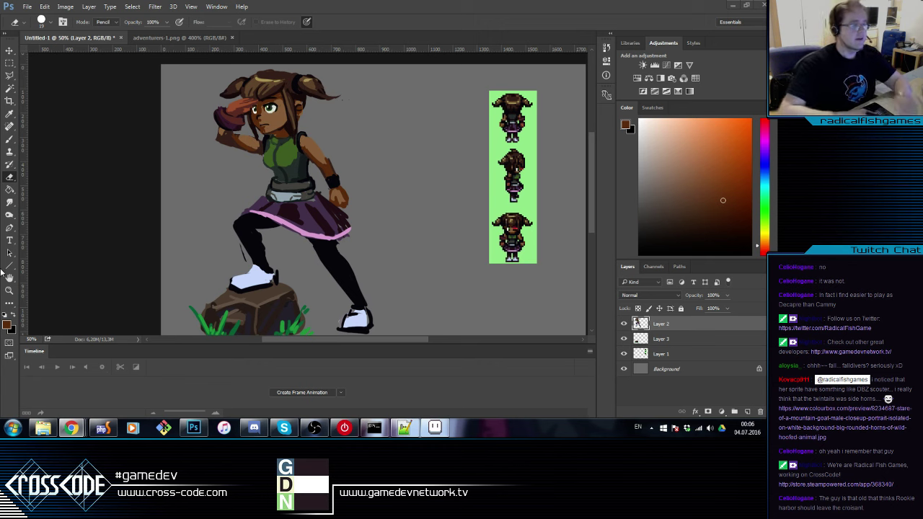
Paint a red lens over the character's front eye on a new layer, with the red sampled from the sprite's eyepiece
click(9, 290)
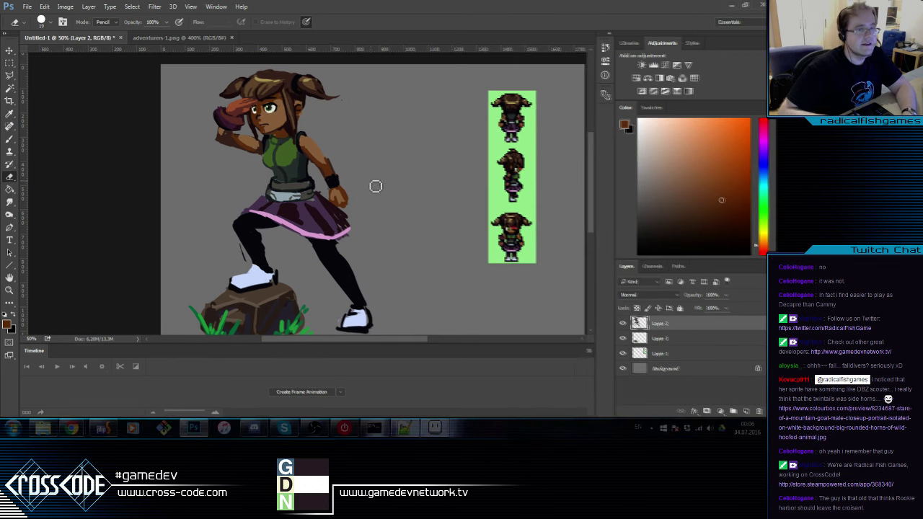
click(10, 290)
double_click(327, 173)
drag(344, 182, 134, 263)
alt+click(293, 235)
alt+click(293, 234)
drag(294, 236, 364, 161)
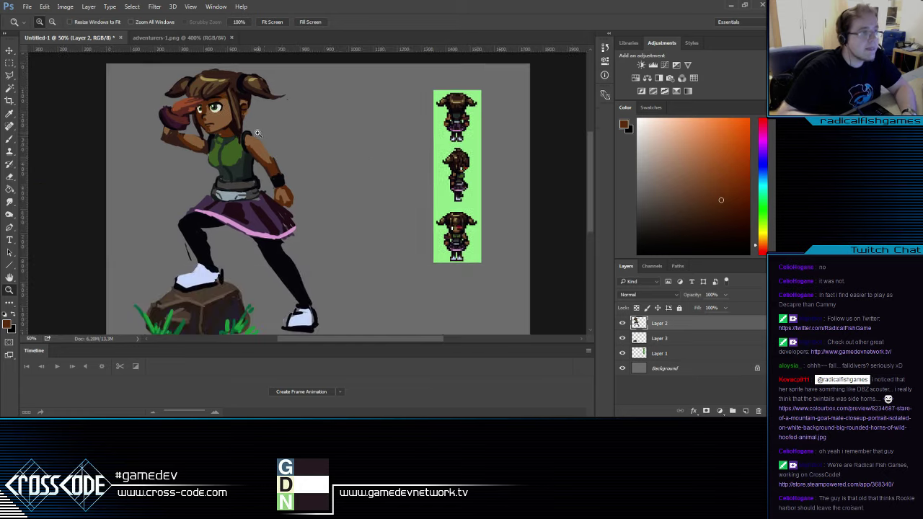
click(258, 134)
drag(206, 140, 209, 178)
click(10, 138)
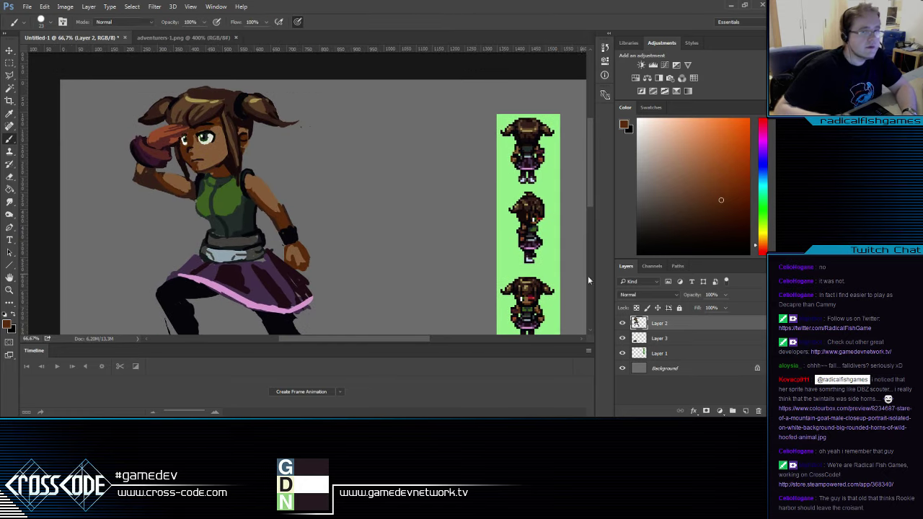
click(740, 411)
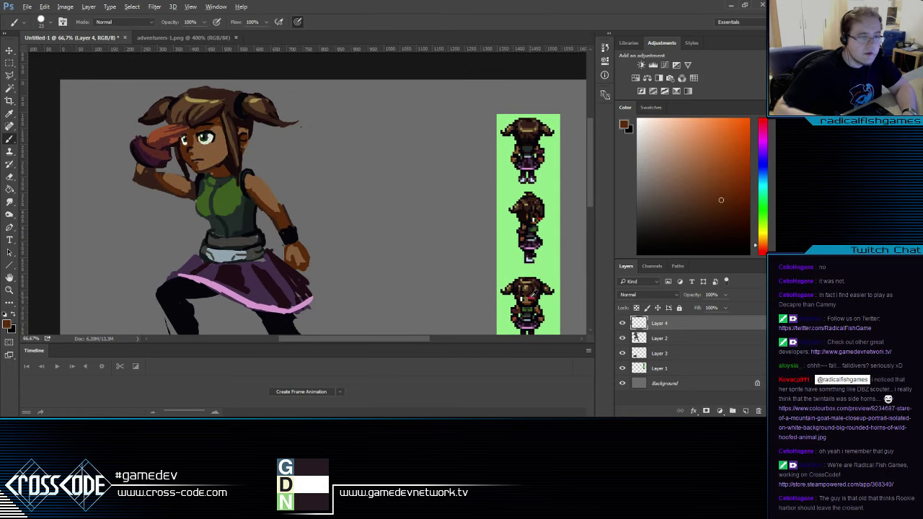
alt+click(534, 292)
mouse_move(194, 136)
mouse_down()
mouse_move(210, 134)
mouse_move(199, 142)
mouse_up()
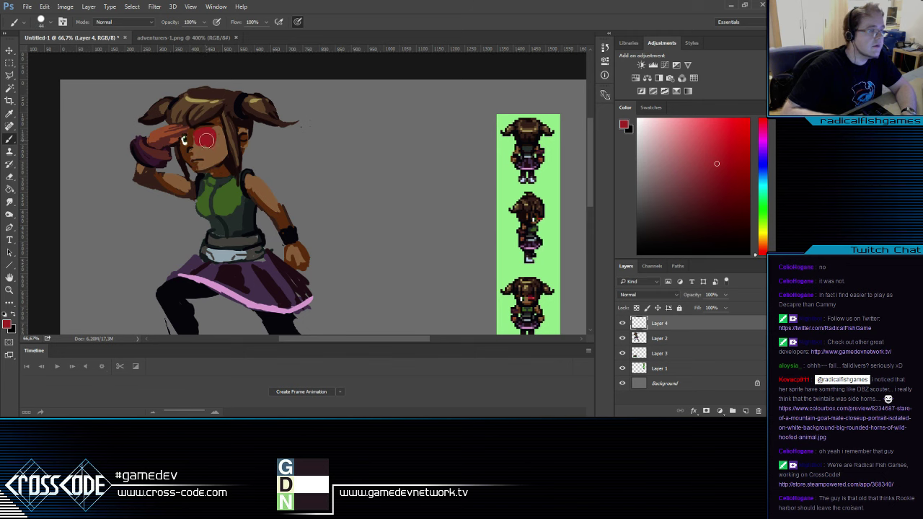
click(7, 322)
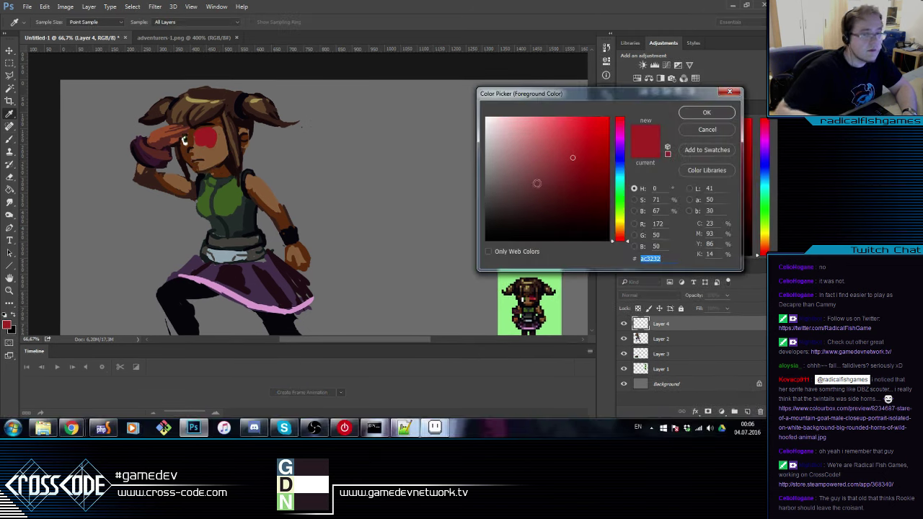
click(501, 207)
click(707, 112)
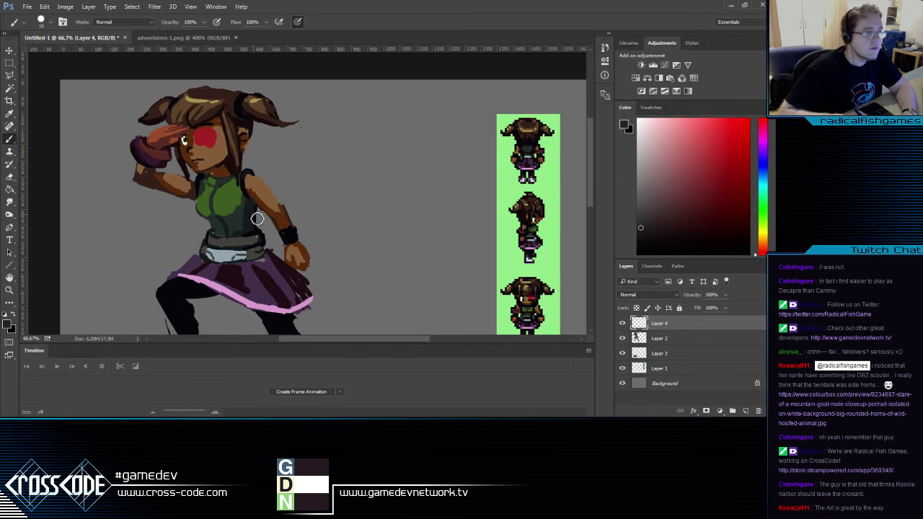
drag(196, 147, 215, 150)
key(ctrl+z)
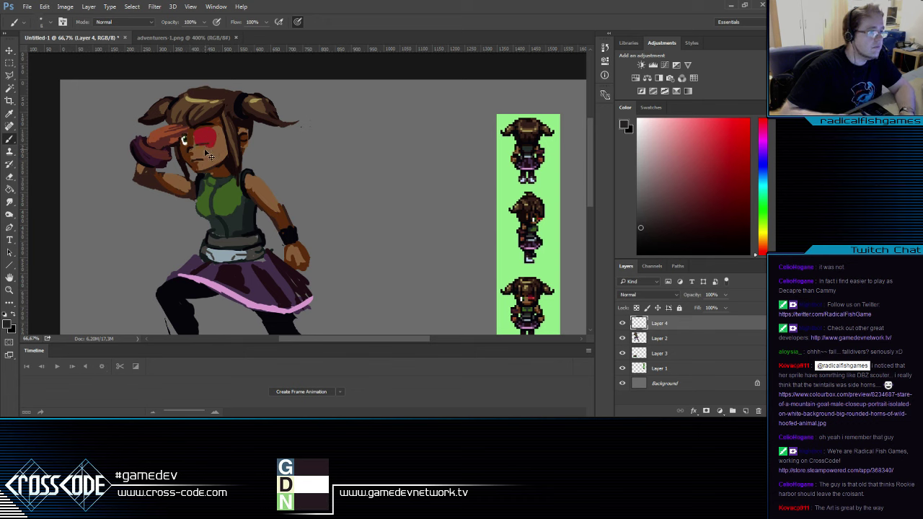
Outline the red lens with a black frame that runs back toward her ear, and trim its edges with the Eraser
alt+click(237, 114)
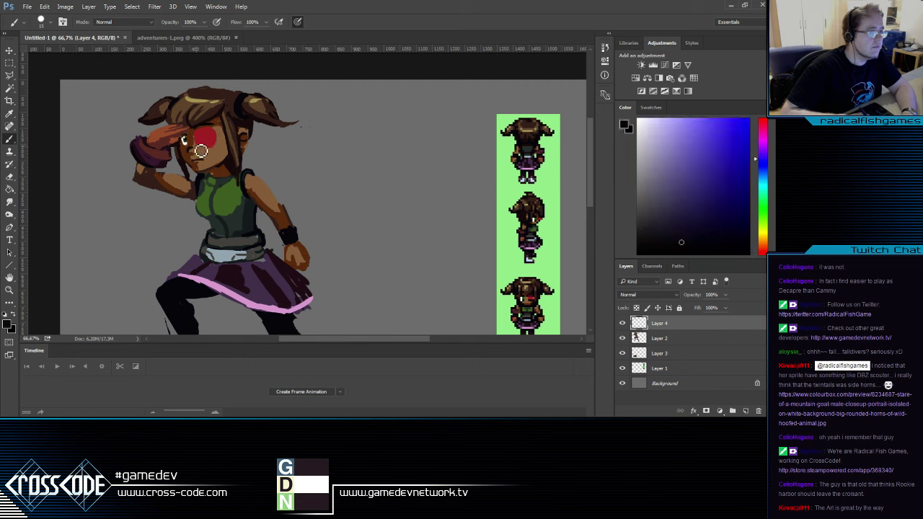
drag(196, 146, 213, 146)
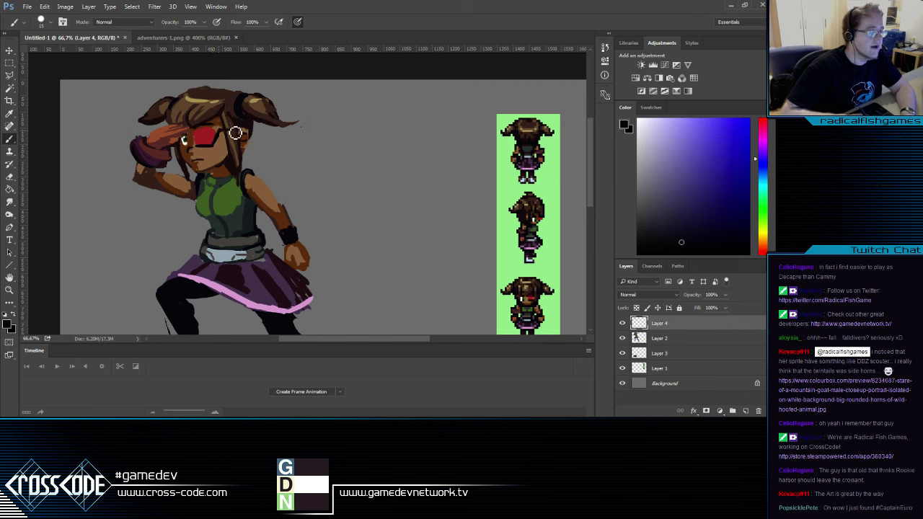
key(e)
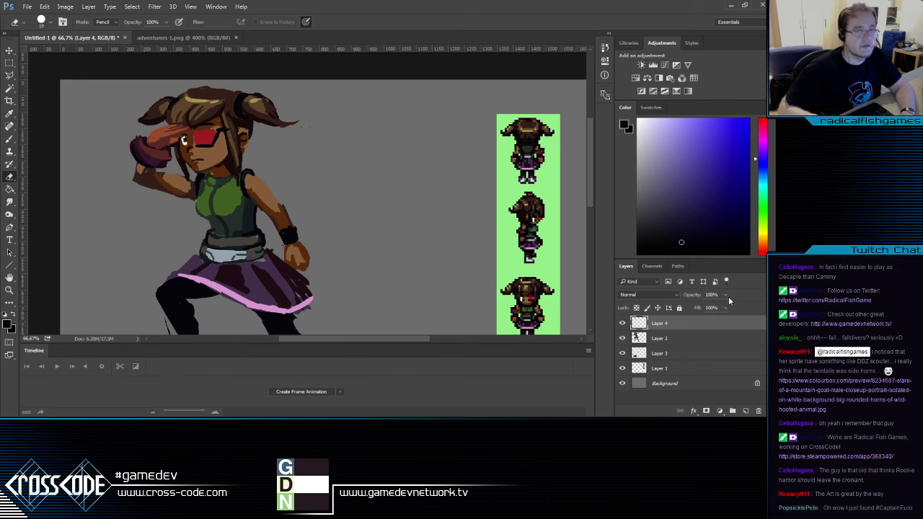
Set the lens layer's opacity to 75% and reinforce the eyepiece's black frame on a new layer above it
drag(709, 305, 705, 305)
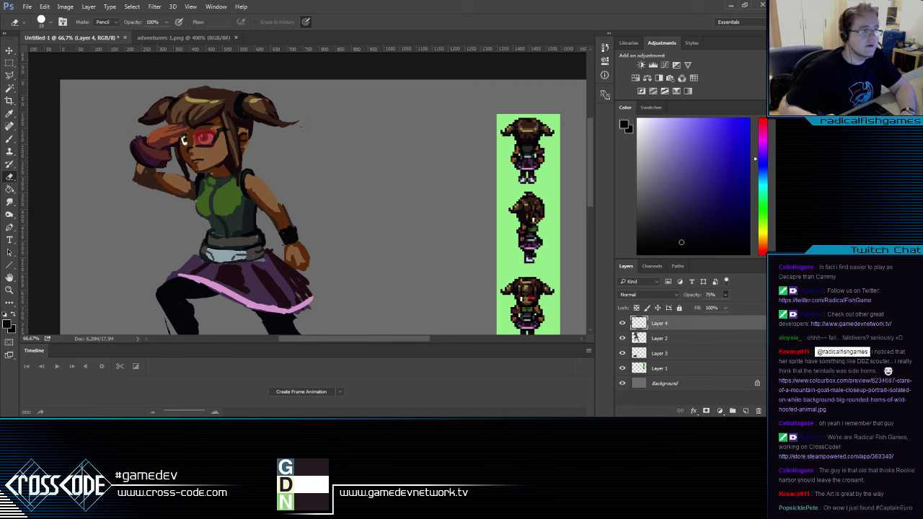
click(746, 410)
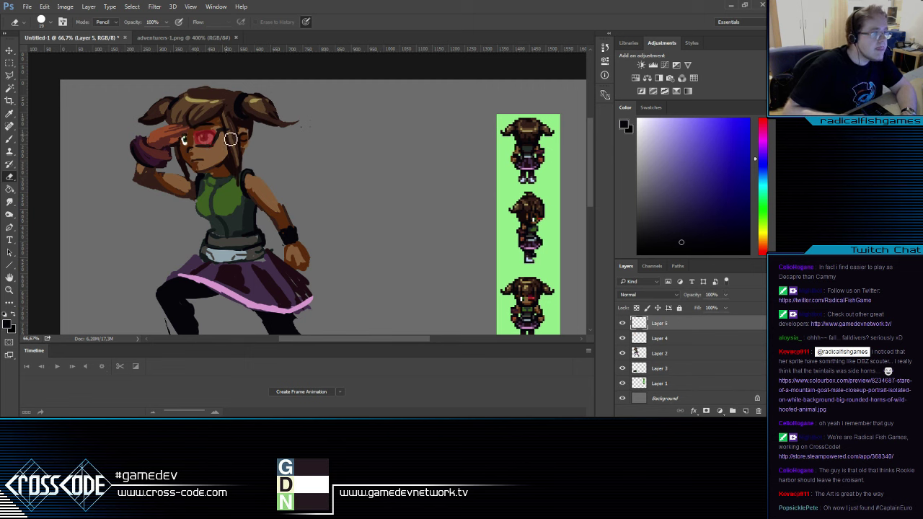
key(b)
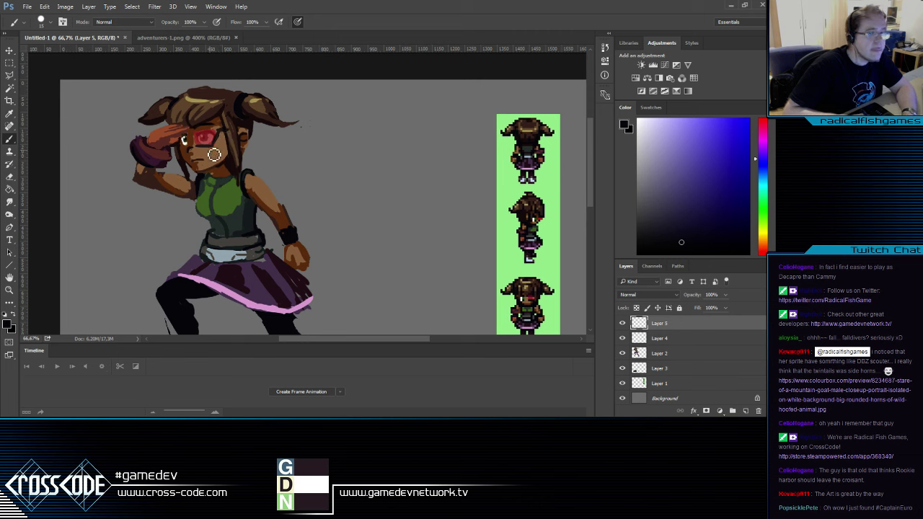
mouse_move(205, 153)
mouse_down()
mouse_move(219, 150)
mouse_move(223, 134)
mouse_move(201, 136)
mouse_up()
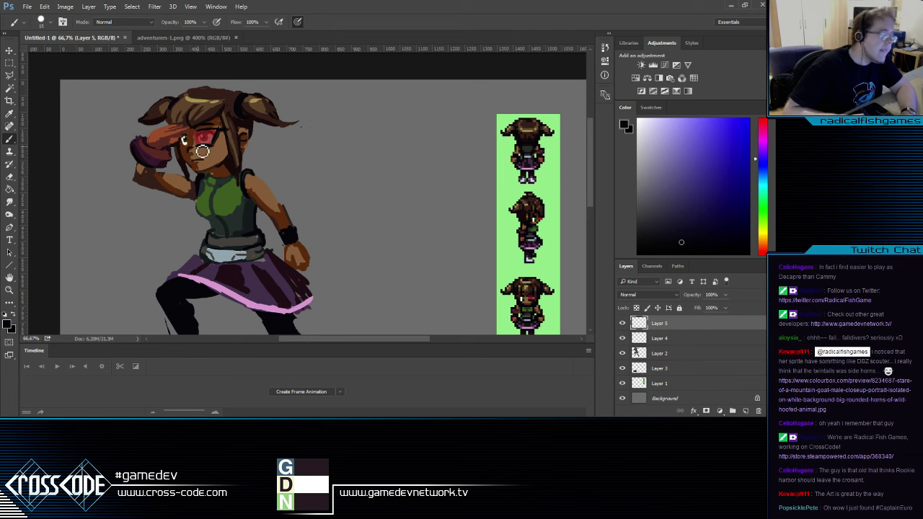
Trim the eyepiece's frame with the Eraser and touch up the lens's dark border on the lens layer in black
key(e)
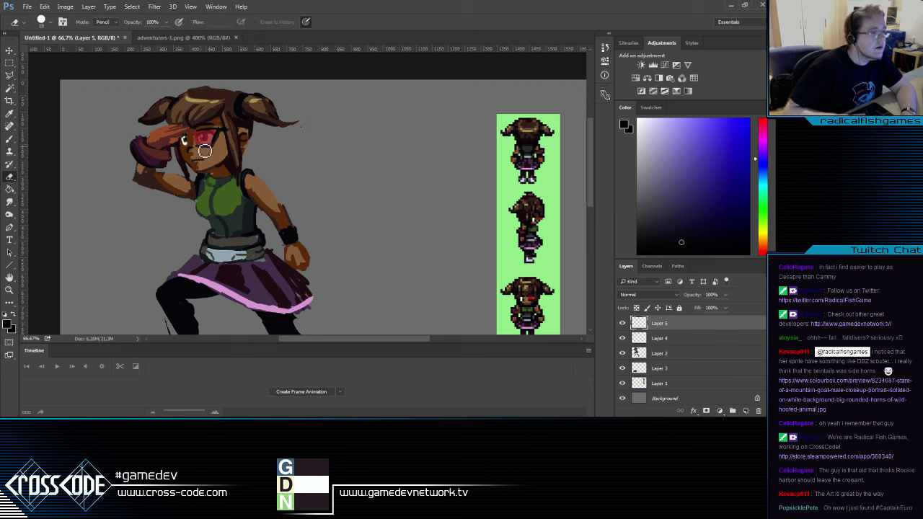
click(641, 338)
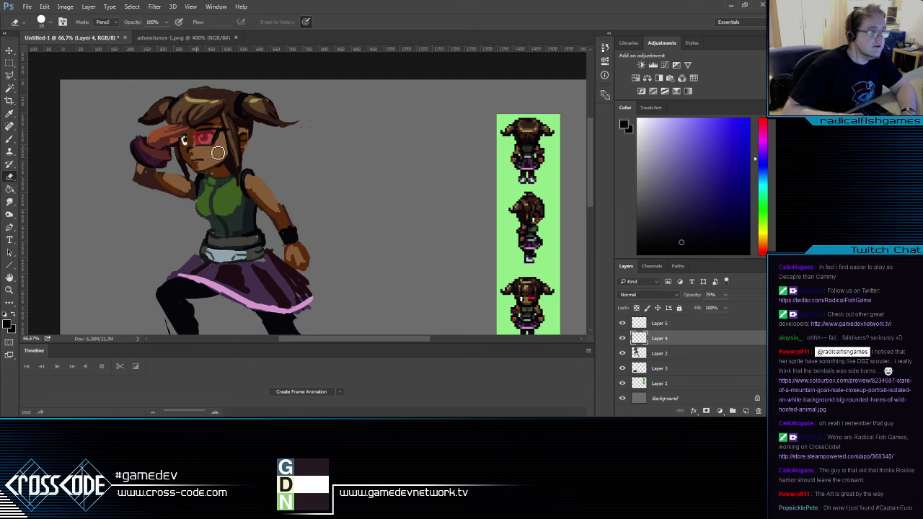
key(b)
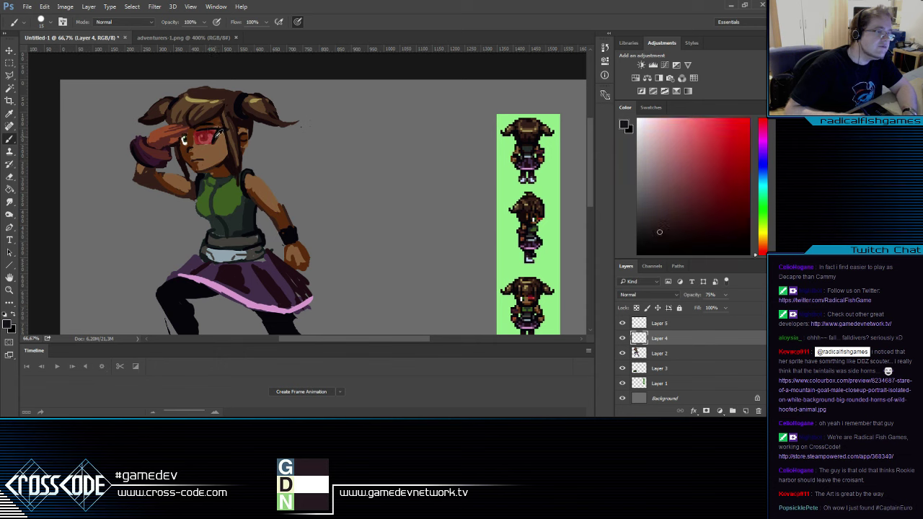
drag(207, 130, 196, 143)
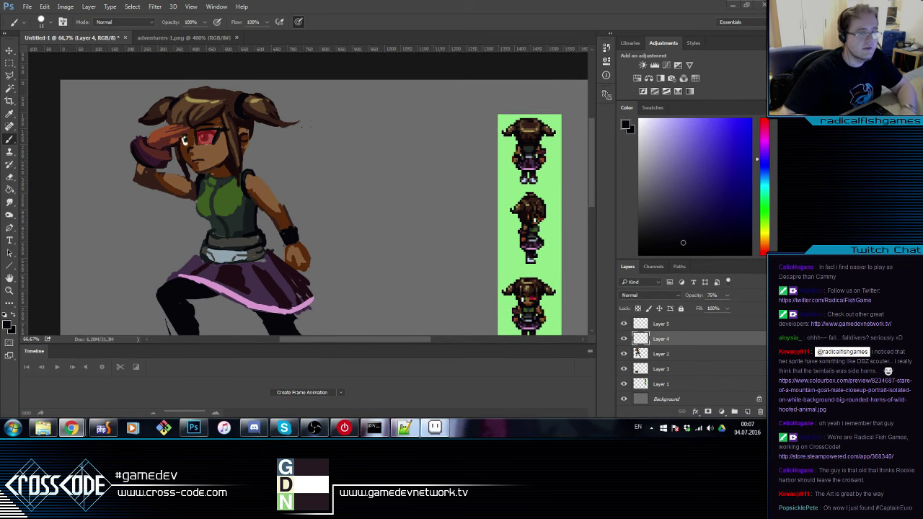
key(e)
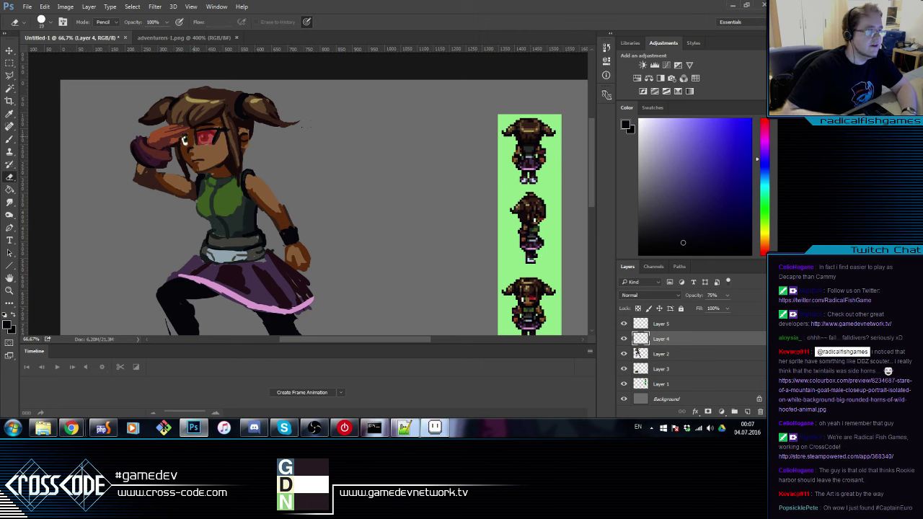
key(b)
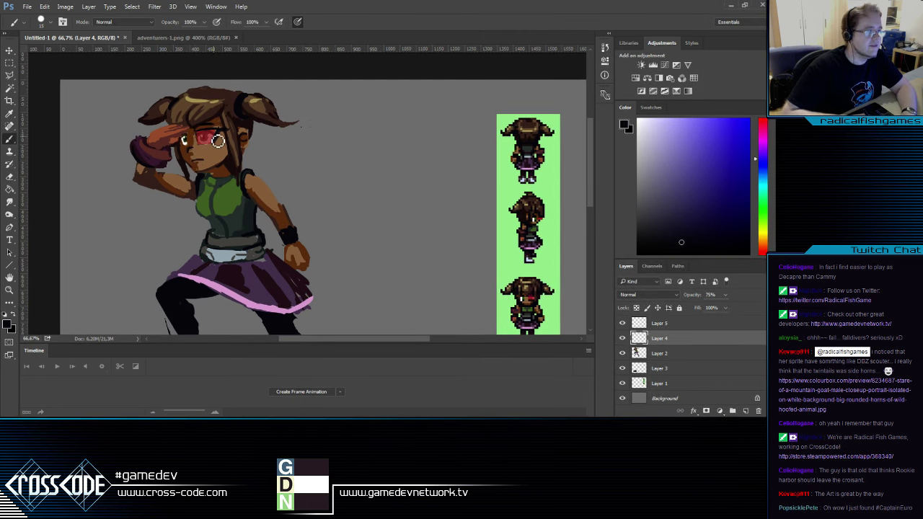
Compare the eye with and without the lens layer, and touch up the lens using the Eraser and red sampled from it
alt+click(217, 138)
click(657, 354)
click(623, 338)
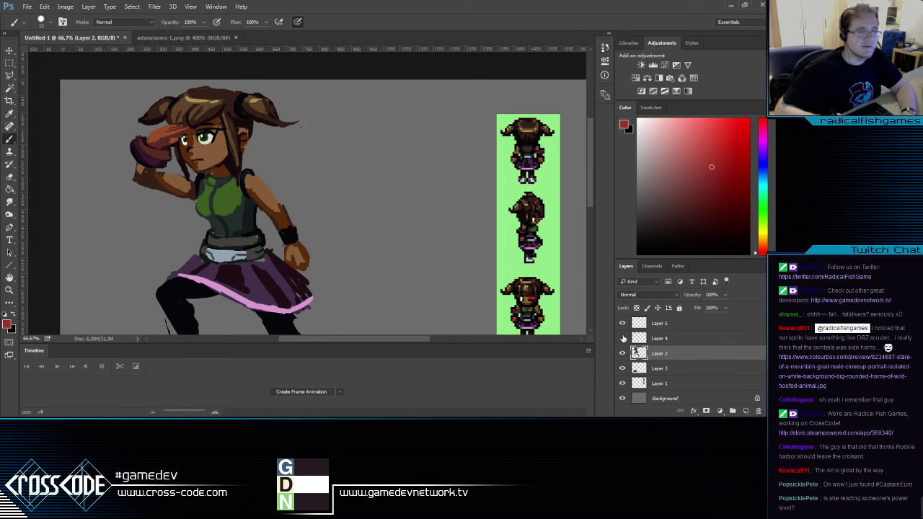
click(622, 338)
click(657, 338)
key(e)
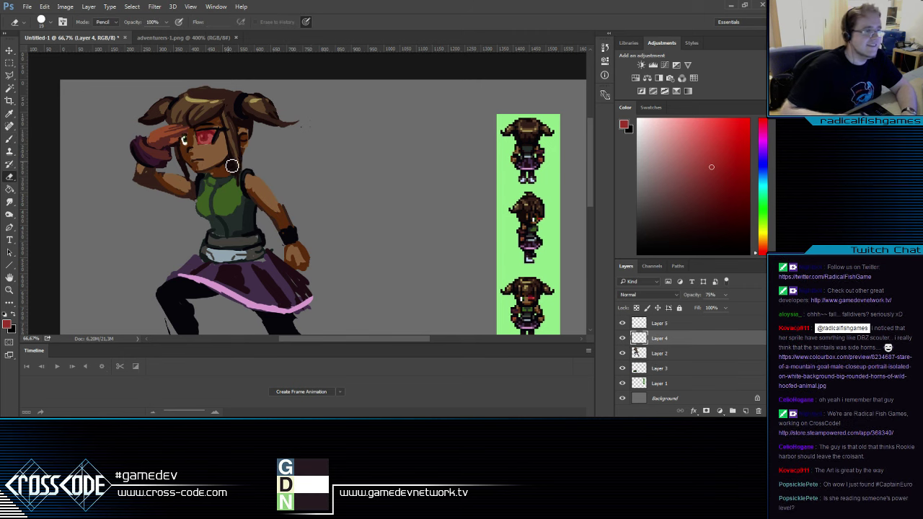
key(b)
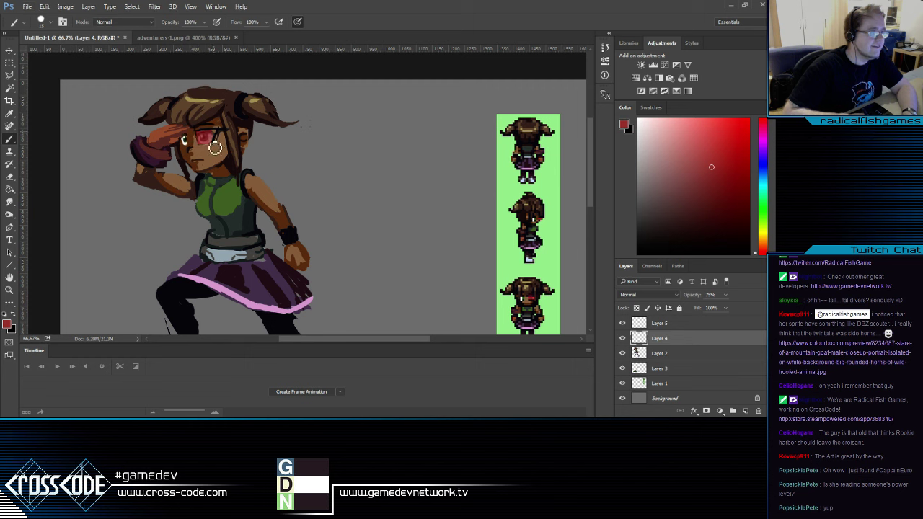
Erase excess frame strokes on the frame layer and repaint the frame beside the lens in sampled black
click(663, 323)
key(e)
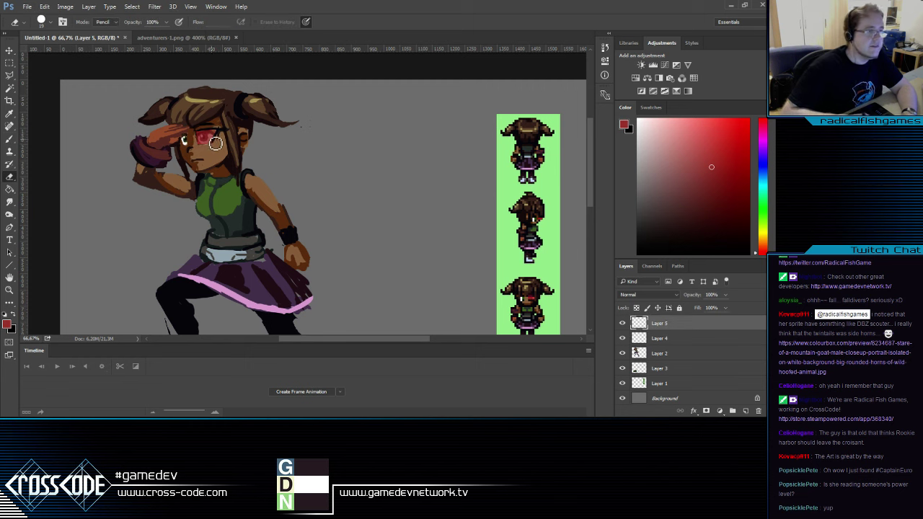
key(b)
alt+click(223, 128)
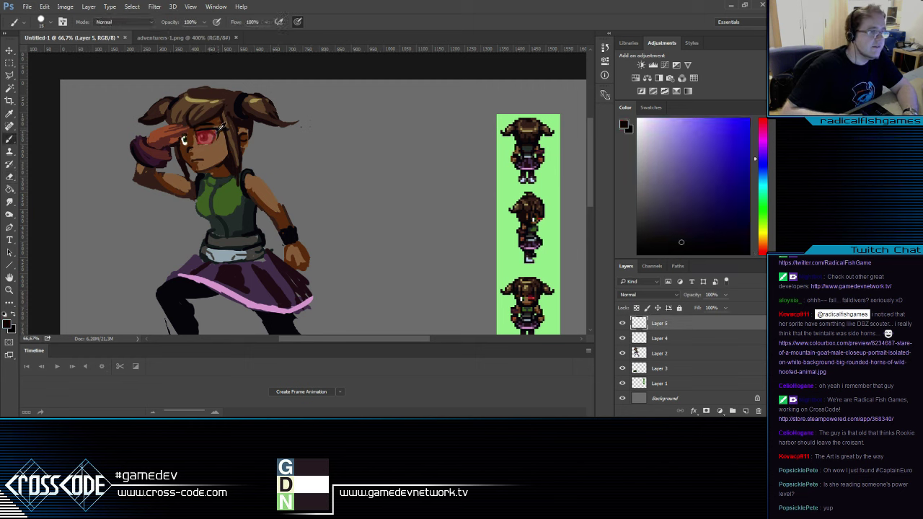
alt+click(220, 129)
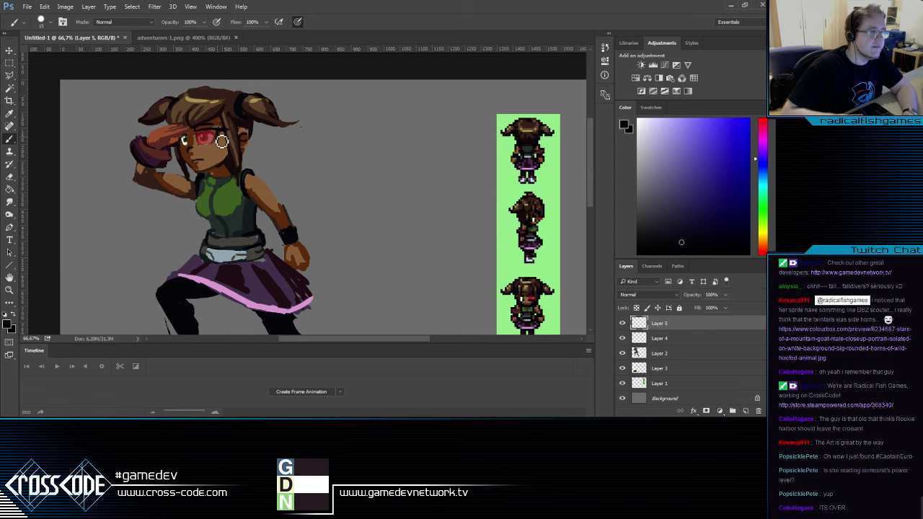
Paint a white highlight across the red lens on the lens layer
click(5, 314)
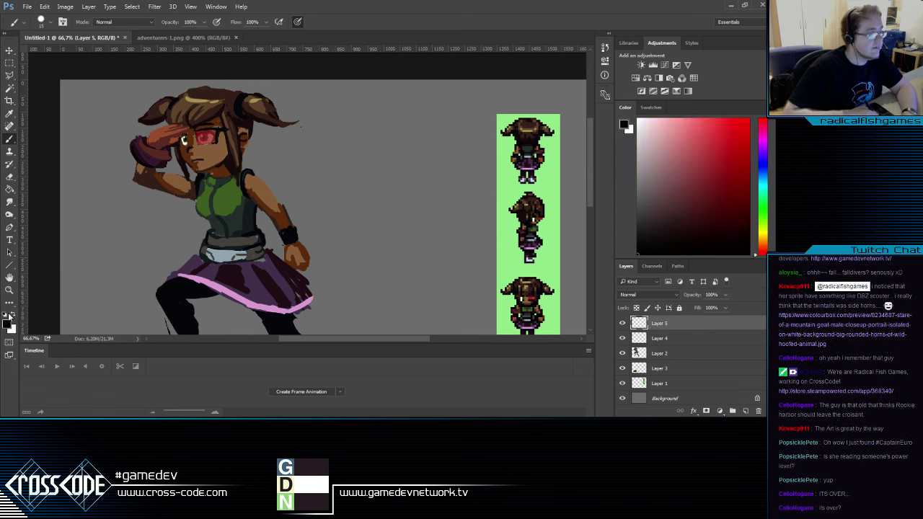
click(13, 315)
click(656, 338)
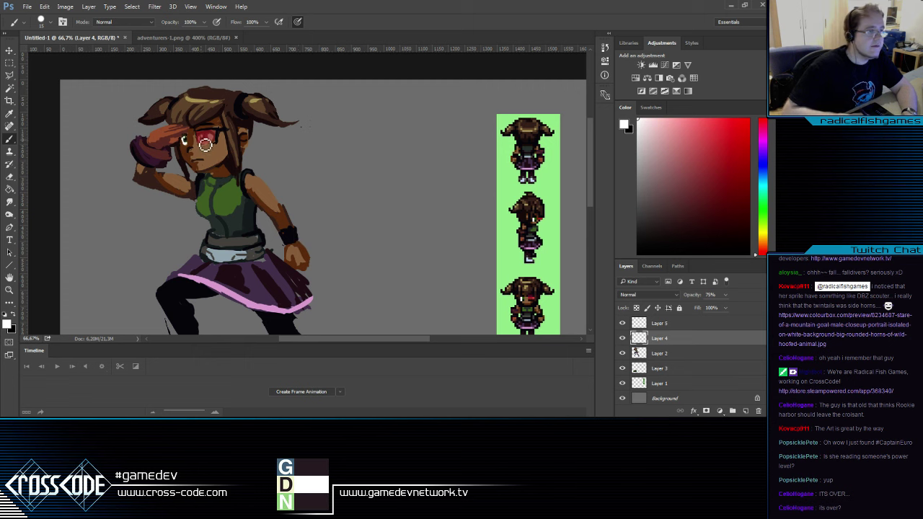
mouse_move(208, 137)
mouse_down()
mouse_move(201, 141)
mouse_move(210, 138)
mouse_up()
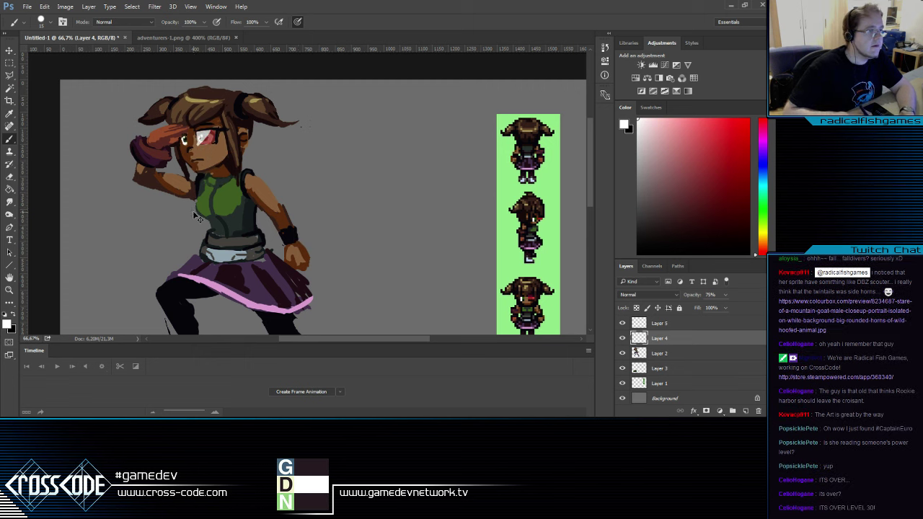
Mix a muted light red and paint it over the white highlight on the lens
click(6, 326)
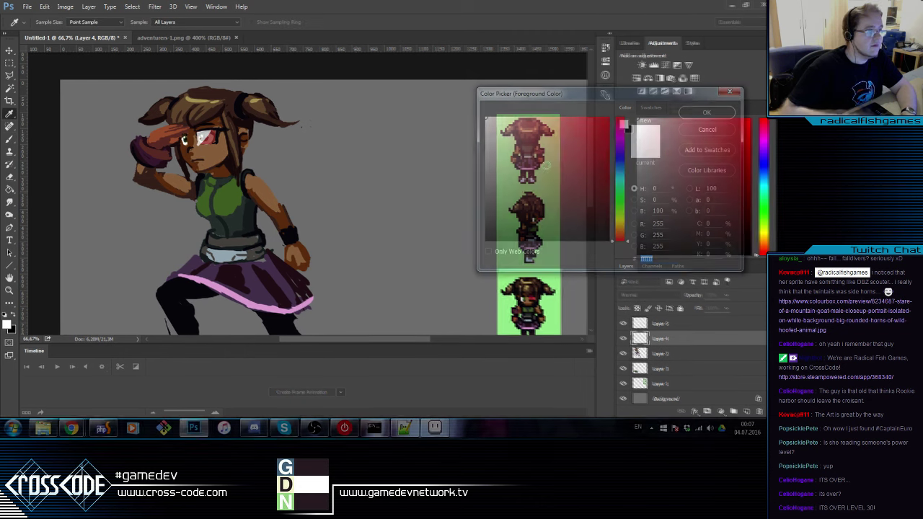
click(548, 166)
drag(548, 166, 535, 148)
click(698, 113)
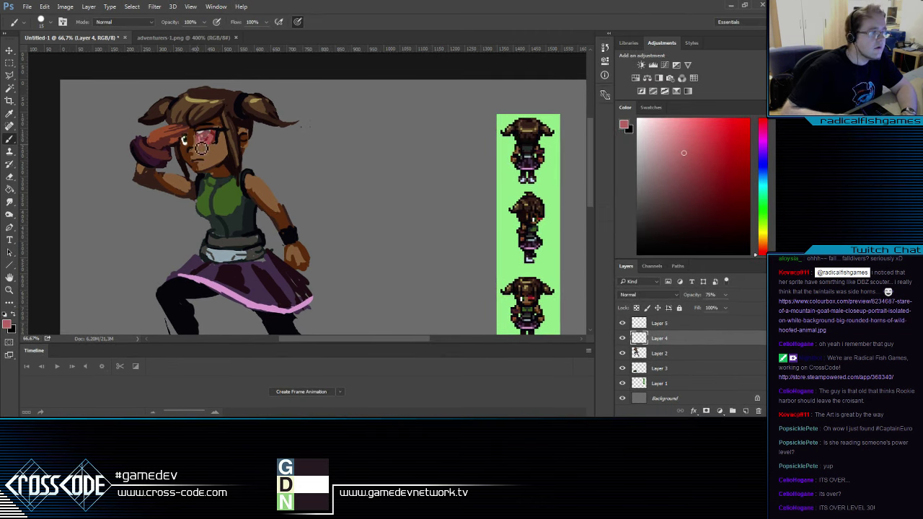
drag(201, 147, 205, 137)
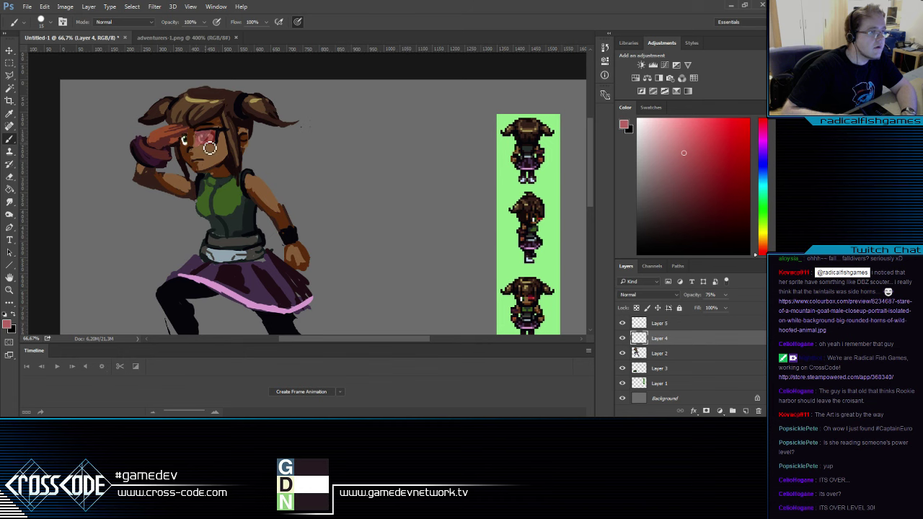
Darken the painting color to the red 7f2b2b and shade the lens around its lighter reflection
click(8, 324)
drag(540, 187, 549, 168)
click(691, 116)
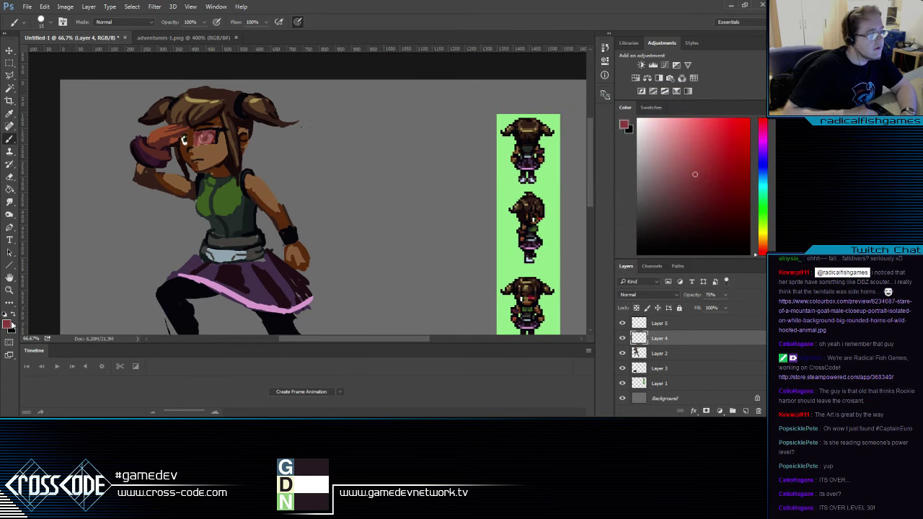
key(i)
click(9, 323)
drag(563, 175, 569, 179)
click(705, 113)
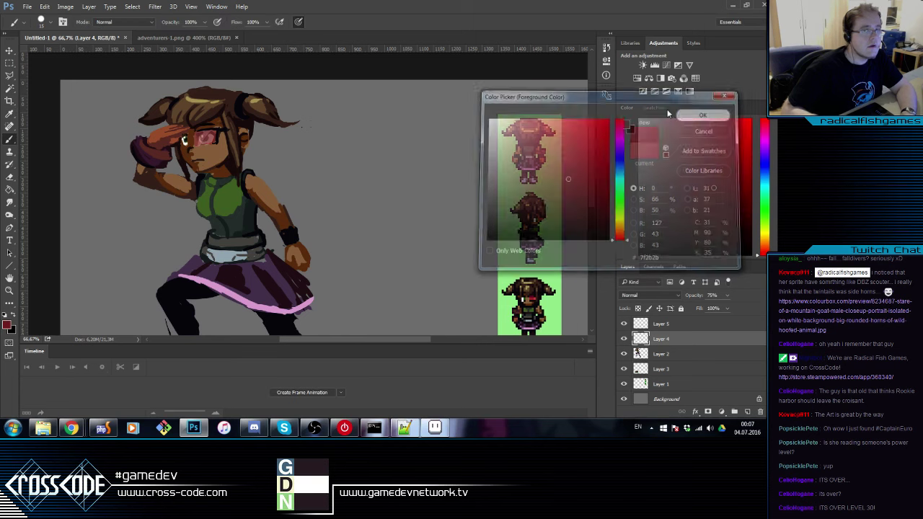
key(b)
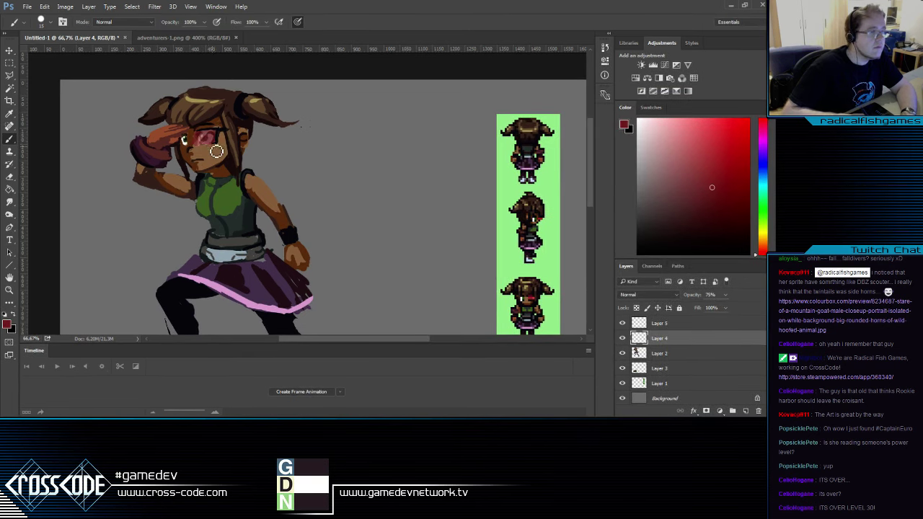
Clean up the lens's edges with the Eraser and erase the black frame strokes on the frame layer
key(e)
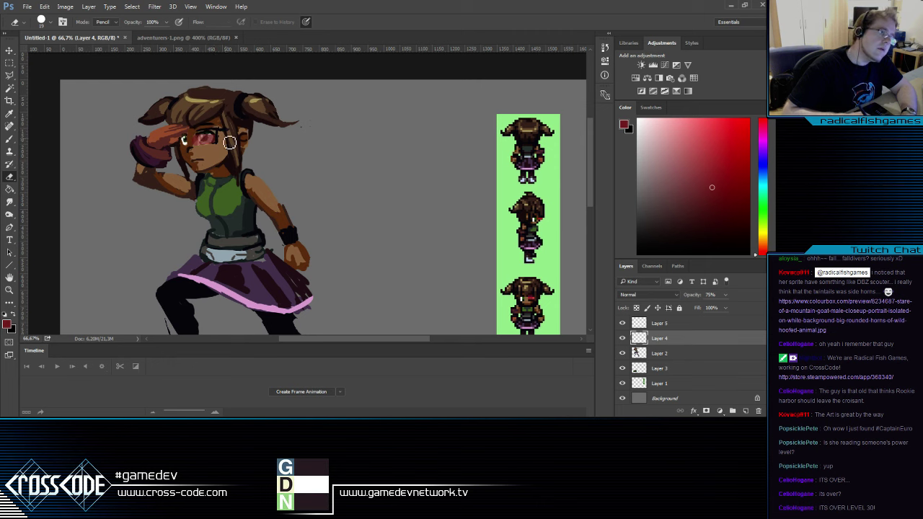
key(alt+bracketright)
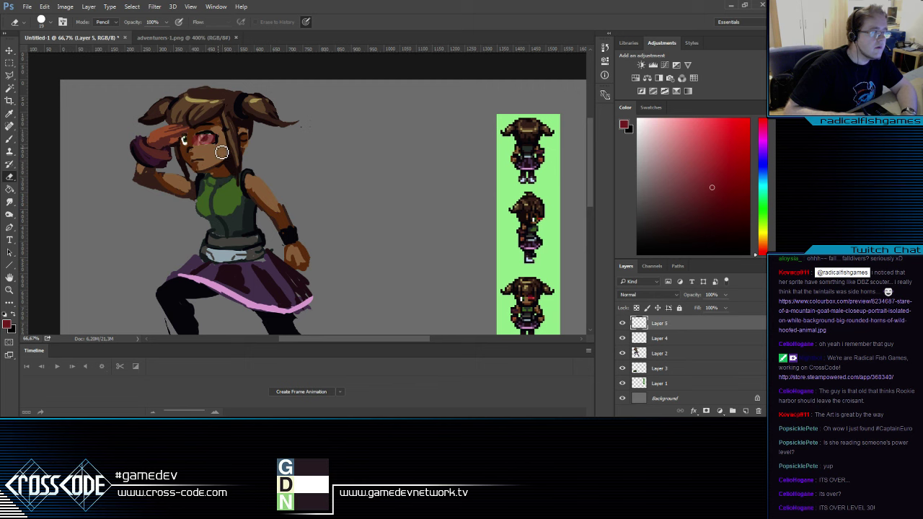
key(b)
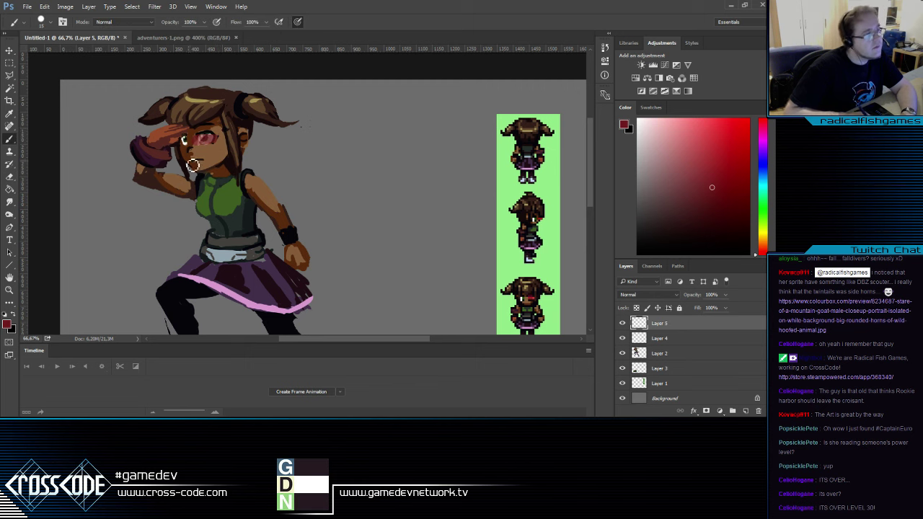
Repaint the eyepiece's frame in pure black along the lens's lower edge and back toward her ear
click(7, 324)
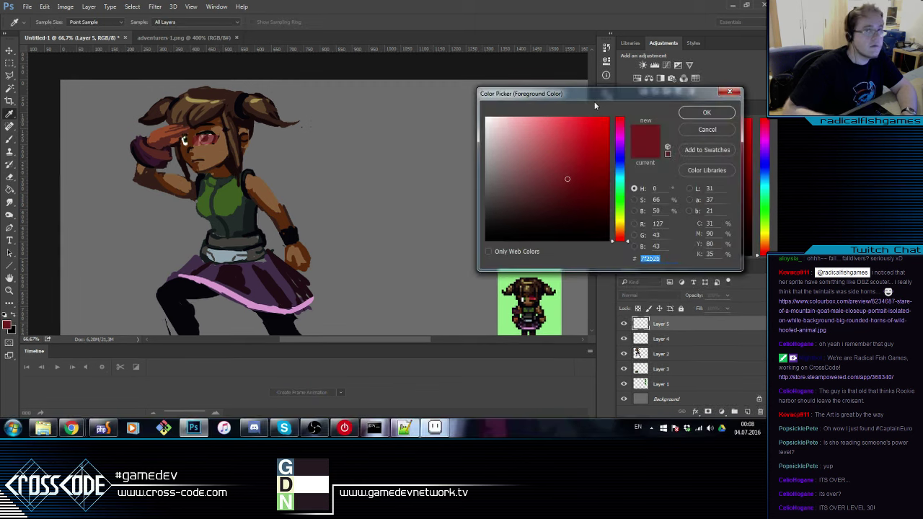
click(703, 133)
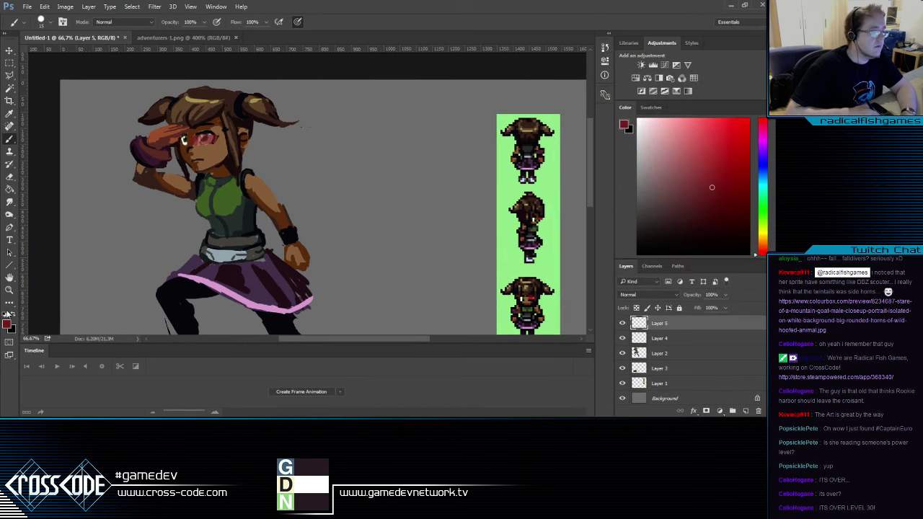
click(5, 314)
click(13, 314)
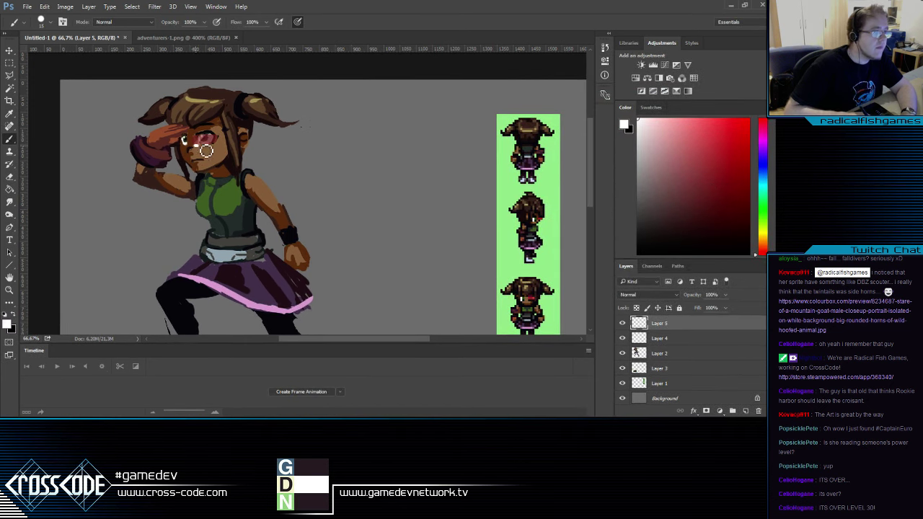
click(13, 315)
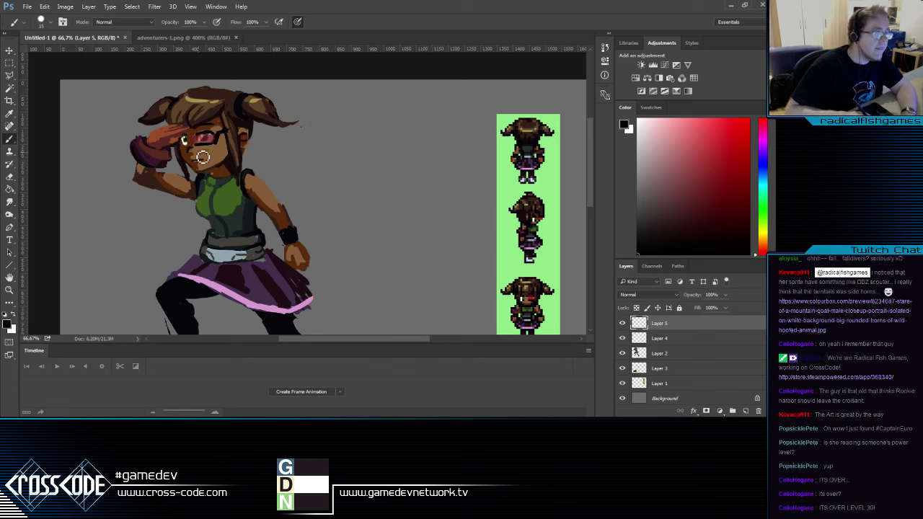
Repaint the lens in the deep red 892323 on the lens layer
click(653, 340)
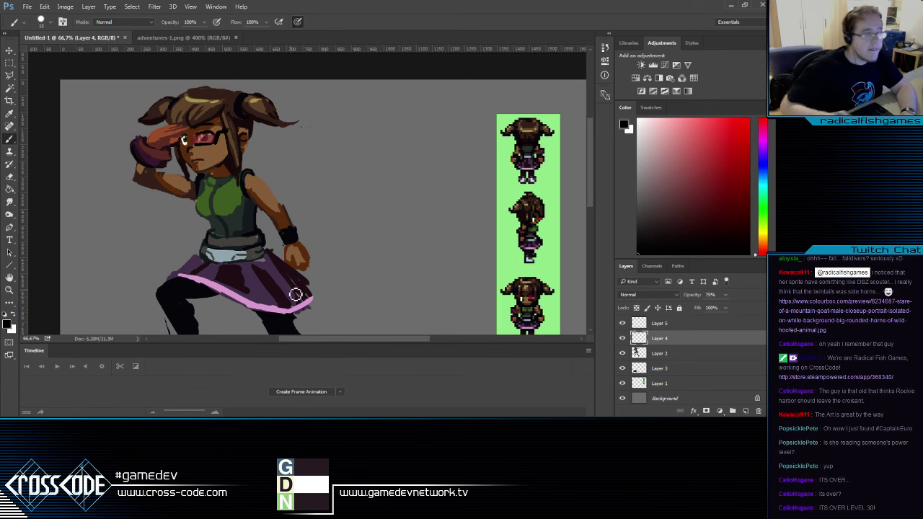
click(8, 323)
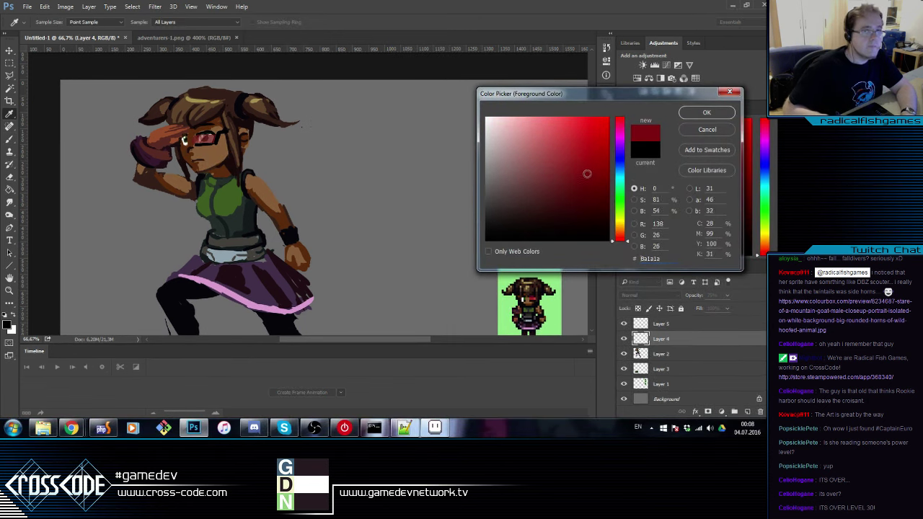
key(Return)
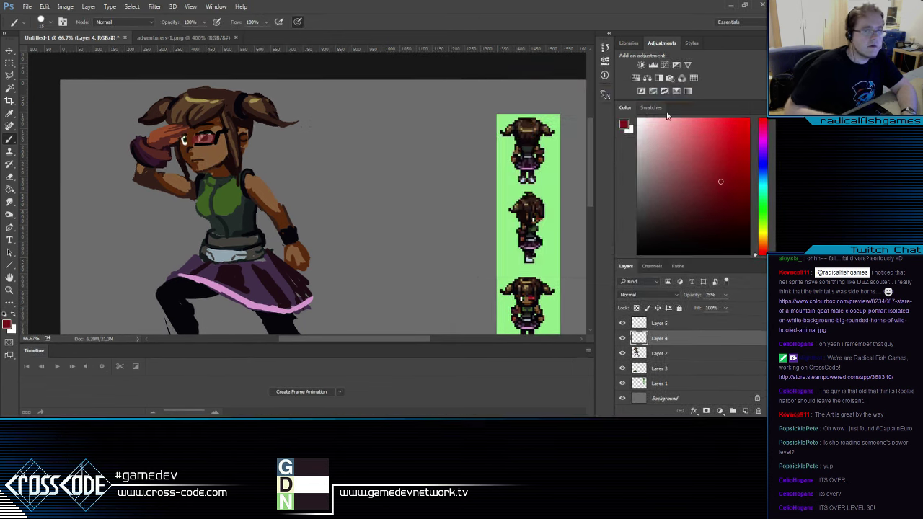
drag(199, 141, 214, 138)
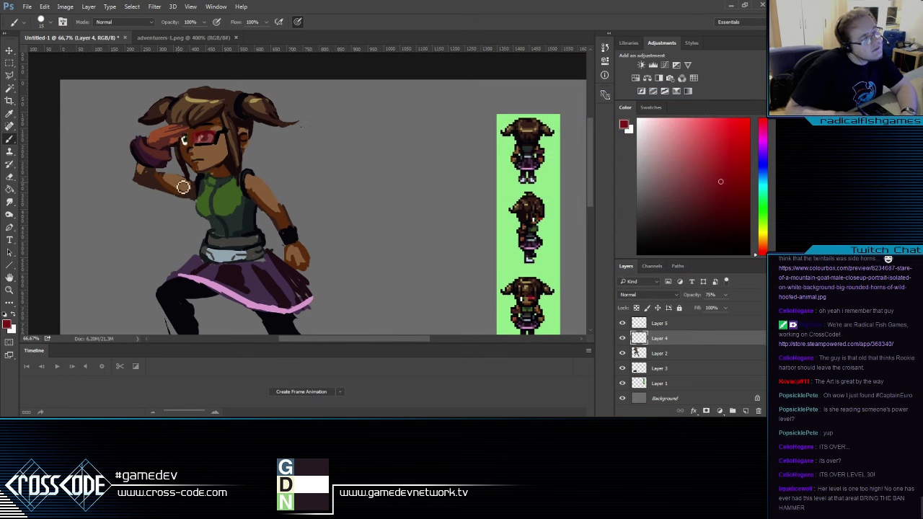
Set the painting color to the pale red c38181 and repaint the lighter reflection on the eyepiece's lens
click(10, 114)
click(6, 325)
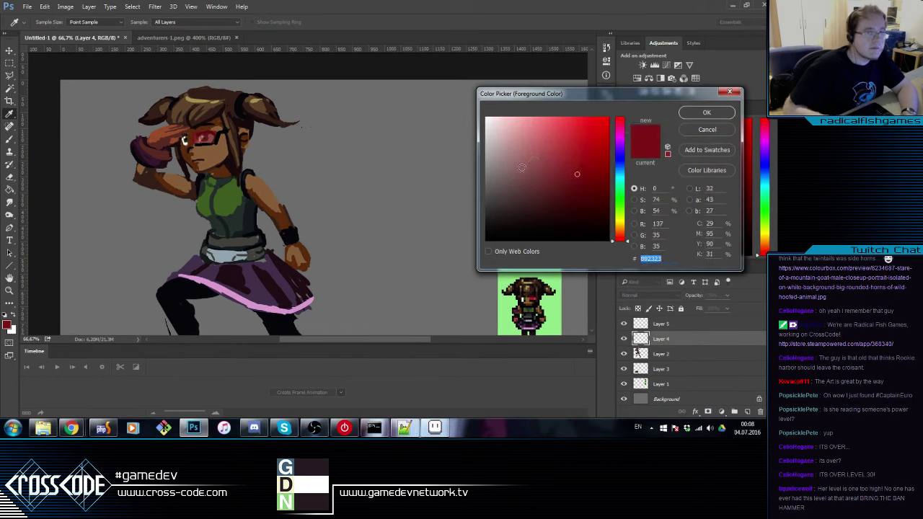
drag(540, 153, 528, 146)
click(694, 115)
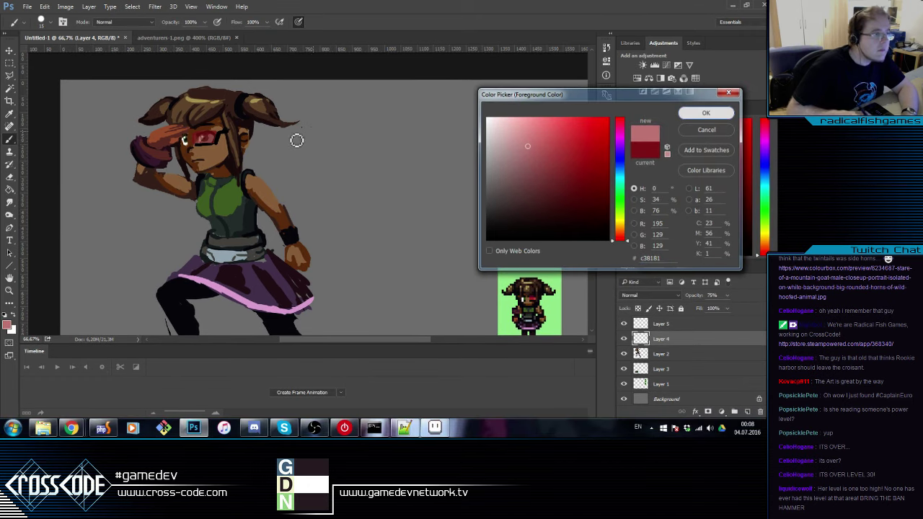
key(Return)
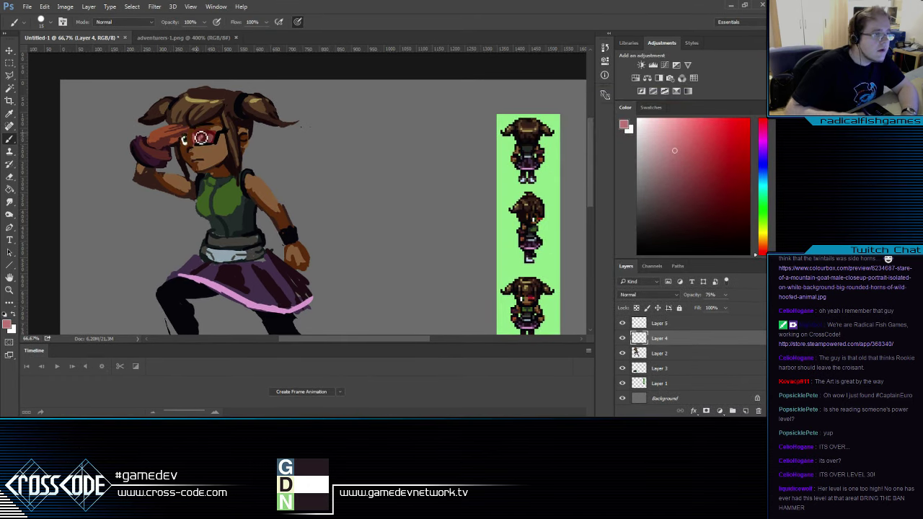
drag(201, 138, 210, 136)
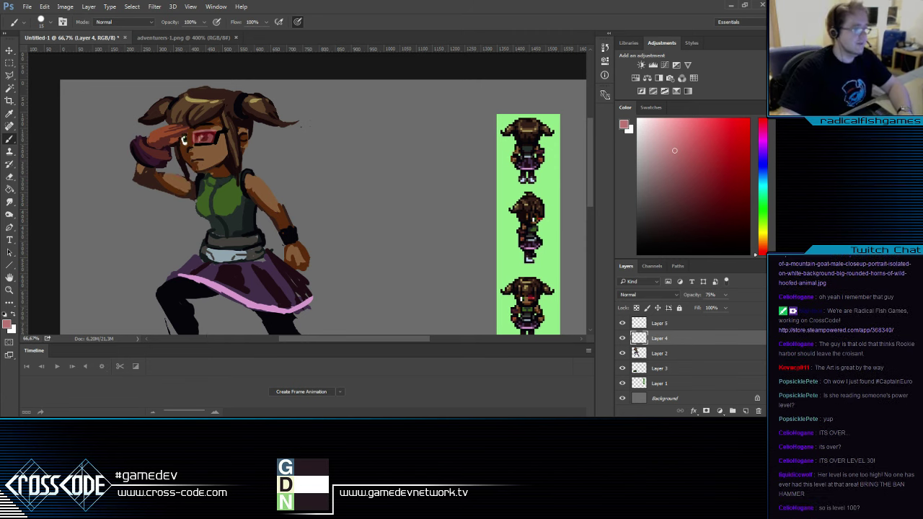
Switch to Chrome, search Google Images for "Scouter DBZ" to examine the eyepiece designs, and return to Photoshop
key(alt+Tab)
key(ctrl+t)
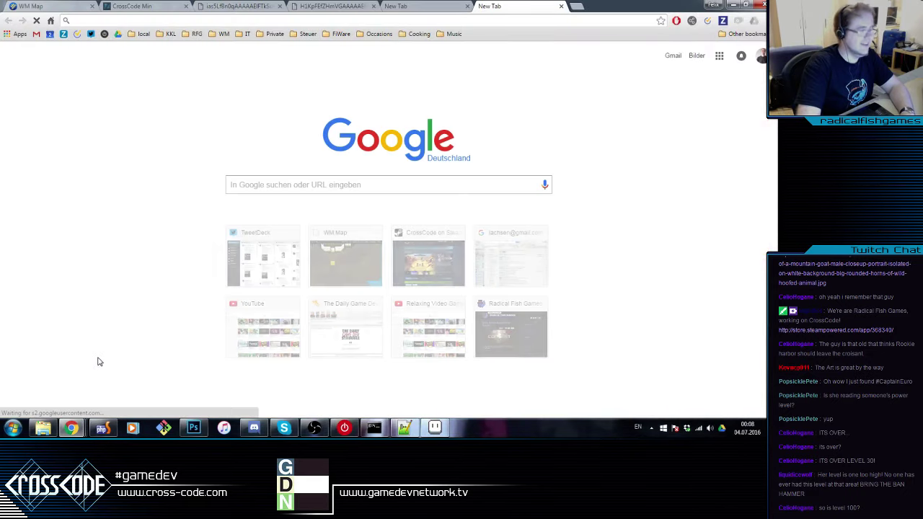
text(D)
key(Escape)
text(Scouter D)
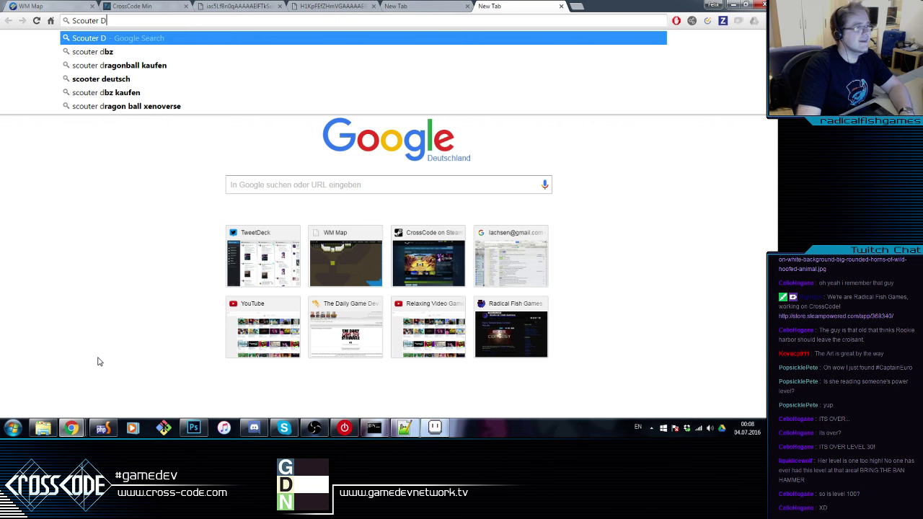
text(BZ)
key(Return)
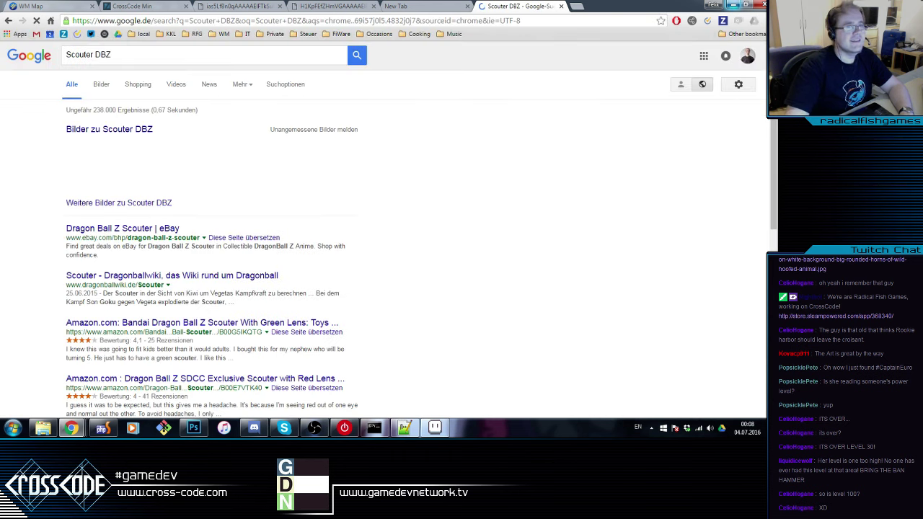
click(101, 86)
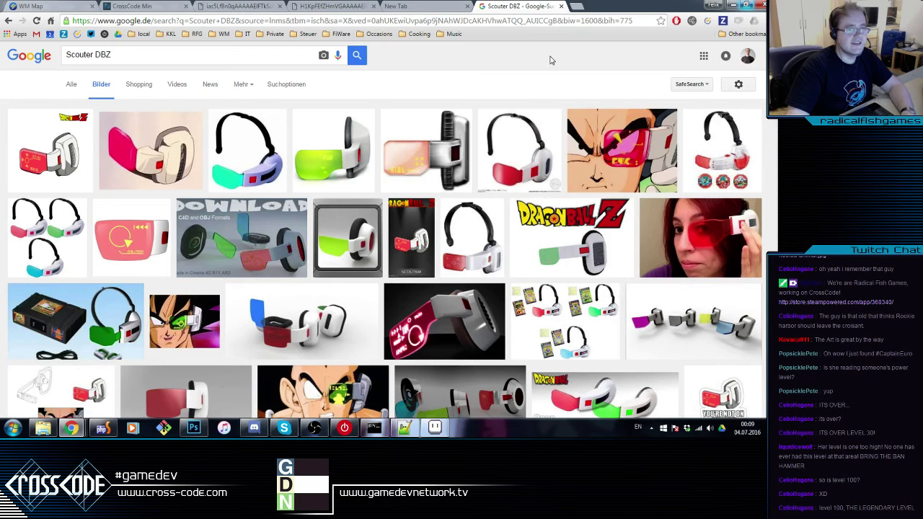
key(alt+Tab)
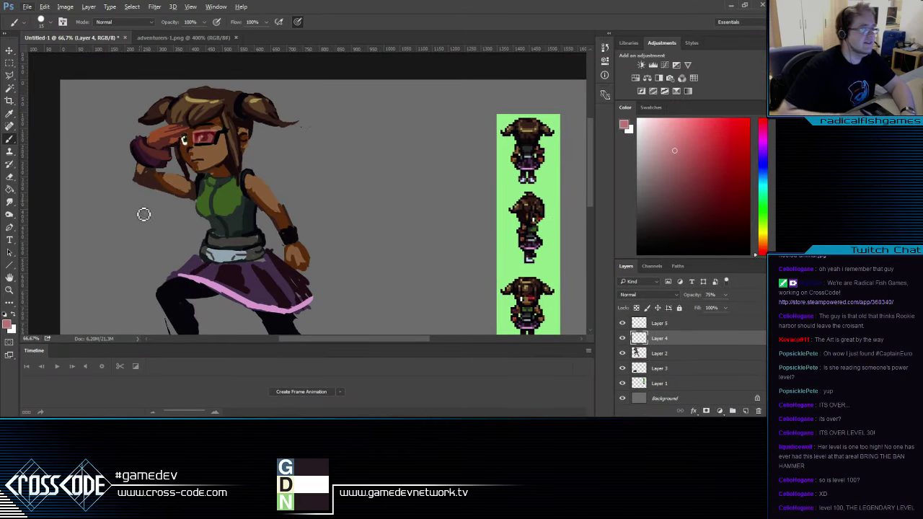
Identify the lens and frame layers by toggling their visibility, then erase the black frame strokes on Layer 5
click(623, 340)
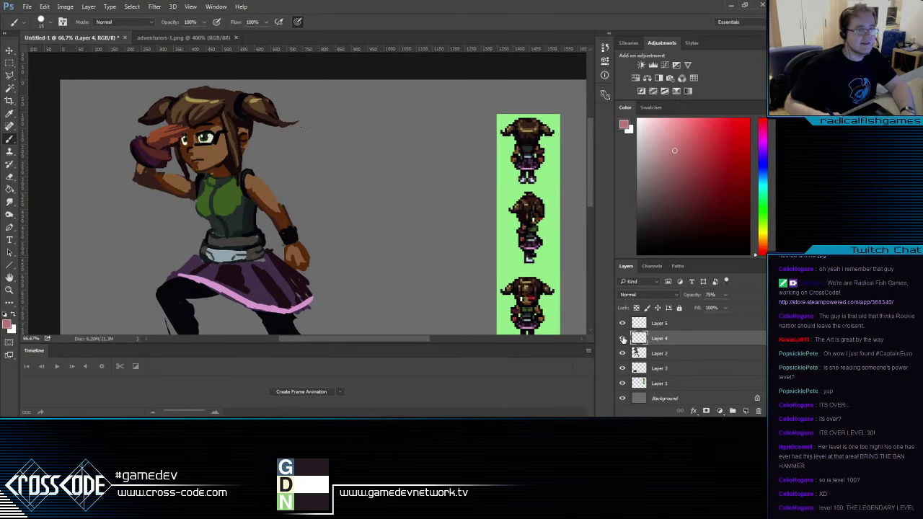
click(623, 339)
click(623, 323)
click(623, 323)
click(646, 326)
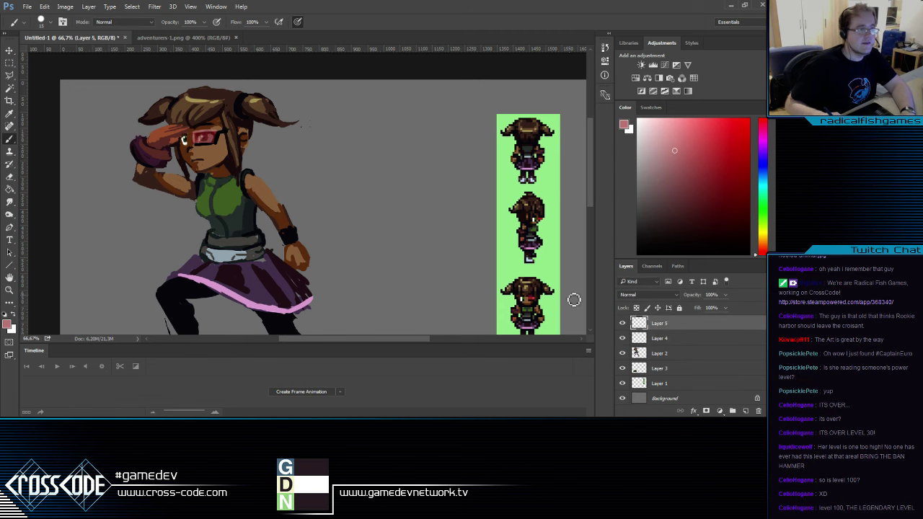
key(e)
key(b)
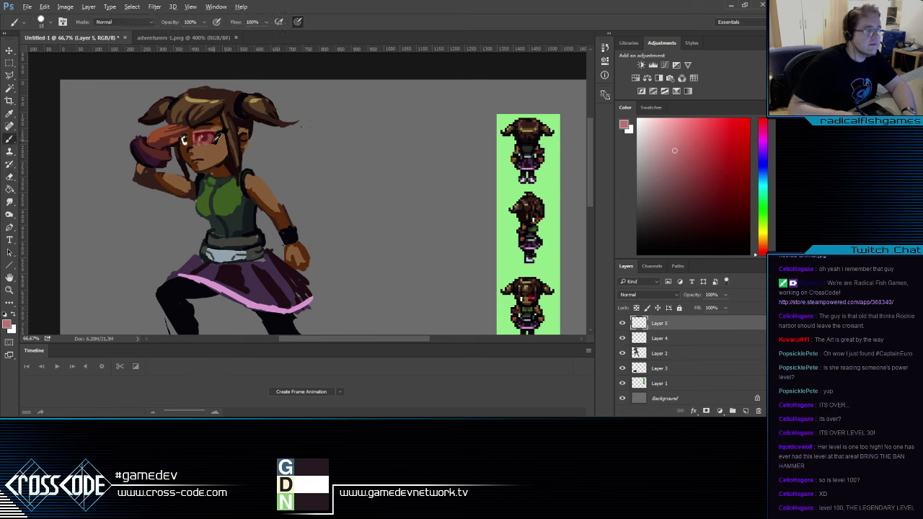
Paint a solid black scouter-style earpiece between the lens and her ear on Layer 5
key(d)
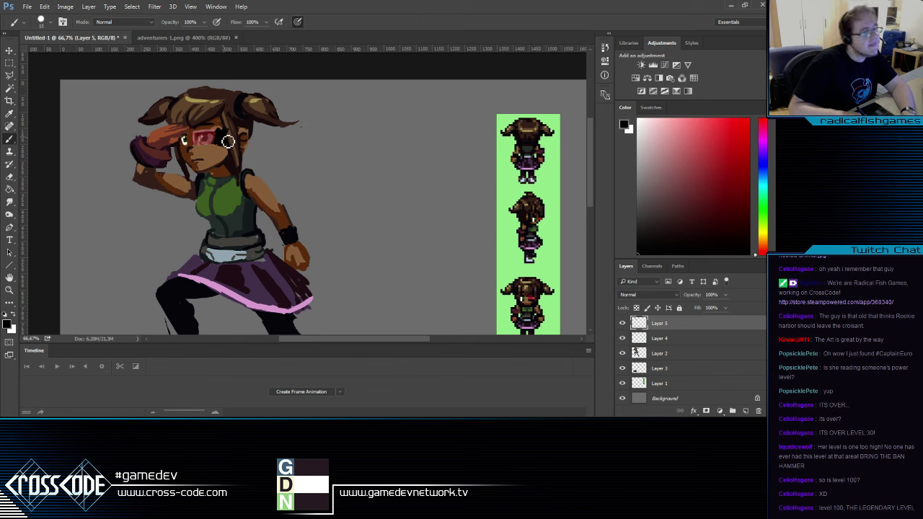
alt+click(249, 177)
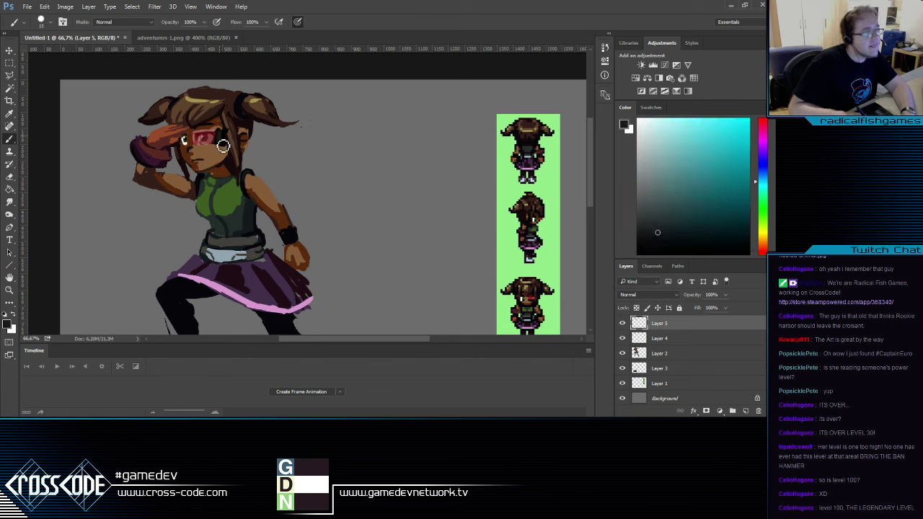
key(d)
key(e)
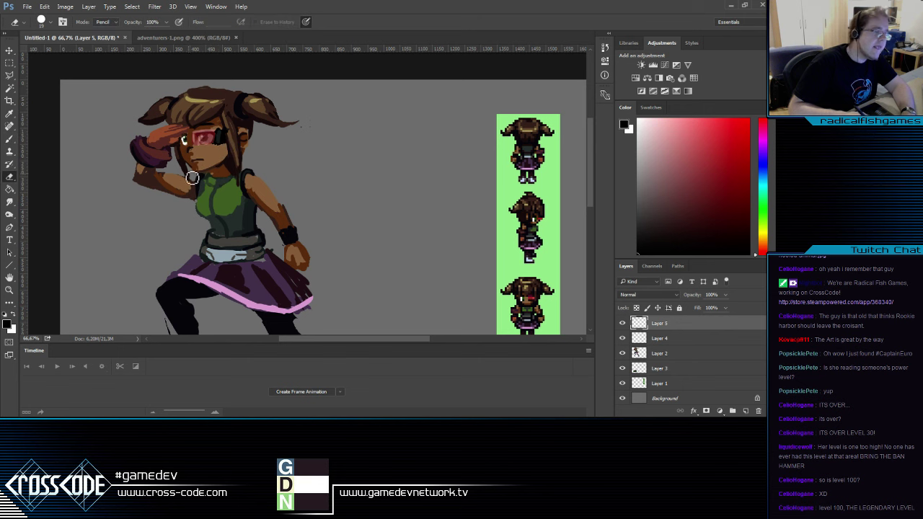
Shade the earpiece with the dark gray 494949 and black, comparing it with the scouter reference images in Chrome
click(9, 324)
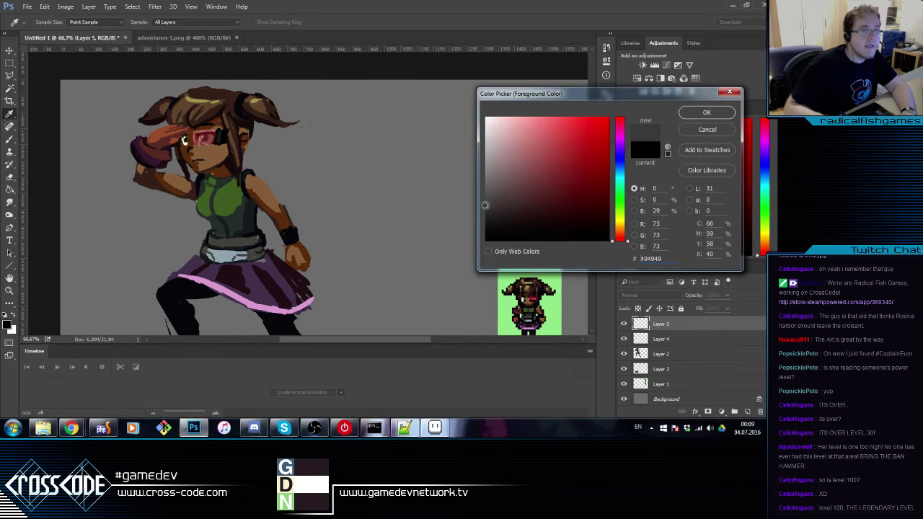
click(685, 113)
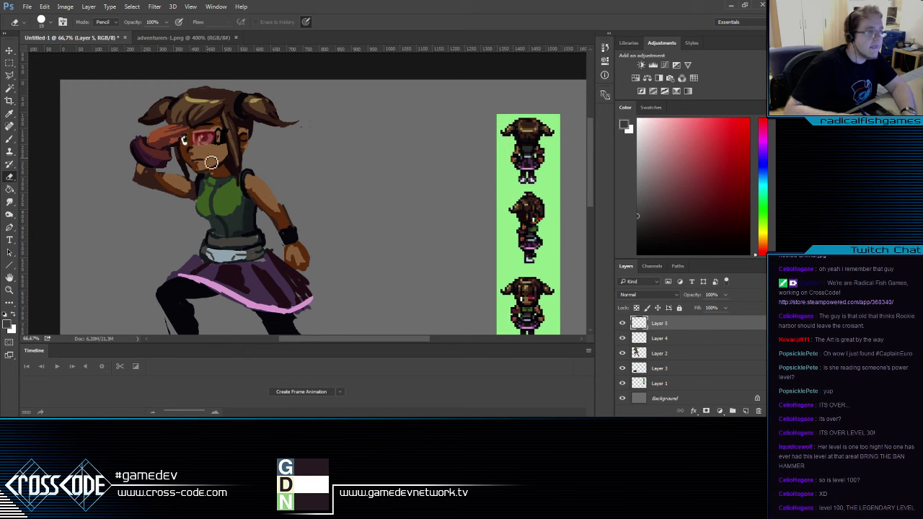
key(b)
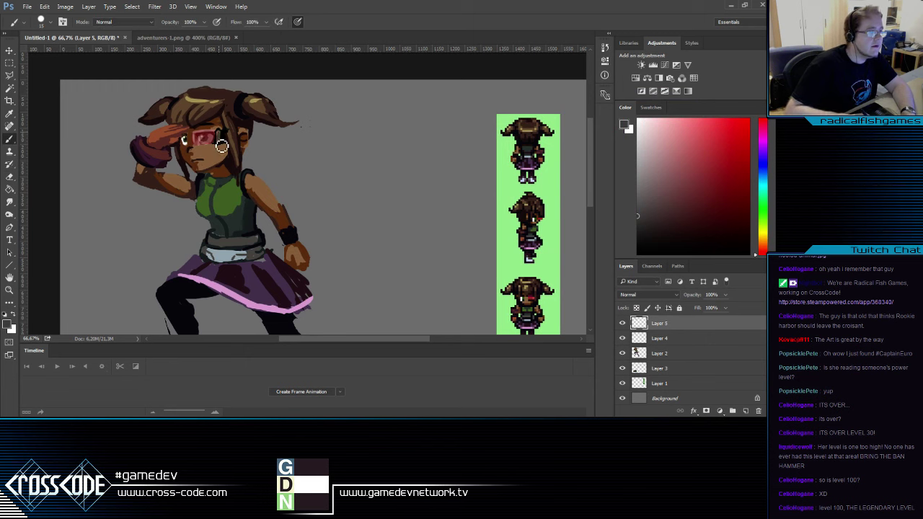
alt+click(227, 139)
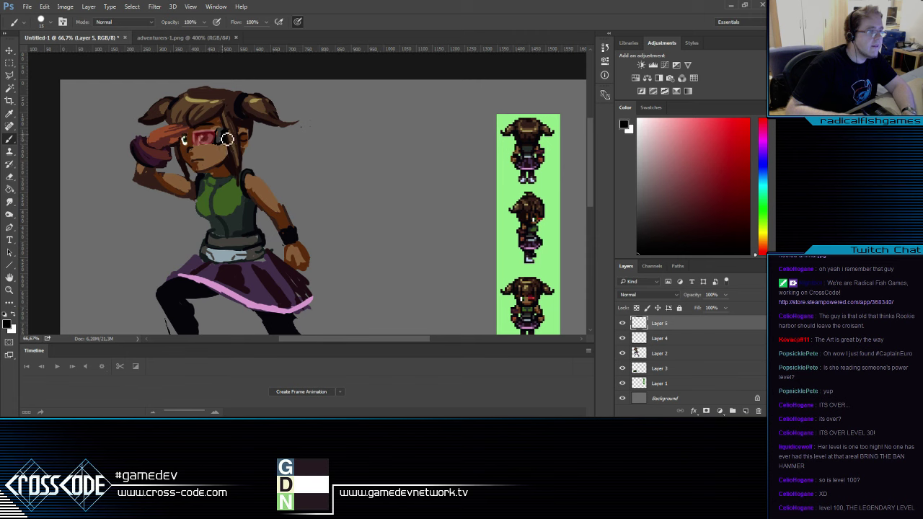
key(alt+Tab)
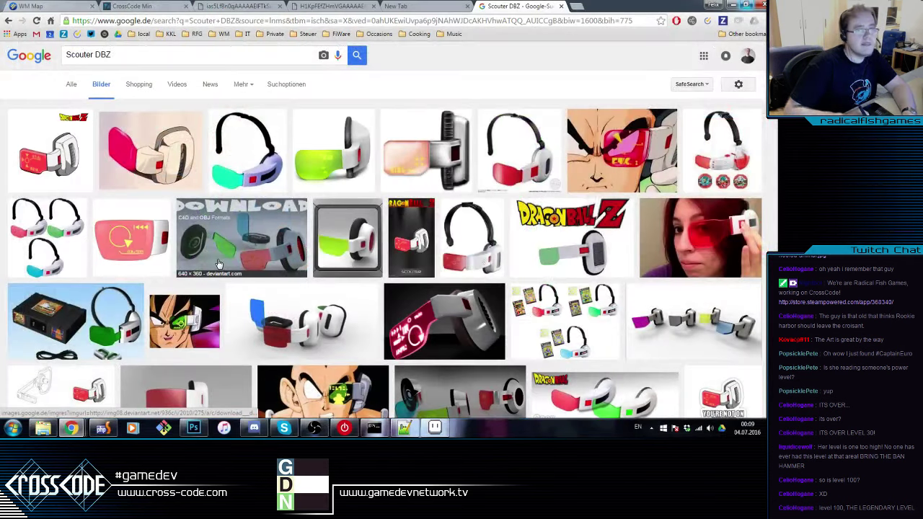
key(alt+Tab)
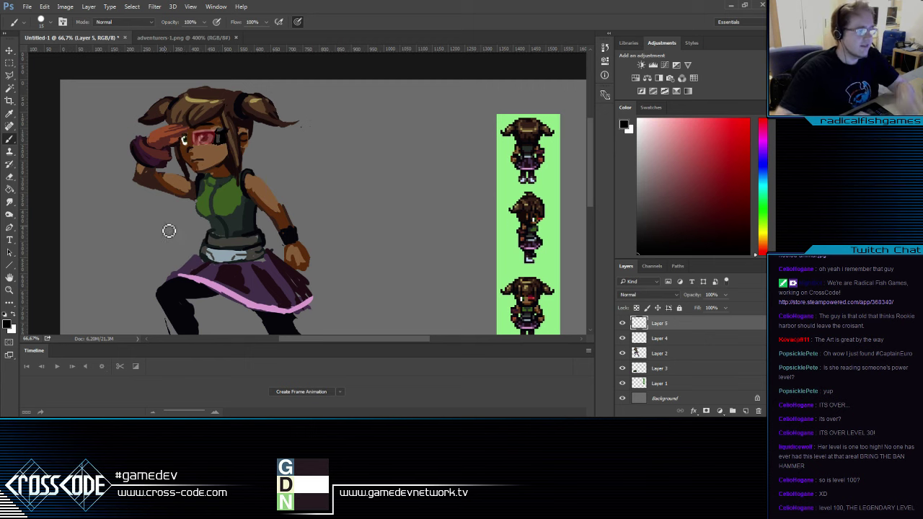
Set the painting color to the pale pink d2bbbb and add highlights to the lens on Layer 4
click(654, 339)
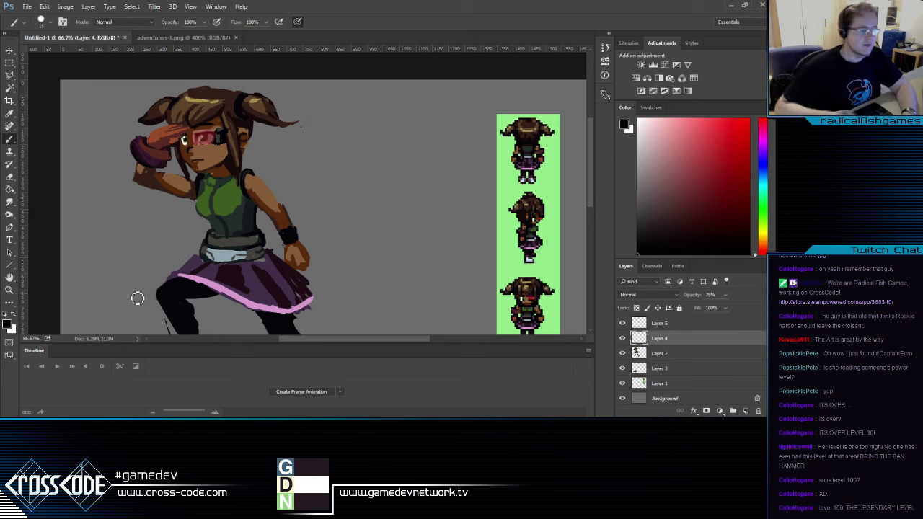
click(8, 325)
click(495, 139)
click(498, 138)
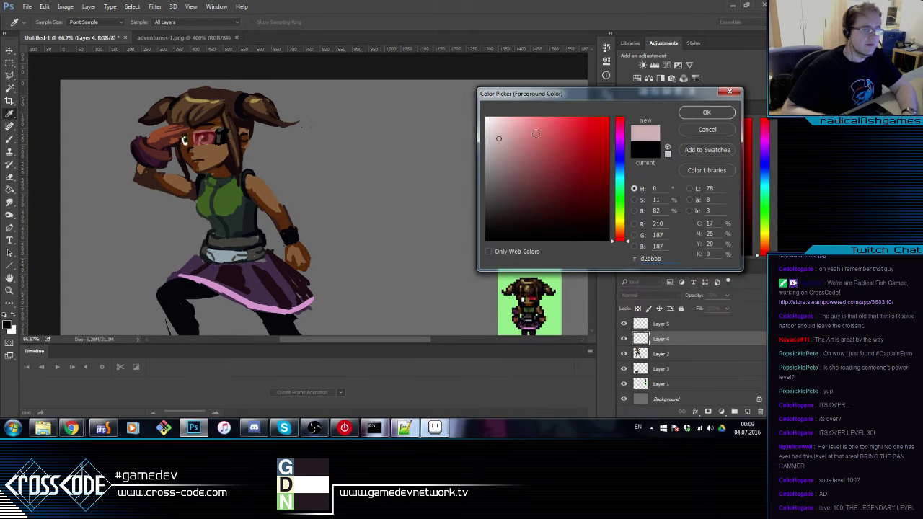
click(699, 113)
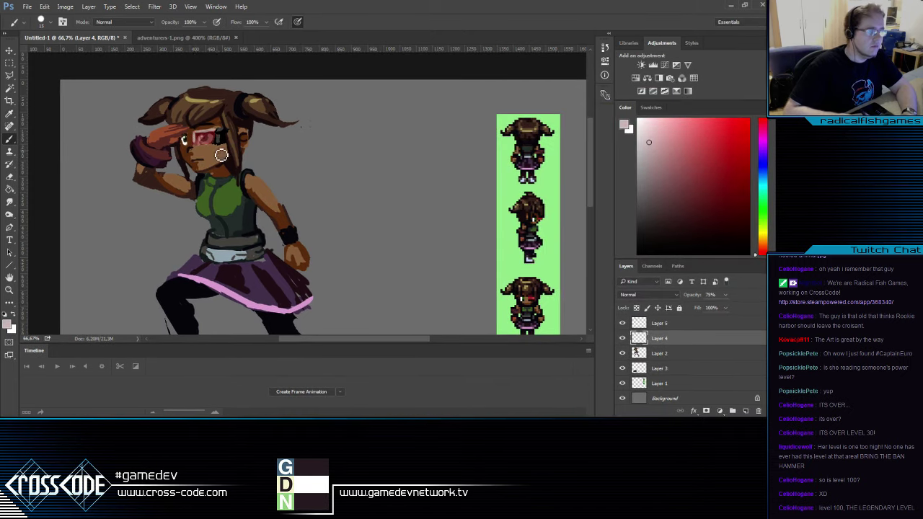
Touch up the skirt's folds, pink hem and outer edge on Layer 2 with sampled skirt colors, and erase the stray strokes around it
scroll(245, 166, down, 5)
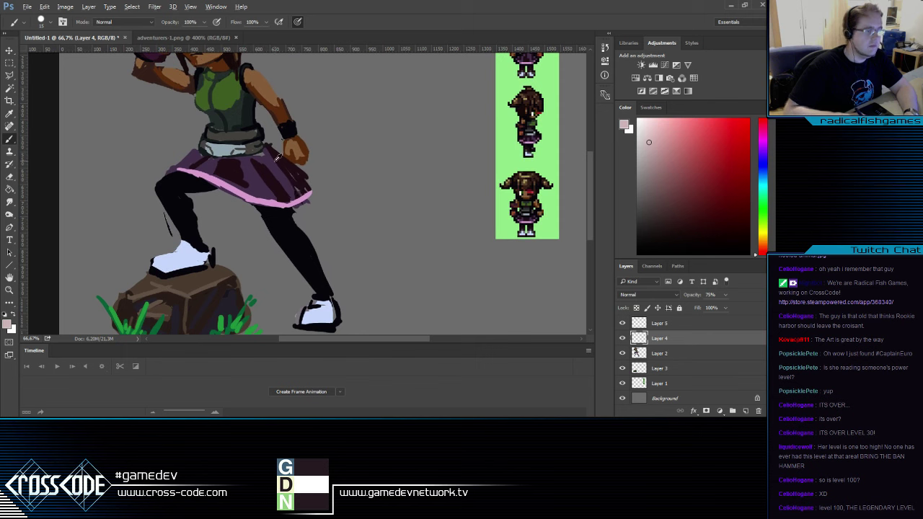
click(653, 355)
alt+click(265, 152)
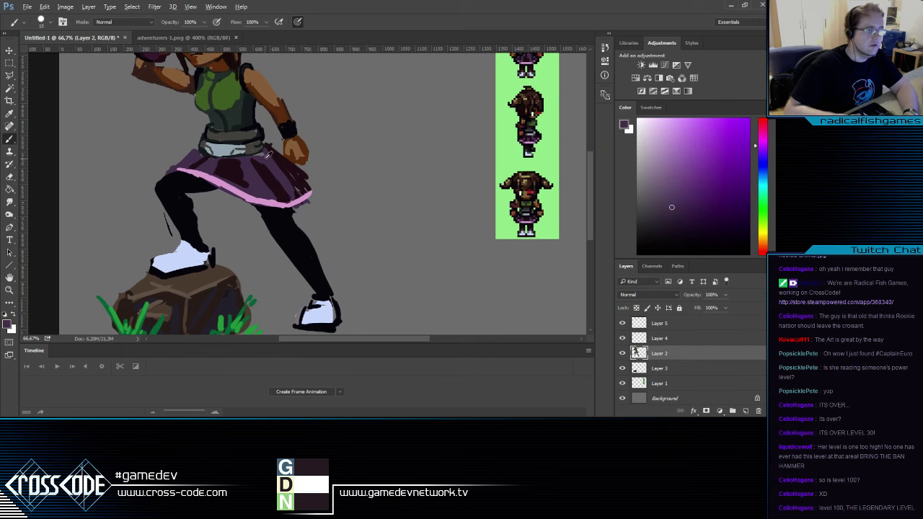
alt+click(278, 185)
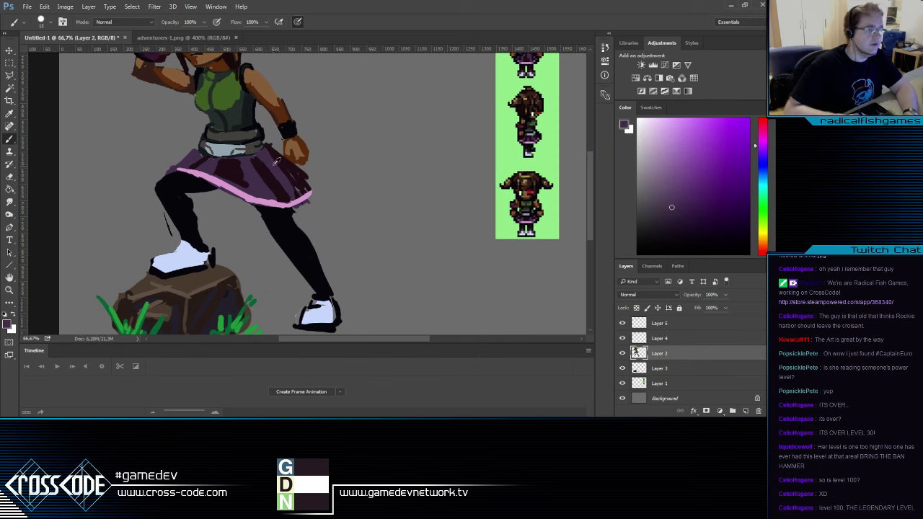
alt+click(292, 204)
drag(293, 205, 312, 195)
alt+click(307, 176)
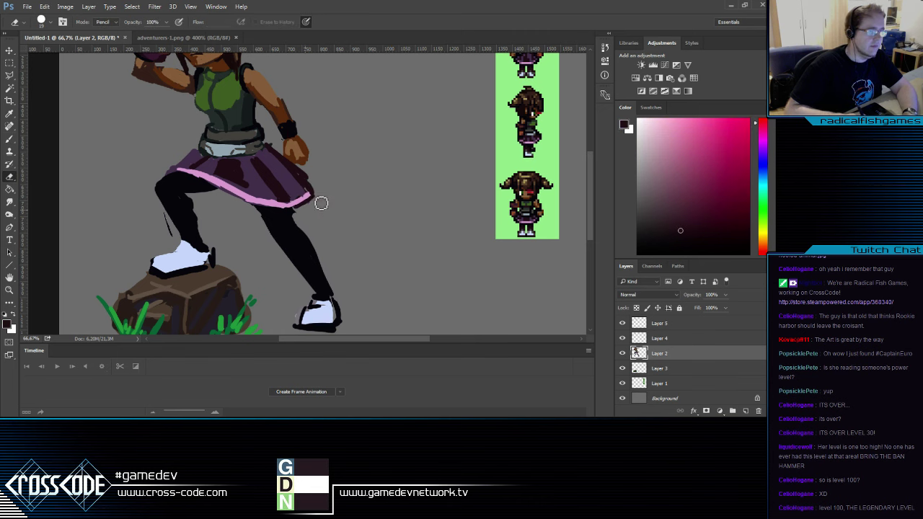
drag(308, 182, 301, 228)
Repaint the lowered fist below the black wristband with sampled light and dark skin browns and trim its edge with the Eraser
alt+click(284, 182)
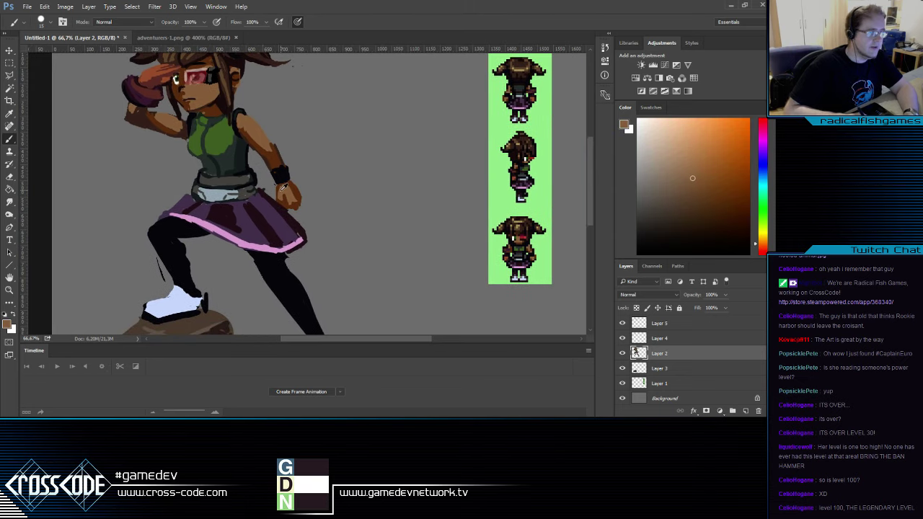
alt+click(288, 196)
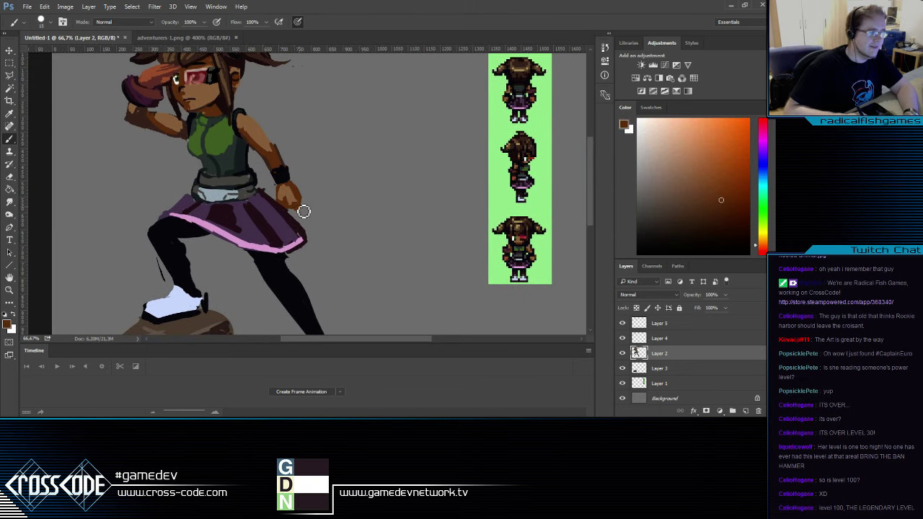
key(e)
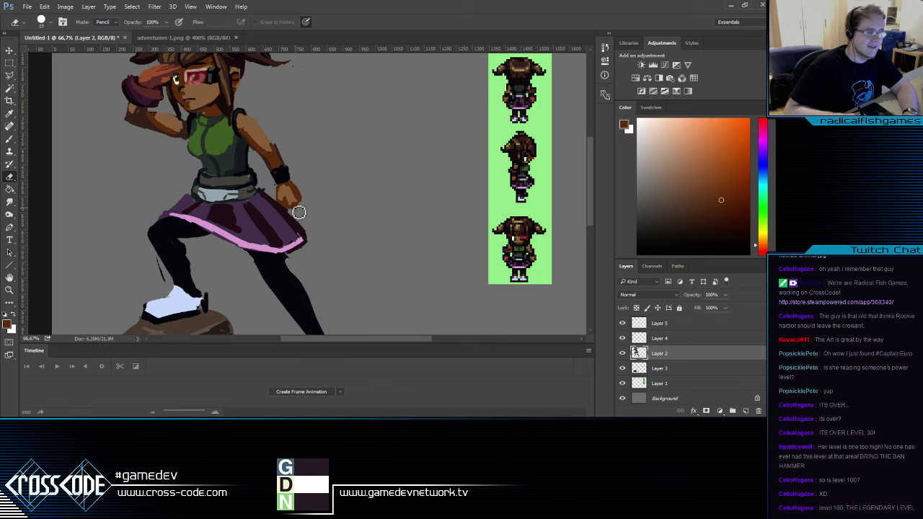
key(b)
click(622, 369)
click(622, 369)
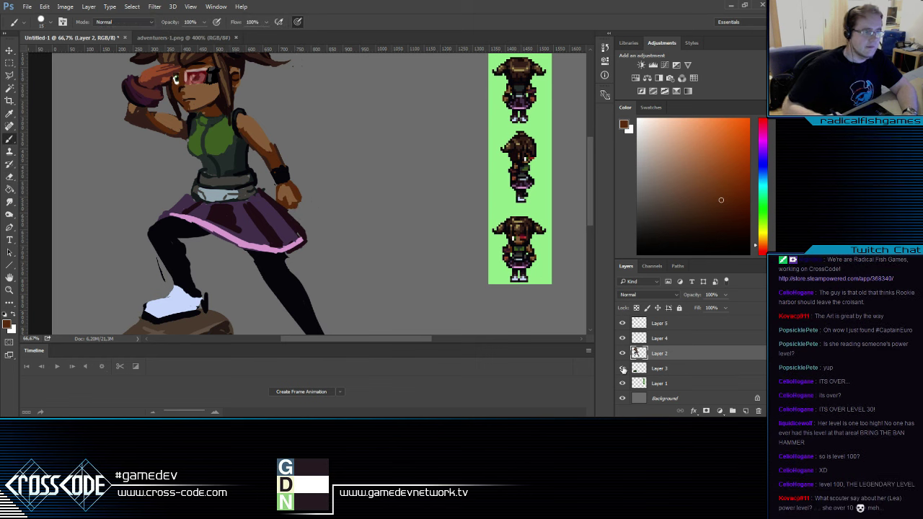
click(649, 367)
key(e)
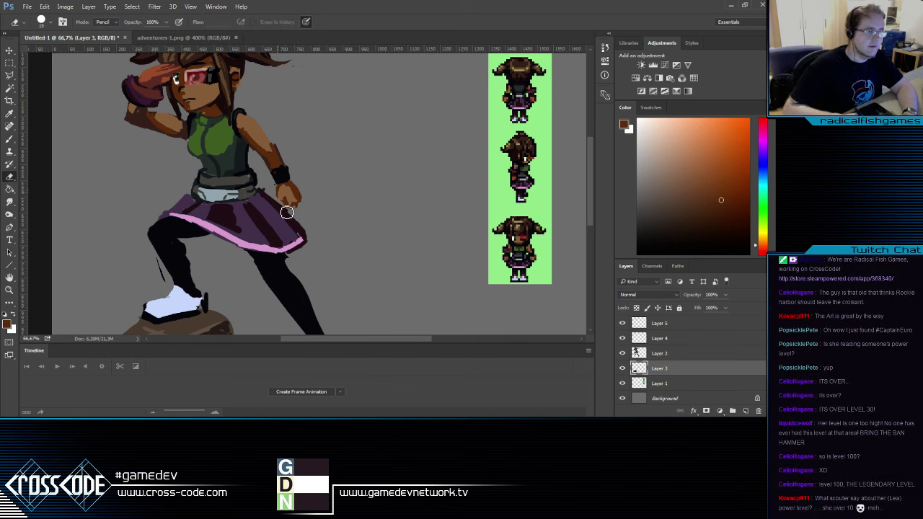
click(643, 353)
key(b)
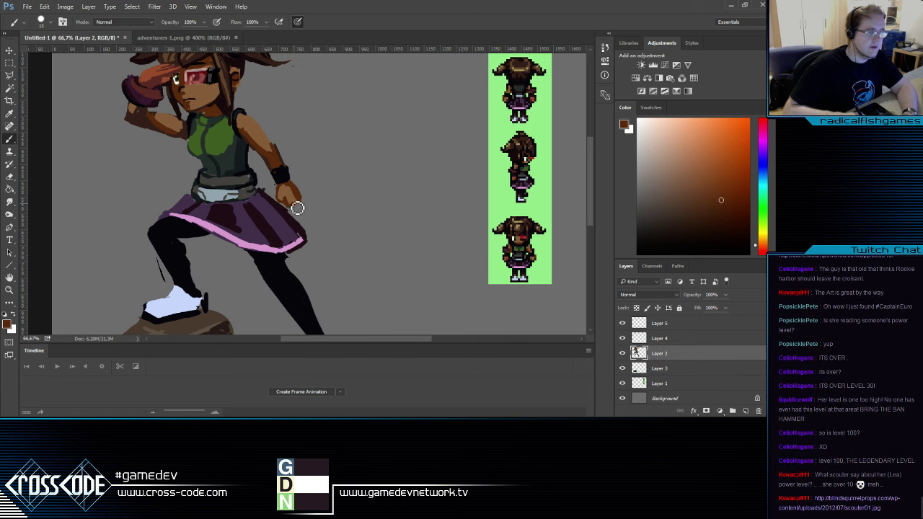
Refine the lowered fist's fingers and shading on Layer 2 with sampled skin browns and clean up its outline with the Eraser
alt+click(293, 197)
alt+click(298, 190)
alt+click(290, 191)
alt+click(297, 190)
key(e)
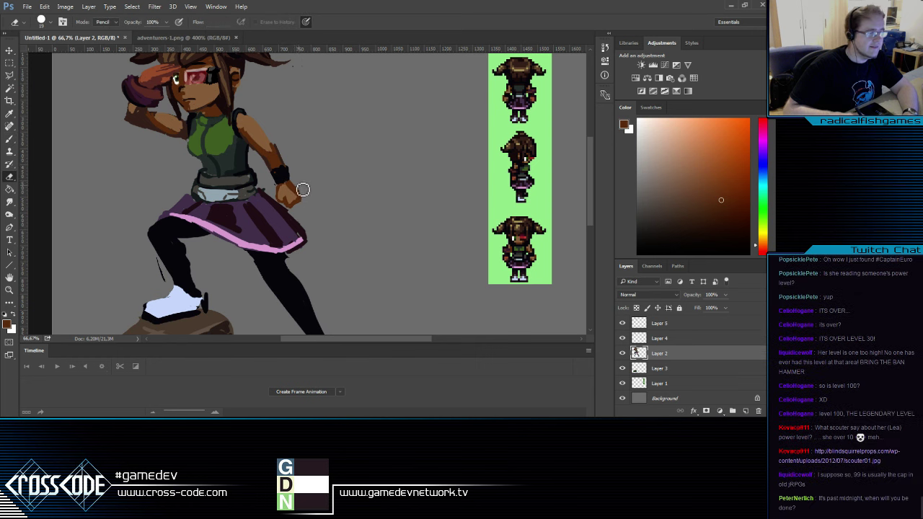
Touch up the lowered fist and the black wristband on Layer 2 with sampled skin browns and the wristband's black
key(b)
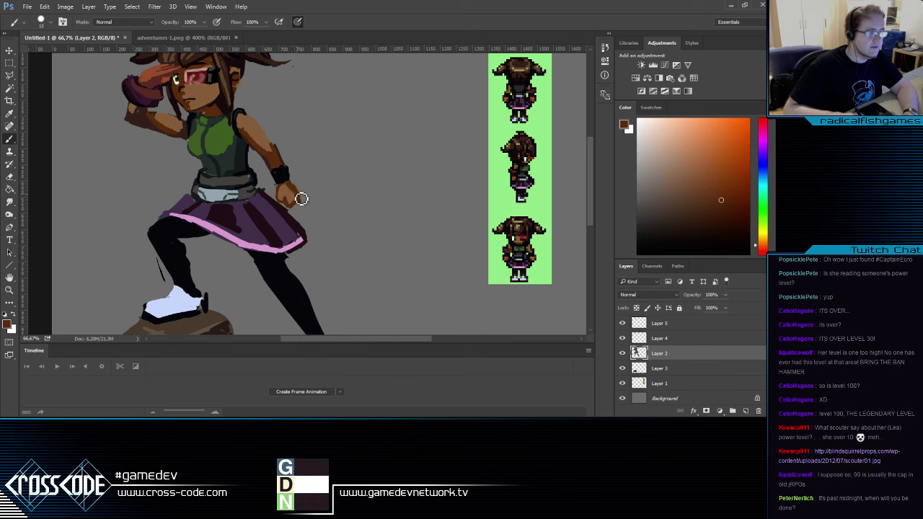
alt+click(289, 193)
alt+click(290, 206)
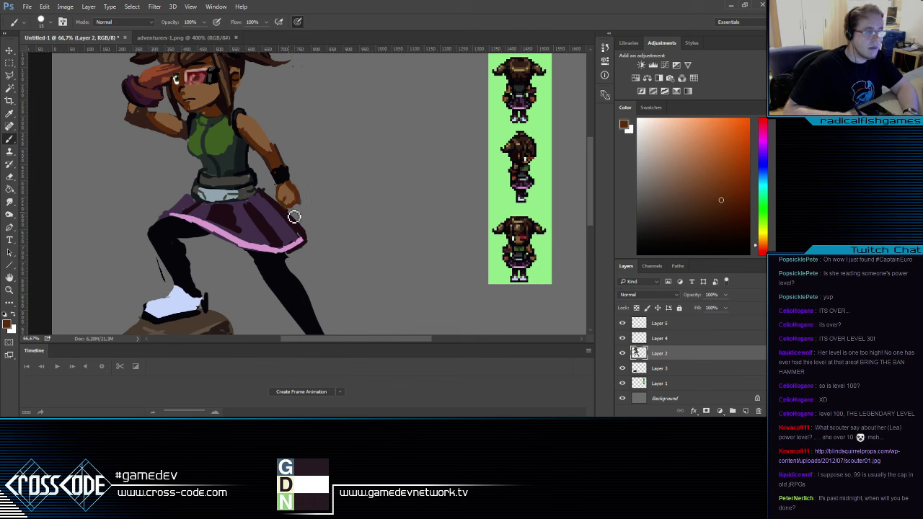
alt+click(289, 199)
drag(289, 246, 296, 286)
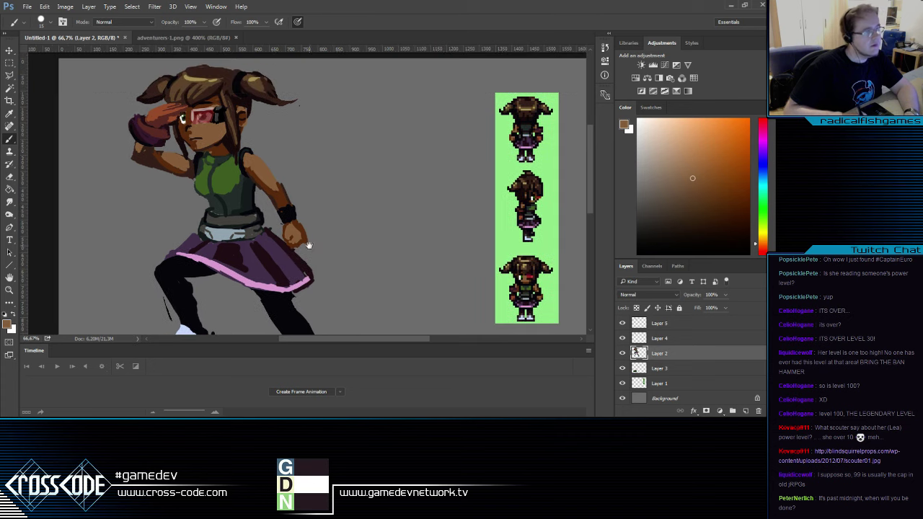
alt+click(290, 211)
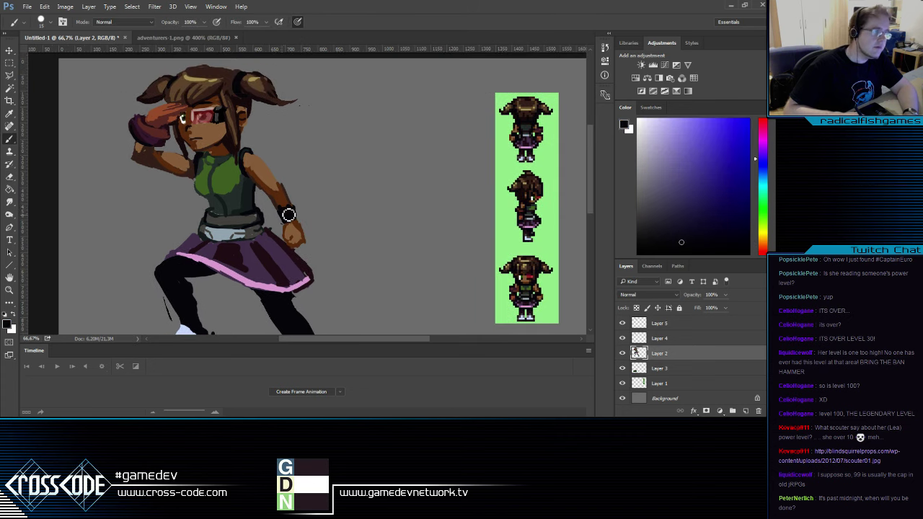
drag(305, 238, 357, 181)
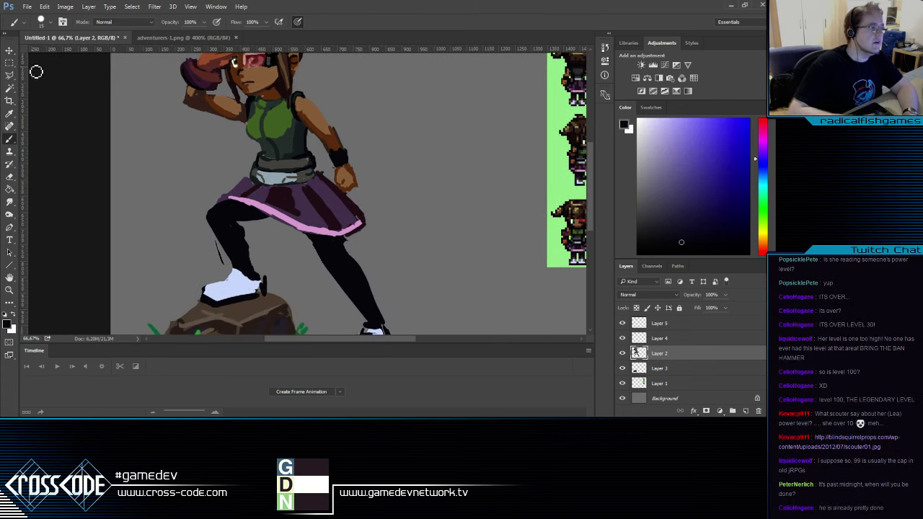
Select the lowered hand with its wristband and shift it slightly outward and down to lengthen the forearm, then deselect
key(m)
mouse_move(328, 141)
mouse_down()
mouse_move(367, 196)
mouse_move(347, 179)
mouse_up()
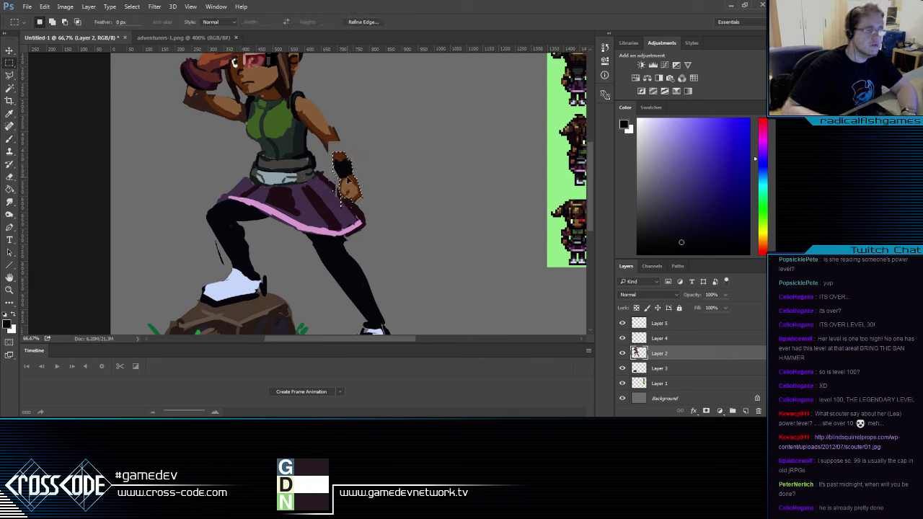
key(ctrl+d)
Fill the gap in the lowered forearm above the wristband with sampled skin browns
key(b)
alt+click(318, 127)
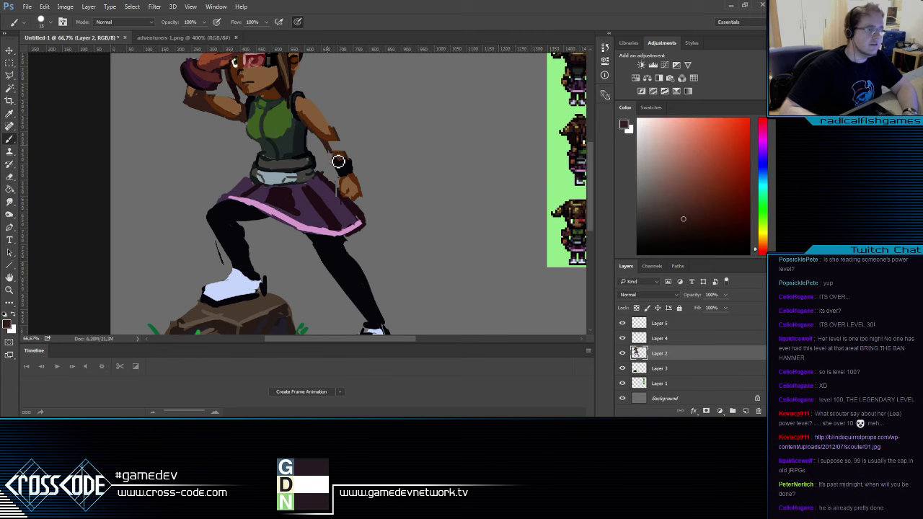
mouse_move(340, 160)
mouse_down()
mouse_move(336, 146)
mouse_move(359, 211)
mouse_move(361, 198)
mouse_up()
alt+click(325, 136)
alt+click(328, 153)
Select the raised glove and forearm, shift them slightly toward the head, and deselect
click(10, 63)
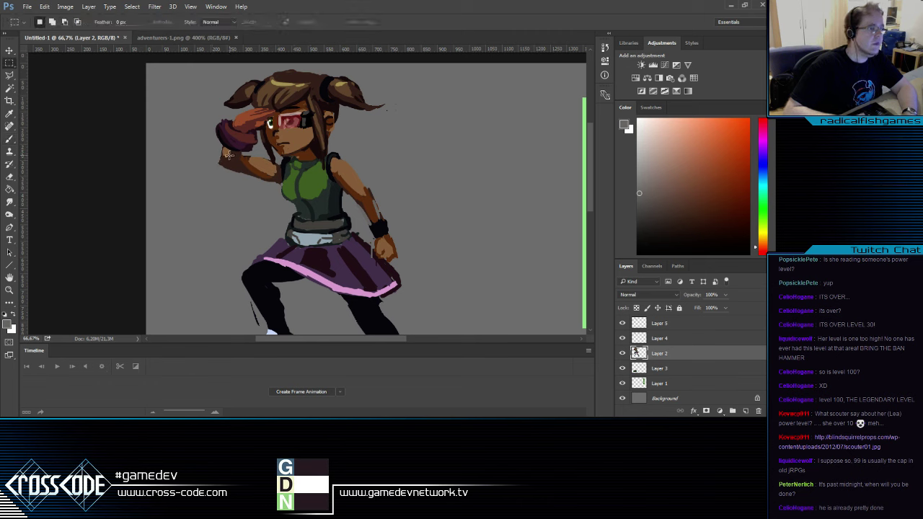
drag(214, 124, 280, 185)
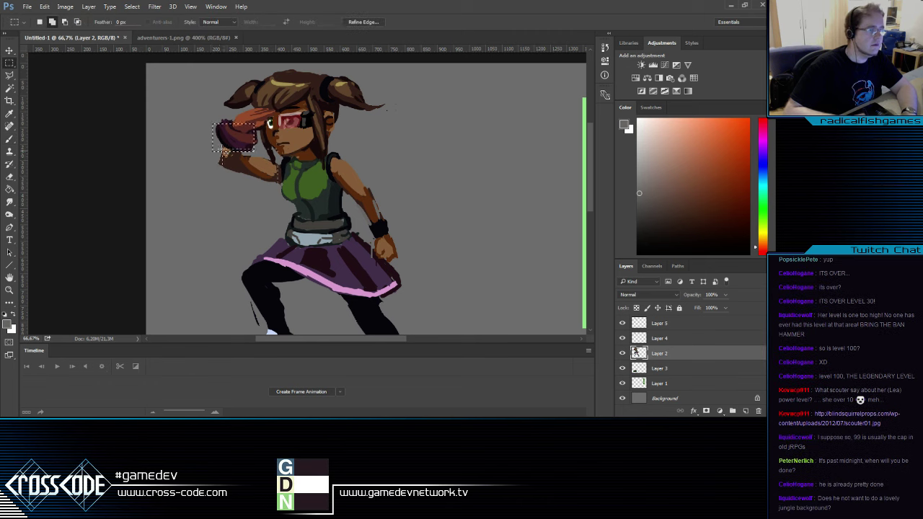
drag(264, 138, 281, 189)
drag(214, 129, 241, 144)
key(ctrl+d)
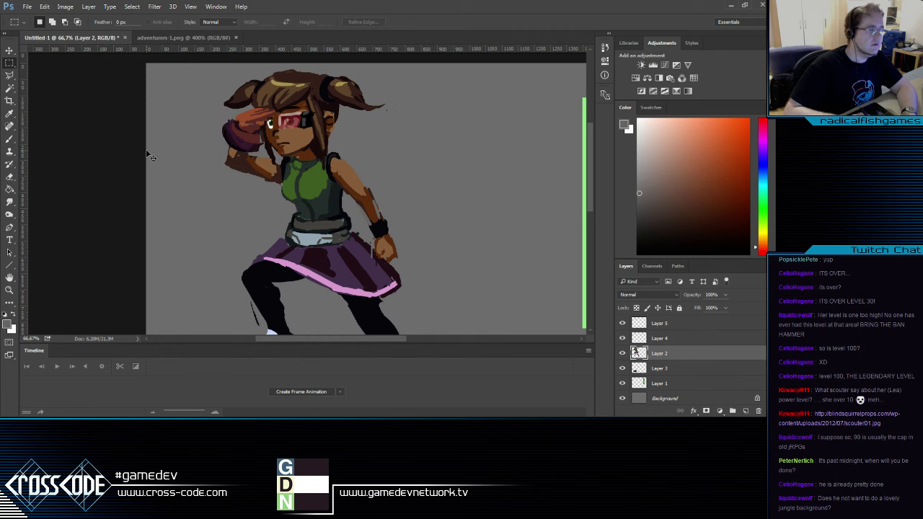
Touch up the raised glove and forearm on Layer 2 with the sampled dark purple and brown shadow colors
click(10, 139)
alt+click(247, 118)
alt+click(241, 121)
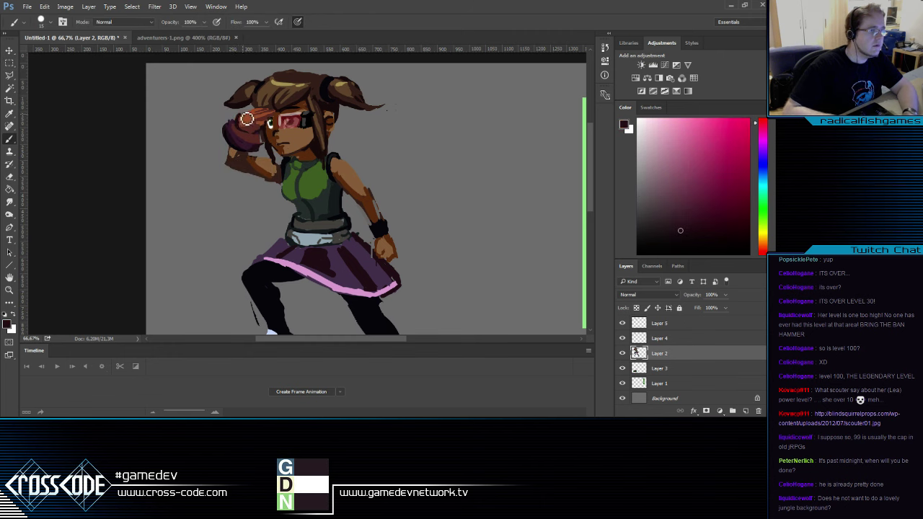
key(e)
key(b)
drag(251, 226, 225, 202)
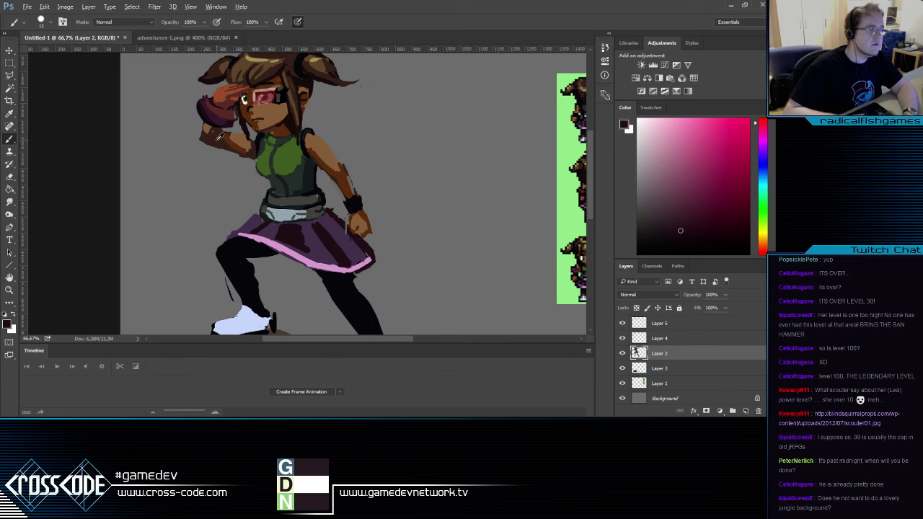
alt+click(225, 135)
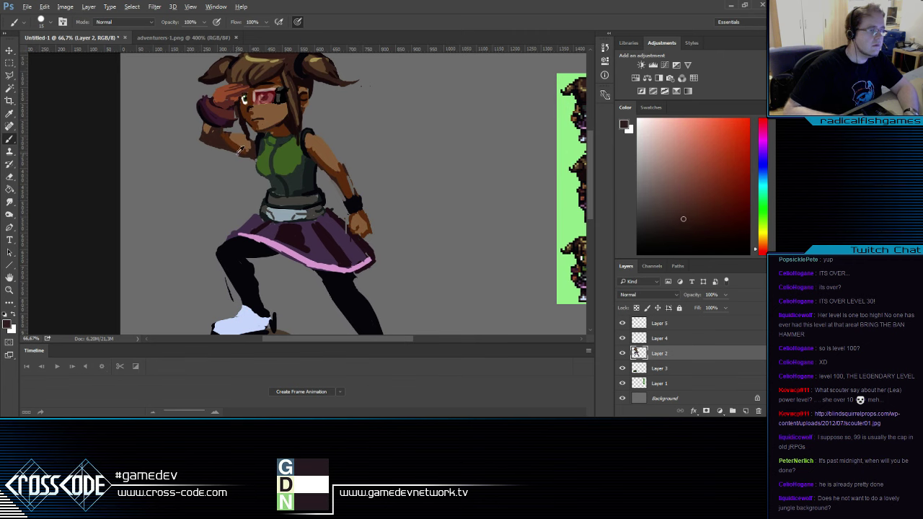
scroll(227, 231, down, 1)
scroll(227, 230, right, 1)
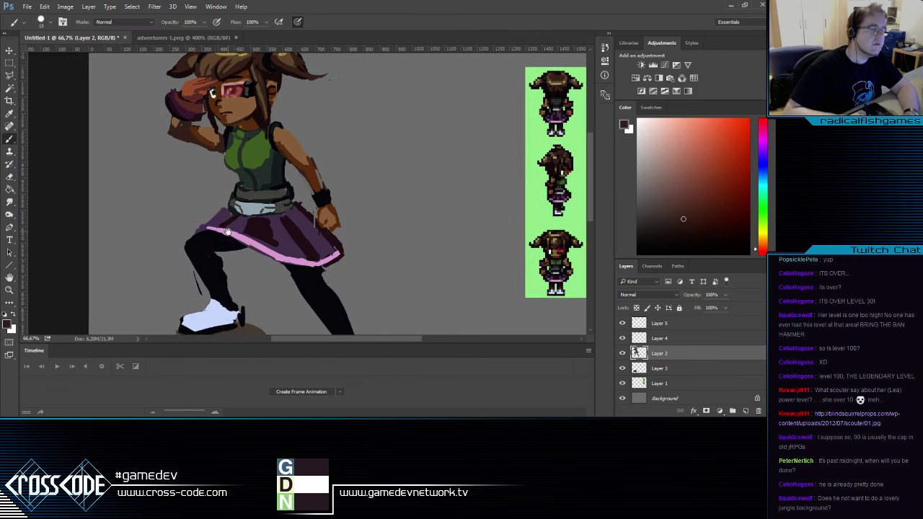
scroll(227, 230, up, 1)
Refine the raised arm's elbow and the vest's dark shoulder edge with sampled colors, trimming the elbow outline with the Eraser
alt+click(228, 149)
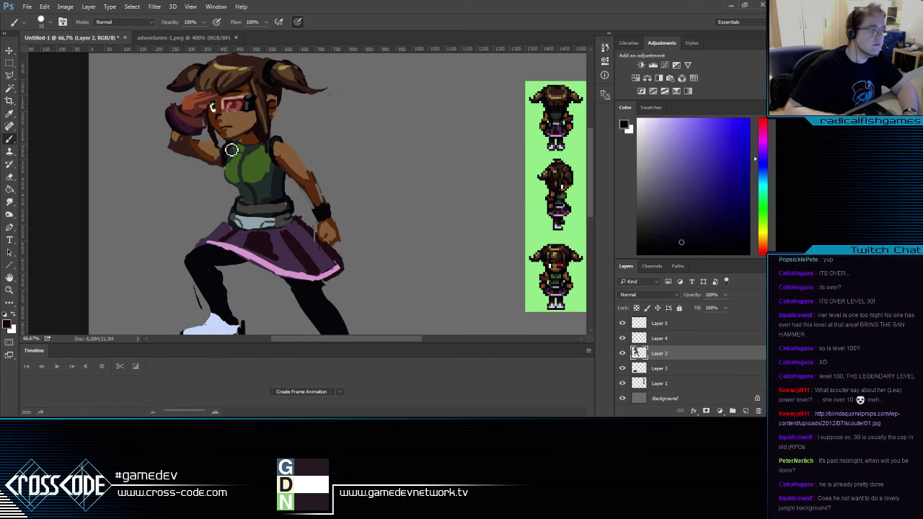
alt+click(215, 169)
key(e)
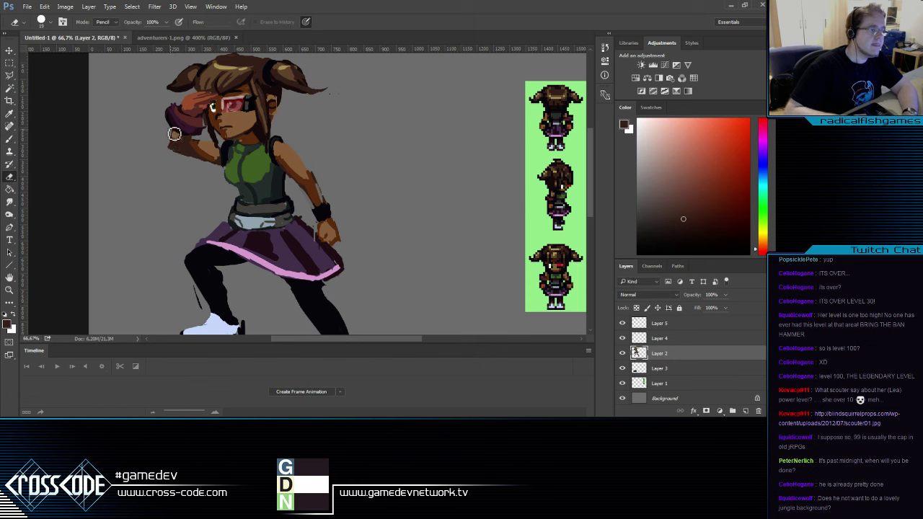
key(b)
alt+click(183, 142)
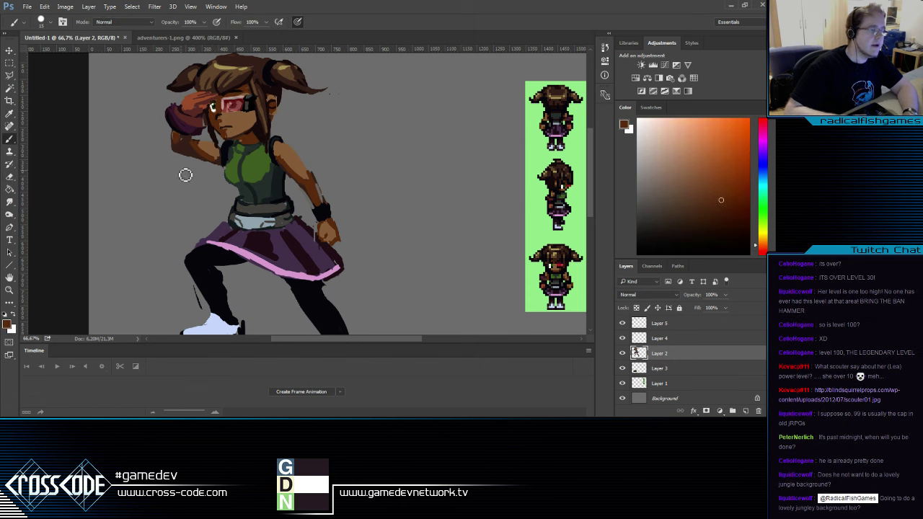
drag(254, 216, 207, 223)
alt+click(149, 150)
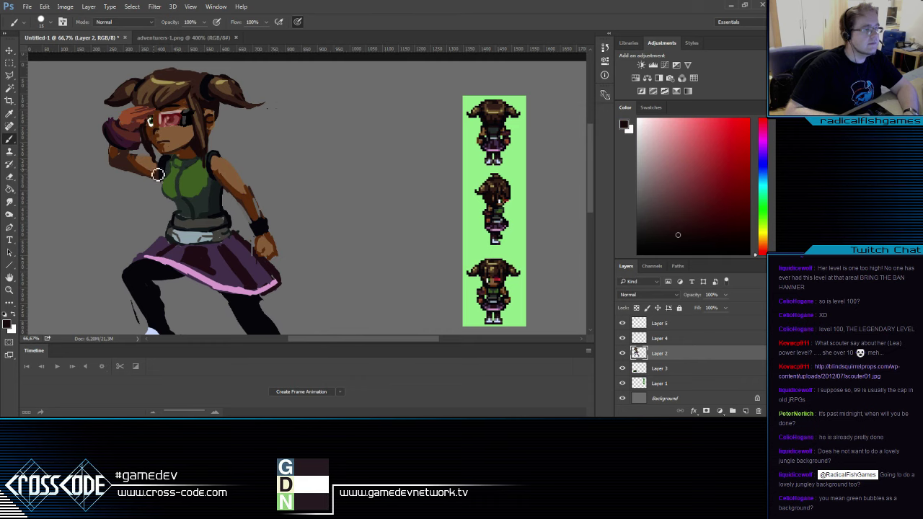
drag(168, 176, 195, 150)
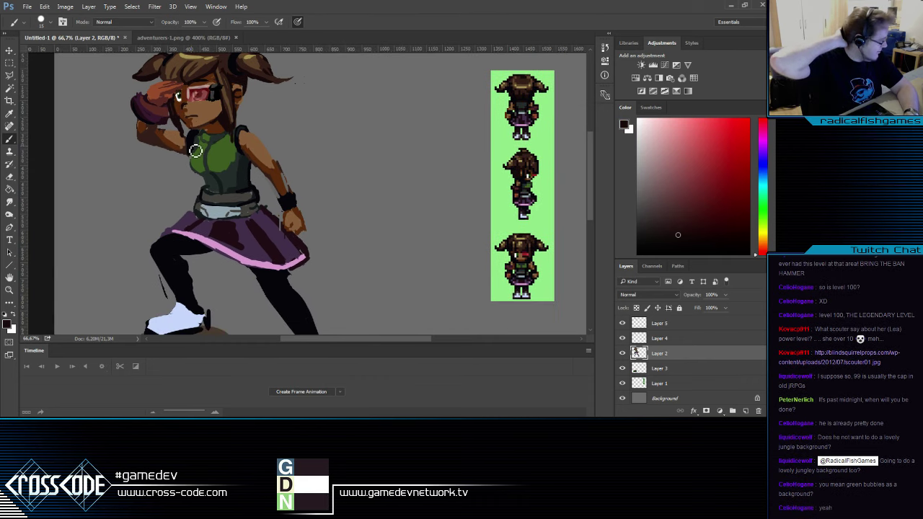
Paint grass blades beside the character's rear foot on Layer 3, using the dark green sampled from the grass at the boulder
click(9, 289)
alt+click(103, 238)
alt+click(103, 238)
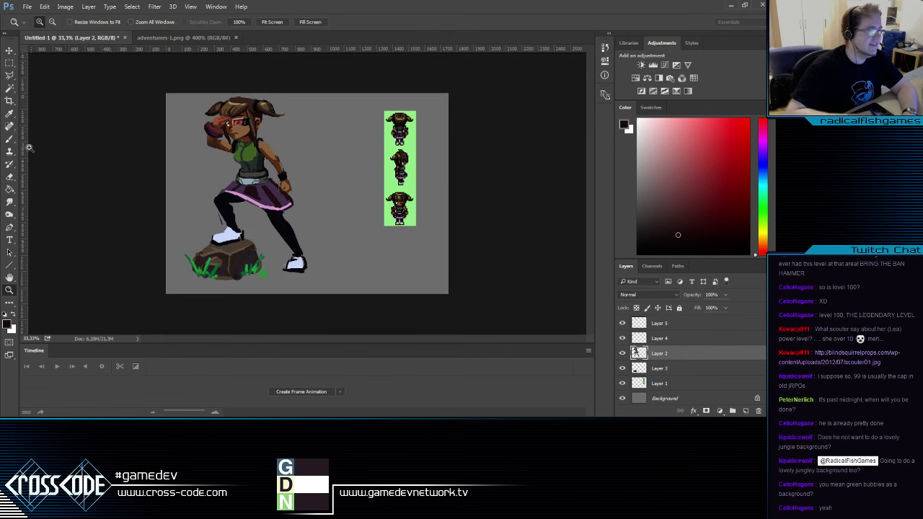
click(9, 138)
click(622, 354)
click(622, 354)
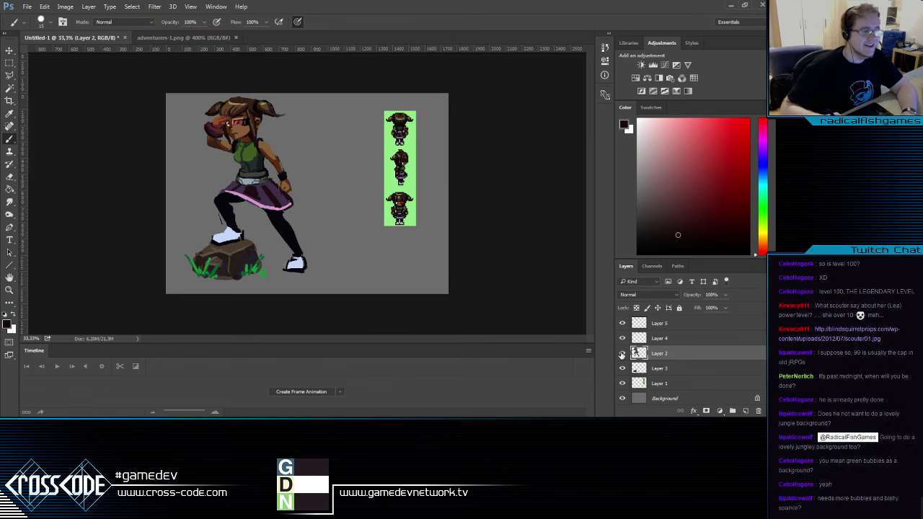
click(622, 367)
click(622, 367)
click(639, 369)
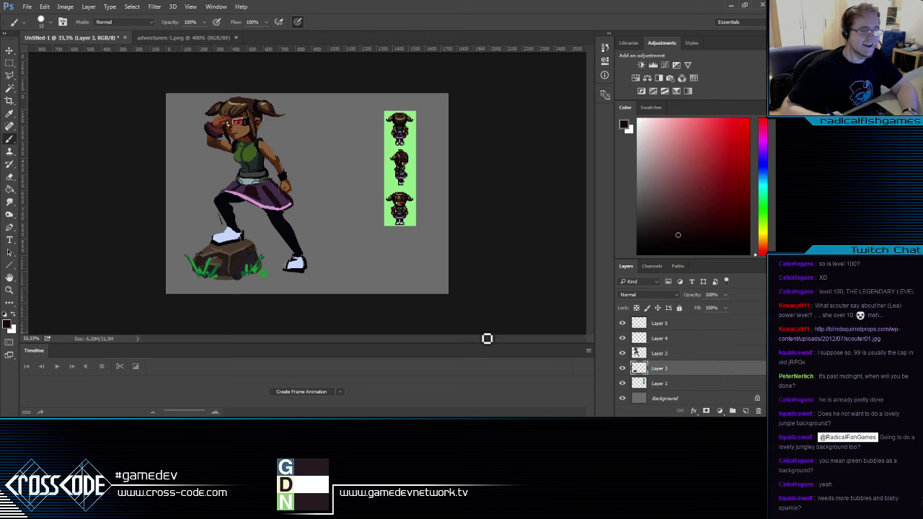
alt+click(216, 269)
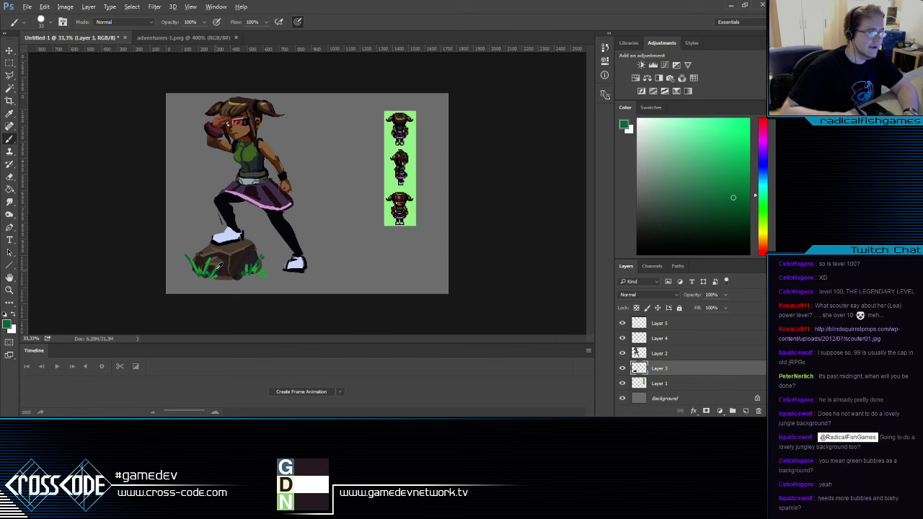
drag(306, 275, 315, 261)
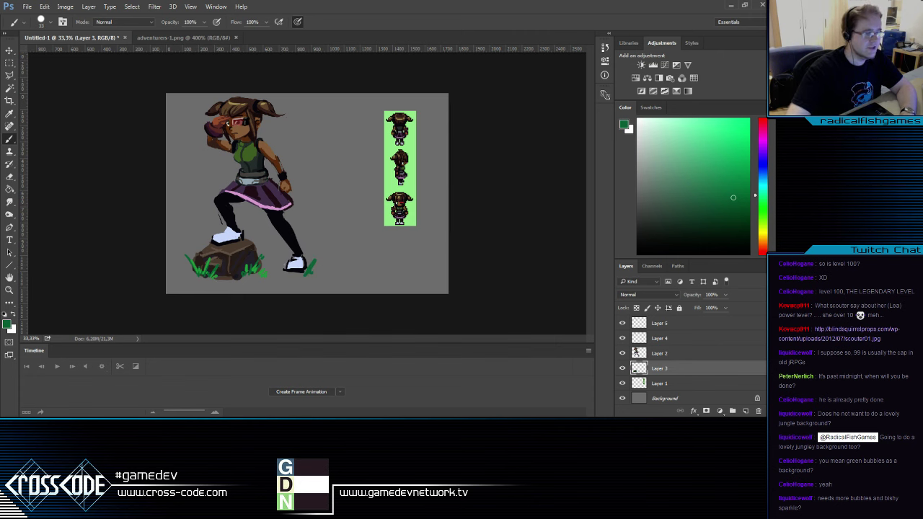
Look through the open browser pages and the adventurers-1.png sprite sheet for a background reference
key(alt+Tab)
click(193, 426)
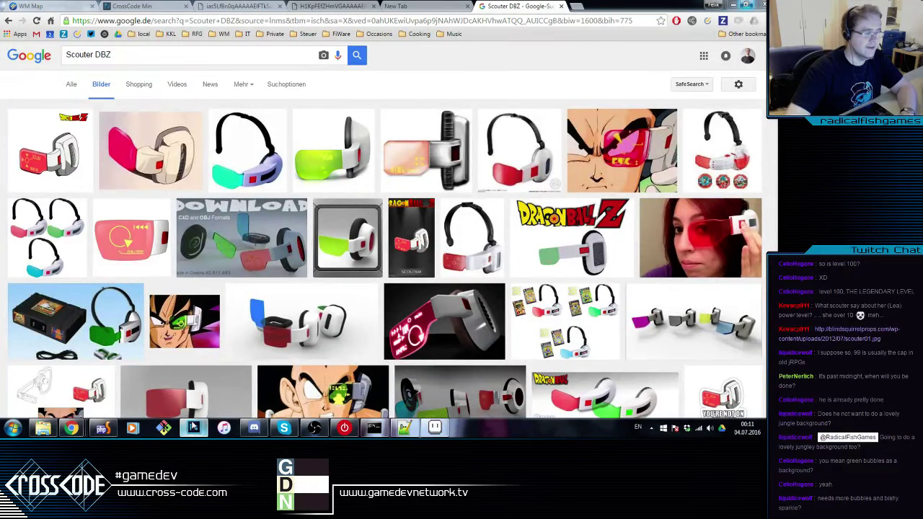
click(193, 428)
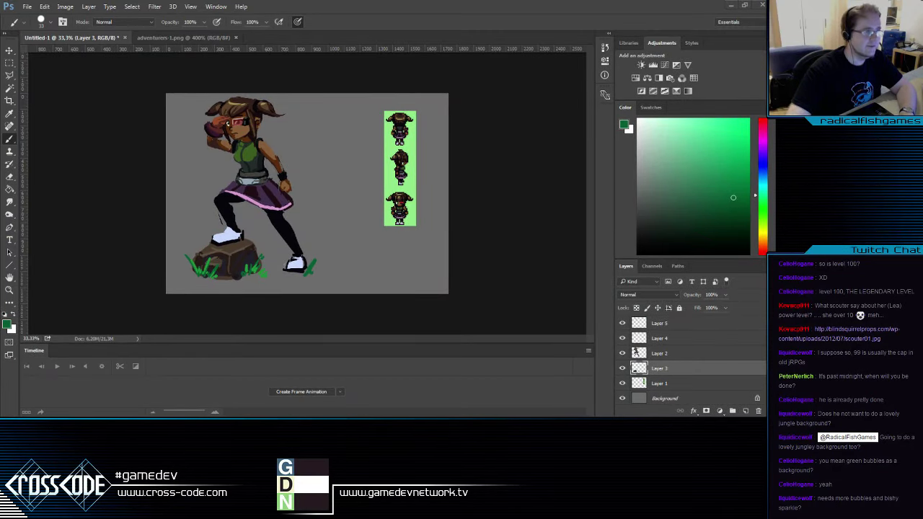
click(184, 37)
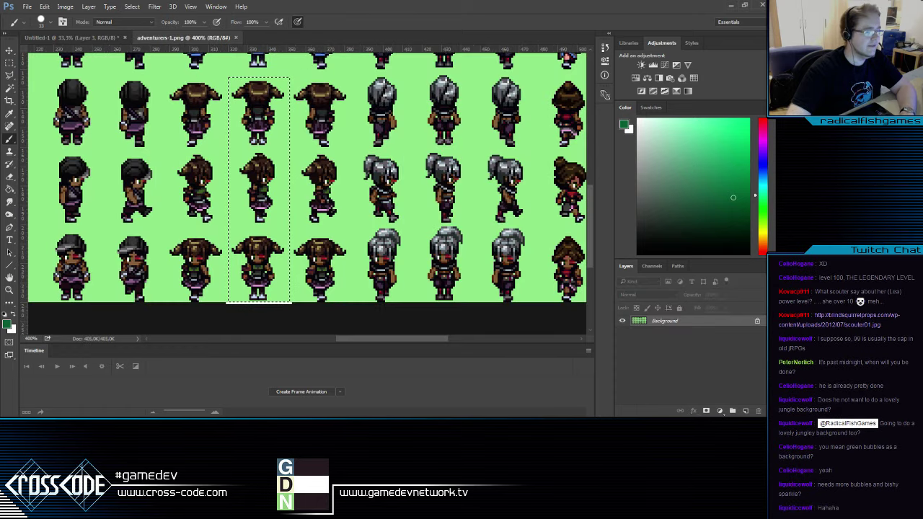
key(alt+Tab)
key(alt+Tab)
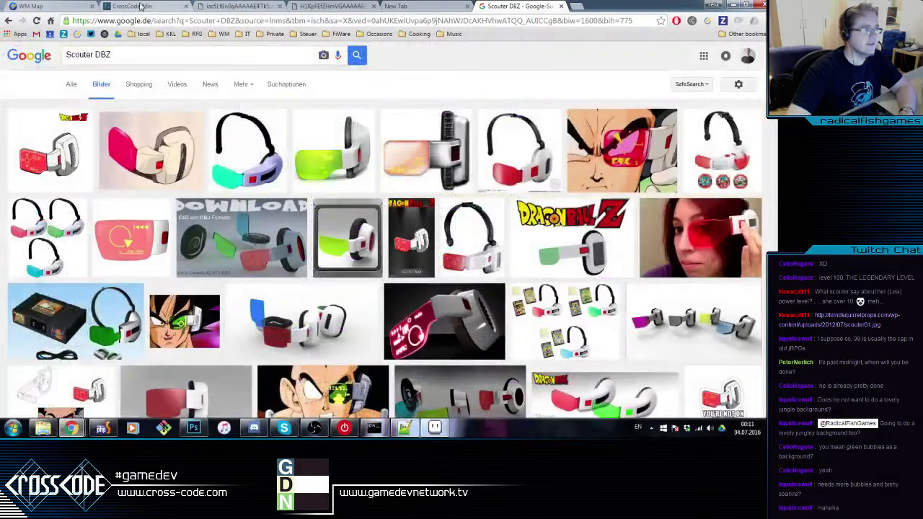
click(61, 6)
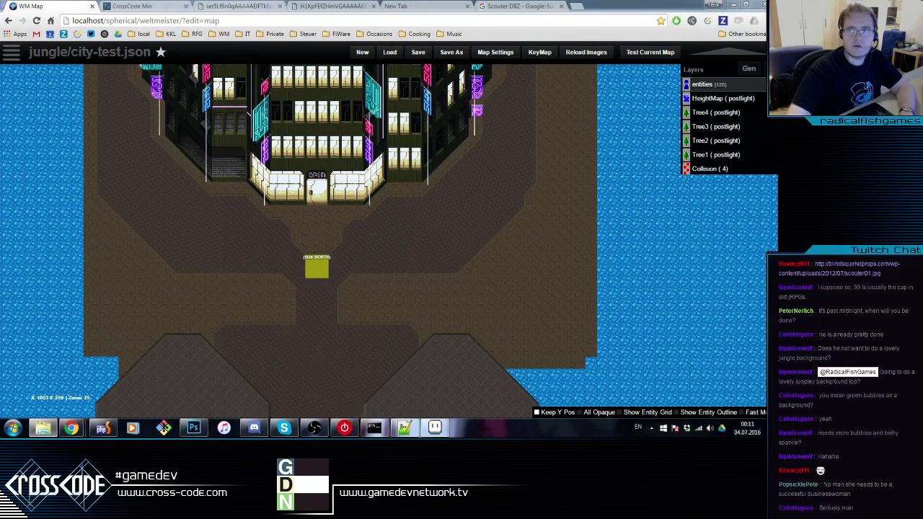
Switch to the jungle screenshot tileset-recolored.png in Windows Photo Viewer, copy it, and open it in Photoshop
click(465, 428)
right_click(346, 215)
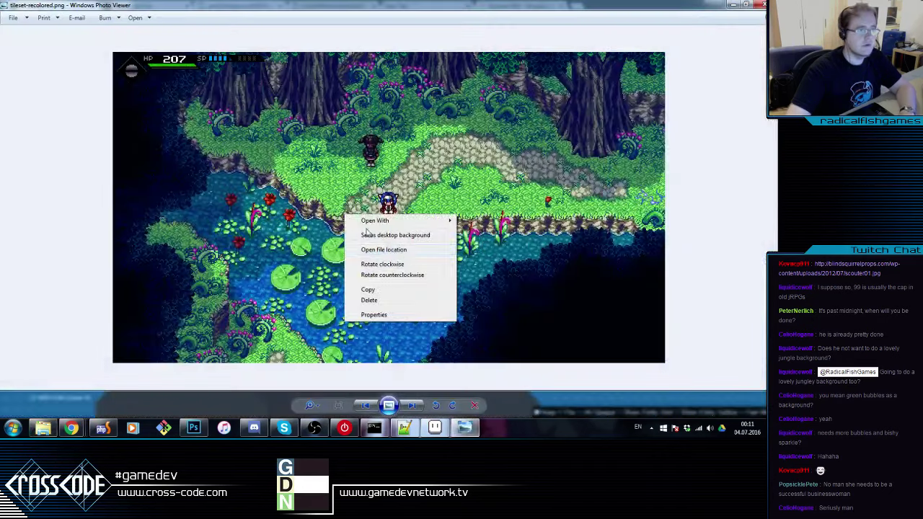
click(383, 294)
right_click(452, 234)
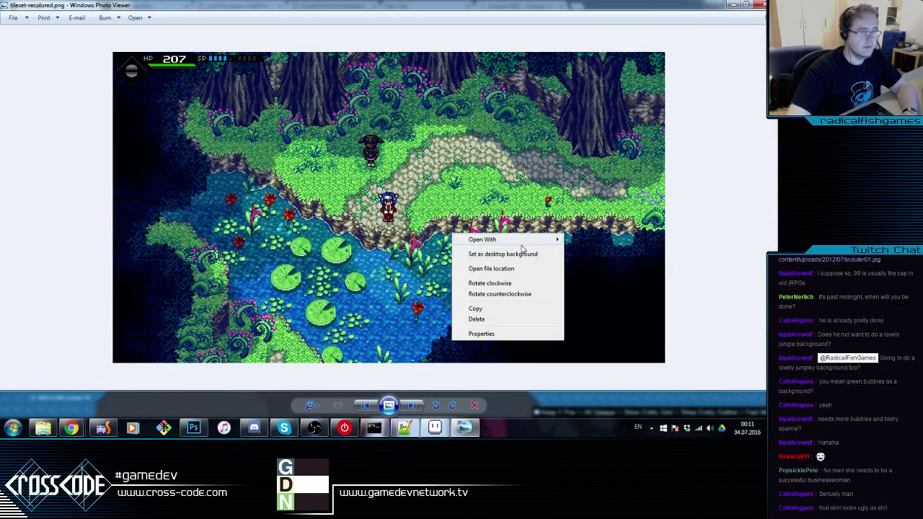
mouse_move(527, 248)
click(612, 250)
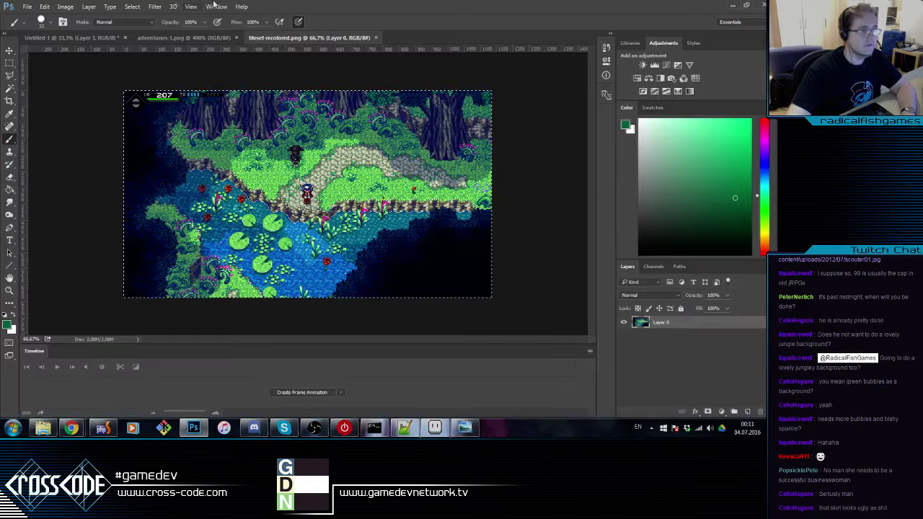
Paste the whole jungle screenshot into the Untitled-1 painting directly above Layer 1
click(83, 37)
click(173, 38)
click(115, 37)
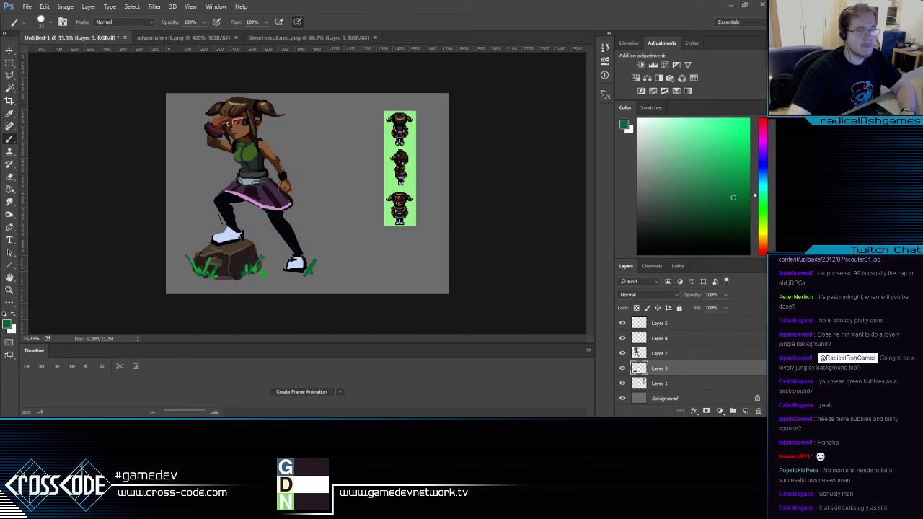
click(691, 386)
key(ctrl+v)
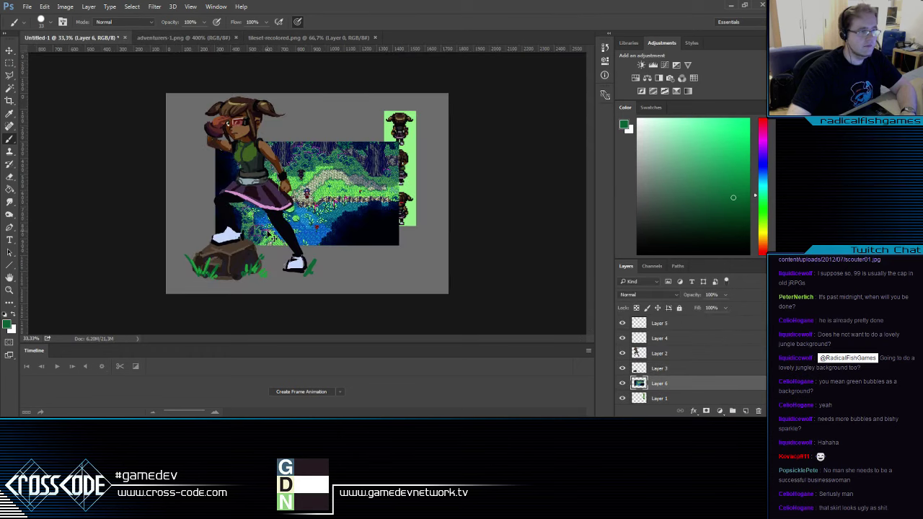
Scale the pasted jungle image proportionally to about 213% so that it covers the entire canvas
key(ctrl+t)
drag(399, 246, 504, 311)
key(Return)
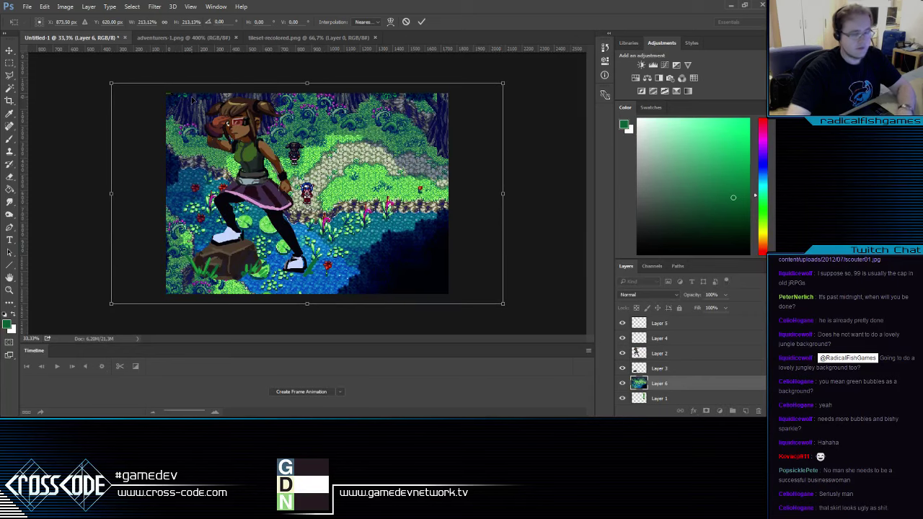
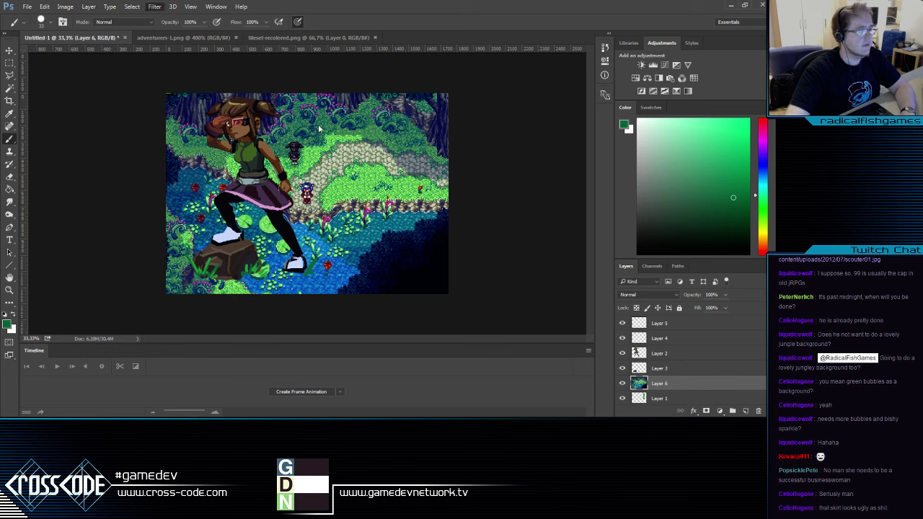
Apply a Gaussian Blur with a radius of 22.2 pixels to the jungle image layer
key(ctrl+alt+f)
drag(364, 241, 362, 238)
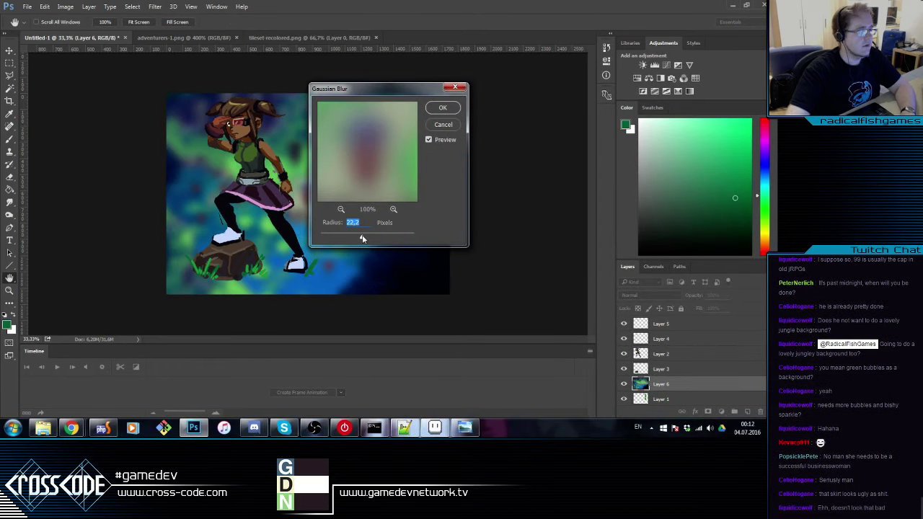
click(443, 107)
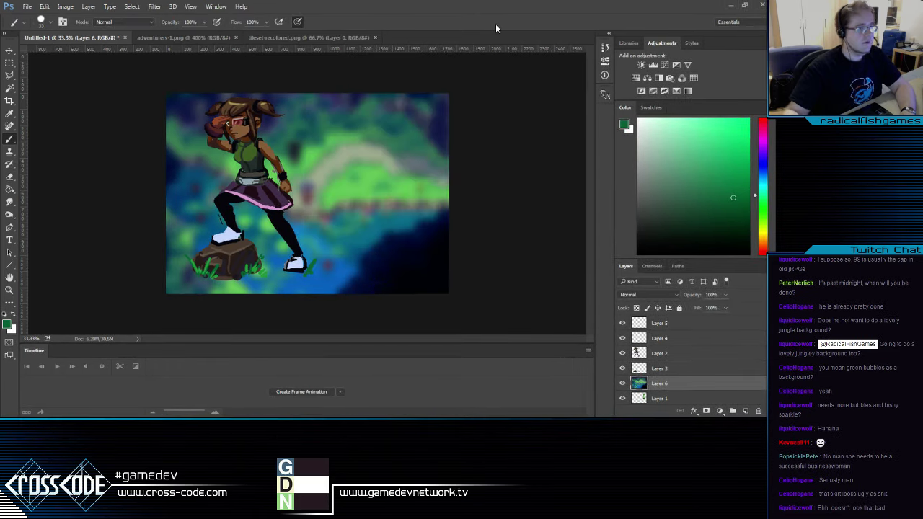
click(8, 290)
click(265, 256)
drag(276, 256, 210, 240)
alt+click(203, 217)
key(b)
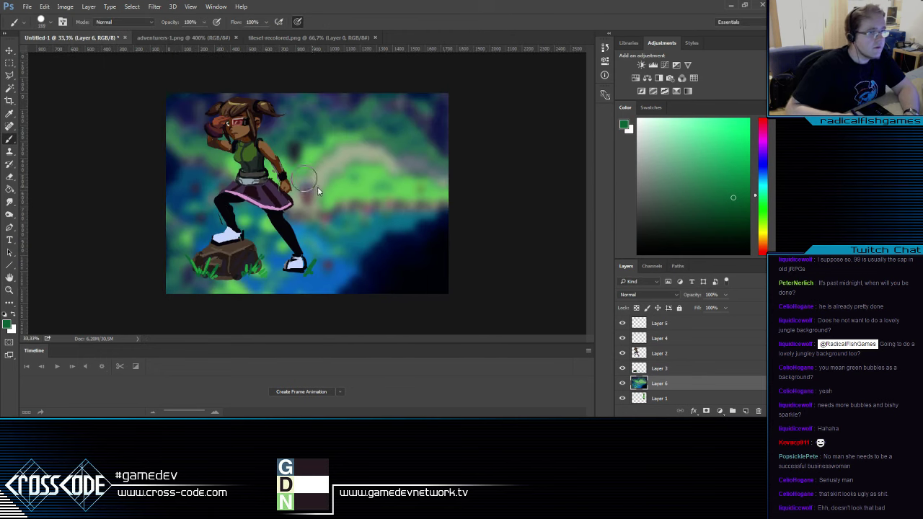
alt+click(369, 177)
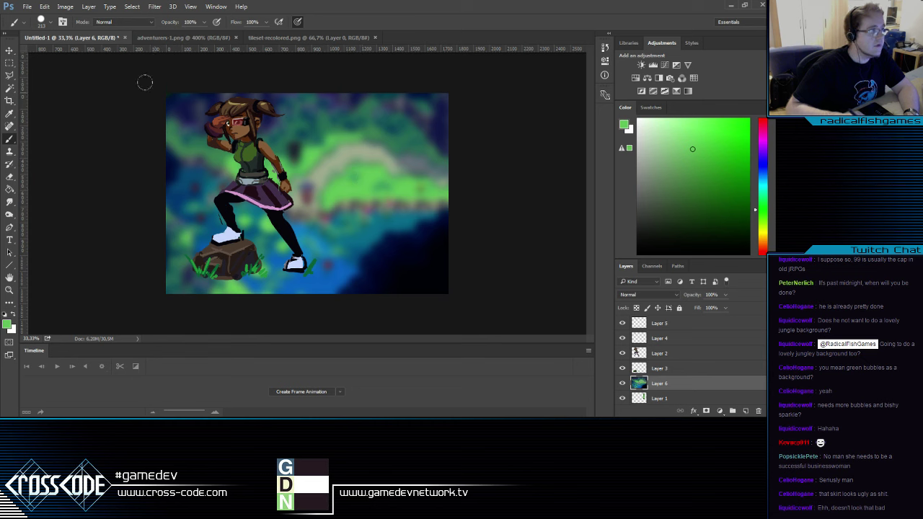
click(312, 127)
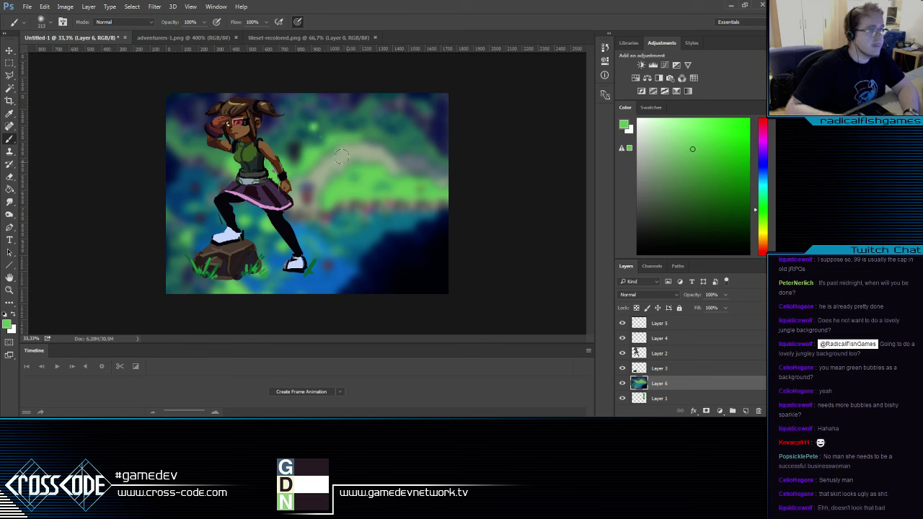
key(ctrl+z)
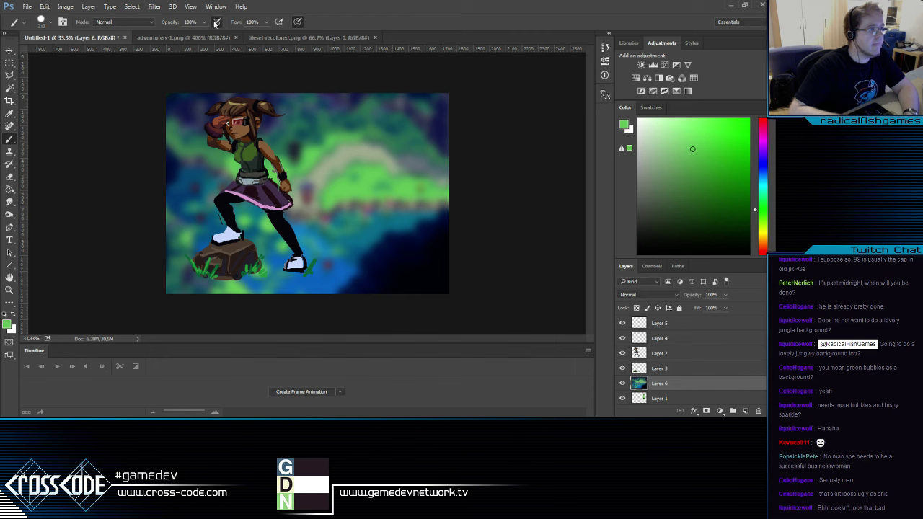
Paint bright green ground around the boulder and feet with a large pressure-opacity brush, using green sampled from the blurred jungle
drag(353, 198, 356, 193)
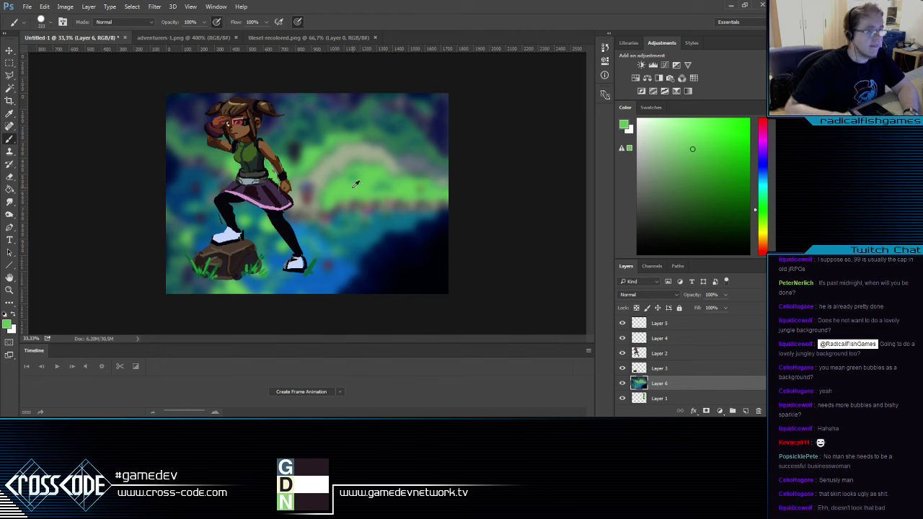
alt+click(352, 188)
mouse_move(267, 266)
mouse_down()
mouse_move(263, 275)
mouse_move(221, 279)
mouse_up()
mouse_move(282, 250)
mouse_down()
mouse_move(181, 277)
mouse_move(310, 263)
mouse_move(301, 290)
mouse_move(342, 277)
mouse_move(324, 271)
mouse_up()
Paint a grey-green patch on the ground in front of the character's right-hand foot, using tones sampled from the blurred path edge
alt+click(361, 212)
alt+click(355, 203)
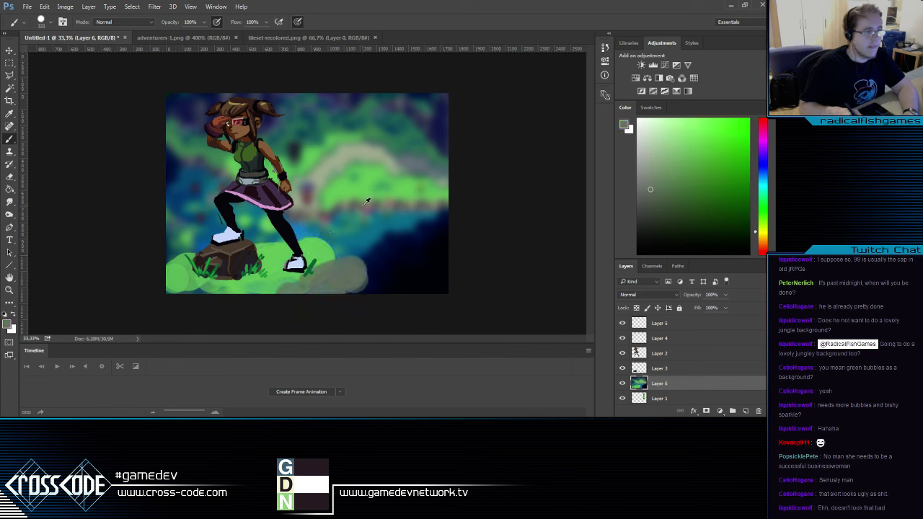
alt+click(362, 209)
drag(346, 209, 337, 210)
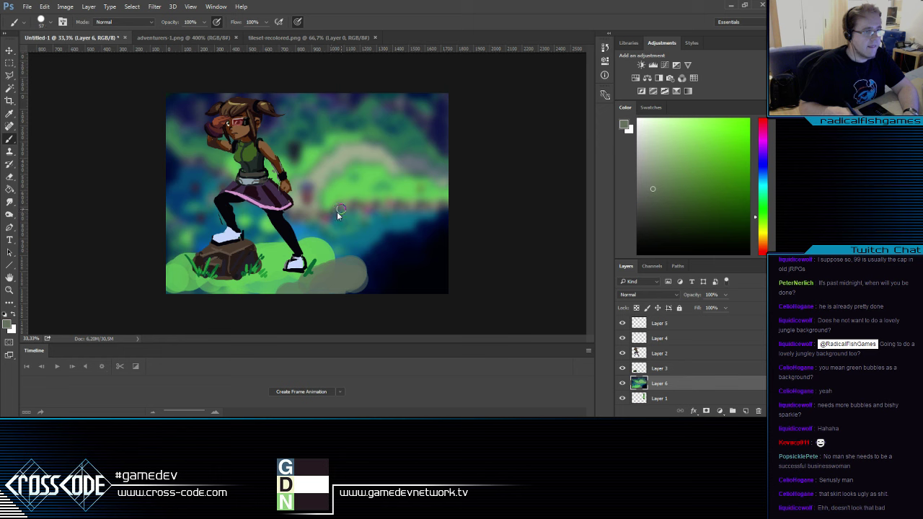
alt+click(359, 200)
drag(303, 271, 332, 265)
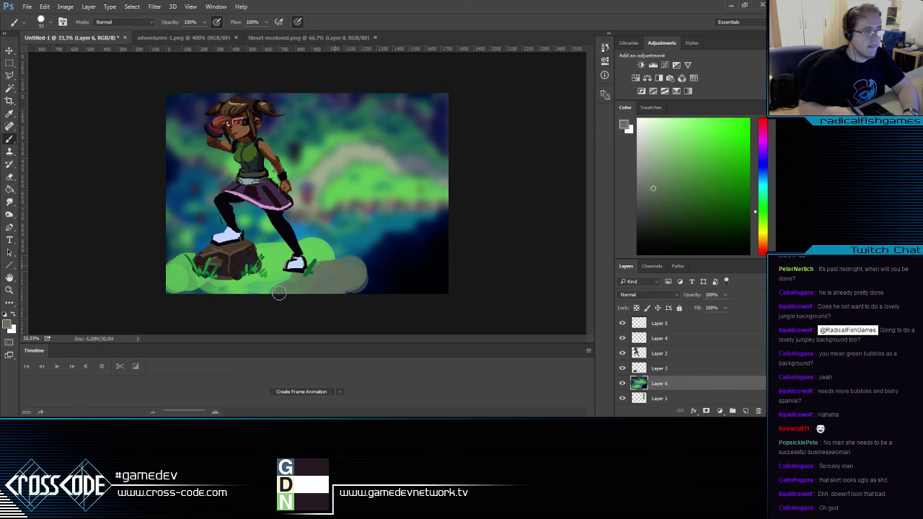
Block in dark navy foliage in the canvas's upper right corner and cover its edge with teal leaf dabs
alt+click(399, 253)
mouse_move(443, 165)
mouse_down()
mouse_move(433, 106)
mouse_move(403, 88)
mouse_move(428, 96)
mouse_move(426, 143)
mouse_move(391, 98)
mouse_move(435, 136)
mouse_move(393, 98)
mouse_move(361, 108)
mouse_up()
alt+click(418, 106)
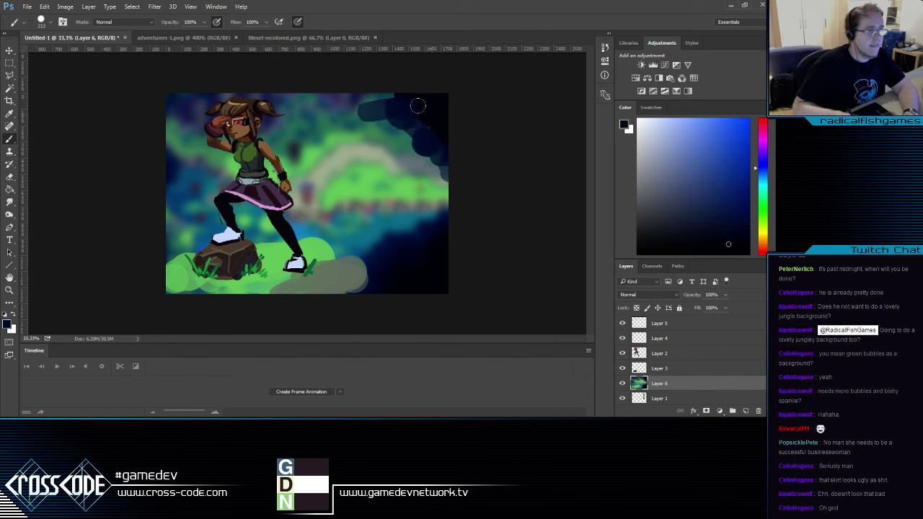
alt+click(313, 106)
drag(434, 147, 427, 142)
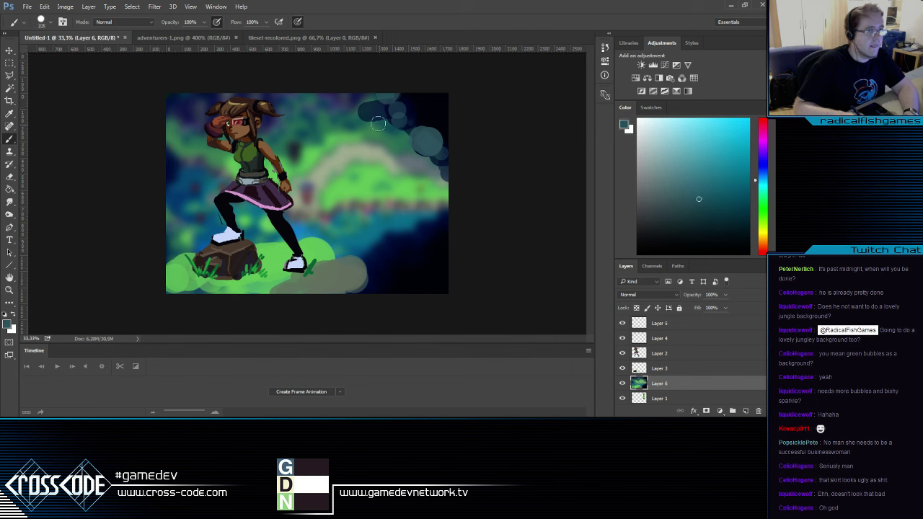
mouse_move(428, 146)
mouse_down()
mouse_move(431, 134)
mouse_move(412, 119)
mouse_up()
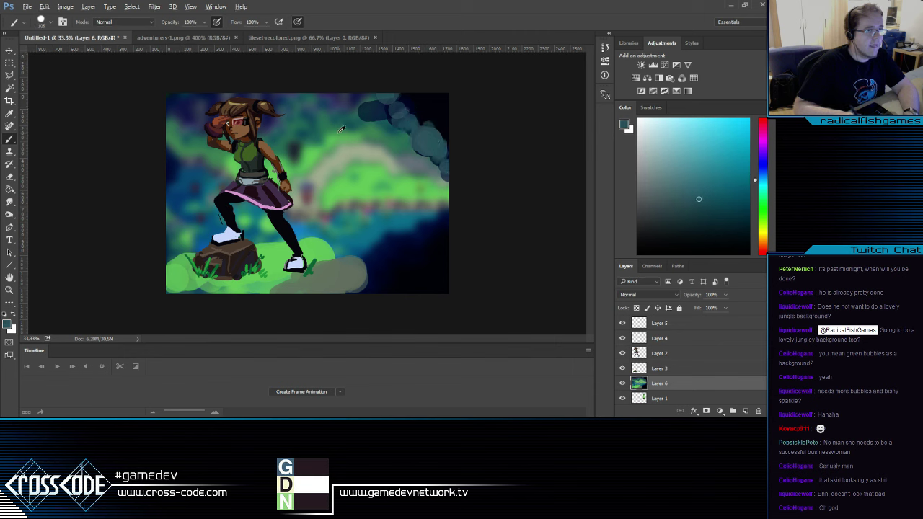
alt+click(315, 126)
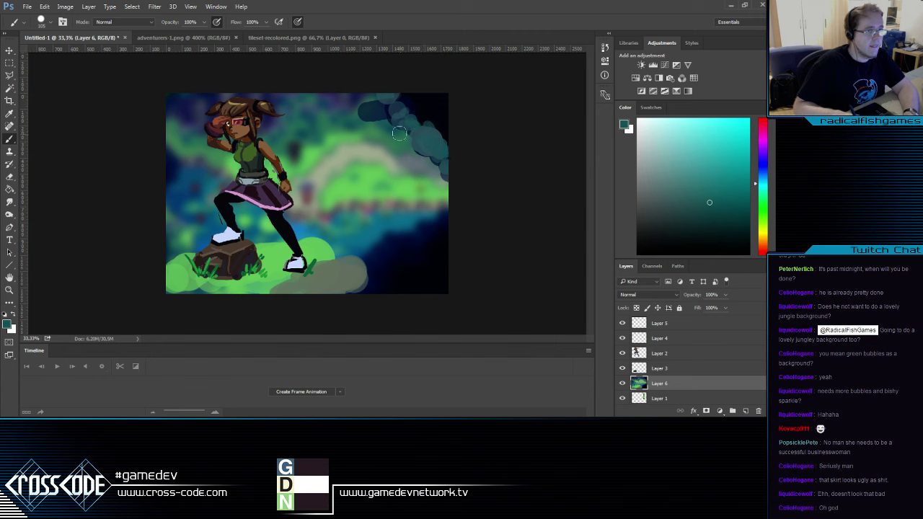
Layer purplish and muted blue dabs sampled from the painting over the foliage in the upper right corner
alt+click(274, 97)
mouse_move(409, 109)
mouse_down()
mouse_move(437, 136)
mouse_move(410, 108)
mouse_move(452, 130)
mouse_move(442, 148)
mouse_move(418, 95)
mouse_move(462, 132)
mouse_up()
alt+click(427, 246)
alt+click(404, 121)
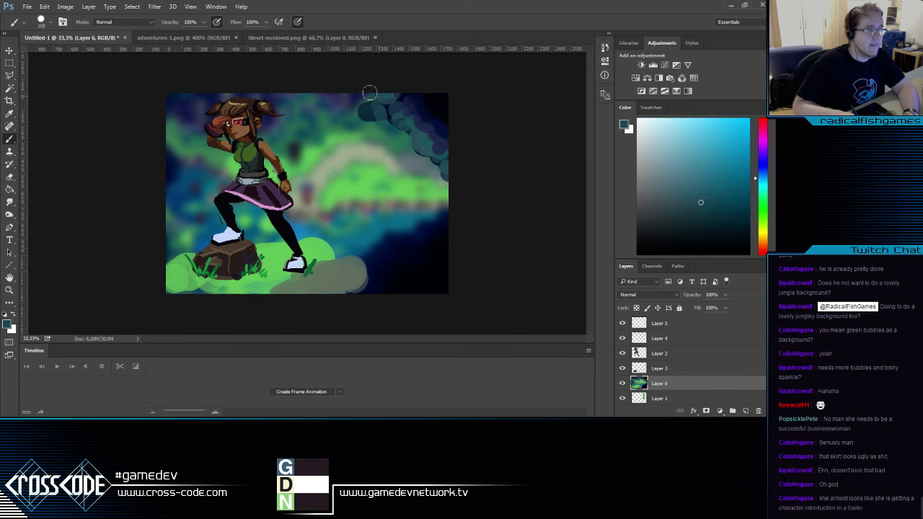
alt+click(415, 103)
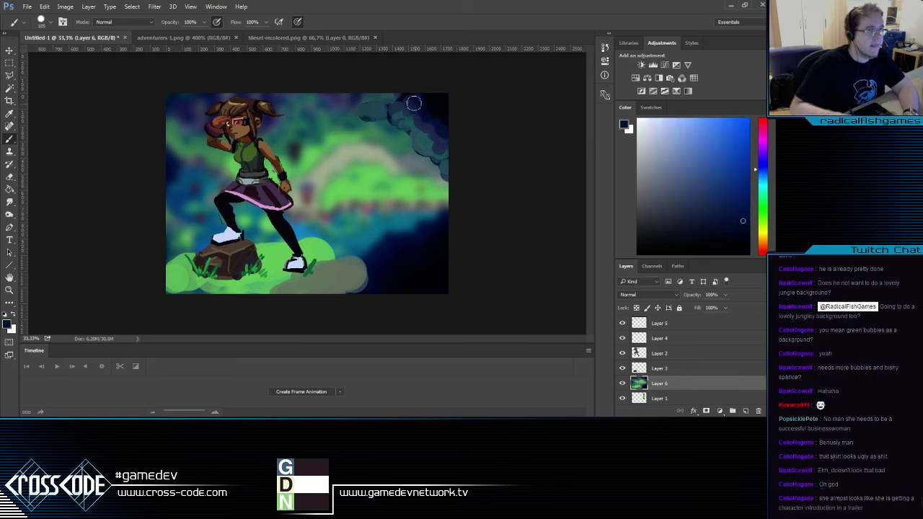
Extend the green ground around the boulder and paint broad blue-green grass strokes on both sides of the character
alt+click(261, 254)
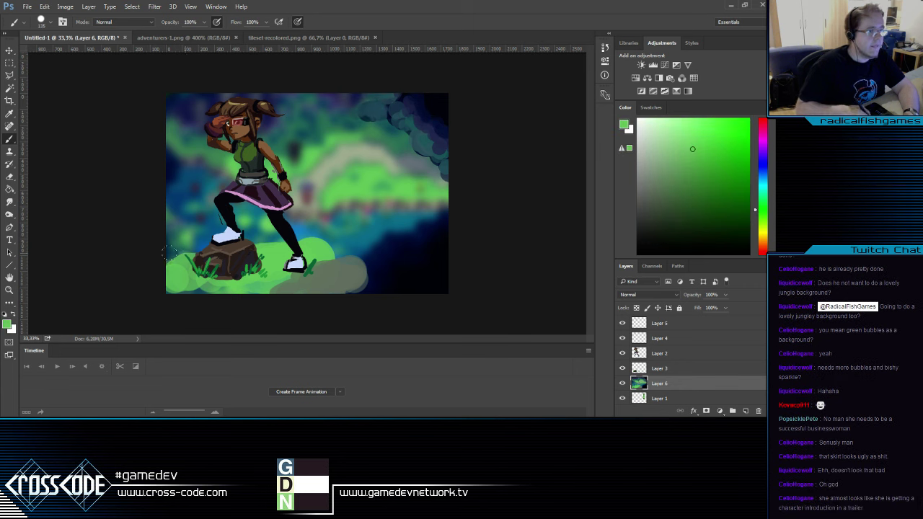
mouse_move(169, 253)
mouse_down()
mouse_move(307, 225)
mouse_move(321, 232)
mouse_move(233, 239)
mouse_up()
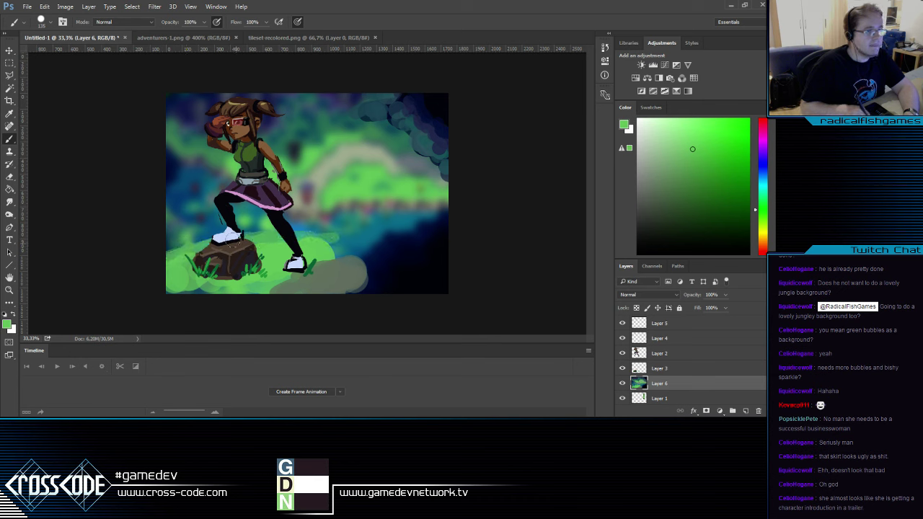
alt+click(387, 186)
mouse_move(320, 257)
mouse_down()
mouse_move(379, 173)
mouse_move(338, 240)
mouse_up()
alt+click(317, 213)
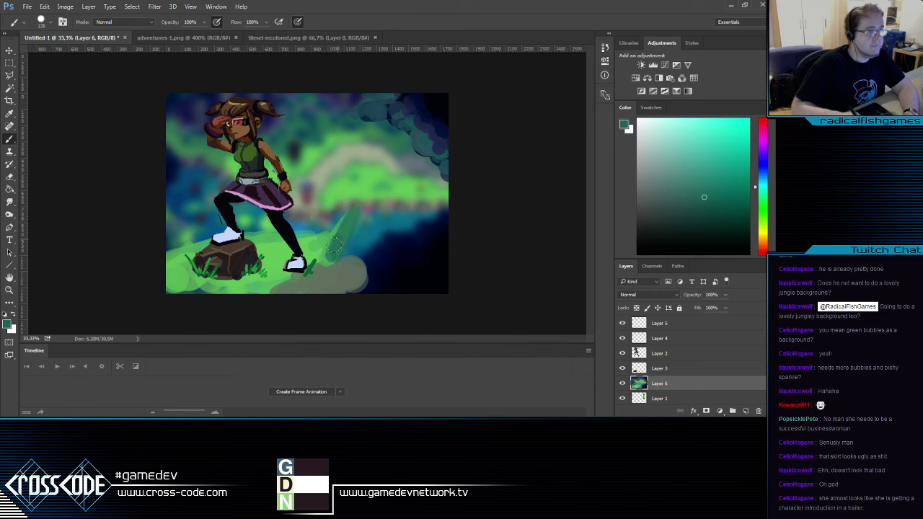
mouse_move(166, 222)
mouse_down()
mouse_move(192, 243)
mouse_move(181, 245)
mouse_move(202, 226)
mouse_move(215, 228)
mouse_up()
alt+click(197, 254)
drag(328, 281, 355, 276)
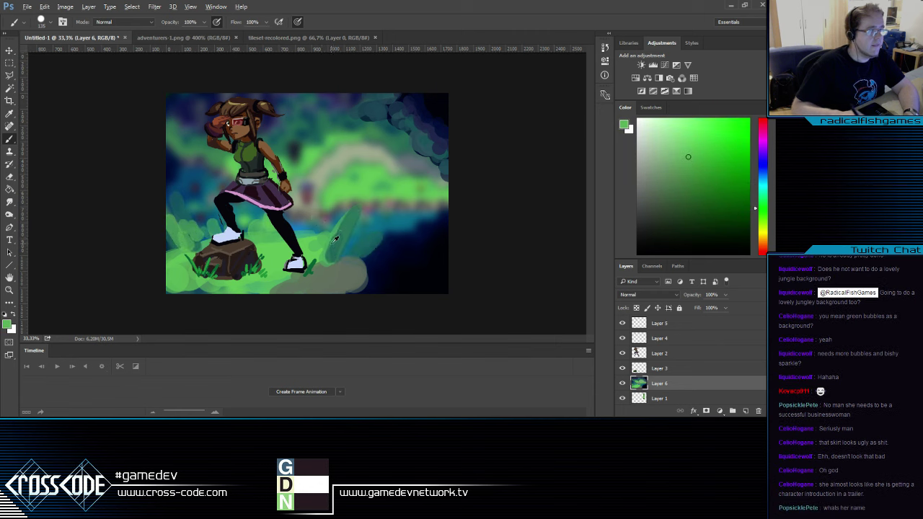
Sample teal from the large grass blade and paint more blades behind the character's right-hand foot
alt+click(330, 240)
alt+right_click(330, 238)
alt+click(313, 238)
alt+right_click(335, 239)
alt+click(335, 238)
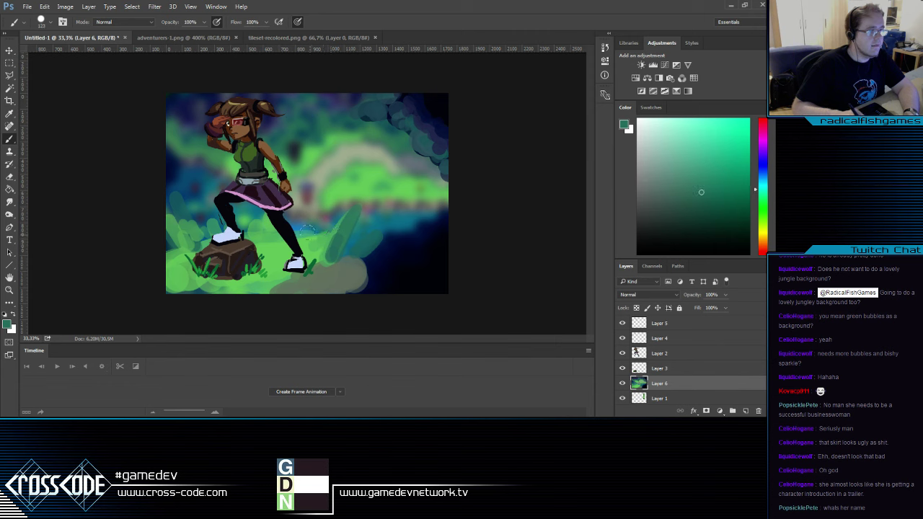
drag(321, 210, 308, 235)
Paint a bright green ground strip and a pale beige-green path from behind the foot toward the canvas's right edge
alt+click(352, 179)
alt+click(324, 171)
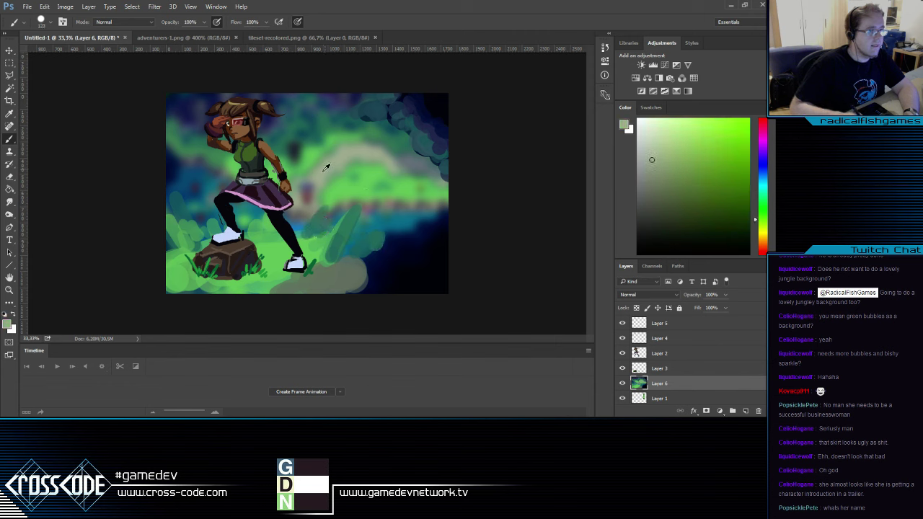
alt+click(315, 241)
mouse_move(320, 235)
mouse_down()
mouse_move(341, 226)
mouse_move(392, 223)
mouse_up()
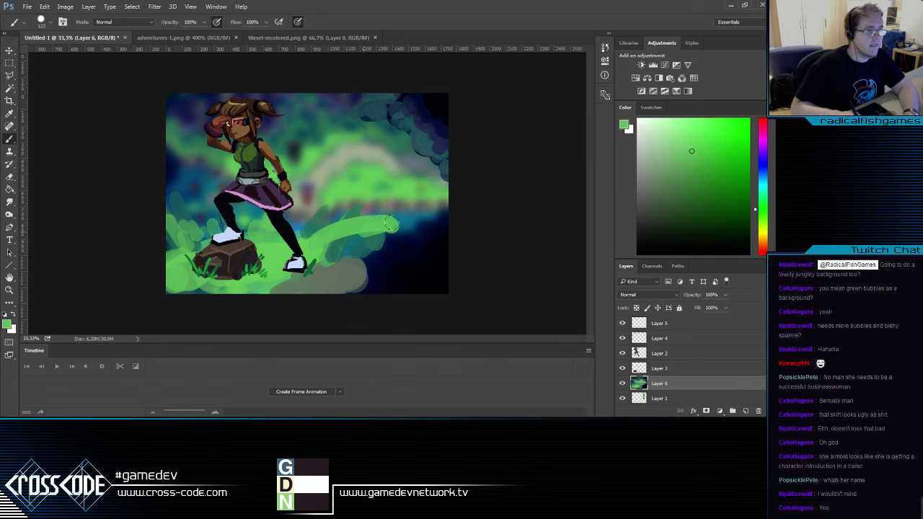
alt+click(323, 168)
mouse_move(307, 236)
mouse_down()
mouse_move(344, 218)
mouse_move(436, 214)
mouse_up()
Paint a teal grass bank below the green strip and add teal dabs to the upper right foliage
alt+click(351, 245)
mouse_move(352, 246)
mouse_down()
mouse_move(407, 228)
mouse_move(393, 235)
mouse_move(438, 232)
mouse_up()
alt+click(393, 238)
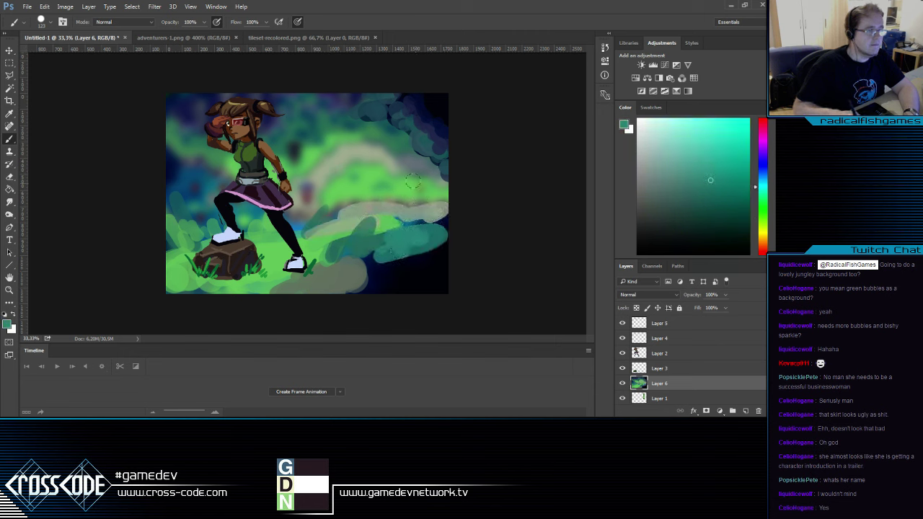
mouse_move(417, 118)
mouse_down()
mouse_move(436, 126)
mouse_move(428, 123)
mouse_up()
Stamp large navy foliage dabs over the right side of the blurred background, above the pale path
alt+click(354, 99)
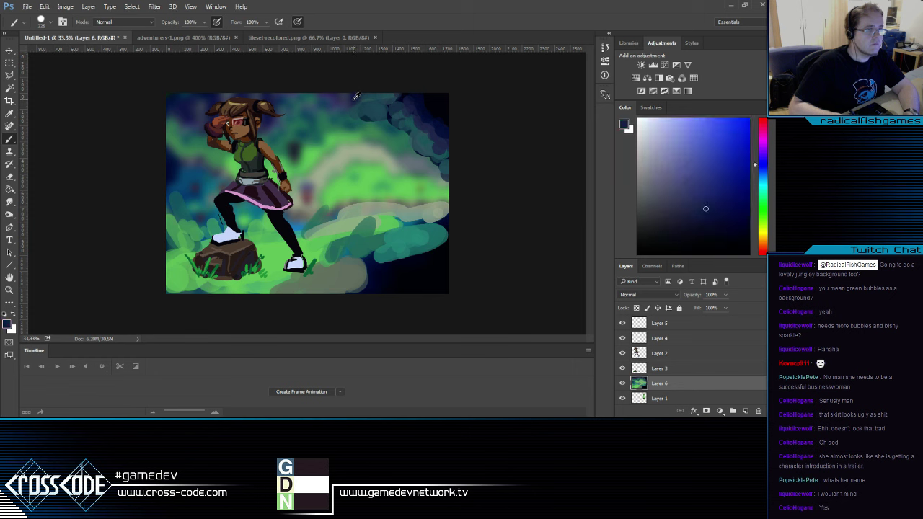
drag(431, 181, 440, 183)
click(423, 187)
click(412, 170)
click(390, 164)
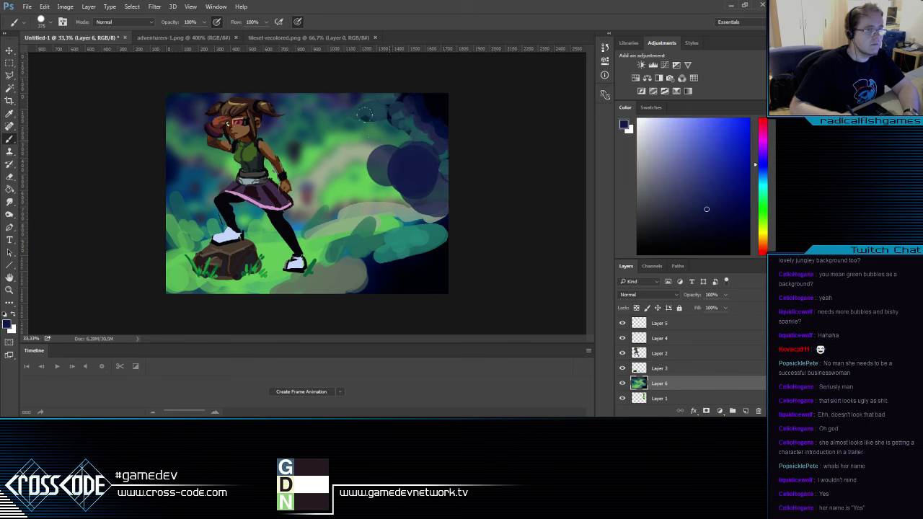
click(381, 126)
click(388, 143)
click(402, 173)
Add near-black dabs inside the navy foliage and over the blurred background between it and the character's head
alt+click(441, 107)
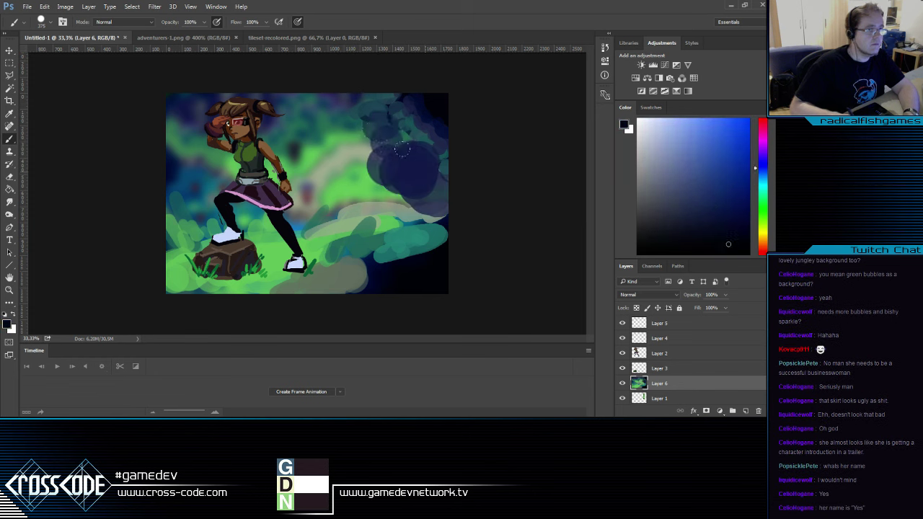
click(423, 169)
click(398, 155)
click(391, 134)
click(425, 156)
click(346, 119)
click(336, 129)
alt+click(435, 116)
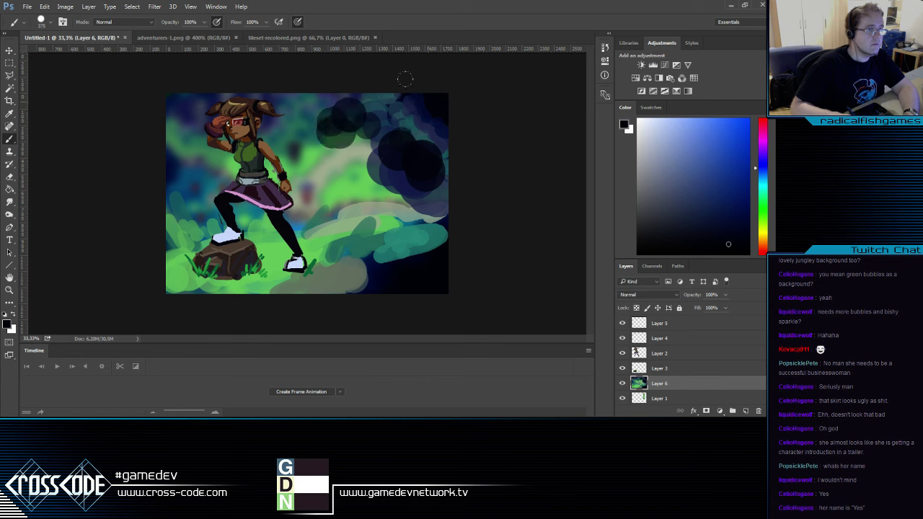
Enlarge the brush and cover the blurred background on both sides of the character with broad navy foliage
click(396, 94)
drag(380, 148, 395, 154)
alt+click(397, 169)
click(371, 148)
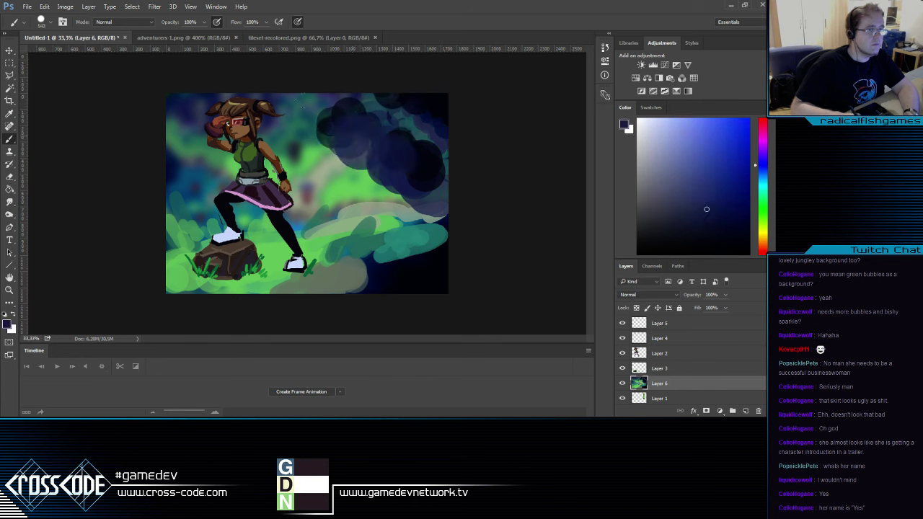
click(367, 153)
click(385, 158)
click(335, 151)
click(322, 145)
mouse_move(303, 144)
mouse_down()
mouse_move(231, 173)
mouse_move(360, 194)
mouse_move(209, 195)
mouse_move(303, 180)
mouse_up()
click(292, 167)
click(204, 189)
Paint a large teal foliage mass in the upper right corner and add navy strokes at the canvas's left edge
alt+click(410, 121)
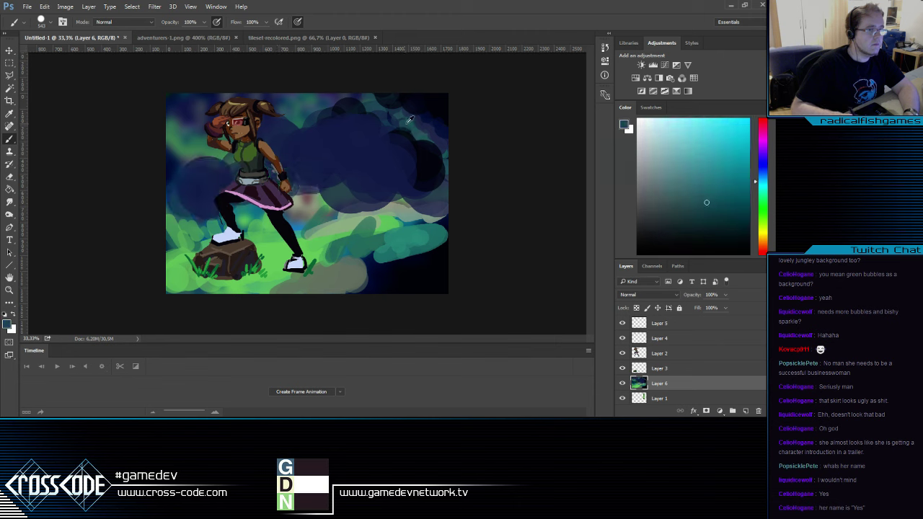
drag(414, 126, 422, 134)
click(425, 140)
mouse_move(369, 90)
mouse_down()
mouse_move(422, 141)
mouse_move(403, 124)
mouse_move(418, 104)
mouse_move(407, 103)
mouse_up()
alt+click(445, 95)
alt+click(200, 140)
mouse_move(200, 140)
mouse_down()
mouse_move(208, 168)
mouse_move(171, 136)
mouse_move(184, 128)
mouse_move(164, 160)
mouse_up()
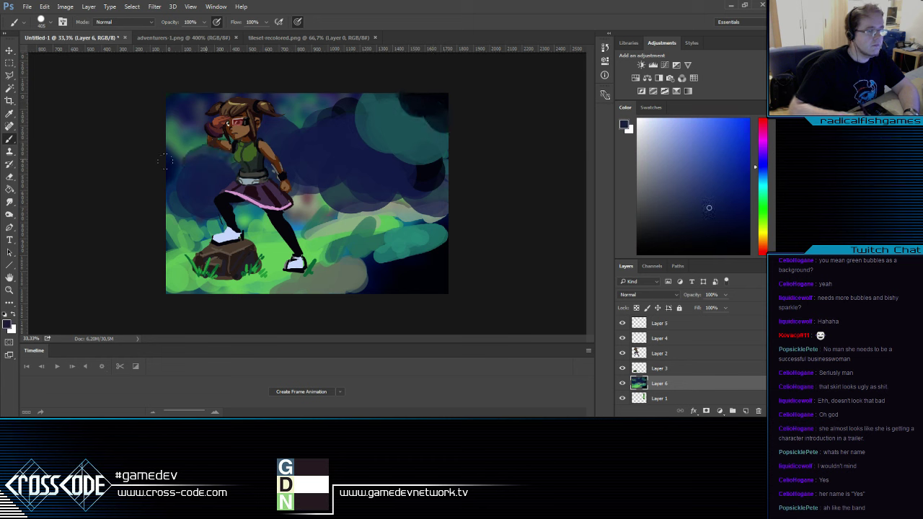
Dab near-black shadows along the lower edge of the navy foliage, just above the pale path
alt+click(431, 173)
click(388, 190)
click(342, 190)
click(297, 193)
click(353, 182)
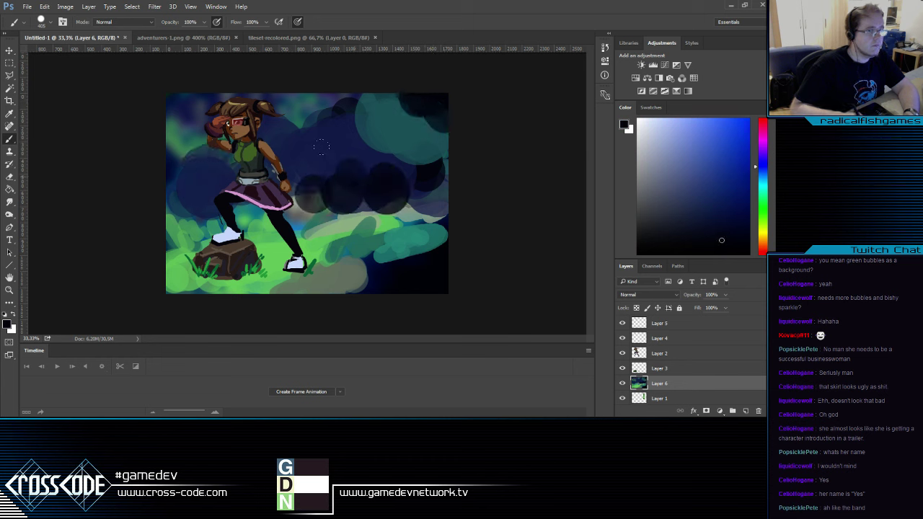
mouse_move(298, 194)
mouse_down()
mouse_move(280, 175)
mouse_move(326, 146)
mouse_move(366, 126)
mouse_move(396, 127)
mouse_move(339, 142)
mouse_move(375, 139)
mouse_up()
Shrink the brush and dab near-black leaf gaps into the teal foliage mass in the upper right corner
alt+click(392, 118)
alt+click(363, 132)
alt+click(379, 128)
alt+click(342, 120)
alt+click(413, 101)
drag(431, 128, 433, 136)
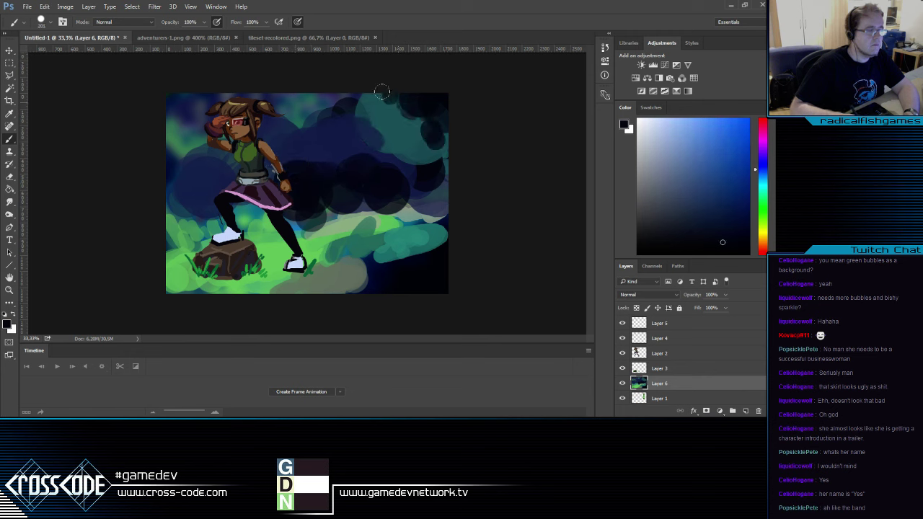
click(414, 126)
alt+click(351, 218)
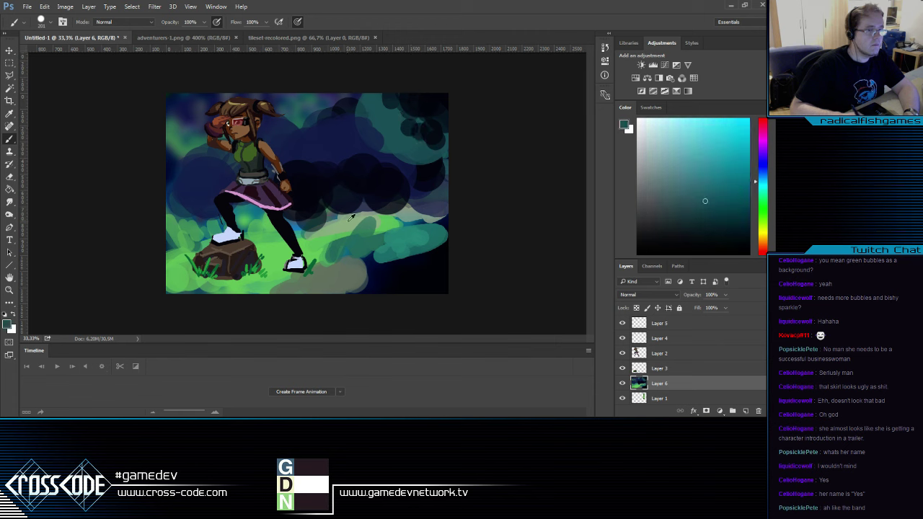
Cover the dark gaps in the upper right foliage with sampled teal and dab near-black shadows into the navy foliage beside it
alt+click(357, 93)
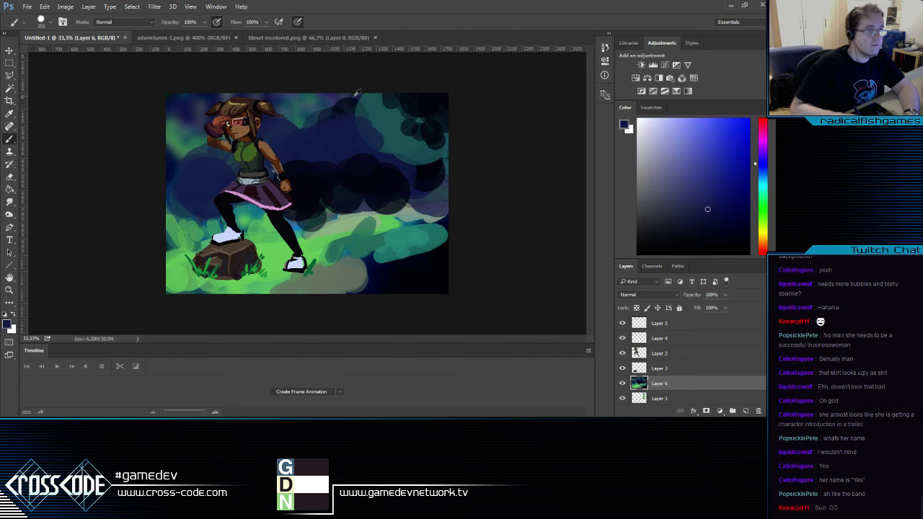
alt+click(397, 115)
mouse_move(431, 162)
mouse_down()
mouse_move(398, 110)
mouse_move(408, 123)
mouse_up()
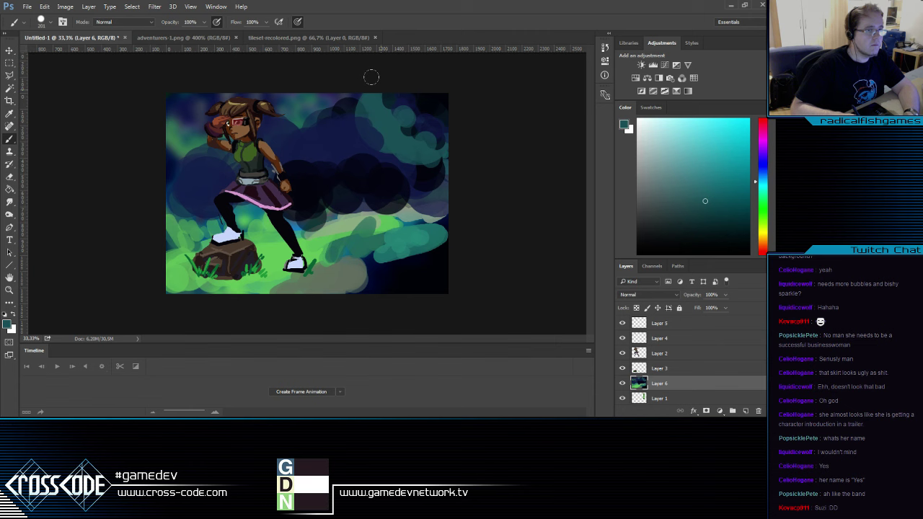
alt+click(352, 130)
drag(344, 147, 344, 149)
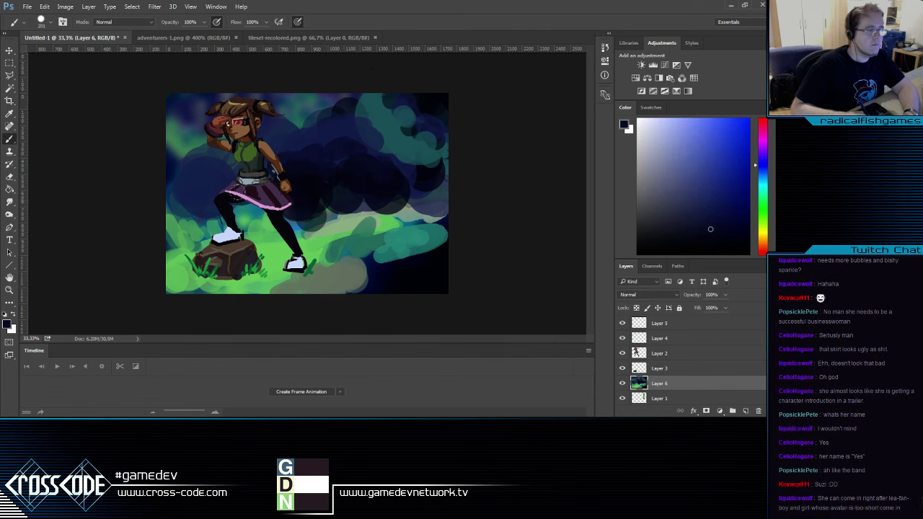
Dab muted green bushes along the far edge of the grass on both sides of the character's legs
drag(223, 213, 277, 201)
alt+click(197, 224)
alt+click(192, 212)
mouse_move(195, 209)
mouse_down()
mouse_move(209, 219)
mouse_move(170, 220)
mouse_move(178, 211)
mouse_move(346, 228)
mouse_move(353, 216)
mouse_move(346, 183)
mouse_move(304, 207)
mouse_up()
alt+click(189, 224)
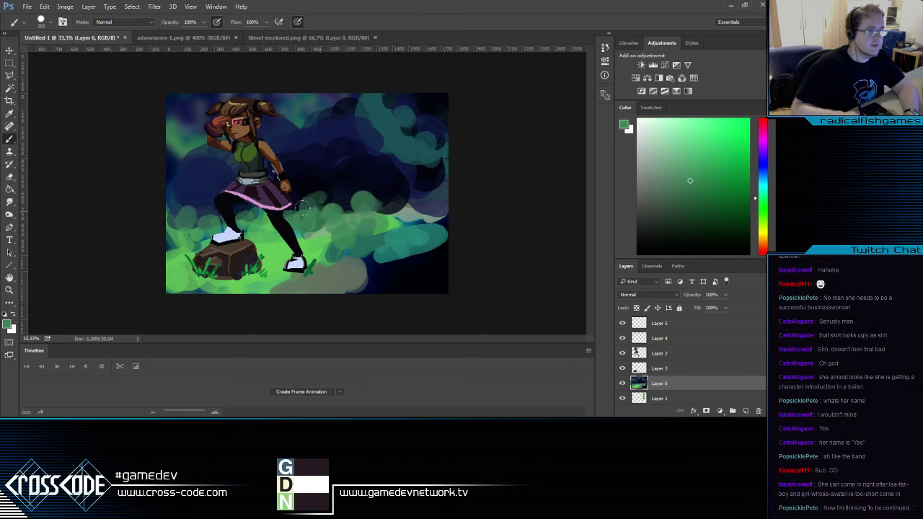
Blend sampled navy and teal dabs along the border between the navy background and the upper right foliage mass
alt+click(343, 157)
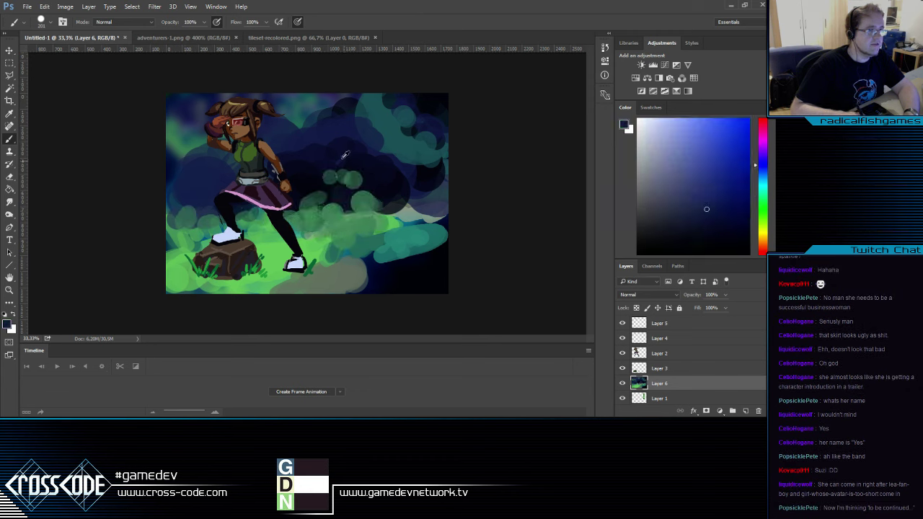
alt+click(382, 108)
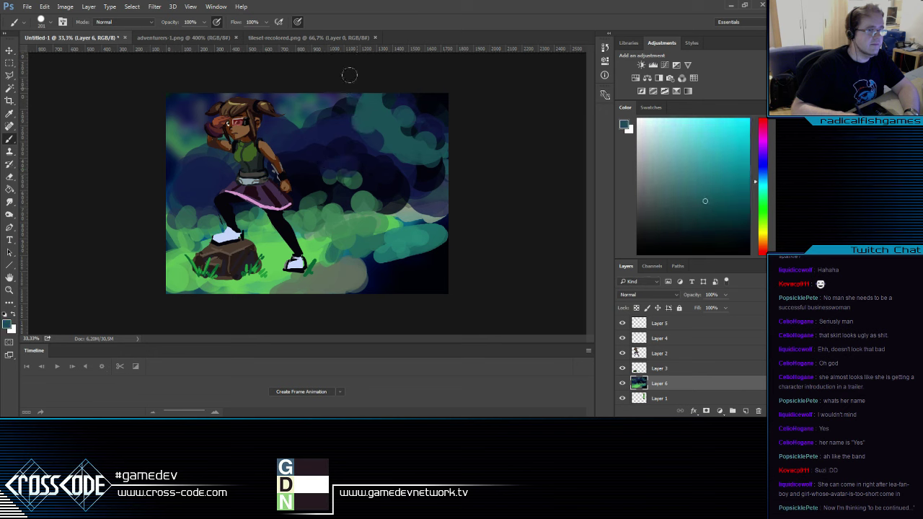
alt+click(379, 135)
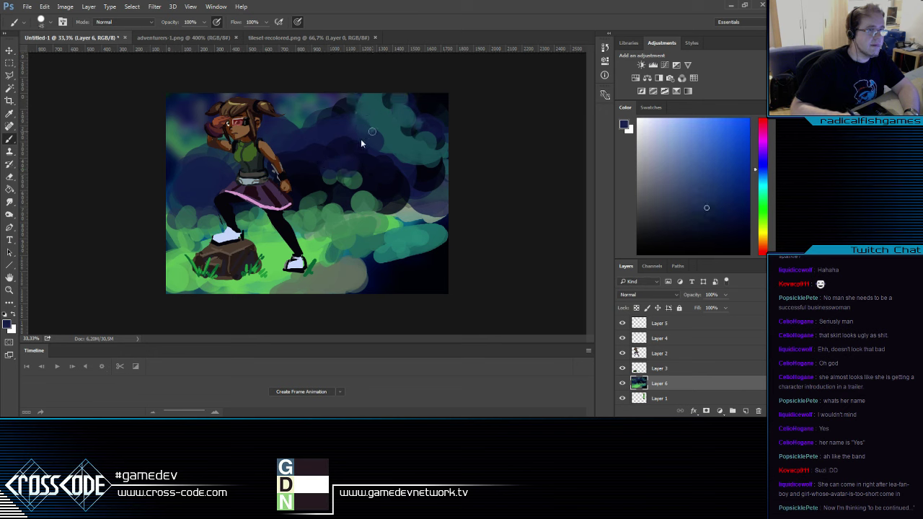
alt+click(401, 125)
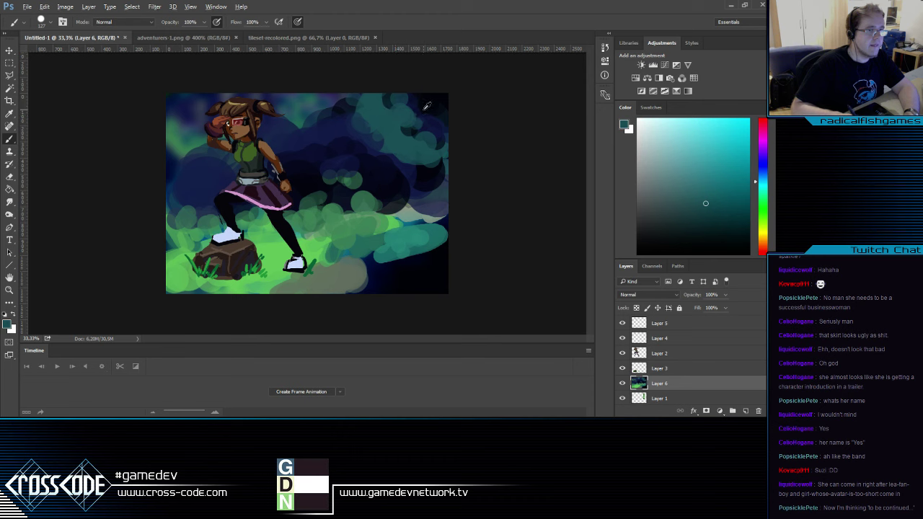
Dab near-black leaf gaps into the upper right teal foliage with a smaller brush
alt+click(424, 107)
mouse_move(416, 124)
mouse_down()
mouse_move(421, 141)
mouse_move(389, 103)
mouse_move(420, 101)
mouse_move(434, 127)
mouse_up()
drag(385, 95, 402, 127)
alt+click(407, 119)
alt+click(369, 111)
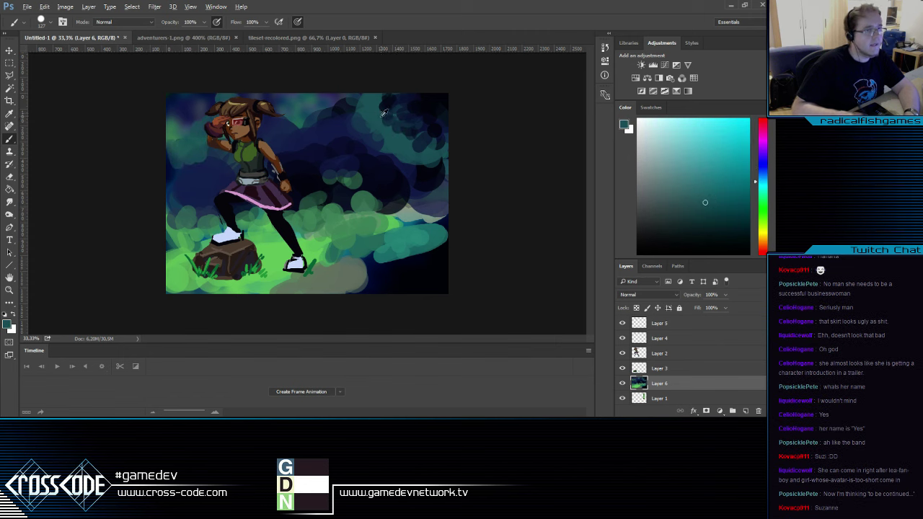
Paint teal foliage with near-black gaps in the upper left corner and darken the navy background at the character's waist height
alt+click(215, 124)
drag(201, 110, 162, 137)
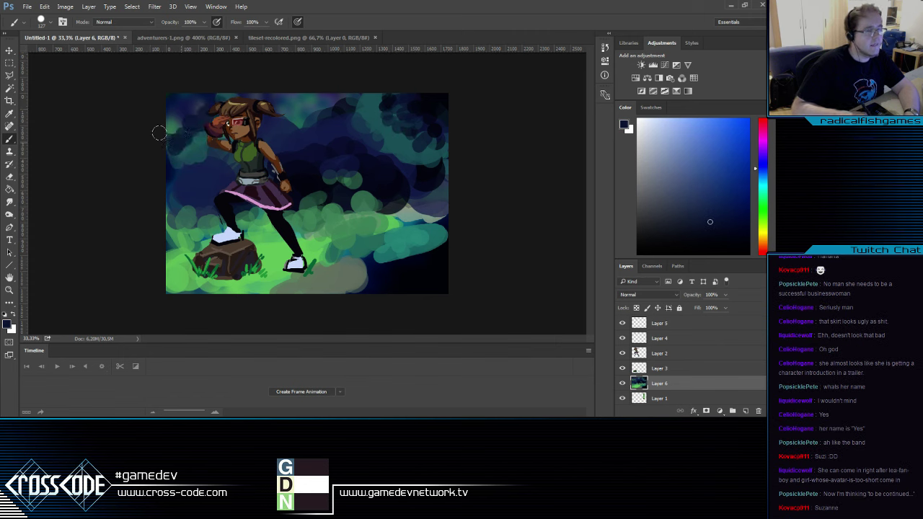
alt+click(356, 98)
mouse_move(200, 97)
mouse_down()
mouse_move(183, 87)
mouse_move(172, 120)
mouse_move(181, 134)
mouse_move(160, 130)
mouse_up()
alt+click(200, 142)
alt+click(200, 145)
alt+click(175, 106)
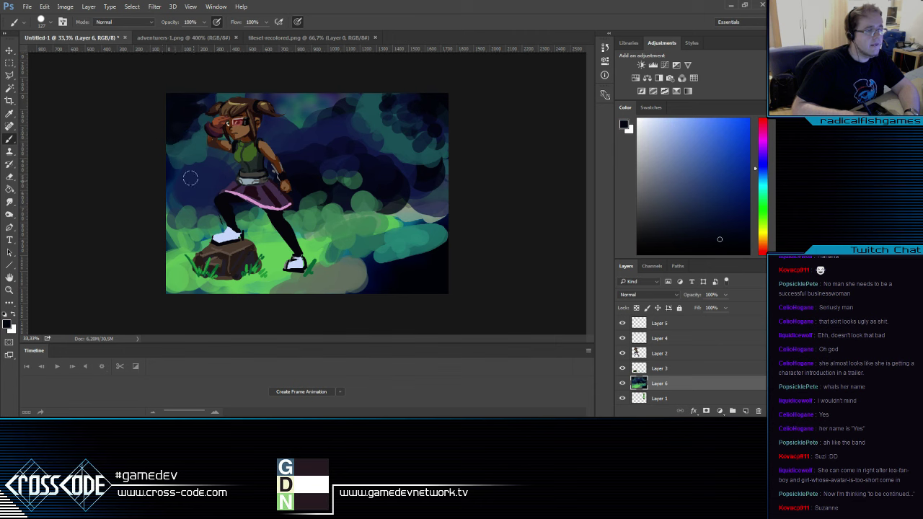
mouse_move(190, 177)
mouse_down()
mouse_move(293, 151)
mouse_move(283, 147)
mouse_move(330, 171)
mouse_move(321, 188)
mouse_move(373, 191)
mouse_move(334, 174)
mouse_move(397, 187)
mouse_up()
Dab sampled dark blue-teal mid-tones into the near-black gaps of the upper right foliage
alt+click(395, 123)
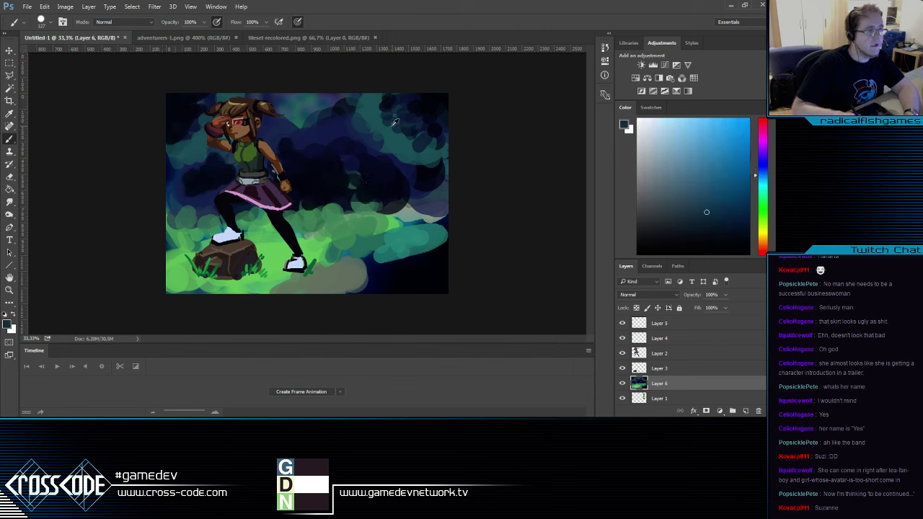
alt+click(390, 127)
mouse_move(390, 124)
mouse_down()
mouse_move(398, 102)
mouse_move(393, 114)
mouse_move(430, 117)
mouse_move(394, 88)
mouse_move(429, 91)
mouse_move(438, 106)
mouse_move(409, 104)
mouse_move(441, 120)
mouse_up()
alt+click(430, 127)
alt+click(419, 100)
alt+click(422, 104)
alt+click(400, 122)
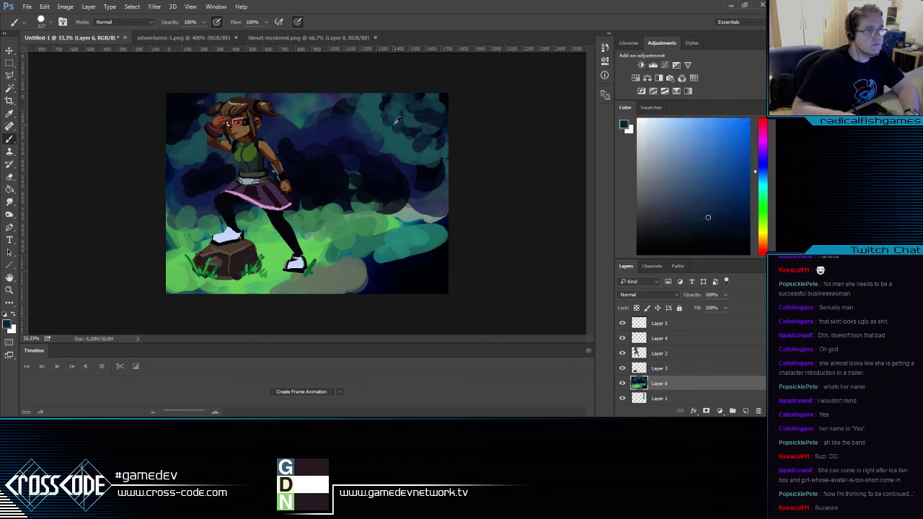
alt+click(396, 120)
Add blue-teal leaf dabs along the side of the upper right foliage mass that faces the character
drag(362, 115, 364, 97)
alt+click(366, 100)
alt+click(377, 134)
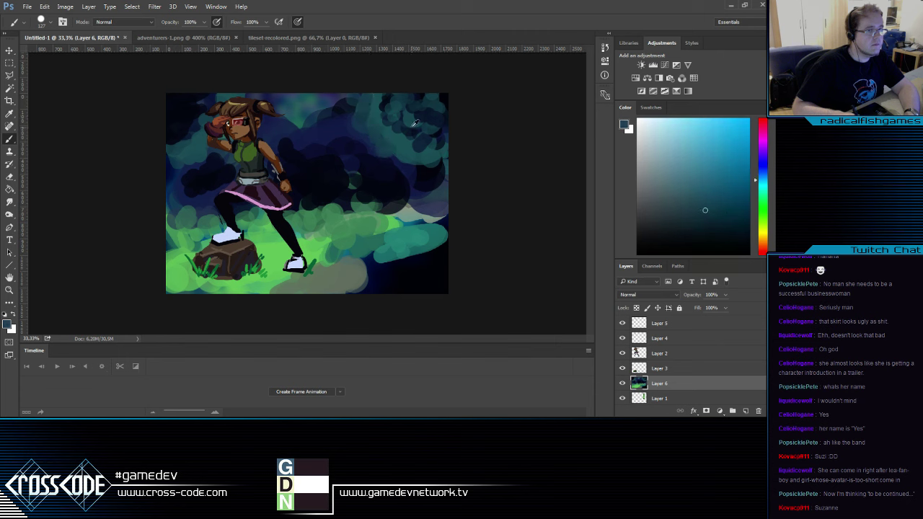
alt+click(384, 133)
alt+click(385, 117)
alt+click(381, 129)
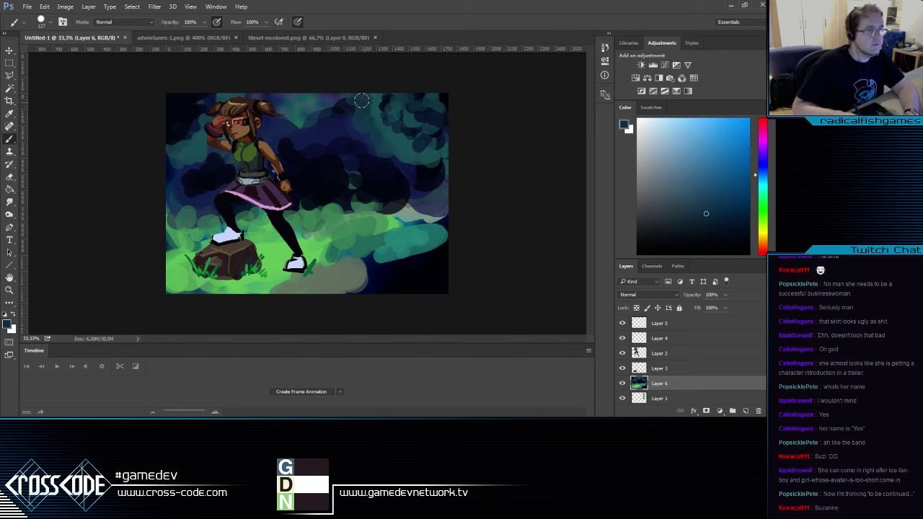
Enlarge the brush and fill the navy background behind the character with near-black, up to the foliage masses on both sides
alt+click(364, 144)
alt+click(332, 176)
drag(341, 167, 351, 182)
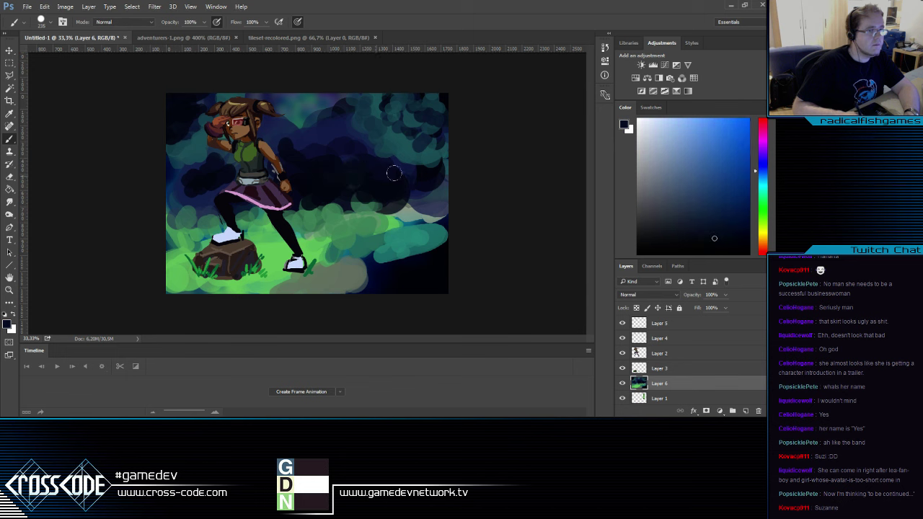
mouse_move(348, 132)
mouse_down()
mouse_move(308, 148)
mouse_move(280, 116)
mouse_move(290, 104)
mouse_move(230, 163)
mouse_move(241, 84)
mouse_move(319, 108)
mouse_up()
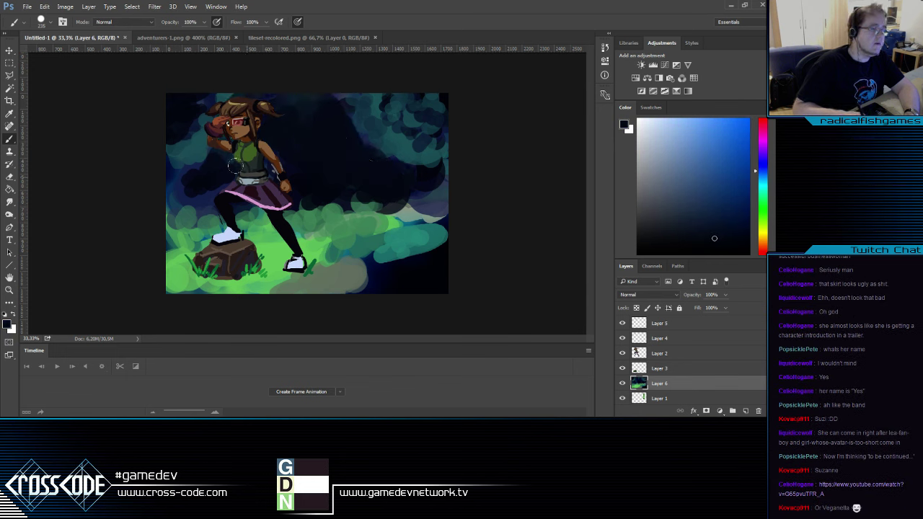
mouse_move(195, 167)
mouse_down()
mouse_move(217, 192)
mouse_move(191, 209)
mouse_move(191, 167)
mouse_up()
Paint teal grass blades at the far edge of the grass and vertical teal tree trunks in the dark area right of the character
alt+click(377, 229)
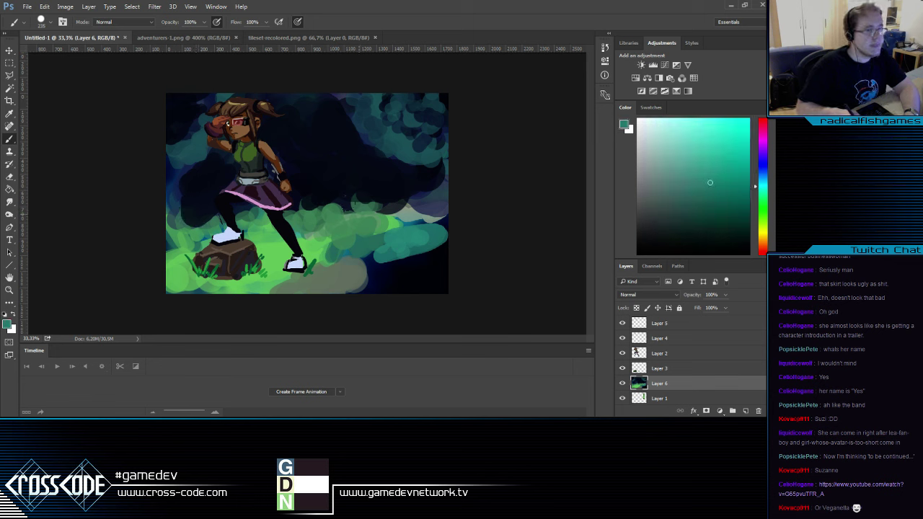
mouse_move(325, 202)
mouse_down()
mouse_move(346, 196)
mouse_move(422, 214)
mouse_move(310, 197)
mouse_move(327, 194)
mouse_move(346, 215)
mouse_move(369, 179)
mouse_up()
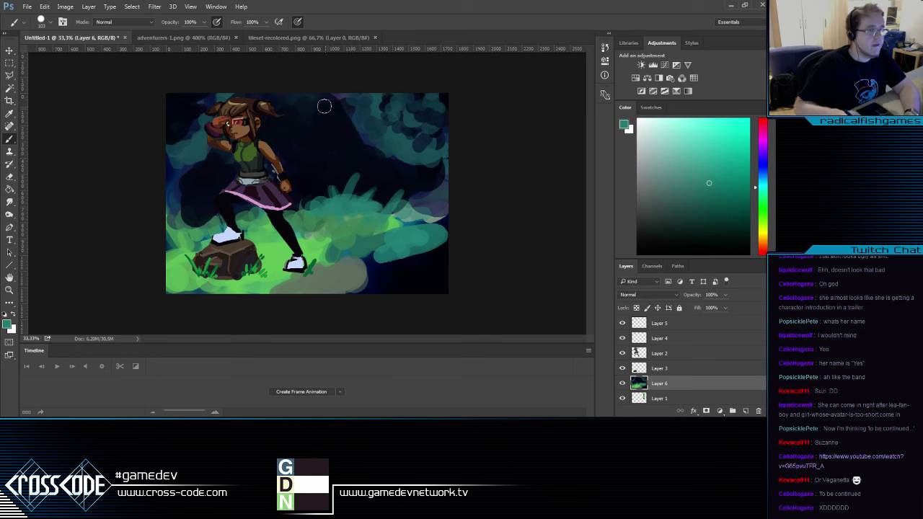
mouse_move(324, 103)
mouse_down()
mouse_move(330, 186)
mouse_move(351, 148)
mouse_up()
drag(352, 112, 354, 150)
mouse_move(351, 101)
mouse_down()
mouse_move(347, 170)
mouse_move(341, 151)
mouse_up()
mouse_move(323, 100)
mouse_down()
mouse_move(322, 166)
mouse_move(364, 173)
mouse_up()
drag(373, 161, 369, 178)
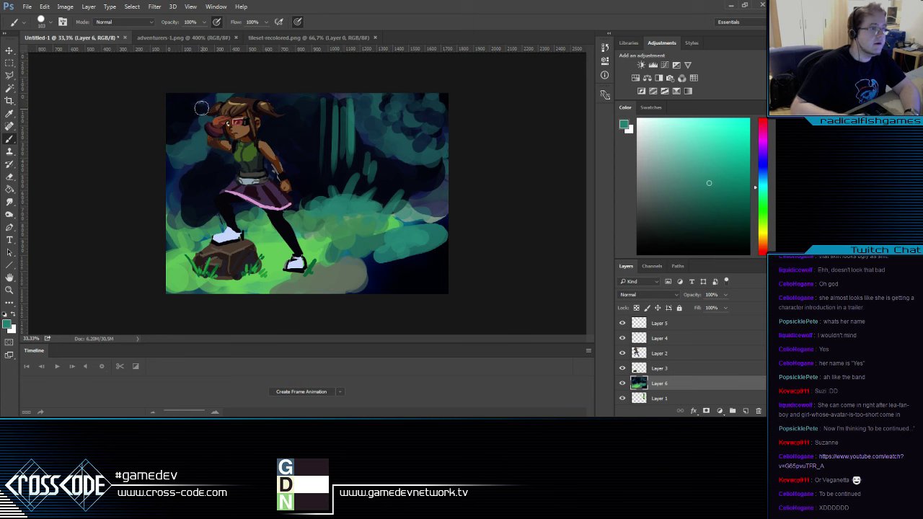
Paint thin vertical teal trunks left of the character and separate them with near-black strokes
drag(202, 124, 212, 179)
drag(199, 133, 206, 177)
alt+click(195, 170)
drag(192, 133, 197, 168)
drag(195, 135, 196, 168)
alt+click(219, 166)
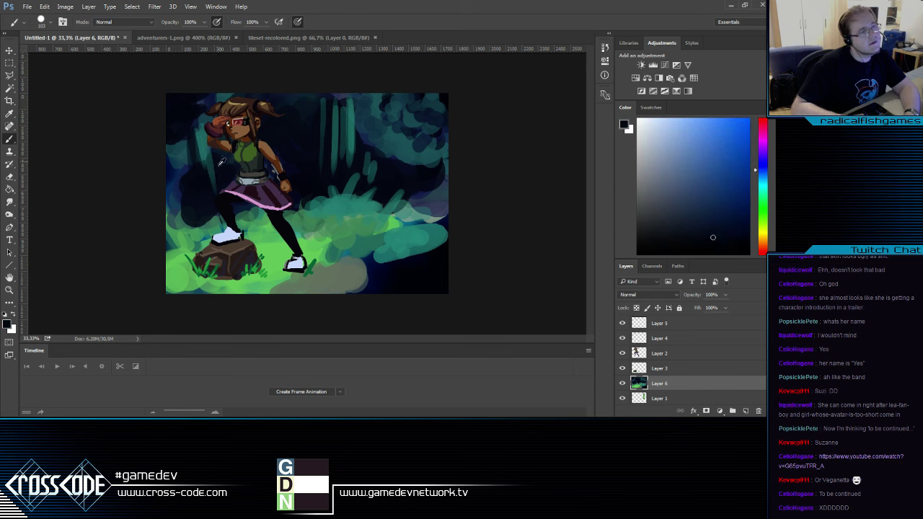
mouse_move(202, 104)
mouse_down()
mouse_move(207, 161)
mouse_move(189, 166)
mouse_up()
alt+click(200, 144)
drag(197, 178, 204, 195)
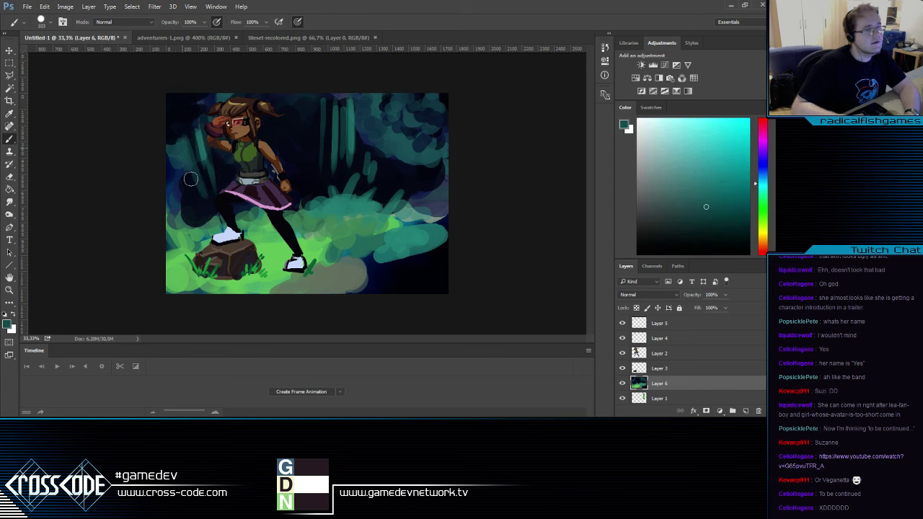
Dab sampled dark blue-teal leaves over the tops of the trunks right of the character
alt+click(398, 123)
alt+click(402, 118)
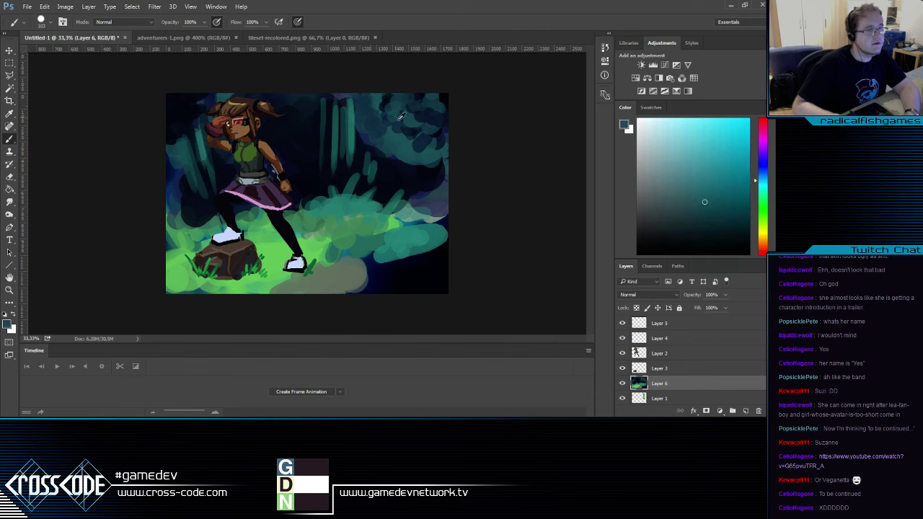
alt+click(394, 101)
alt+click(357, 120)
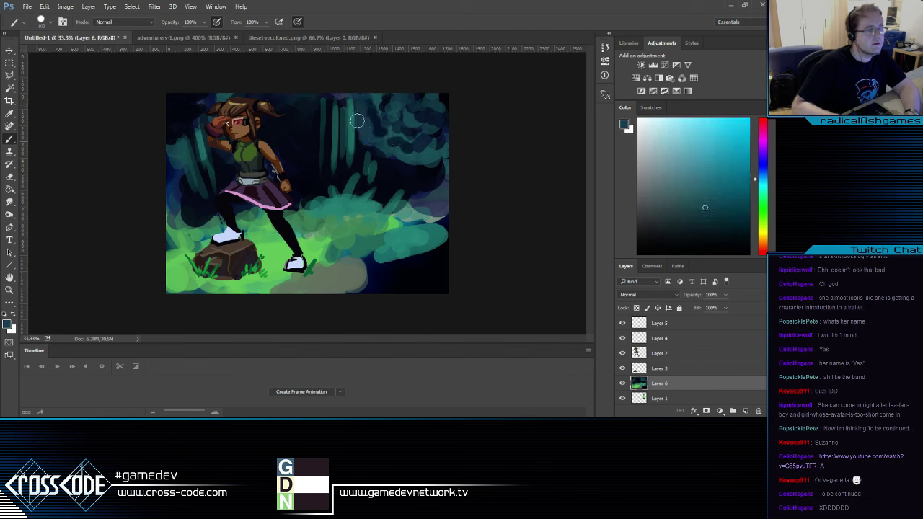
alt+click(367, 106)
alt+click(341, 97)
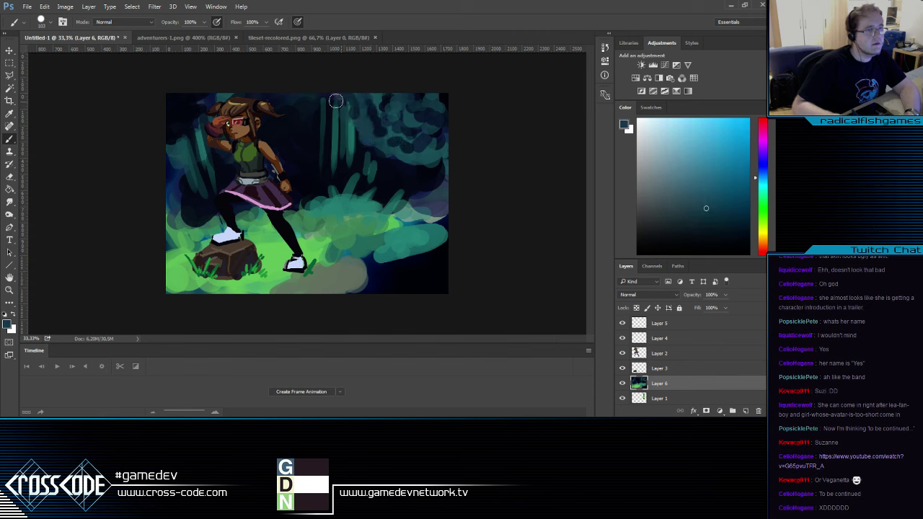
alt+click(376, 111)
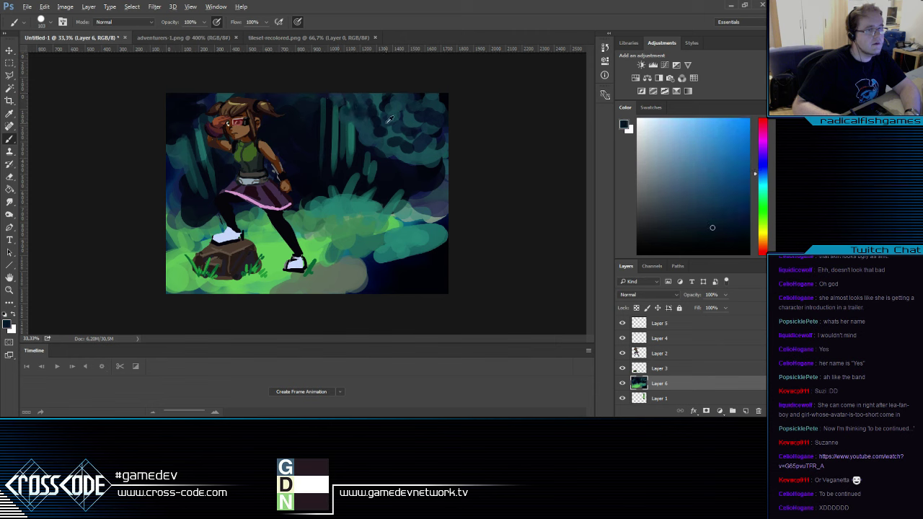
Dab dark navy leaf shadows across the lower part of the upper right foliage mass
alt+click(387, 122)
drag(369, 138, 434, 153)
alt+click(405, 112)
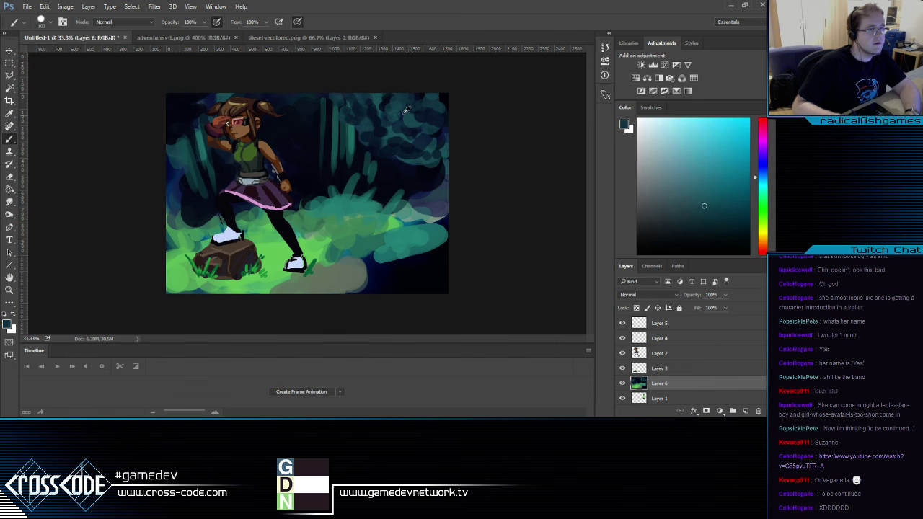
Dab blue-teal leaves and near-black gaps into the upper left foliage beside the character's head
alt+click(401, 113)
drag(211, 93, 177, 110)
alt+click(179, 110)
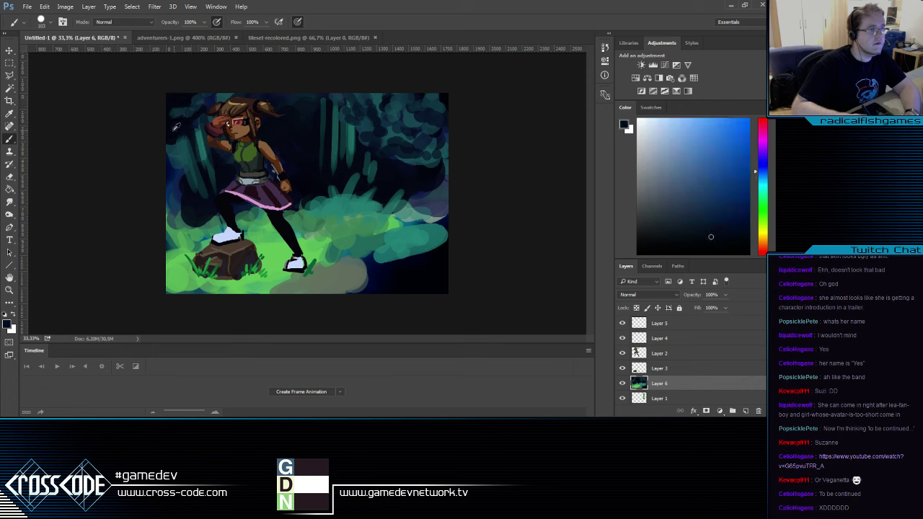
alt+click(196, 112)
alt+click(178, 112)
alt+click(165, 118)
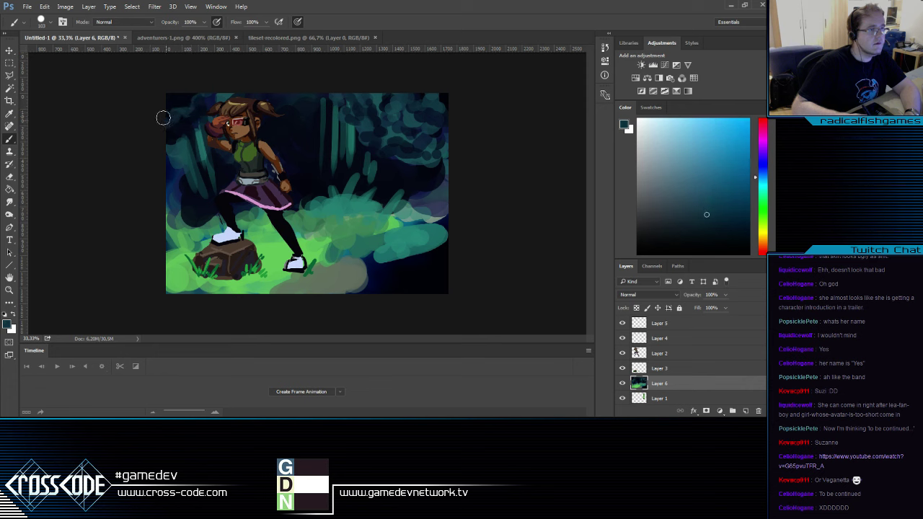
drag(190, 98, 175, 104)
Refine the foliage in both upper corners with alternating dabs of sampled dark blue and teal
alt+click(389, 108)
alt+click(393, 107)
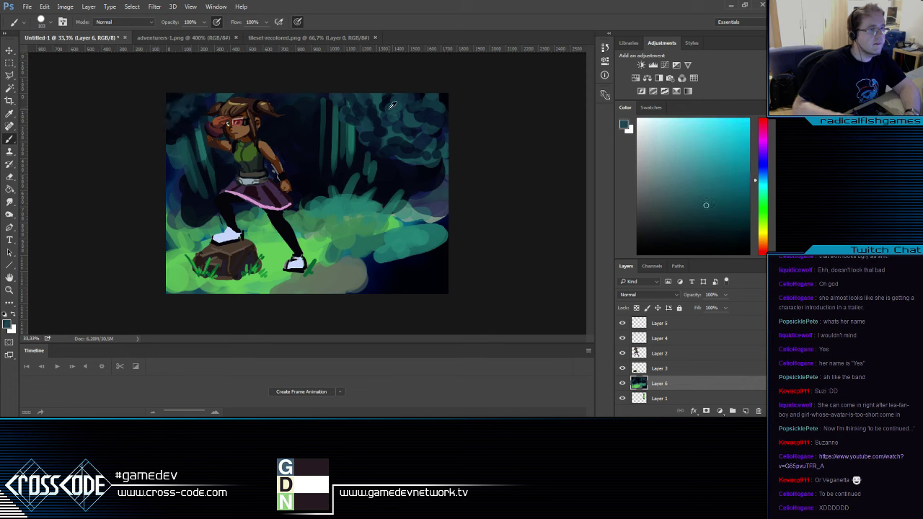
alt+click(381, 108)
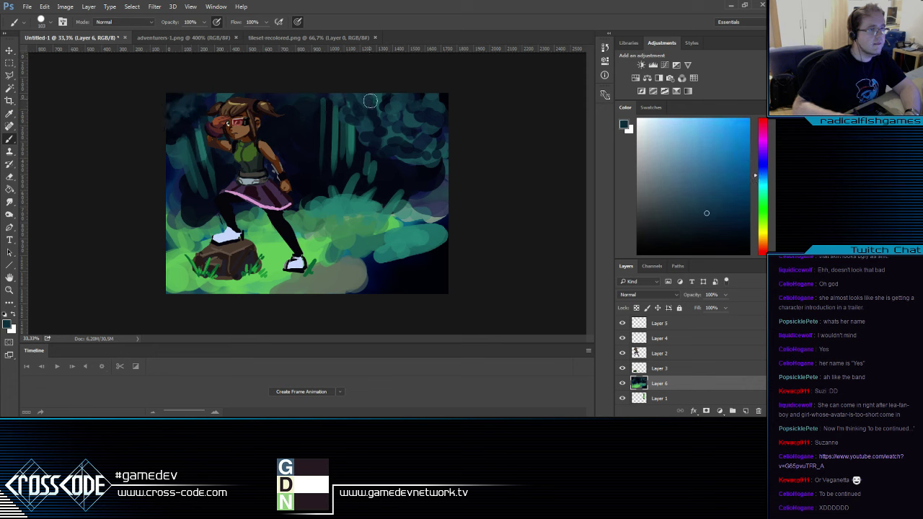
alt+click(182, 124)
mouse_move(172, 115)
mouse_down()
mouse_move(181, 105)
mouse_move(172, 112)
mouse_up()
alt+click(361, 104)
alt+click(359, 104)
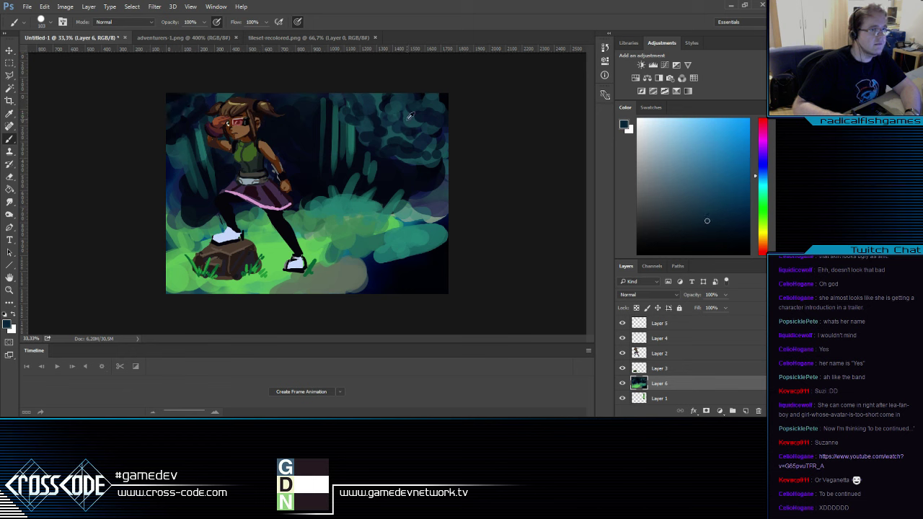
Shrink the brush, dab small dark blue-teal leaves along the canvas's top edge, and sample the green of the distant grass
alt+click(415, 114)
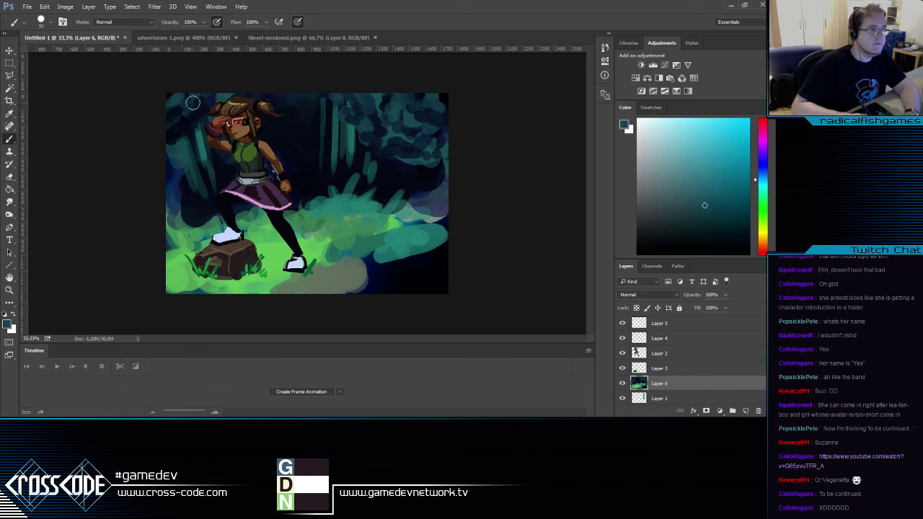
alt+click(191, 112)
alt+click(288, 103)
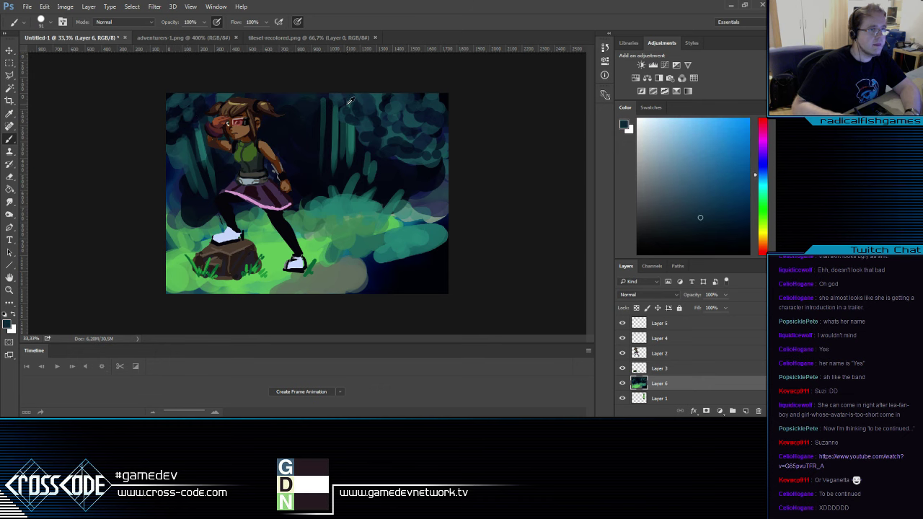
alt+click(350, 107)
alt+click(366, 207)
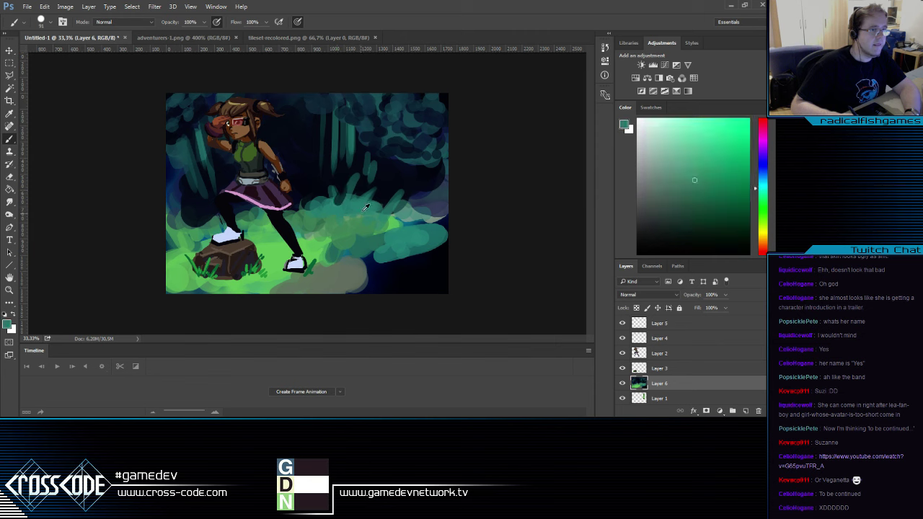
Dab teal blades and darker teal shadow spots into the distant grass beyond the character, using colours sampled from the painting
alt+click(345, 193)
drag(339, 211, 366, 219)
alt+click(348, 206)
click(338, 214)
alt+click(372, 197)
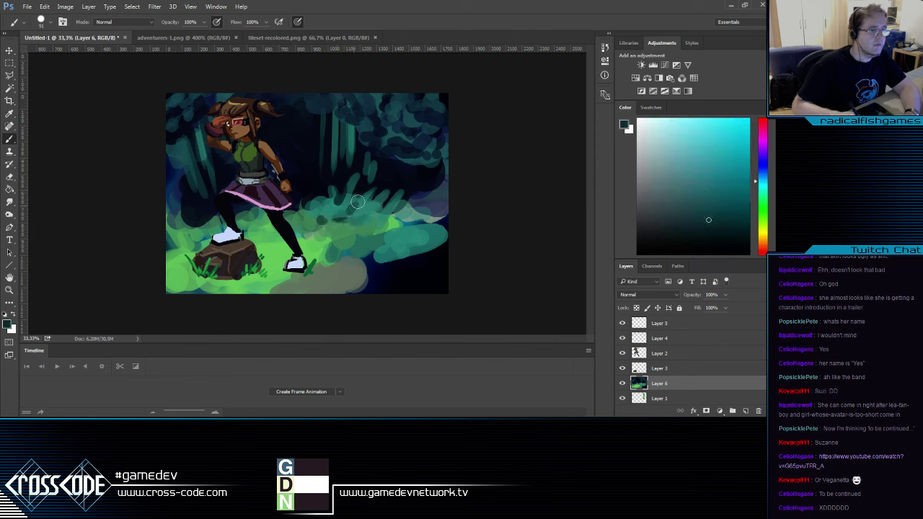
Paint thin teal tree trunks in the dark gap beside the character, sampling teal and near-black navy from the surrounding jungle
alt+click(355, 137)
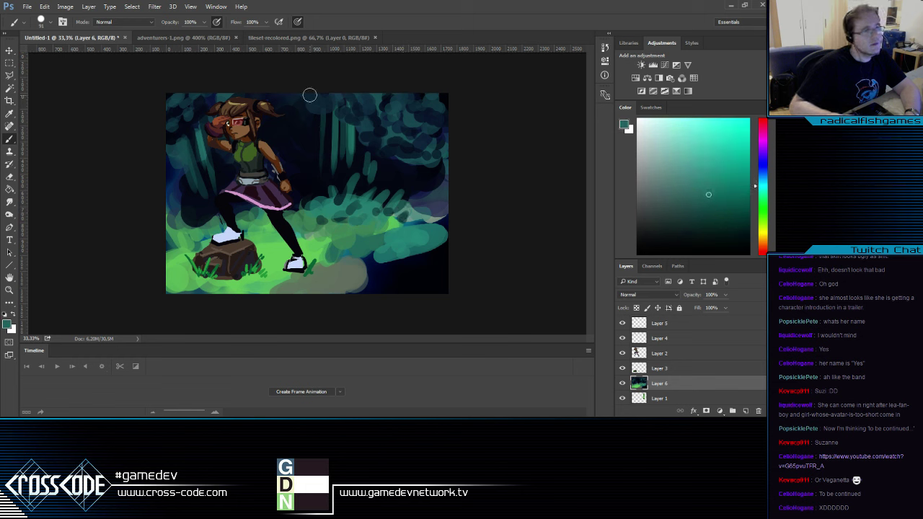
alt+click(315, 171)
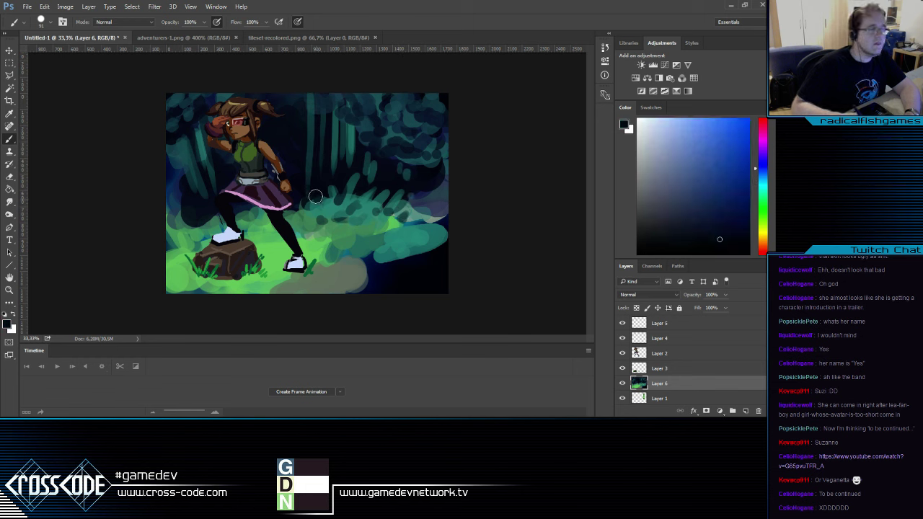
alt+click(182, 142)
alt+click(405, 192)
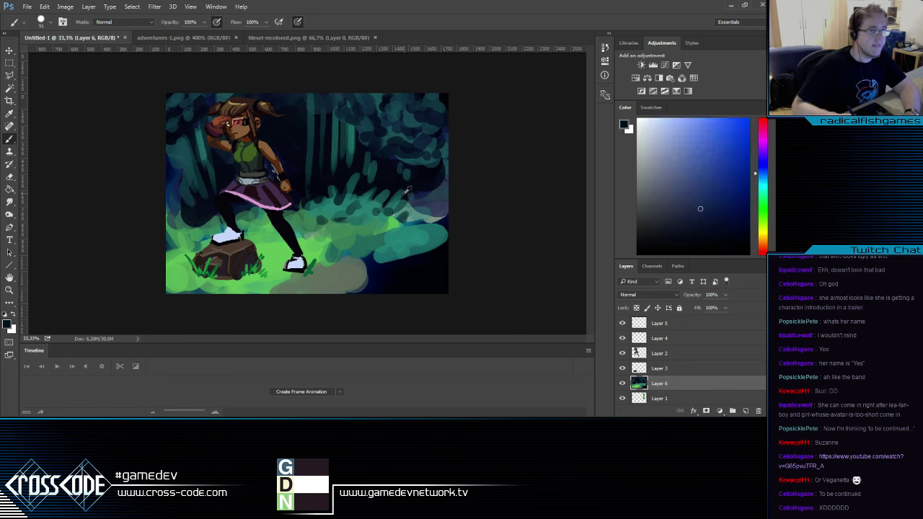
alt+click(408, 190)
Toggle Layer 6 off and on, then paint a brown trunk along the canvas's right edge with the boulder's dark brown
click(623, 383)
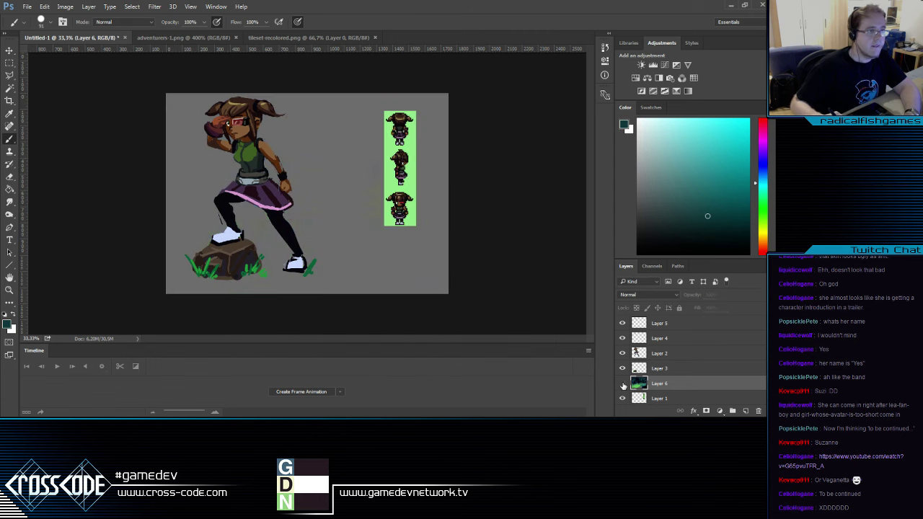
click(622, 384)
alt+click(237, 259)
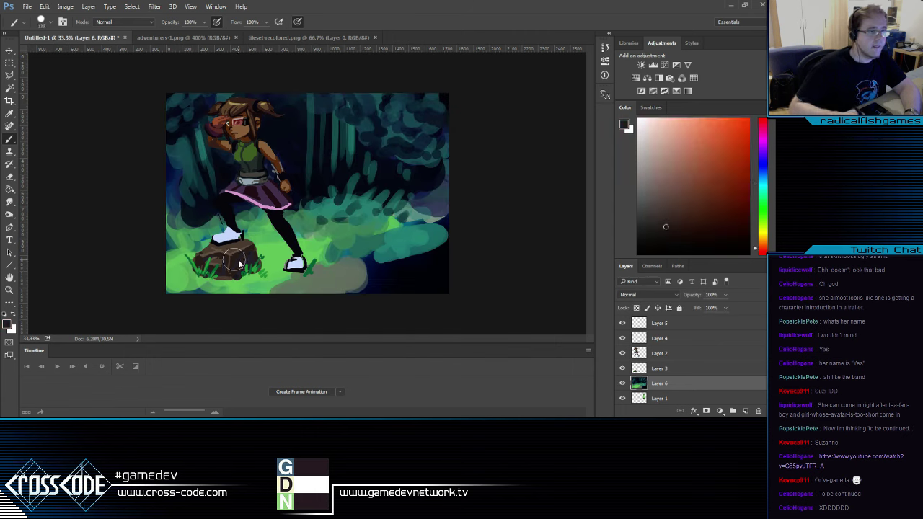
mouse_move(440, 173)
mouse_down()
mouse_move(431, 223)
mouse_move(439, 200)
mouse_up()
Add dark purple-blue shading beside the brown trunk and paint curling green vines over it with a sampled grass green
alt+click(424, 195)
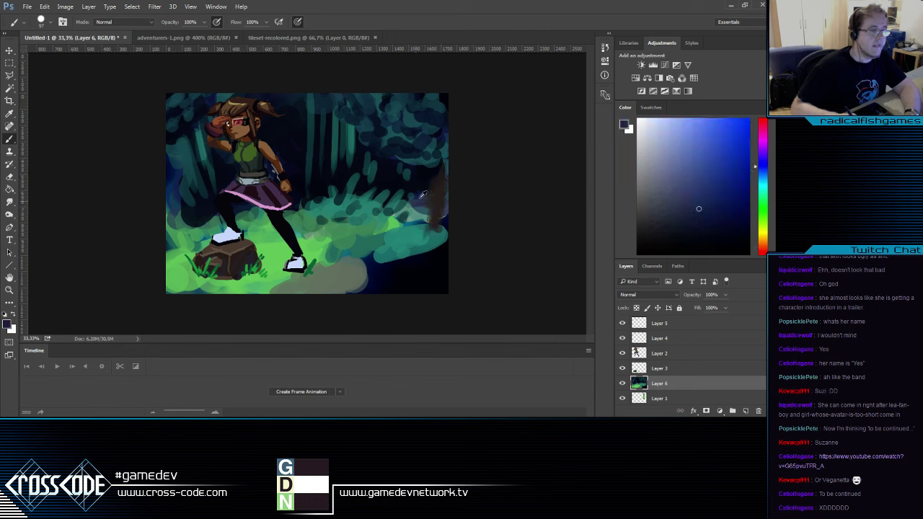
mouse_move(425, 226)
mouse_down()
mouse_move(419, 194)
mouse_move(423, 204)
mouse_move(437, 182)
mouse_move(404, 196)
mouse_up()
alt+click(344, 215)
mouse_move(392, 249)
mouse_down()
mouse_move(429, 205)
mouse_move(443, 234)
mouse_up()
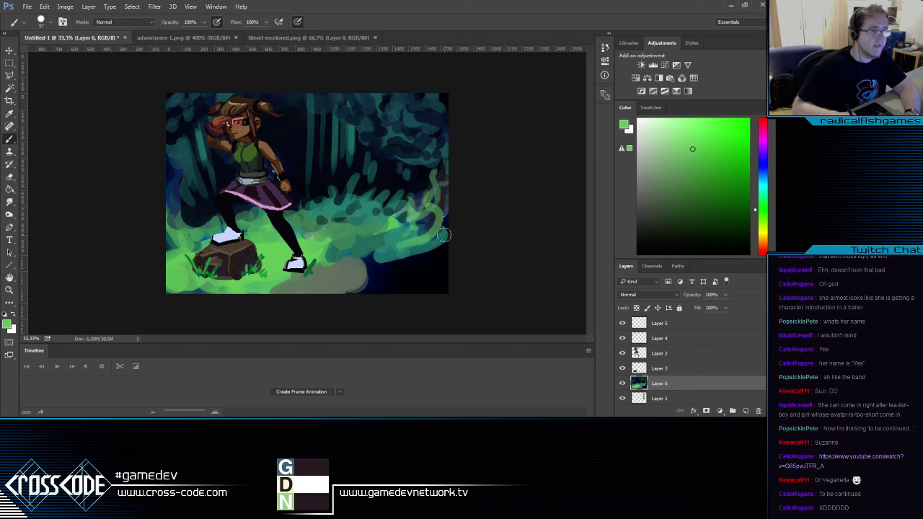
Extend the grey path across the dark lower right corner of the background with sampled grey
alt+click(372, 266)
alt+click(354, 270)
mouse_move(358, 269)
mouse_down()
mouse_move(425, 258)
mouse_move(392, 283)
mouse_move(472, 272)
mouse_up()
alt+click(407, 281)
Sample the water blue from tileset-recolored.png and paint a blue stream in the lower right corner of the illustration
click(310, 38)
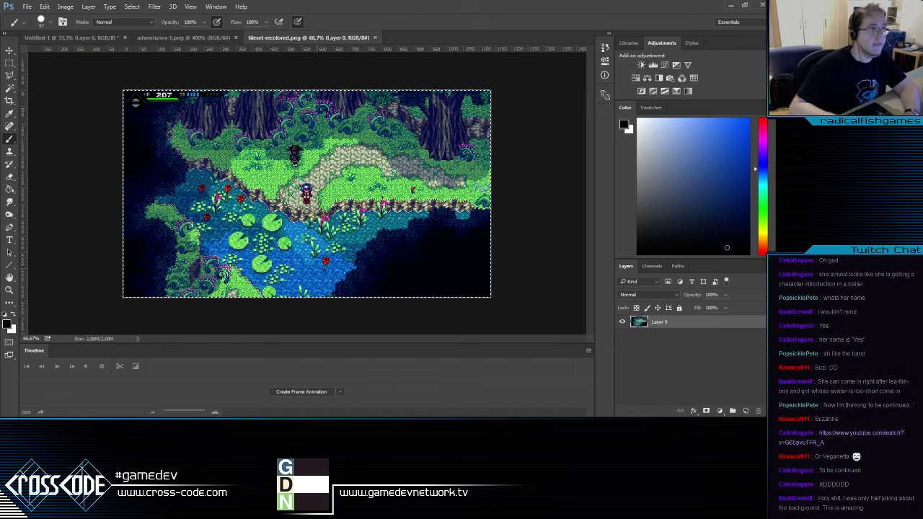
alt+click(302, 242)
click(90, 38)
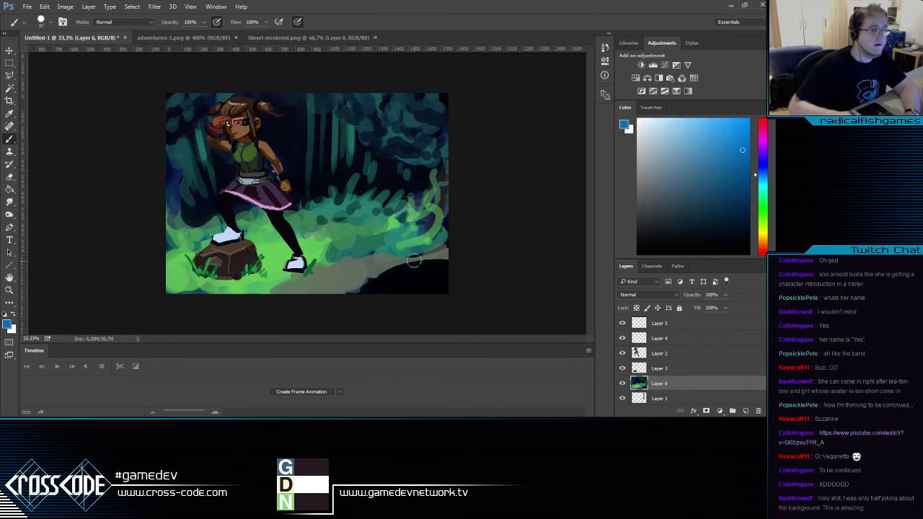
mouse_move(414, 261)
mouse_down()
mouse_move(425, 278)
mouse_move(390, 285)
mouse_move(443, 271)
mouse_move(372, 285)
mouse_move(422, 281)
mouse_move(440, 258)
mouse_up()
Shape the stream's near bank with sampled greys and blues, extending the water along the canvas's bottom edge
alt+click(359, 272)
alt+click(345, 246)
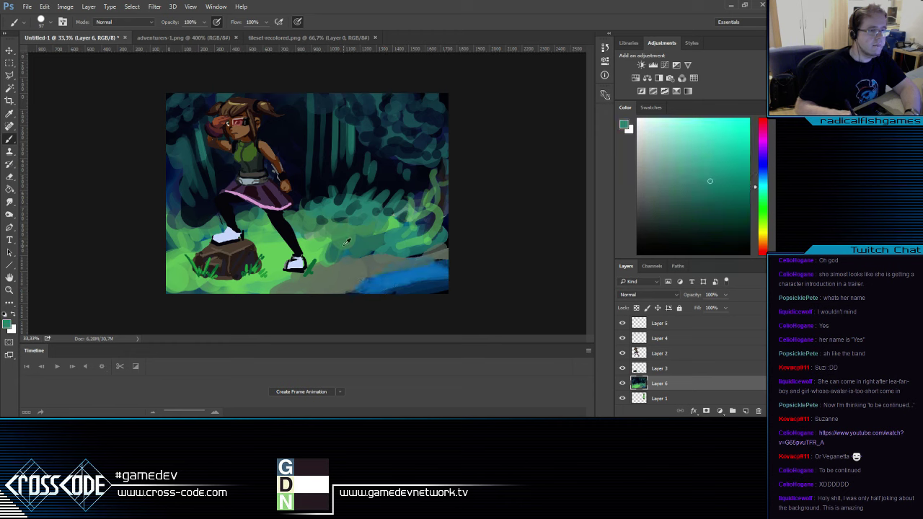
alt+click(287, 246)
alt+click(382, 280)
mouse_move(378, 278)
mouse_down()
mouse_move(339, 293)
mouse_move(378, 271)
mouse_up()
alt+click(314, 276)
drag(314, 284, 365, 283)
mouse_move(365, 283)
mouse_down()
mouse_move(322, 289)
mouse_move(362, 273)
mouse_move(351, 283)
mouse_up()
alt+click(390, 265)
Sample bank tones from tileset-recolored.png and paint dark slate shading along the edge between the grey path and the stream
click(292, 38)
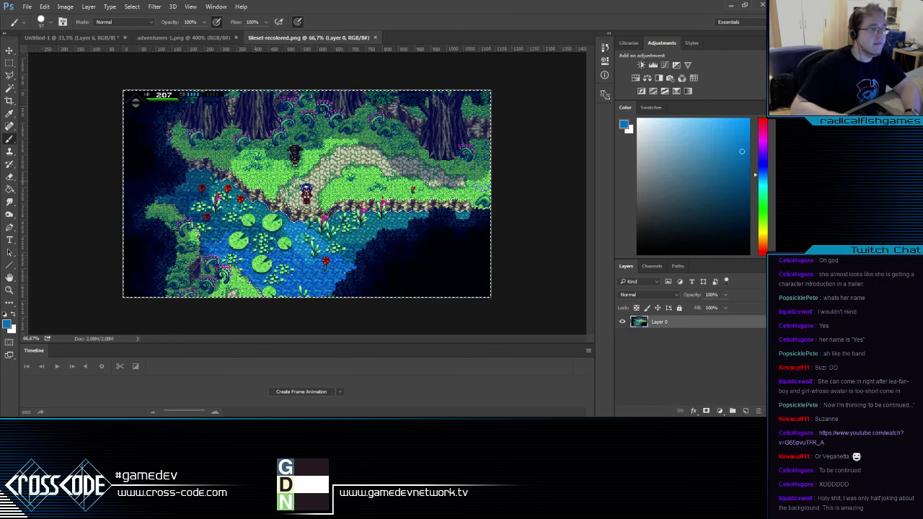
click(73, 38)
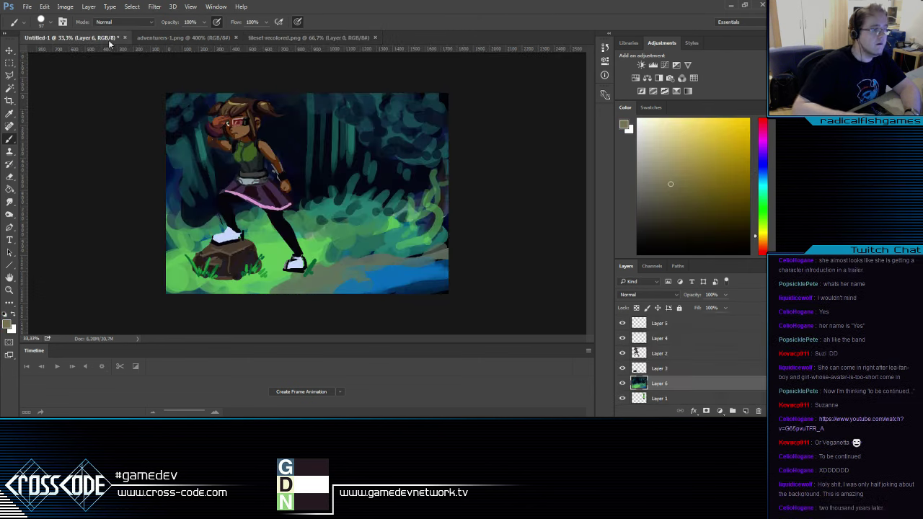
click(301, 37)
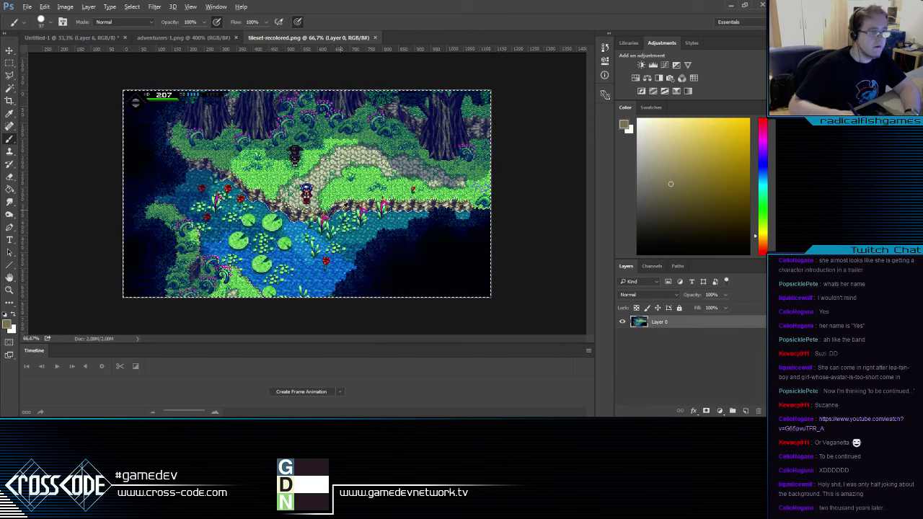
click(72, 37)
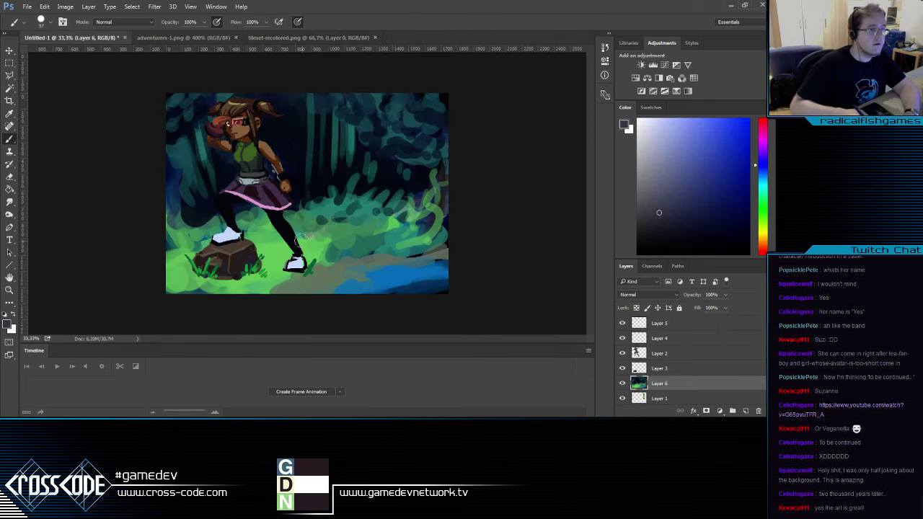
alt+click(341, 263)
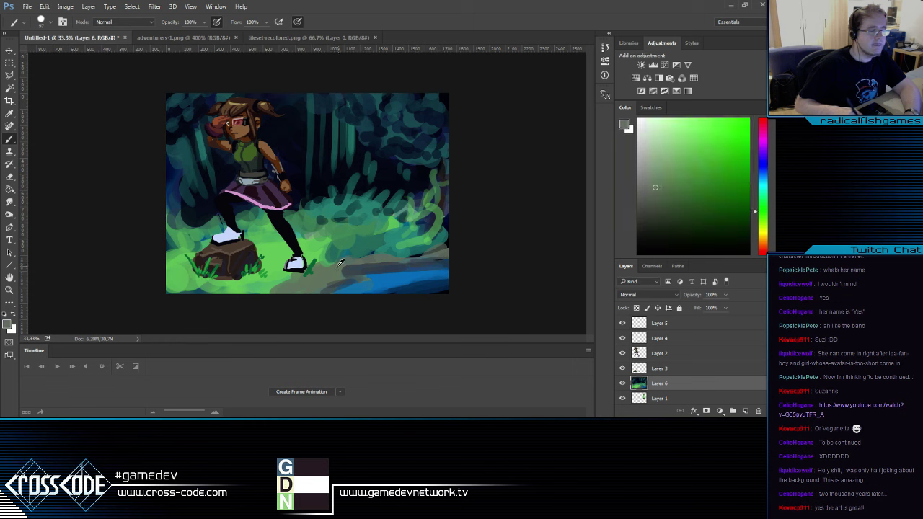
alt+click(368, 268)
alt+click(353, 269)
mouse_move(353, 272)
mouse_down()
mouse_move(357, 282)
mouse_move(318, 288)
mouse_up()
Fill the stream up to the canvas's right edge with its bright blue, and sample the dark slate of the bank
alt+click(392, 285)
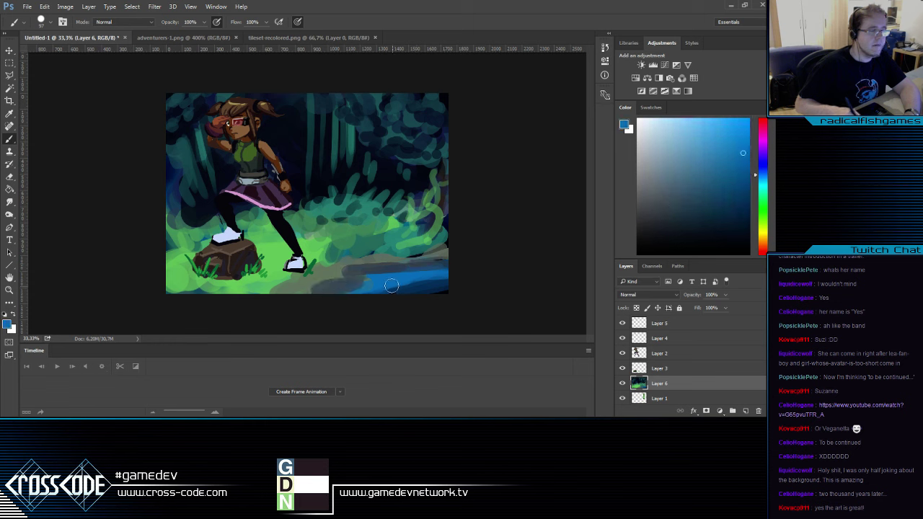
mouse_move(392, 285)
mouse_down()
mouse_move(430, 274)
mouse_move(448, 254)
mouse_move(394, 266)
mouse_move(406, 255)
mouse_move(448, 245)
mouse_up()
alt+click(394, 264)
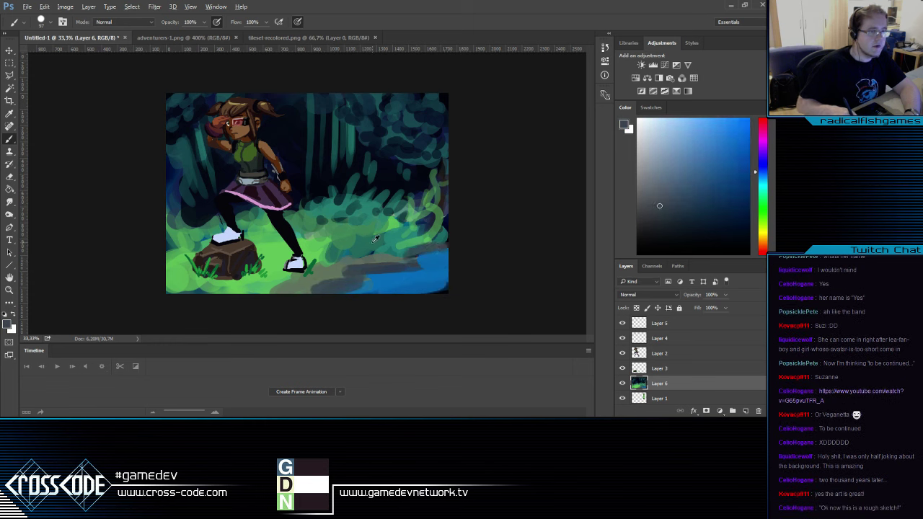
Paint light green lily pads on the blue stream with an enlarged brush and a green sampled from the grass
alt+click(319, 249)
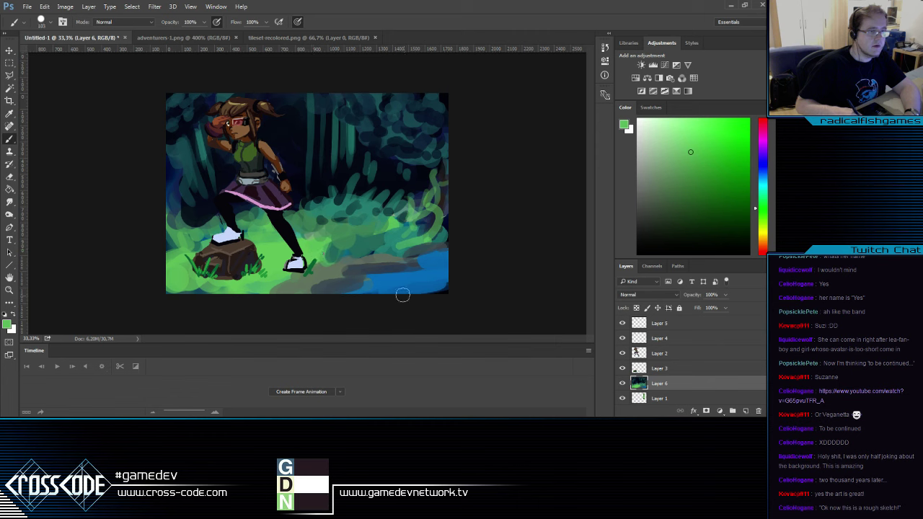
mouse_move(379, 285)
mouse_down()
mouse_move(425, 285)
mouse_move(446, 272)
mouse_move(434, 286)
mouse_move(390, 287)
mouse_up()
alt+click(419, 272)
alt+click(359, 219)
alt+click(375, 281)
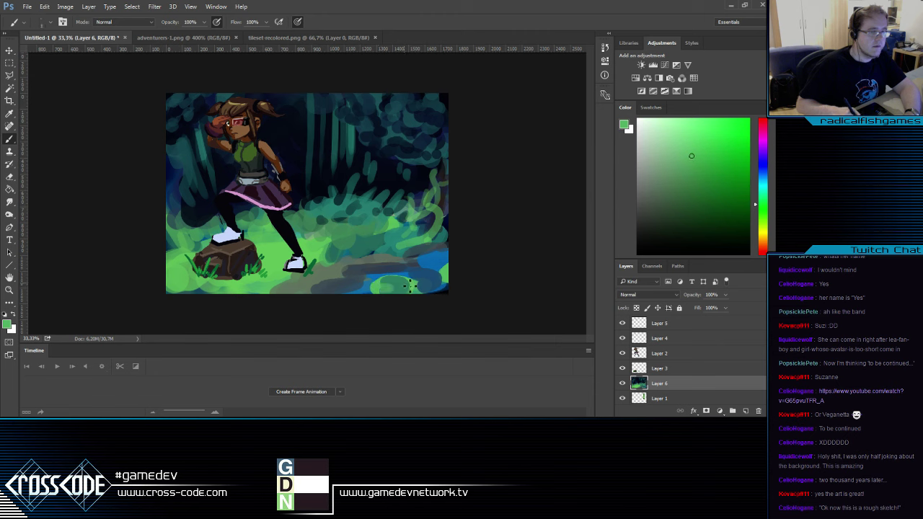
Refine the lily pads' outlines and surfaces with sampled green and blue strokes
mouse_move(379, 283)
mouse_down()
mouse_move(412, 287)
mouse_move(376, 282)
mouse_move(405, 279)
mouse_move(390, 274)
mouse_move(444, 285)
mouse_move(436, 256)
mouse_move(435, 266)
mouse_move(372, 285)
mouse_move(435, 287)
mouse_up()
alt+click(396, 289)
alt+click(378, 289)
alt+click(404, 288)
alt+click(382, 285)
alt+click(406, 280)
alt+click(389, 281)
Paint brighter green blades and dabs into the distant grass with colours sampled from the meadow
alt+click(335, 209)
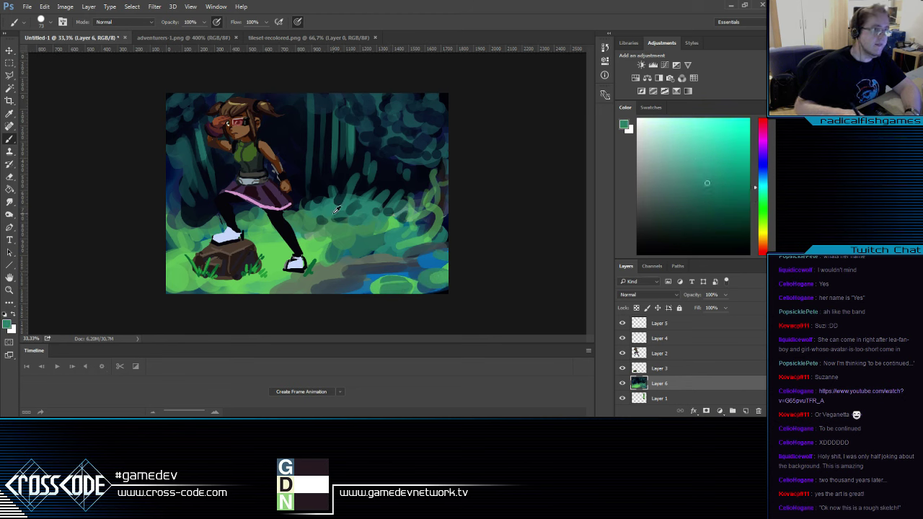
alt+click(342, 192)
alt+click(318, 240)
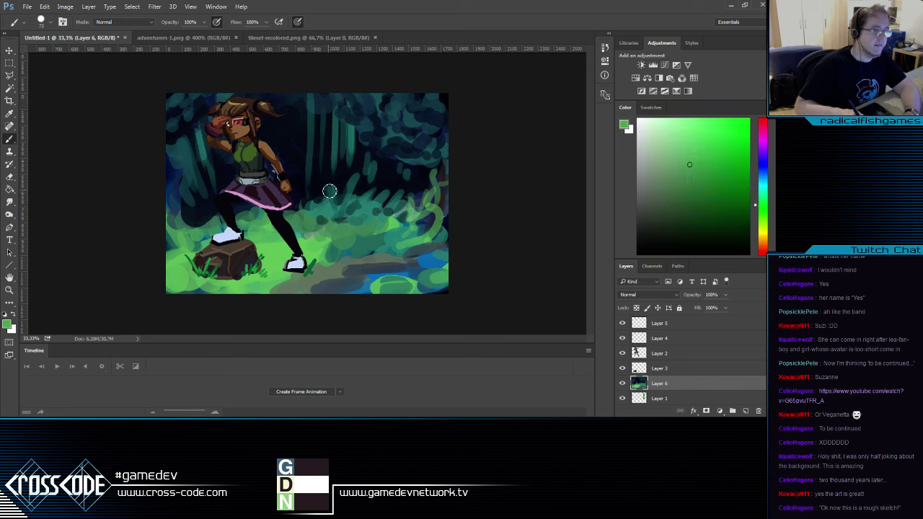
drag(330, 193, 335, 217)
mouse_move(339, 227)
mouse_down()
mouse_move(350, 179)
mouse_move(339, 228)
mouse_move(354, 213)
mouse_move(390, 222)
mouse_up()
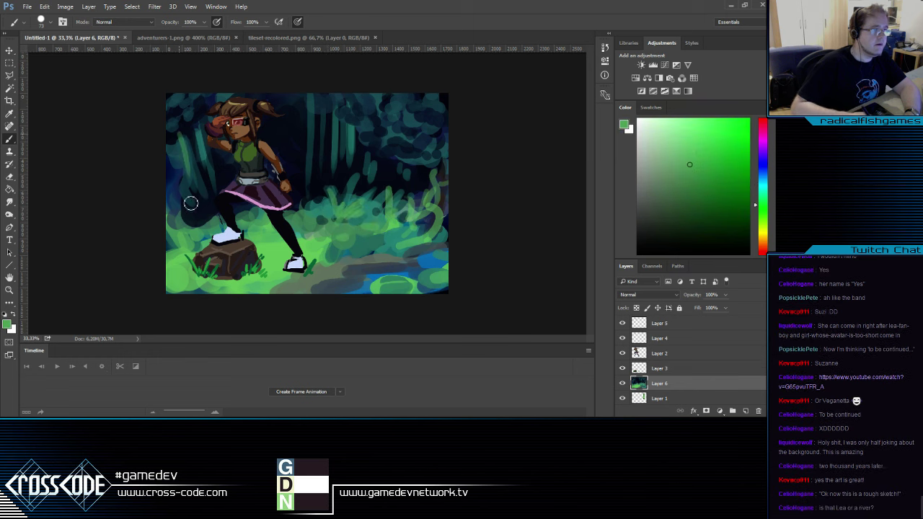
Paint long vertical dark teal and green strokes for tree trunks along the canvas's left edge
alt+click(181, 148)
alt+click(181, 149)
alt+click(181, 149)
drag(175, 149, 185, 231)
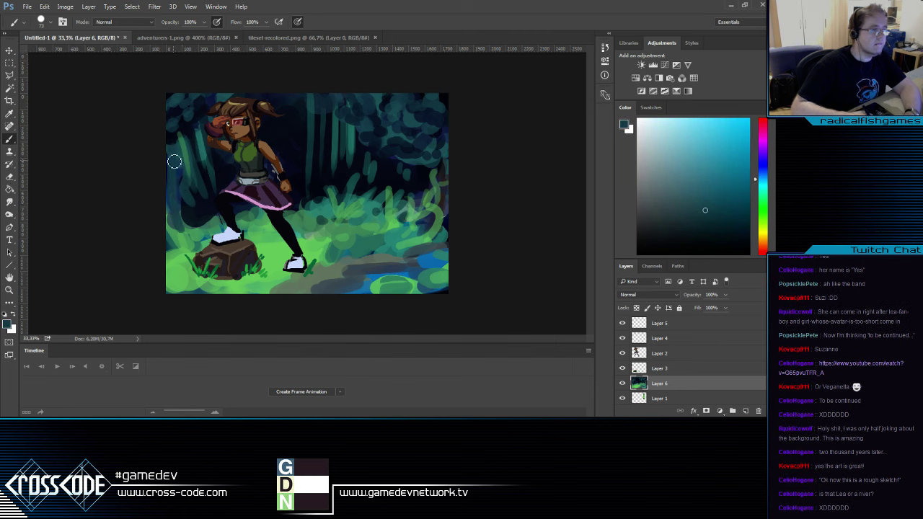
alt+click(196, 143)
alt+click(184, 144)
drag(173, 151, 178, 197)
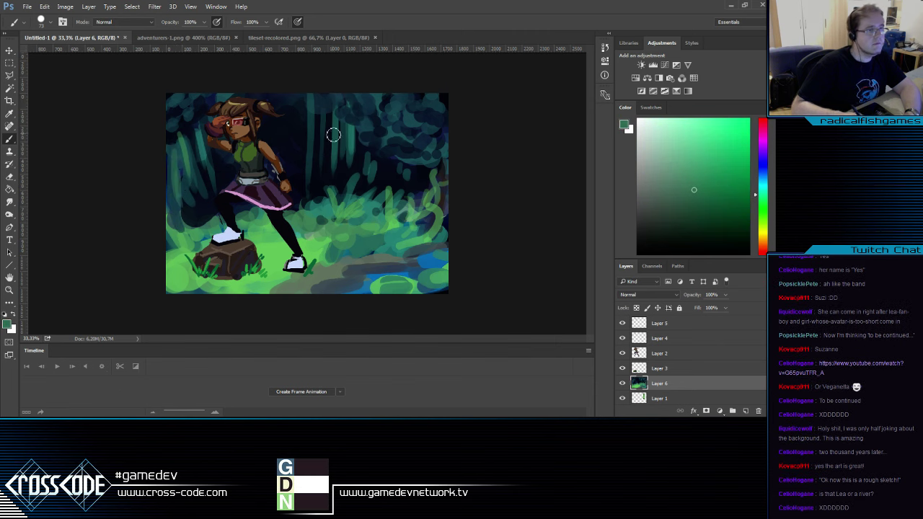
Darken the upper trunks and the left foliage with broad strokes of sampled near-black navy from an enlarged brush
alt+click(295, 143)
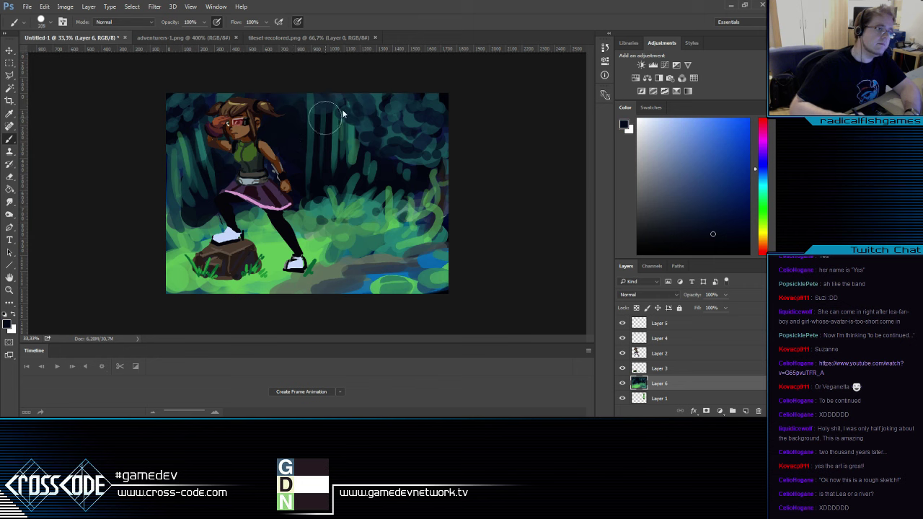
drag(342, 110, 418, 118)
drag(363, 132, 297, 134)
alt+click(190, 123)
drag(181, 145, 171, 153)
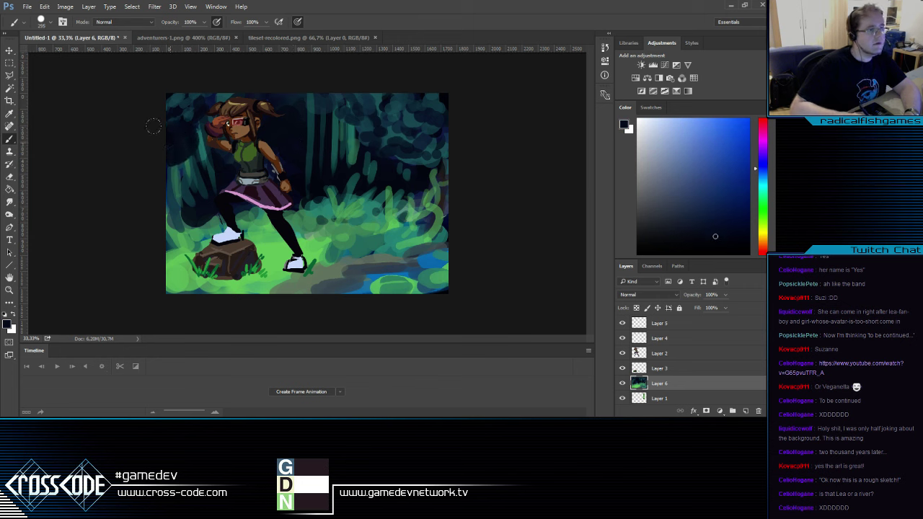
Dab round dark green and navy leaves into the left foliage and beside the central trunks, sampling colours from nearby
alt+click(185, 174)
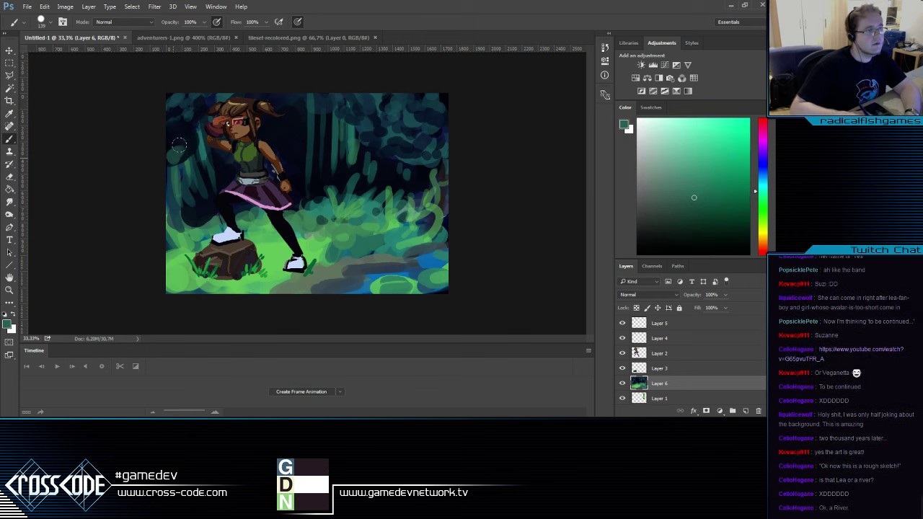
alt+click(185, 124)
alt+click(180, 133)
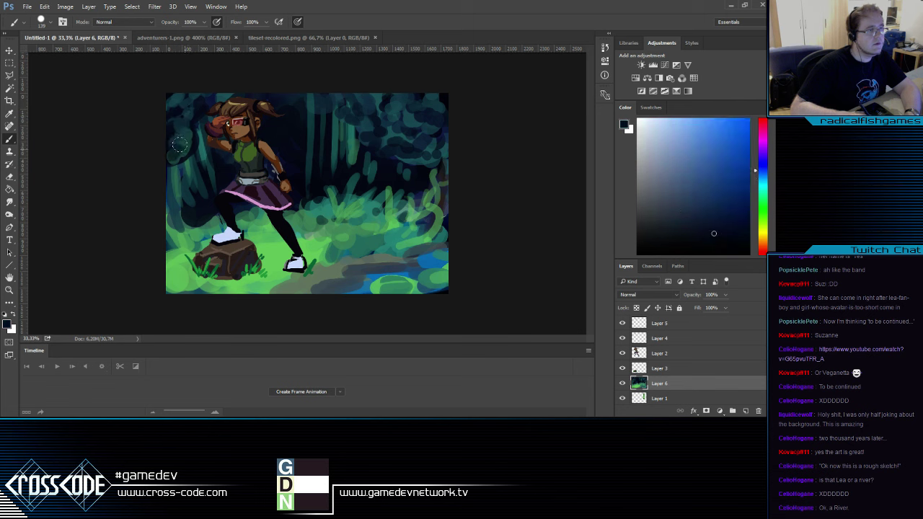
alt+click(185, 163)
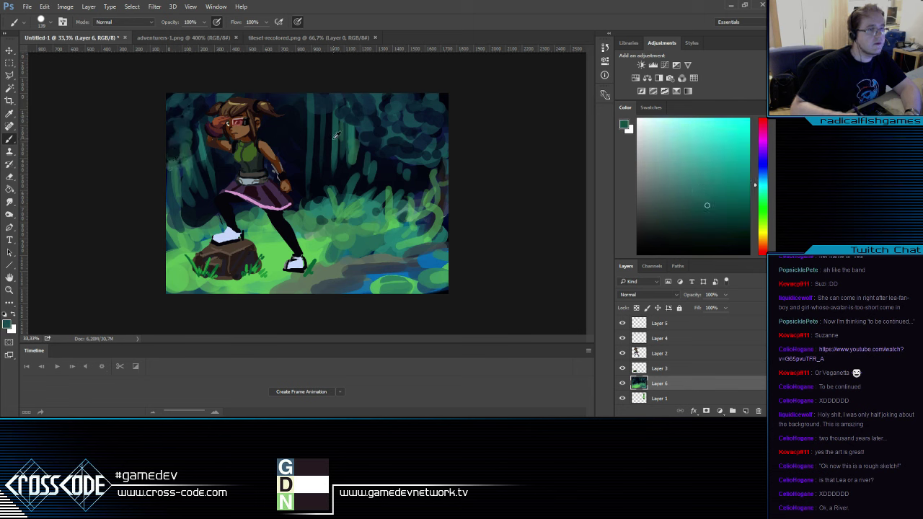
alt+click(356, 156)
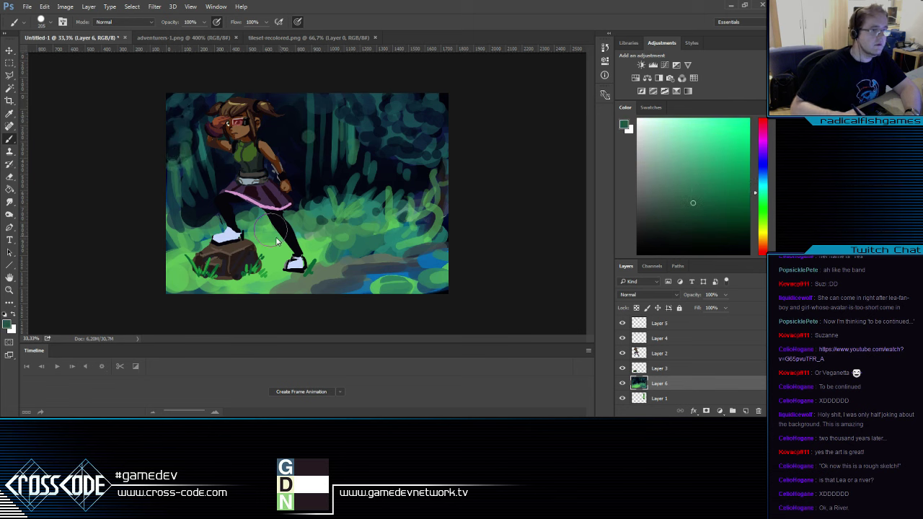
Paint muted green leaves around the curling vines at the right edge with a smaller brush, and sample the bright grass green
alt+click(339, 250)
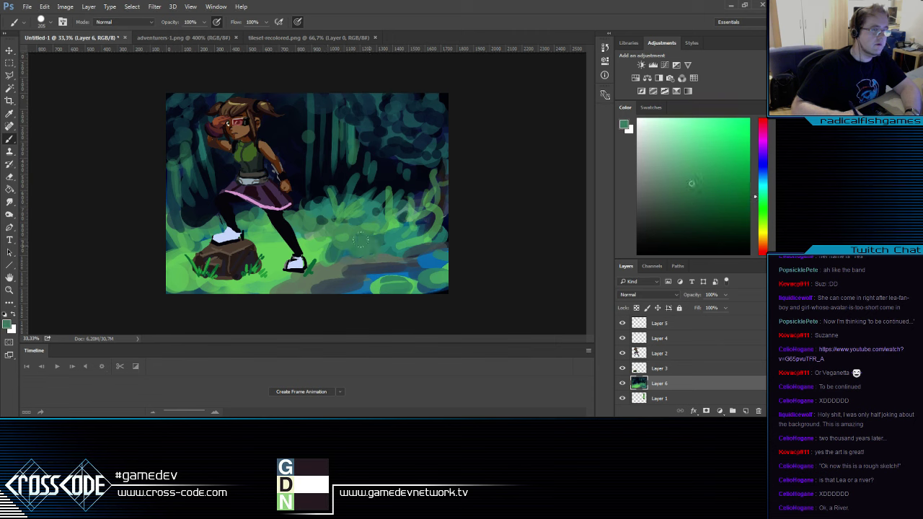
mouse_move(432, 220)
mouse_down()
mouse_move(425, 189)
mouse_move(447, 197)
mouse_up()
alt+click(436, 209)
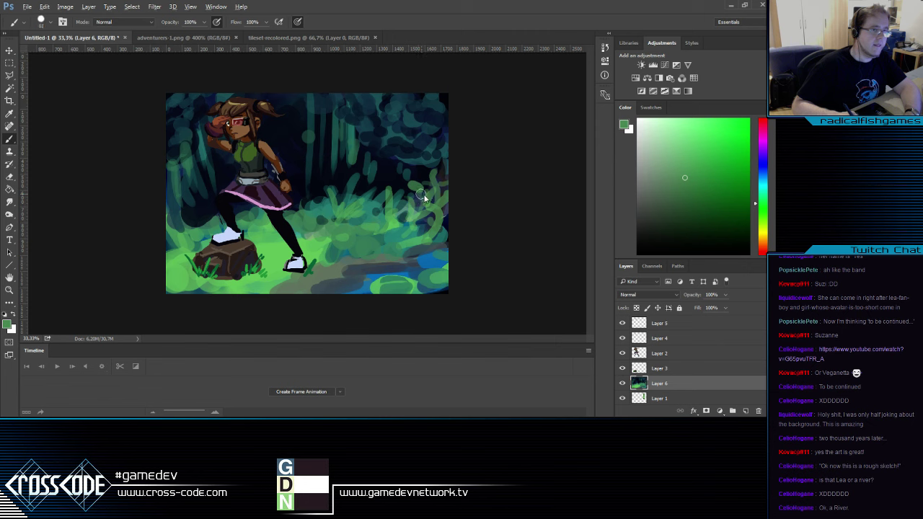
mouse_move(435, 200)
mouse_down()
mouse_move(442, 193)
mouse_move(429, 178)
mouse_up()
drag(436, 189, 439, 192)
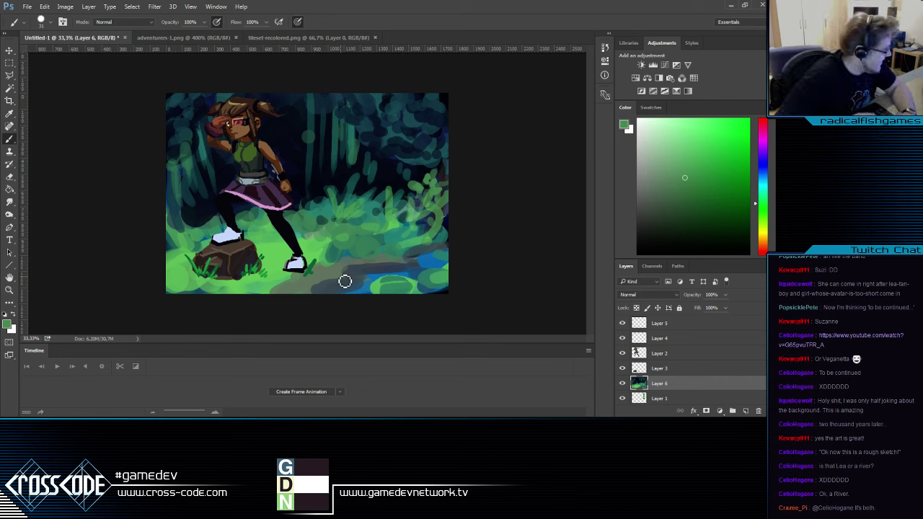
alt+click(294, 209)
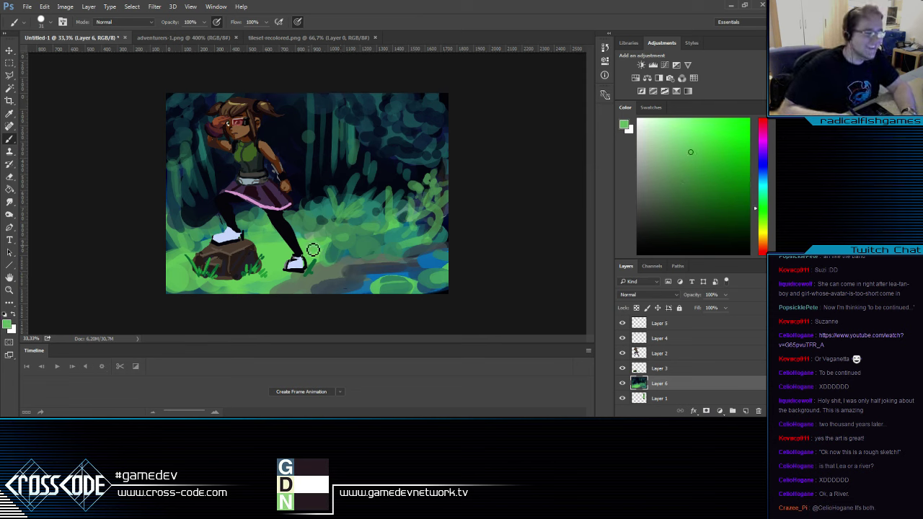
Repaint the dark gaps and tree trunks behind the character with vertical strokes of sampled near-black navy and dark teal
alt+click(318, 204)
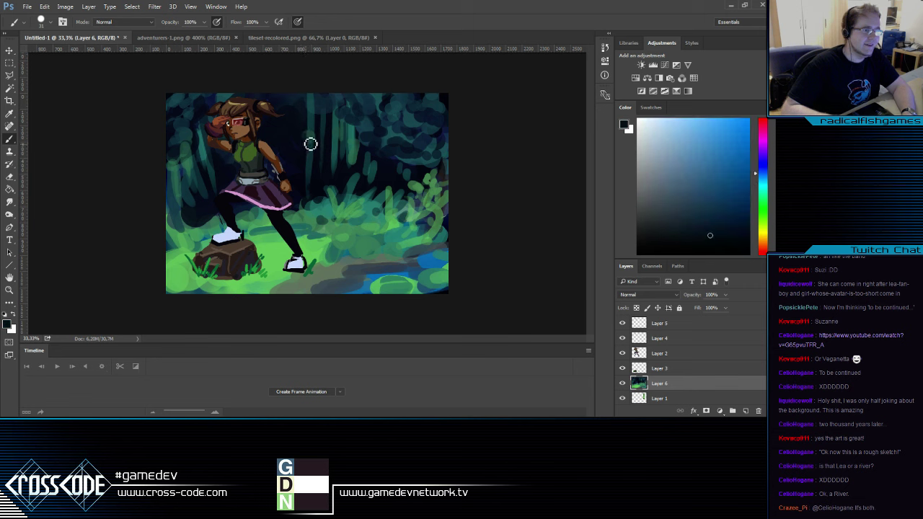
alt+click(310, 121)
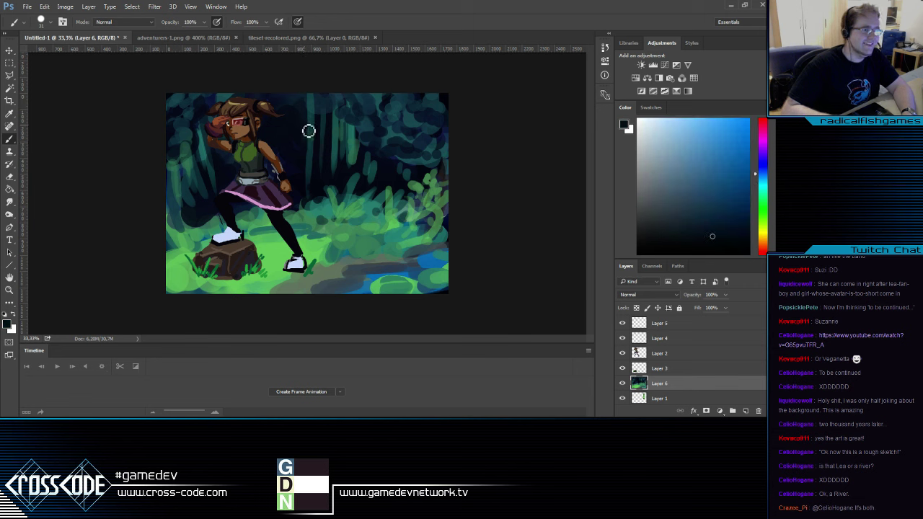
alt+click(302, 122)
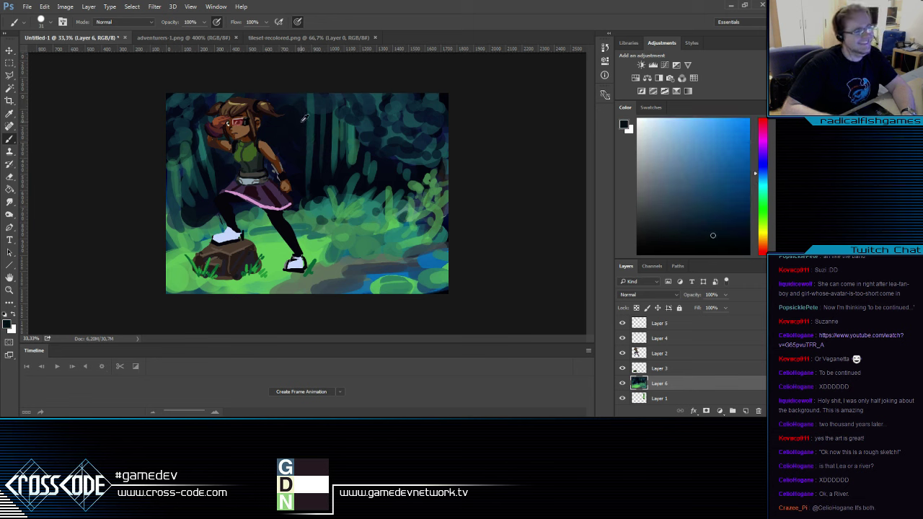
alt+click(311, 130)
drag(326, 123, 325, 172)
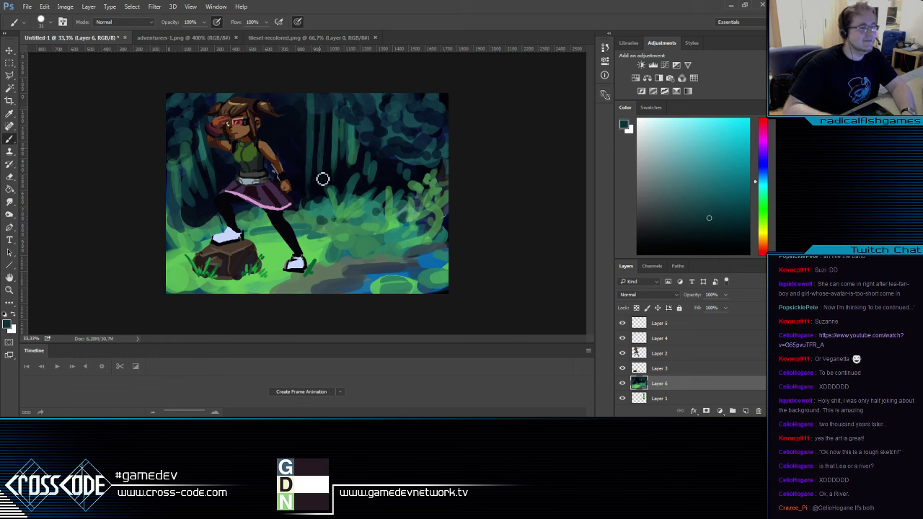
alt+click(322, 168)
alt+click(310, 133)
alt+click(305, 114)
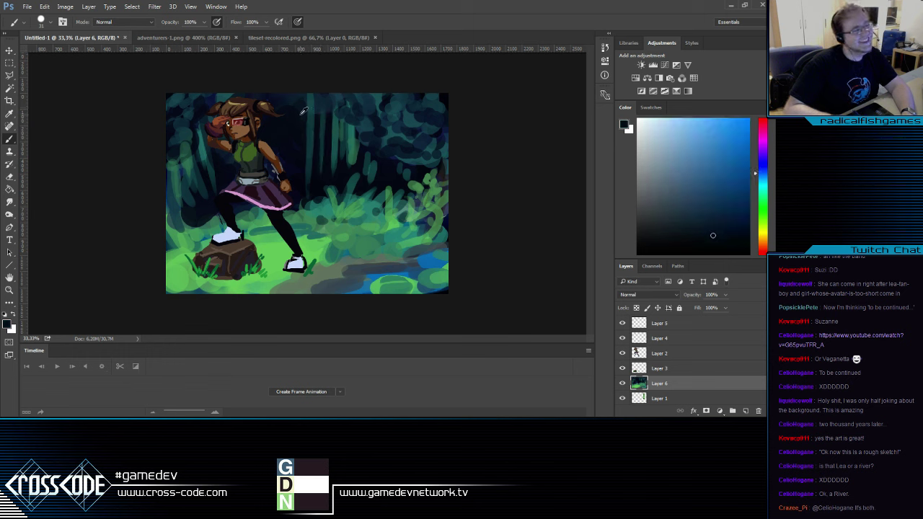
Paint thin teal and navy stems below the right-hand tree foliage, sampling colours from the surrounding trees
alt+click(339, 109)
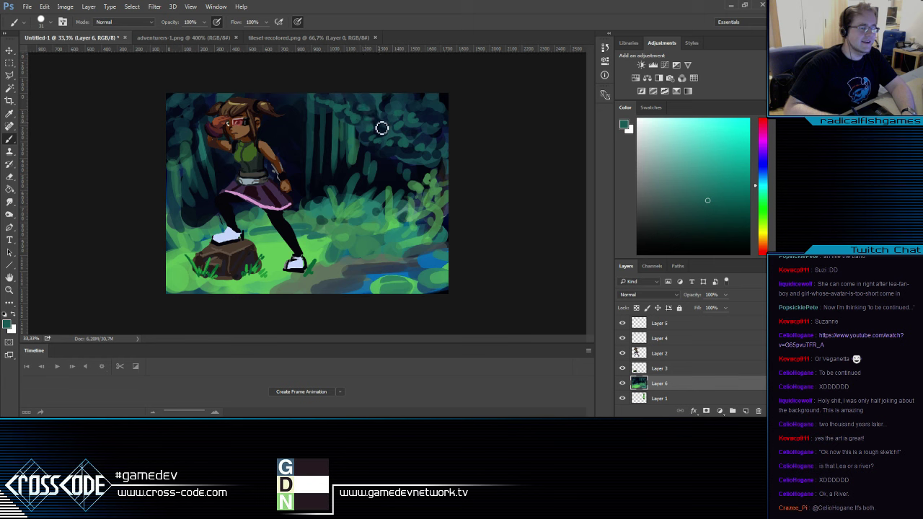
alt+click(383, 163)
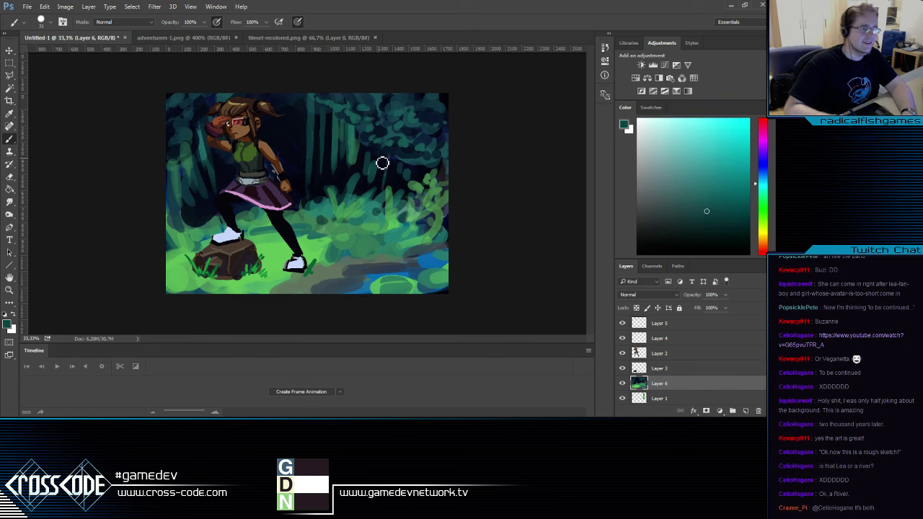
alt+click(349, 168)
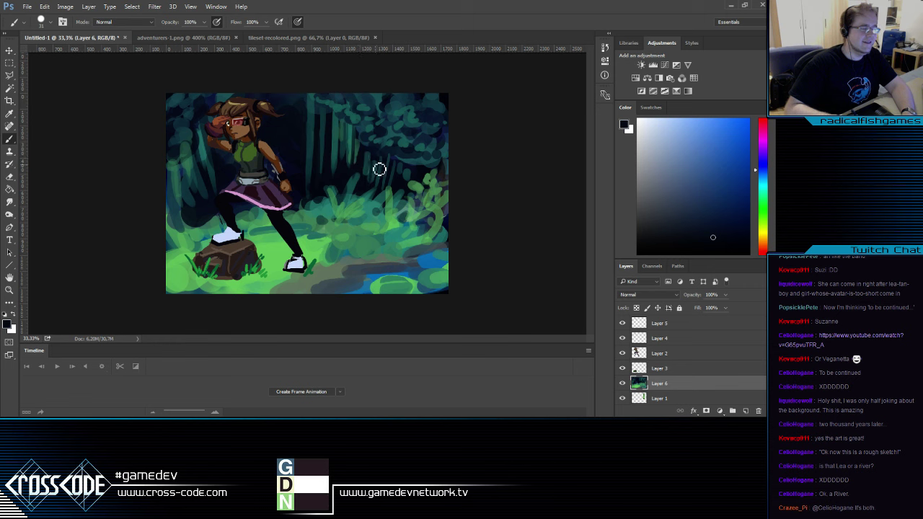
Add long vertical dark teal strokes to the central tree trunks, sampling the colour from the neighbouring trunks
alt+click(318, 142)
alt+click(316, 115)
alt+click(313, 125)
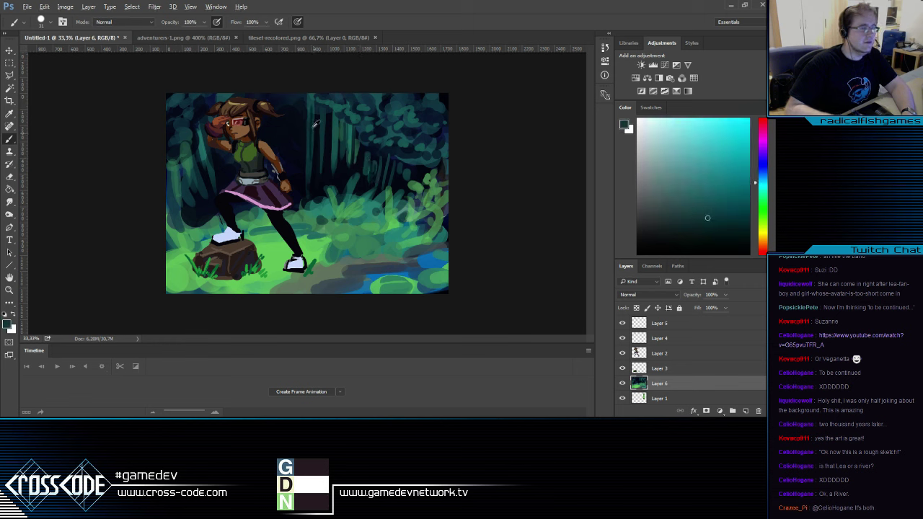
alt+click(312, 119)
drag(305, 95, 306, 157)
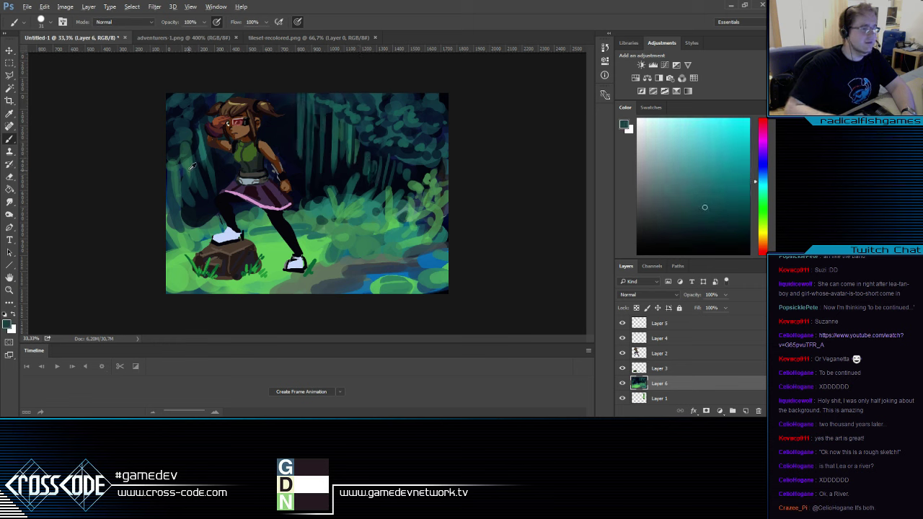
Dab sampled teal and bright green foliage over the bushes between the grass and the stream with an enlarged brush
alt+click(205, 201)
alt+click(344, 237)
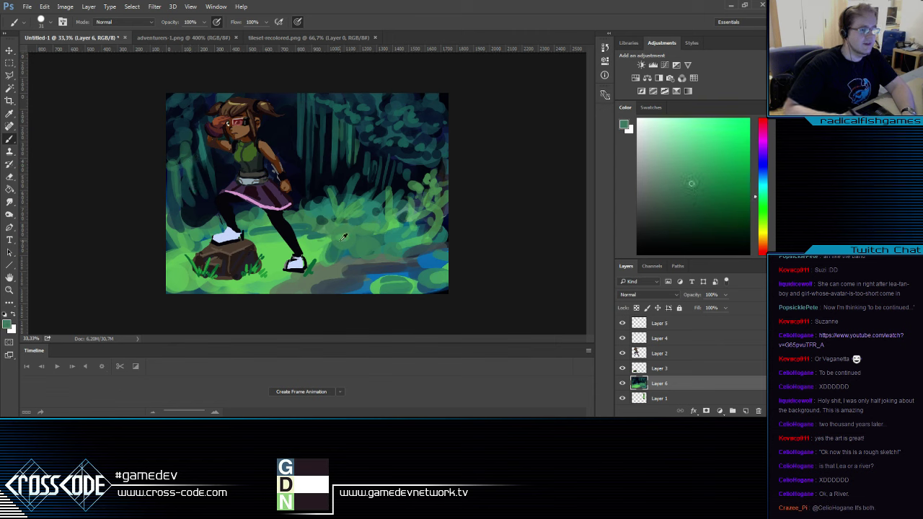
alt+click(347, 252)
alt+click(341, 251)
mouse_move(342, 250)
mouse_down()
mouse_move(342, 258)
mouse_move(387, 240)
mouse_up()
alt+click(319, 244)
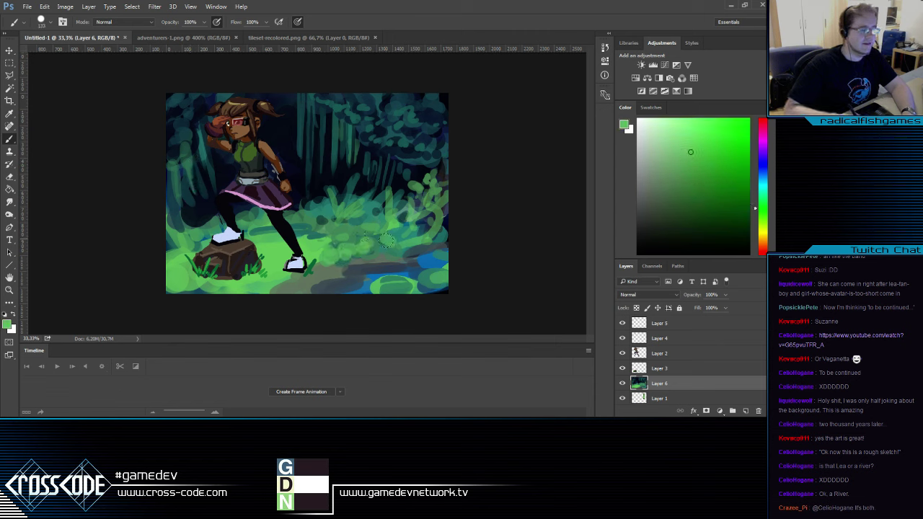
alt+click(336, 225)
drag(324, 240, 369, 245)
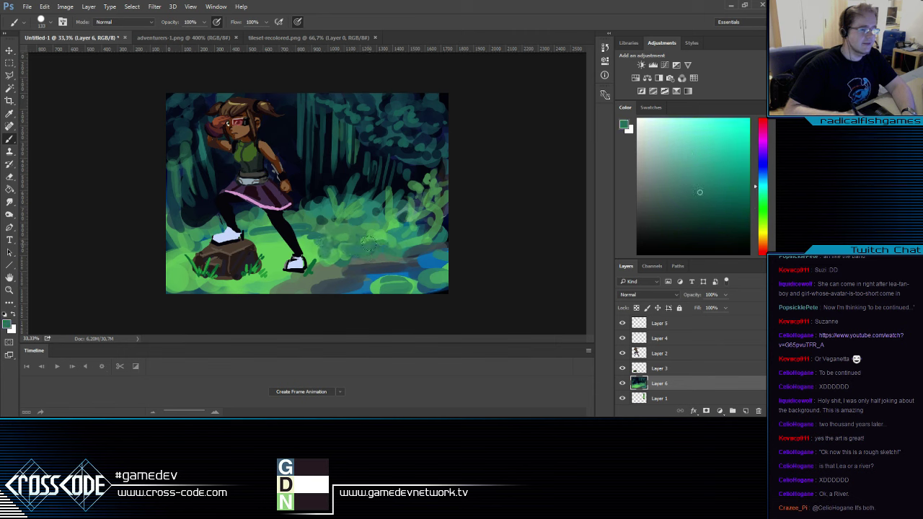
alt+click(436, 222)
alt+click(350, 197)
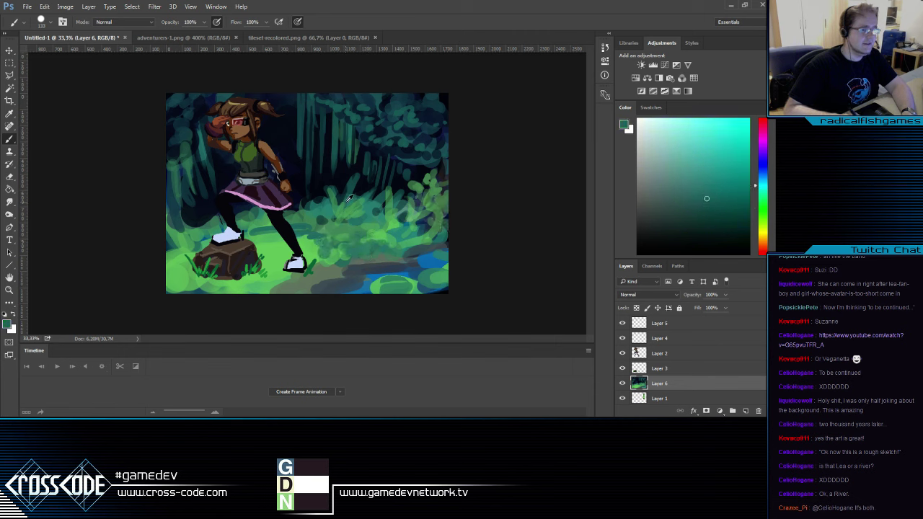
Rework the lily pads in the stream with broad dabs of light green sampled from the existing pads
alt+click(384, 276)
alt+click(388, 278)
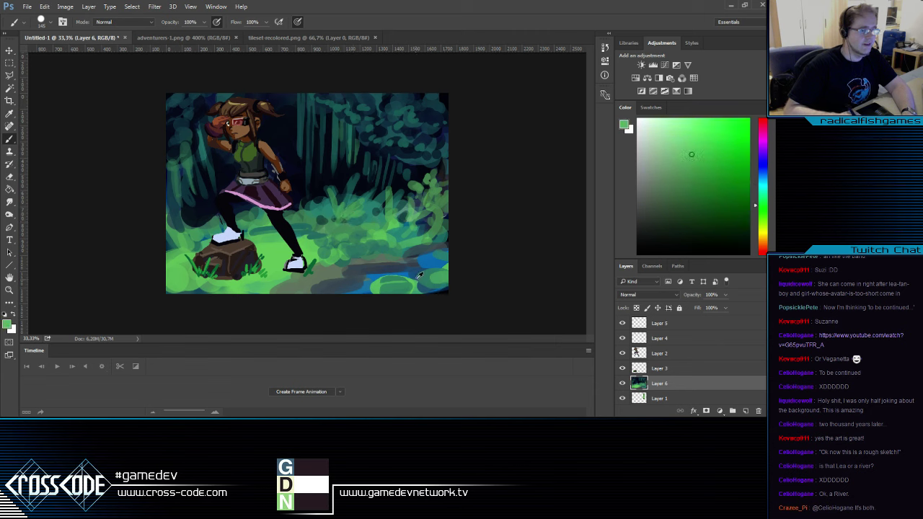
alt+click(418, 277)
alt+click(386, 283)
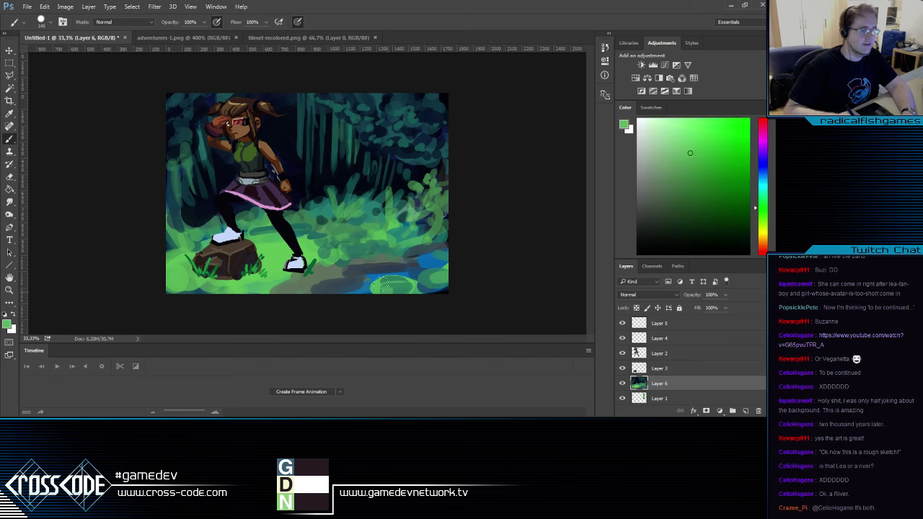
Fill the stream around the lily pads with sampled blue using a smaller brush, and paint more green pads on it
alt+click(422, 268)
alt+click(395, 265)
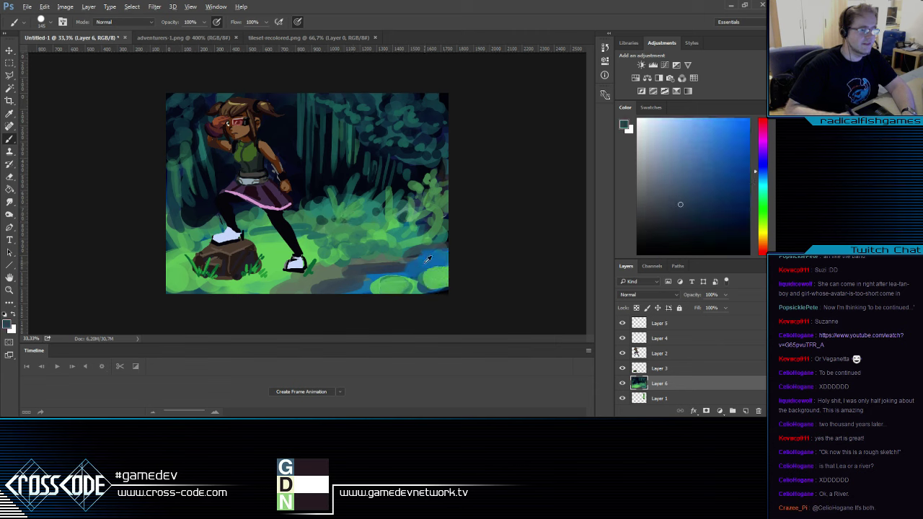
alt+click(422, 255)
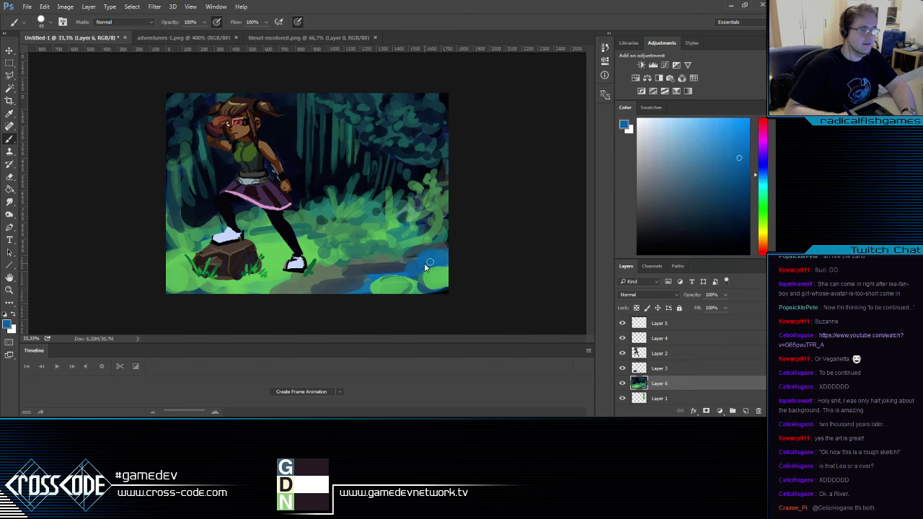
alt+click(415, 264)
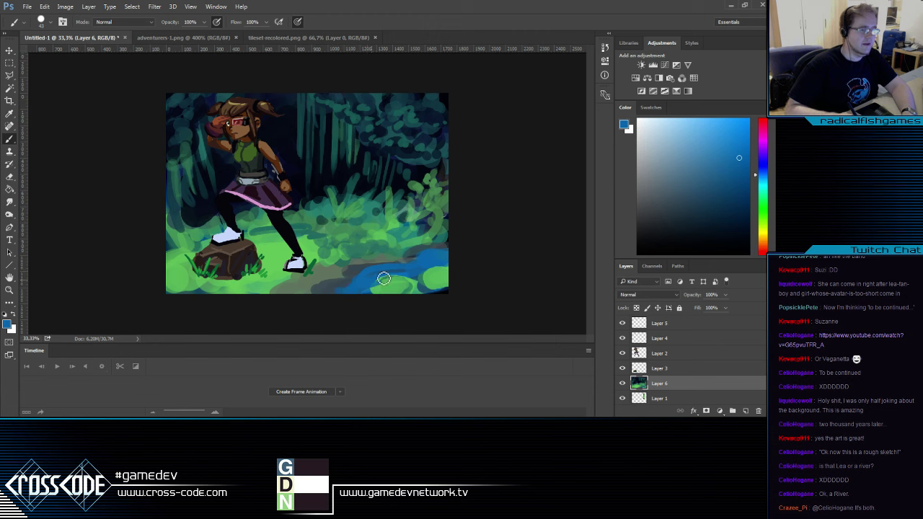
alt+click(380, 290)
mouse_move(380, 291)
mouse_down()
mouse_move(427, 278)
mouse_move(439, 271)
mouse_up()
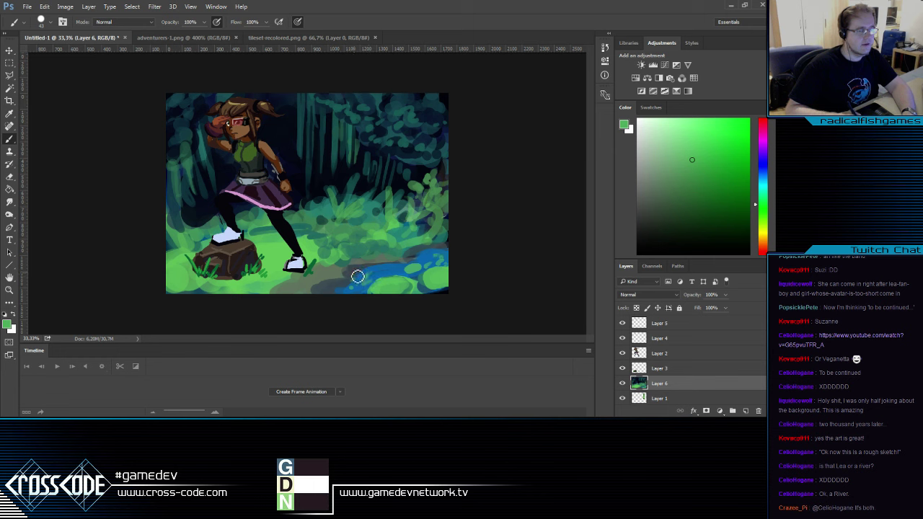
Extend the blue stream toward the canvas's lower edge and reshape its bank with sampled grey-green and slate tones
alt+click(357, 276)
drag(359, 279, 343, 293)
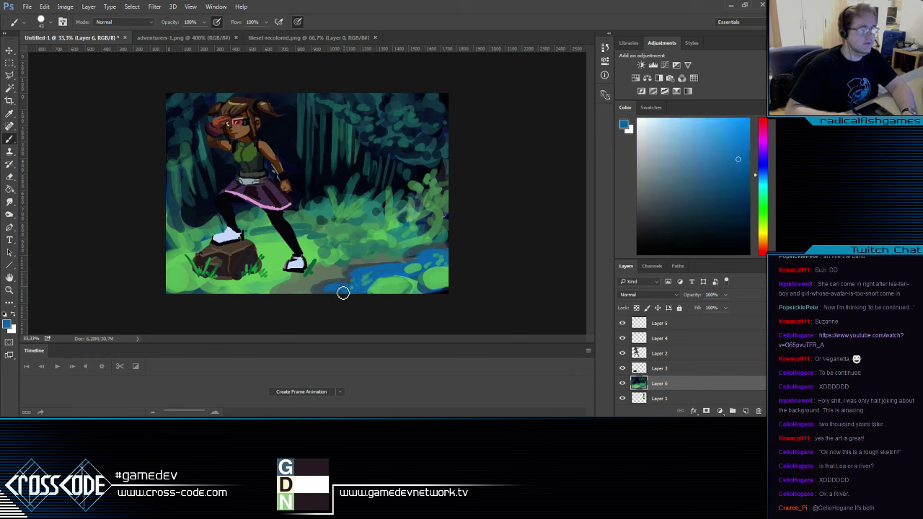
alt+click(337, 288)
alt+click(346, 277)
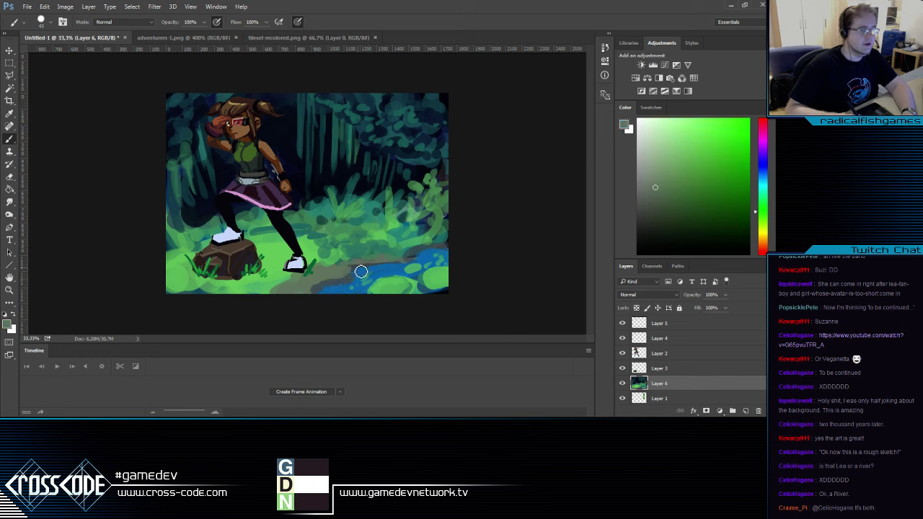
alt+click(354, 267)
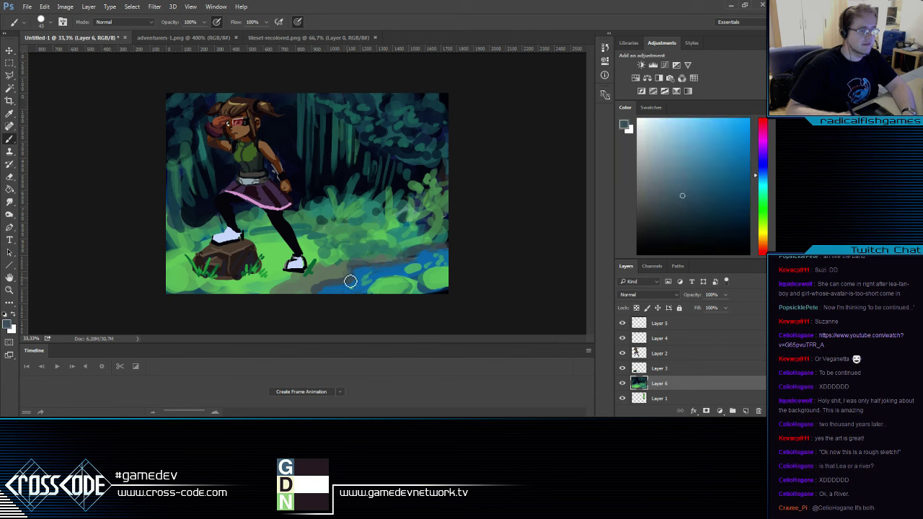
alt+click(355, 270)
alt+click(344, 277)
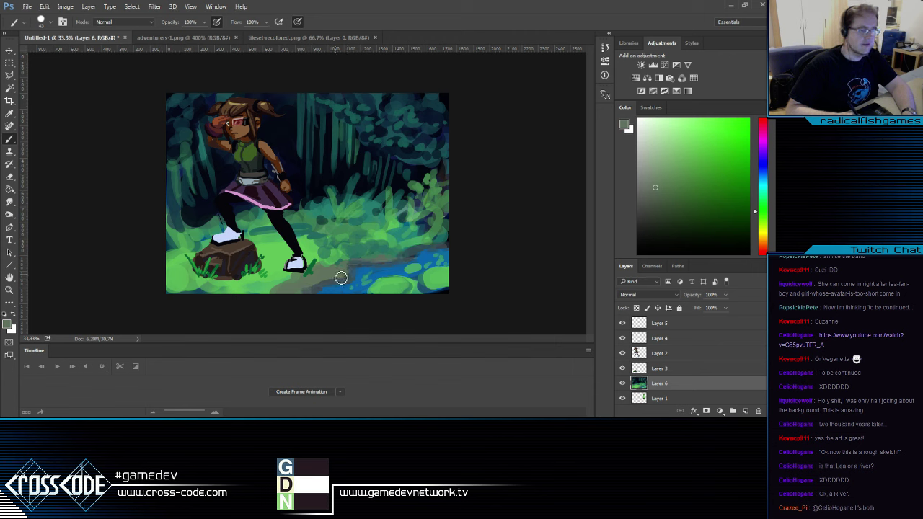
Paint sampled grass green over the grey ground beside the stream, leaving a narrow bank, and sample a darker green
alt+click(314, 261)
mouse_move(329, 266)
mouse_down()
mouse_move(279, 291)
mouse_move(352, 257)
mouse_move(298, 293)
mouse_up()
alt+click(358, 257)
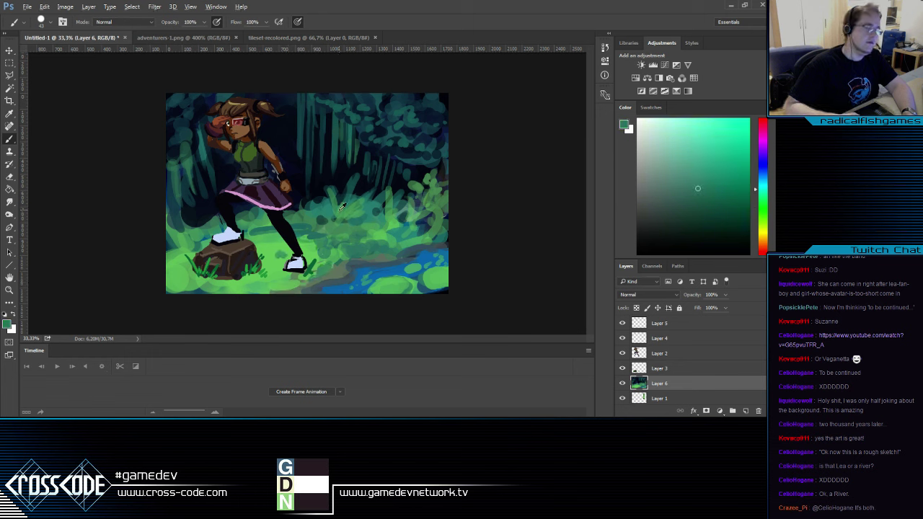
Open the colour picker for the foreground colour
click(9, 325)
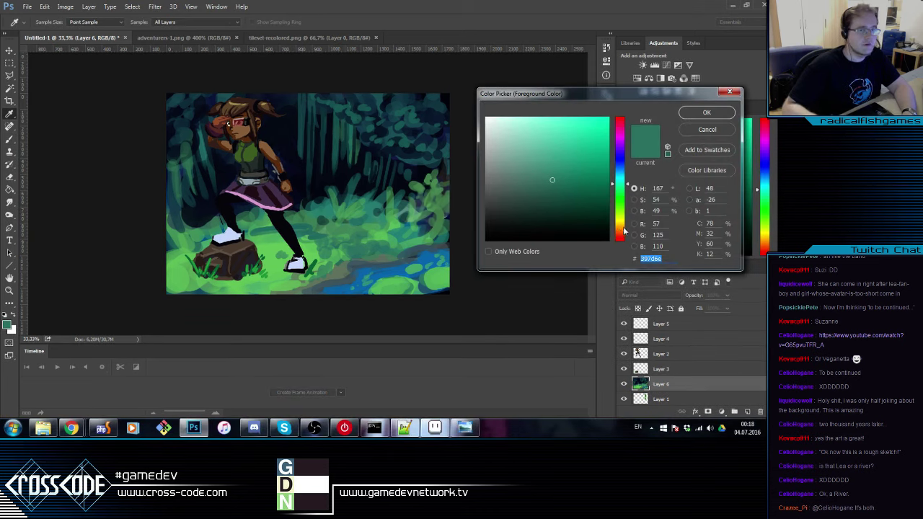
Set the foreground colour to dark red #863218 and dab it with the Brush onto the grass behind the character
click(621, 235)
drag(583, 202, 591, 143)
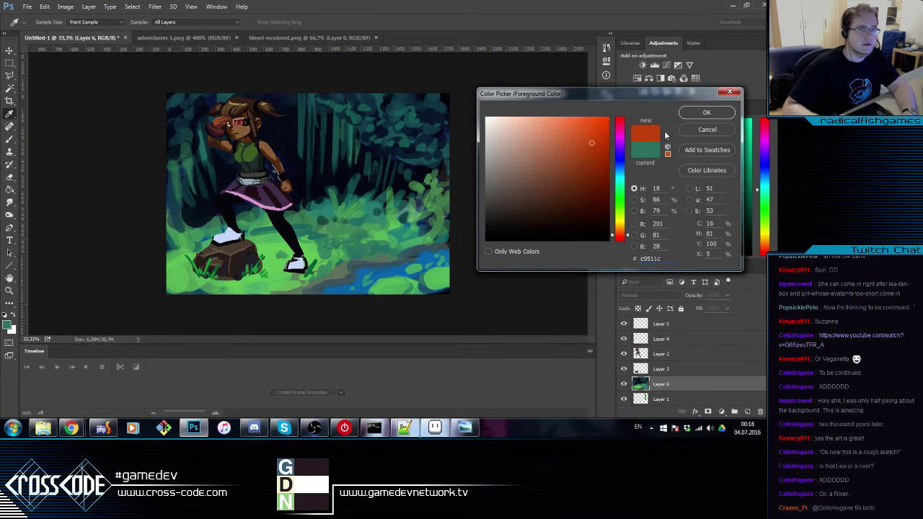
click(592, 199)
drag(620, 236, 622, 240)
click(594, 176)
click(587, 175)
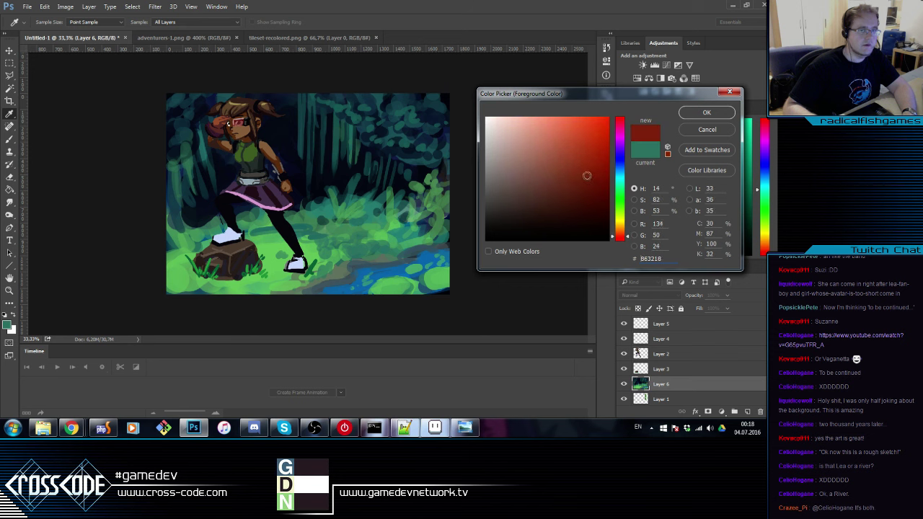
click(691, 113)
key(b)
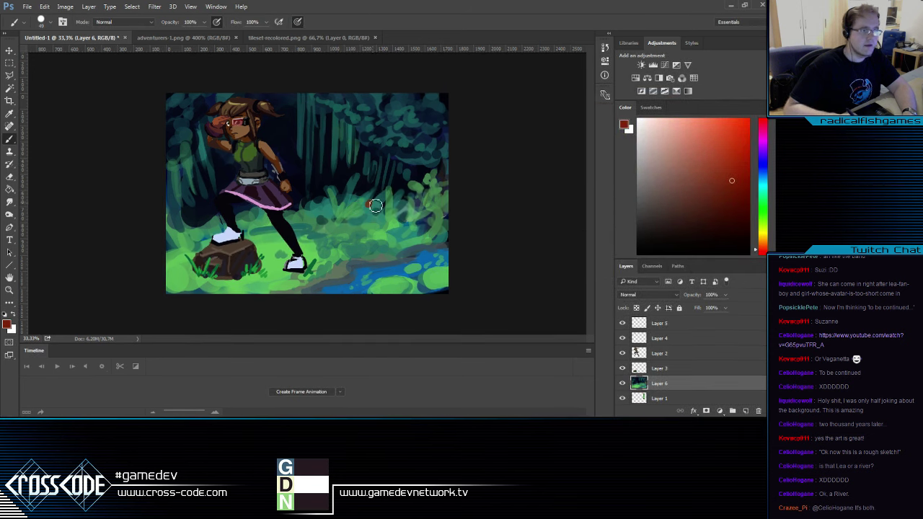
Change the foreground colour to orange-red #9e3602 and paint blossom dabs on the grass and the bush above the river
click(6, 324)
click(603, 174)
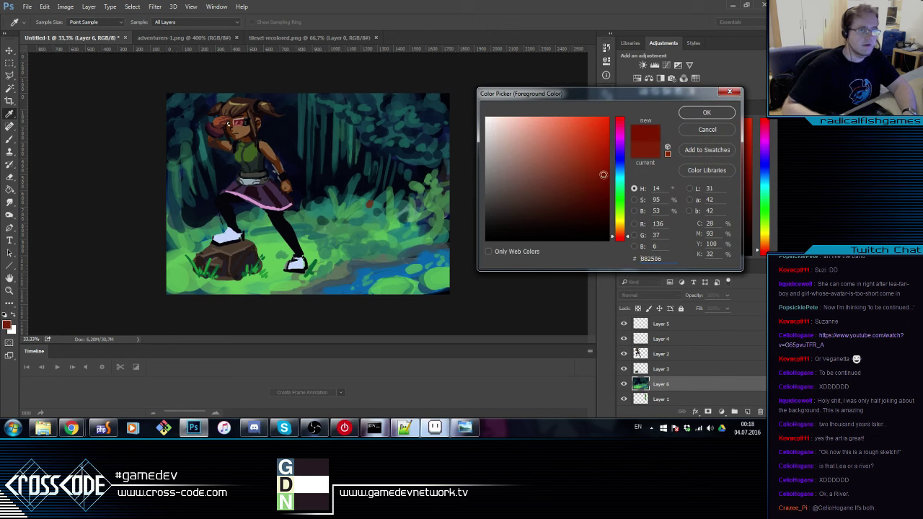
drag(625, 238, 624, 235)
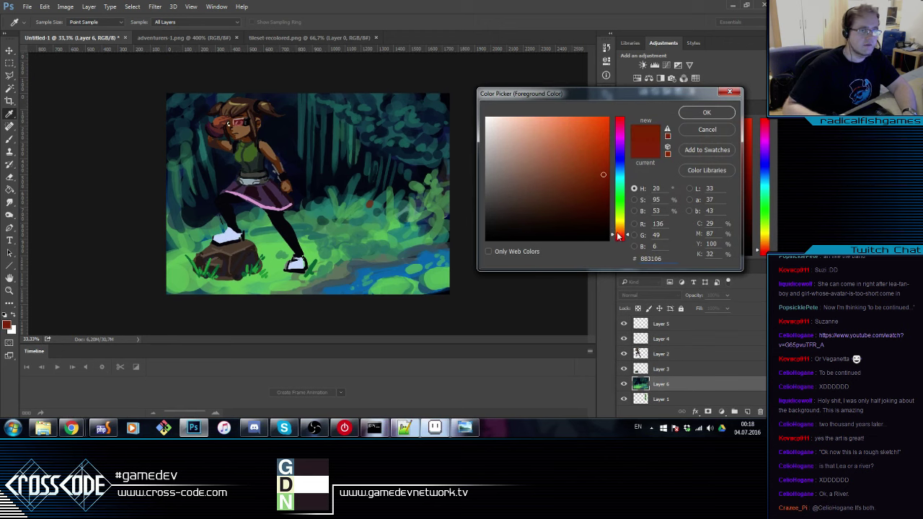
click(704, 113)
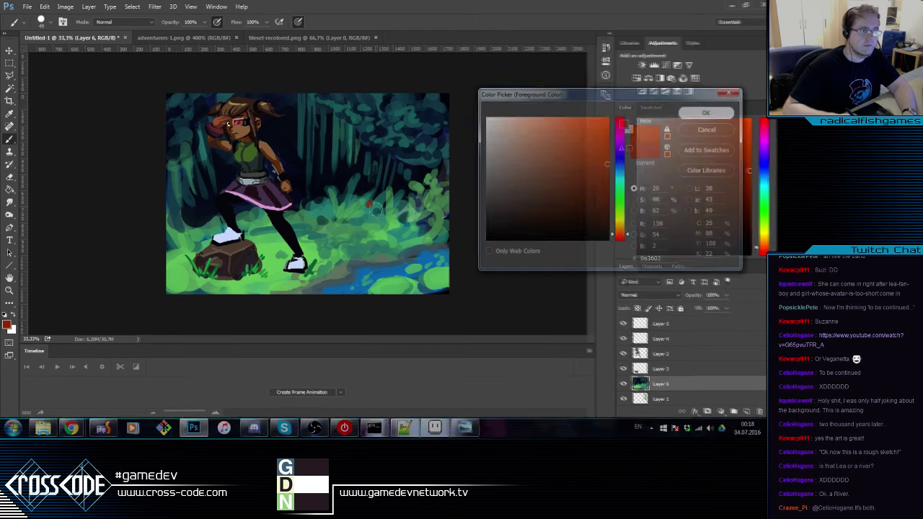
key(b)
click(370, 207)
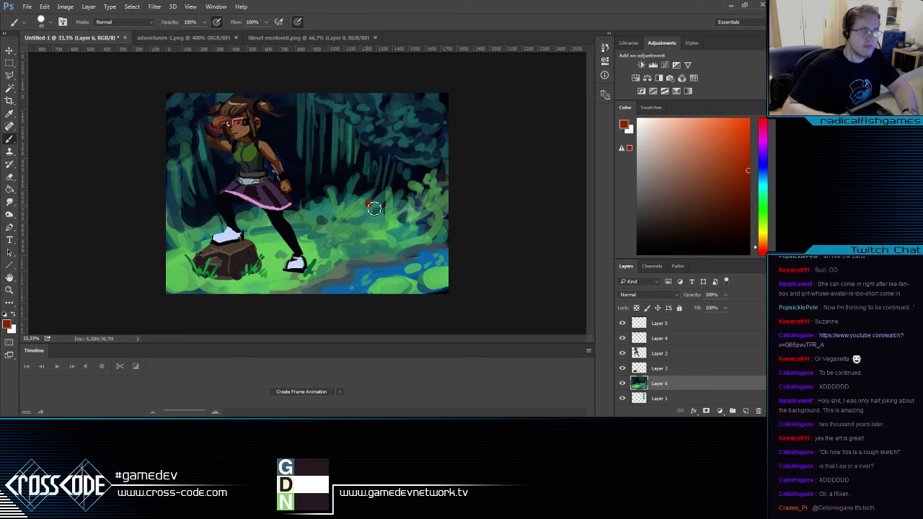
Switch the foreground colour to yellow #b7a800 and dot small blossoms around the red ones by the bush
click(7, 325)
mouse_move(619, 232)
mouse_down()
mouse_move(615, 212)
mouse_move(618, 223)
mouse_up()
drag(605, 184, 609, 152)
click(697, 115)
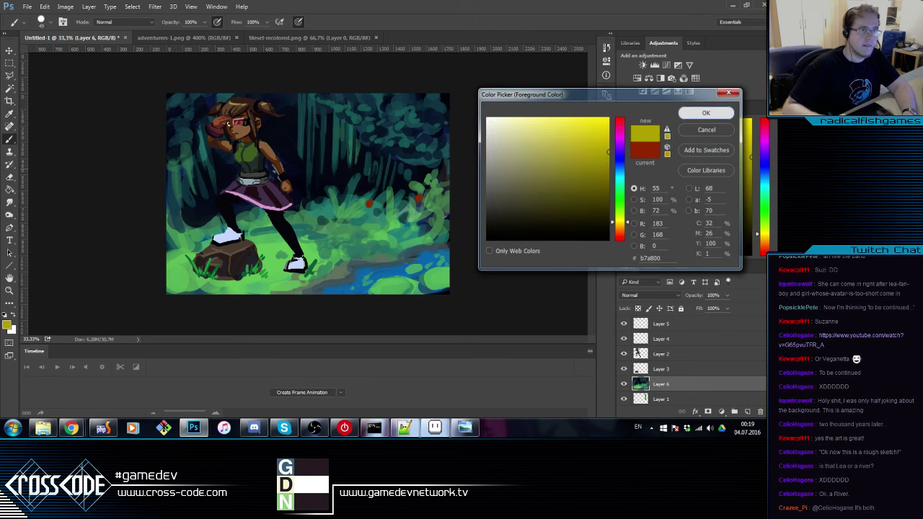
click(407, 199)
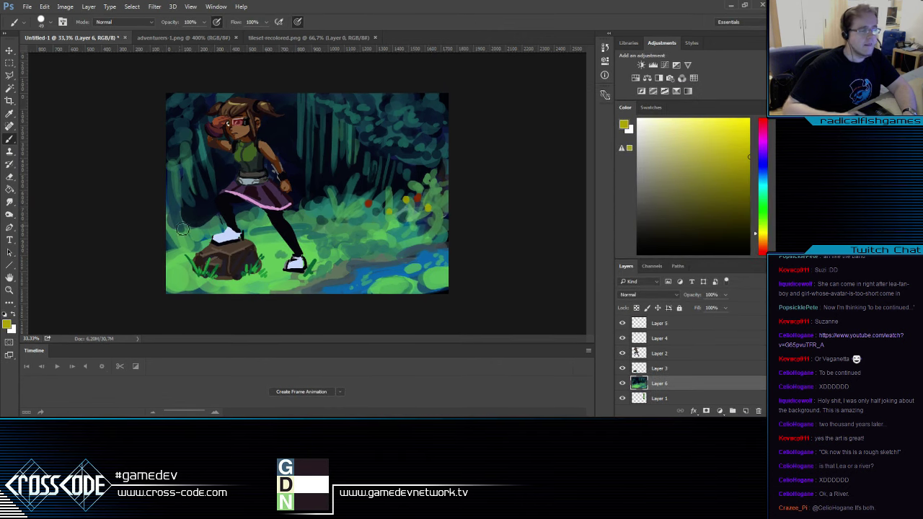
Set the foreground colour to crimson #ae2643 and paint blossoms in the dark foliage and hanging vines
key(F6)
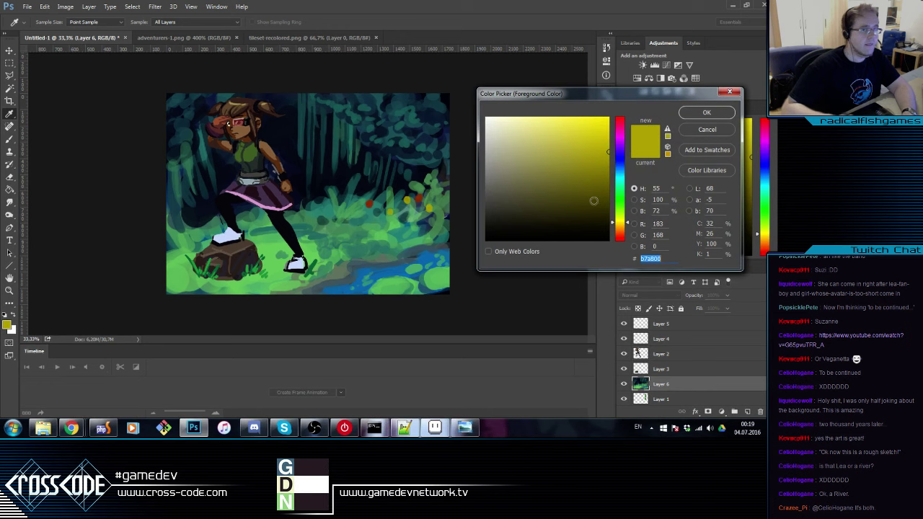
click(620, 122)
drag(595, 144, 582, 156)
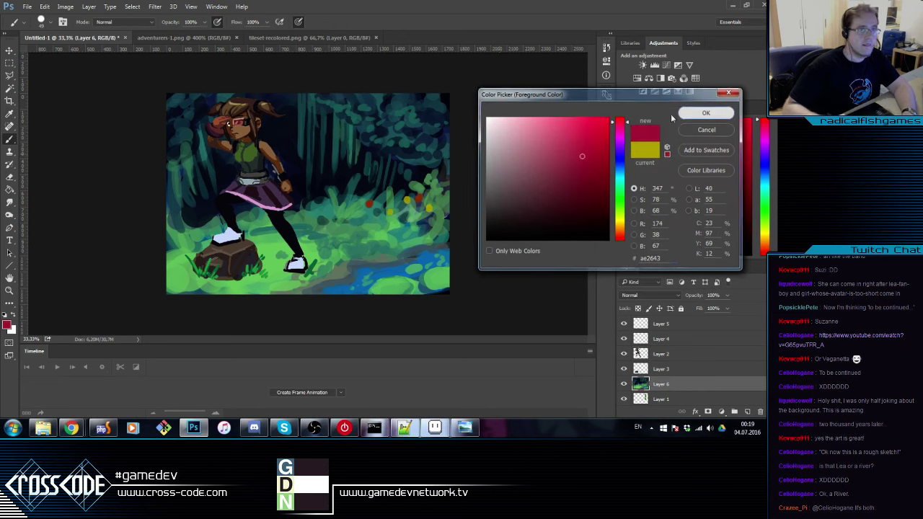
click(707, 113)
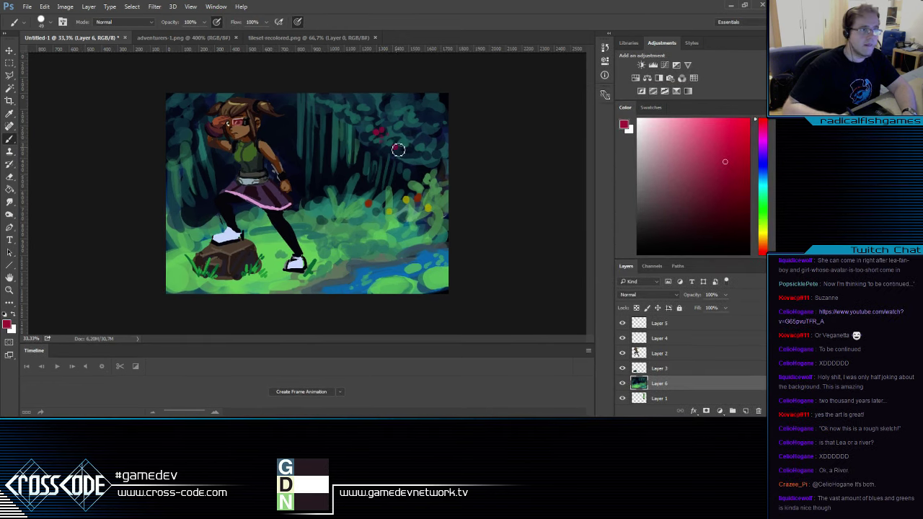
Sample the orange-red blossom colour and paint a small flower on the vines beside the character's head
alt+click(384, 207)
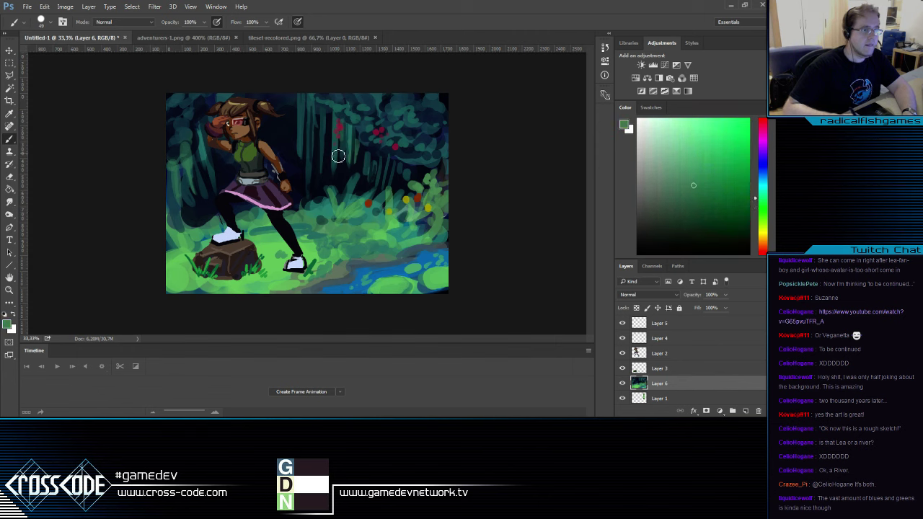
alt+click(370, 204)
drag(314, 120, 314, 130)
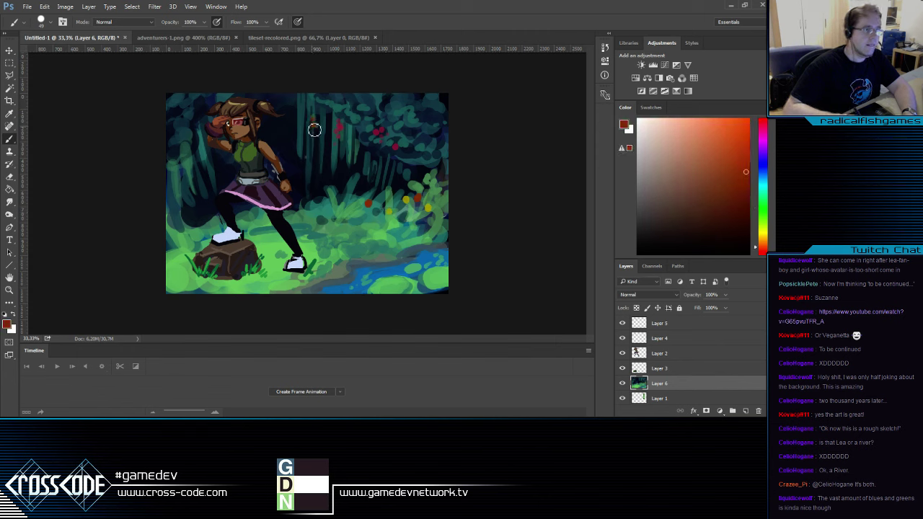
Sample the crimson of the foliage blossoms and paint a larger spiky flower in the grass behind the character
alt+click(378, 132)
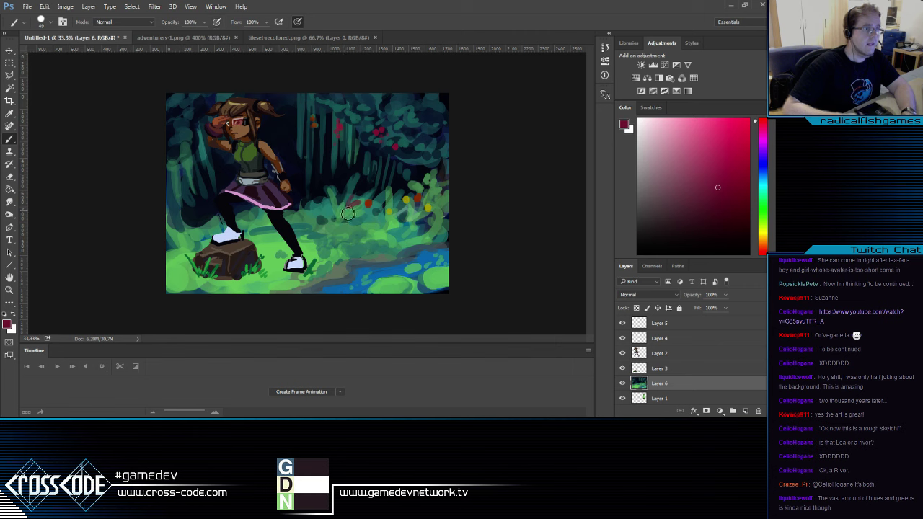
alt+click(367, 203)
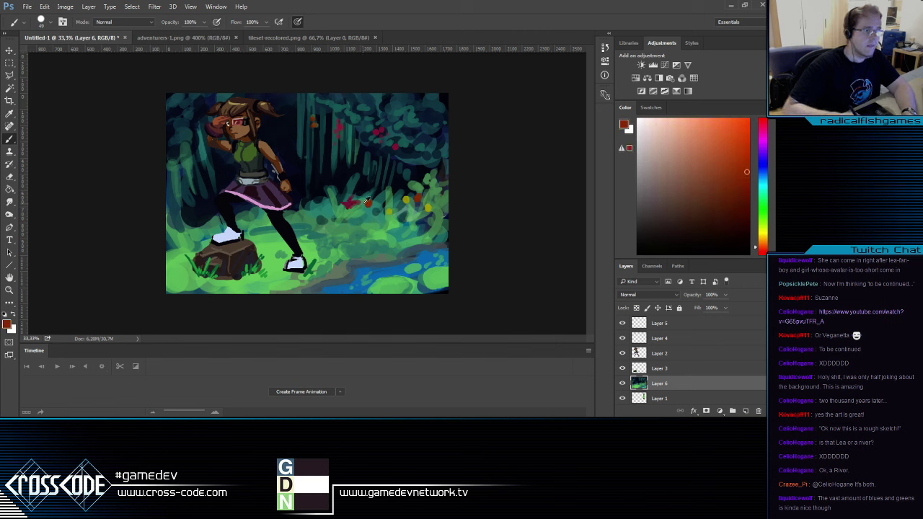
alt+click(357, 198)
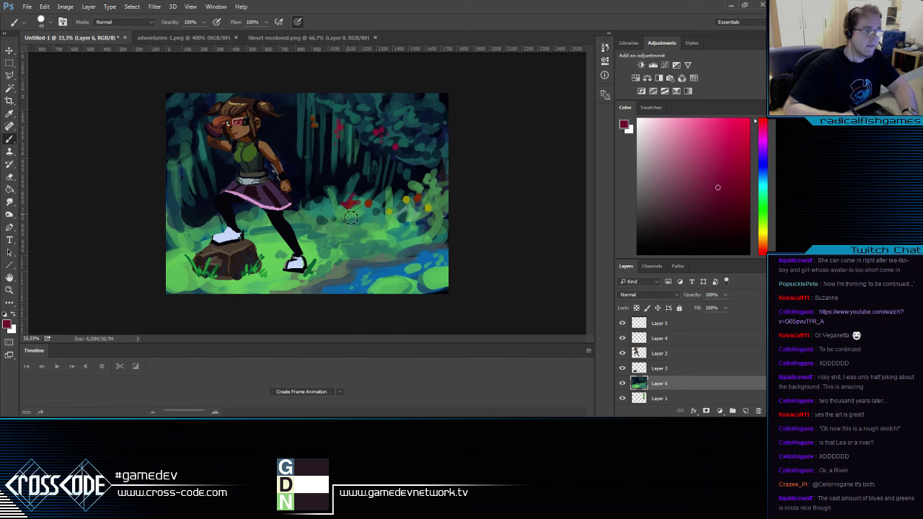
Sample the yellow blossom colour and add more yellow dots to the bush above the river
alt+click(420, 199)
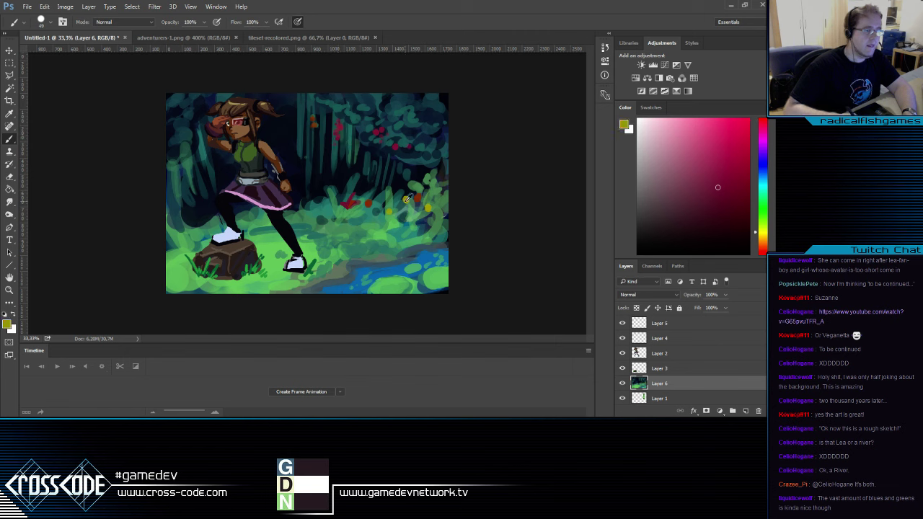
click(410, 216)
click(426, 218)
Shade the large crimson grass flower with sampled orange-red and give it a yellow centre
alt+click(367, 203)
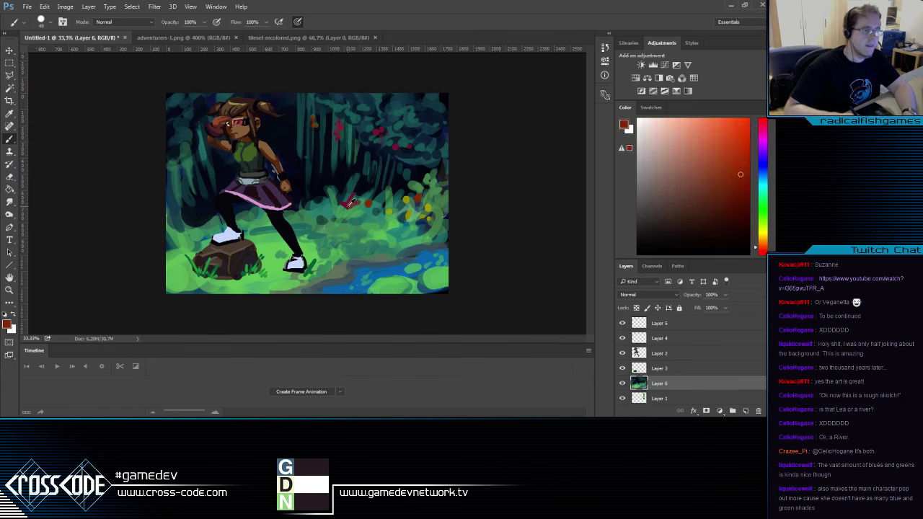
alt+click(351, 199)
alt+click(349, 206)
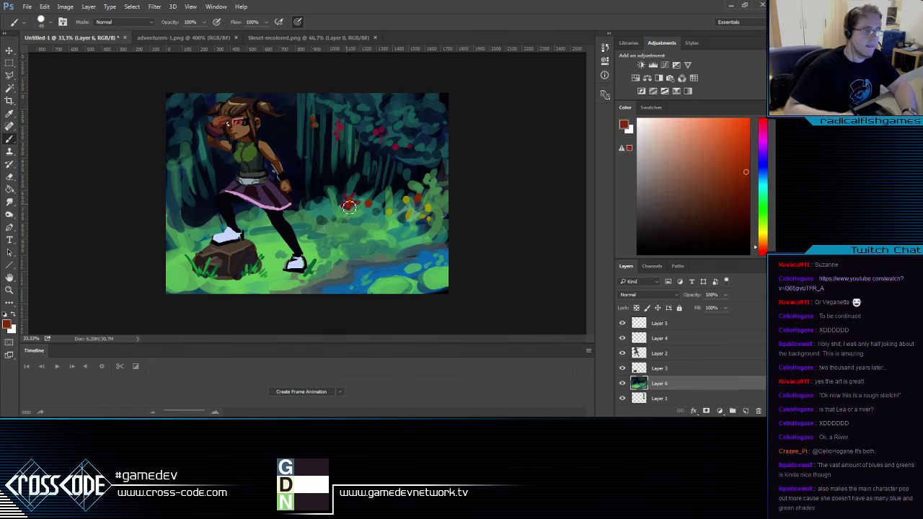
alt+click(390, 211)
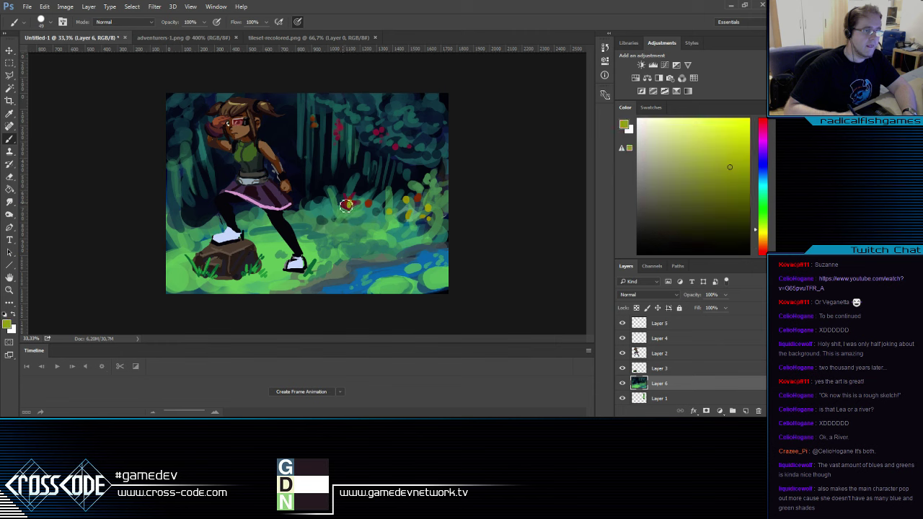
Dot yellow blossoms and sampled crimson blossoms over the foliage on the side of the character's raised arm
click(191, 143)
click(188, 135)
alt+click(380, 134)
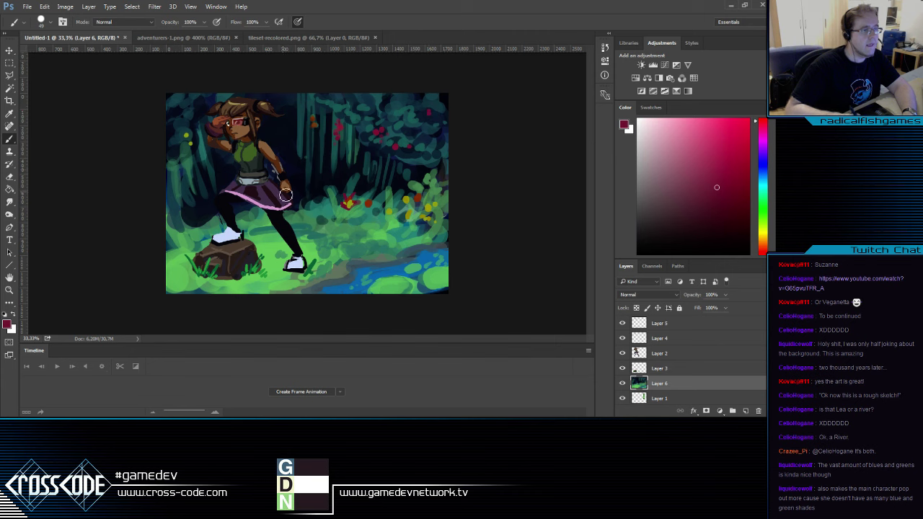
click(189, 175)
click(186, 182)
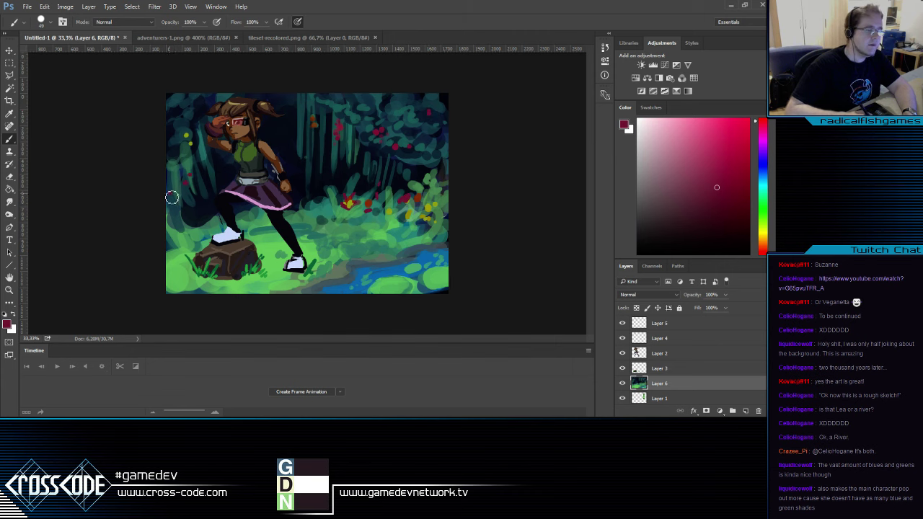
Add crimson and sampled orange-red blossom dabs across the grass and bush above the river
click(380, 207)
click(412, 217)
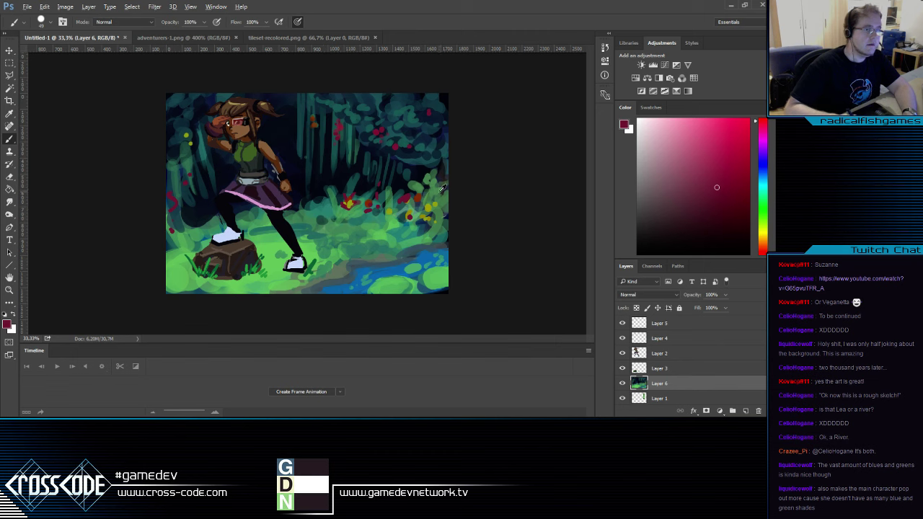
alt+click(416, 200)
alt+click(417, 196)
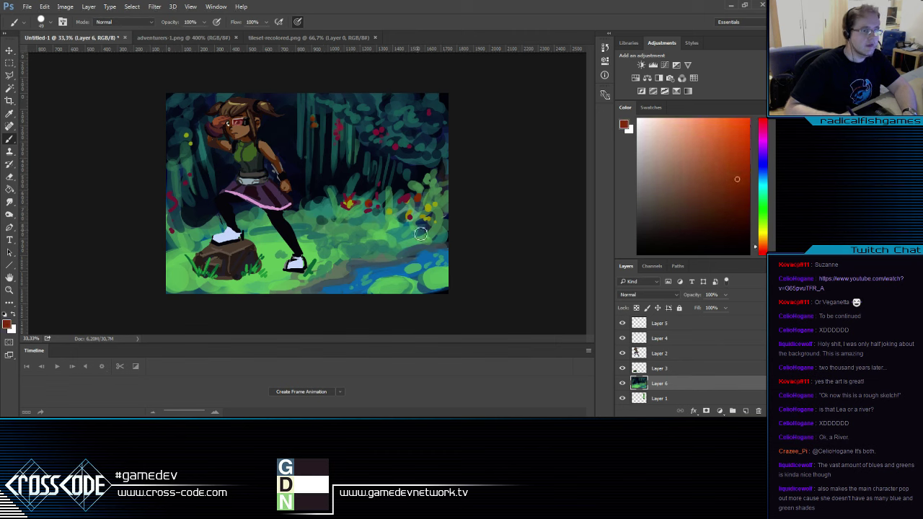
Lighten the sampled crimson to #a43856 and highlight the crimson blossoms on the vines and foliage
alt+click(373, 201)
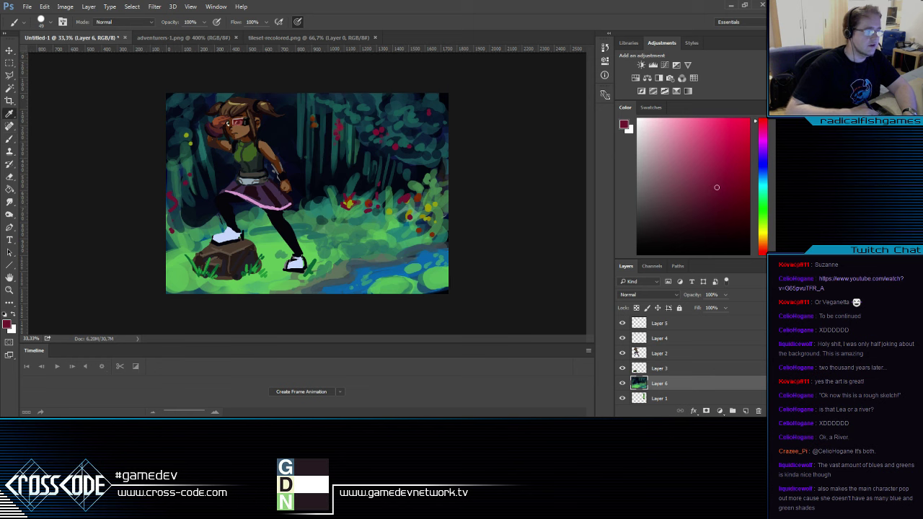
click(7, 324)
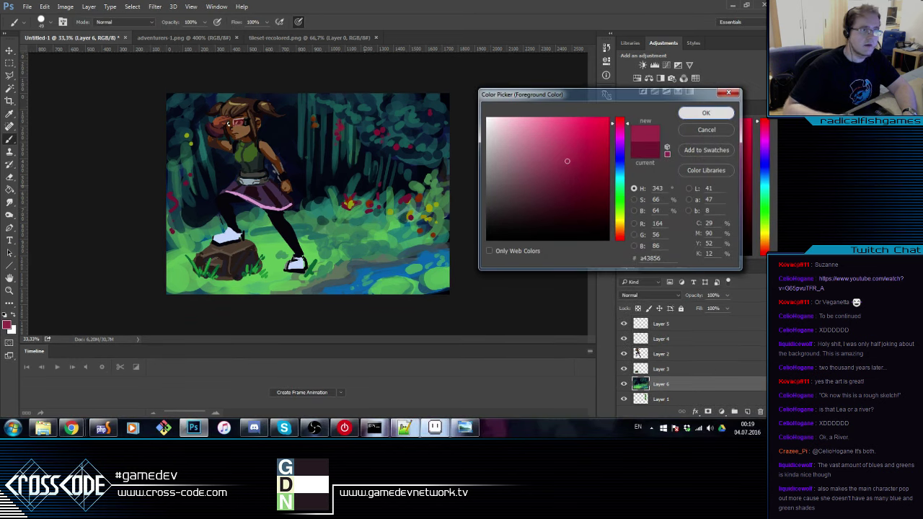
click(706, 113)
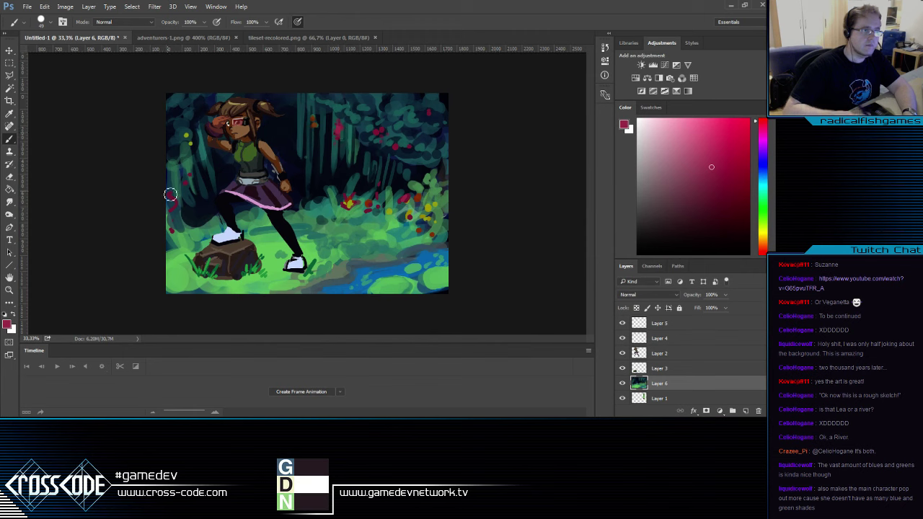
Paint three tall, curved crimson plant stalks rising from the river and its bank
mouse_move(395, 262)
mouse_down()
mouse_move(406, 237)
mouse_move(404, 275)
mouse_up()
alt+click(416, 267)
alt+click(400, 241)
mouse_move(401, 242)
mouse_down()
mouse_move(395, 270)
mouse_move(442, 242)
mouse_up()
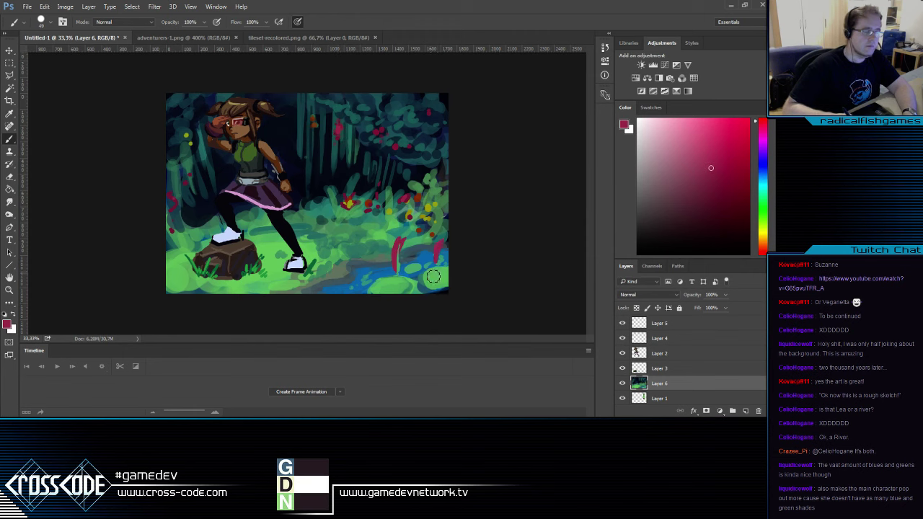
drag(345, 253, 365, 287)
mouse_move(394, 249)
mouse_down()
mouse_move(399, 281)
mouse_move(365, 291)
mouse_up()
Sample the darker crimson and shade the lower parts of the river plant stalks
alt+click(389, 126)
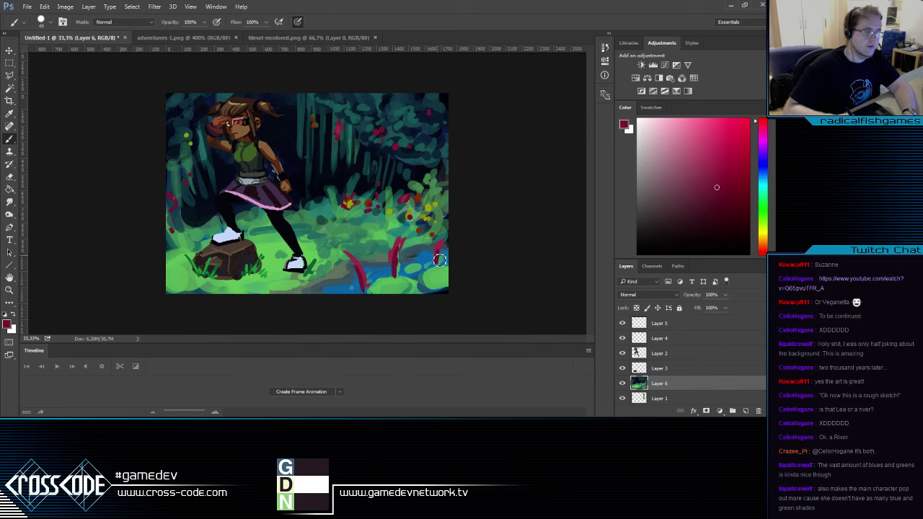
mouse_move(440, 260)
mouse_down()
mouse_move(435, 271)
mouse_move(438, 260)
mouse_move(397, 276)
mouse_up()
alt+click(439, 248)
Refine the outline of the middle crimson river stalk with colours sampled from the surrounding bank, water and stalk
alt+click(414, 266)
alt+click(390, 254)
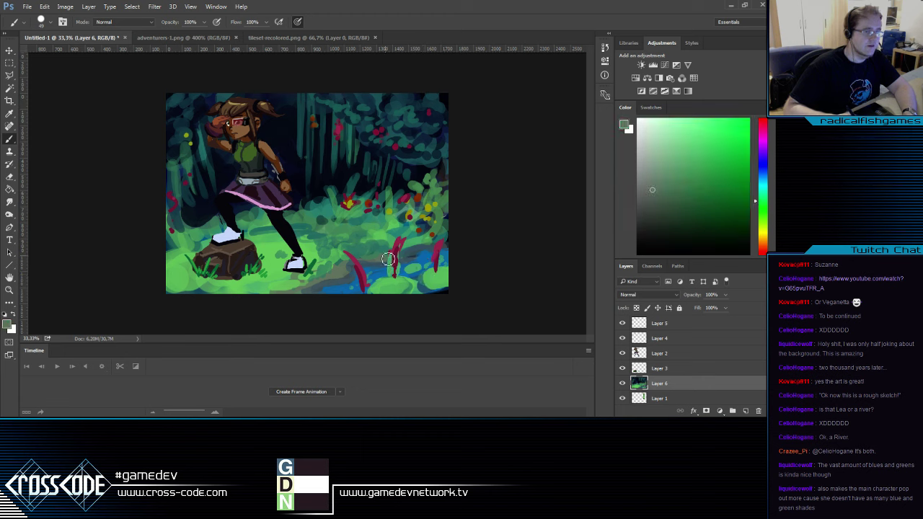
key(e)
key(b)
alt+click(390, 272)
alt+click(411, 251)
alt+click(396, 247)
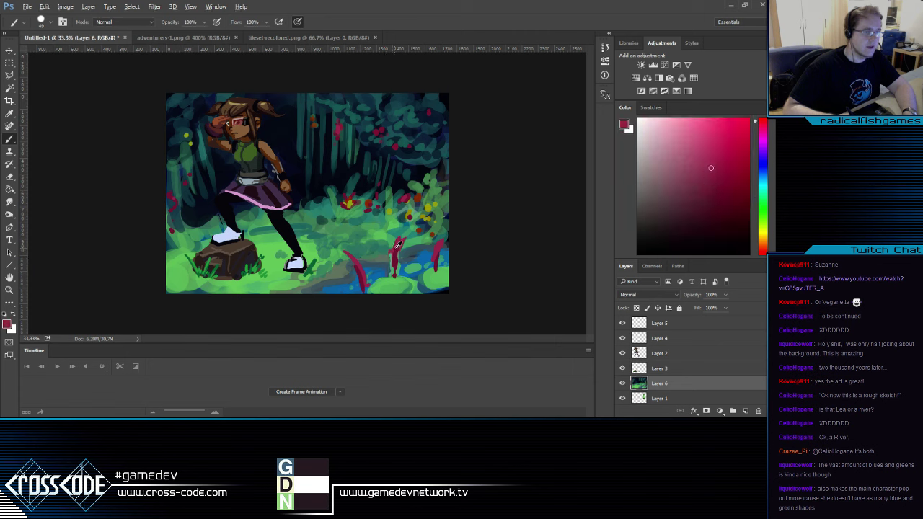
Touch up the water and foliage around the middle stalk's base with sampled river blue and muted greens
alt+click(393, 263)
alt+click(388, 272)
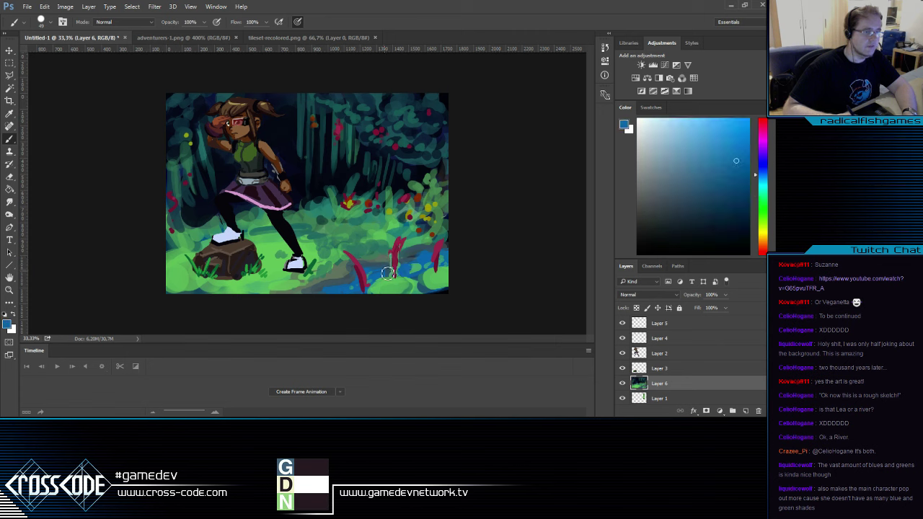
alt+click(401, 270)
alt+click(395, 270)
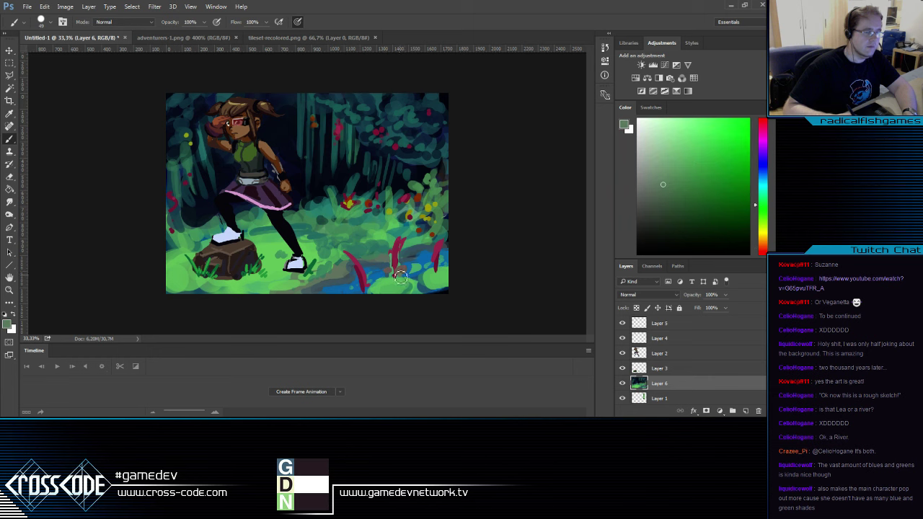
alt+click(393, 254)
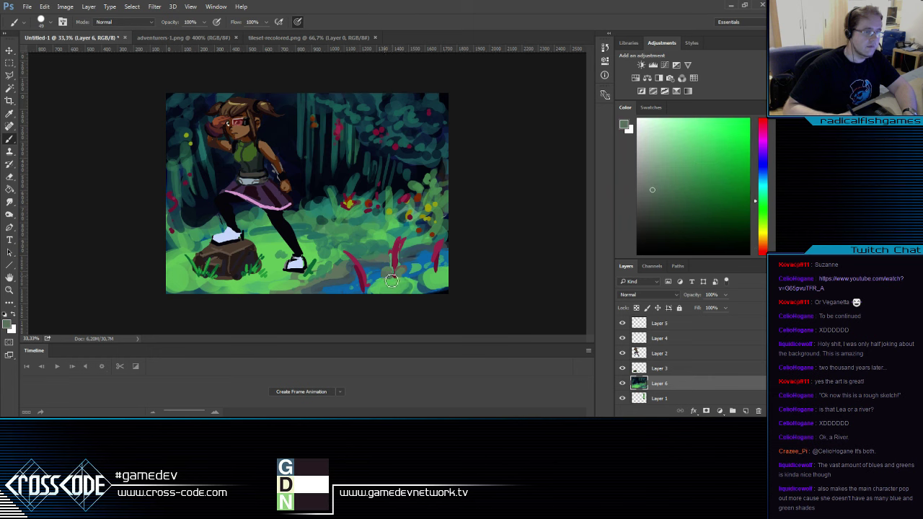
alt+click(396, 246)
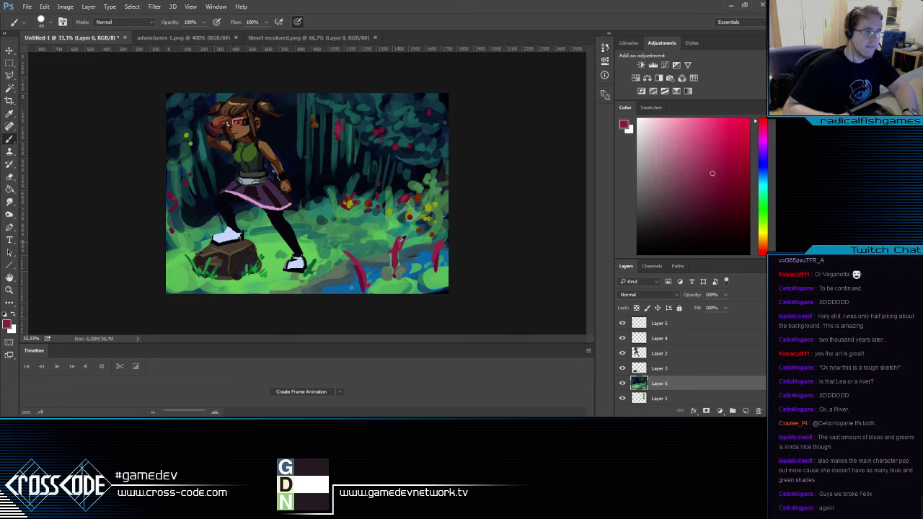
Lighten the sampled crimson to highlight the river stalks, and clean up the middle stalk's base with sampled blue and green
click(7, 324)
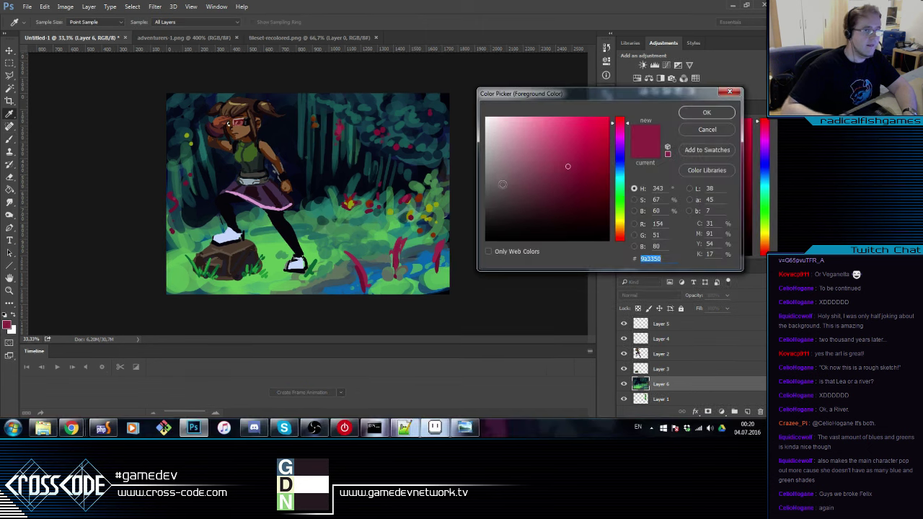
click(559, 153)
click(705, 113)
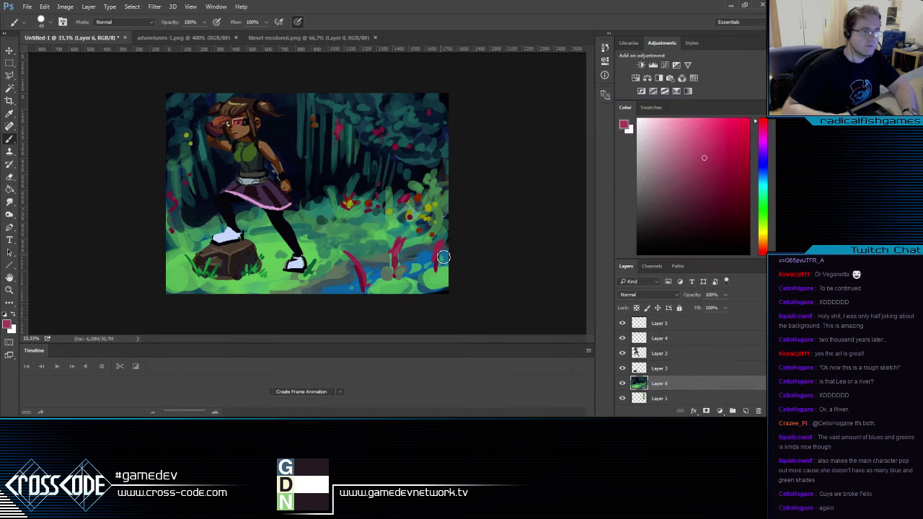
alt+click(385, 272)
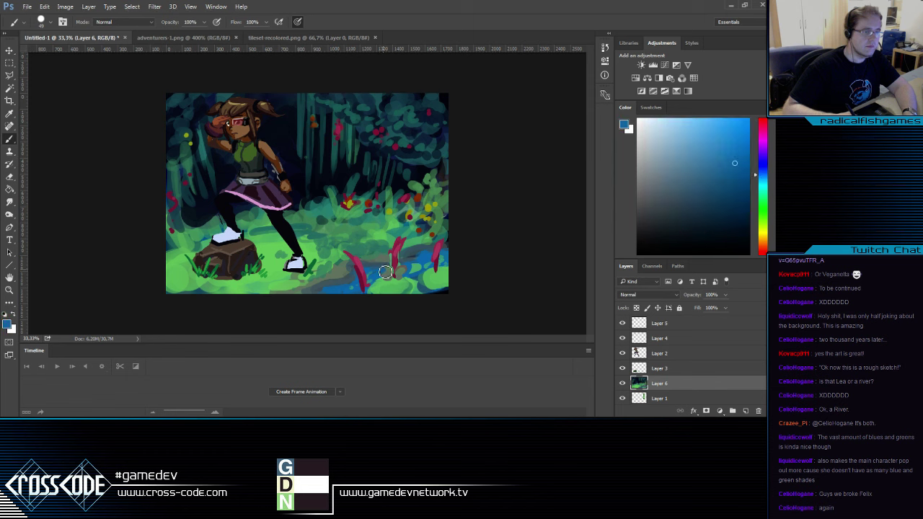
alt+click(407, 273)
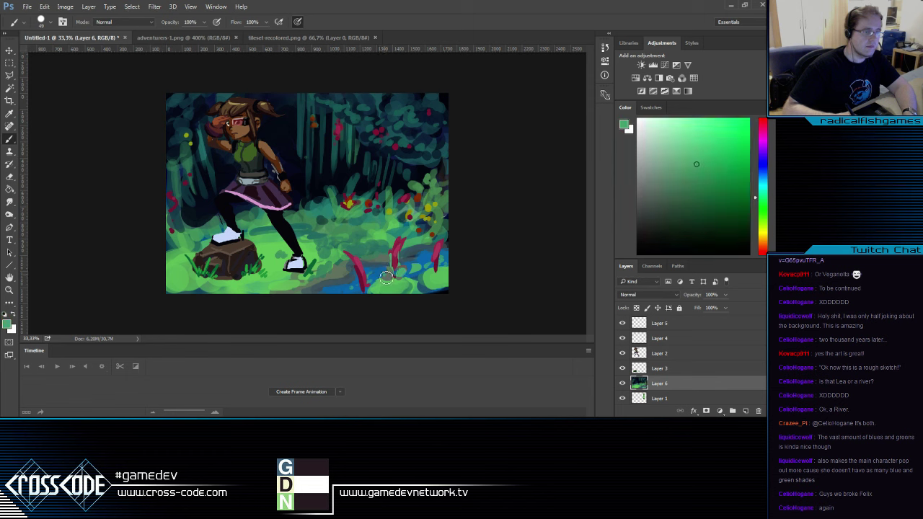
alt+click(398, 253)
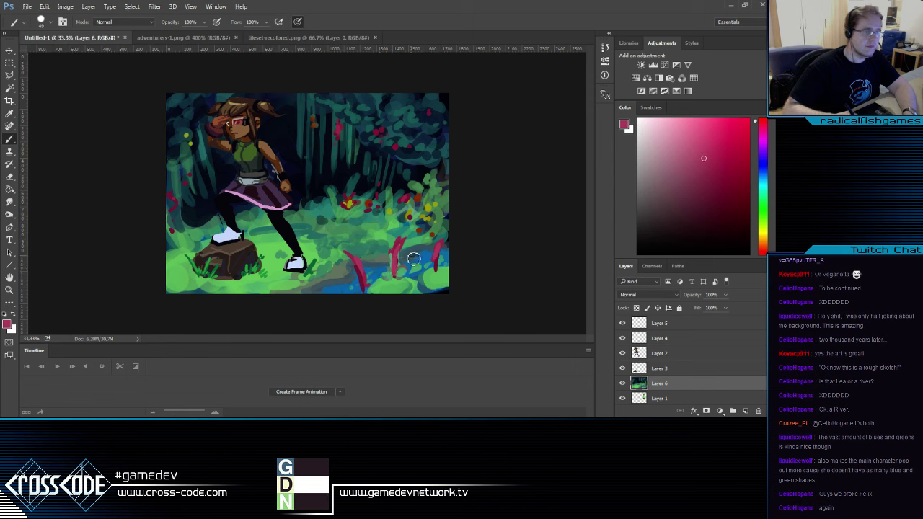
Sample a light green from the riverside foliage and paint curved leaves around the bases of the three crimson stalks
alt+click(442, 278)
mouse_move(422, 251)
mouse_down()
mouse_move(426, 278)
mouse_move(438, 273)
mouse_up()
mouse_move(350, 277)
mouse_down()
mouse_move(378, 285)
mouse_move(384, 269)
mouse_move(392, 289)
mouse_move(387, 265)
mouse_move(404, 278)
mouse_up()
drag(343, 285, 354, 294)
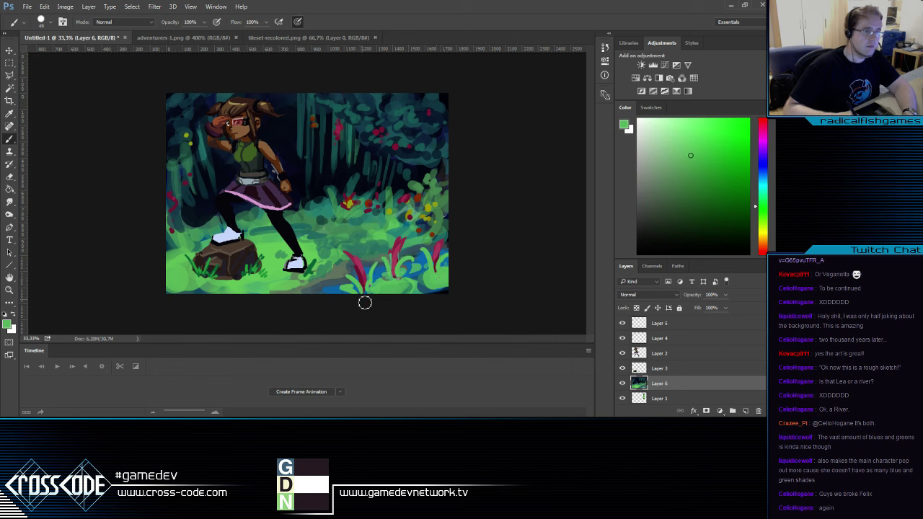
Try yellow and orange-red accents, sampled from the meadow flower, on the tips of the river stalks
alt+click(356, 204)
alt+click(350, 203)
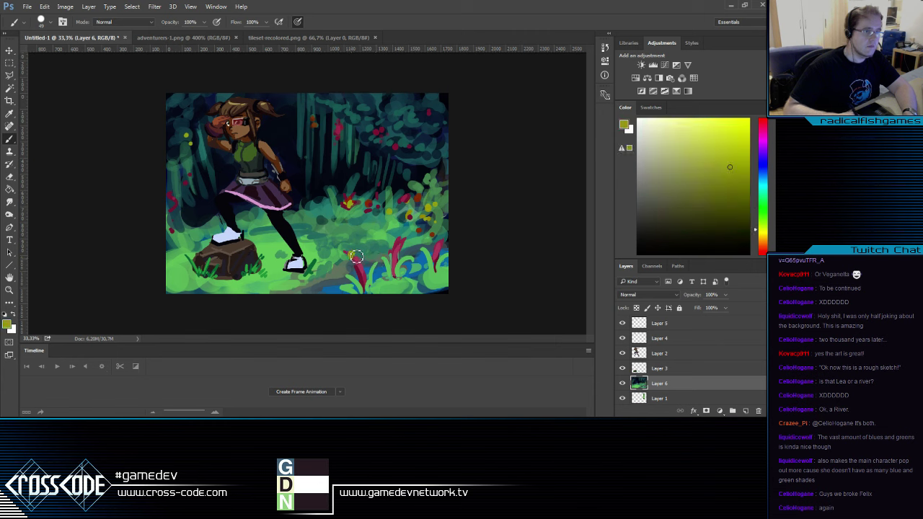
click(402, 237)
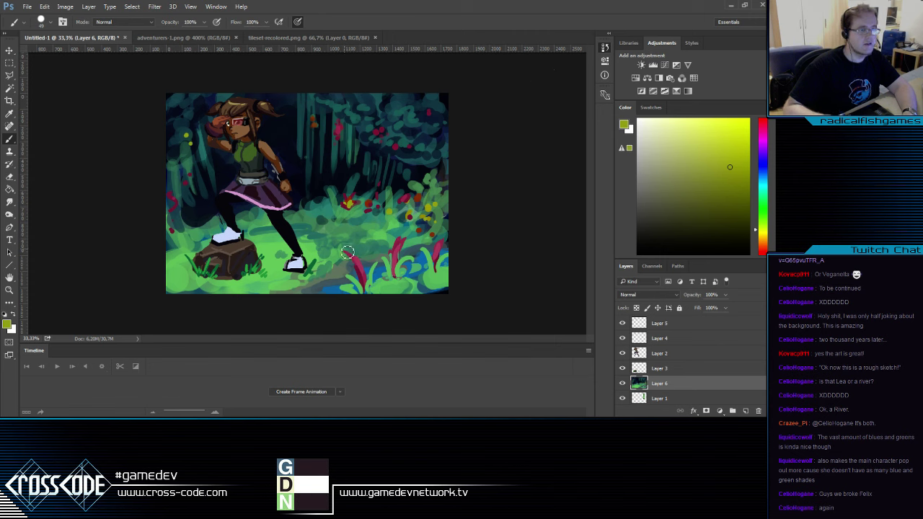
alt+click(351, 200)
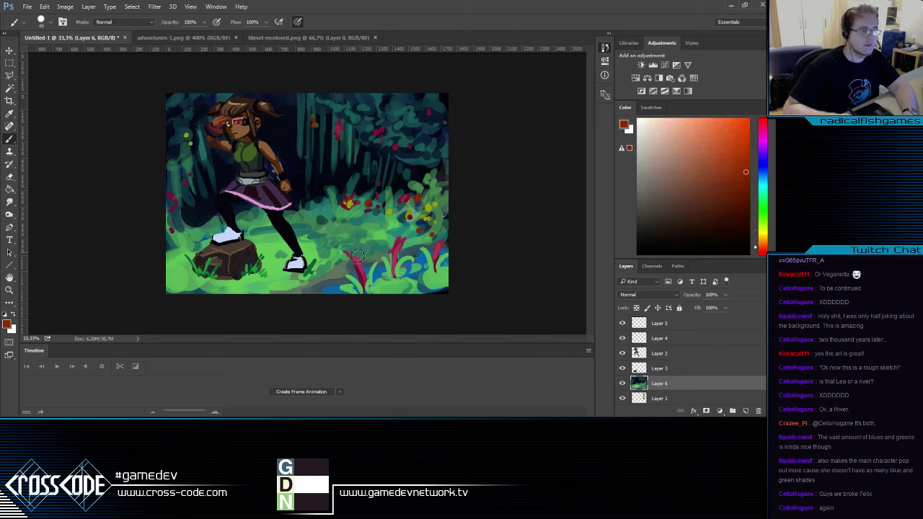
Dab sampled yellow and dark crimson blossoms onto the hanging vines, tree foliage and flowering bush
alt+click(349, 203)
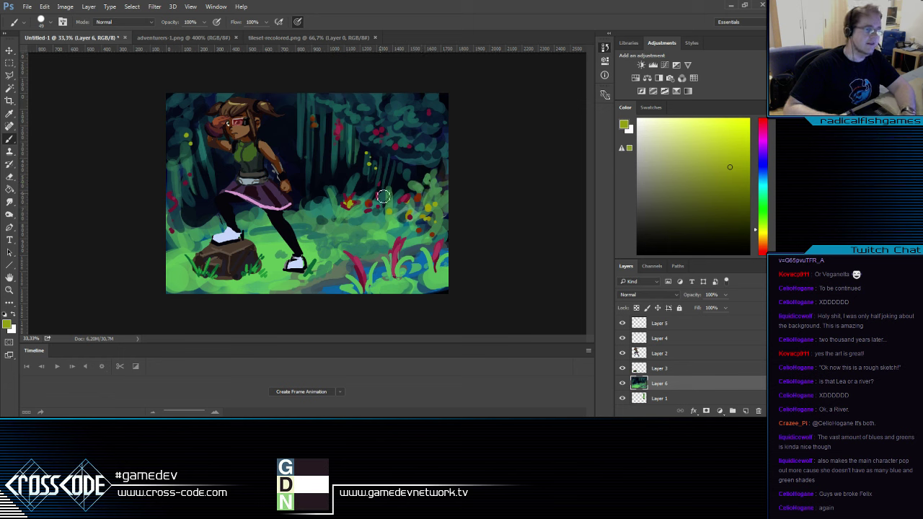
alt+click(382, 127)
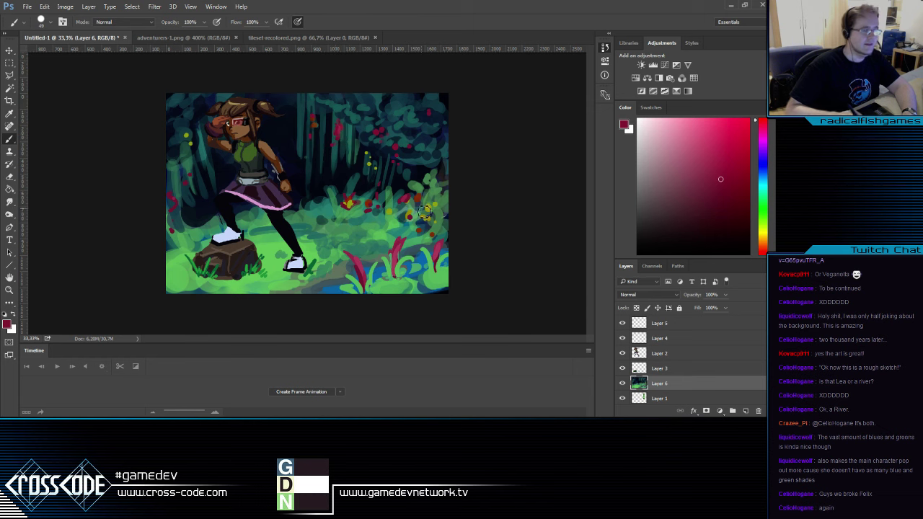
alt+click(393, 210)
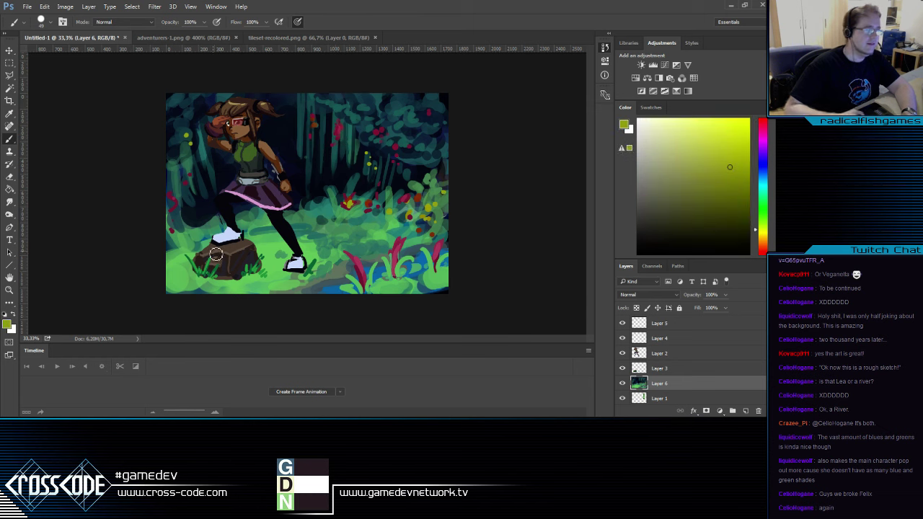
Set the foreground colour to a purple-magenta and dot small blossoms across the vines, tree foliage and dark forest
click(8, 325)
click(618, 138)
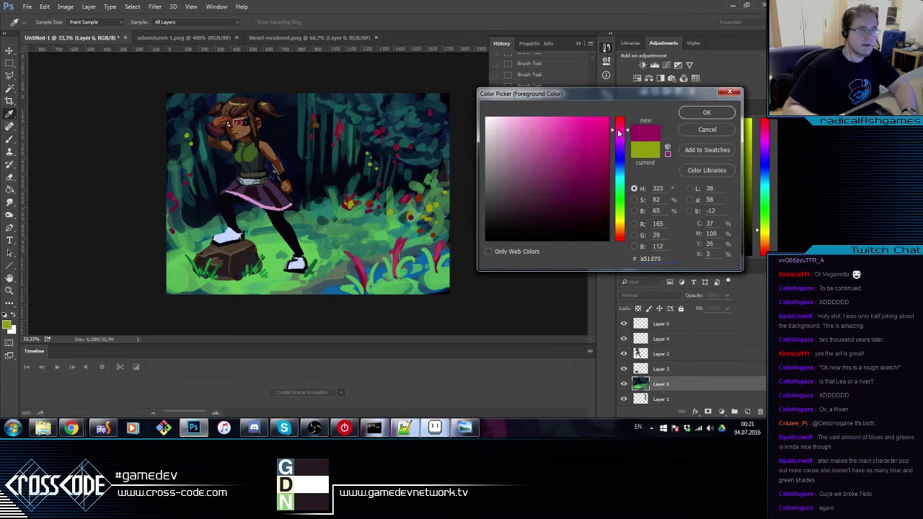
mouse_move(585, 172)
mouse_down()
mouse_move(565, 180)
mouse_move(581, 171)
mouse_move(569, 155)
mouse_up()
click(706, 114)
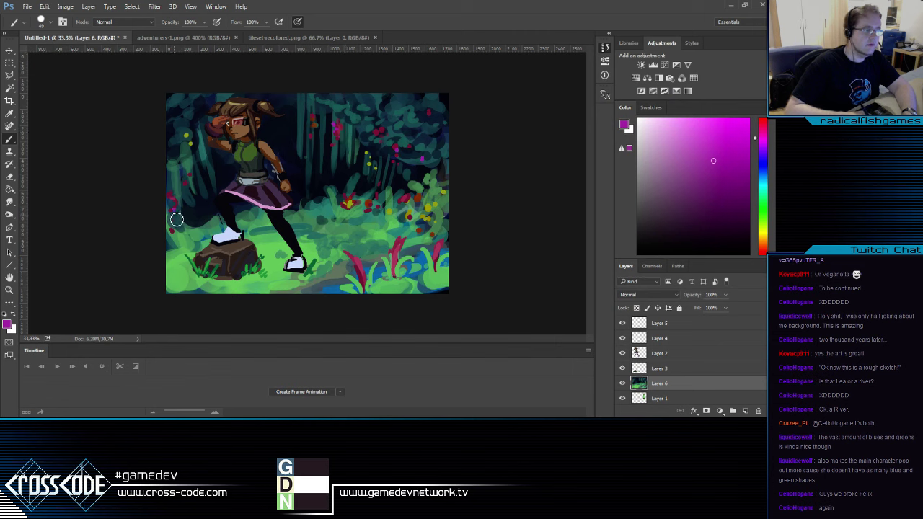
click(397, 111)
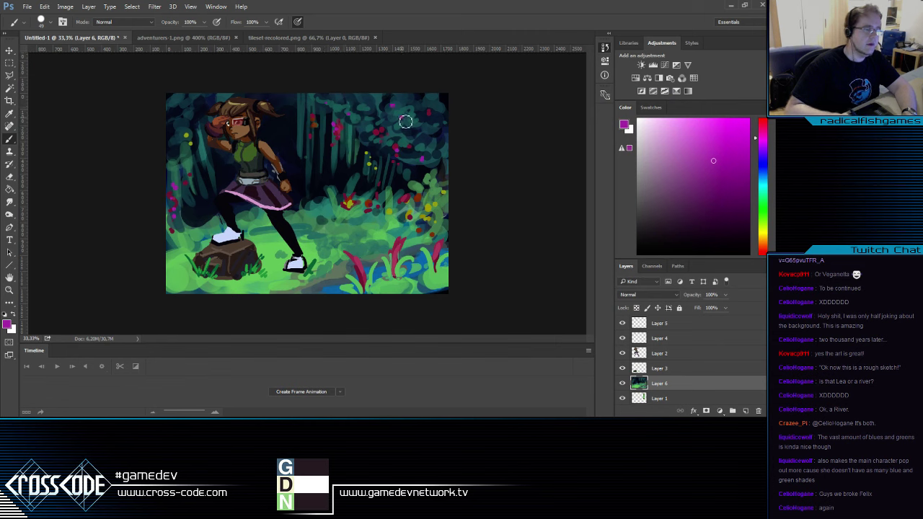
click(410, 131)
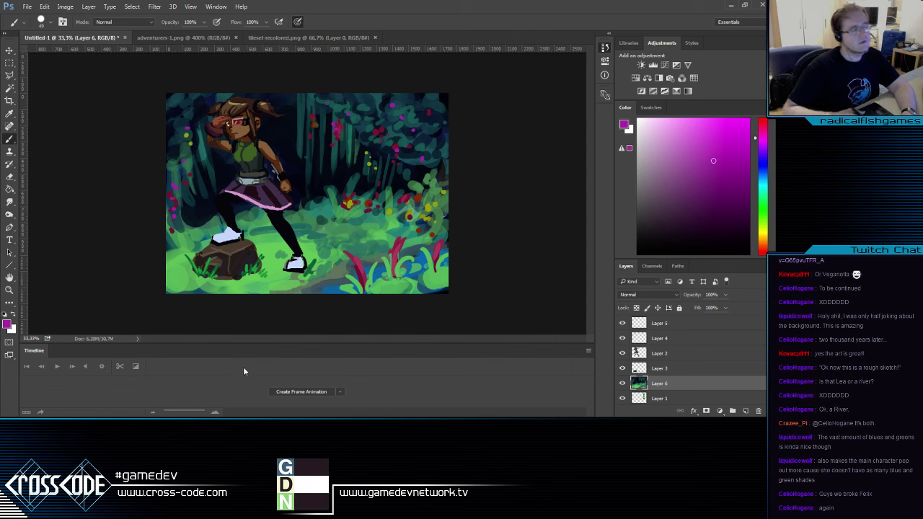
click(287, 146)
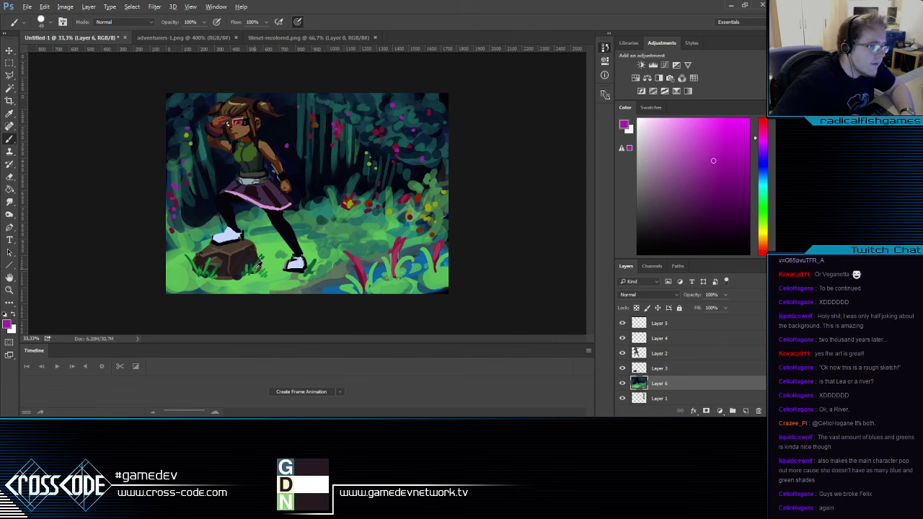
Paint grass tufts beside the character's front foot and across the meadow with sampled dark and teal greens
alt+click(310, 264)
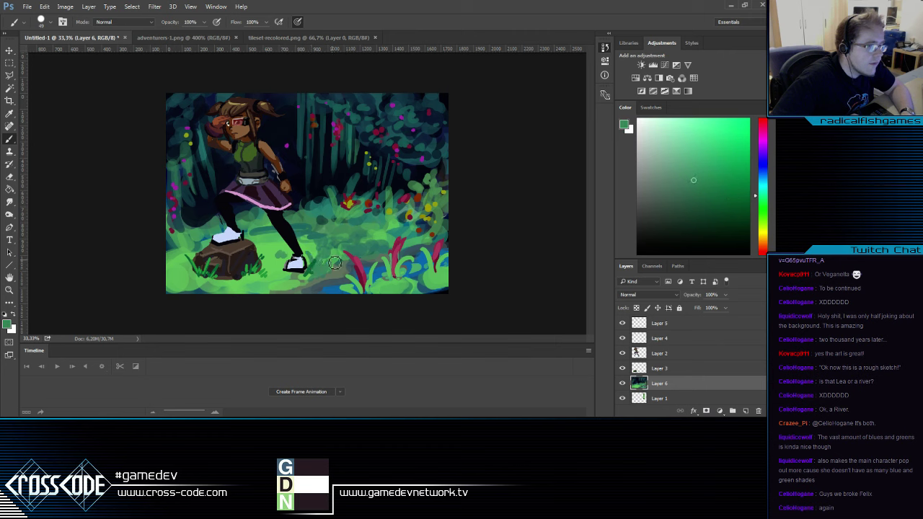
alt+click(311, 279)
mouse_move(313, 269)
mouse_down()
mouse_move(317, 258)
mouse_move(334, 260)
mouse_up()
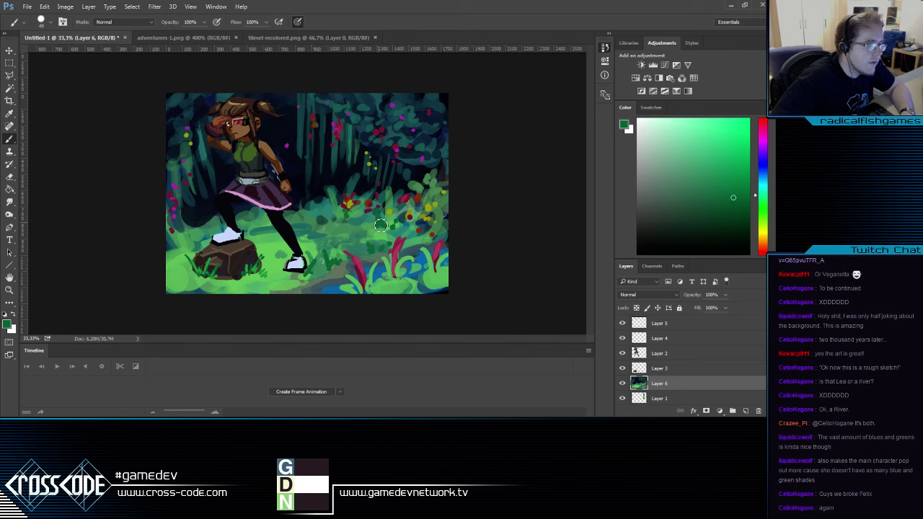
alt+click(381, 227)
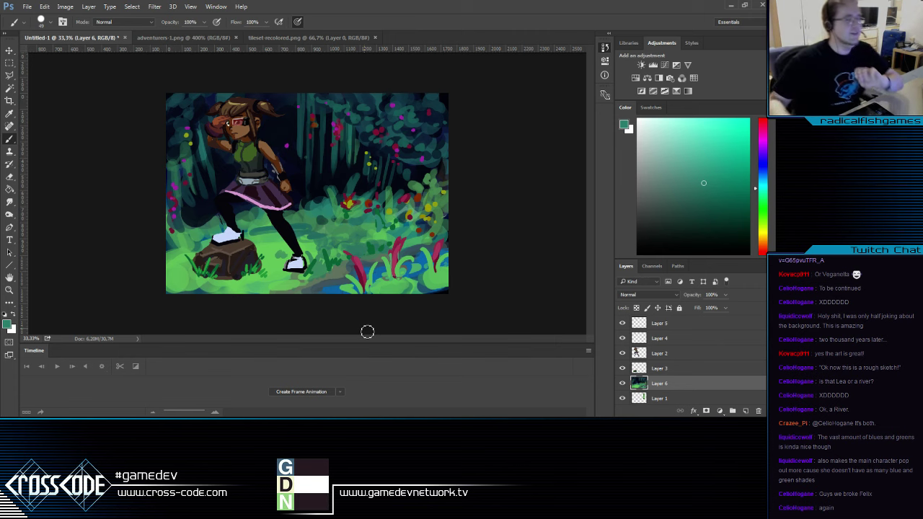
On Layer 2, lighten the sampled legging black to a dark blue-grey and paint soft highlights along both of the character's legs
key(z)
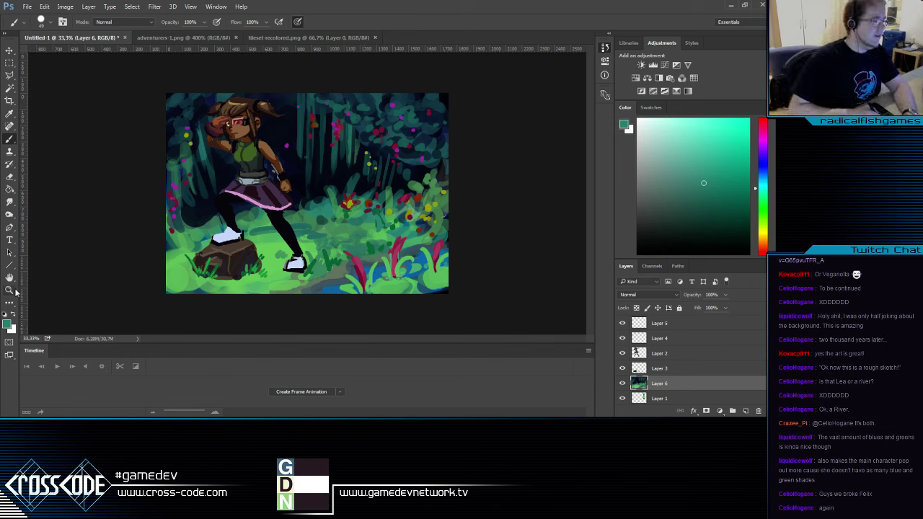
click(640, 354)
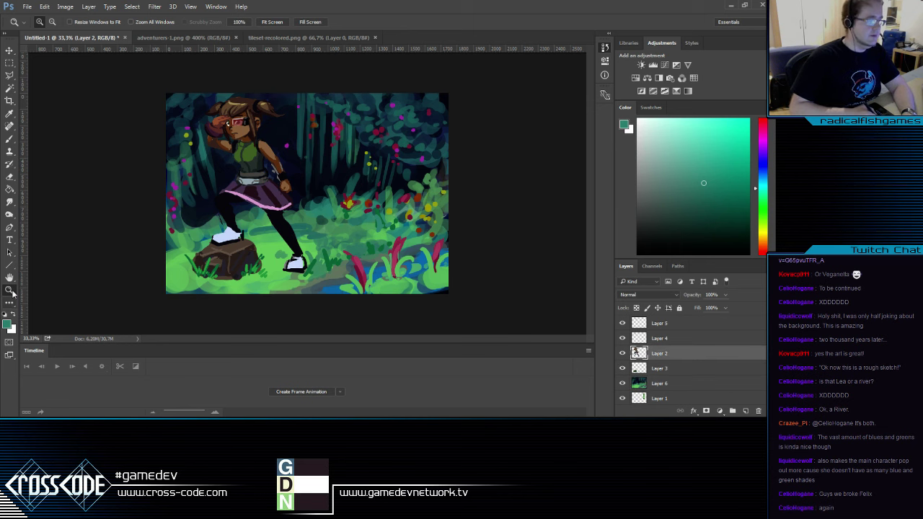
click(188, 219)
click(14, 137)
alt+click(312, 234)
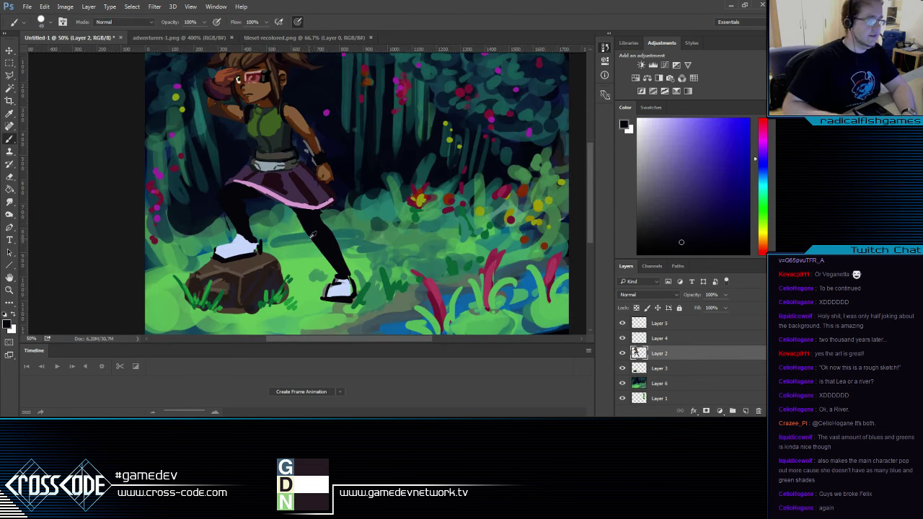
click(8, 324)
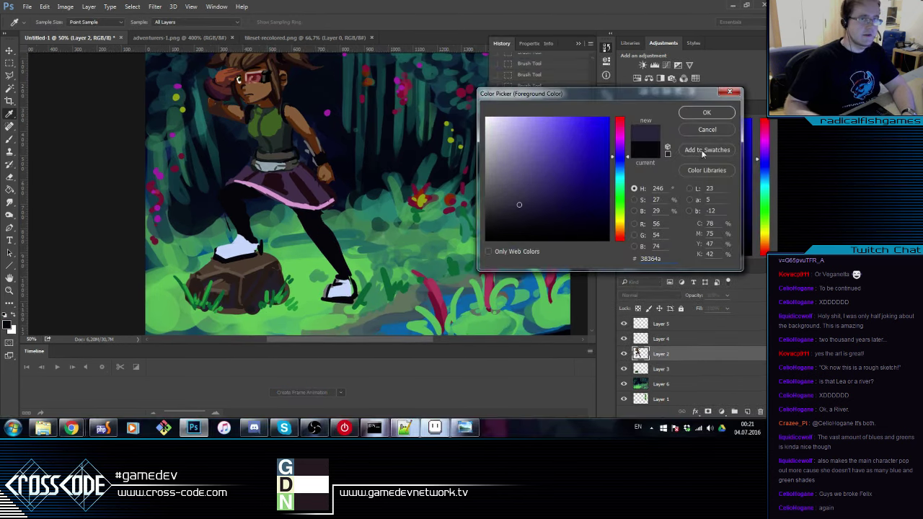
click(502, 217)
click(706, 113)
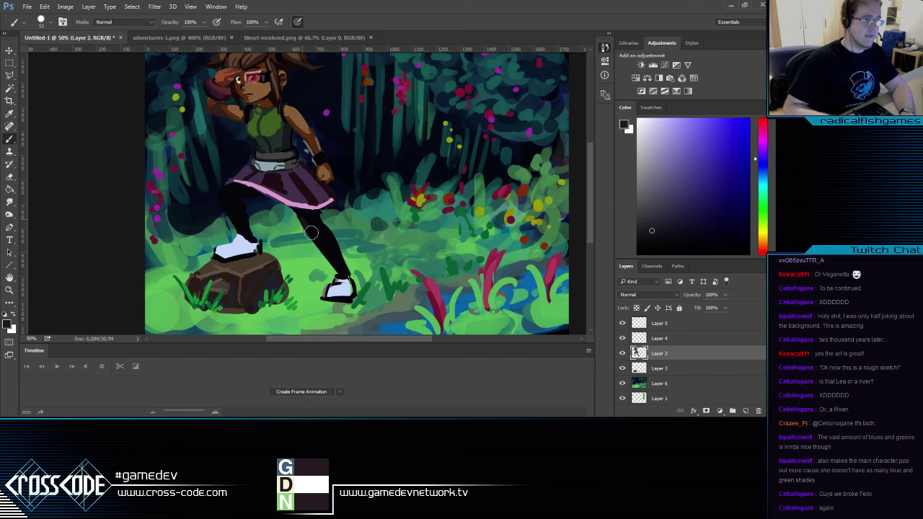
drag(311, 233, 329, 263)
drag(223, 196, 226, 213)
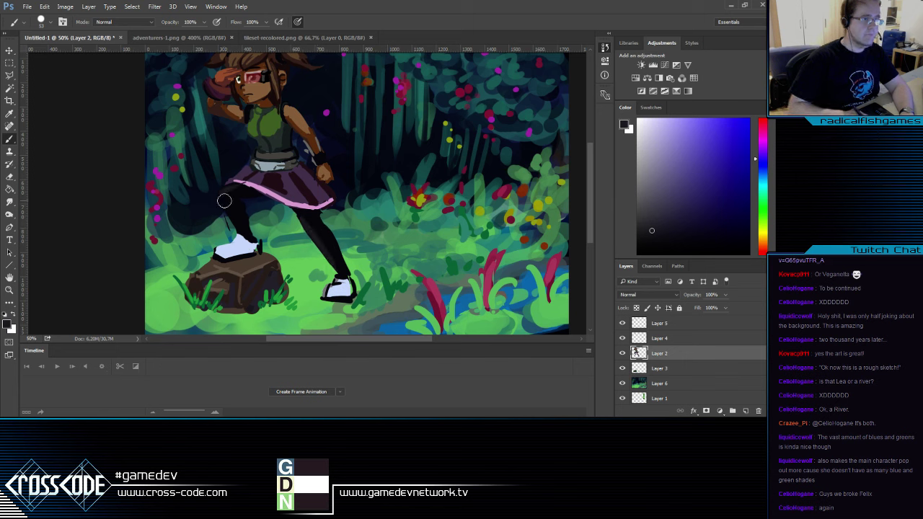
Touch up the skirt hem and front knee with sampled pink and black, and shade both white shoes with light blue #a1b5e0
alt+click(245, 185)
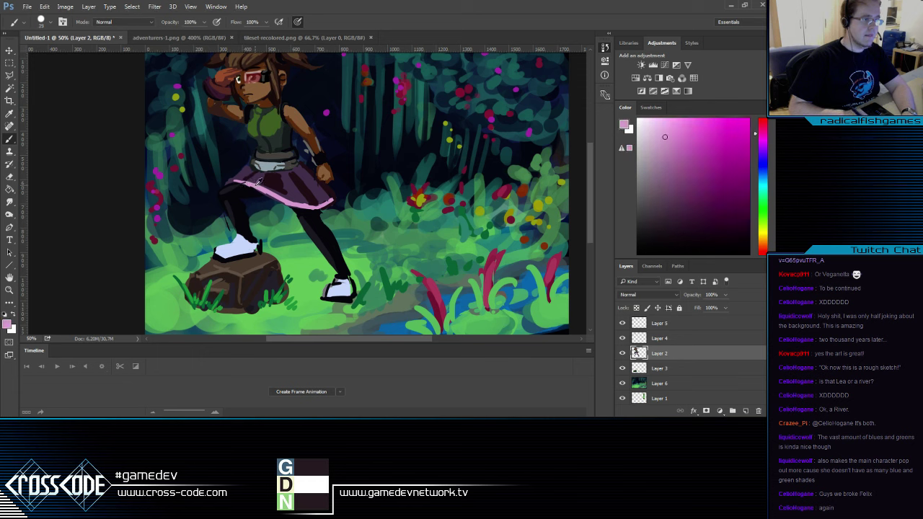
alt+click(235, 190)
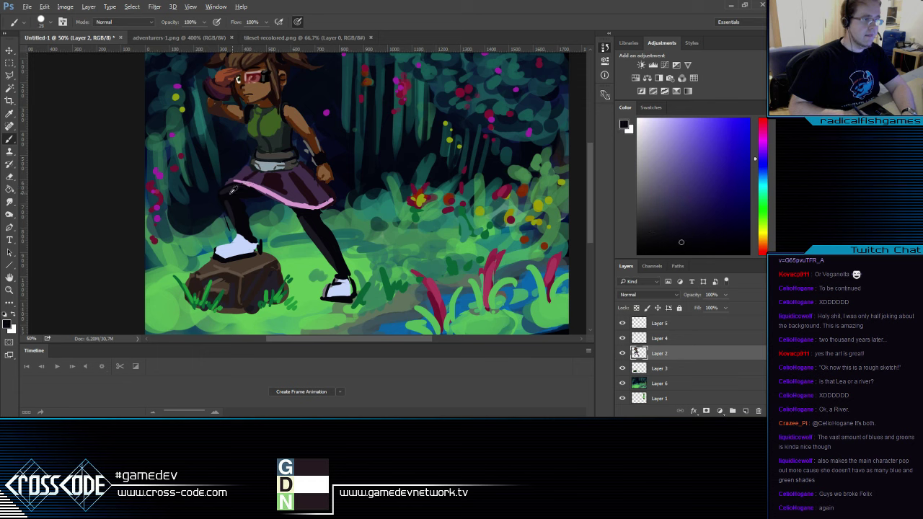
alt+click(240, 240)
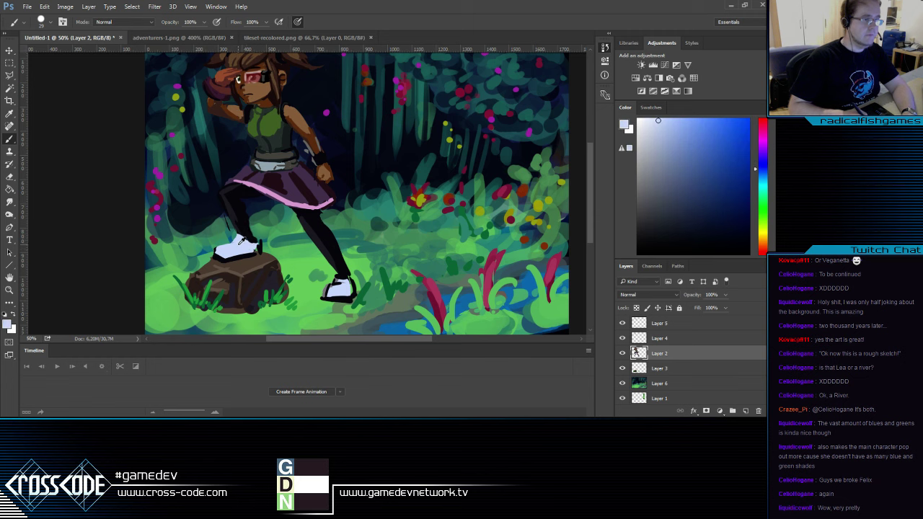
click(9, 323)
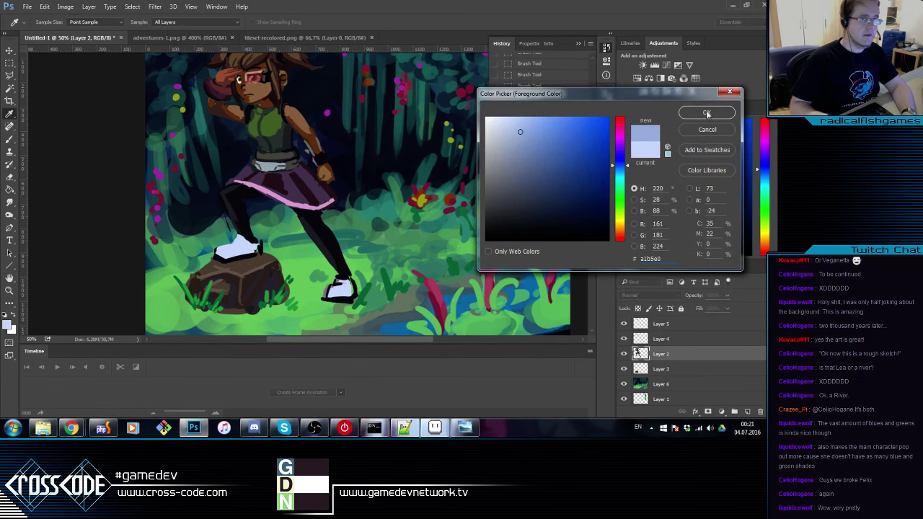
click(706, 113)
key(b)
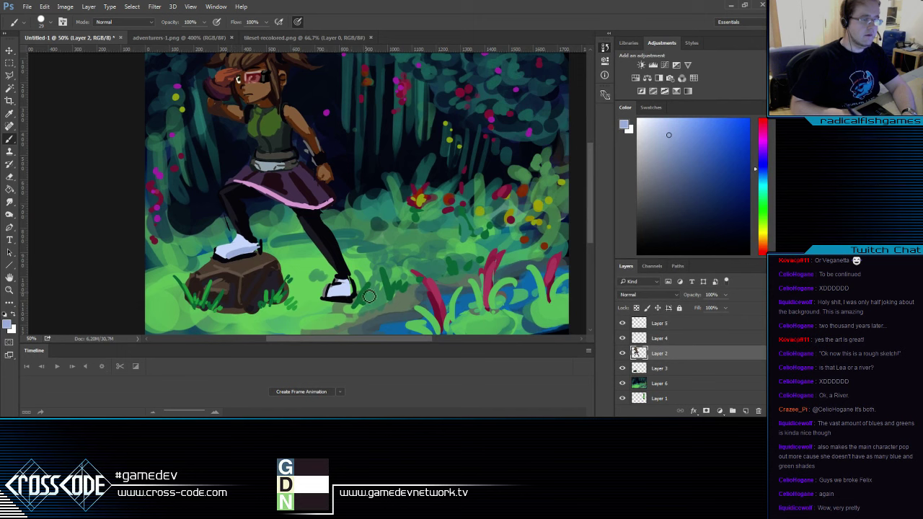
alt+click(338, 292)
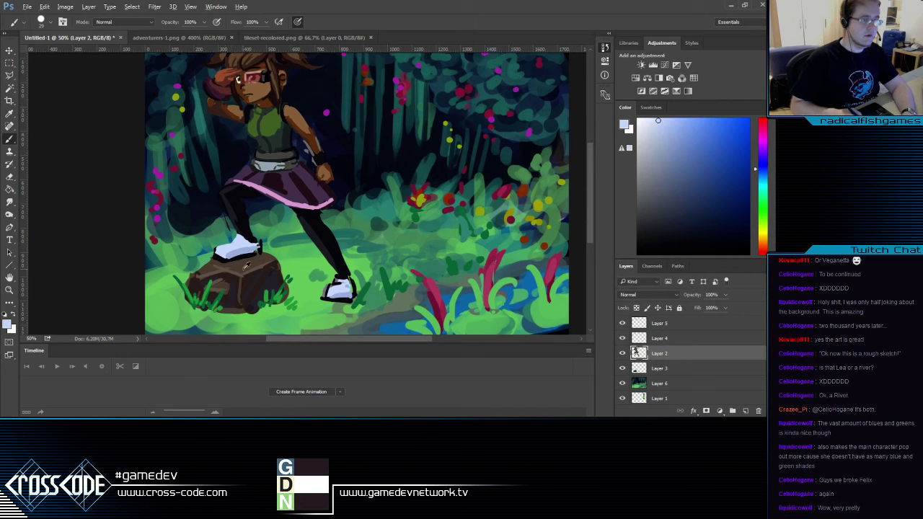
alt+click(242, 248)
Clean up the character's lowered forearm and wristband with the eraser and sampled dark blue, skin brown and black
drag(299, 281, 245, 299)
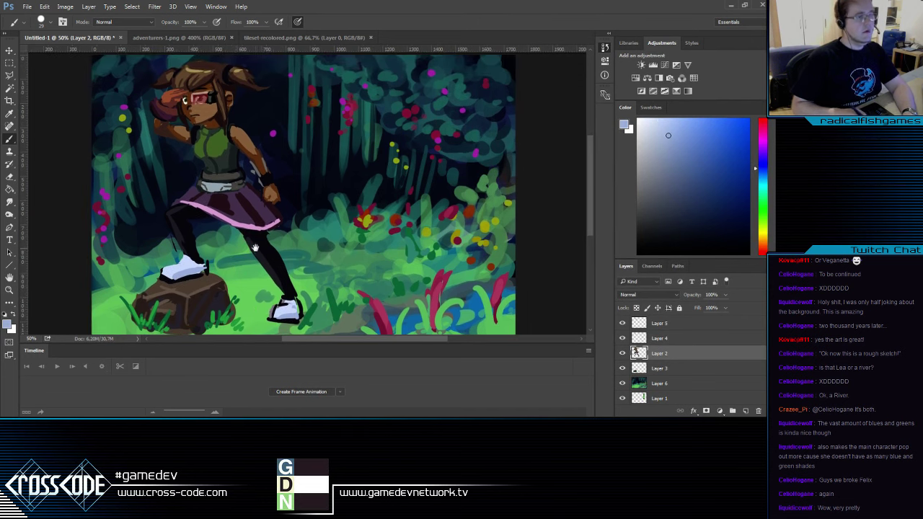
alt+click(251, 163)
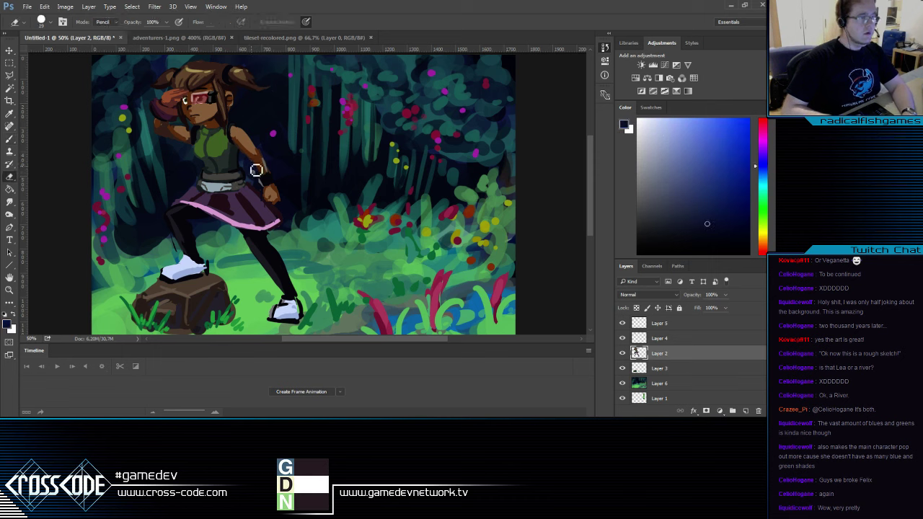
alt+click(265, 159)
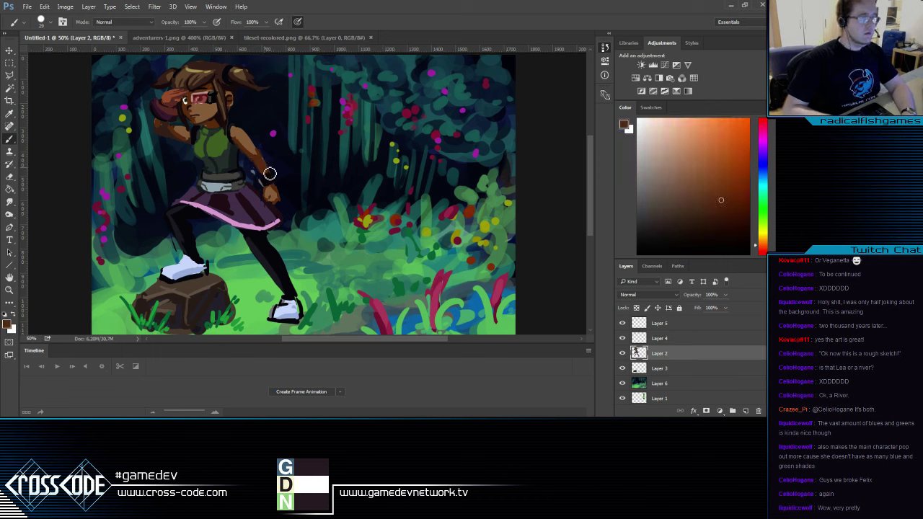
key(e)
key(b)
alt+click(266, 180)
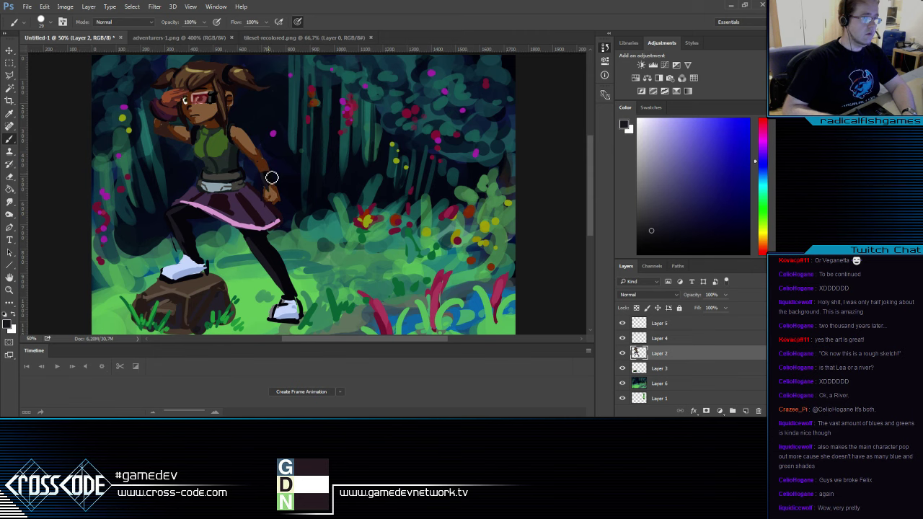
alt+click(272, 189)
Sample the river plants' green, lighten it to a yellowish green and paint highlighted blades on the river plants and flowering bush
mouse_move(290, 248)
mouse_down()
mouse_move(317, 250)
mouse_move(318, 280)
mouse_move(318, 246)
mouse_move(306, 247)
mouse_up()
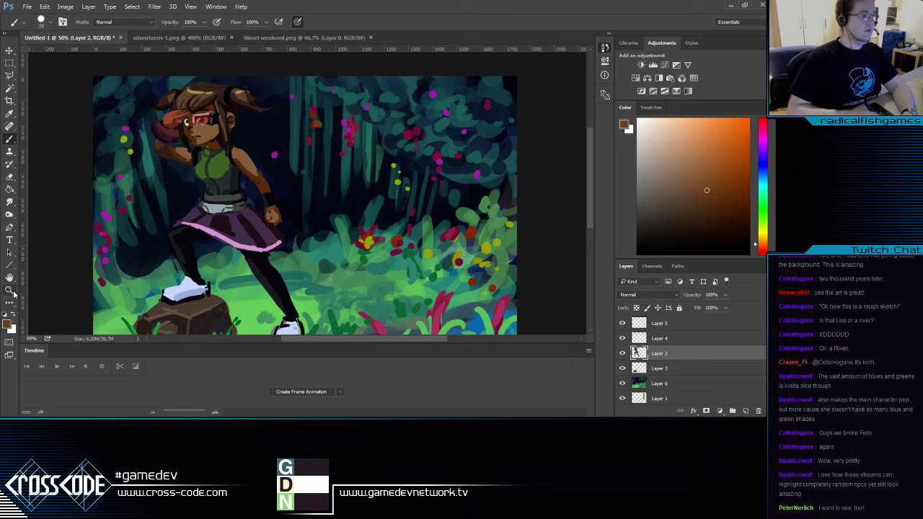
key(z)
alt+click(104, 261)
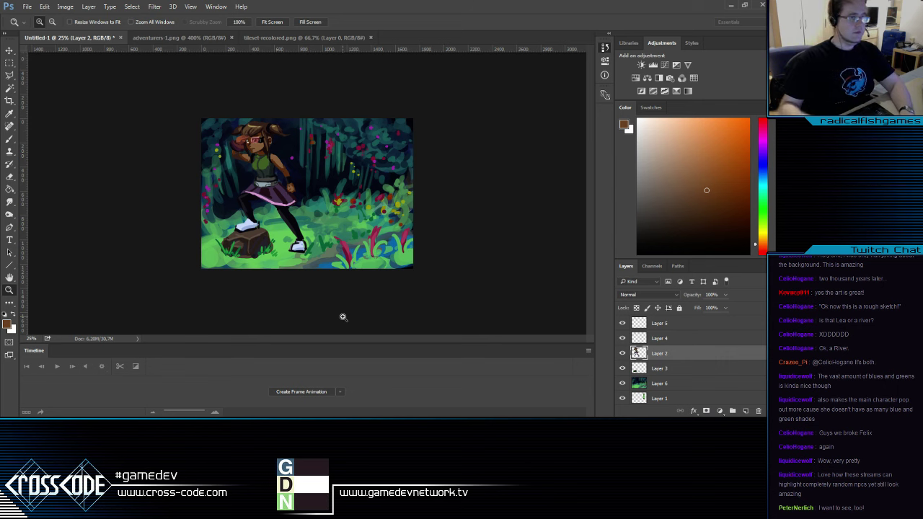
alt+click(402, 260)
double_click(334, 239)
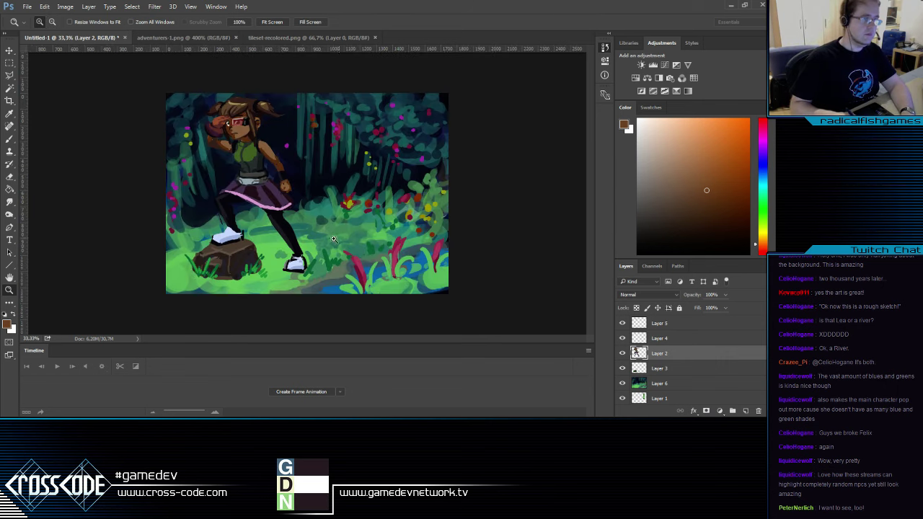
key(b)
alt+click(454, 285)
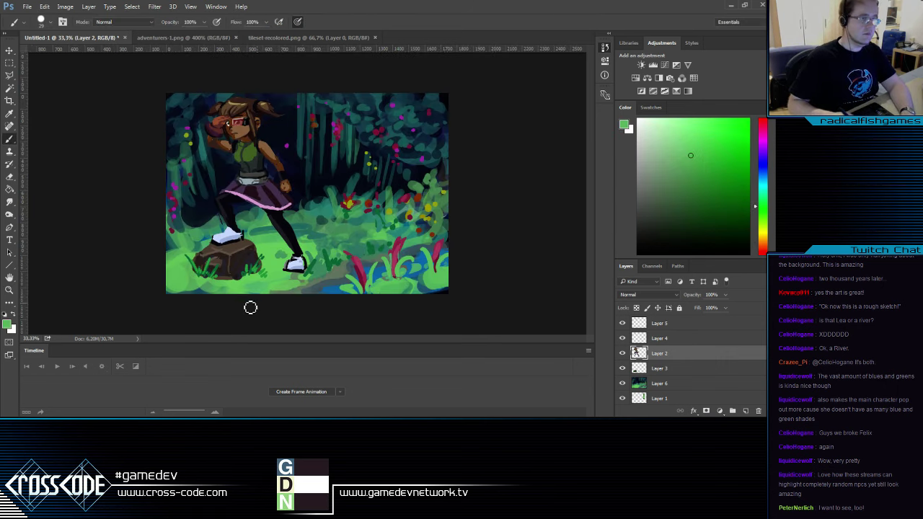
click(8, 324)
click(535, 137)
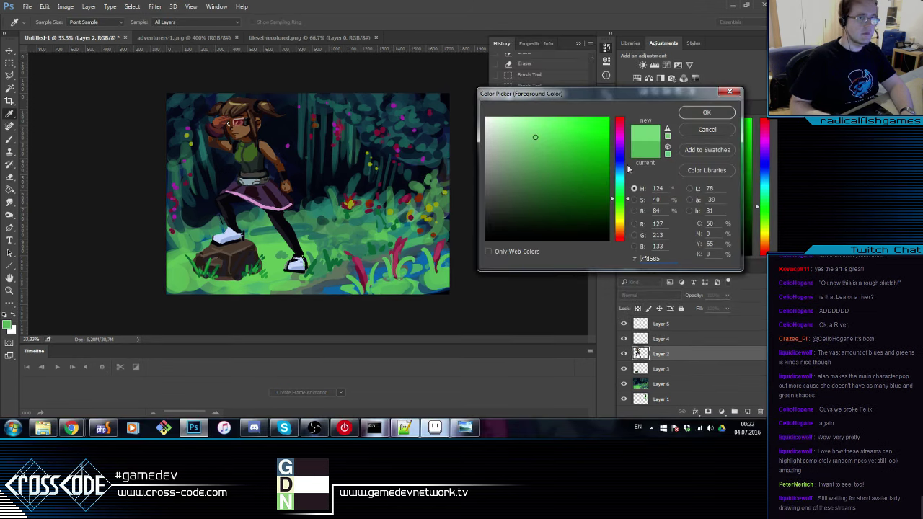
click(707, 112)
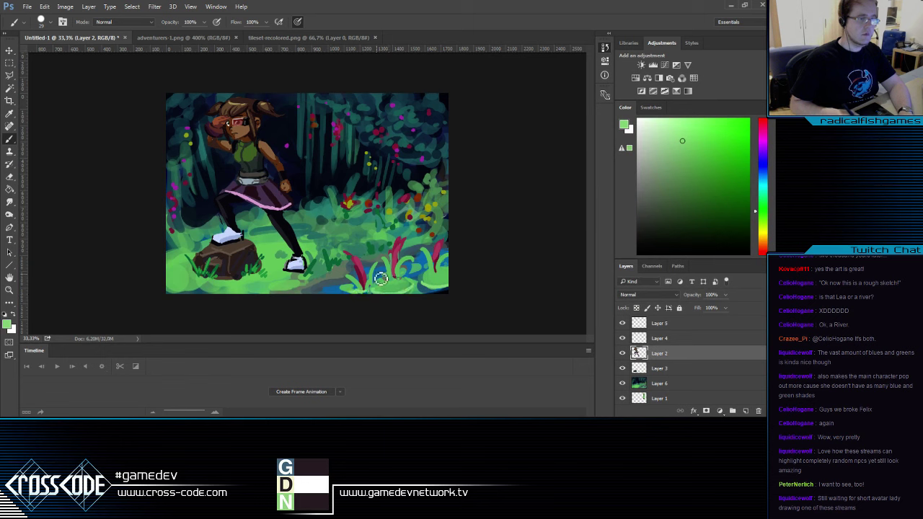
drag(388, 211, 386, 192)
drag(438, 211, 447, 204)
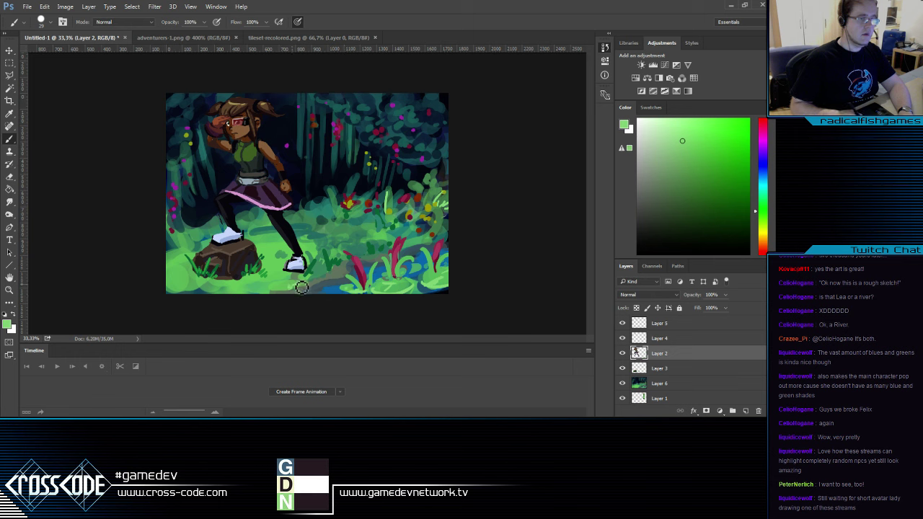
Paint light and sampled darker green grass blades across the meadow, along the riverbank and around the rock
drag(322, 235, 325, 243)
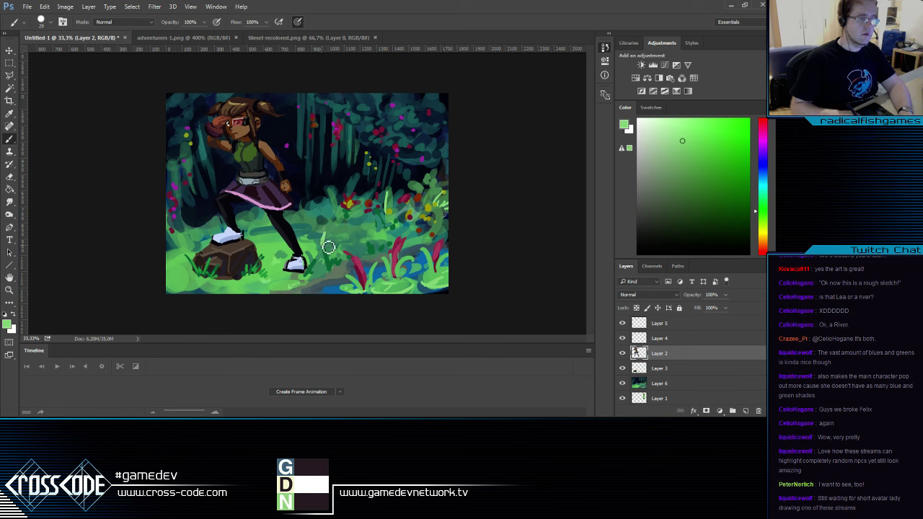
click(330, 241)
click(336, 241)
drag(238, 283, 243, 292)
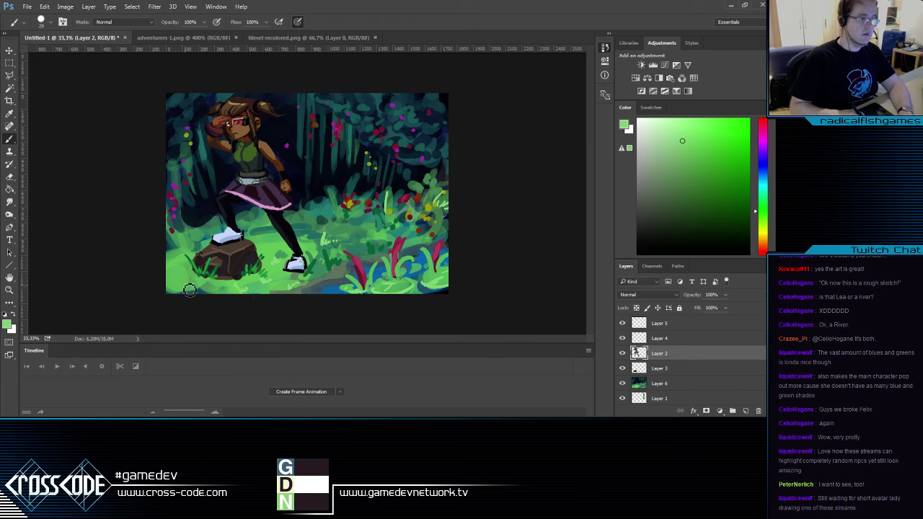
mouse_move(210, 261)
mouse_down()
mouse_move(213, 275)
mouse_move(258, 275)
mouse_up()
click(217, 274)
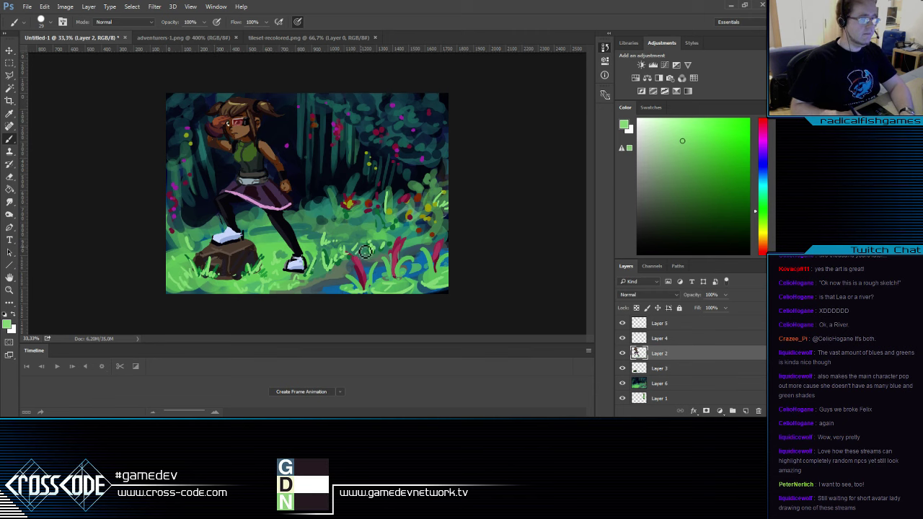
alt+click(330, 261)
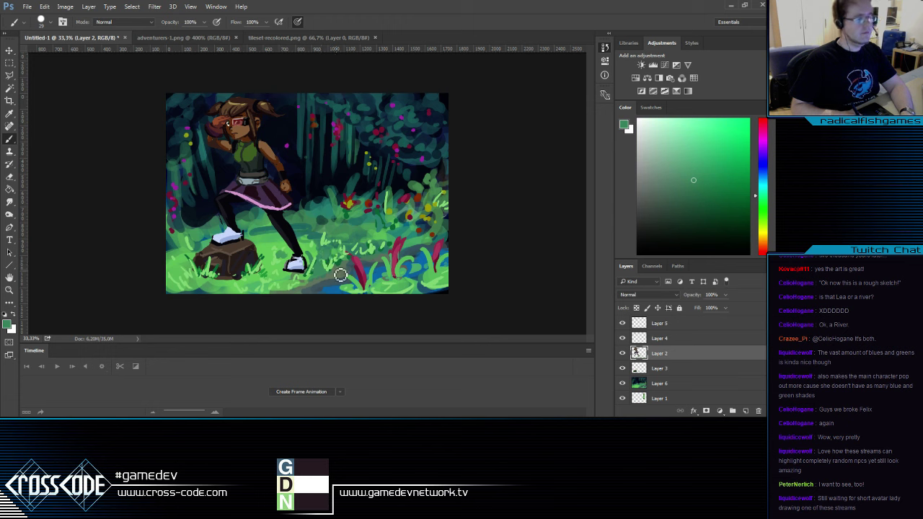
alt+click(335, 268)
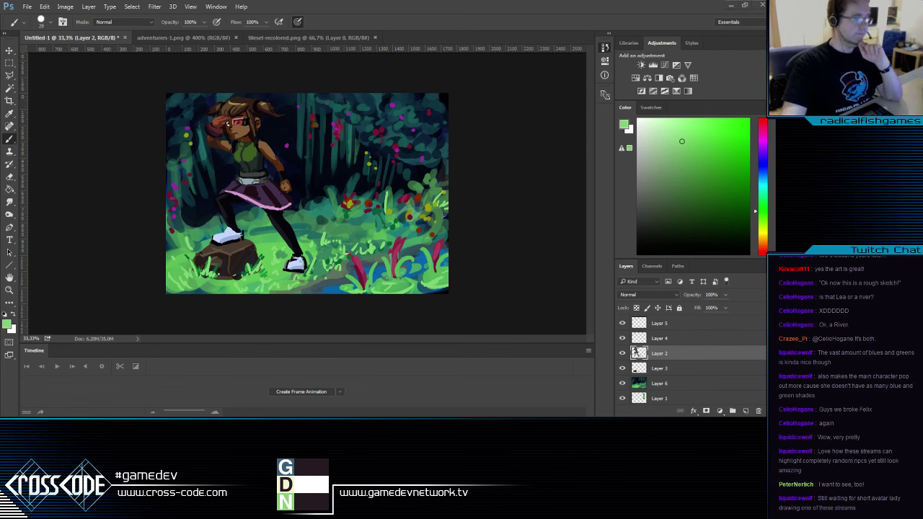
Switch to Chrome and open the Stream Drawing Ideas Google document in a new tab
click(75, 425)
click(523, 8)
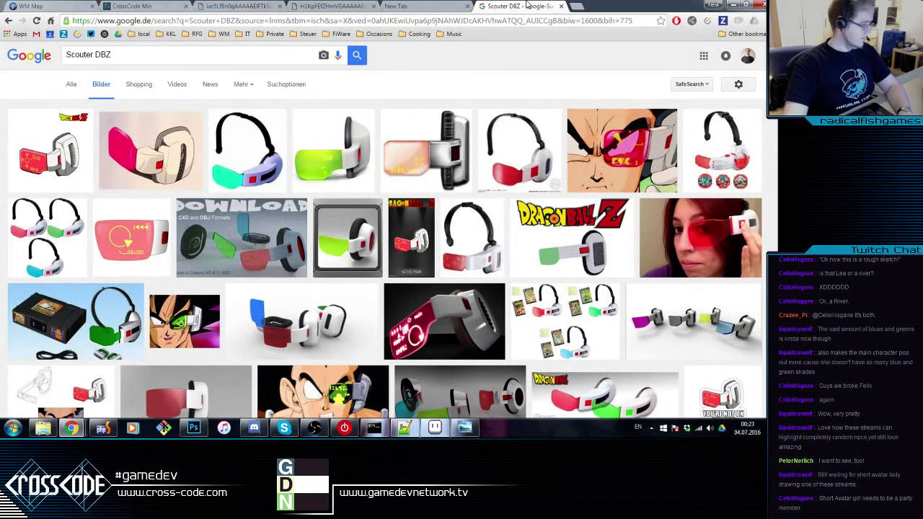
key(ctrl+t)
text(Ste)
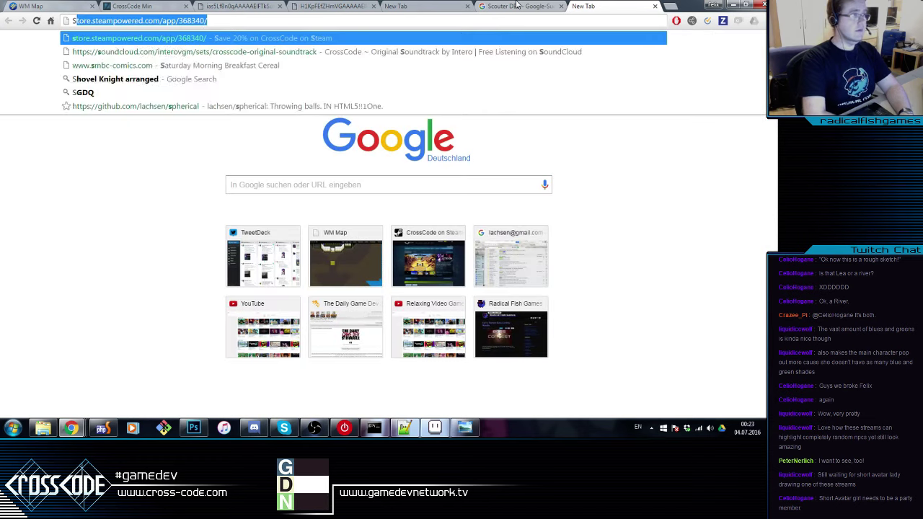
text(am)
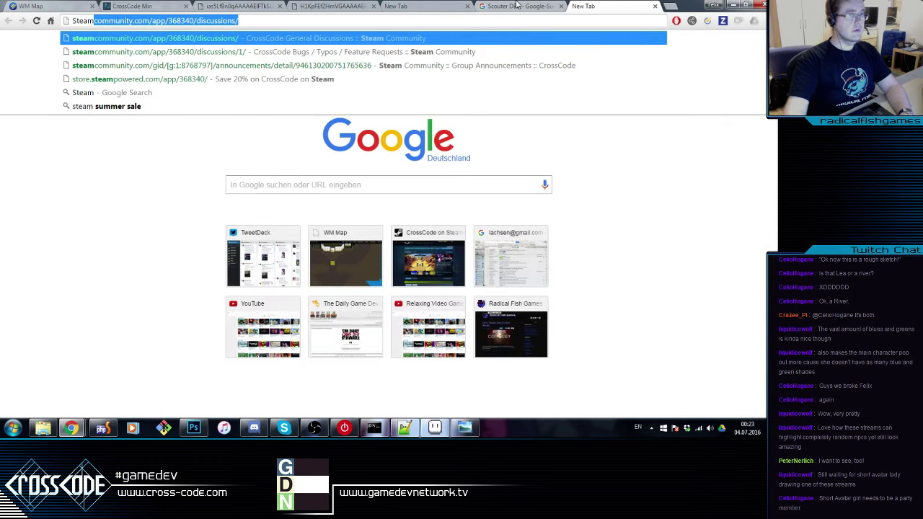
key(ctrl+a)
text(Drawomh)
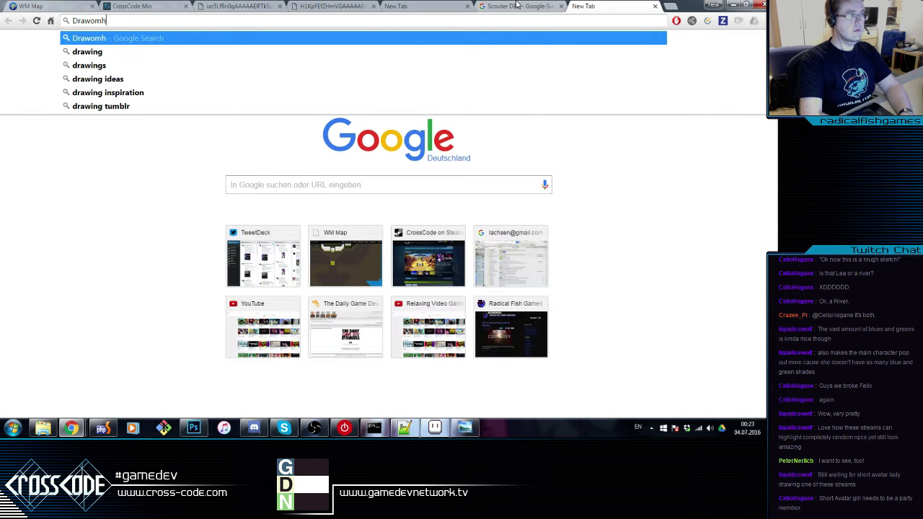
text(s)
key(BackSpace)
key(BackSpace)
key(BackSpace)
key(BackSpace)
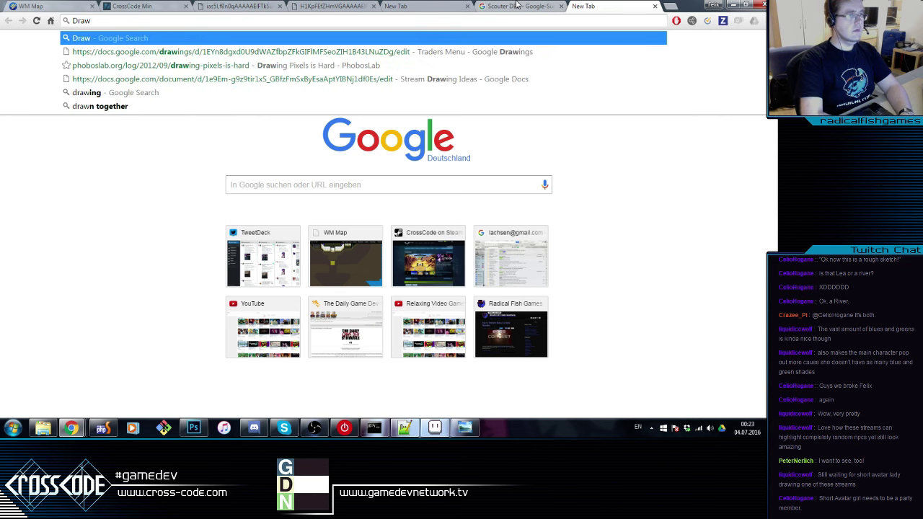
click(517, 79)
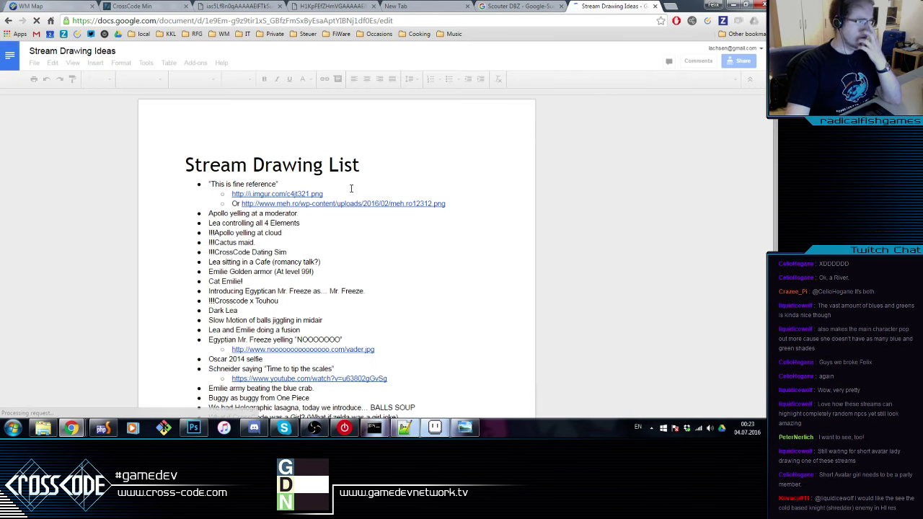
Add the bullet "Small Avatar Girl (complaining about being too small)" below "Lea controlling all 4 Elements" in the Stream Drawing List
click(338, 283)
scroll(338, 283, down, 1)
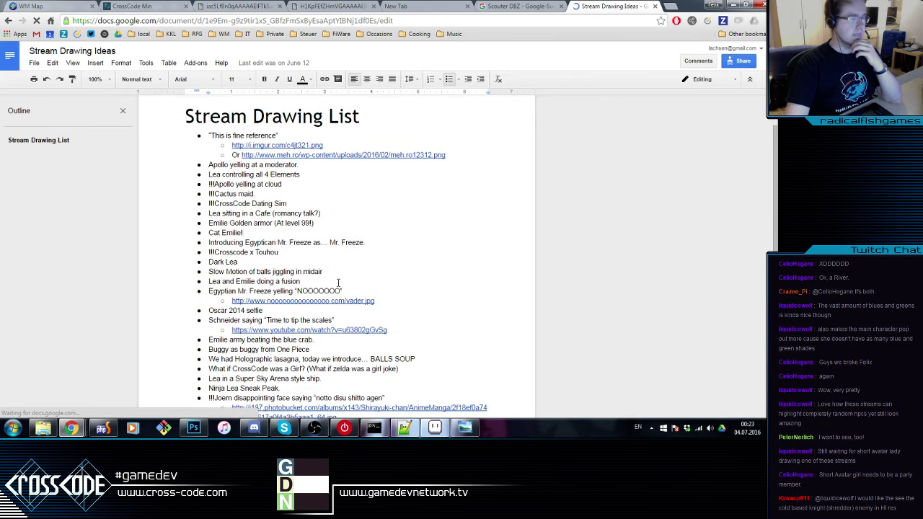
scroll(337, 283, down, 3)
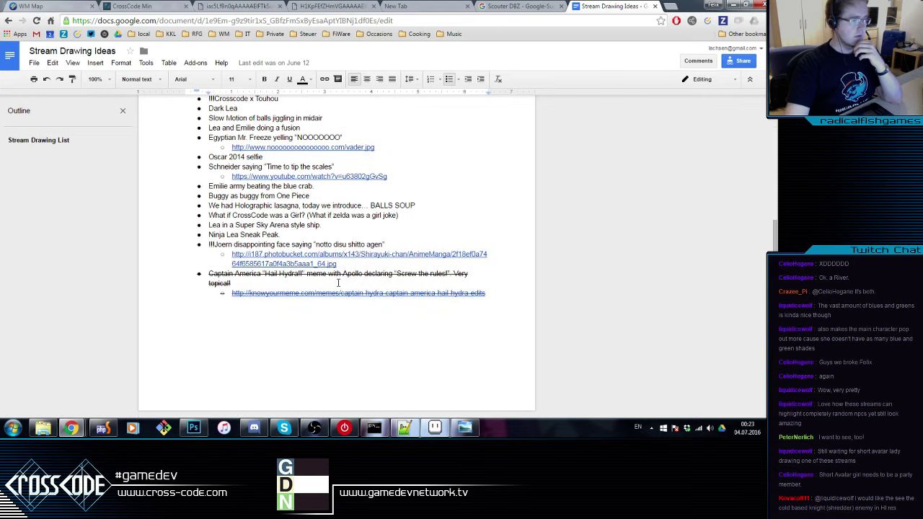
scroll(291, 240, up, 1)
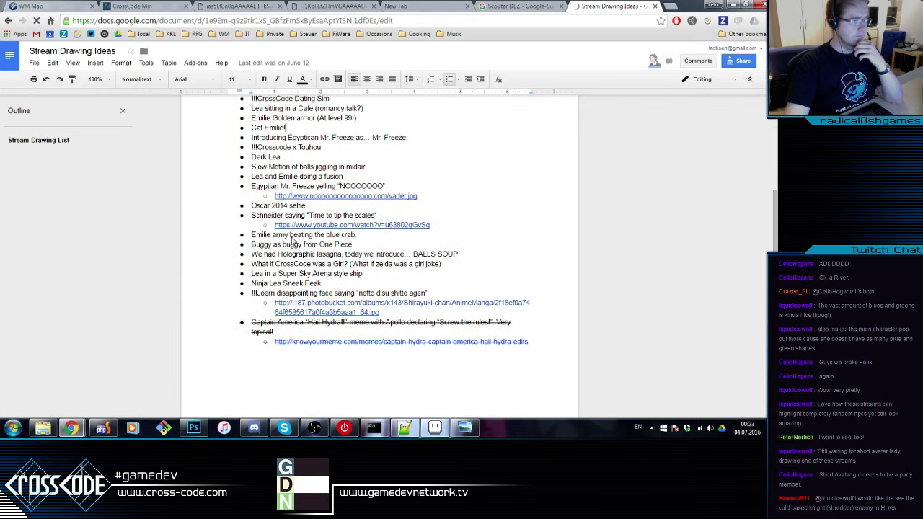
scroll(291, 238, up, 3)
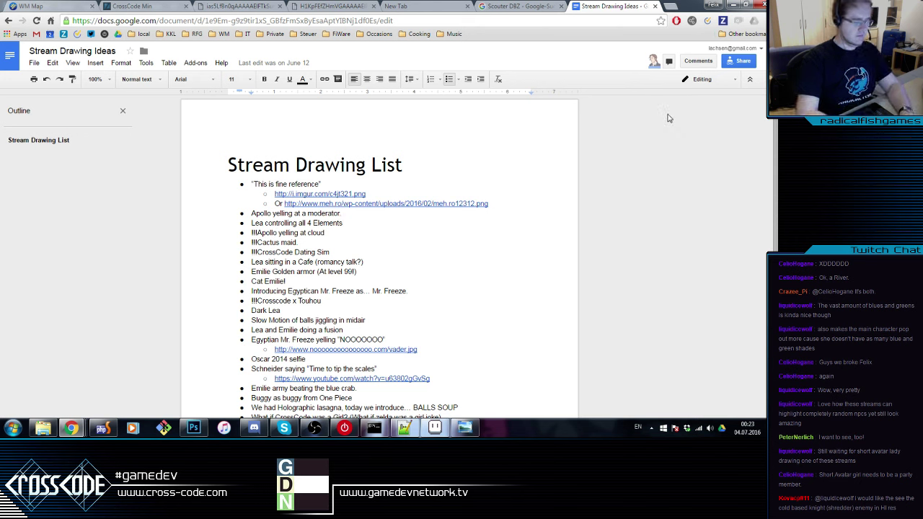
key(Return)
text(Small)
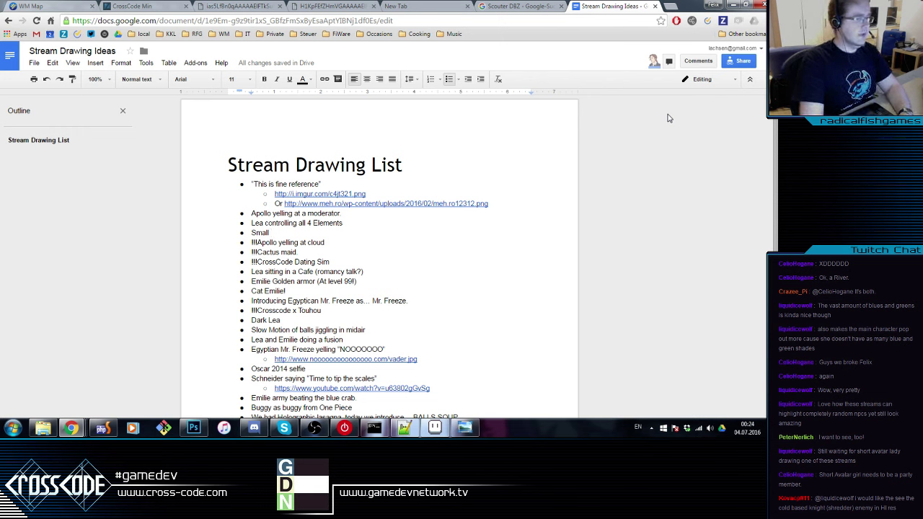
key(BackSpace)
key(BackSpace)
key(BackSpace)
key(BackSpace)
key(BackSpace)
key(BackSpace)
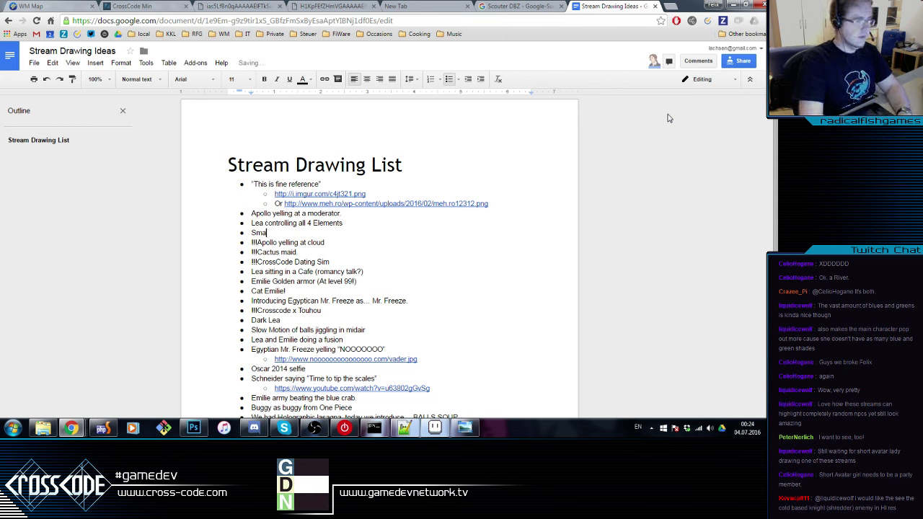
text(Sma)
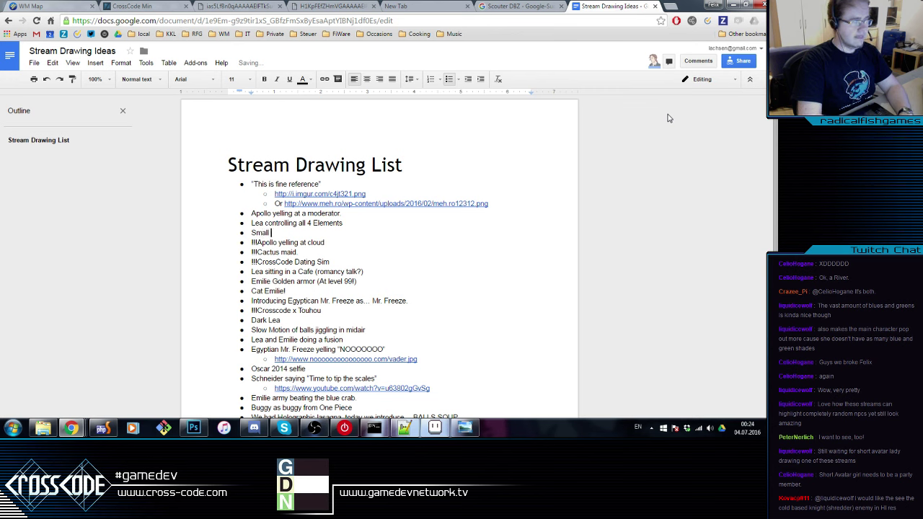
text(ll)
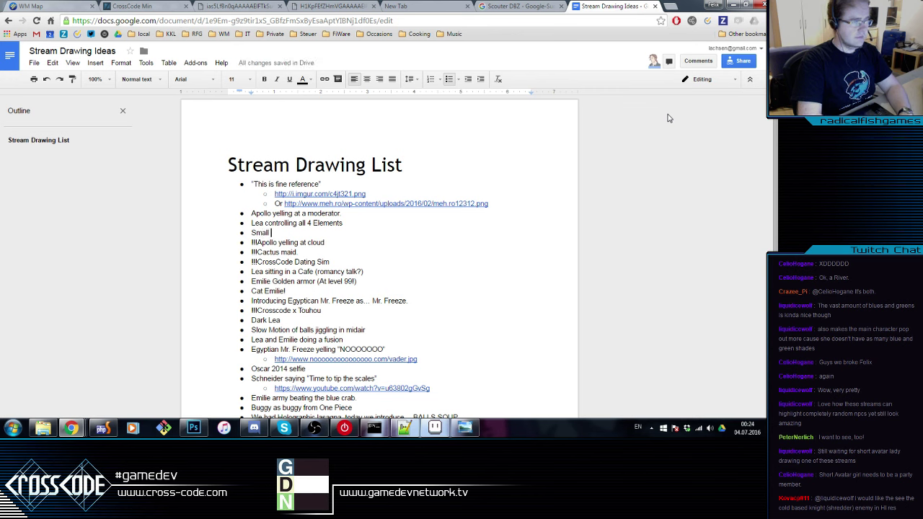
text( Avatra)
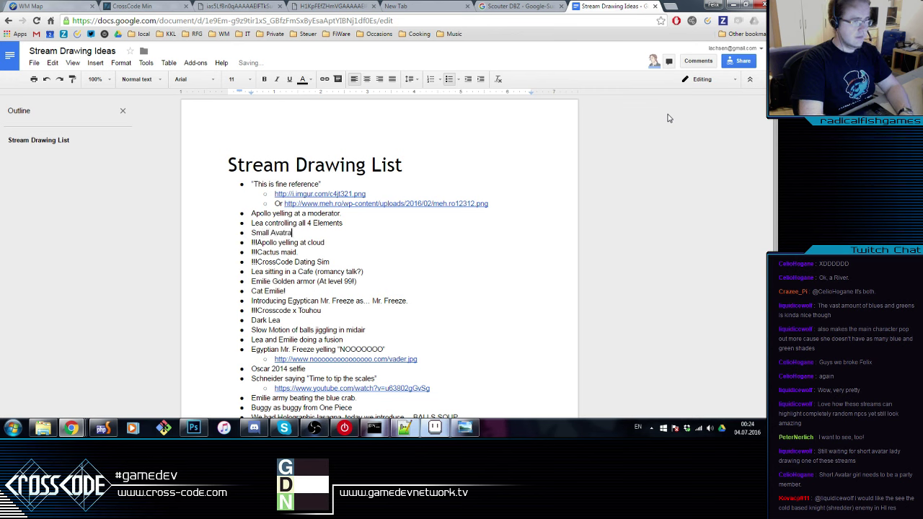
key(BackSpace)
key(BackSpace)
key(BackSpace)
text(tar Girl ()
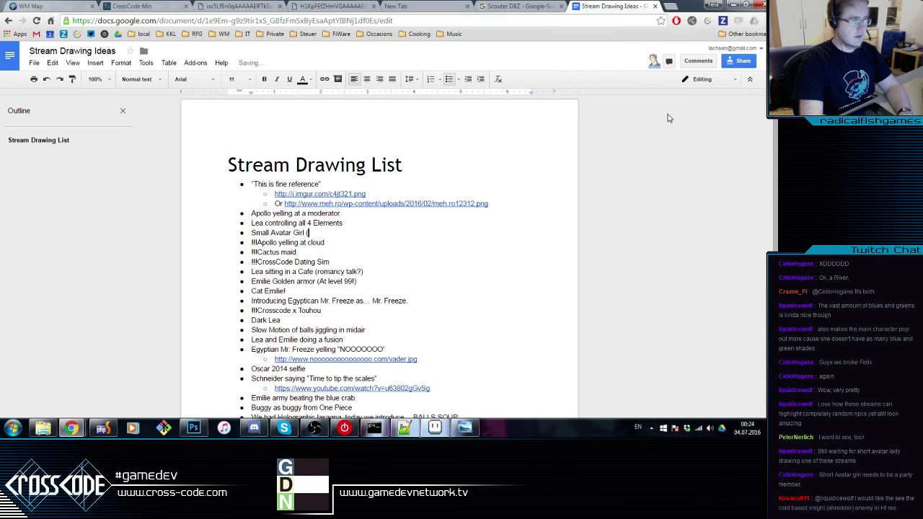
text(complain)
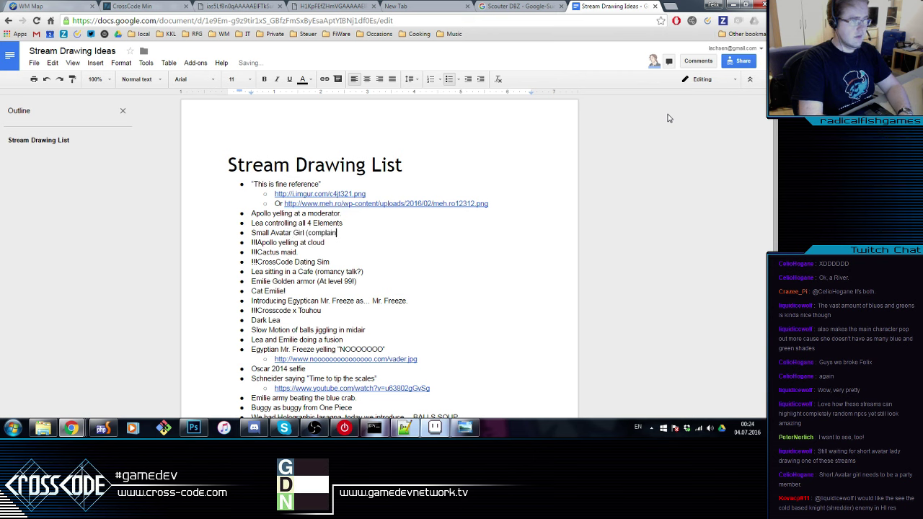
text(g)
key(BackSpace)
text(ing about bein)
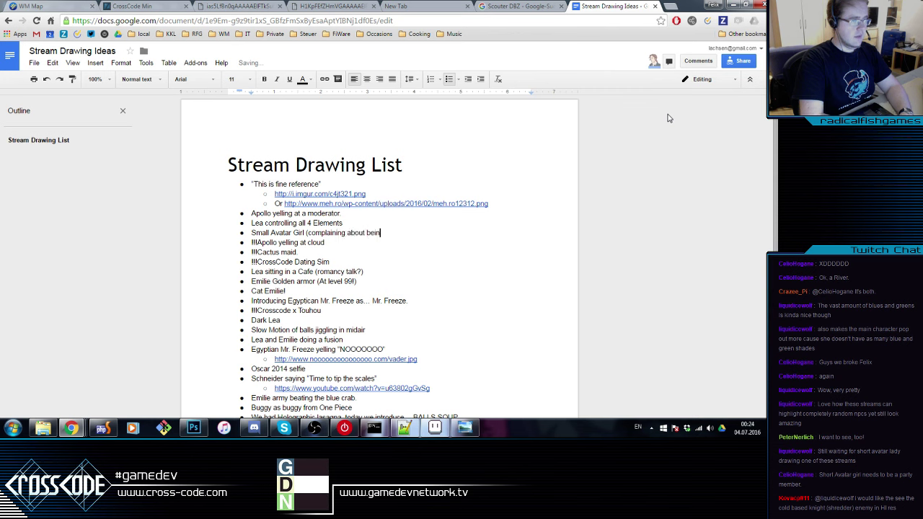
text(g too small))
click(700, 128)
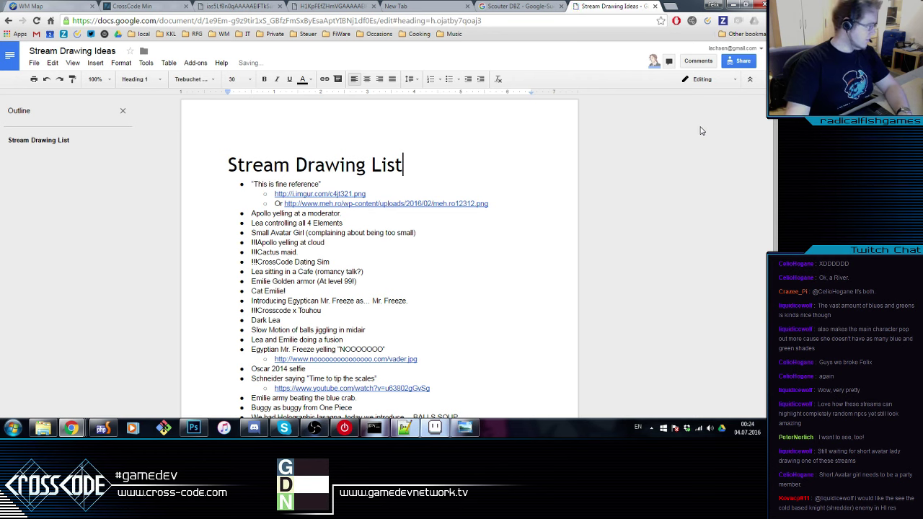
Close the Stream Drawing Ideas document and switch back to the painting in Photoshop
click(655, 6)
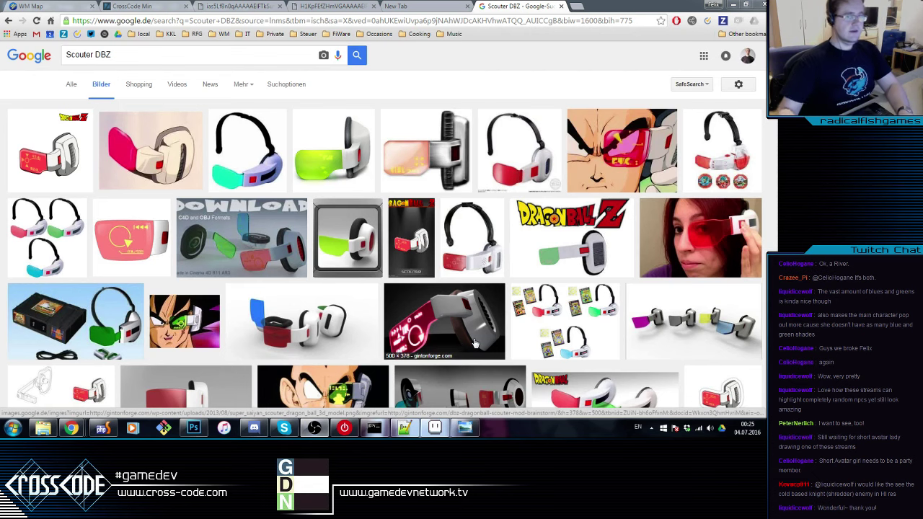
key(alt+Tab)
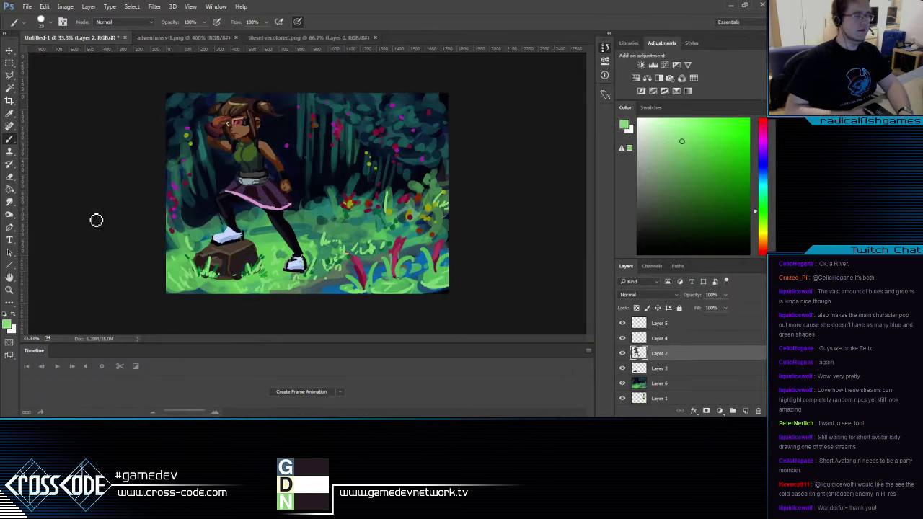
Examine the character up close and the whole painting at a smaller zoom level
click(9, 290)
click(265, 213)
alt+click(265, 213)
alt+click(265, 214)
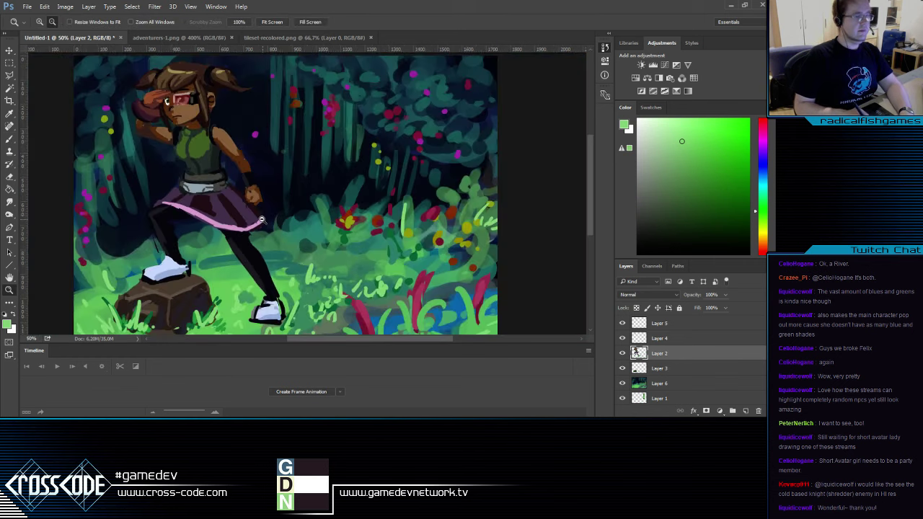
alt+click(274, 207)
alt+click(274, 207)
alt+click(274, 206)
click(306, 185)
click(306, 184)
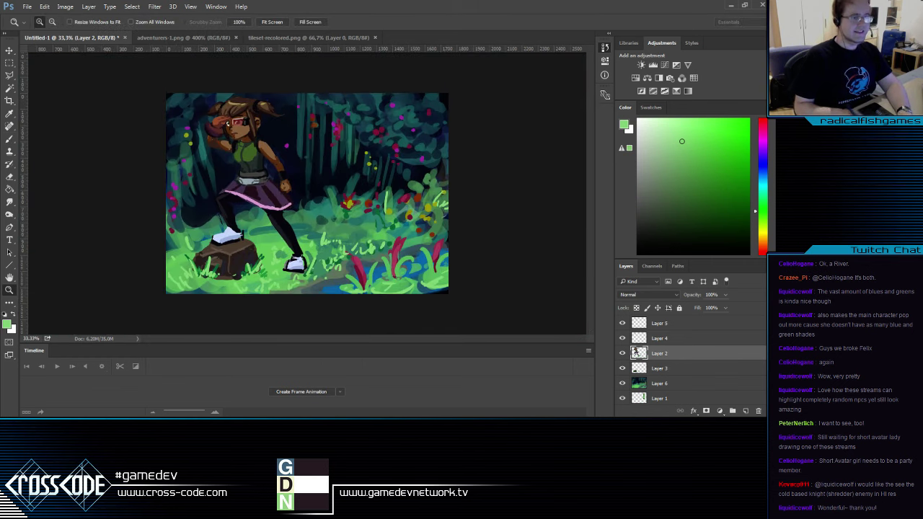
Start saving the painting and browse to the StreamDrawing folder under Dropbox, RFGMarketing, Art
key(ctrl+s)
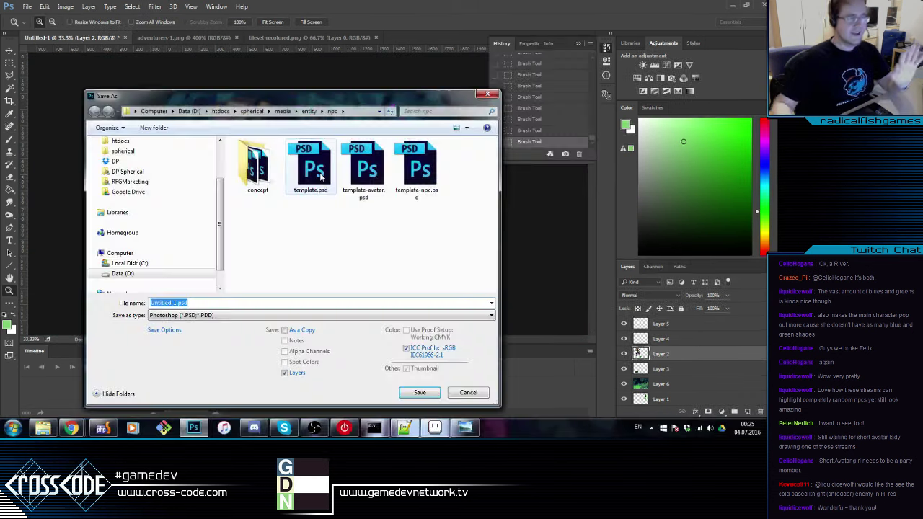
click(282, 111)
click(141, 174)
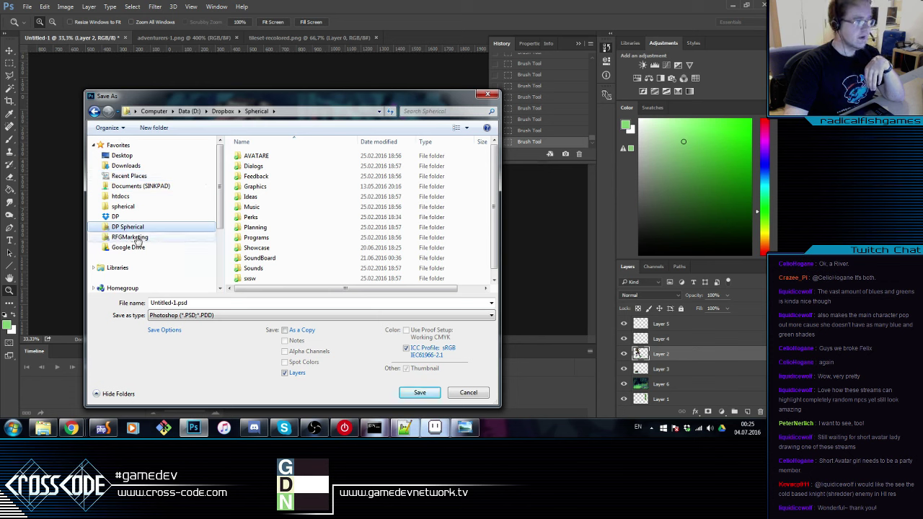
click(325, 220)
scroll(322, 224, down, 1)
click(256, 228)
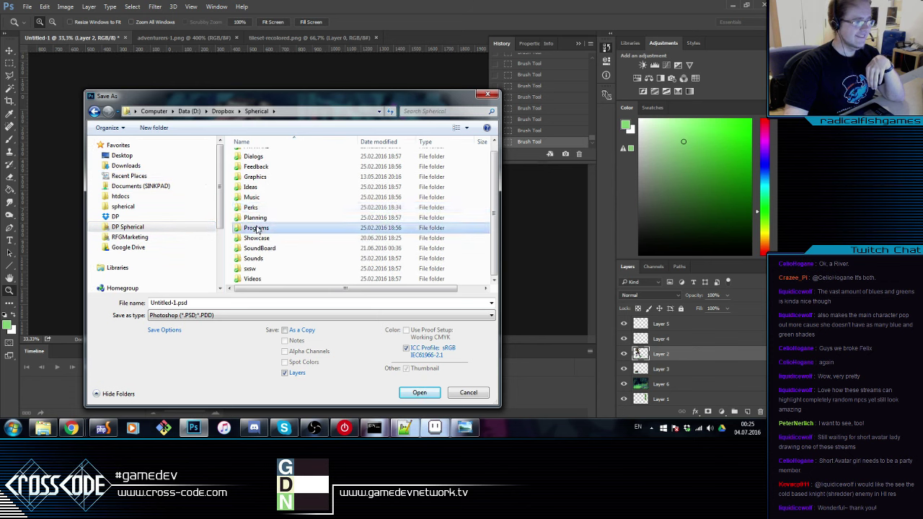
click(167, 237)
double_click(251, 156)
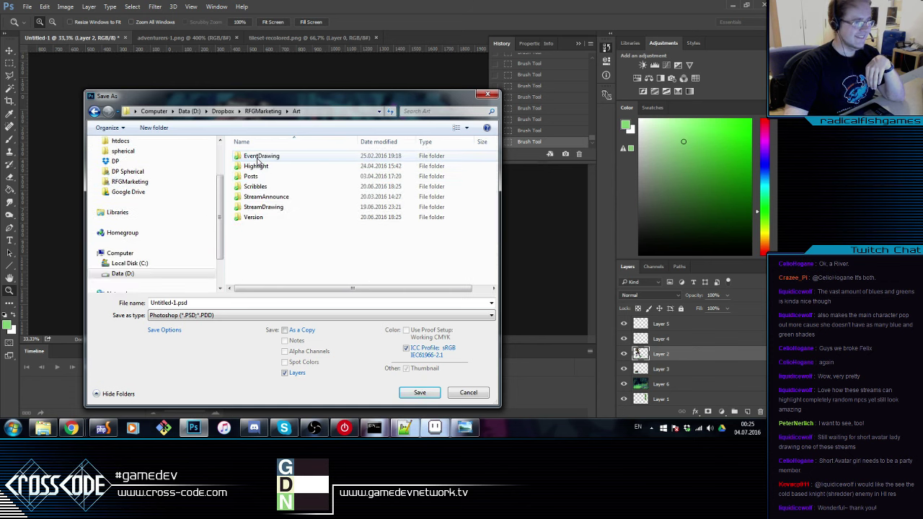
double_click(288, 208)
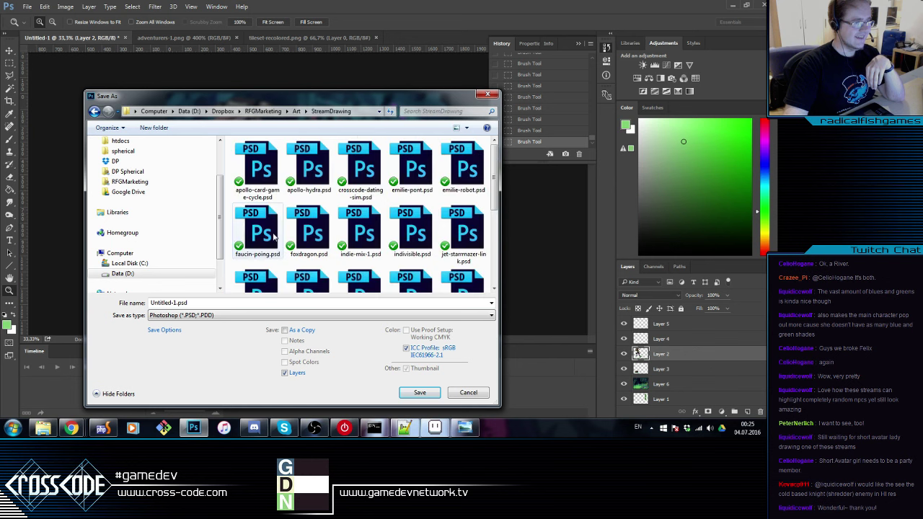
Save the painting as jungle-npc.psd with Maximize Compatibility enabled
click(184, 303)
drag(177, 304, 44, 285)
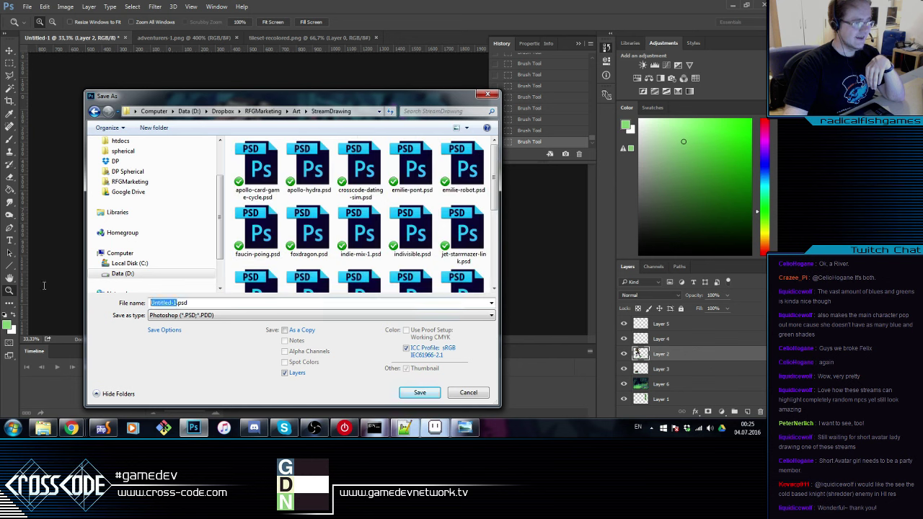
text(jungle-npc)
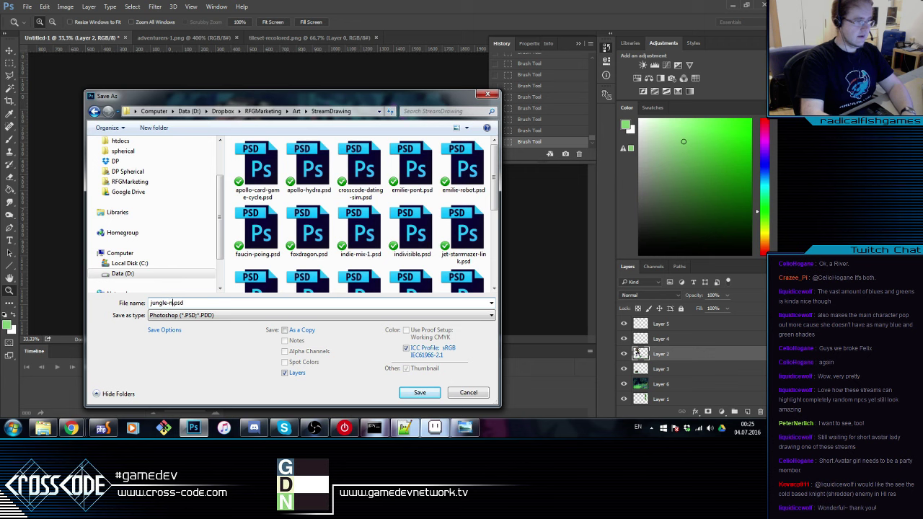
key(Return)
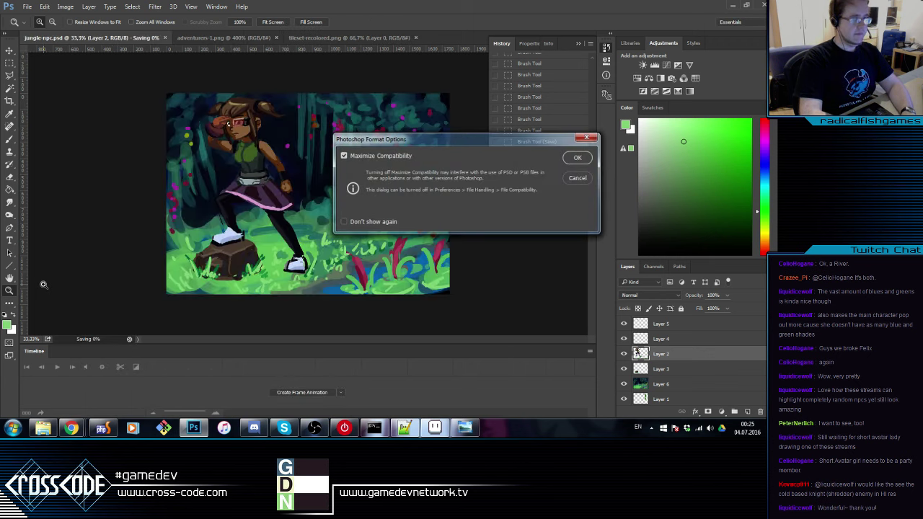
key(Return)
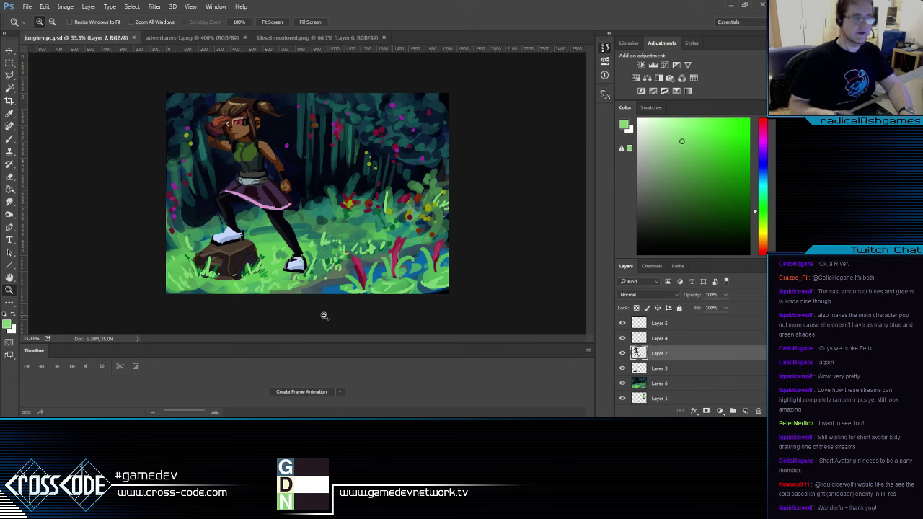
Select Layer 6, pick a muted violet-blue brush color, try it on the river water and undo the stroke
click(651, 381)
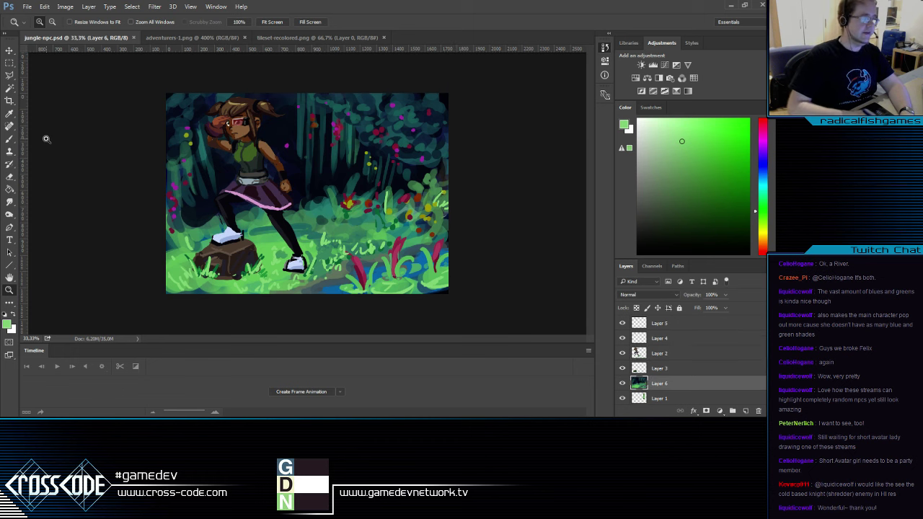
key(b)
click(7, 323)
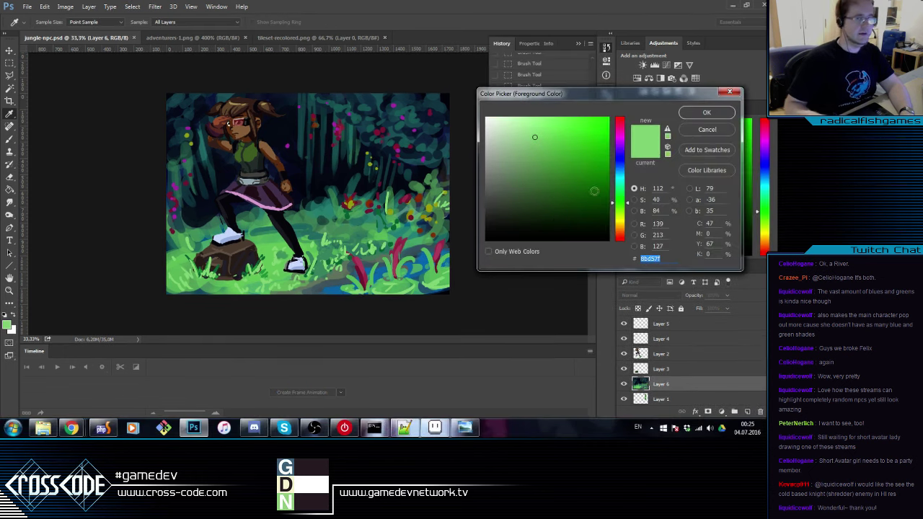
click(619, 173)
drag(619, 173, 619, 163)
mouse_move(575, 191)
mouse_down()
mouse_move(538, 190)
mouse_move(539, 169)
mouse_up()
drag(620, 166, 619, 160)
mouse_move(566, 183)
mouse_down()
mouse_move(590, 170)
mouse_move(566, 170)
mouse_move(557, 157)
mouse_up()
click(706, 113)
key(b)
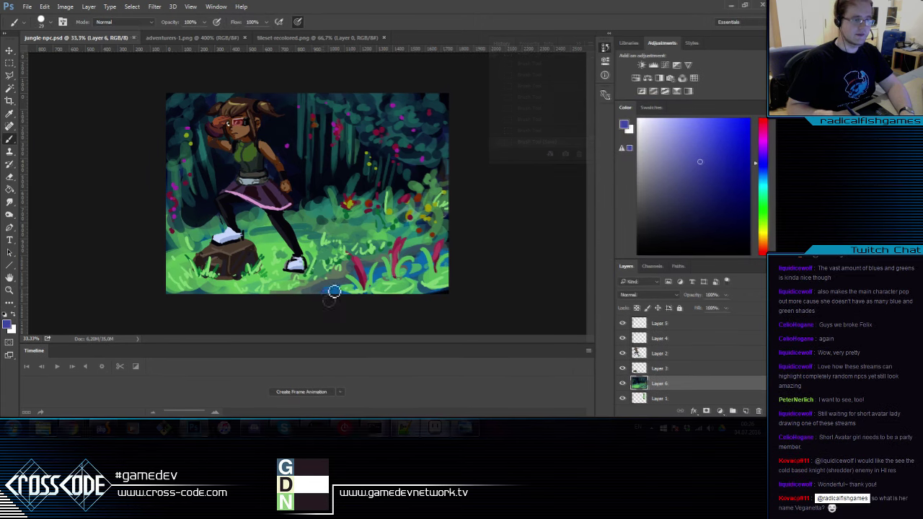
key(ctrl+z)
Lighten the brush color to pale blue aaafe2 and paint ripple highlights and sparkles on the river water
click(6, 324)
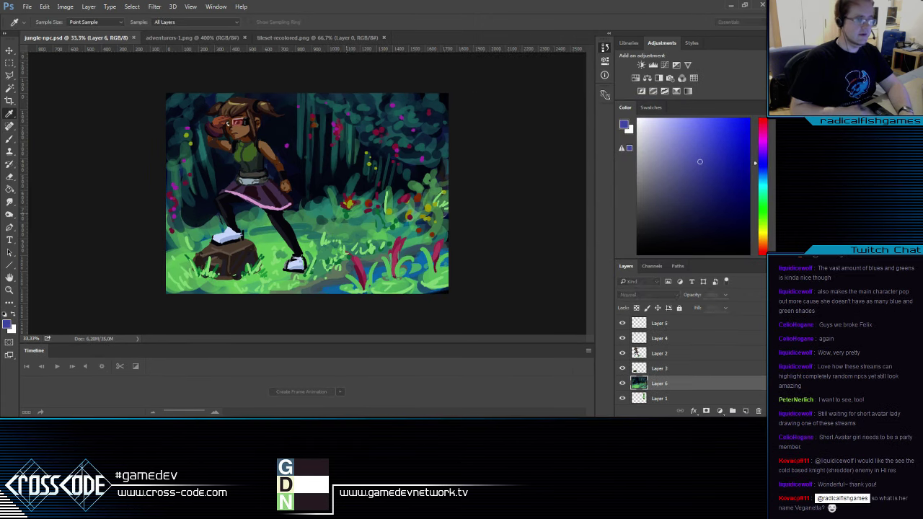
drag(551, 156, 530, 137)
click(707, 112)
key(b)
click(623, 383)
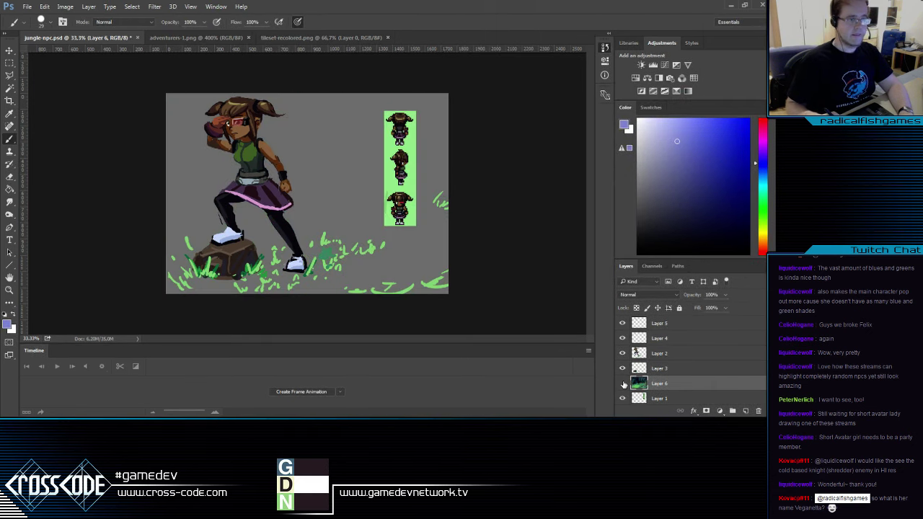
click(623, 383)
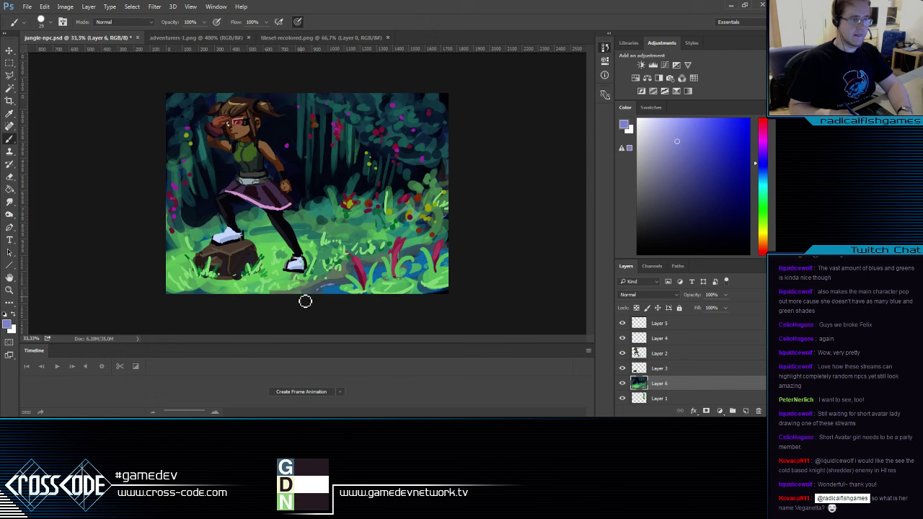
click(9, 326)
click(516, 130)
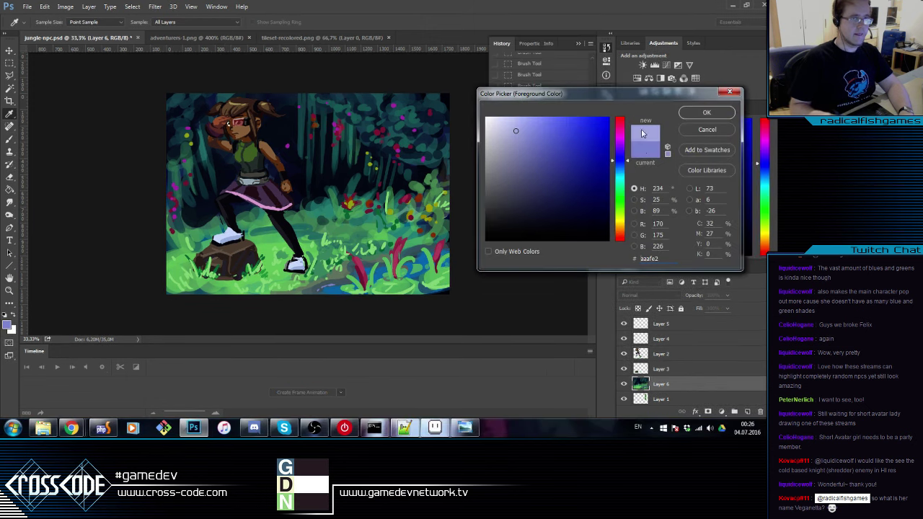
click(706, 112)
drag(318, 293, 451, 252)
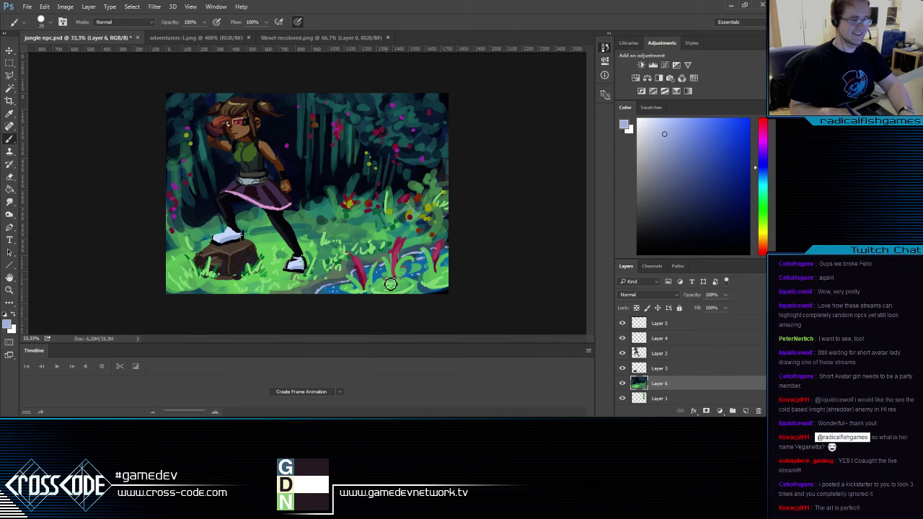
Sample the magenta of the river plant as foreground color and view the whole painting at reduced zoom levels down to 16.67%
alt+click(439, 258)
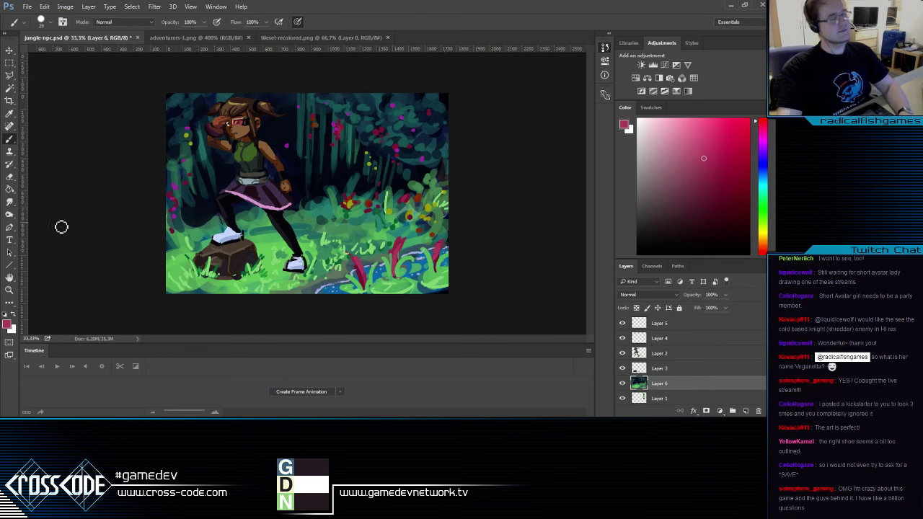
click(9, 290)
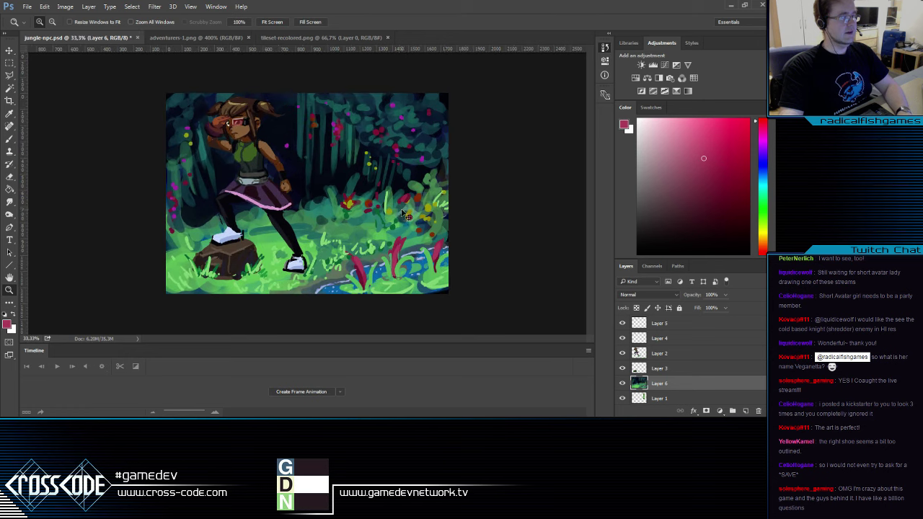
alt+click(274, 209)
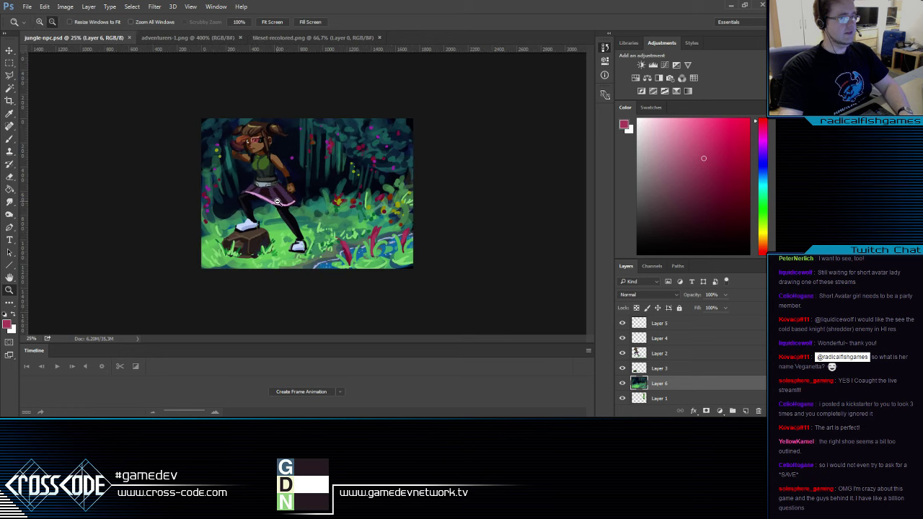
alt+click(277, 202)
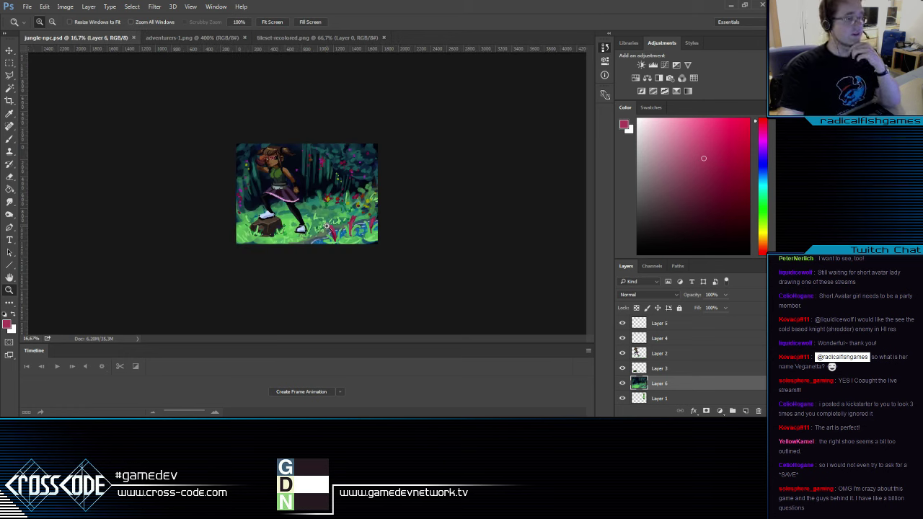
click(282, 159)
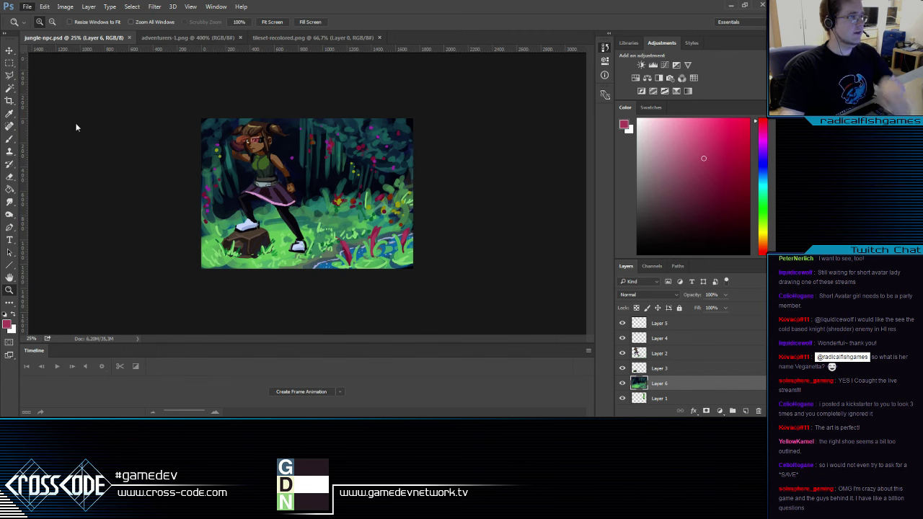
Save a JPEG copy of the painting as jungle-npc.jpg in the StreamDrawing folder
key(ctrl+shift+s)
click(226, 316)
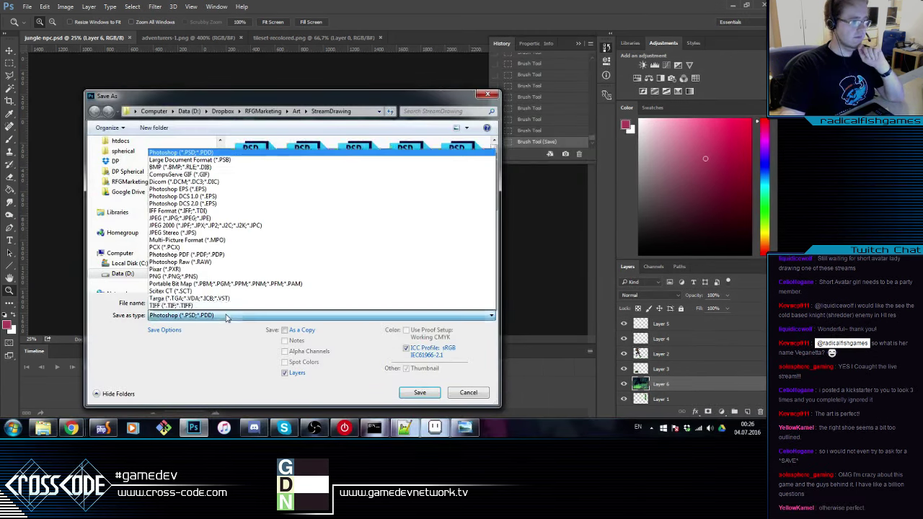
click(184, 218)
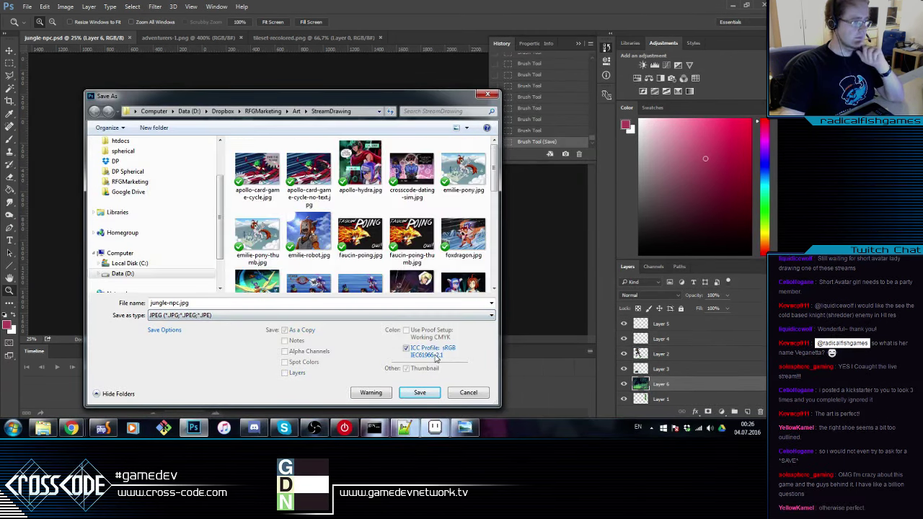
click(409, 393)
click(525, 143)
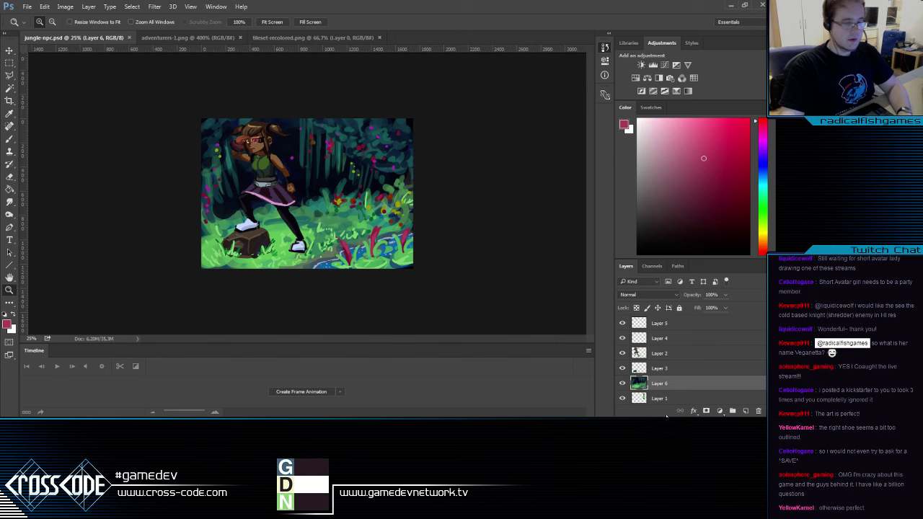
Copy the Dropbox share link for jungle-npc.jpg and switch to Chrome to post it in the stream chat
click(722, 428)
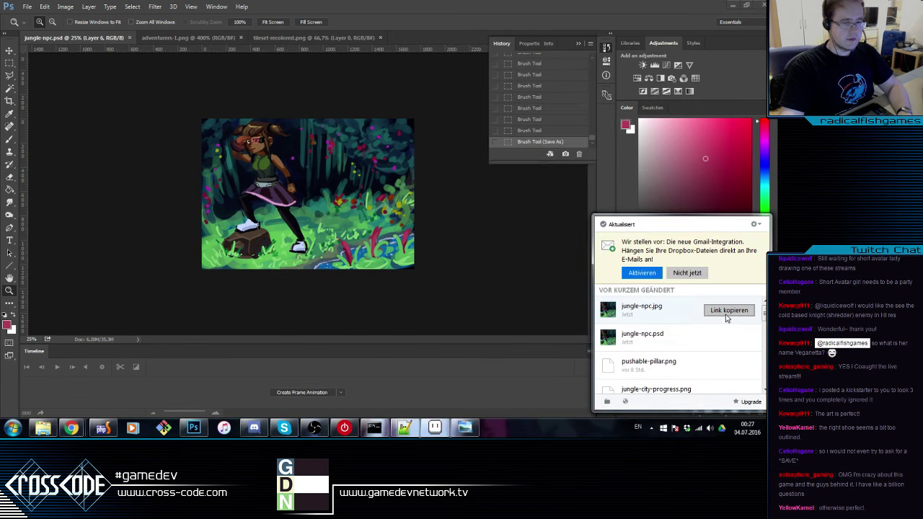
click(727, 310)
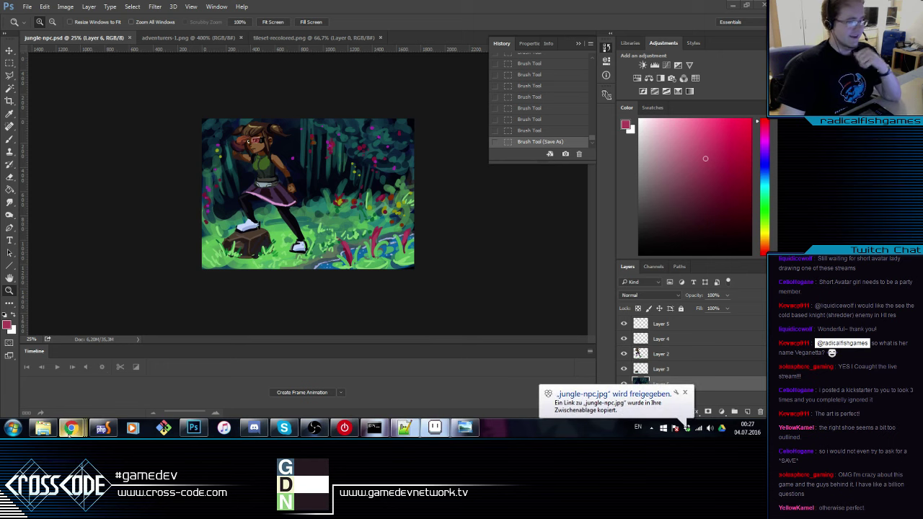
mouse_move(71, 429)
click(76, 369)
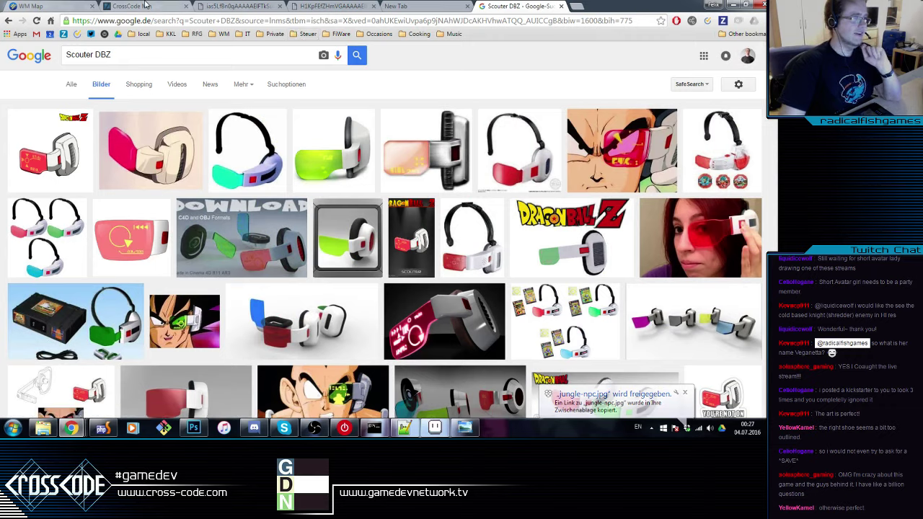
click(102, 13)
click(61, 7)
click(141, 7)
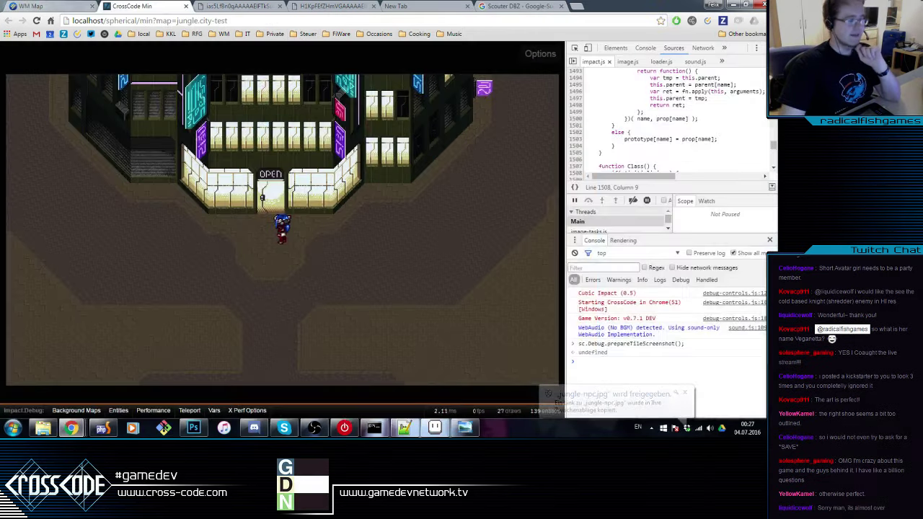
mouse_move(71, 429)
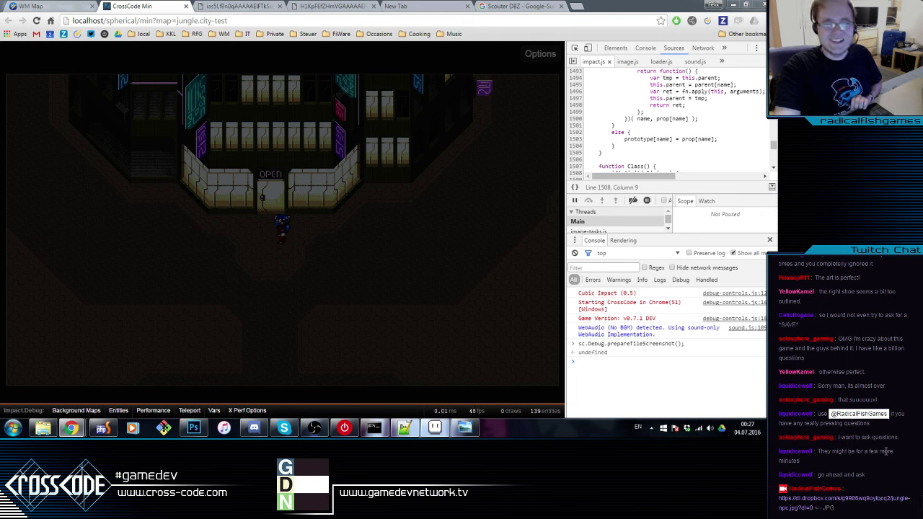
Look back through the recent Twitch chat messages and switch back to Photoshop
scroll(885, 451, up, 5)
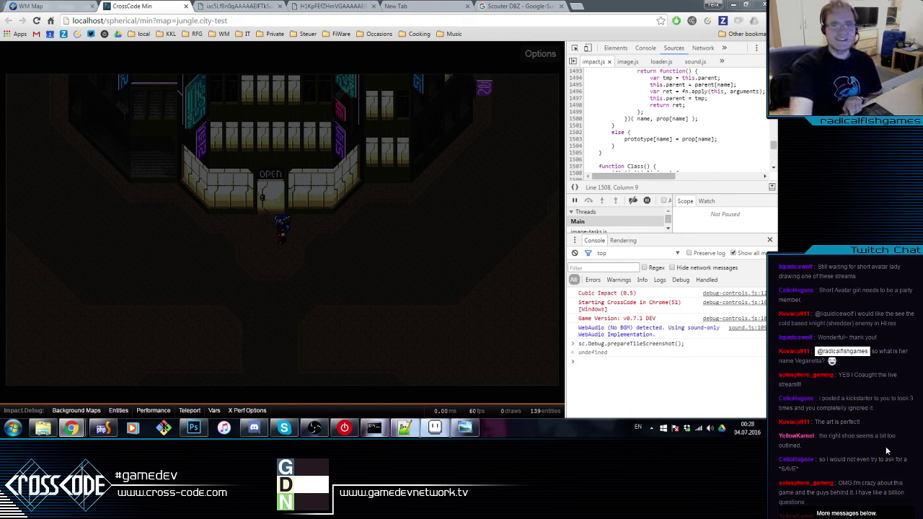
scroll(889, 442, down, 5)
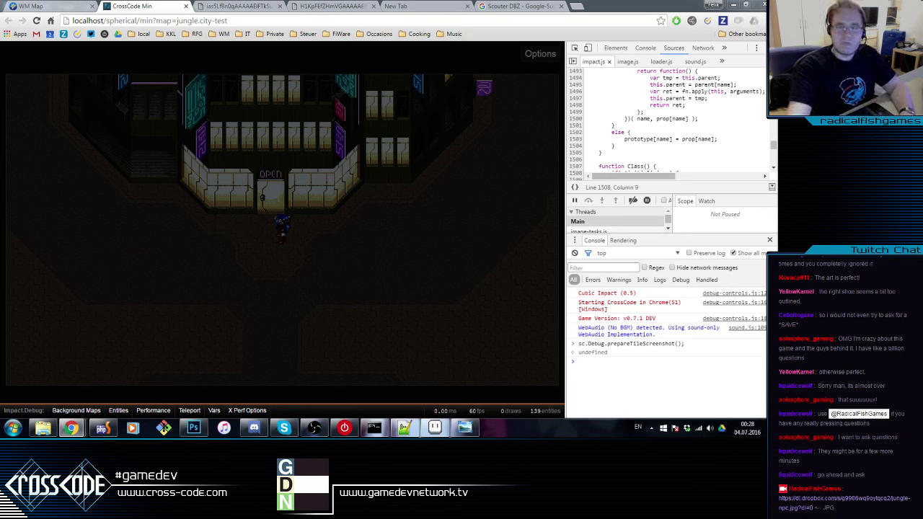
click(194, 428)
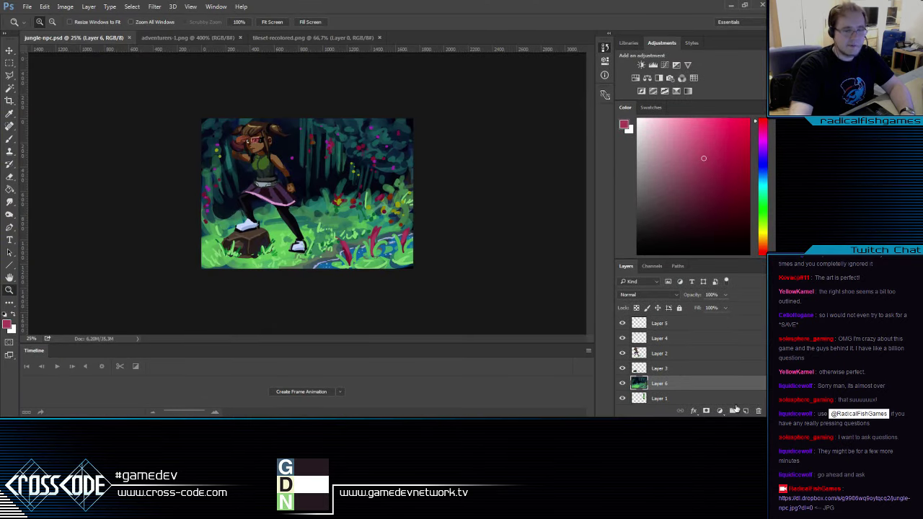
click(687, 428)
click(718, 340)
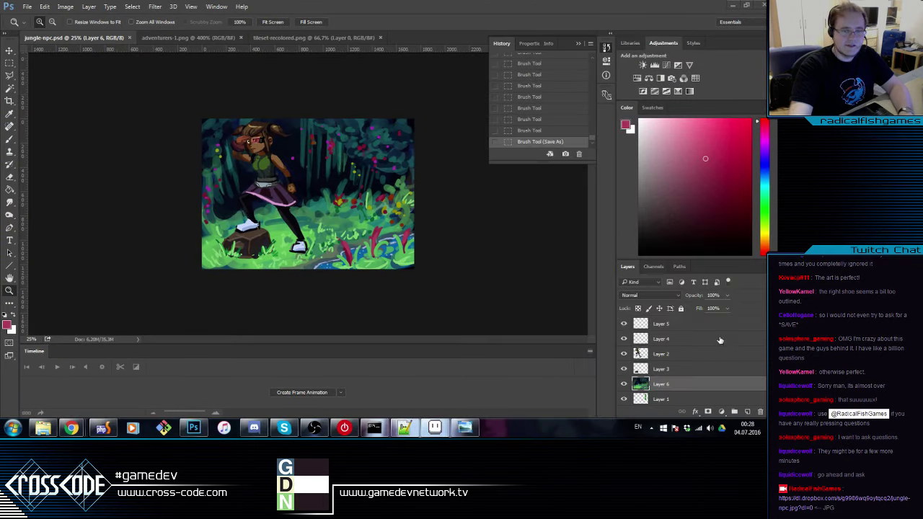
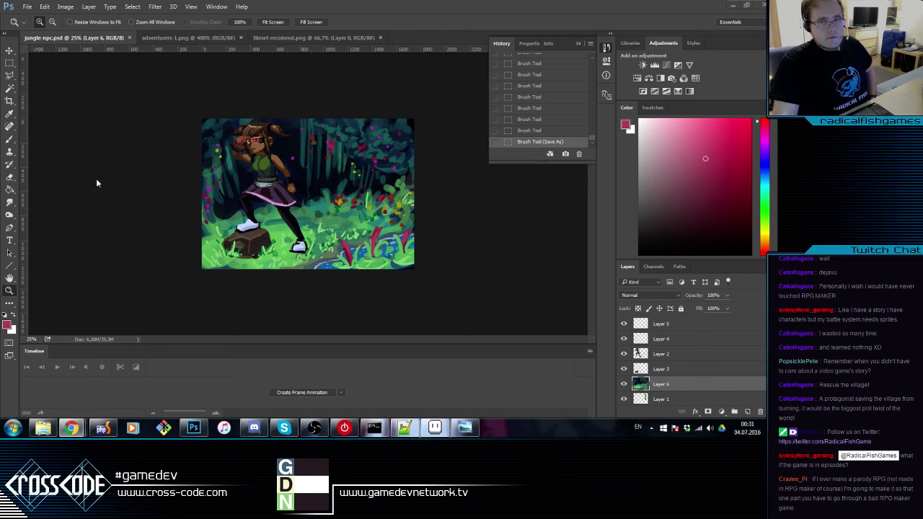
click(6, 294)
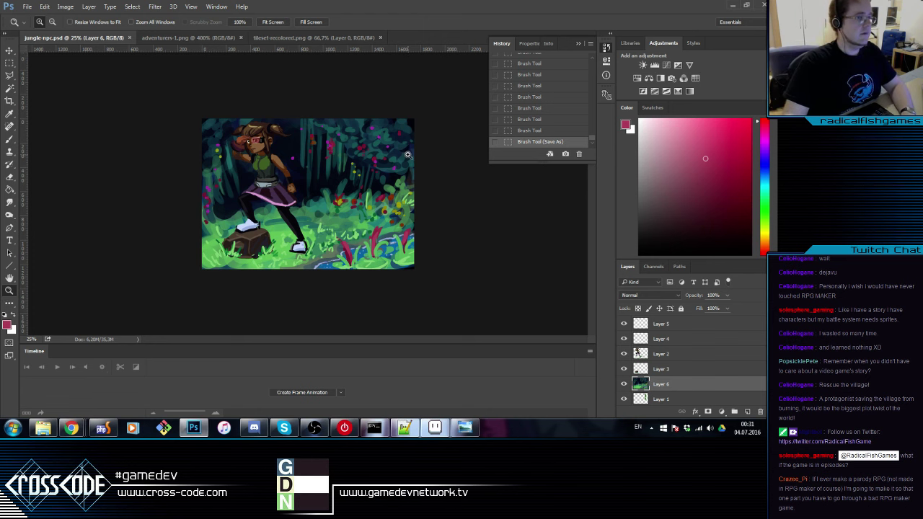
click(408, 155)
alt+click(408, 155)
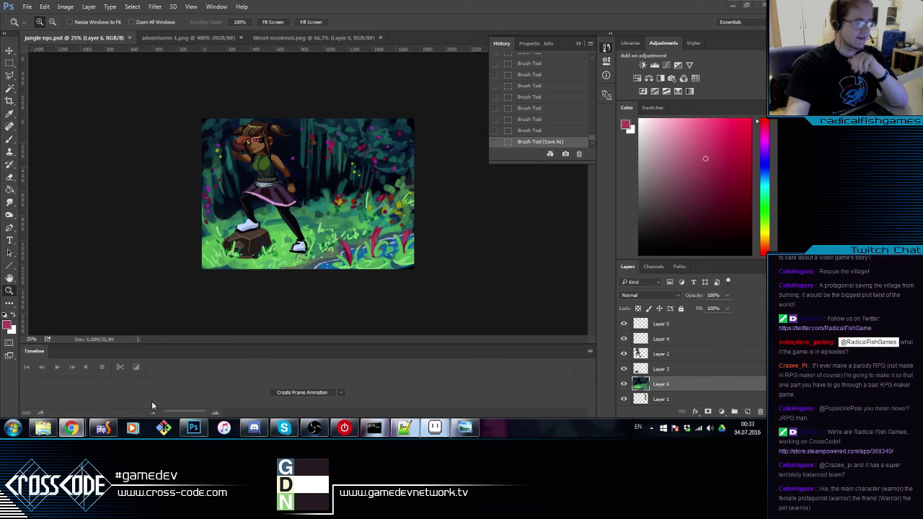
Open a Git Bash terminal, change into the spherical directory and move the window clear of the screen corner
click(164, 428)
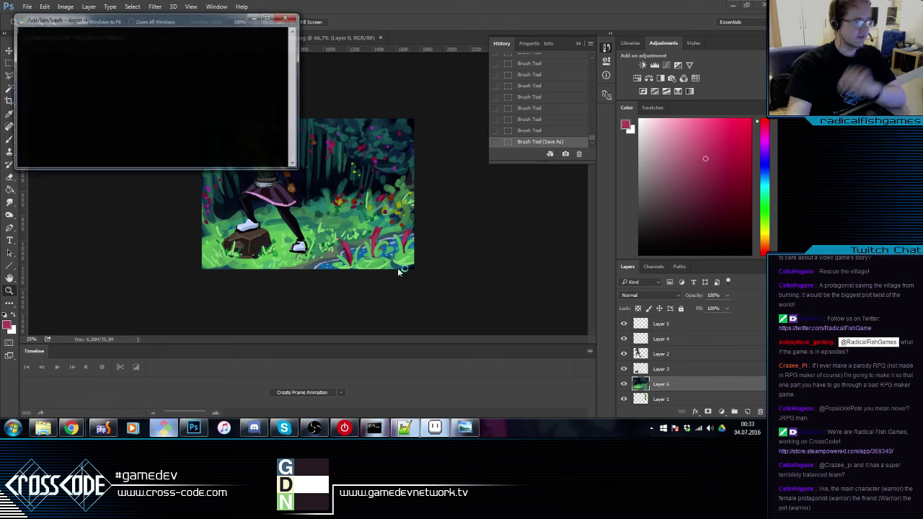
text(cd spherical)
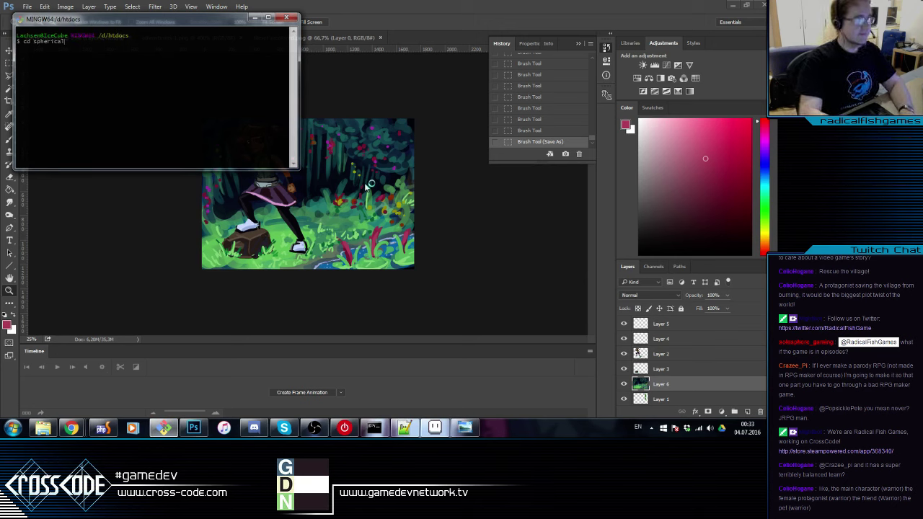
key(Return)
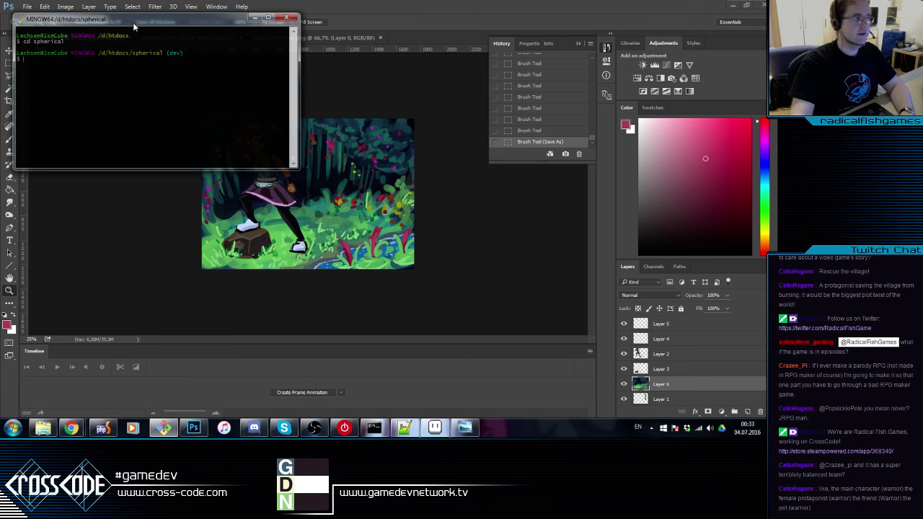
drag(133, 20, 222, 24)
Run git fetch, then inspect the local uncommitted changes in the gitk --all history and close it
text(git f)
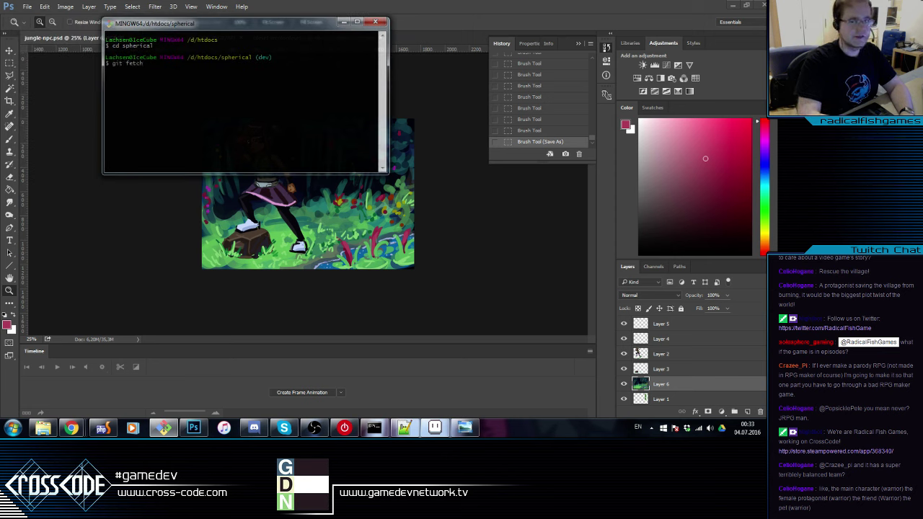
text(etch)
key(Return)
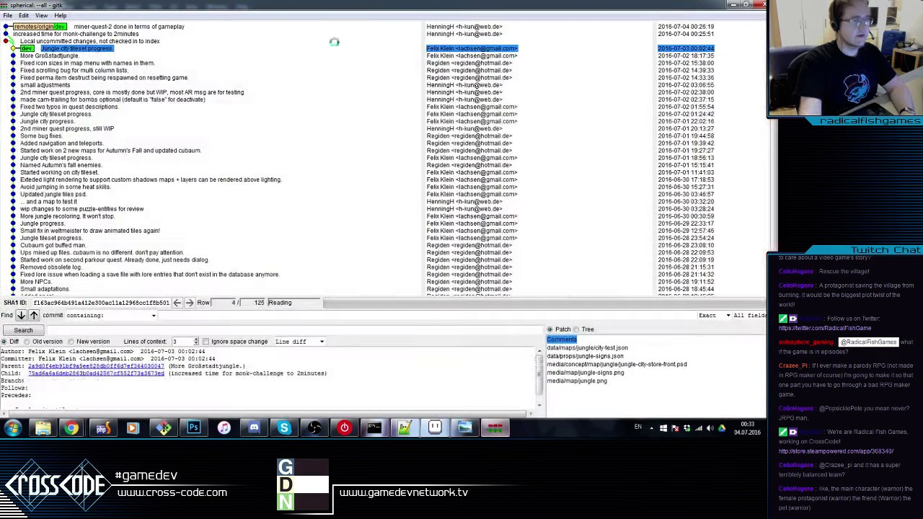
click(147, 41)
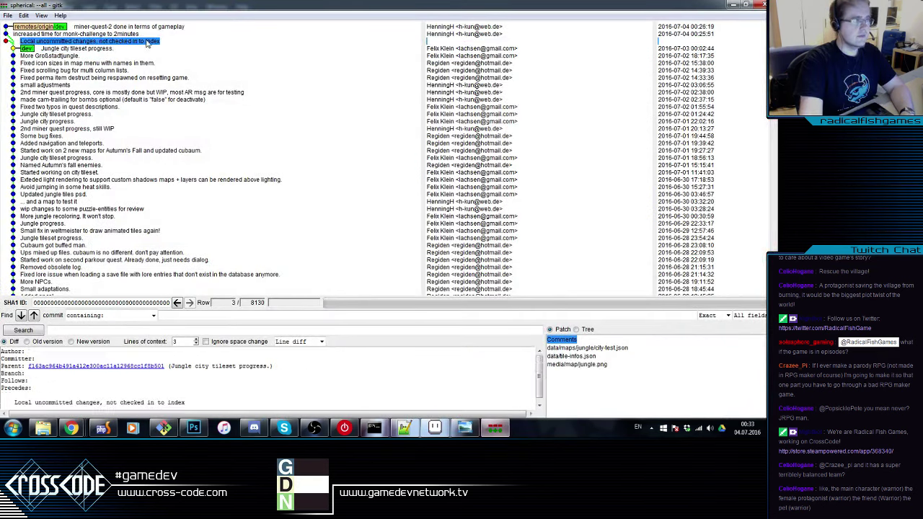
key(alt+F4)
Launch git gui for the spherical repository and decline compressing the object database
text(git gui)
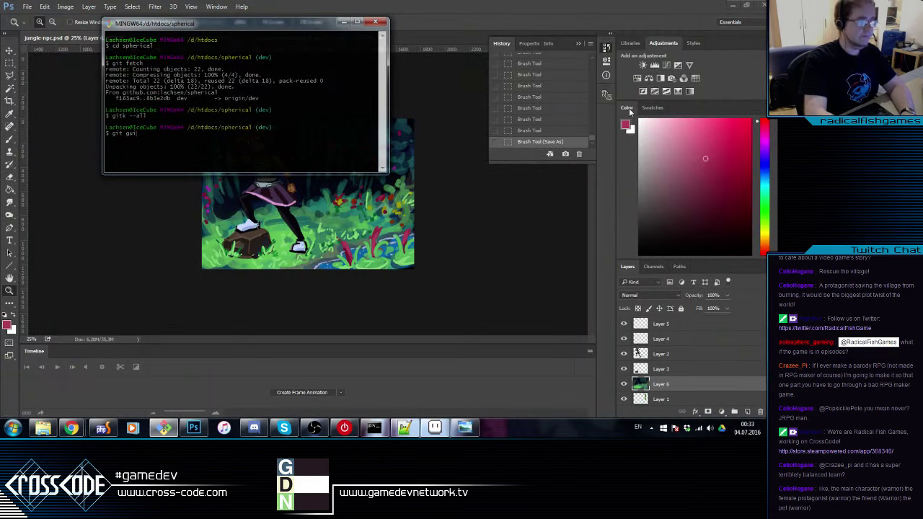
key(Return)
key(Return)
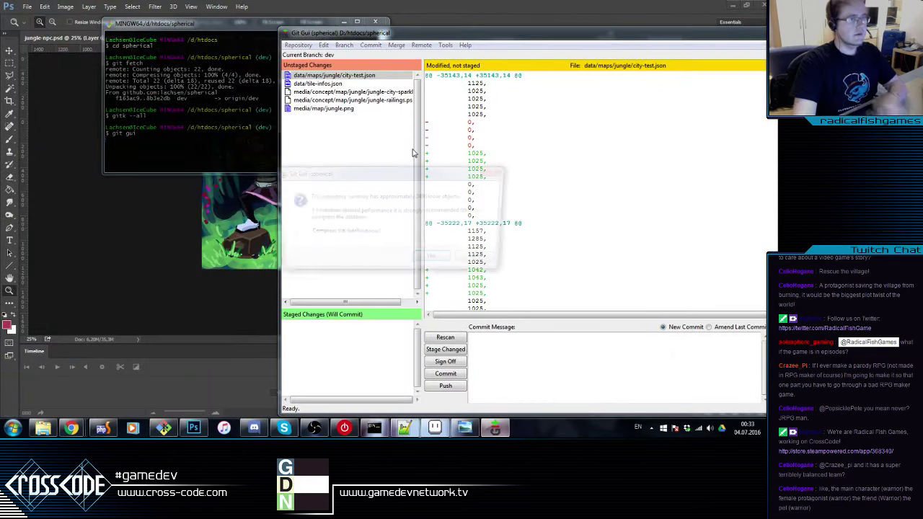
click(480, 260)
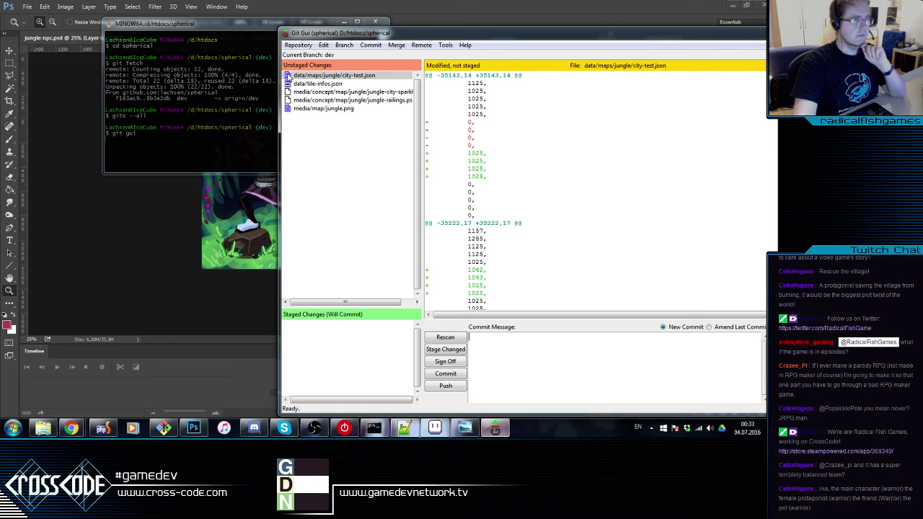
Stage all the changed jungle map, tile-info and concept files and commit them with the message "Jungle city tileset progress."
click(288, 75)
click(287, 76)
click(288, 76)
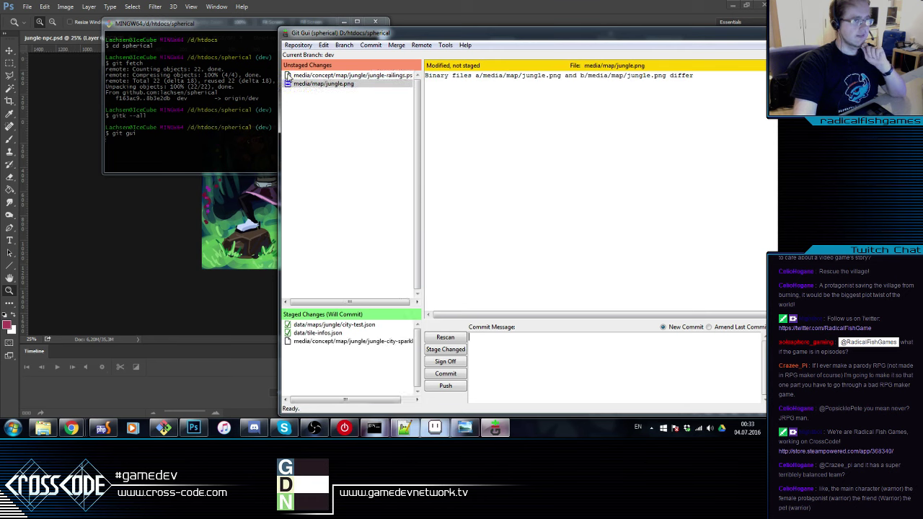
click(288, 76)
click(288, 75)
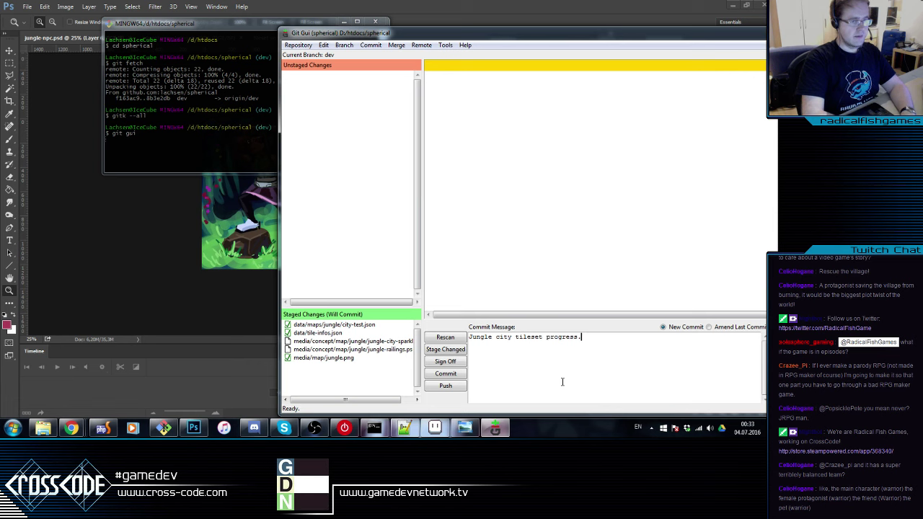
click(458, 374)
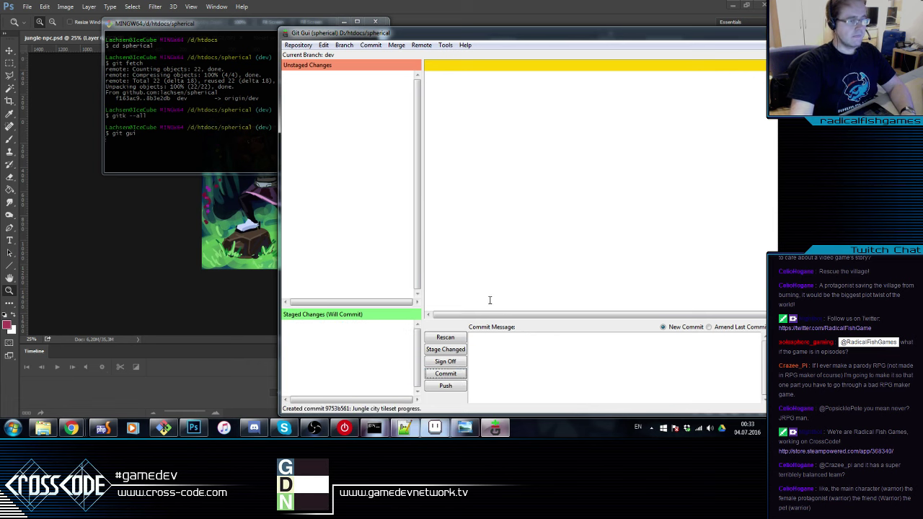
Close Git Gui, run git fetch again and check the branch history with gitk --all
drag(758, 38, 636, 47)
click(734, 40)
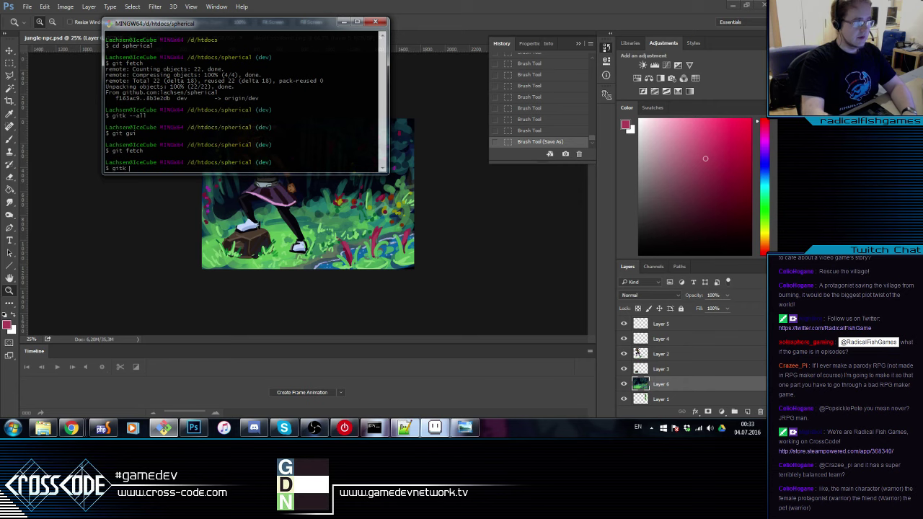
key(Return)
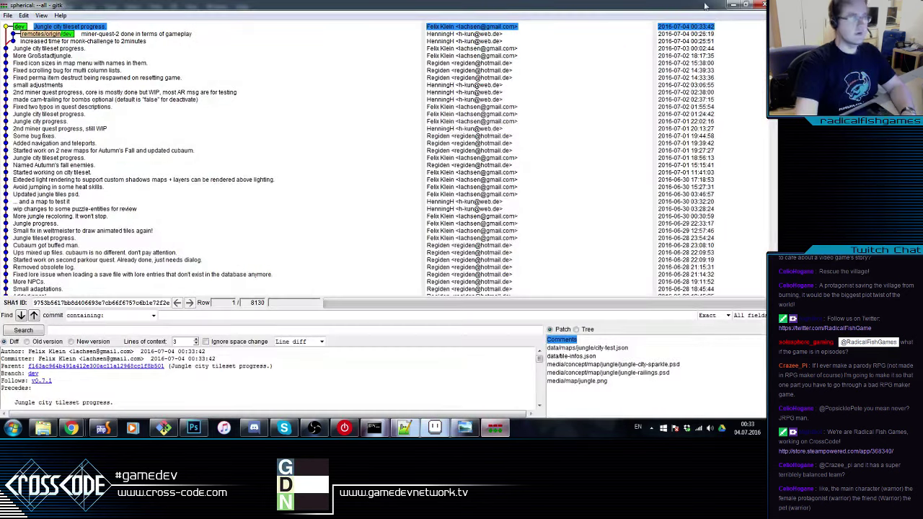
click(762, 5)
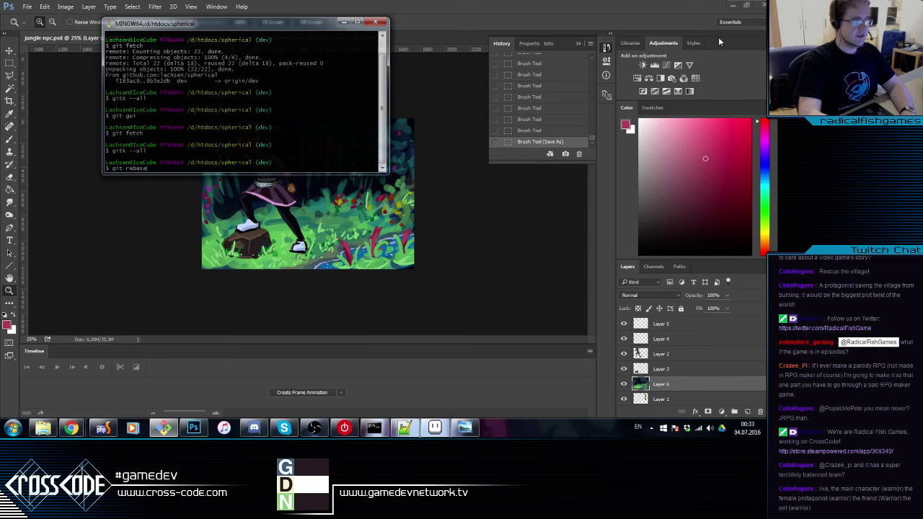
Run git rebase in the spherical repository, and switch to the CrossCode game window to reload it
key(Return)
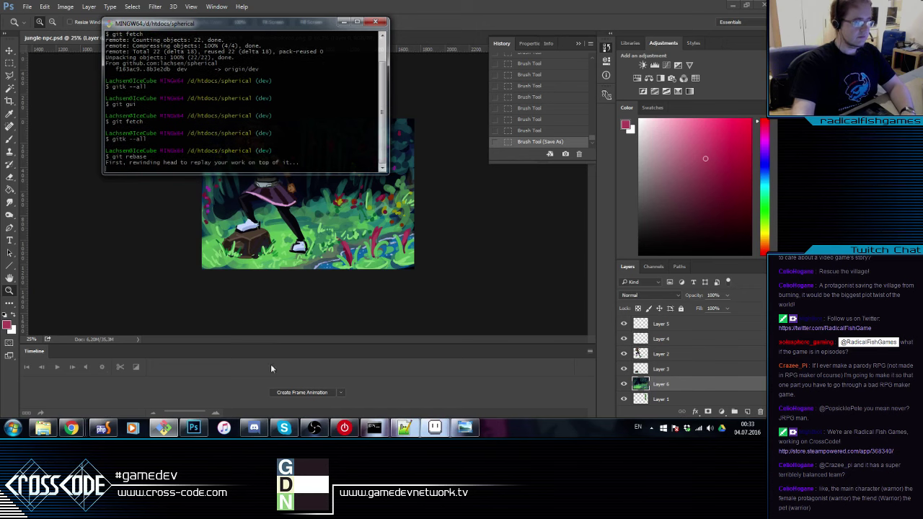
click(101, 428)
click(375, 115)
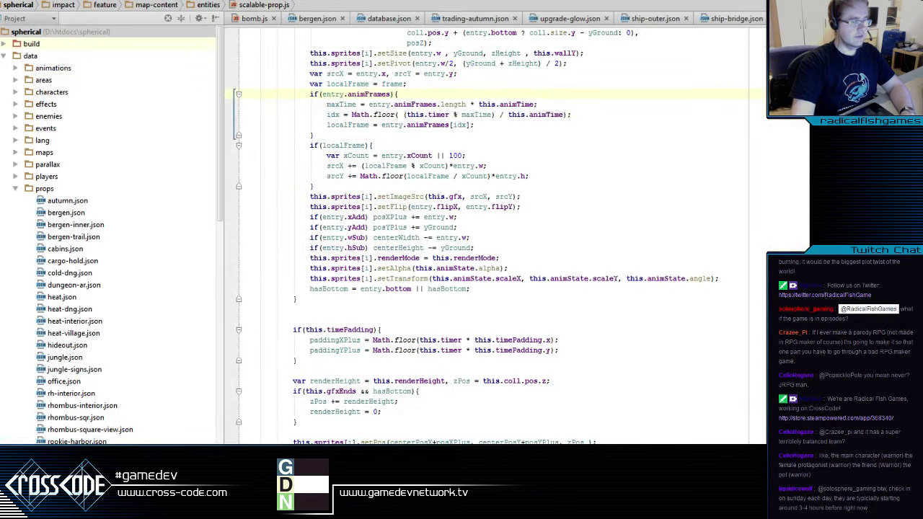
key(alt+Tab)
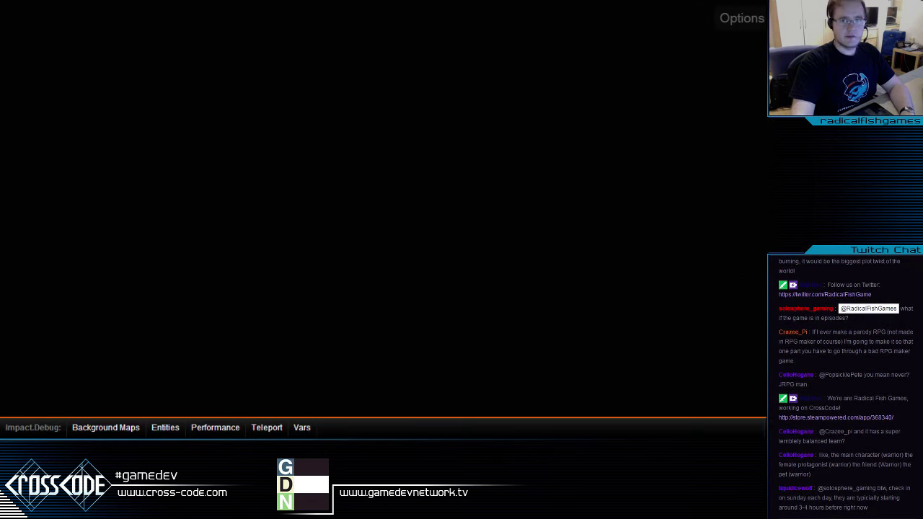
key(F5)
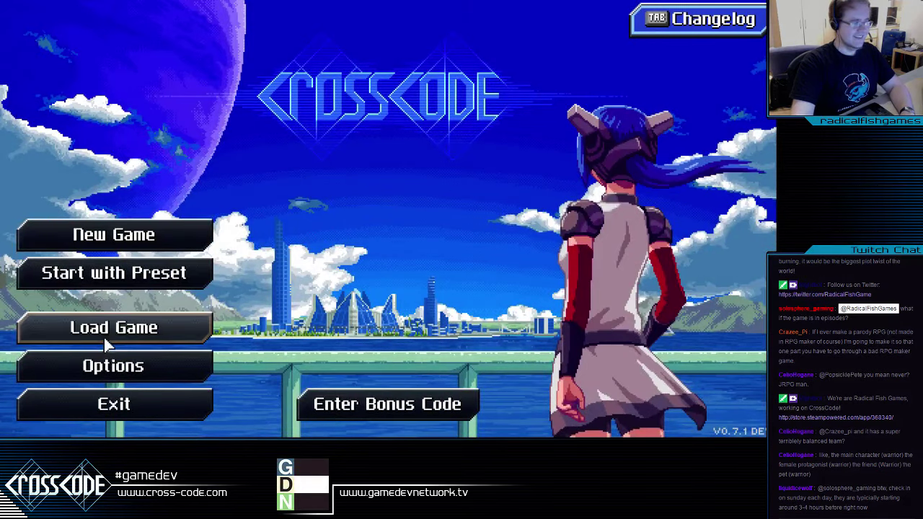
Adjust the music volume slider to about the middle of its range in the game options and return to the title screen
click(116, 365)
drag(389, 382, 525, 350)
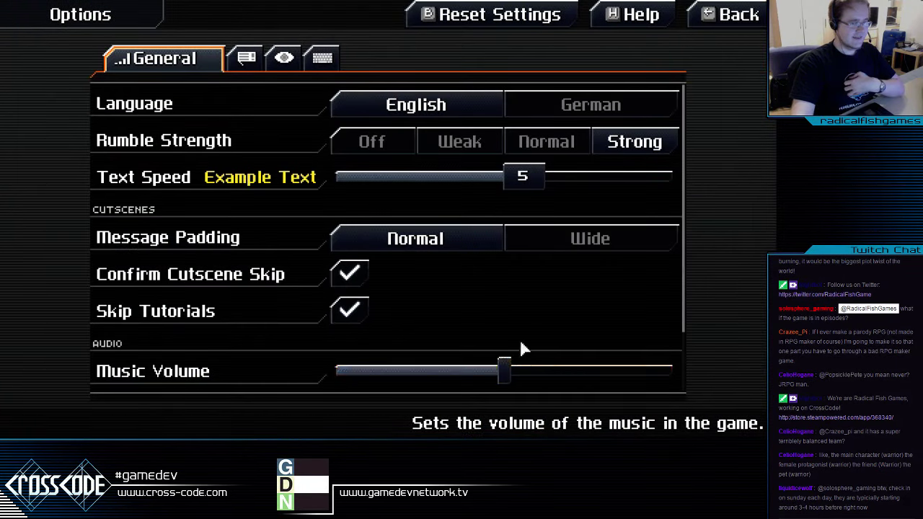
key(Escape)
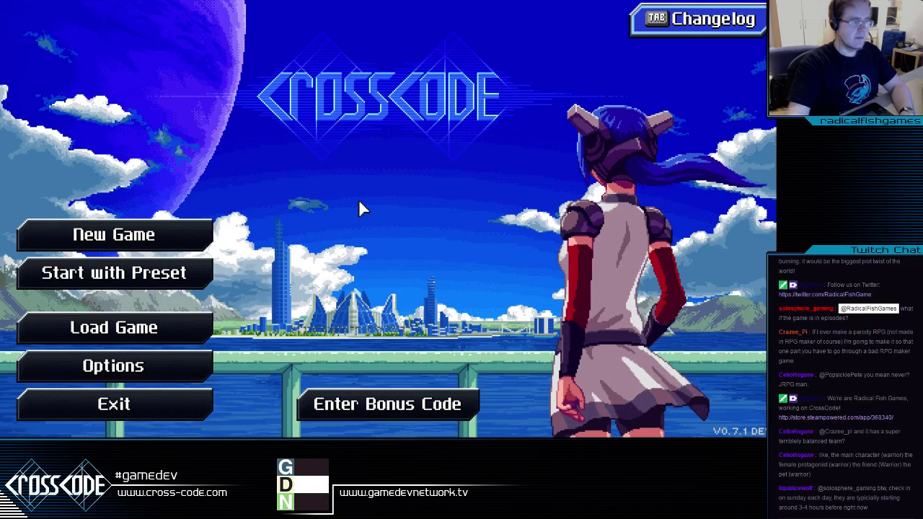
Leave the saved games unloaded and start a new game from the title screen
click(144, 330)
key(Escape)
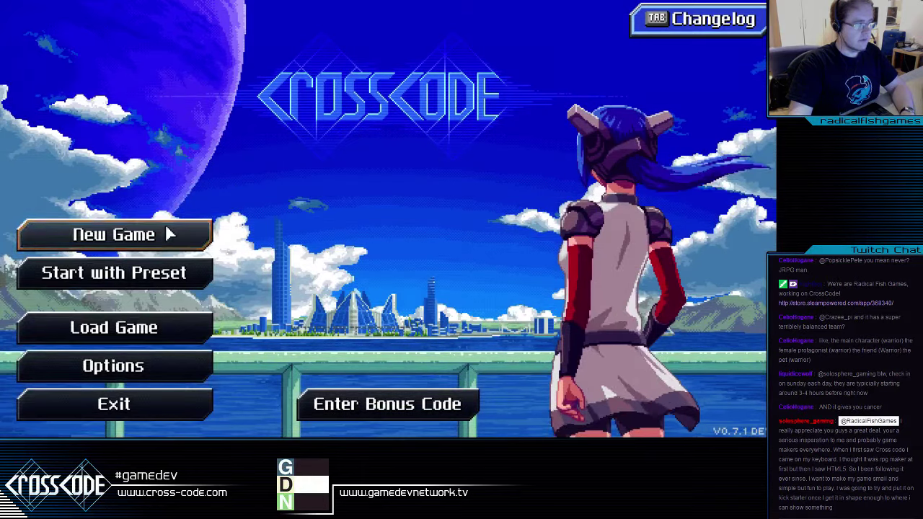
click(166, 225)
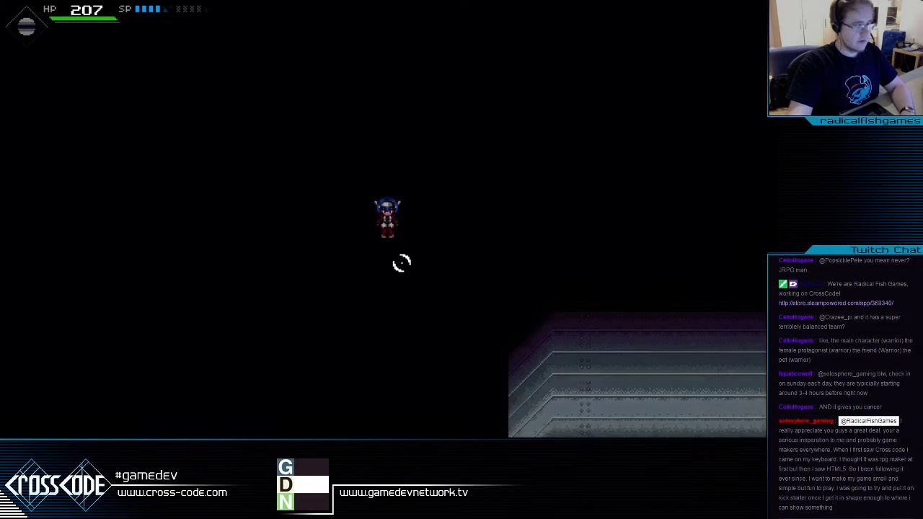
Teleport the player to the map bergen.special.miners-bombquest-1 with the debug tools, without a marker
click(275, 429)
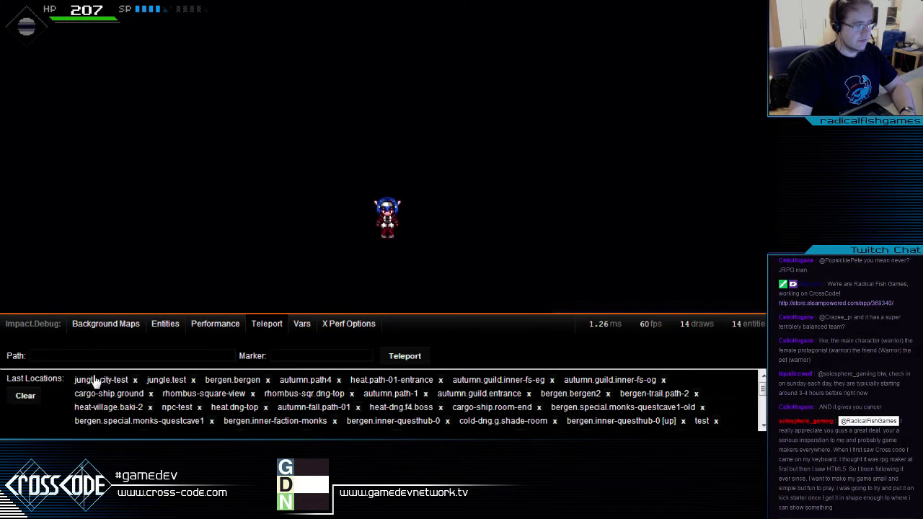
click(106, 356)
scroll(294, 377, down, 2)
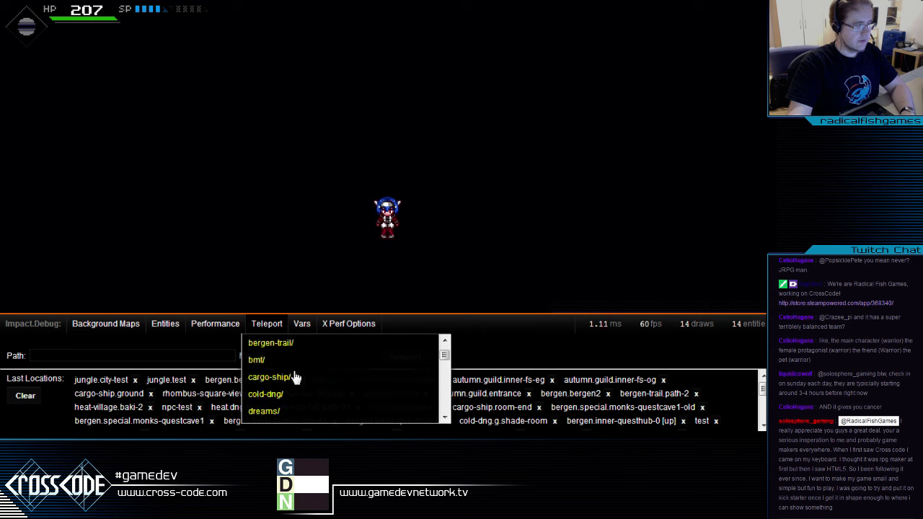
scroll(288, 380, up, 2)
click(288, 394)
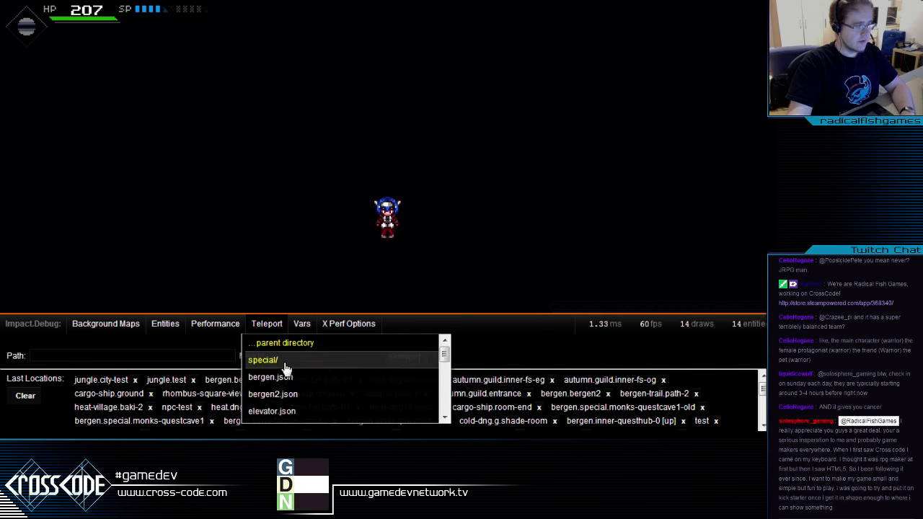
click(286, 360)
click(311, 359)
click(414, 359)
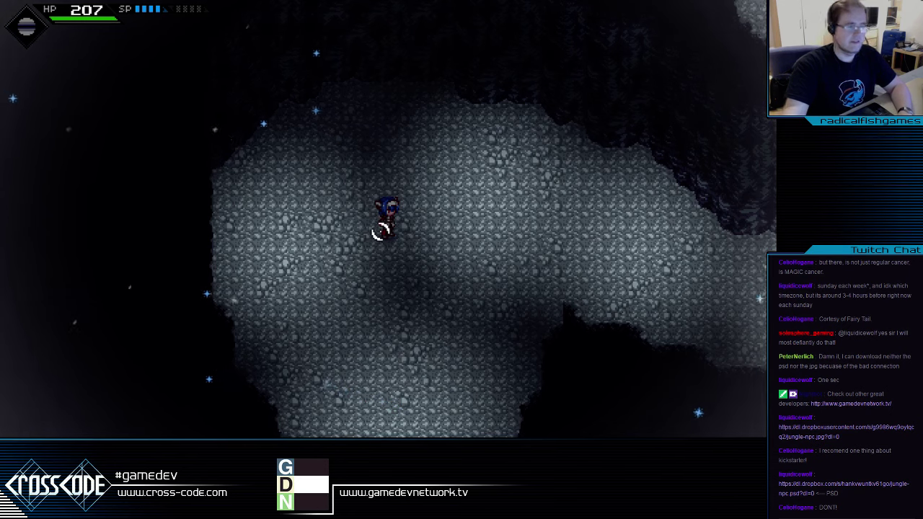
Walk the character east through the cave and north up the corridor to the edge of the rock pillar area
key(d)
key(w)
key(s)
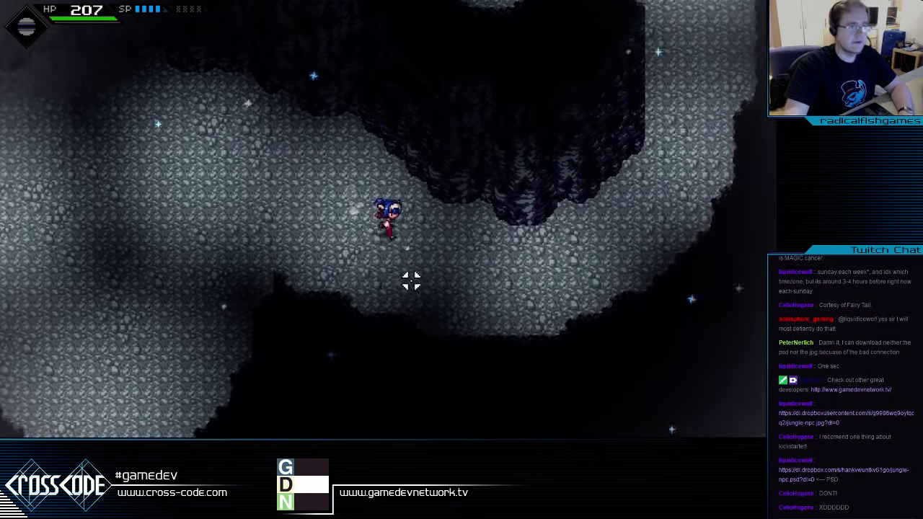
key(w)
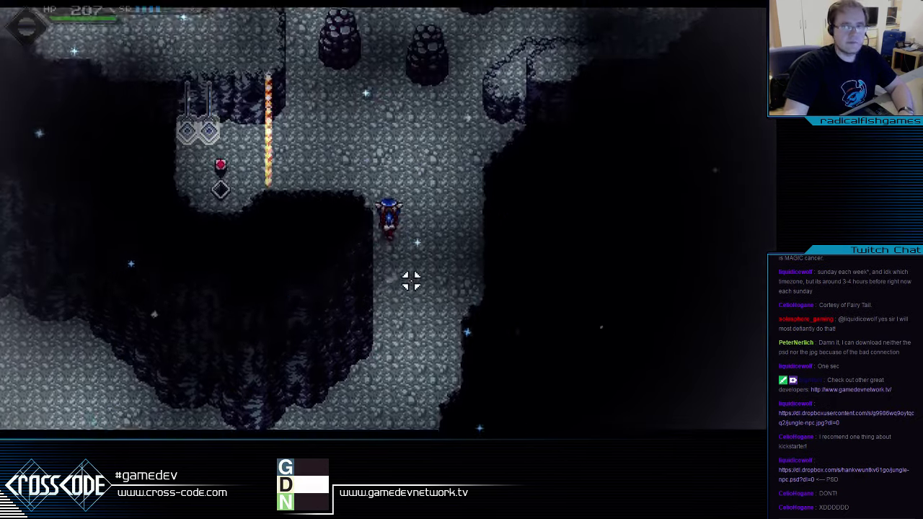
key(w)
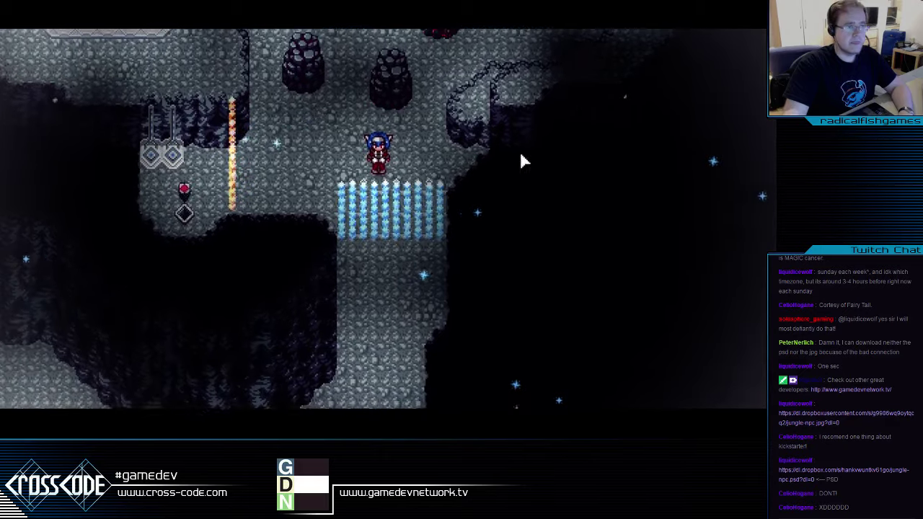
key(w)
key(w)
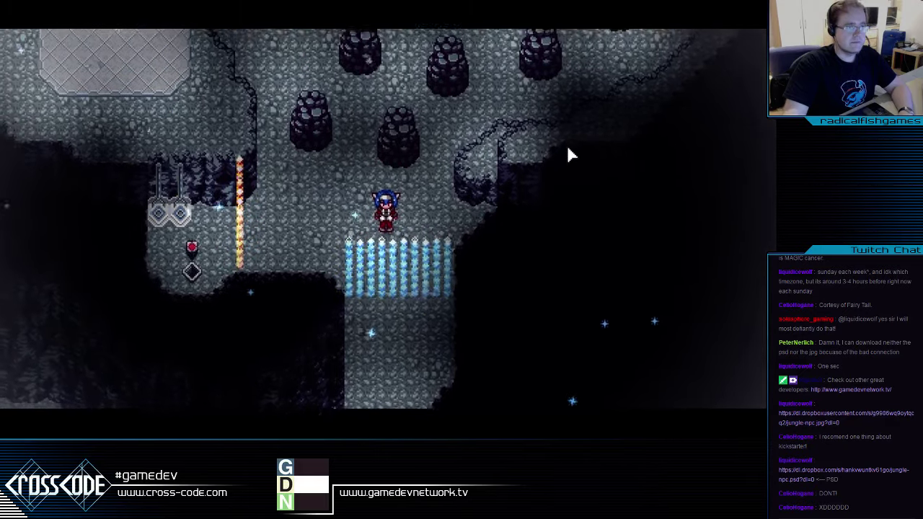
Explore the rock pillar area around the red floor panel and the purple block
key(w)
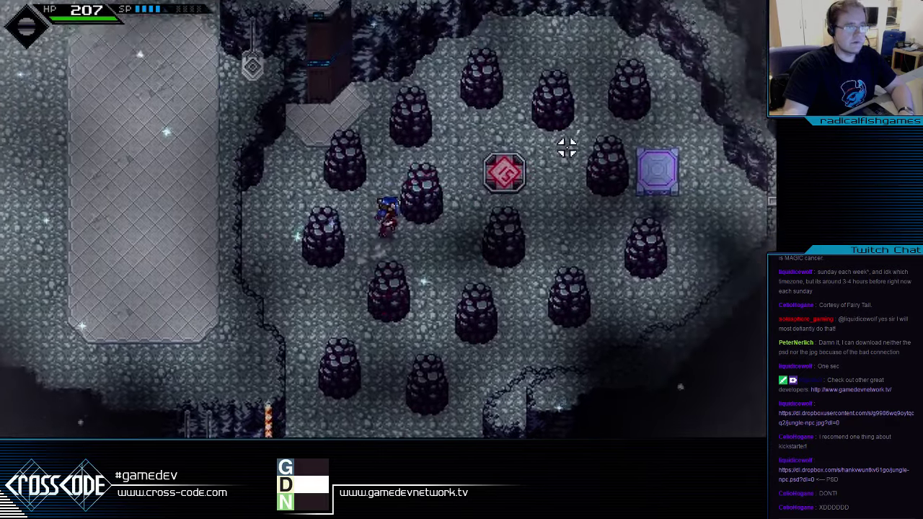
key(d)
key(s)
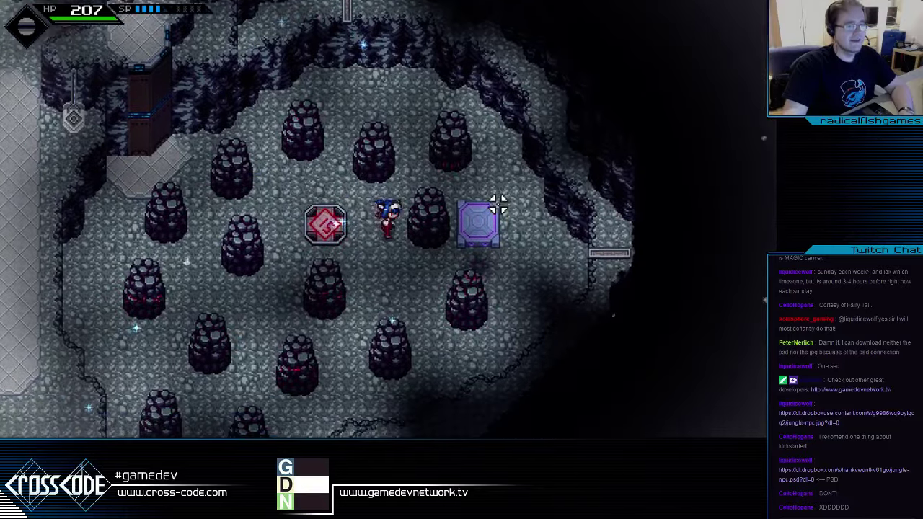
key(a)
key(s)
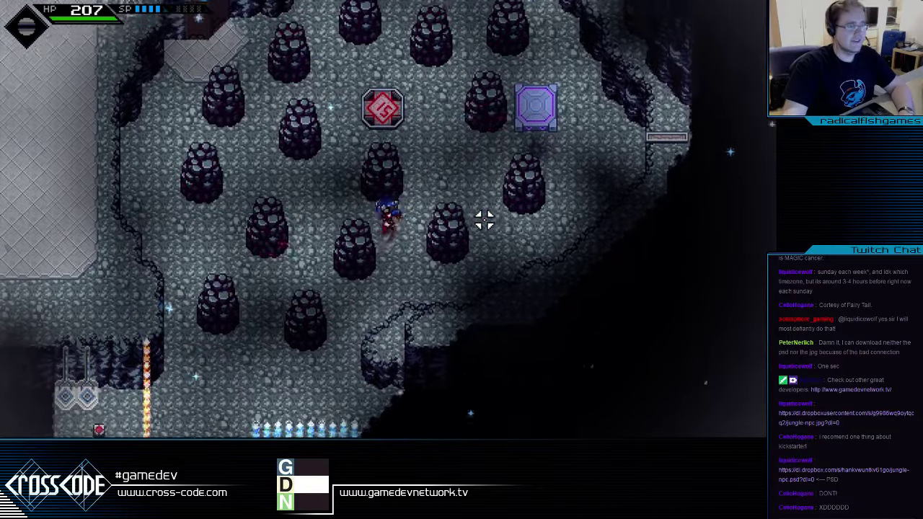
Return to the orange barrier southwest of the rock pillars and shoot the switch behind it to open the barrier
key(a)
key(s)
key(s)
click(113, 285)
key(a)
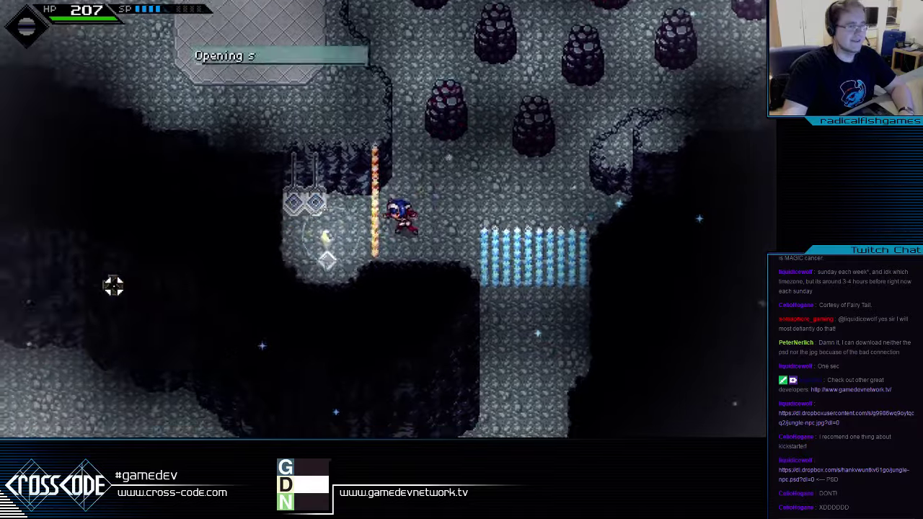
Pass through the opened orange barrier and jump up over the small platforms onto the upper ledge before it closes
key(d)
key(w)
key(a)
key(w)
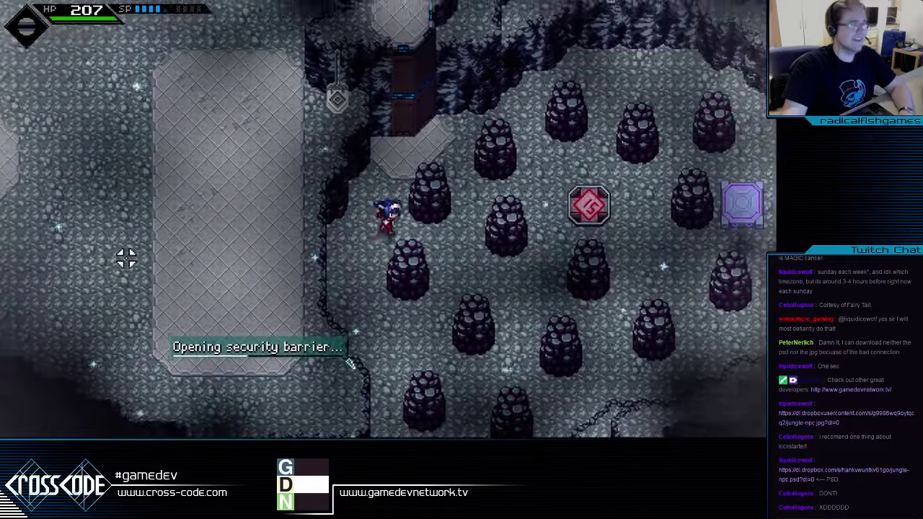
key(s)
key(d)
key(a)
key(s)
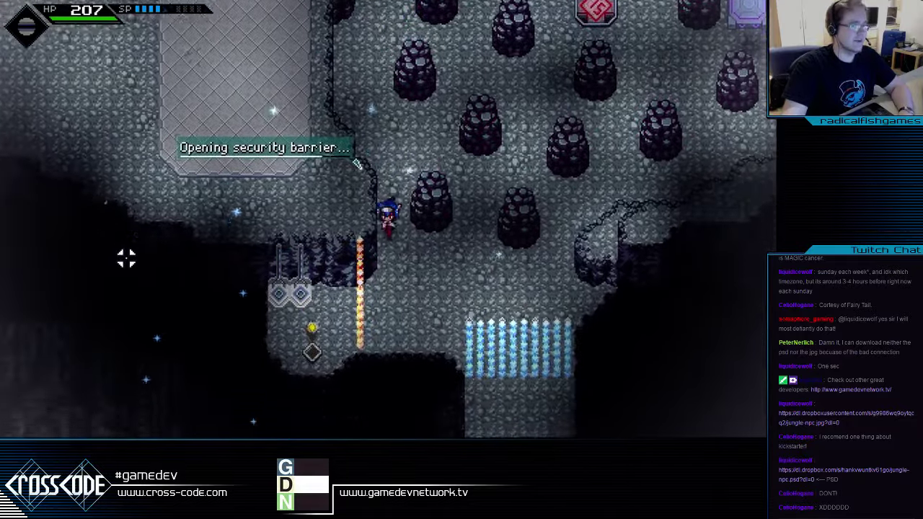
key(d)
key(a)
key(a)
key(w)
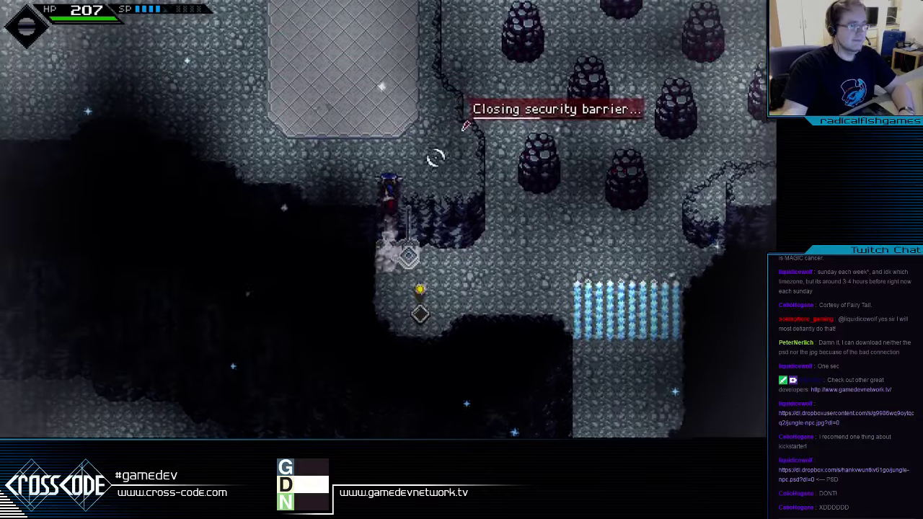
key(s)
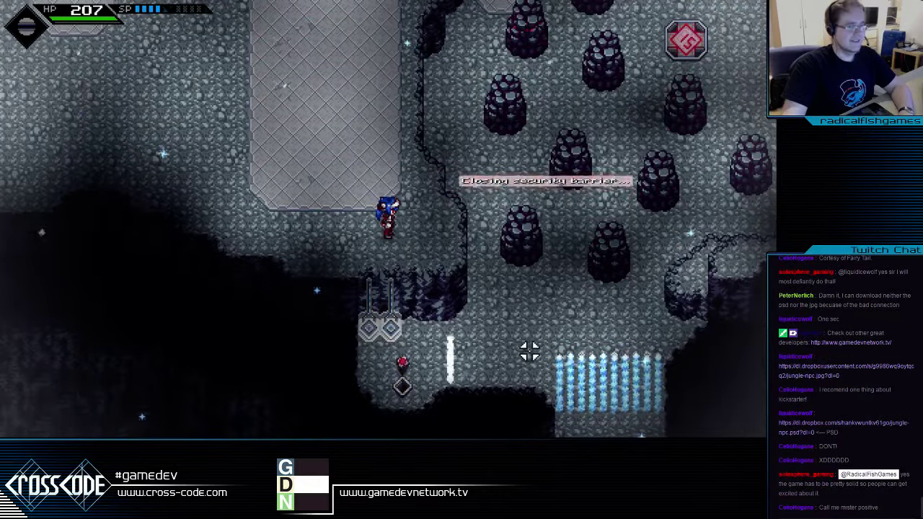
Walk the character past the long tiled floor to the computer terminal and play through the ambush cutscene
key(d)
key(w)
key(a)
key(w)
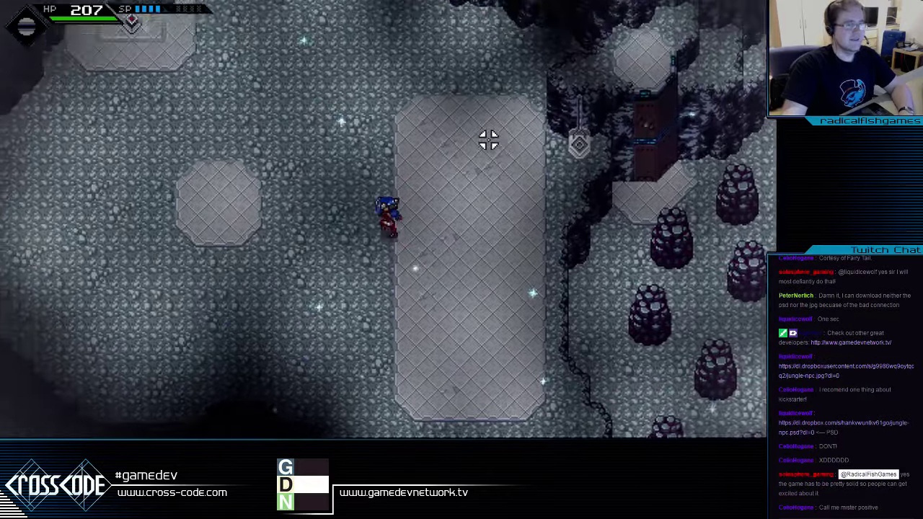
key(w)
key(a)
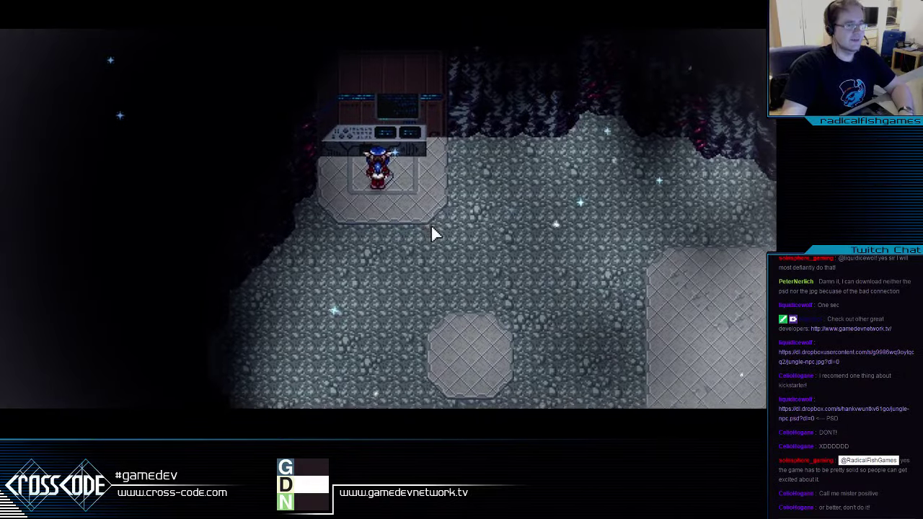
key(s)
key(d)
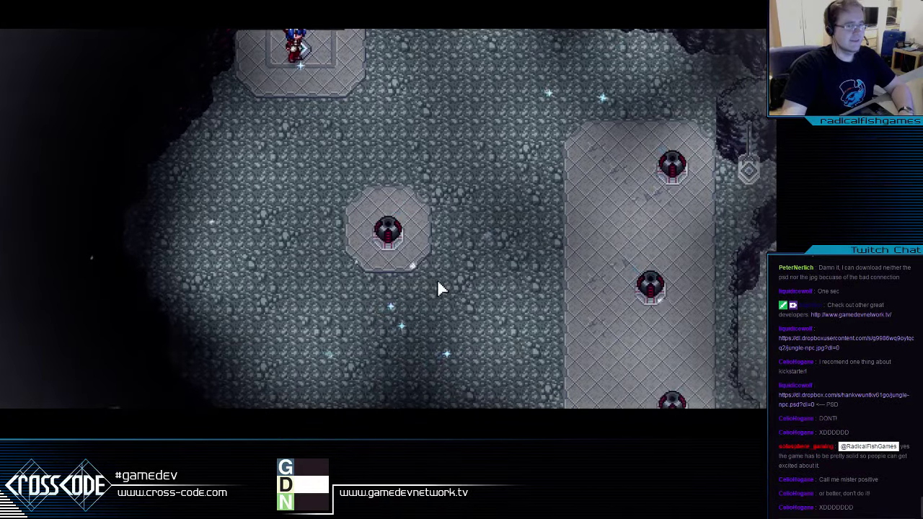
key(s)
key(d)
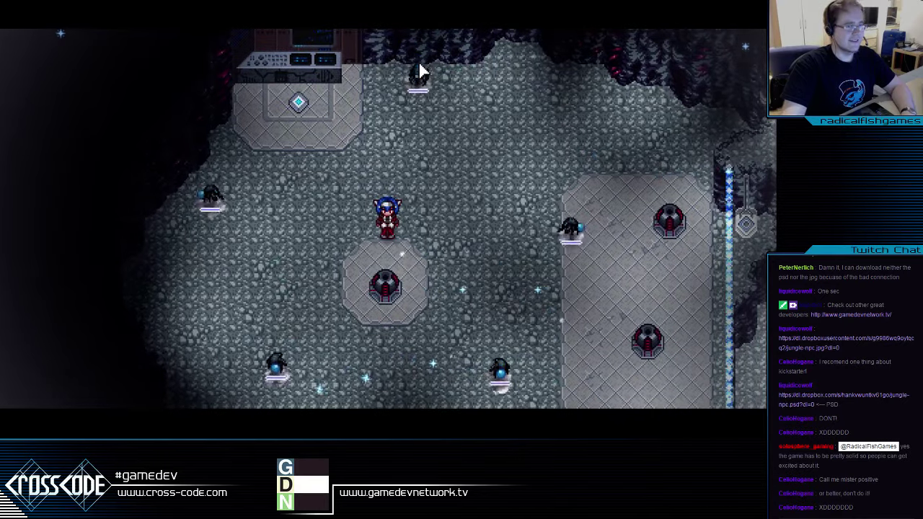
Fight the black crawling enemies around the central turret, using the fire element and ranged shots
key(a)
key(3)
key(s)
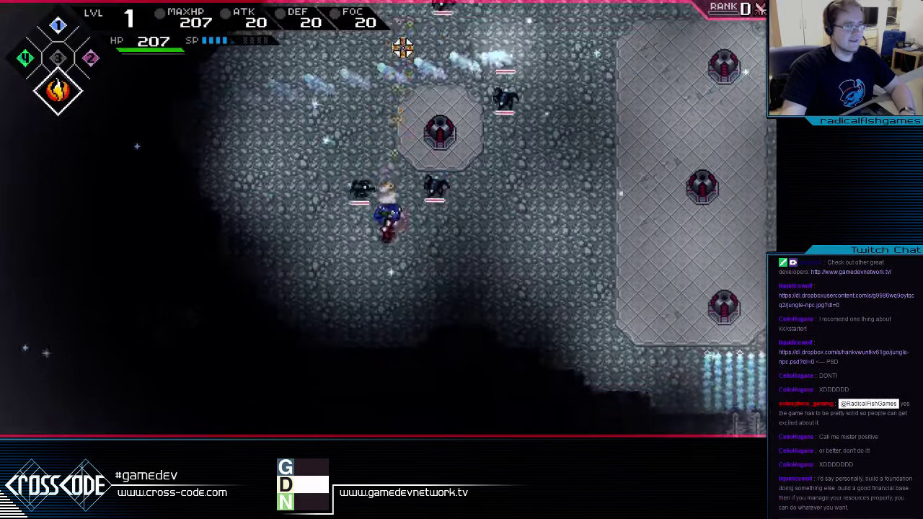
key(d)
key(w)
click(402, 56)
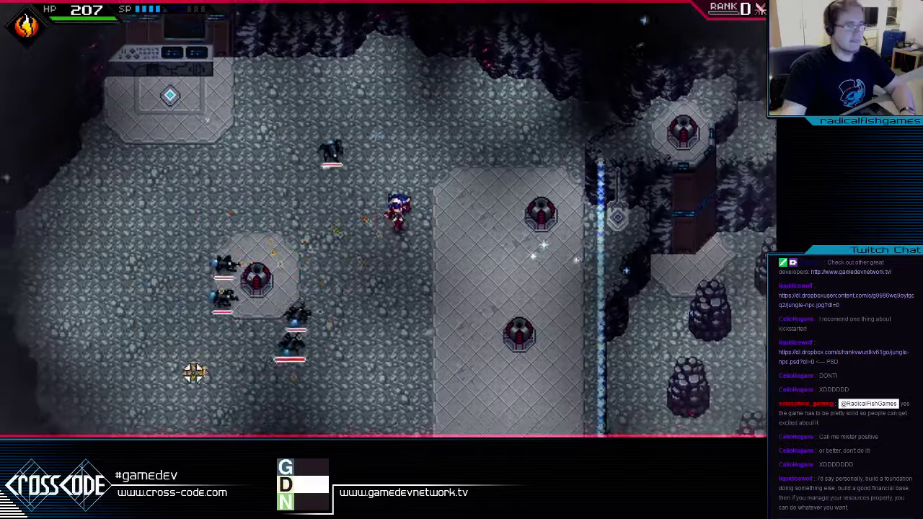
click(150, 355)
key(a)
key(3)
click(599, 291)
key(s)
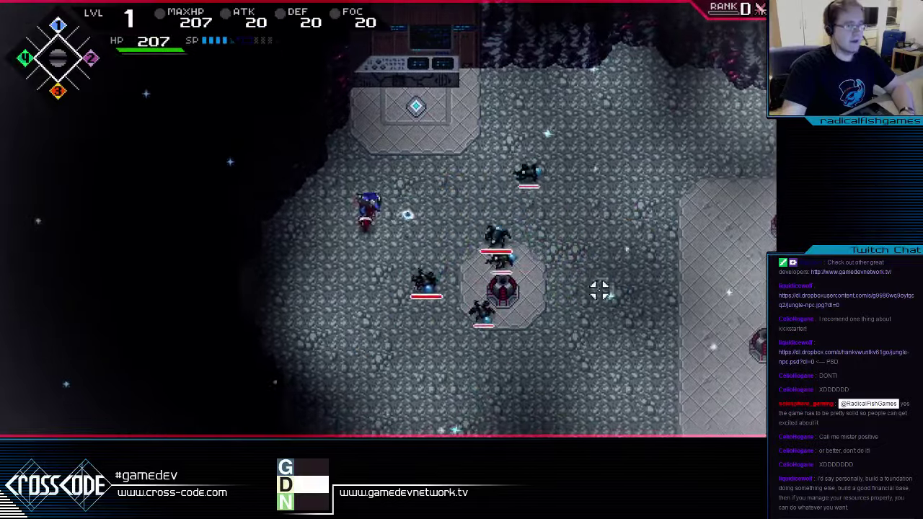
Set the player level to 20 with sc.Debug.setPlayerLevel(20) in the developer console and return to the full-screen game
key(Escape)
key(alt+Tab)
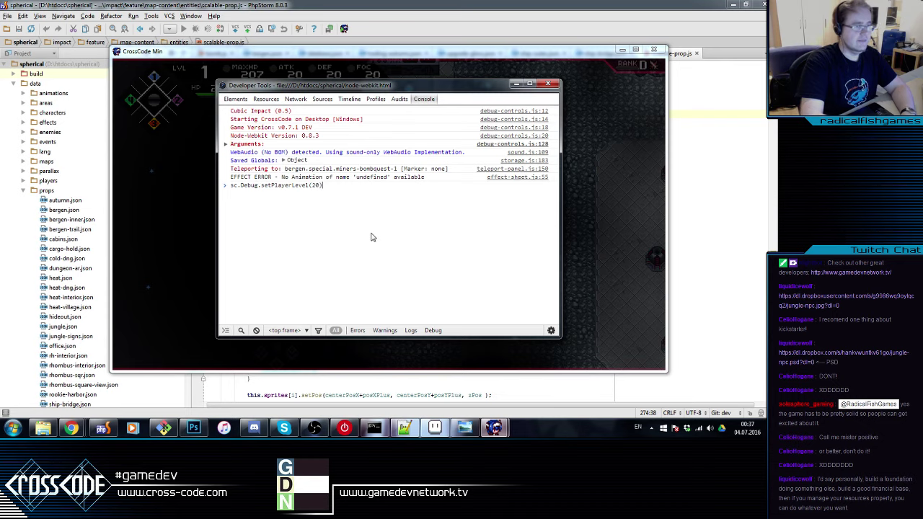
click(602, 180)
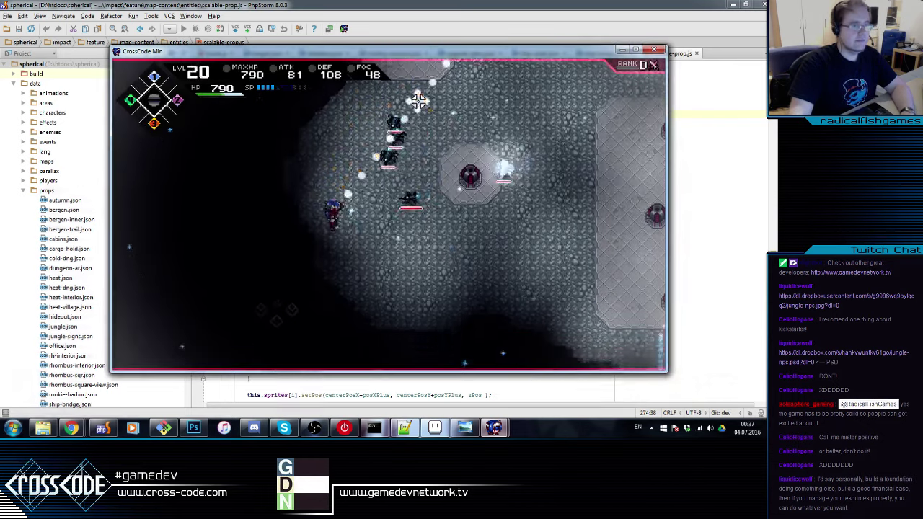
key(F11)
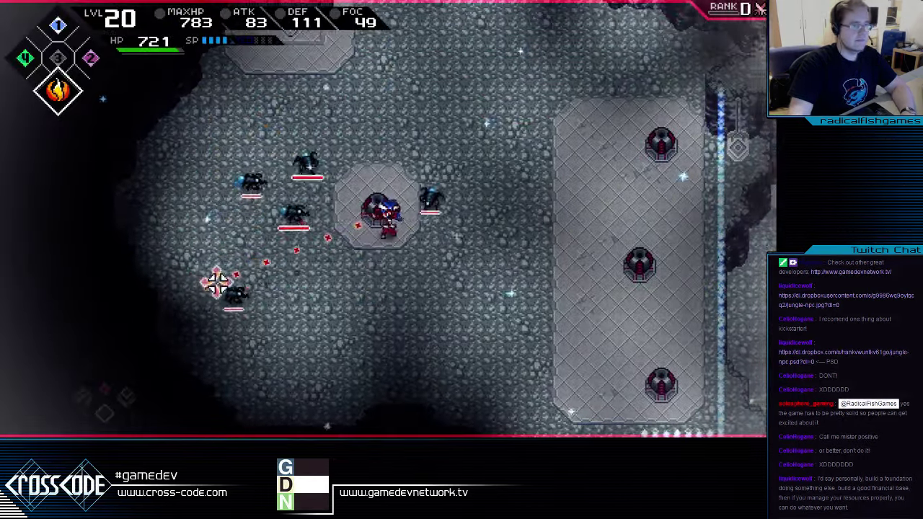
Lure the black crawlers from the central turret onto the long tiled floor and blast them with a fire attack
key(d)
click(208, 202)
key(s)
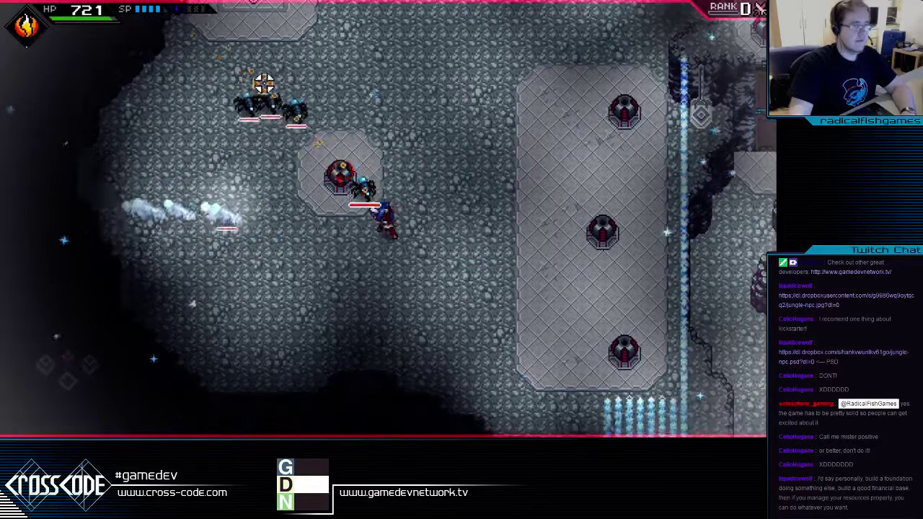
key(d)
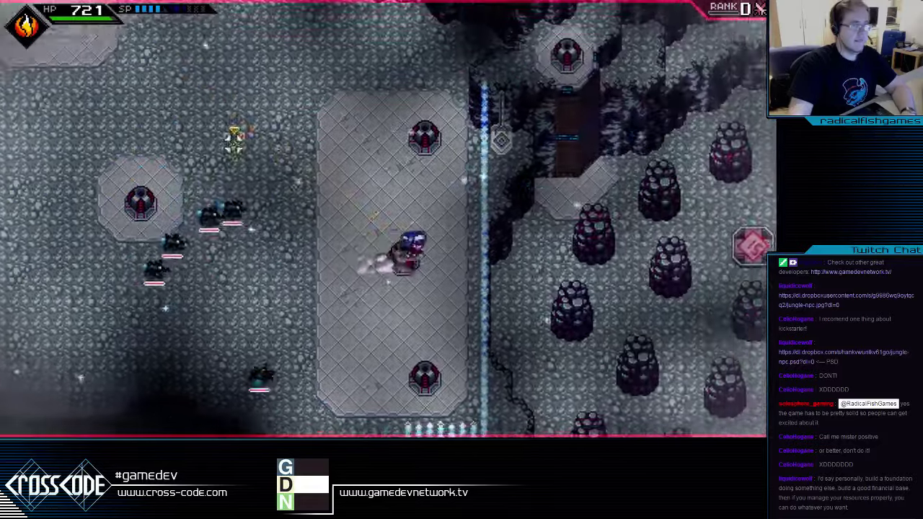
key(d)
key(w)
click(269, 354)
key(3)
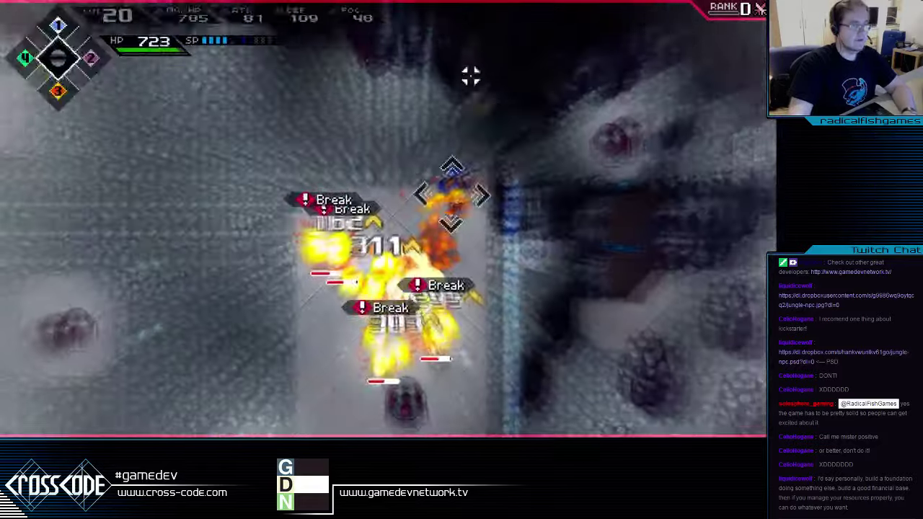
Fight the crawlers beside the long tiled floor with close-range attacks in the neutral element
key(w)
key(a)
key(s)
click(358, 233)
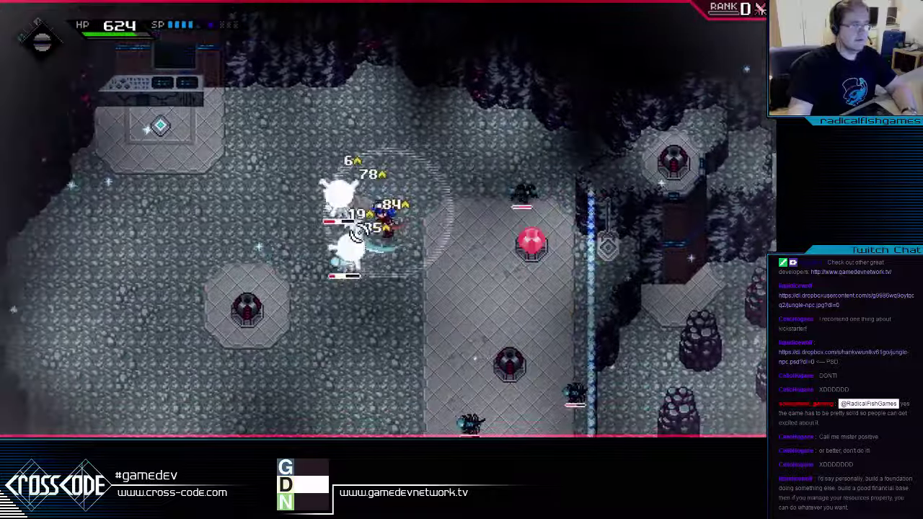
key(a)
click(359, 230)
click(358, 229)
key(a)
key(s)
Switch to the fire element and circle the central turret while firing ranged shots at the chasing crawlers
key(3)
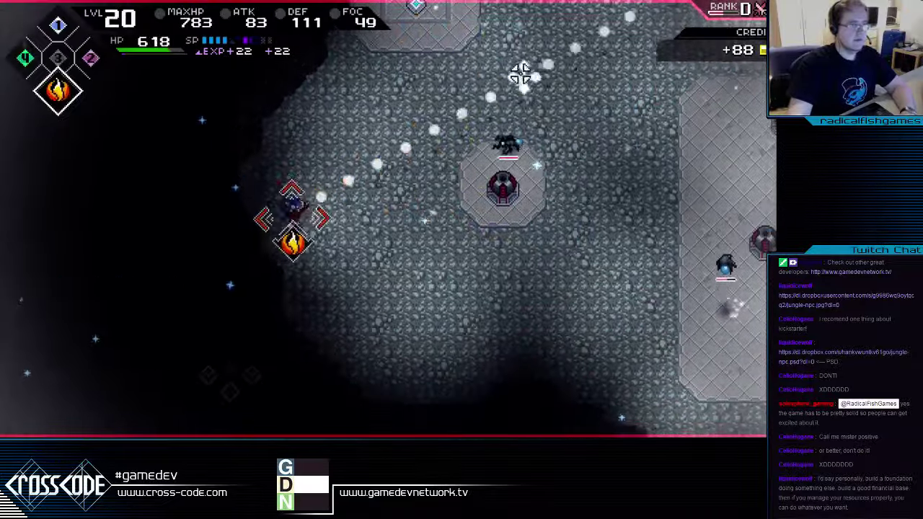
key(d)
key(3)
key(3)
key(w)
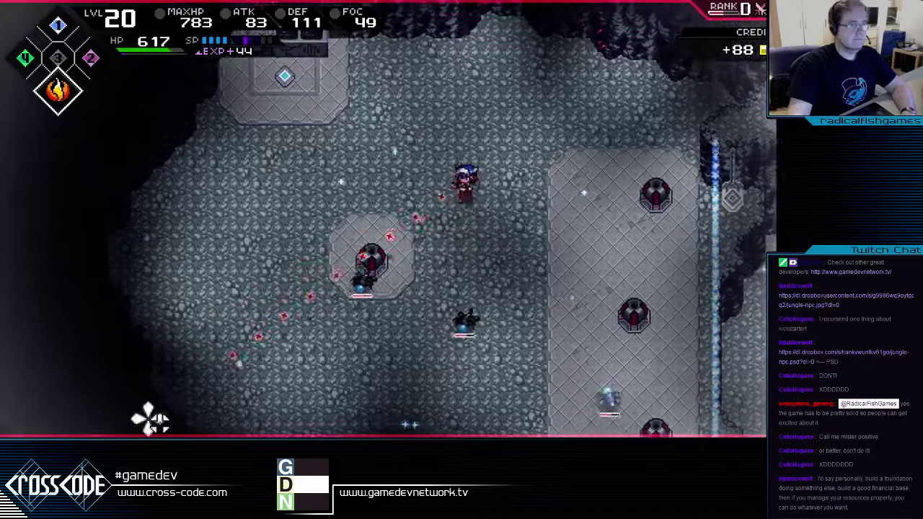
click(216, 415)
Return to the neutral element and strike the crawler south of the central turret at close range
key(3)
key(a)
key(s)
click(349, 190)
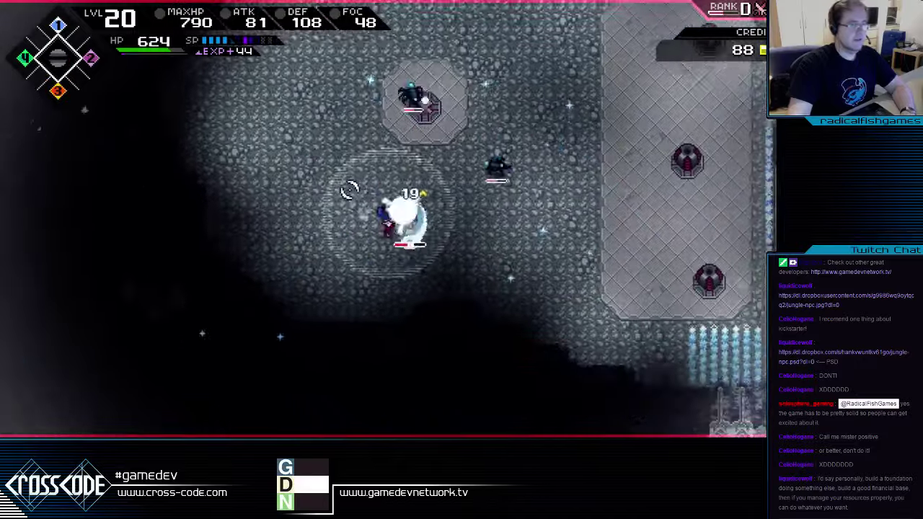
click(437, 225)
click(438, 226)
click(491, 231)
key(d)
key(w)
Retreat to the edge of the long tiled floor and hit the pursuing crawlers with a fire burst
right_click(255, 207)
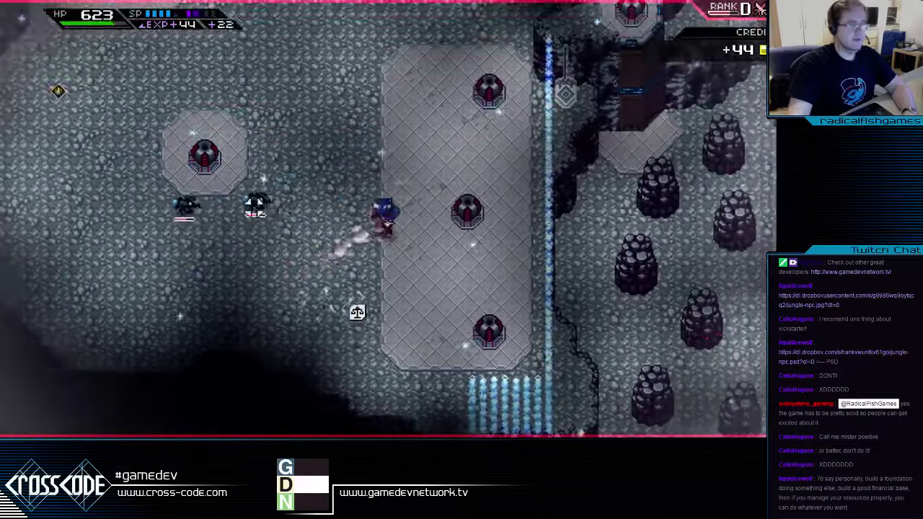
key(3)
key(d)
click(241, 207)
key(w)
key(a)
key(3)
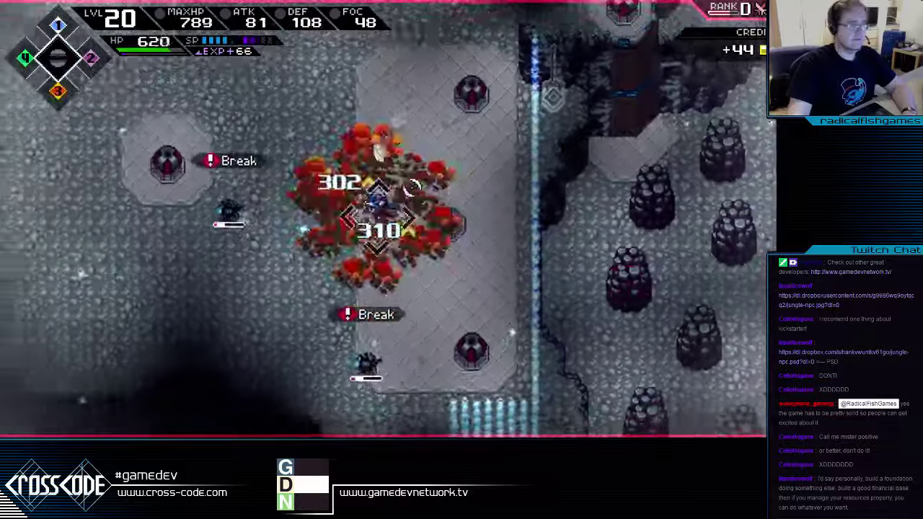
Finish off the last crawlers of the wave near the tiled floor with neutral close-range attacks
key(a)
click(427, 202)
key(d)
key(s)
click(406, 212)
click(400, 213)
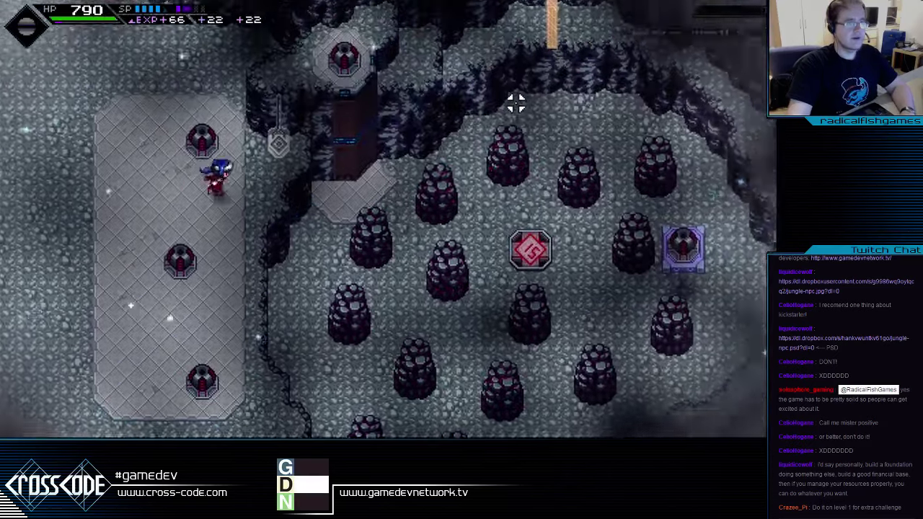
Walk to the bomb turret on the upper ledge to inspect it and return to the long tiled floor
key(w)
key(d)
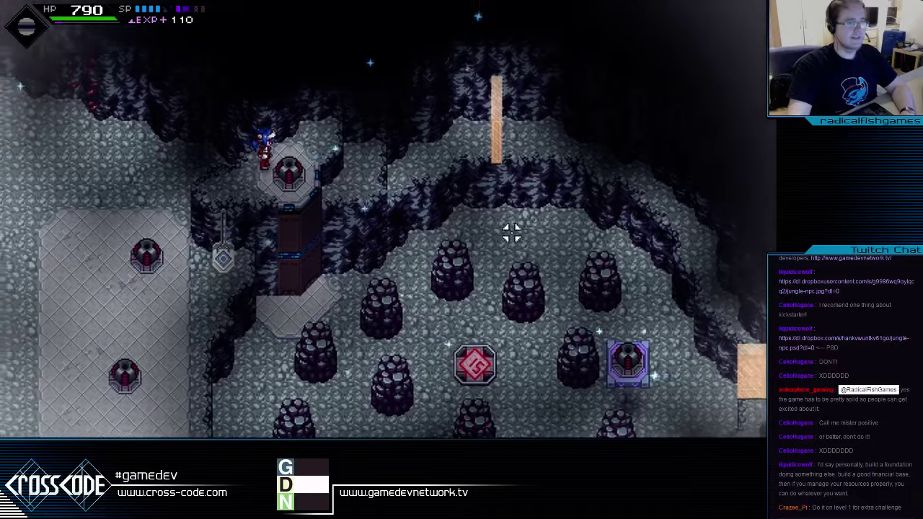
key(a)
key(s)
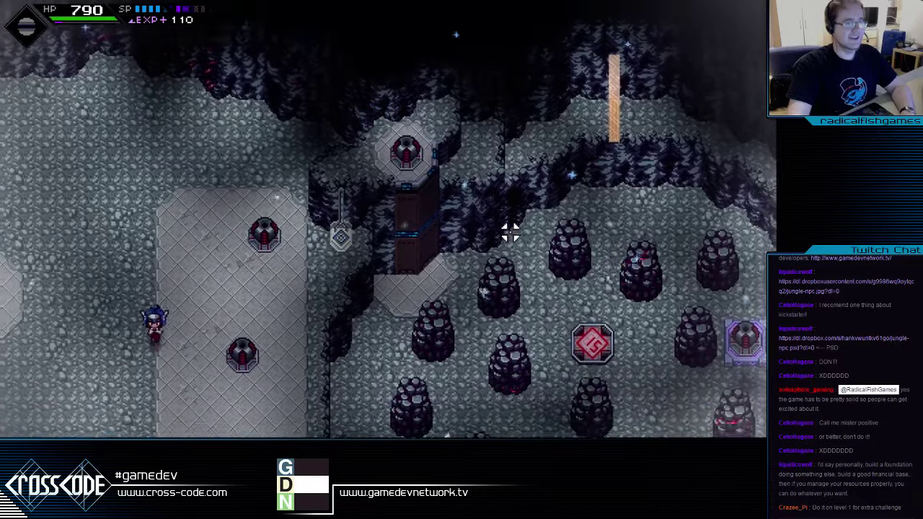
key(d)
key(a)
key(w)
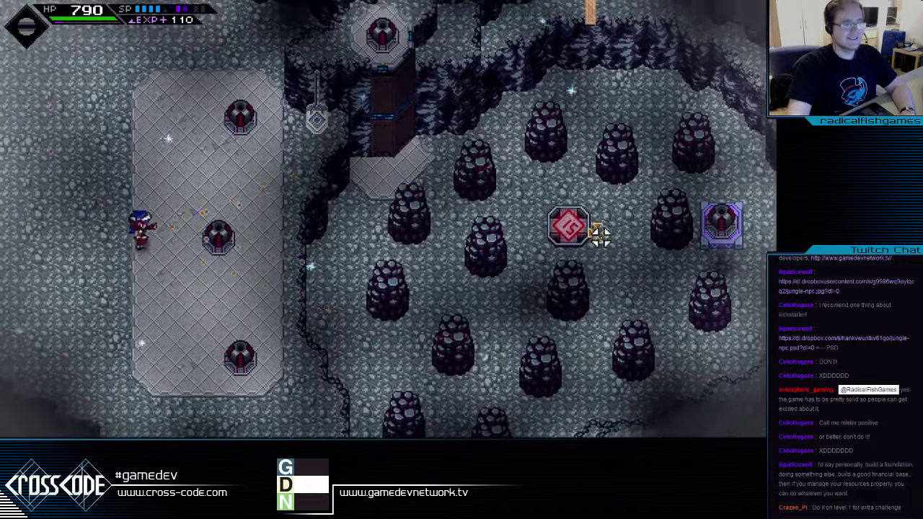
Launch bombs from the tiled floor's turrets across the gap to blow up the rock mounds and hit the emerging crawlers
key(d)
drag(599, 235, 528, 340)
key(1)
key(w)
key(s)
key(a)
key(d)
drag(548, 278, 556, 252)
key(s)
drag(505, 202, 419, 81)
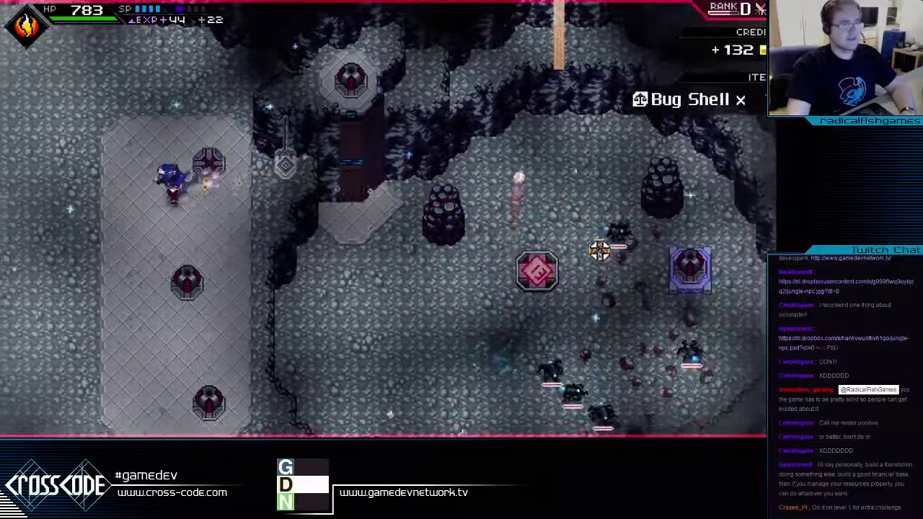
Shoot bombs from the middle and lower turrets of the tiled floor at the crawlers on the cleared field
key(s)
click(654, 313)
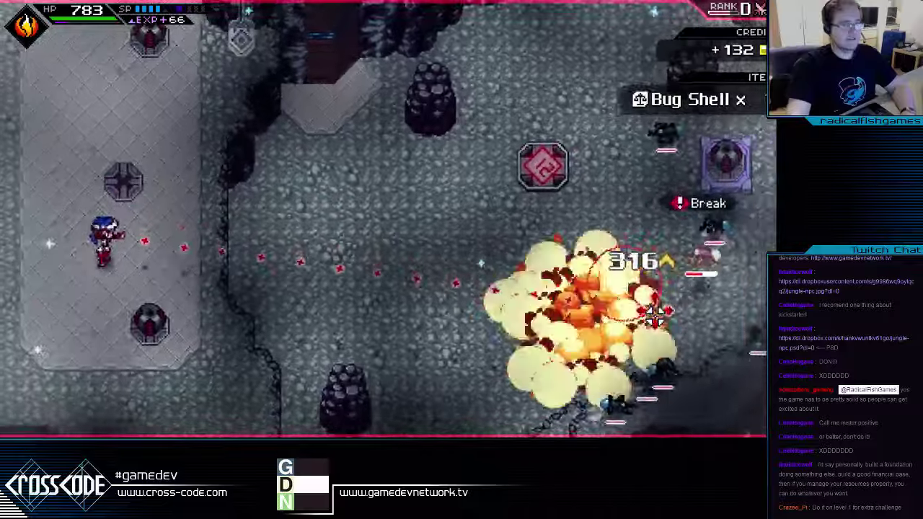
click(665, 319)
key(w)
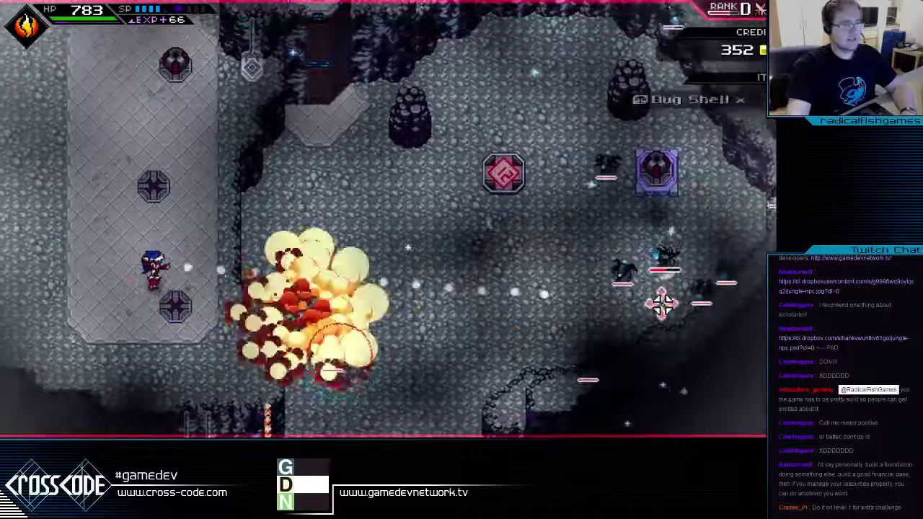
click(661, 324)
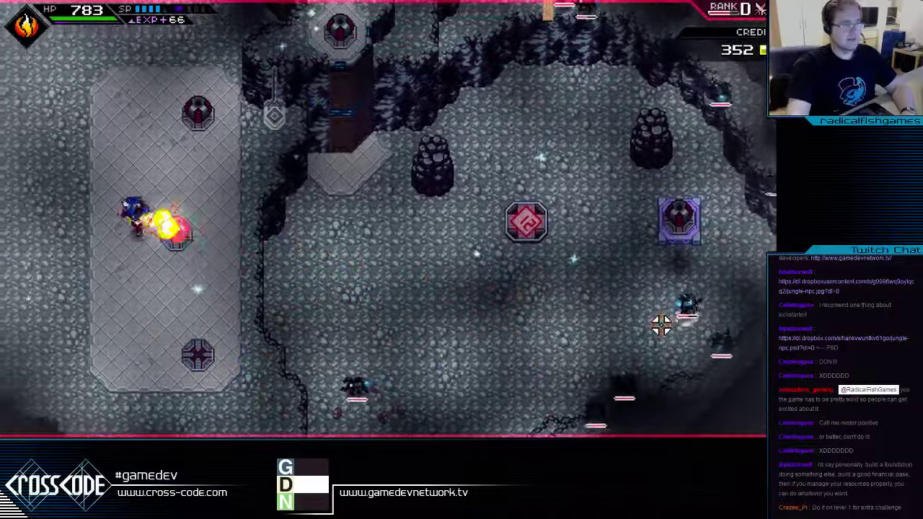
click(662, 321)
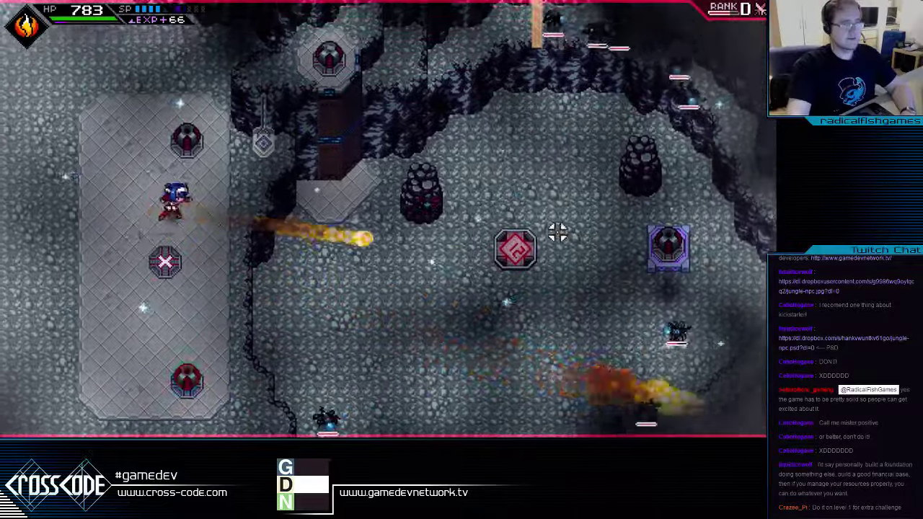
Climb to the upper ledge and launch its bomb at the crawlers coming through the lowered second barrier
key(w)
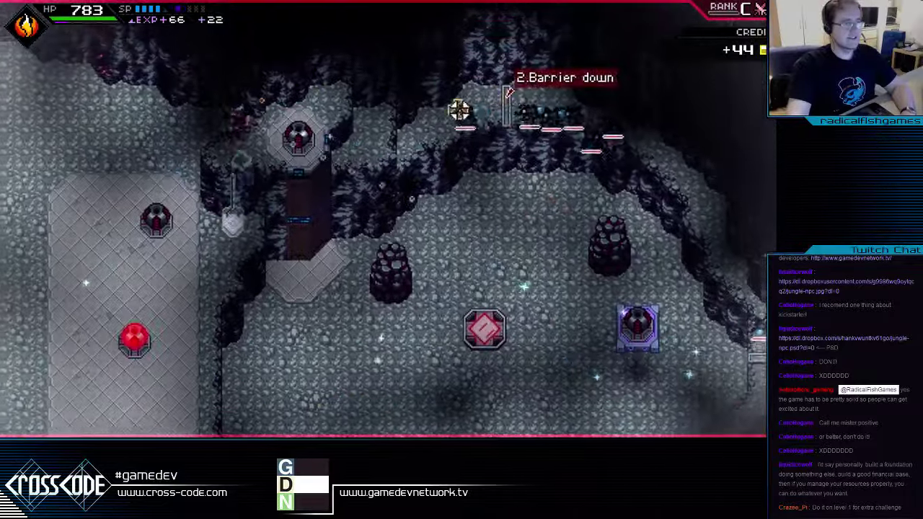
key(d)
click(518, 115)
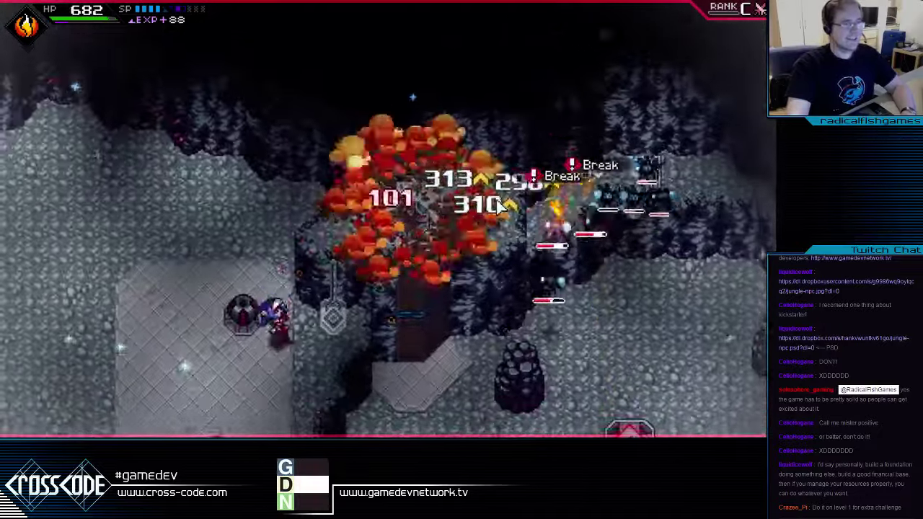
Fall back to the tiled floor and launch bombs from its middle turret toward the crawlers along the upper path
key(s)
click(481, 122)
key(a)
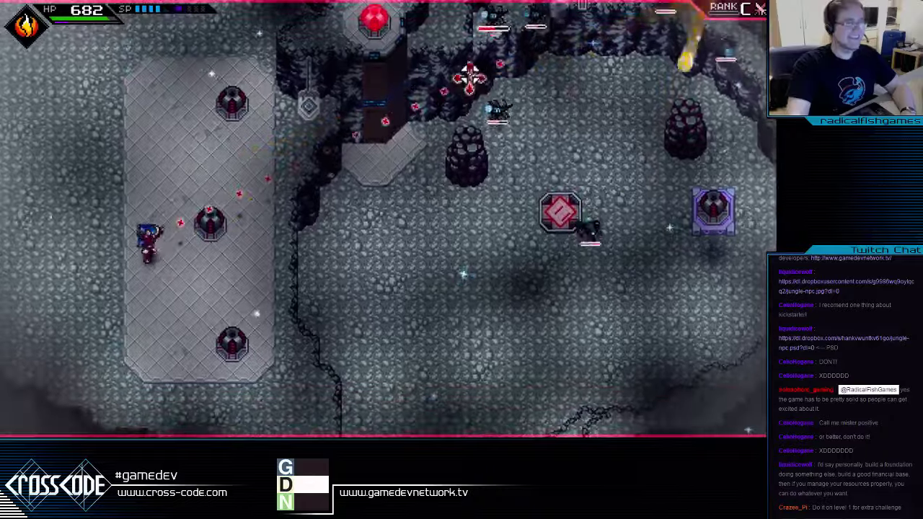
click(469, 65)
key(w)
key(d)
click(467, 57)
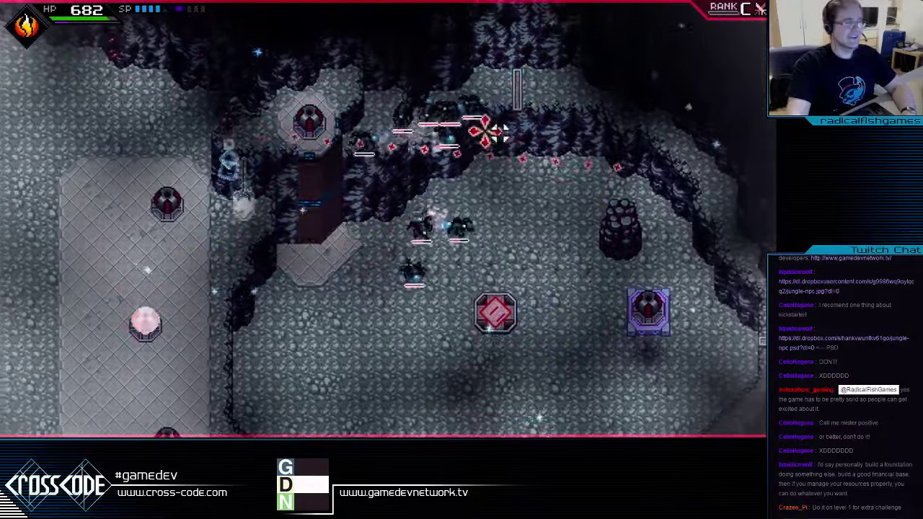
Bomb the crawlers beside the upper ledge turret at close range and retreat down to the tiled floor
click(499, 132)
key(a)
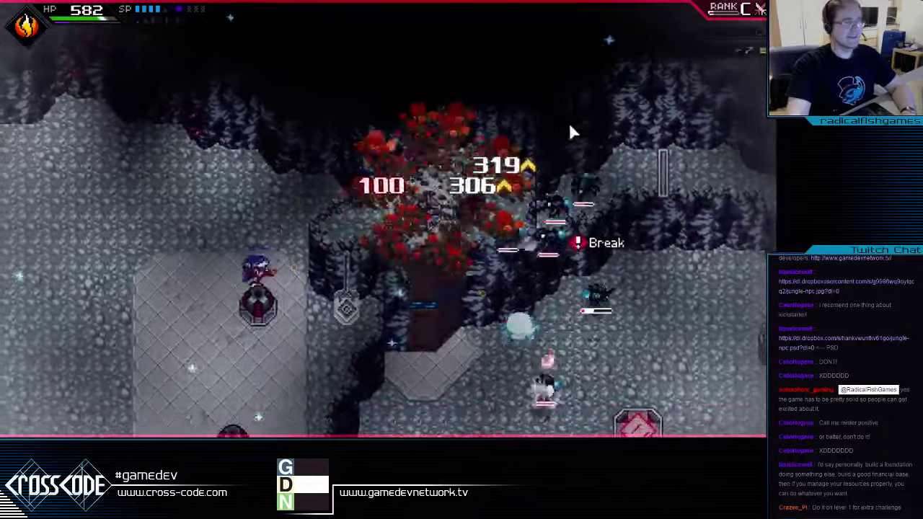
click(530, 123)
key(a)
key(s)
click(459, 76)
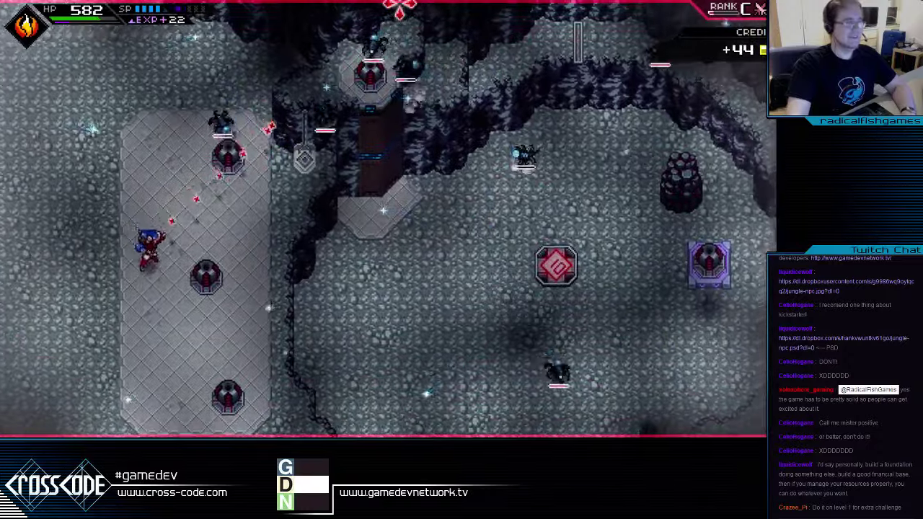
Resume the game after the brief window switch and beat back the crawlers on the tiled floor with fire attacks
key(alt+Tab)
key(alt+Tab)
click(262, 43)
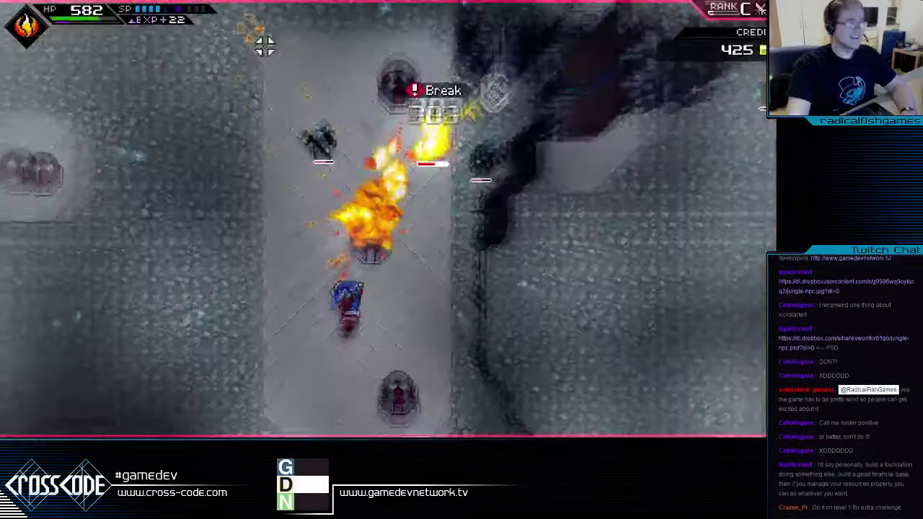
key(a)
click(165, 65)
key(a)
key(w)
click(243, 145)
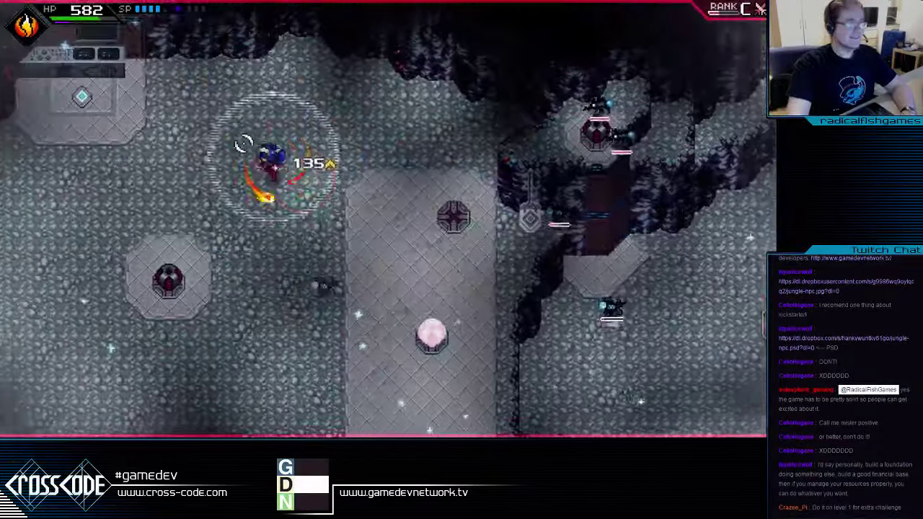
Run back behind the middle turret of the tiled floor and launch bombs at the crawlers around the wooden ramp
key(s)
key(d)
click(660, 132)
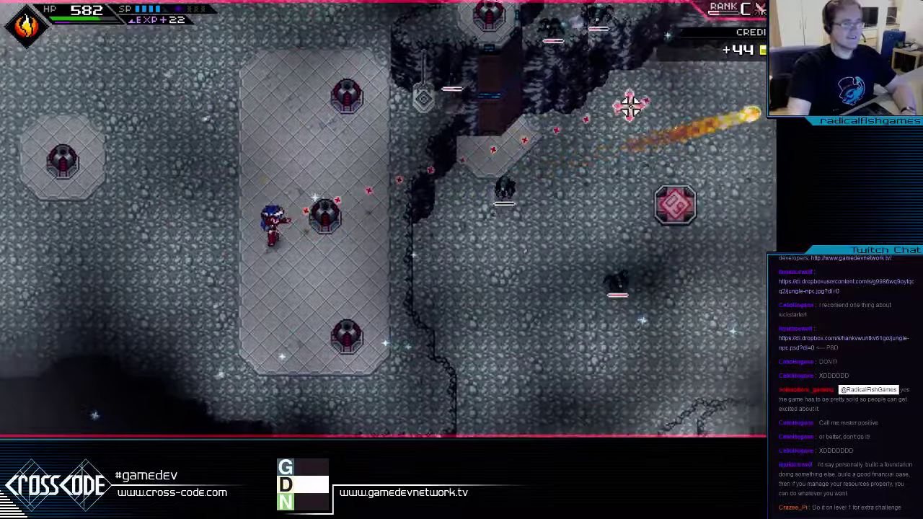
click(630, 105)
key(d)
click(443, 60)
key(w)
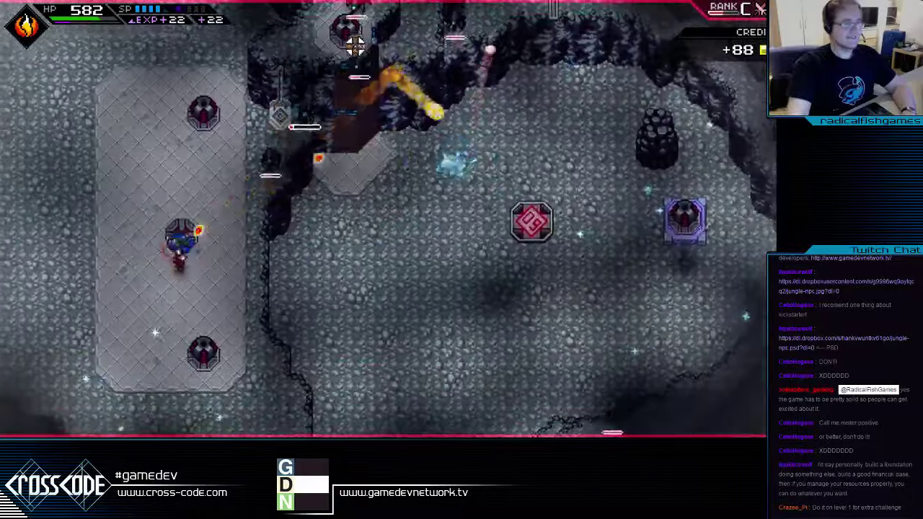
key(a)
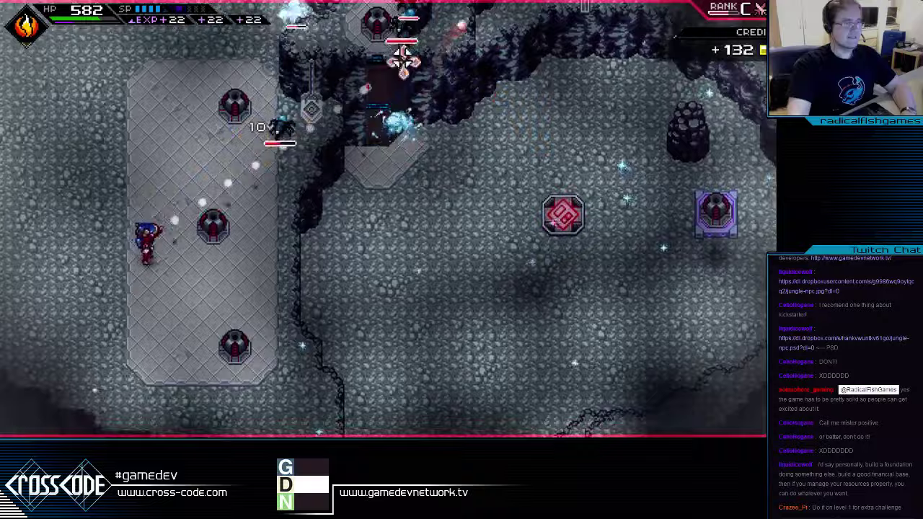
click(401, 52)
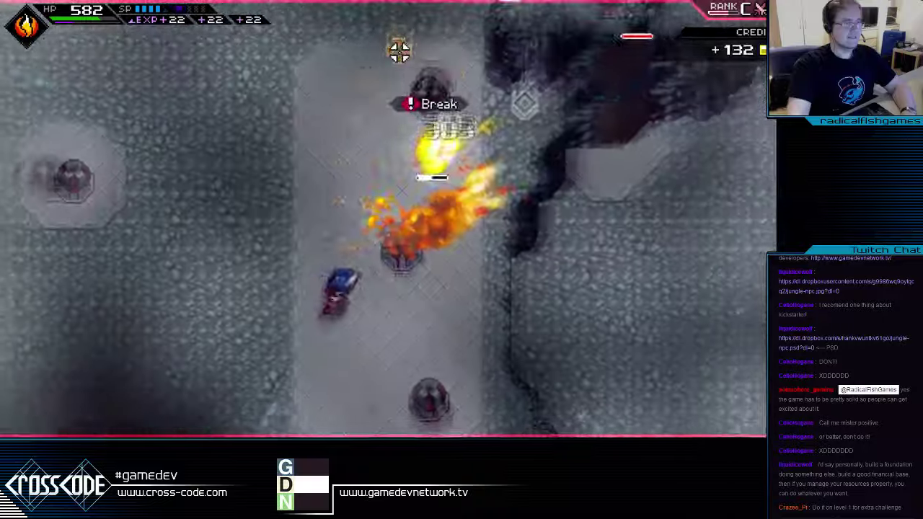
Retreat to the central turret and fire at the crawlers chasing across the field from the tiled floor
key(a)
key(s)
key(w)
key(w)
click(573, 84)
key(a)
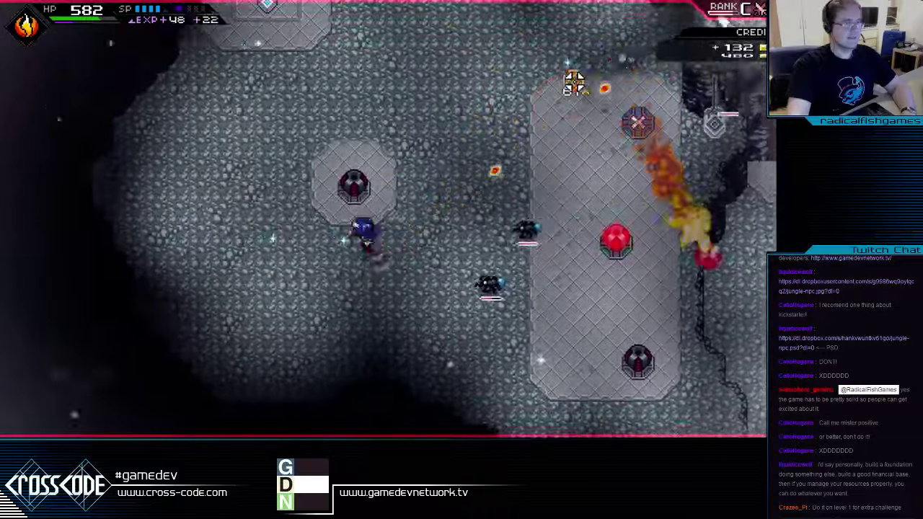
click(596, 311)
key(a)
key(s)
click(622, 264)
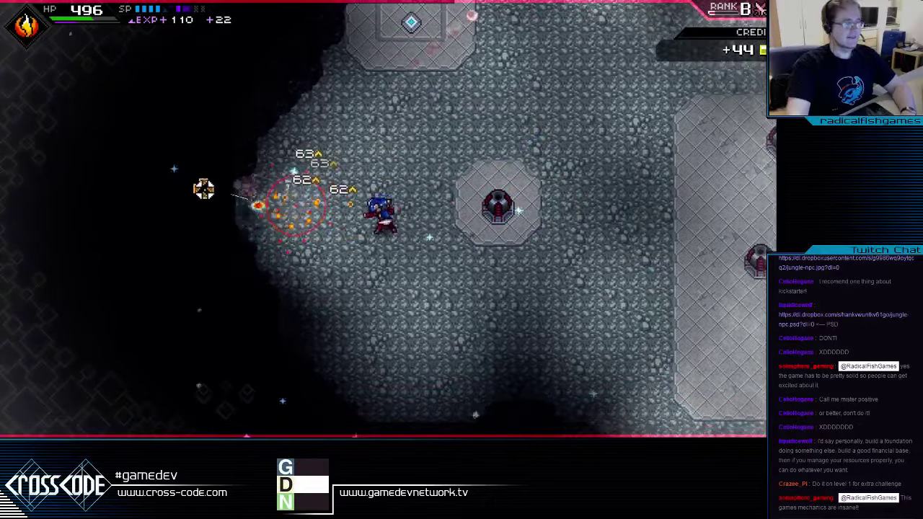
Return to the upper ledge and shoot its bomb past the second barrier at the incoming crawlers
key(d)
key(d)
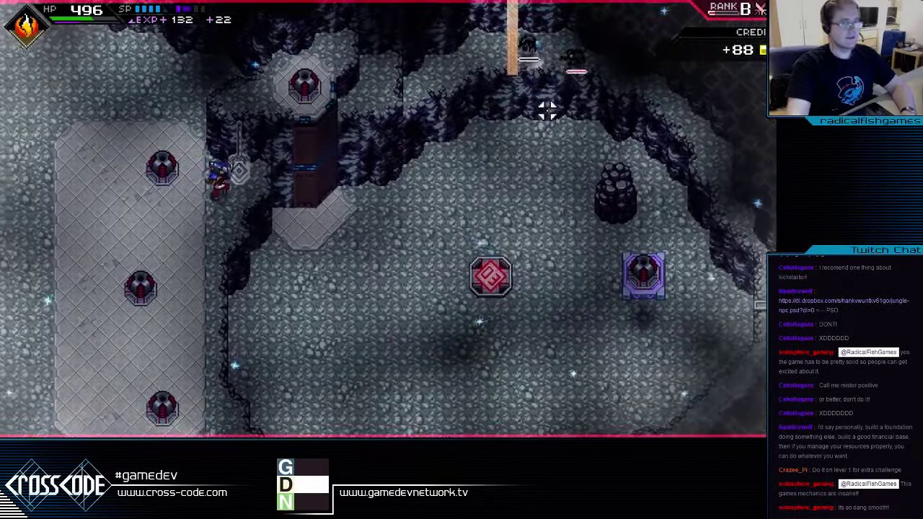
key(w)
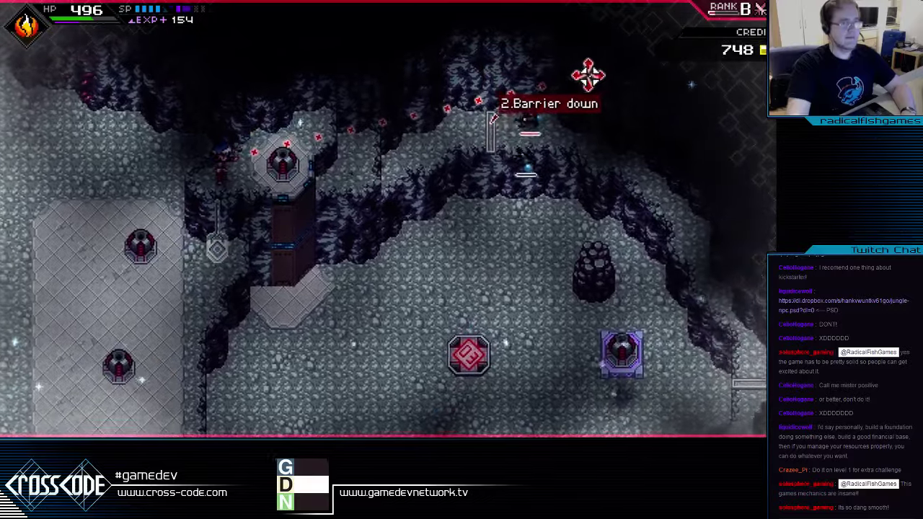
click(587, 76)
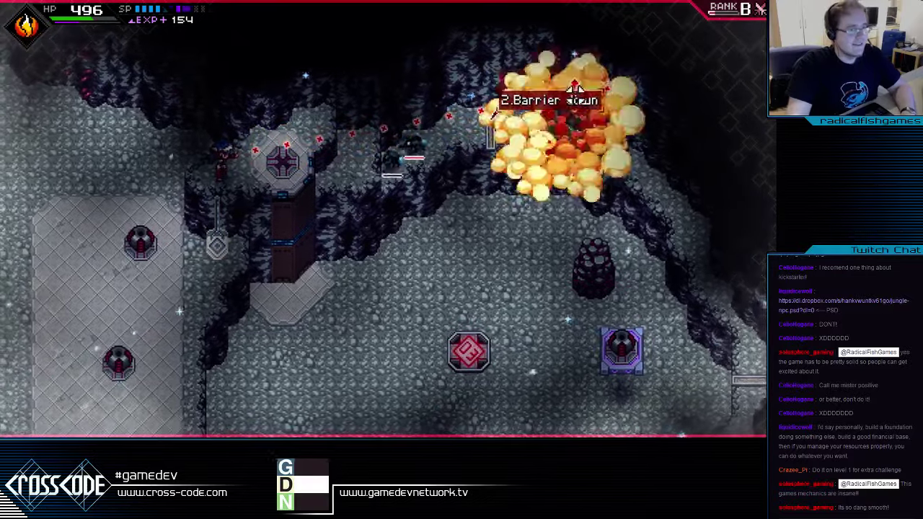
Drop from the upper ledge to the lower end of the tiled floor and fire at the pursuing crawlers
key(a)
key(s)
click(439, 10)
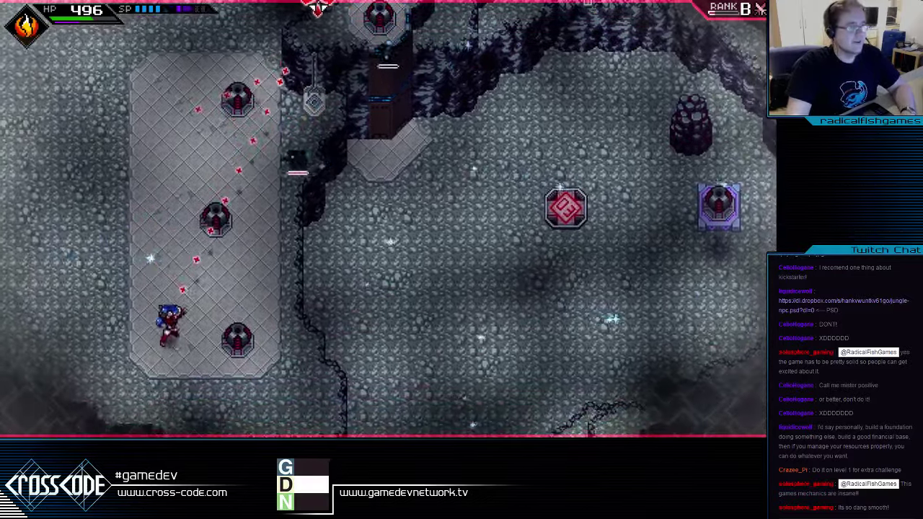
click(340, 8)
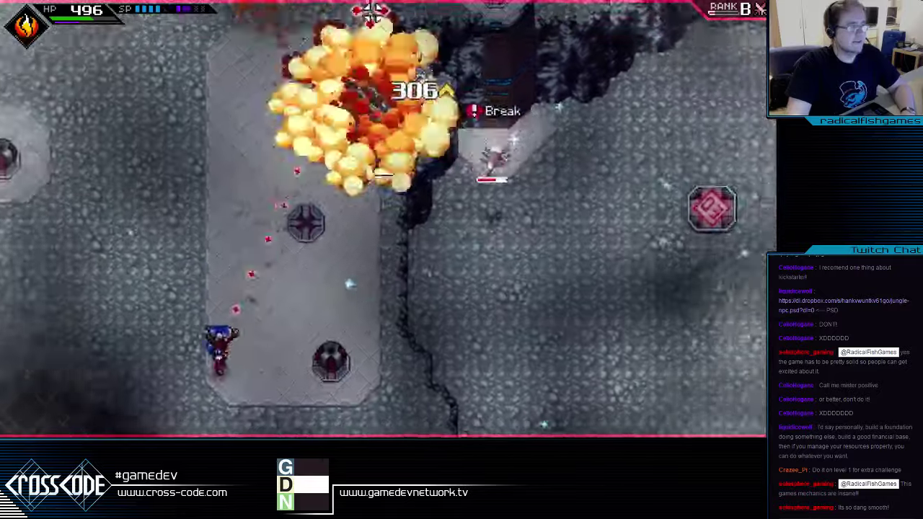
click(373, 14)
Move up between the tiled floor's turrets and shoot the last crawlers near the wooden ramp
key(w)
key(d)
key(a)
key(s)
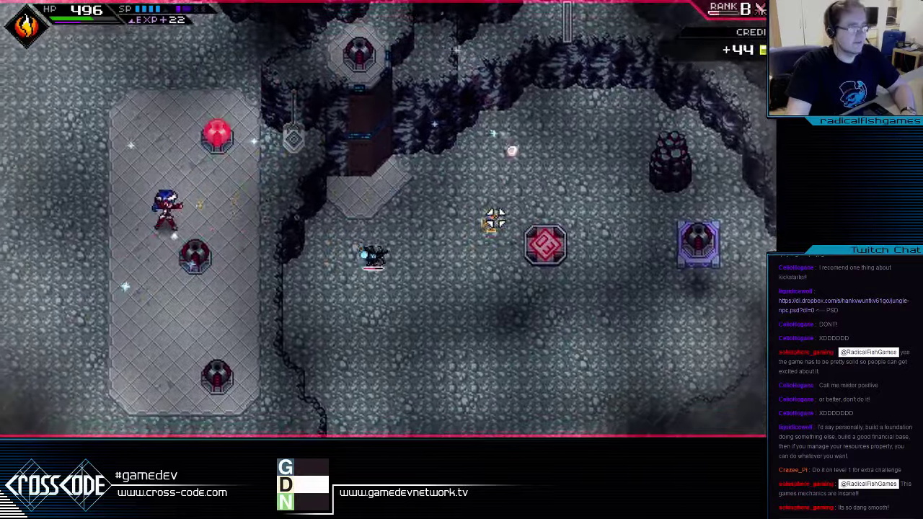
click(537, 171)
key(d)
key(w)
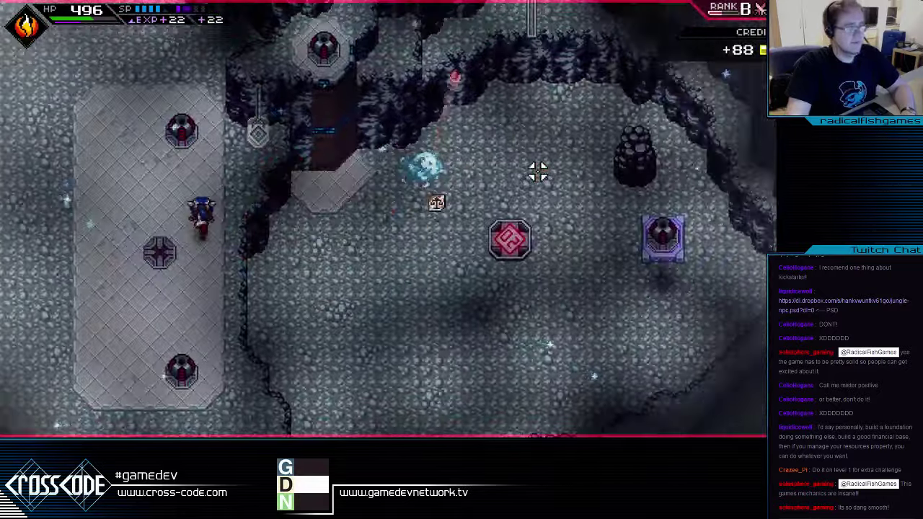
Reposition around the upper turret of the tiled floor and aim shots across the field between waves
key(s)
key(a)
key(w)
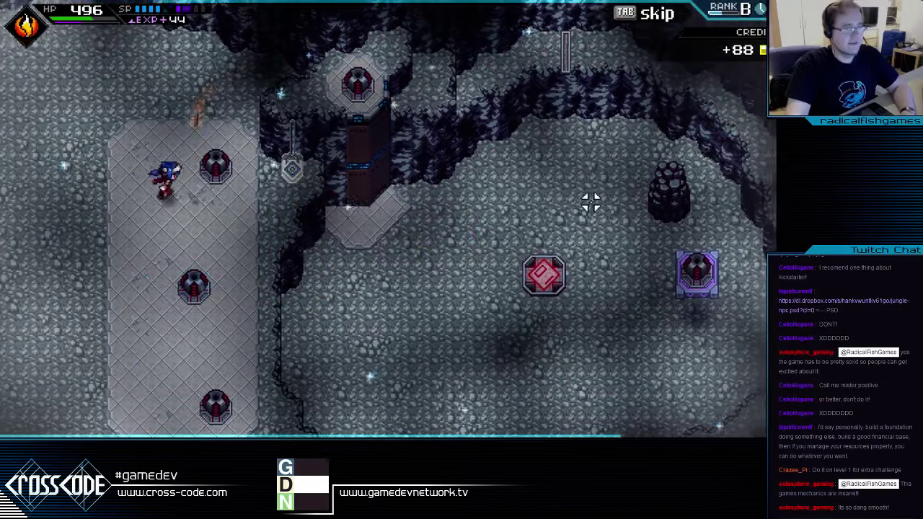
key(s)
drag(591, 204, 673, 195)
key(w)
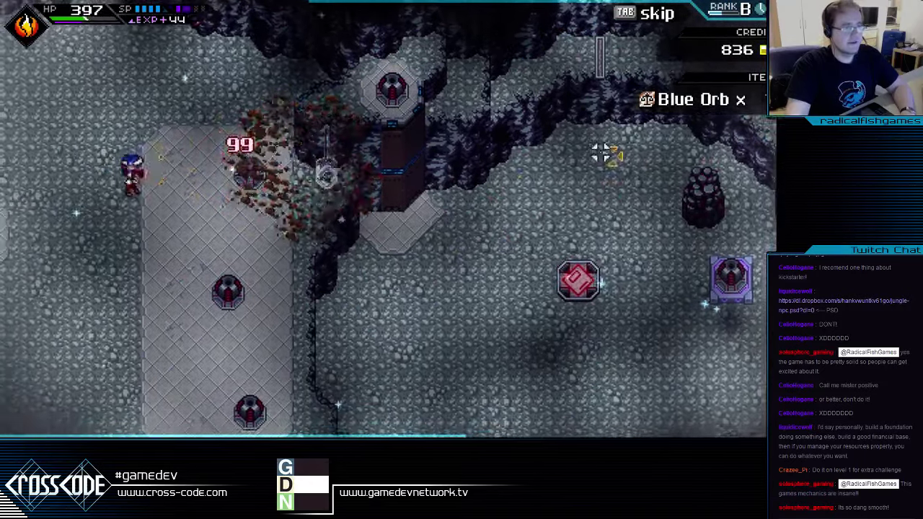
Run down to the tiled floor's lowest turret and launch its bomb toward the crawlers beyond the red floor panel
key(d)
key(s)
drag(613, 152, 653, 132)
key(s)
drag(605, 101, 617, 60)
key(d)
key(w)
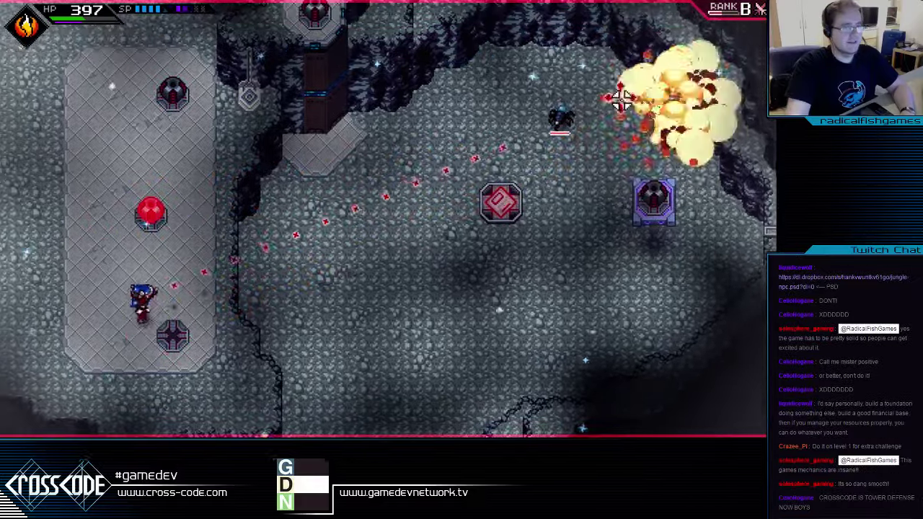
Shoot the lowest turret's bomb at the crawlers by the dark lower edge, then run up to the middle turret
click(683, 138)
drag(683, 137, 698, 232)
key(s)
key(d)
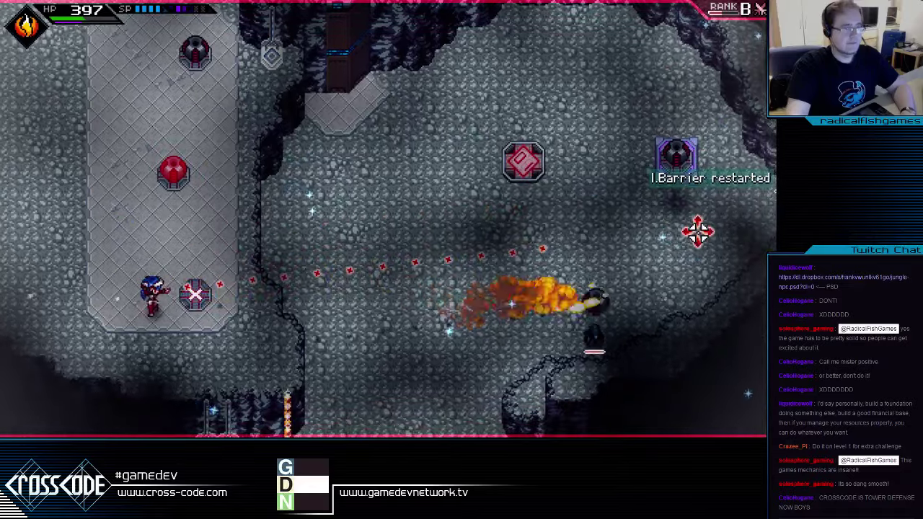
key(w)
click(656, 281)
key(w)
key(d)
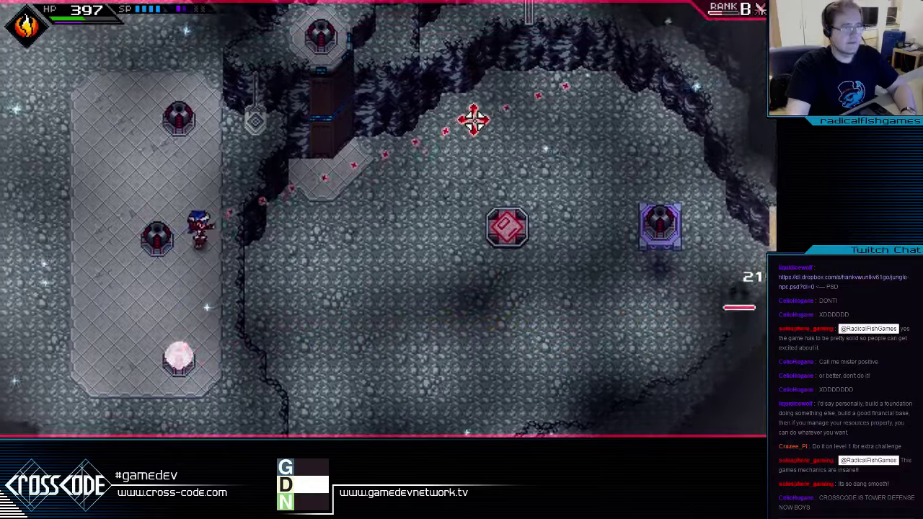
Keep moving around the tiled floor and fire across the field until the remaining crawlers are defeated
key(a)
key(s)
drag(457, 232, 536, 297)
key(s)
key(d)
key(w)
key(w)
key(d)
drag(570, 234, 703, 255)
key(a)
key(d)
key(s)
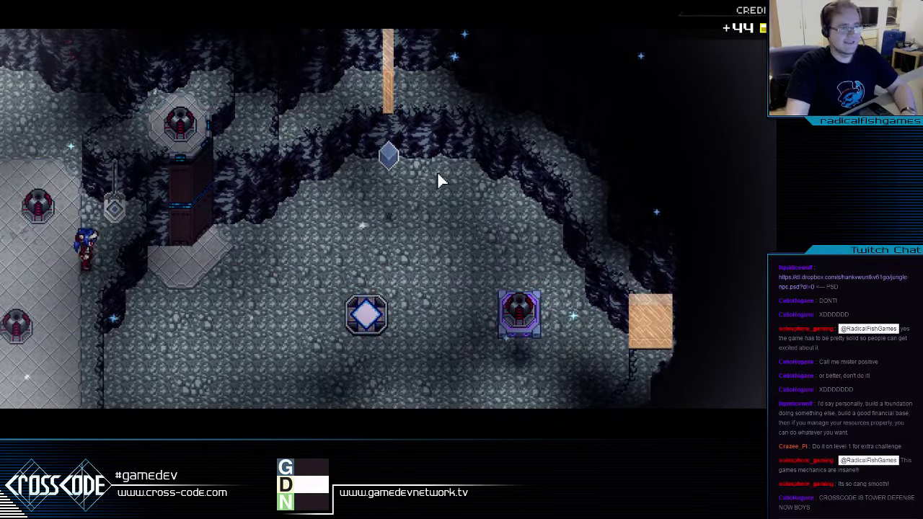
Leave the tiled floor and cross the field to the blue crystal beneath the upper barrier
key(d)
key(w)
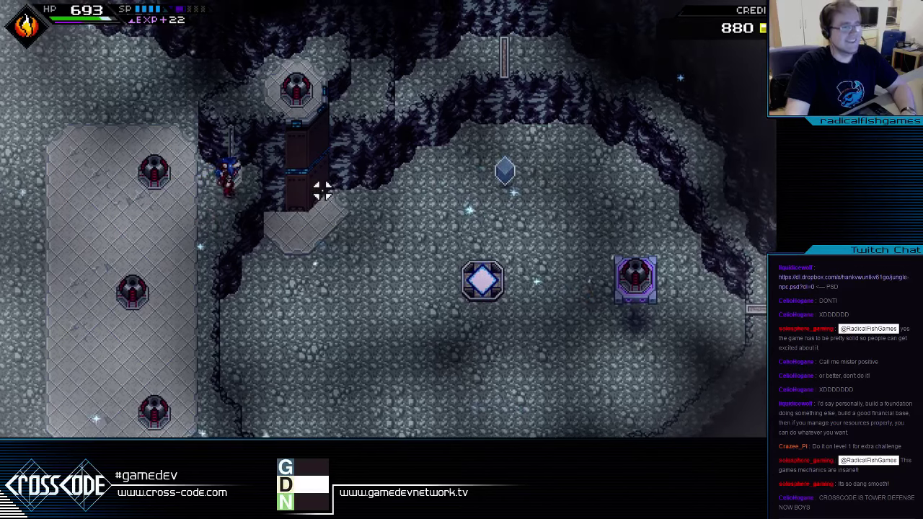
key(w)
key(a)
key(d)
key(s)
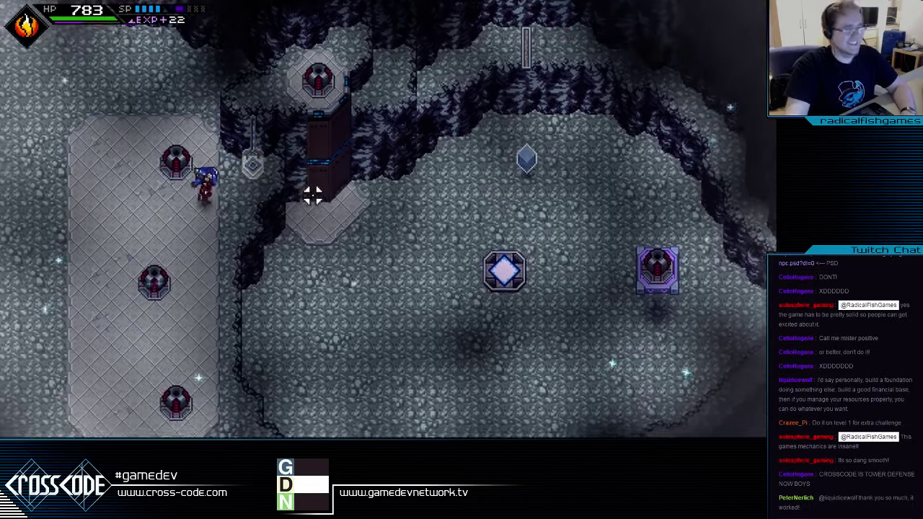
key(w)
key(w+d)
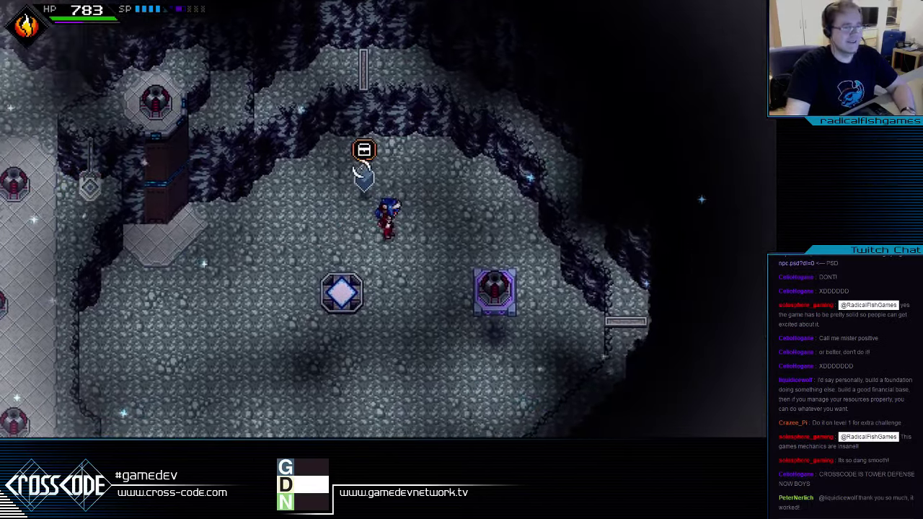
key(s+a)
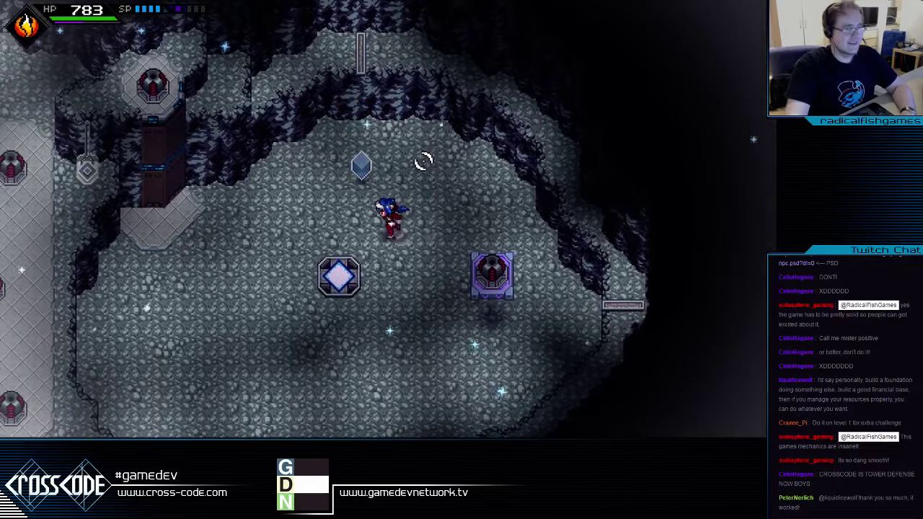
Circle up to the blue crystal and activate it to start another crawler battle
key(w)
key(s)
key(w)
key(d)
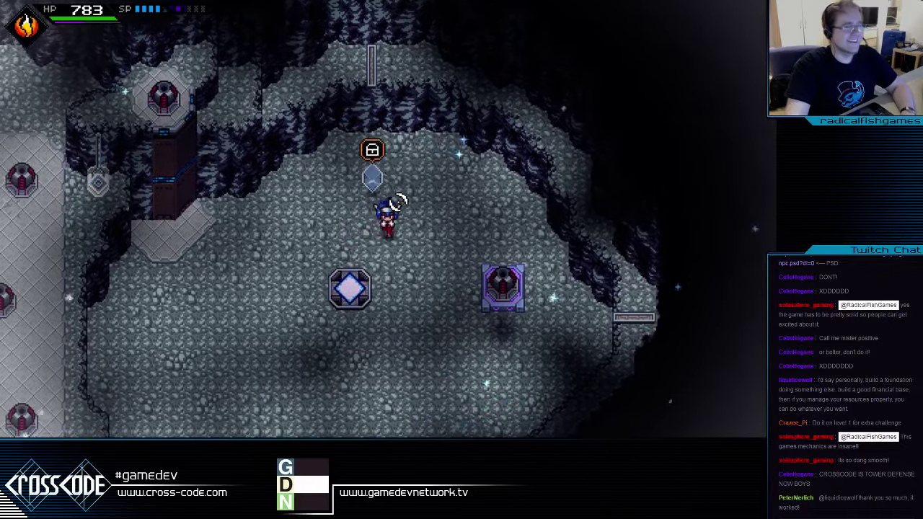
key(a)
key(w)
key(space)
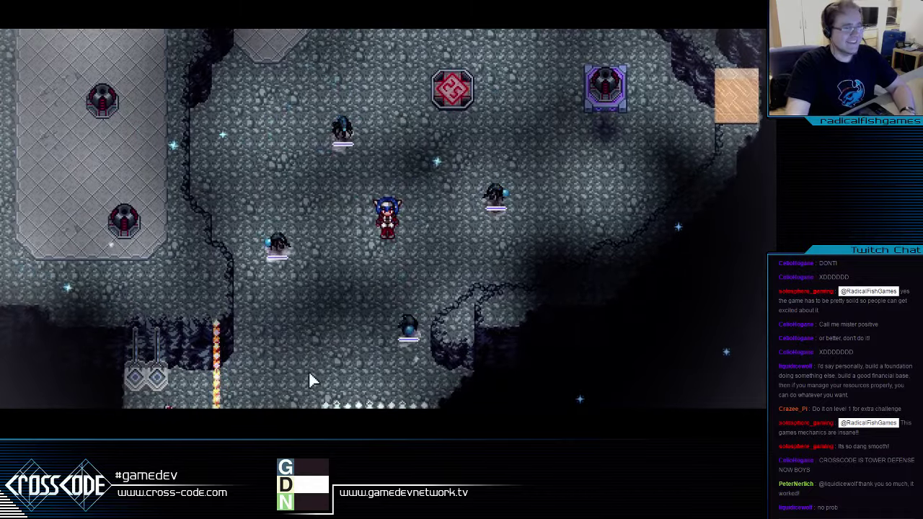
Run toward the crystal and fight off the crawlers surrounding the red floor panel with shots and dashes
key(w)
key(d)
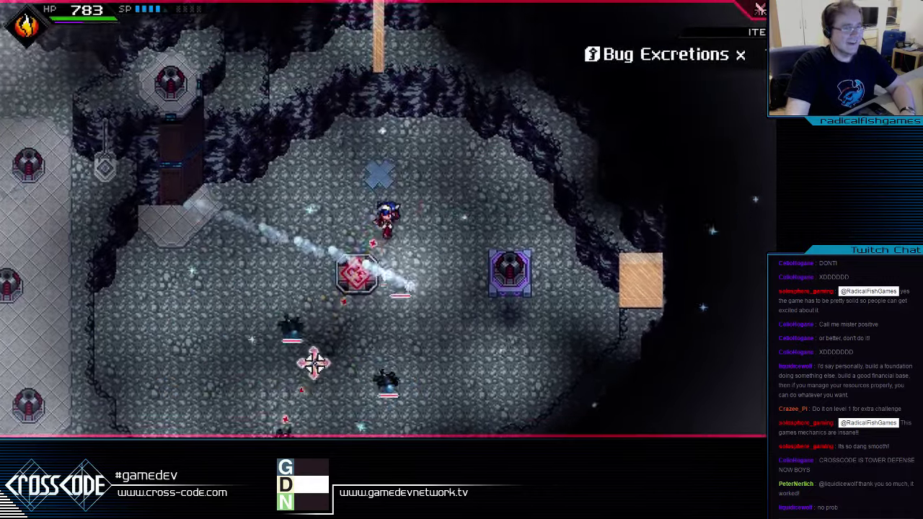
right_click(310, 359)
key(a)
click(346, 347)
key(s)
right_click(347, 342)
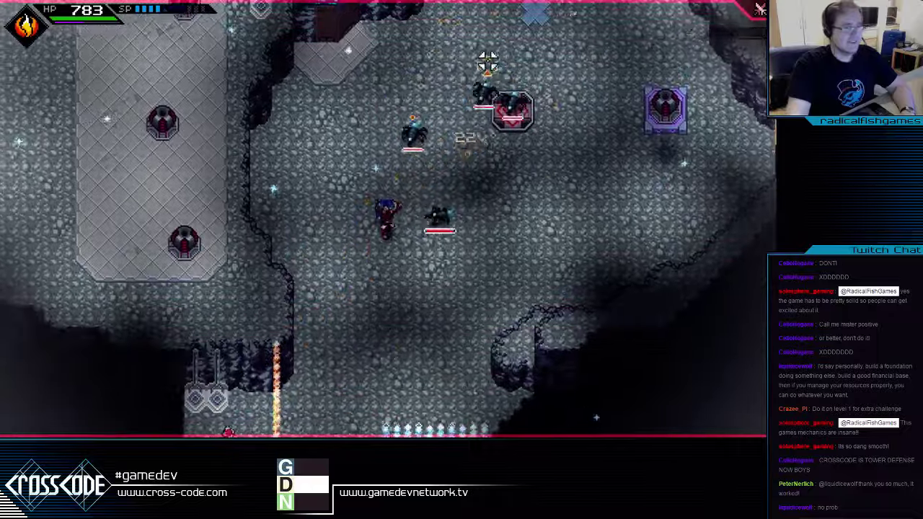
Shoot at the crawlers by the red floor panel and retreat down to the barrier beside the lower alcove
click(486, 52)
key(s)
key(a)
click(33, 346)
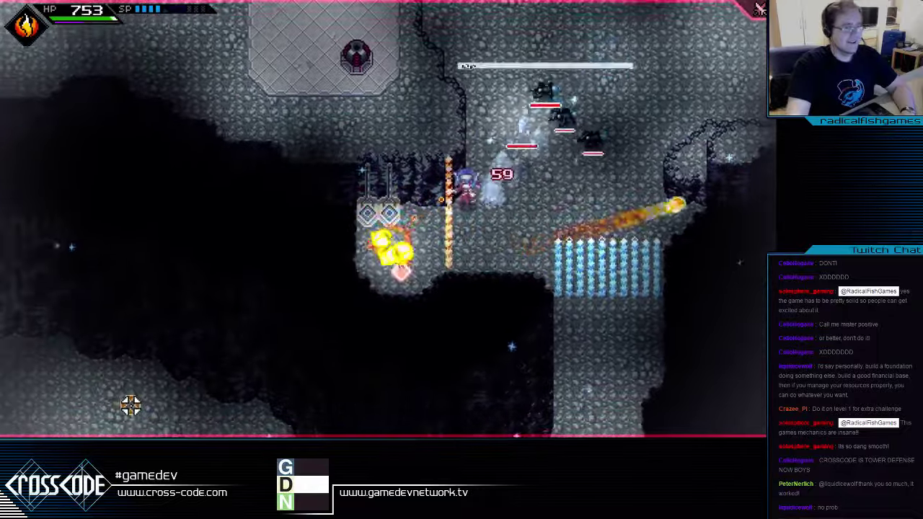
key(w)
key(d)
Return to the game from the code editor and run up past the red floor panel while shooting at the crawlers
key(alt+Tab)
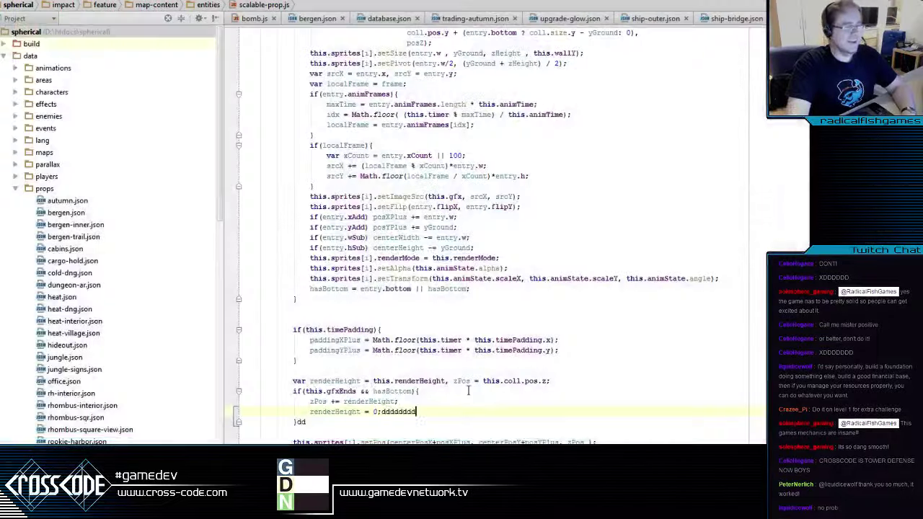
key(alt+Tab)
key(w)
click(370, 389)
key(d)
click(297, 421)
right_click(238, 400)
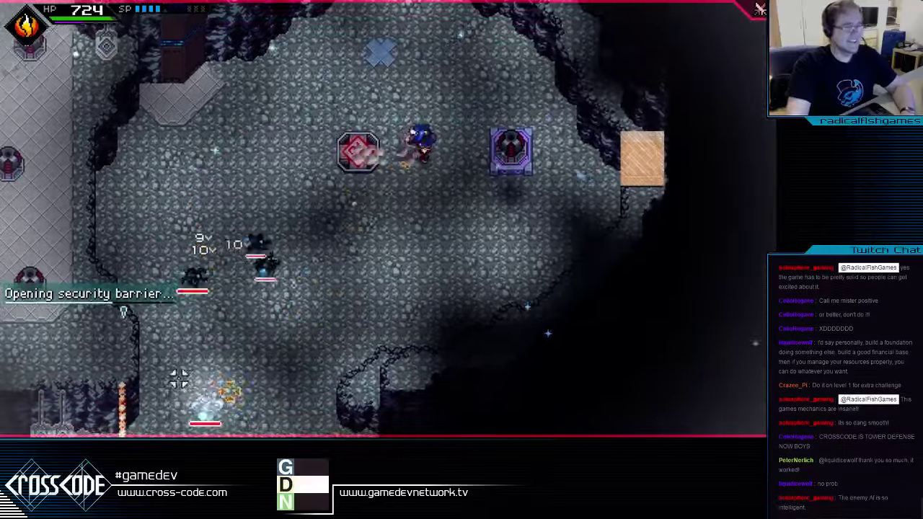
Run down through the opening security barrier's path, shoot at the crawlers and climb back toward the tiled floor
click(144, 353)
key(s)
key(a)
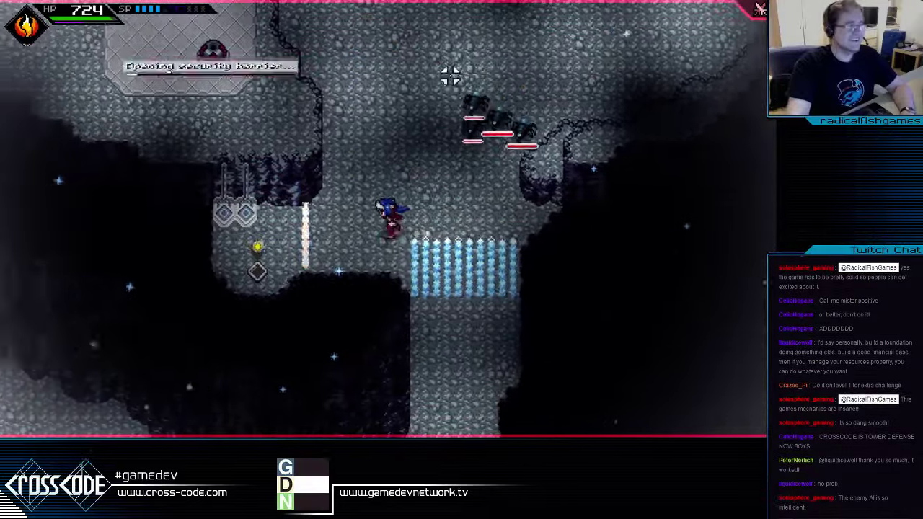
click(539, 102)
key(a)
key(w)
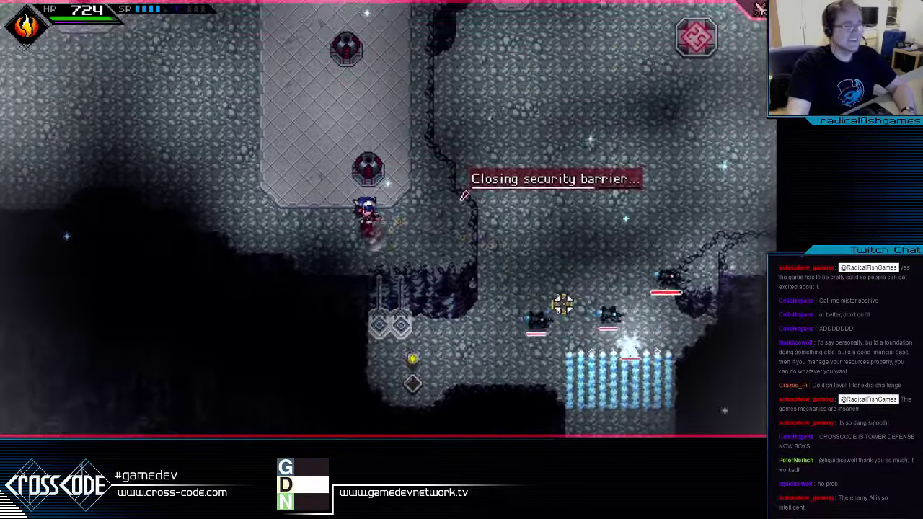
Retreat up the tiled floor and shoot at the crawlers chasing from the ice-blue barrier
key(a)
click(598, 249)
key(w)
key(a)
click(604, 344)
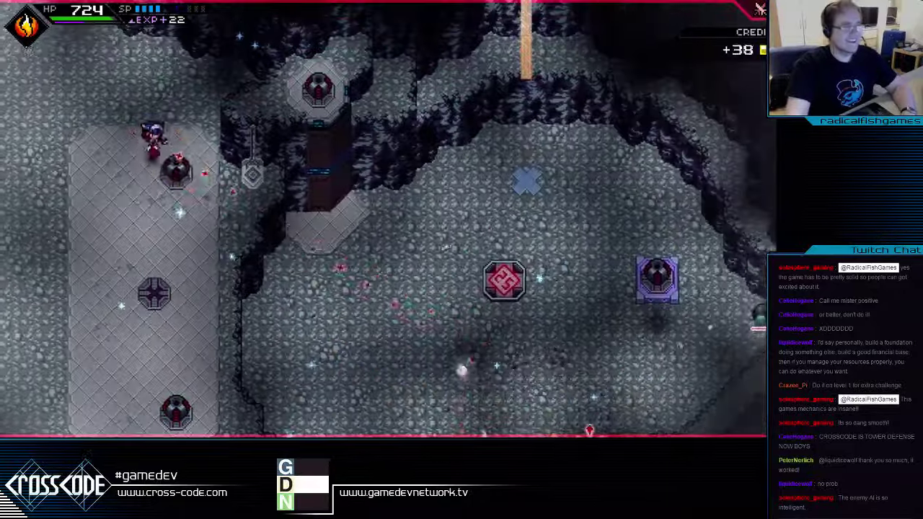
Fire a bomb from the tiled floor's upper turret and another from the ledge turret at the crawlers
click(637, 420)
text(dd)
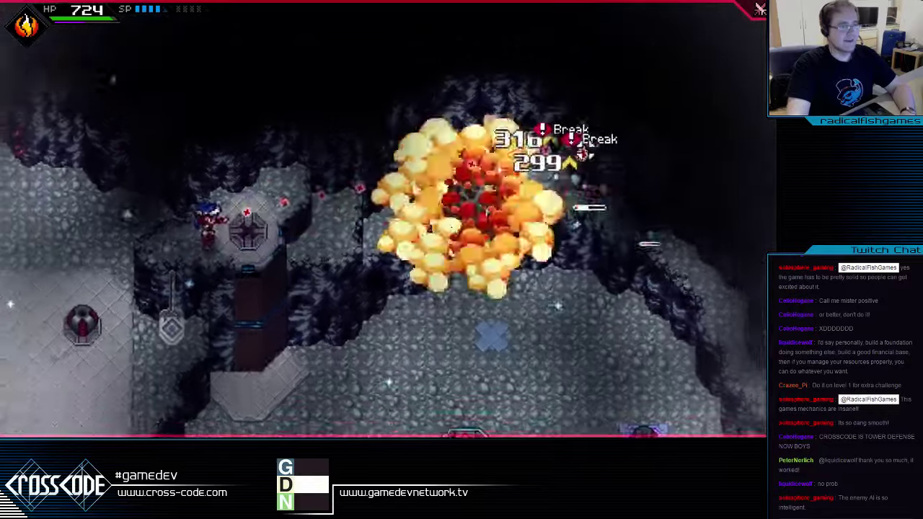
click(569, 134)
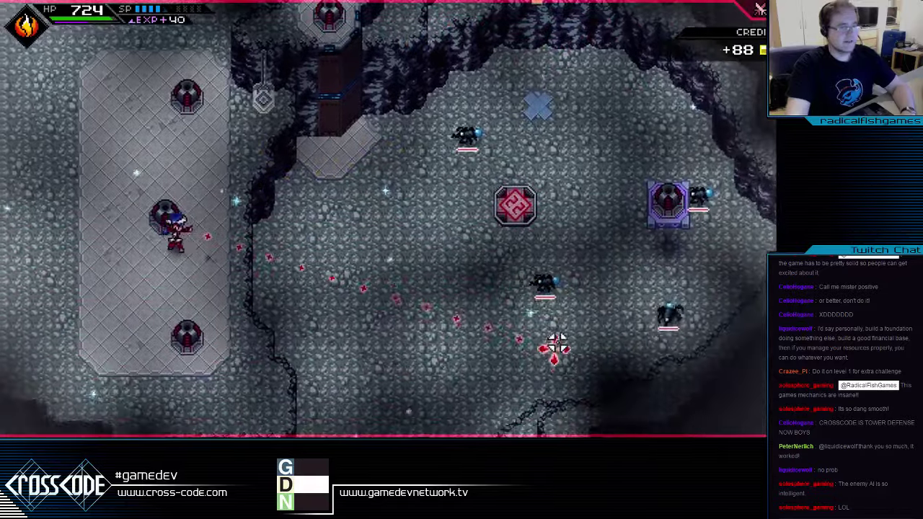
Move down to the tiled floor's lowest turret and bomb the crawlers gathered along the field's lower edge
key(a)
drag(556, 342, 633, 300)
key(s)
key(s)
click(650, 301)
key(w)
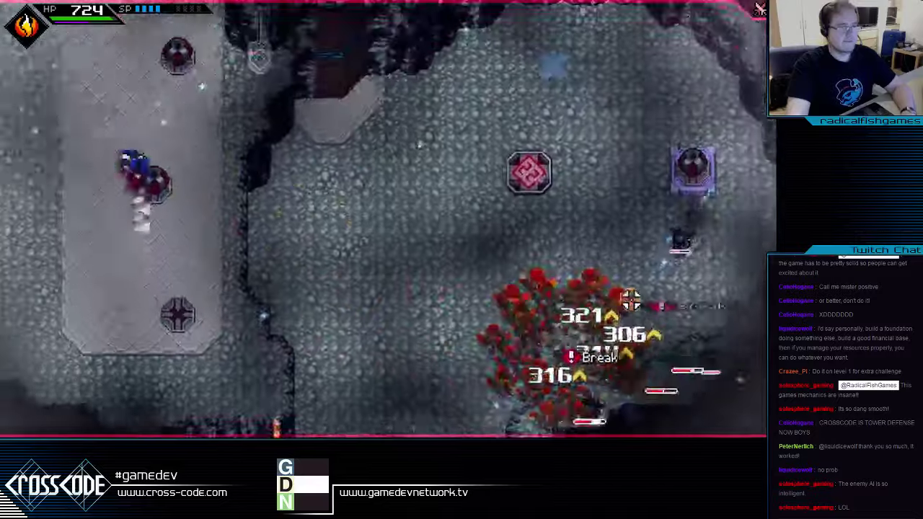
Return to the upper ledge and shoot the turret's bombs at the crawlers coming through the second barrier
mouse_move(646, 346)
mouse_down()
mouse_move(650, 386)
mouse_move(589, 274)
mouse_move(484, 140)
mouse_move(435, 134)
mouse_move(415, 101)
mouse_up()
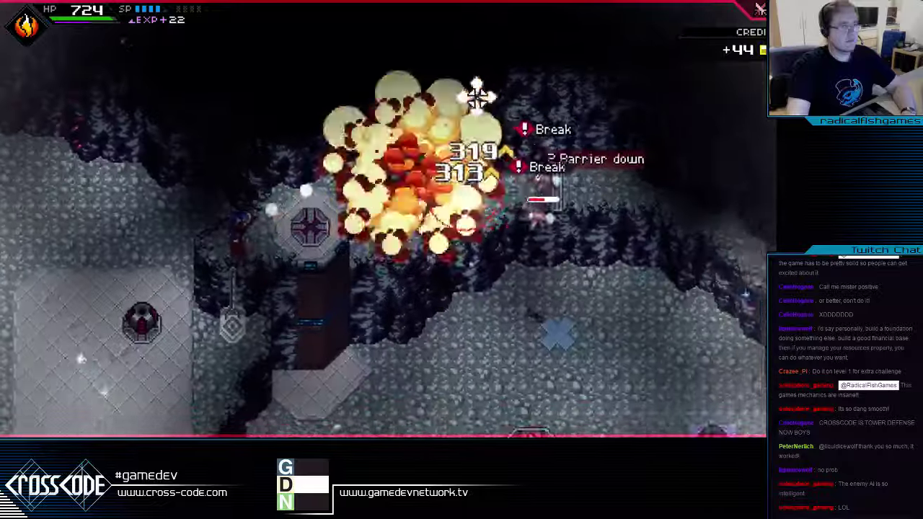
mouse_move(476, 97)
mouse_down()
mouse_move(504, 134)
mouse_move(514, 116)
mouse_move(553, 165)
mouse_move(593, 176)
mouse_move(590, 153)
mouse_move(575, 152)
mouse_up()
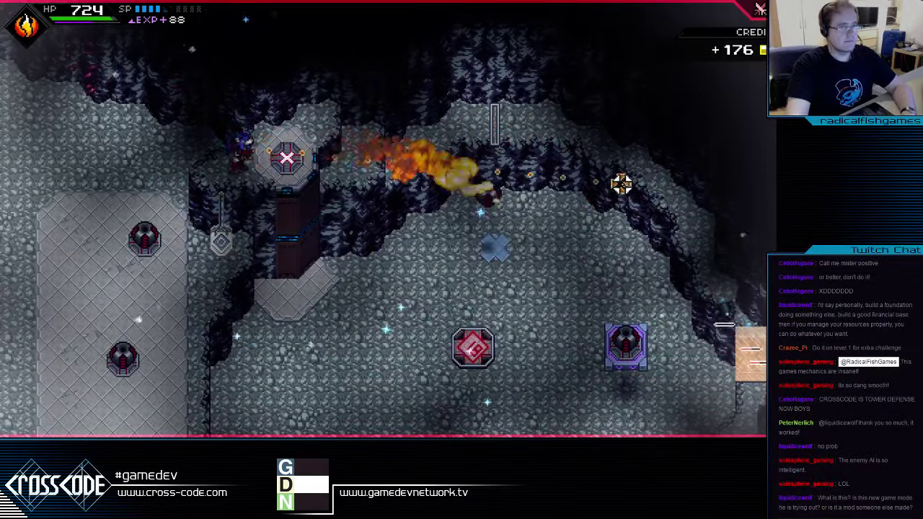
mouse_move(699, 267)
mouse_down()
mouse_move(692, 289)
mouse_move(702, 274)
mouse_move(707, 305)
mouse_move(657, 208)
mouse_move(651, 163)
mouse_up()
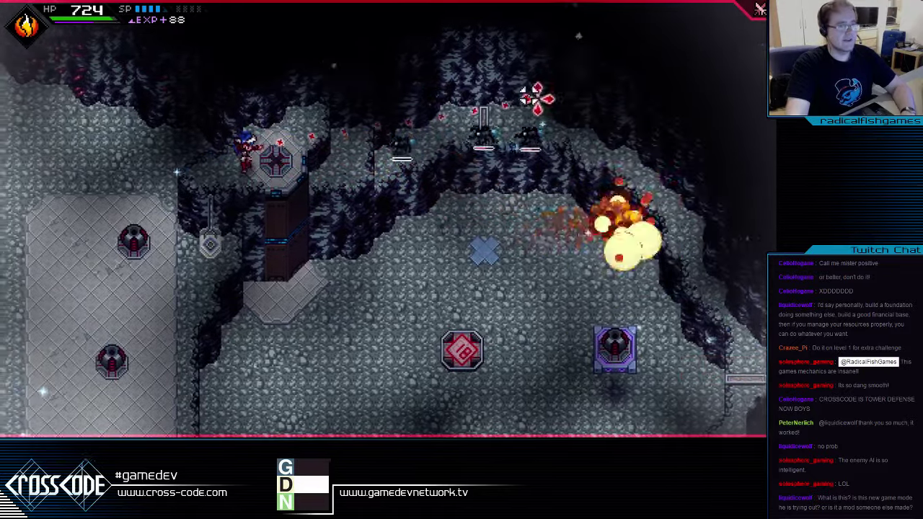
click(515, 98)
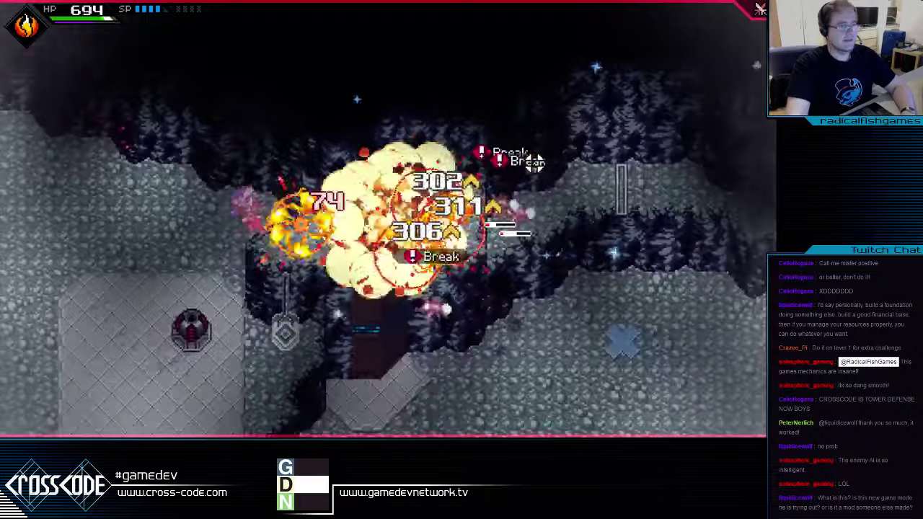
Shoot the crawlers closing in on the ledge turret and escape from the upper ledge
key(a)
click(521, 146)
mouse_move(523, 147)
mouse_down()
mouse_move(531, 161)
mouse_move(596, 171)
mouse_move(505, 106)
mouse_move(529, 97)
mouse_move(494, 149)
mouse_move(472, 150)
mouse_up()
key(s)
key(w)
key(d)
key(d)
Lead the crawlers onto the tiled floor and hit them with a turret bomb while dodging to the upper turret
drag(115, 296, 127, 381)
key(a)
key(s)
key(d)
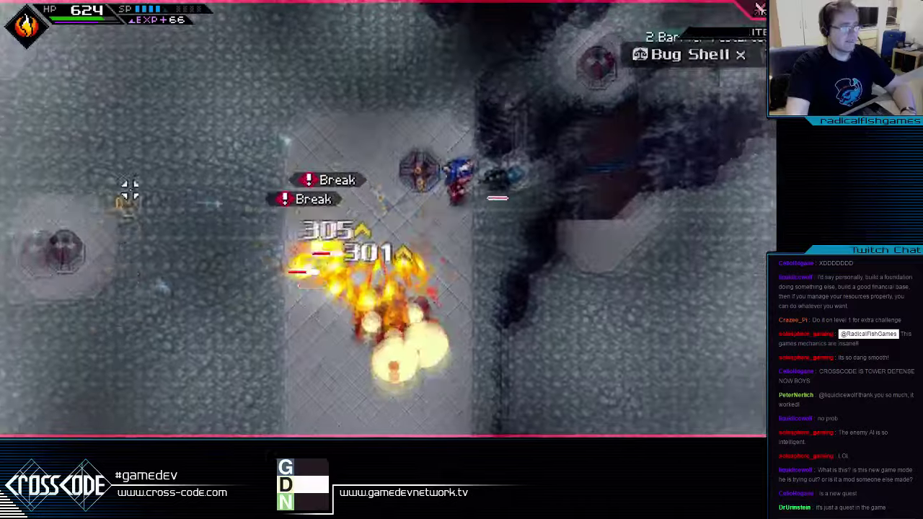
Fire the lowest turret's bomb up the tiled floor, bring the game window back and run away from the remaining crawlers
key(s)
key(a)
drag(204, 36, 208, 3)
click(208, 3)
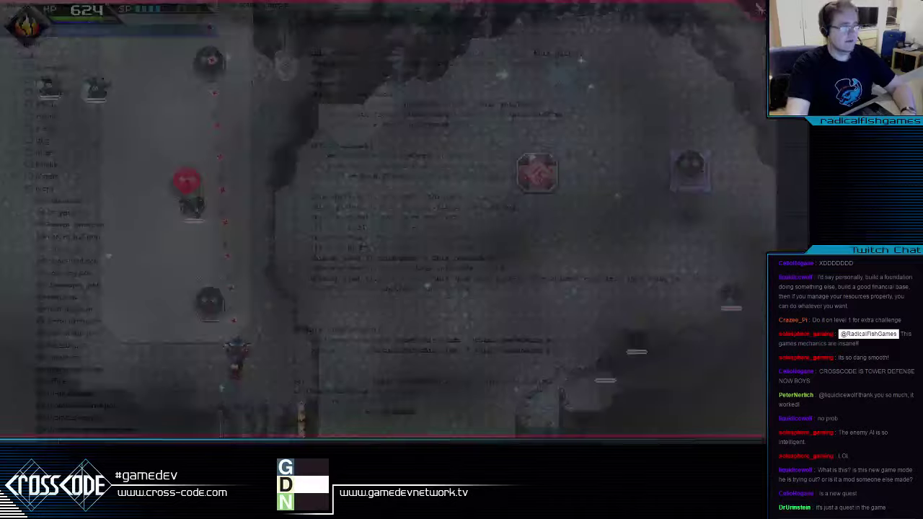
key(alt+Tab)
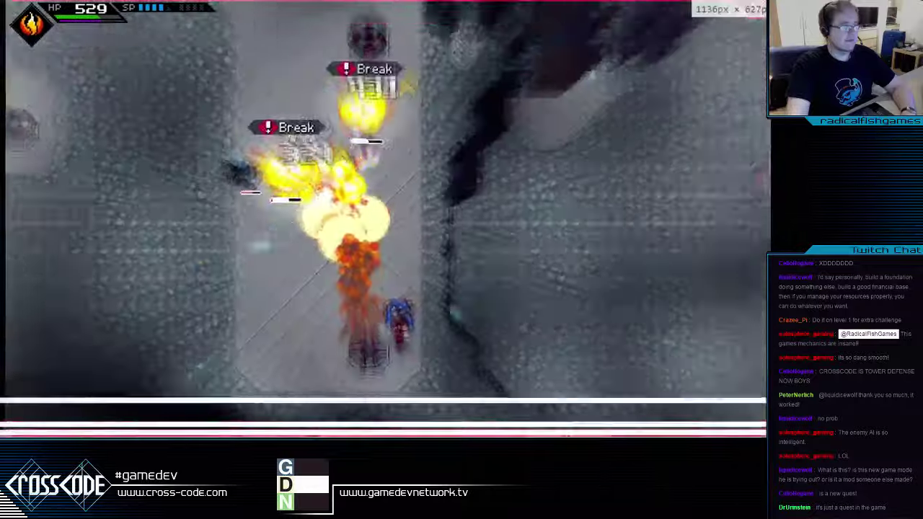
key(a)
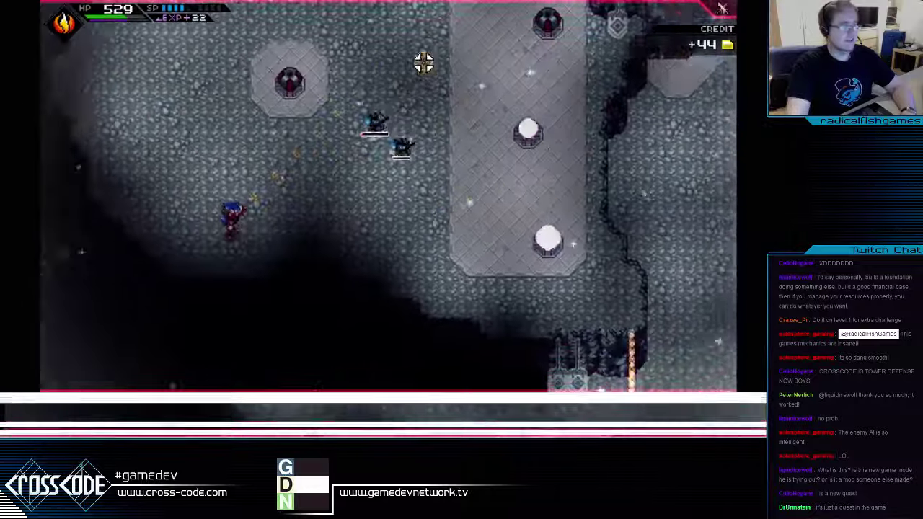
Shoot the last crawlers near the tiled floor and resize the game window to about 1101 × 621 px
click(514, 82)
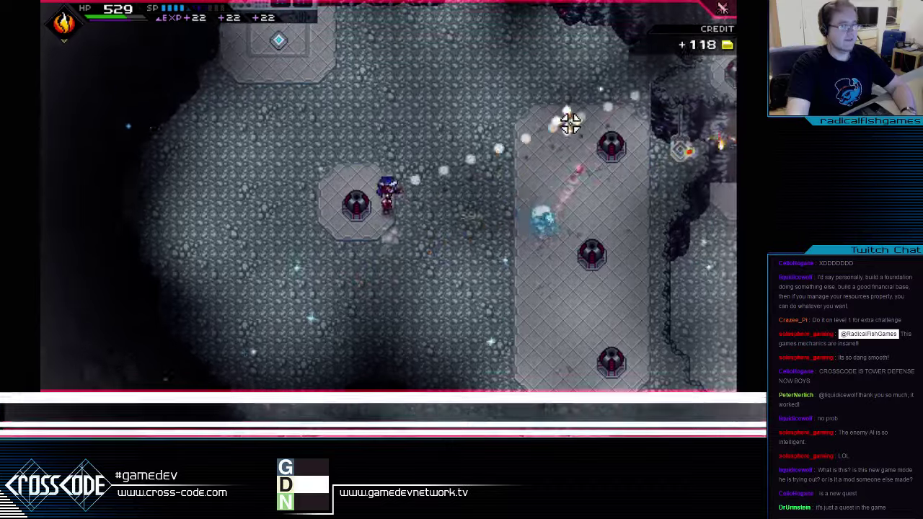
click(570, 122)
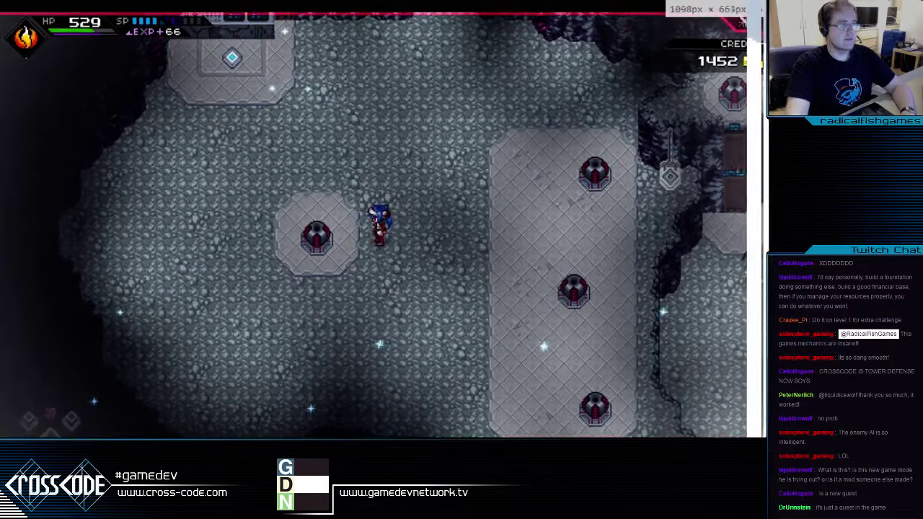
mouse_move(748, 436)
mouse_down()
mouse_move(744, 423)
mouse_move(778, 435)
mouse_move(757, 429)
mouse_up()
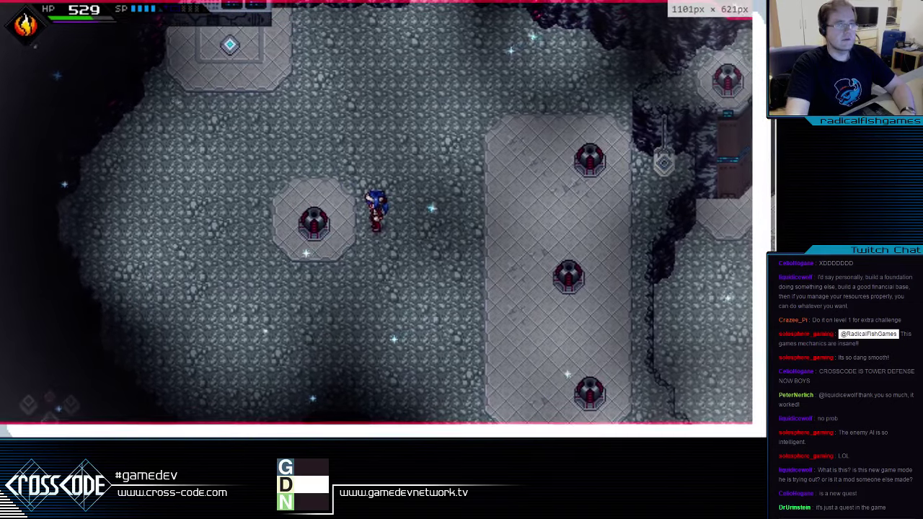
Run to the upper ledge to meet the next wave, retreat onto the tiled floor and shoot toward the crawlers in the arena
key(d)
key(w)
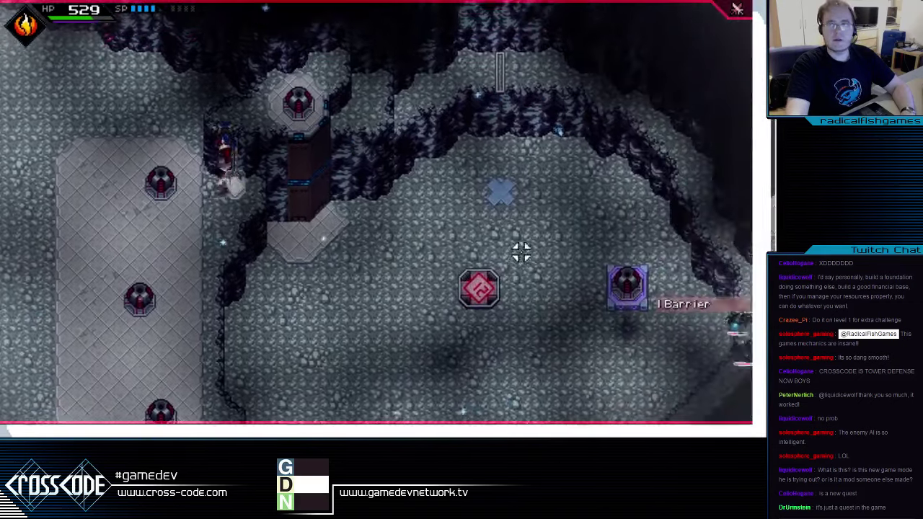
key(w)
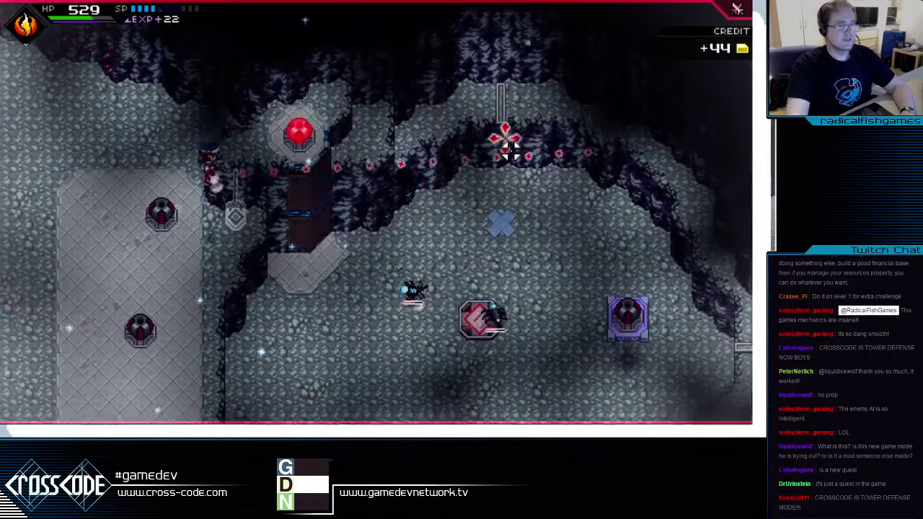
key(s)
key(a)
key(w)
key(d)
click(526, 271)
key(a)
key(s)
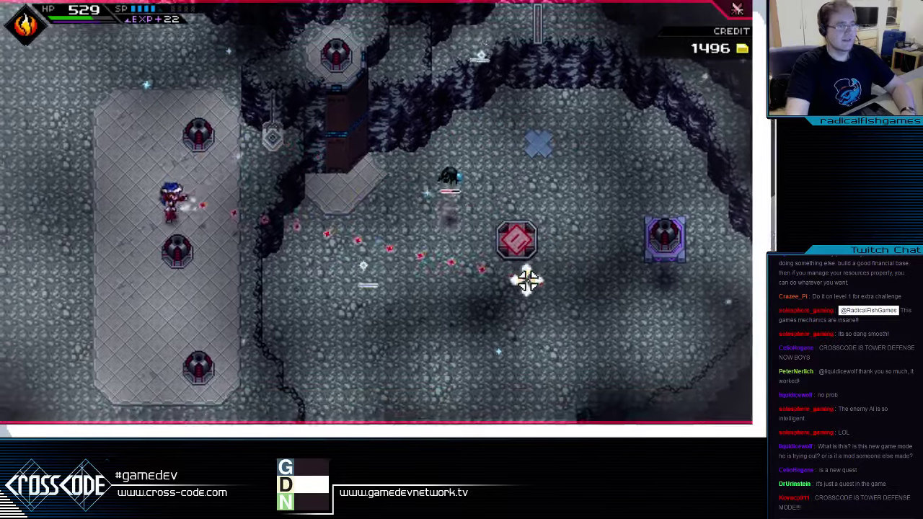
Fire the tiled-floor turrets' bombs across the chasm into the arena while dodging between the crawlers
key(w)
key(a)
key(s)
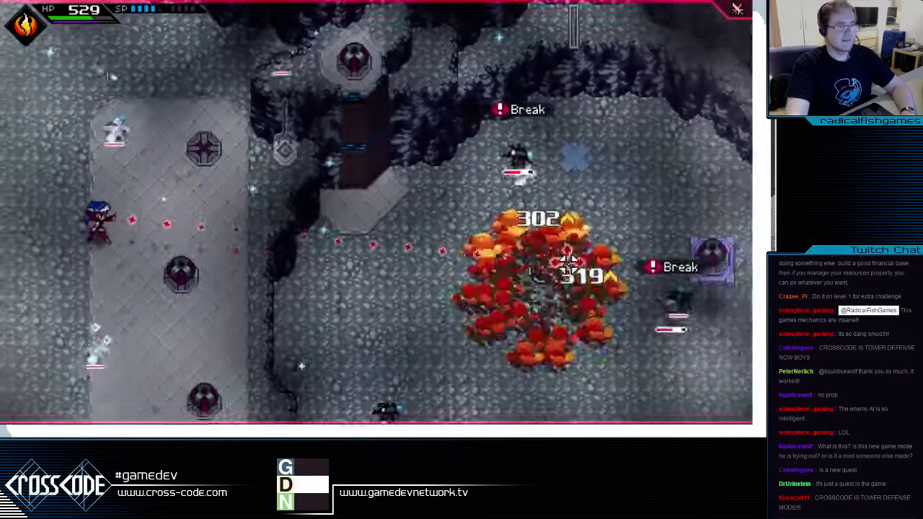
key(d)
click(568, 256)
key(s)
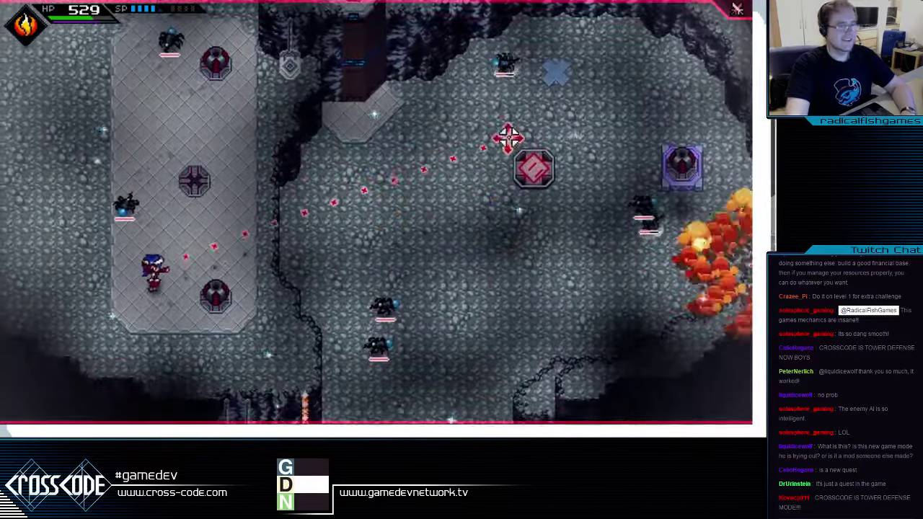
key(d)
click(565, 312)
key(w)
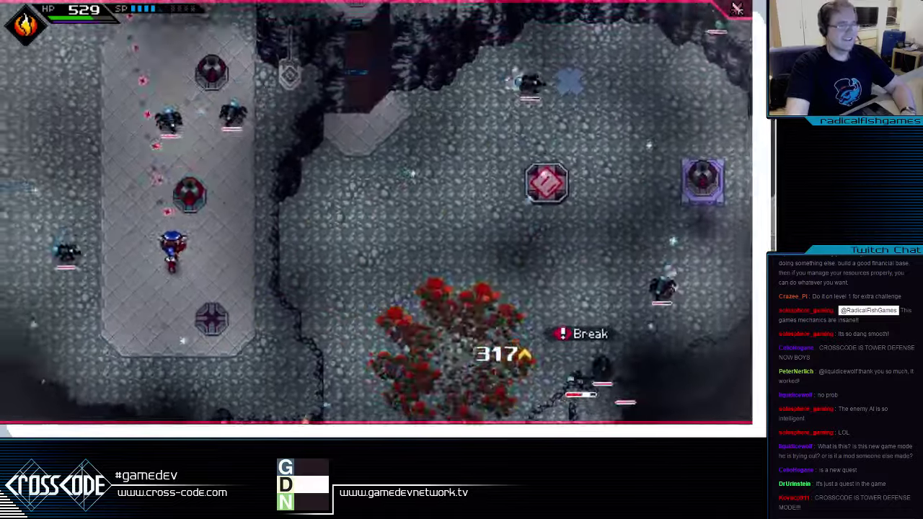
Fire the middle turret's bomb up the tiled floor and aim the next shots toward the upper ledge while evading the crawlers
click(462, 56)
key(s)
key(a)
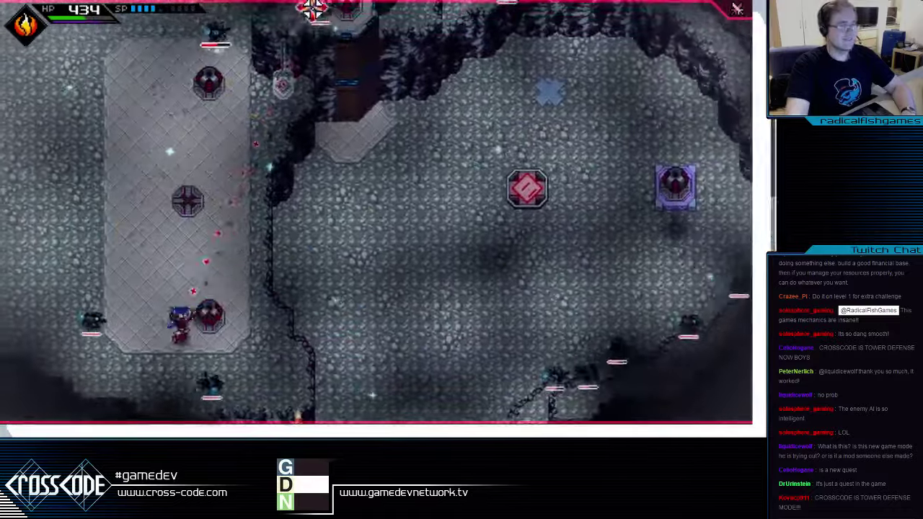
click(313, 15)
key(w)
click(321, 69)
key(a)
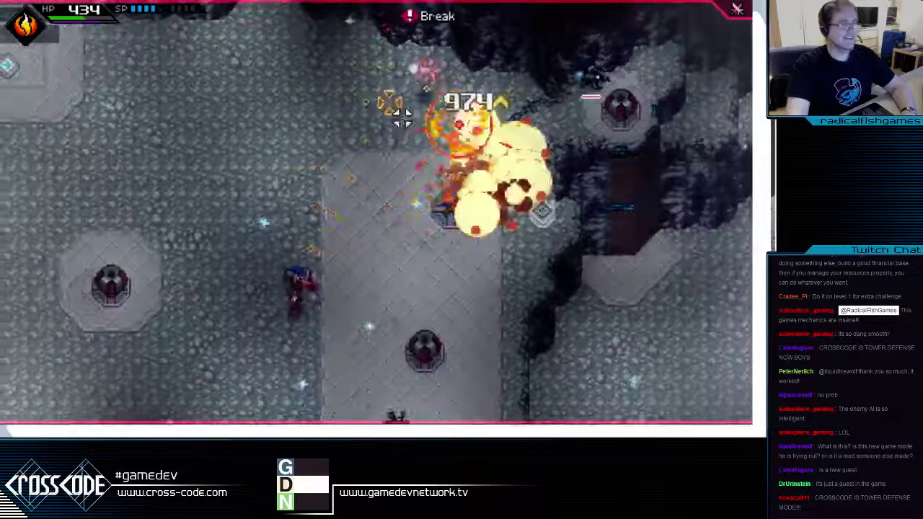
Retreat to the lone turret beside the tiled floor and fire its bomb at the pursuing crawlers while shooting them
key(w)
key(s)
click(601, 280)
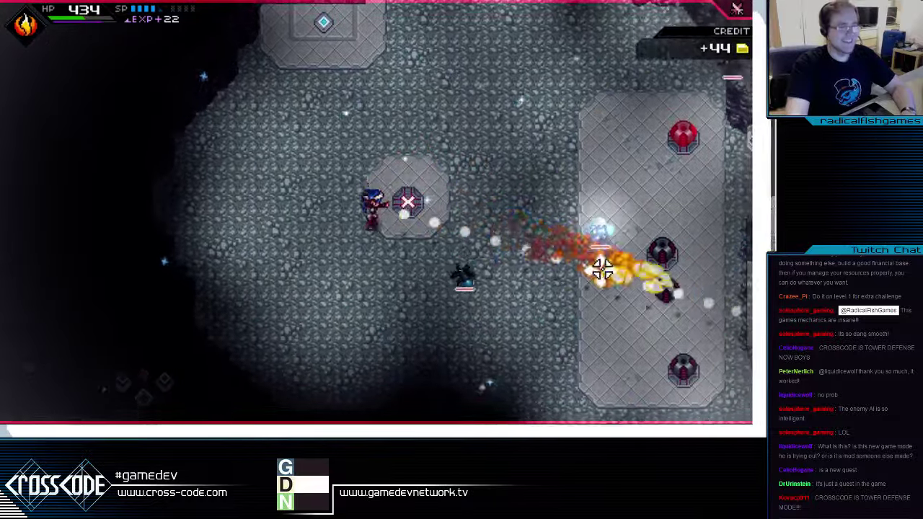
key(s)
key(a)
click(575, 154)
key(d)
click(498, 90)
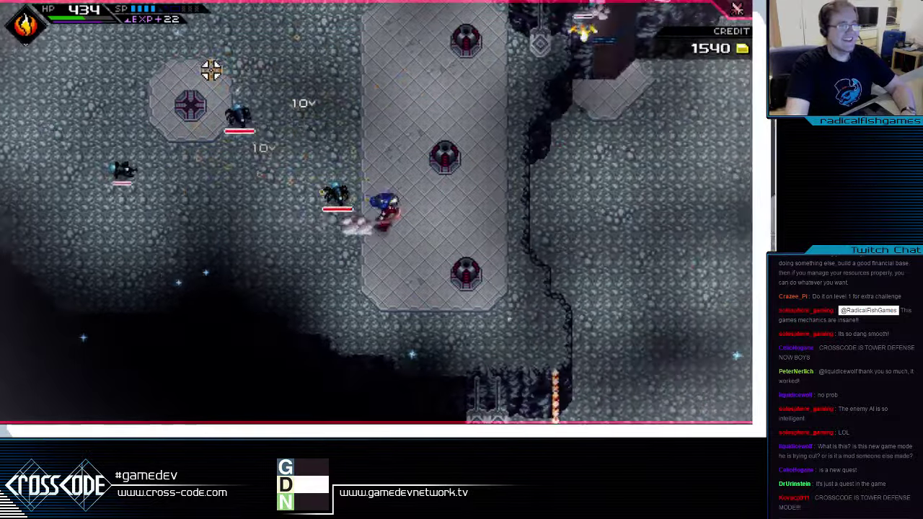
Lure the crawlers into the blast at the lower tiled floor, circle back to the lone turret and bomb the pursuers
key(s)
click(69, 85)
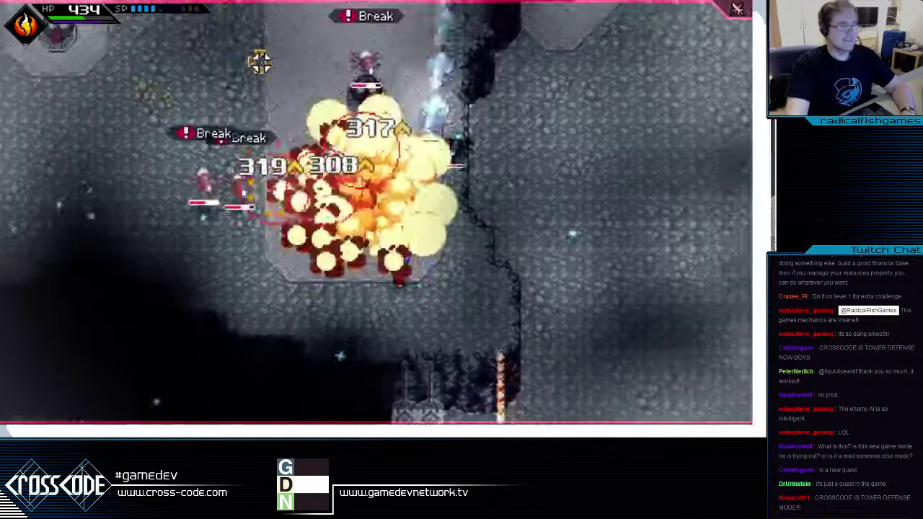
key(a)
key(w)
key(a)
click(433, 239)
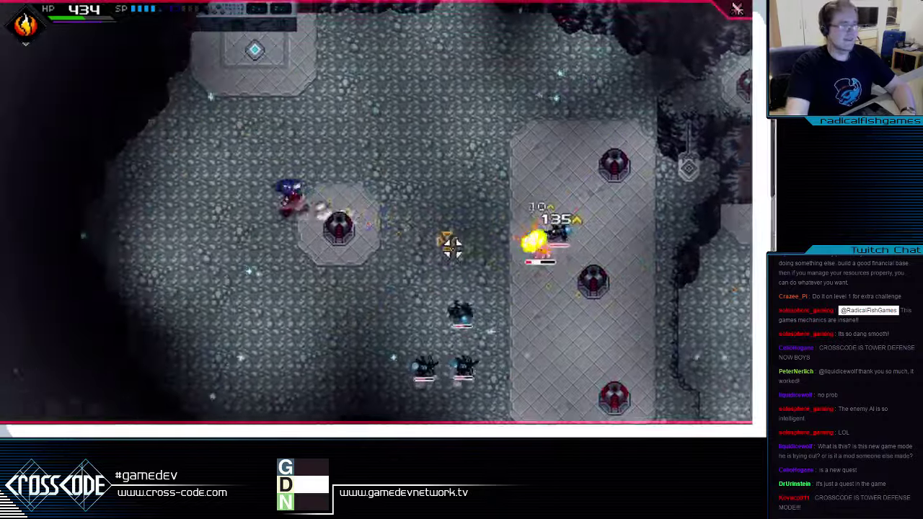
click(490, 355)
click(504, 339)
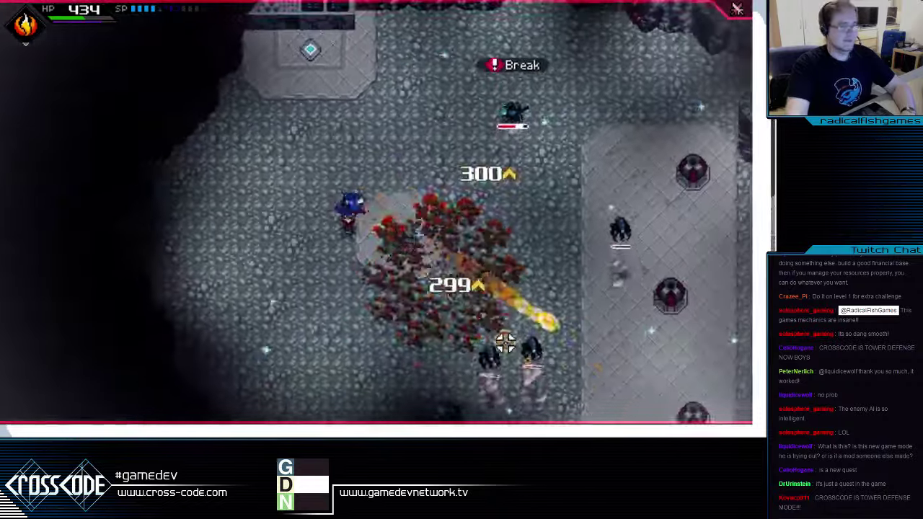
Run to the upper tiled-floor turret, bomb the crawlers following behind and escape toward the bridge
key(s)
key(d)
key(w)
key(d)
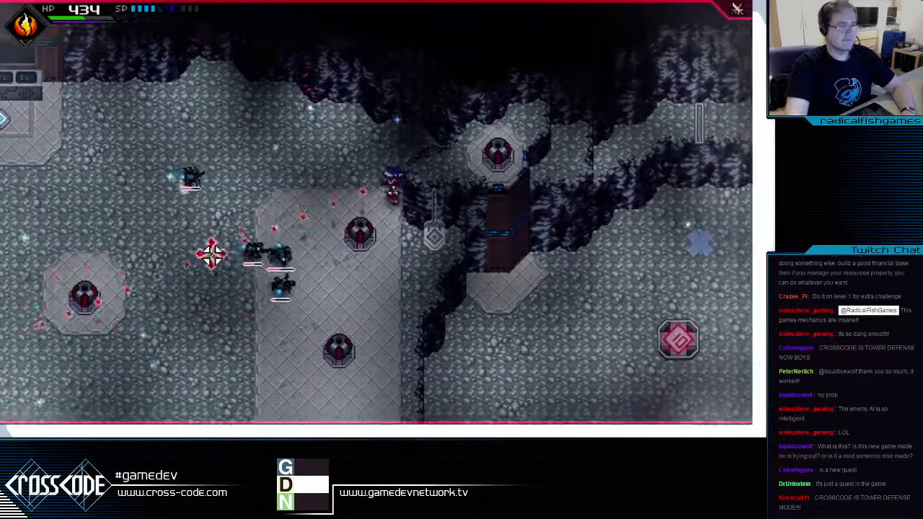
click(163, 205)
click(139, 103)
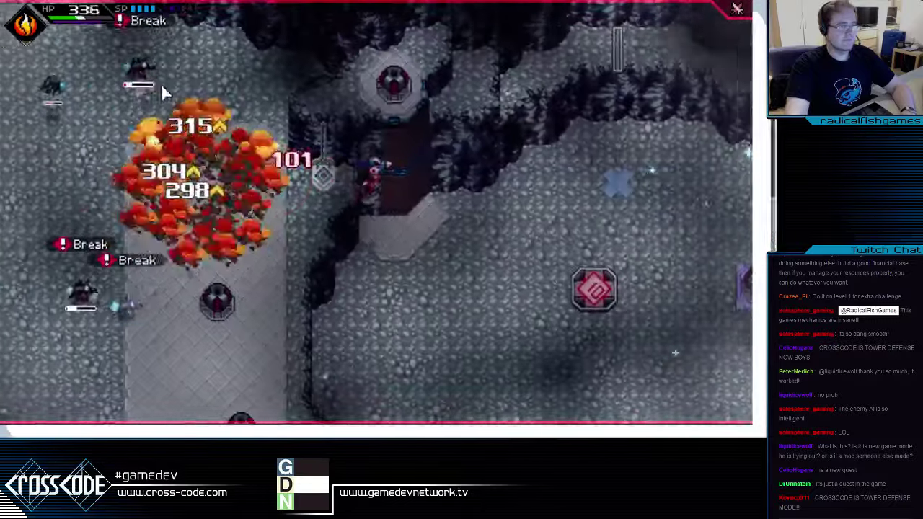
click(159, 83)
Shoot the crawlers blocking the bridge ramp and flee down the arena toward the security barrier switch
key(s)
key(d)
key(s)
click(512, 148)
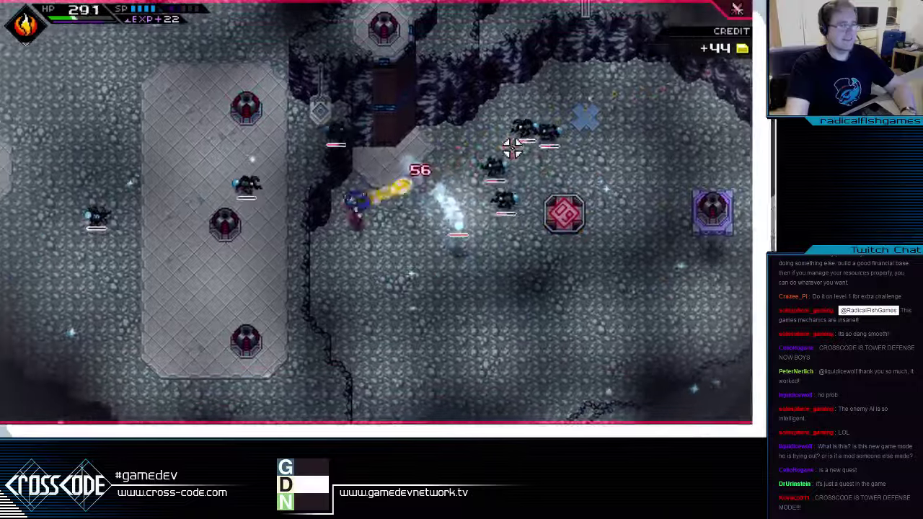
key(s)
key(d)
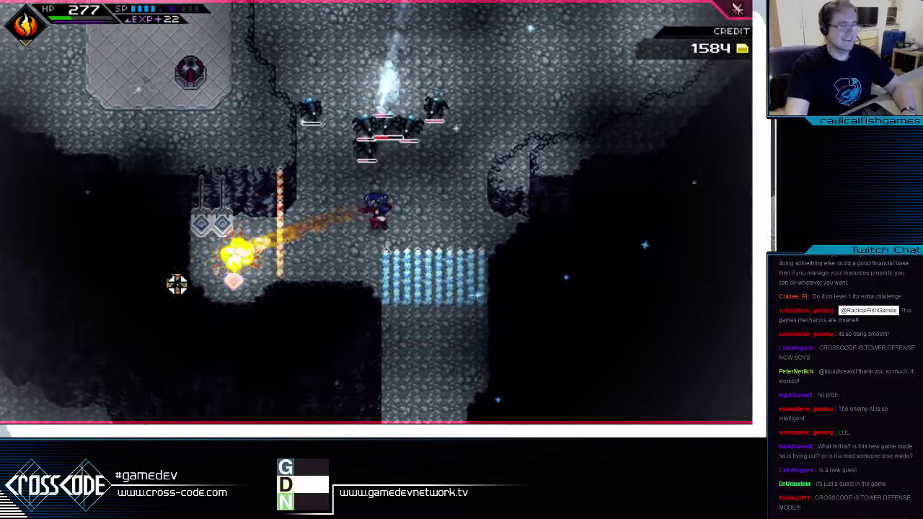
Circle around the arena past the numbered panel while shooting flames into the crowd of crawlers
key(w)
key(d)
click(241, 332)
click(292, 373)
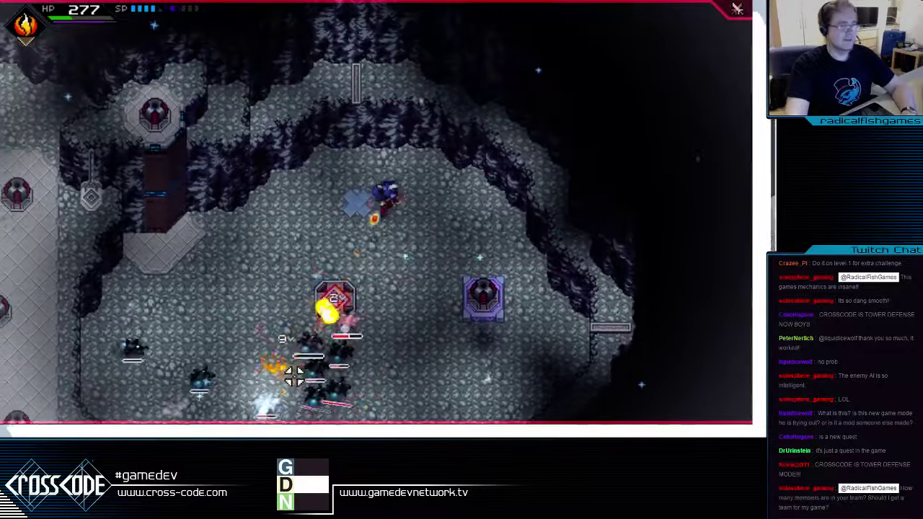
key(a)
click(389, 278)
Lead the crawlers through the opened security barrier and run back up onto the tiled floor
key(s)
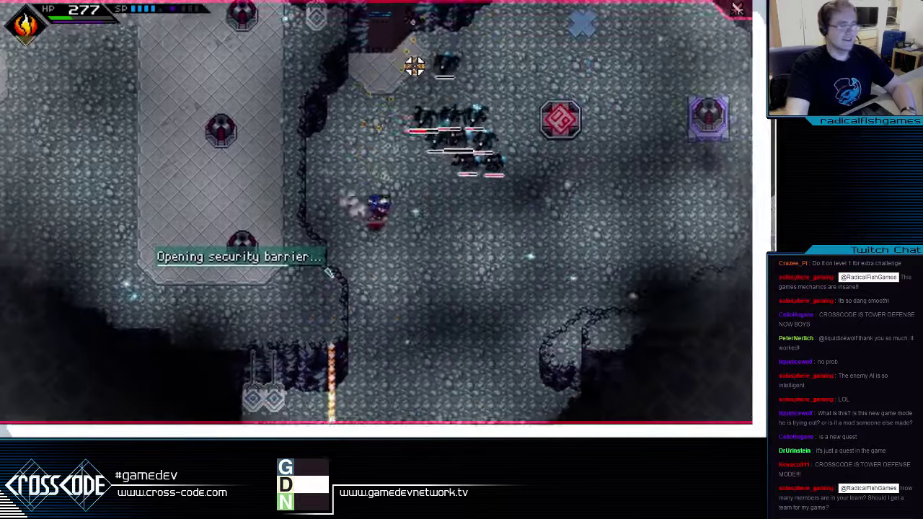
key(s)
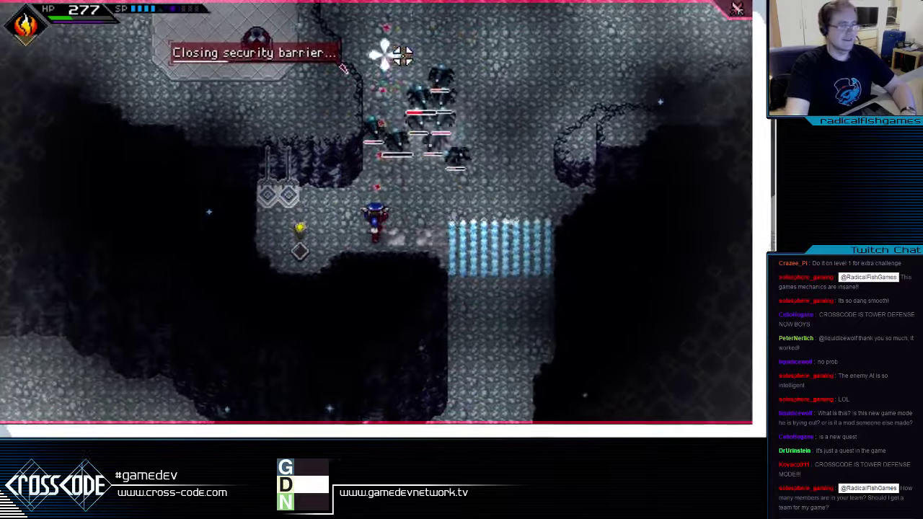
key(a)
key(w)
key(a)
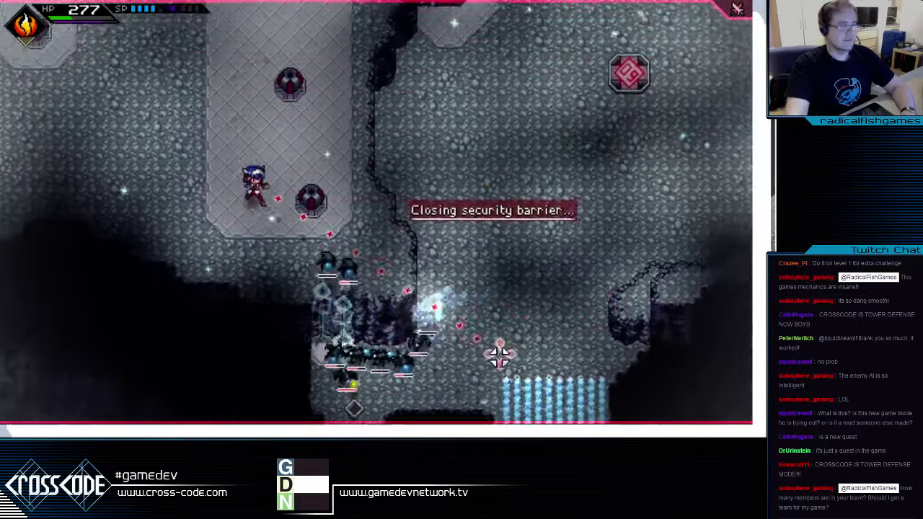
Fire the lowest turret's bomb into the crawlers crowded at the security barrier and back away up the tiled floor
key(d)
click(418, 423)
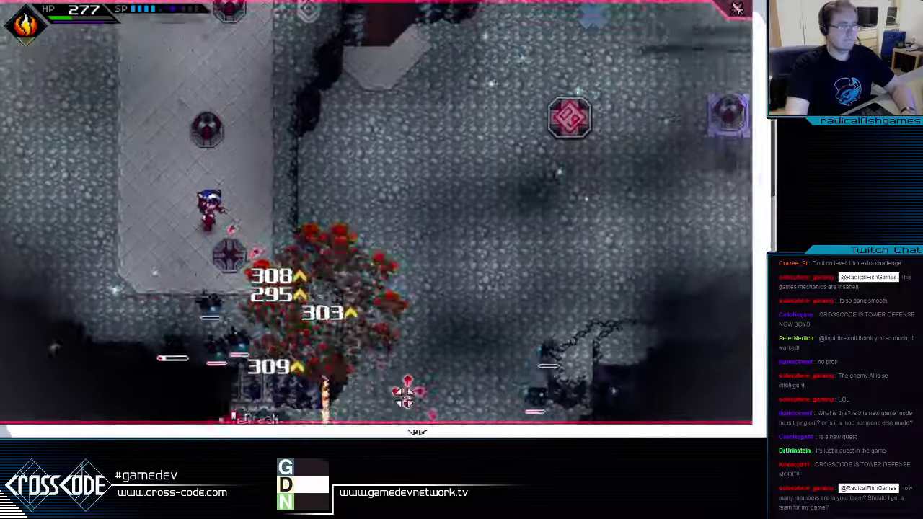
key(w)
key(a)
key(d)
click(267, 408)
key(a)
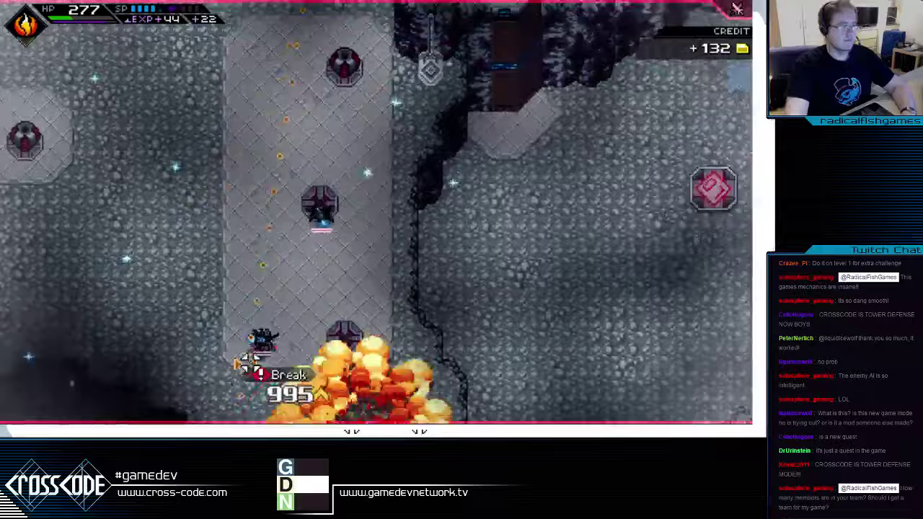
Fire turret bombs down the tiled floor from its upper end to hit the crawlers coming up
click(250, 363)
key(d)
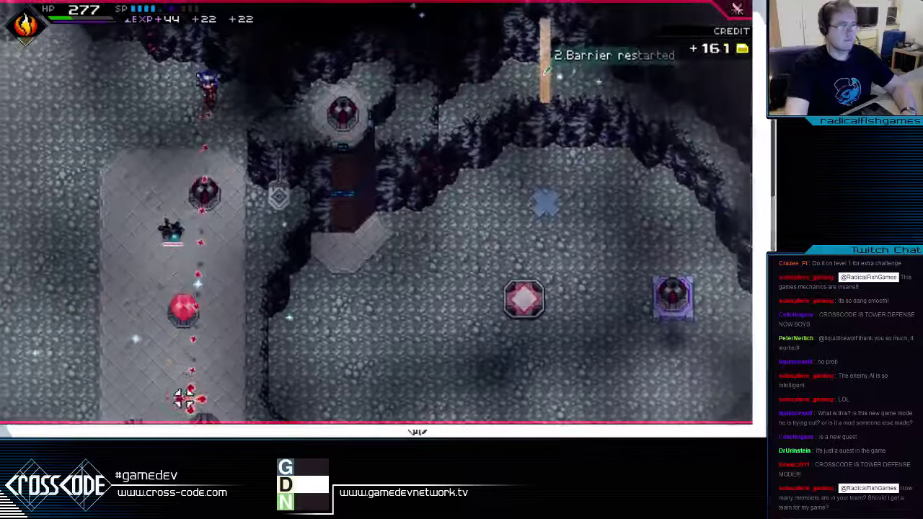
key(a)
click(217, 373)
key(d)
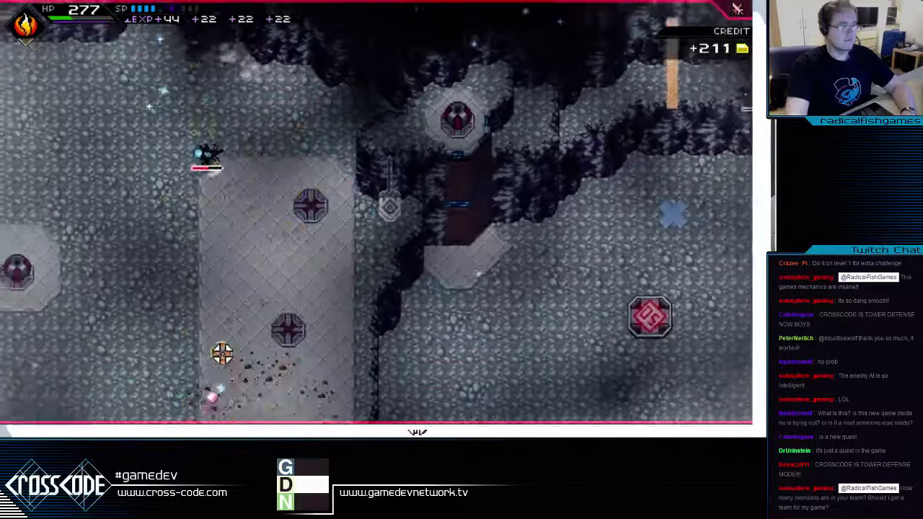
key(a)
click(511, 315)
Back away past the console platform while shooting the crawlers, and line up the lone turret's bomb
key(s)
click(522, 307)
key(a)
click(558, 258)
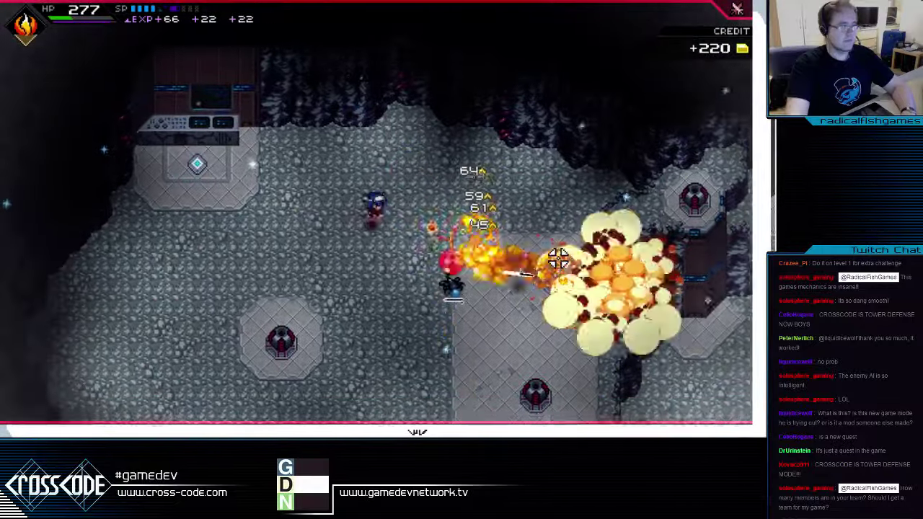
click(645, 223)
key(s)
key(a)
click(462, 105)
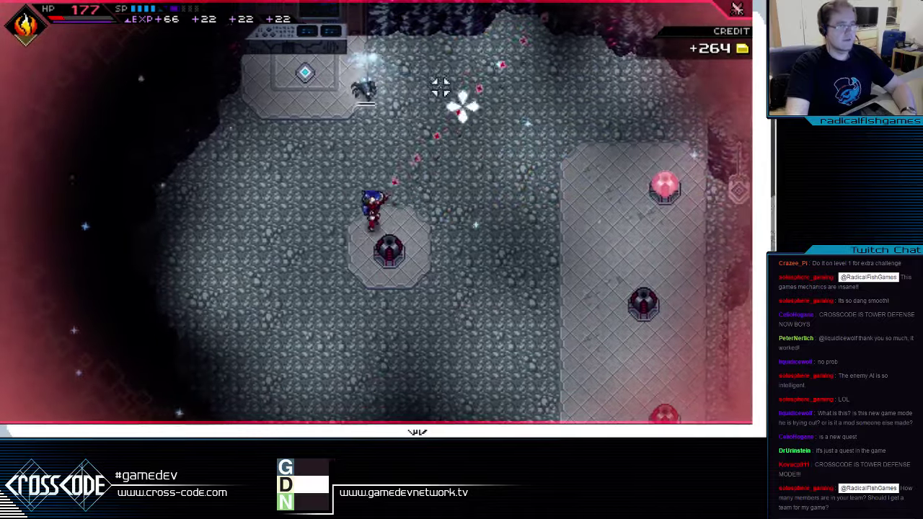
Dodge below the lone turret and shoot the crawlers chasing from the console platform while moving toward the tiled floor
key(s)
key(d)
key(s)
click(281, 36)
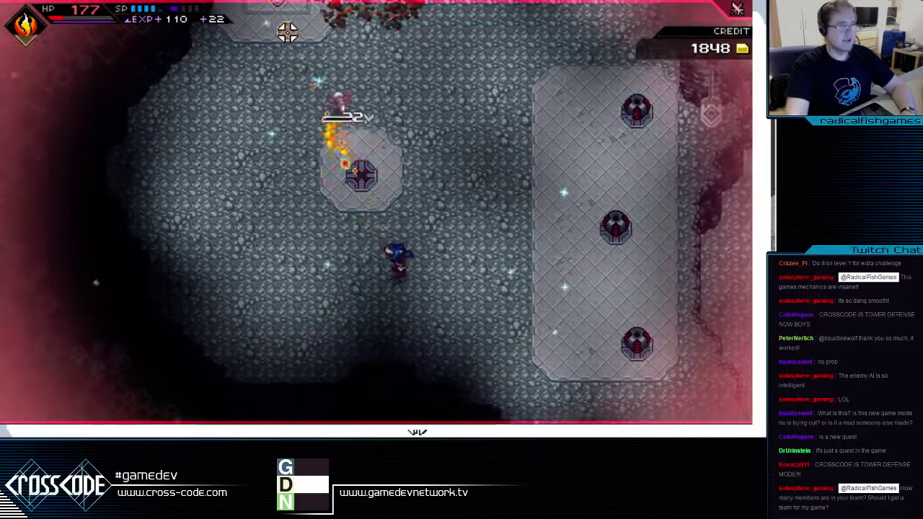
key(w)
key(d)
click(204, 187)
key(w)
click(144, 256)
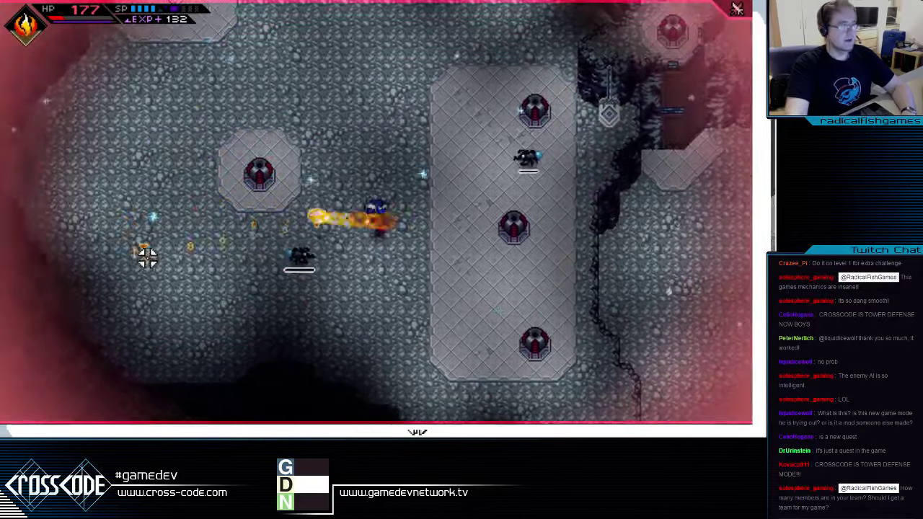
Shoot the nearby crawler, circle back behind the lone turret and aim at the remaining crawler
click(271, 325)
key(w)
click(428, 363)
key(a)
key(s)
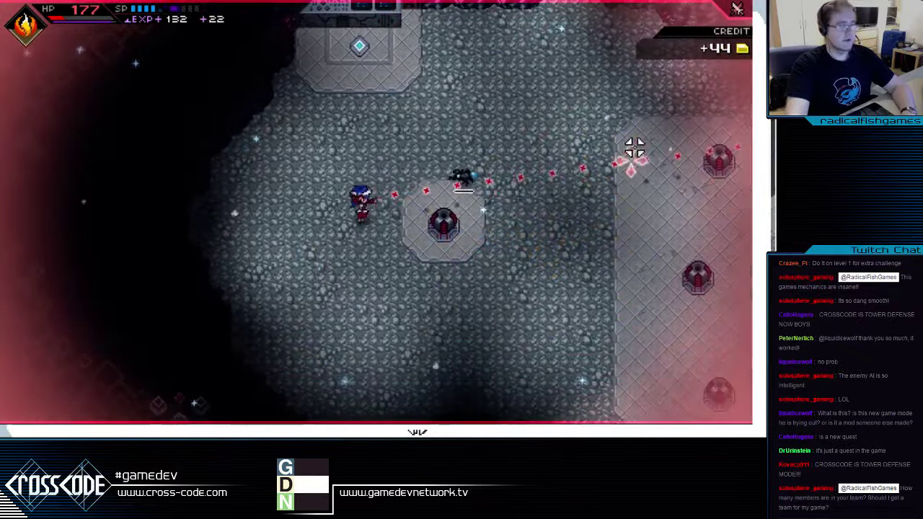
key(d)
Fire the lone turret's bomb toward the console platform, run to the tiled floor and keep shooting
click(449, 27)
key(a)
key(w)
key(d)
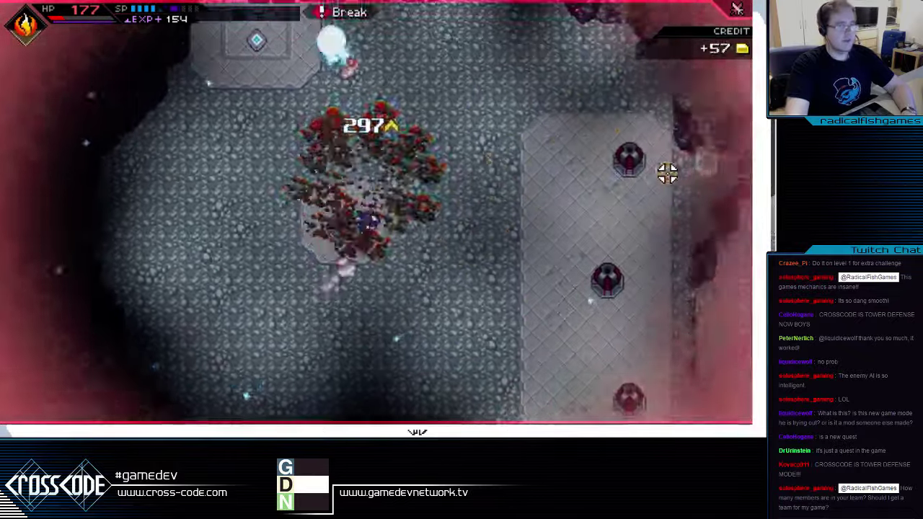
click(692, 210)
key(s)
key(a)
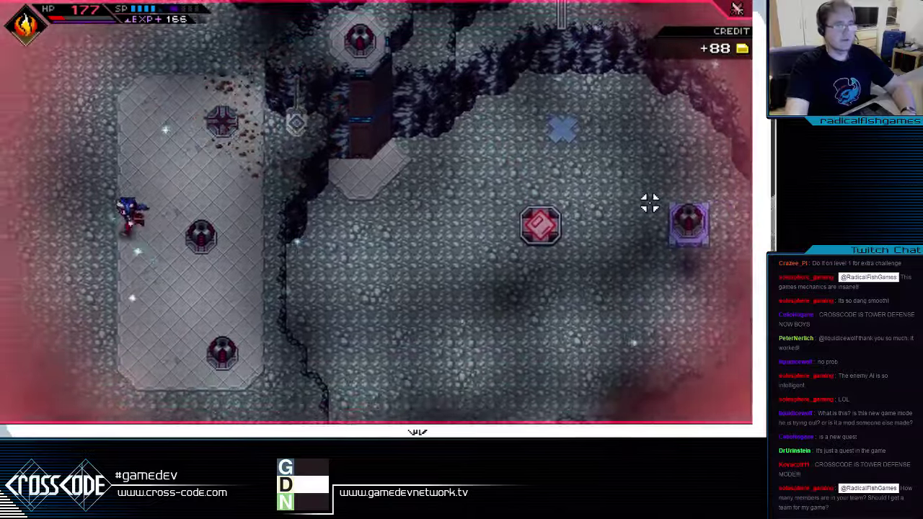
Run from the edge of the tiled floor to the space between its turrets while keeping watch for crawlers
key(w)
key(d)
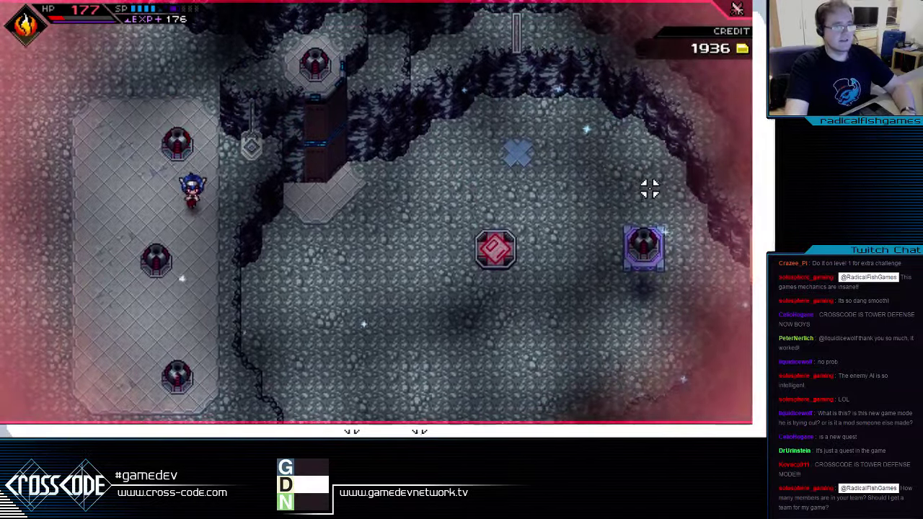
key(s)
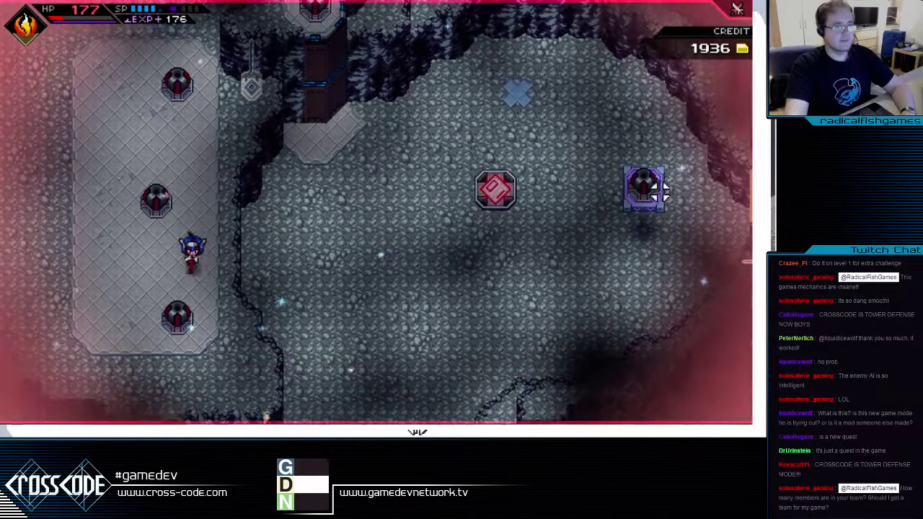
Run up to the raised turret on the ledge and fire its bomb at the crawler on the upper path
key(w)
click(659, 155)
key(d)
key(w)
key(d)
drag(659, 155, 618, 78)
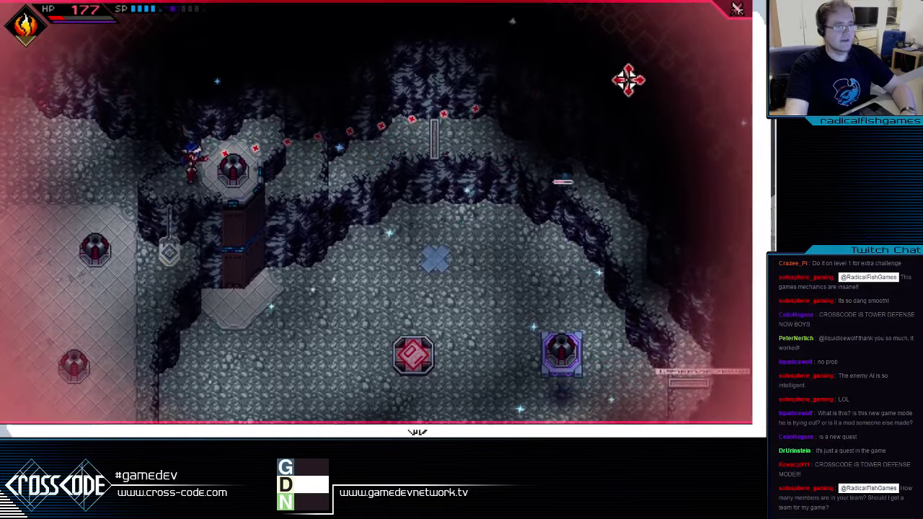
click(626, 79)
key(s)
click(620, 78)
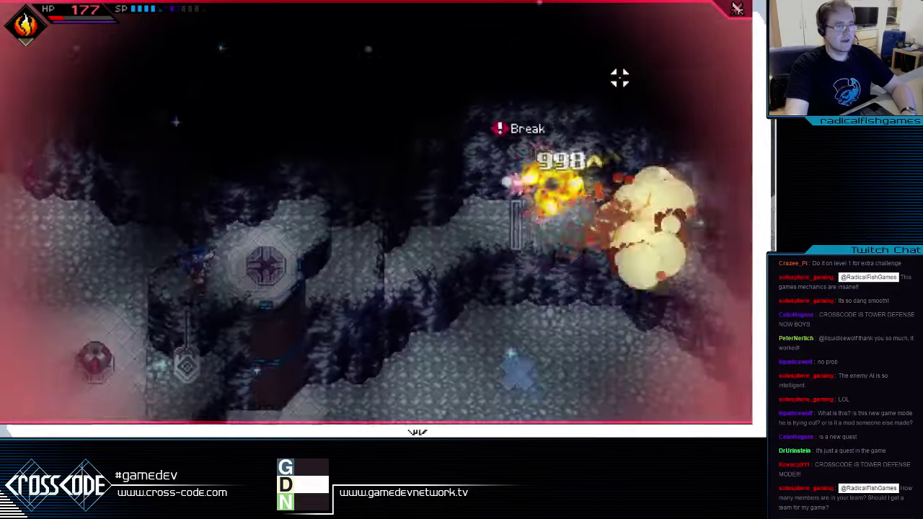
key(s)
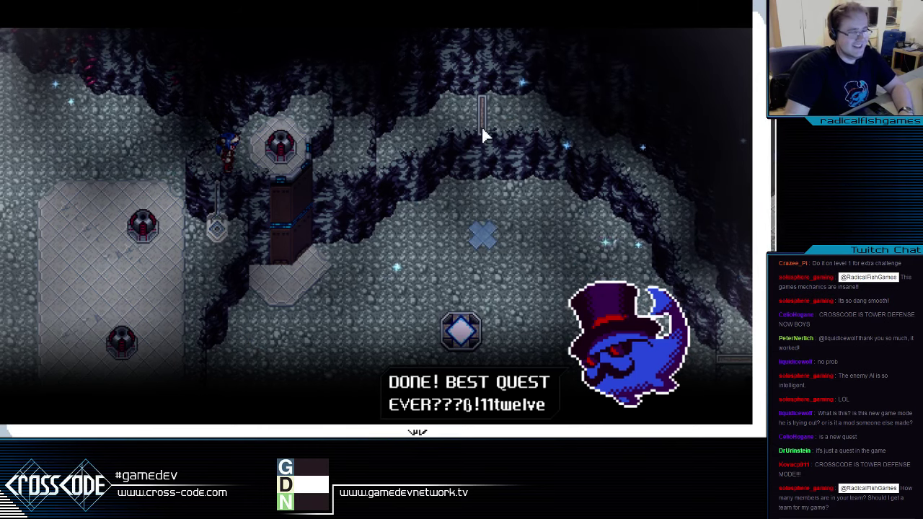
Dismiss the closing battle dialogue and run around the tiled floor back toward the console platform
click(521, 168)
key(a)
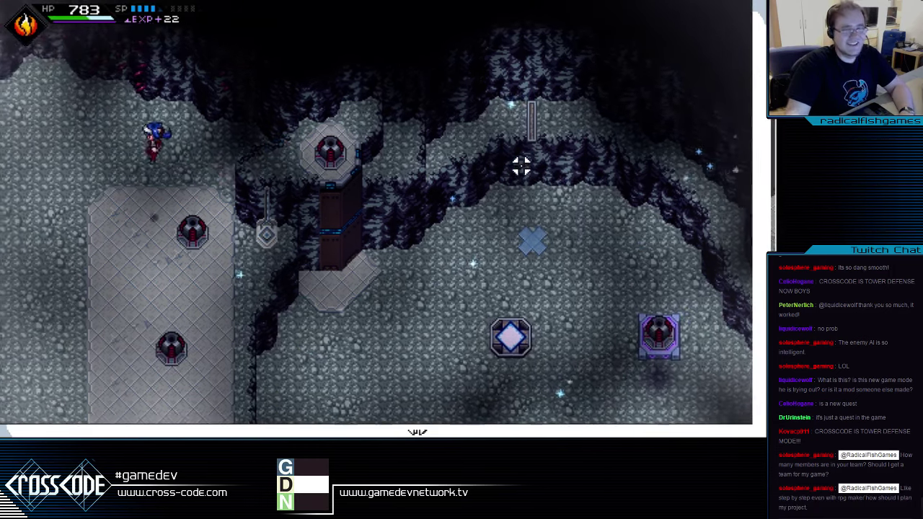
key(d)
key(s)
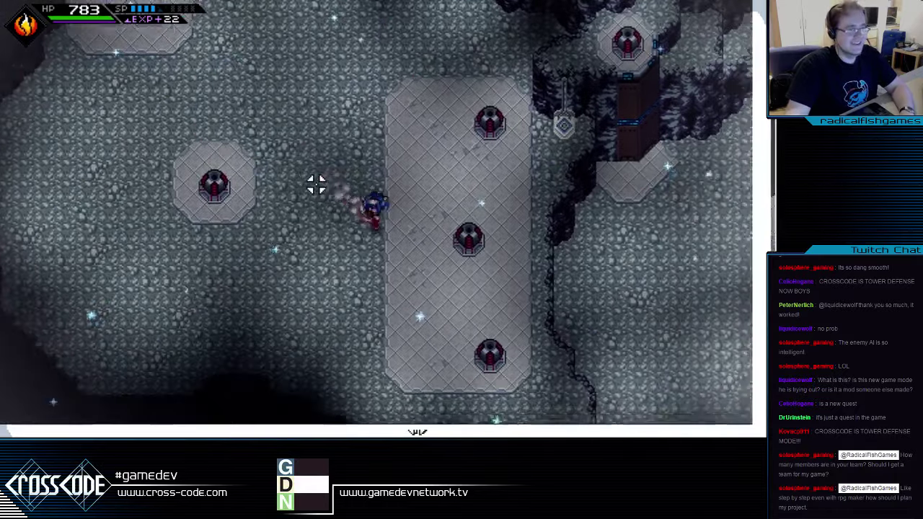
key(w)
key(a)
key(w)
key(a)
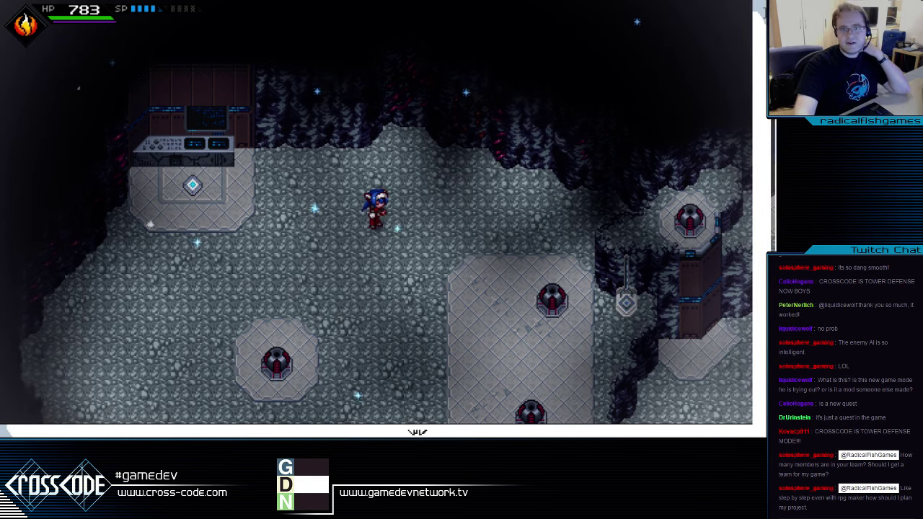
Switch to the code editor and remove the stray "d" characters after "renderHeight = 0;" and the closing brace in scalable-prop.js
key(alt+Tab)
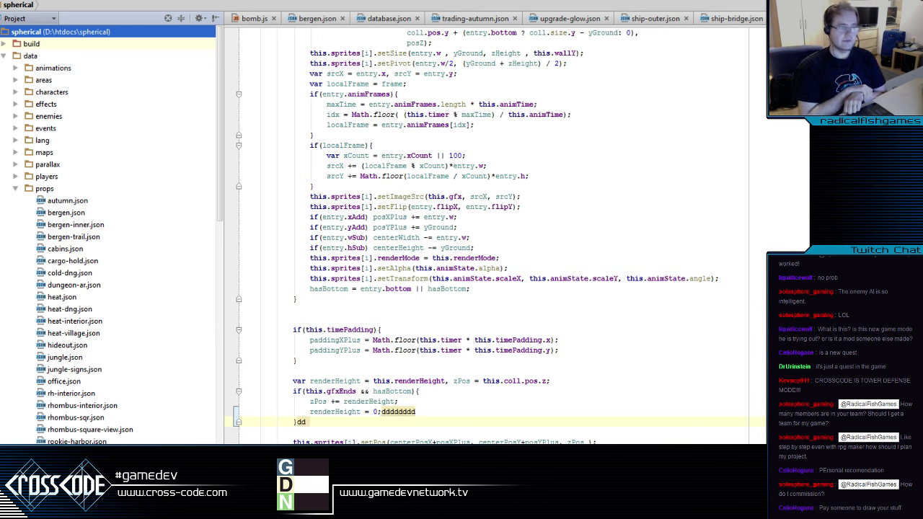
click(507, 374)
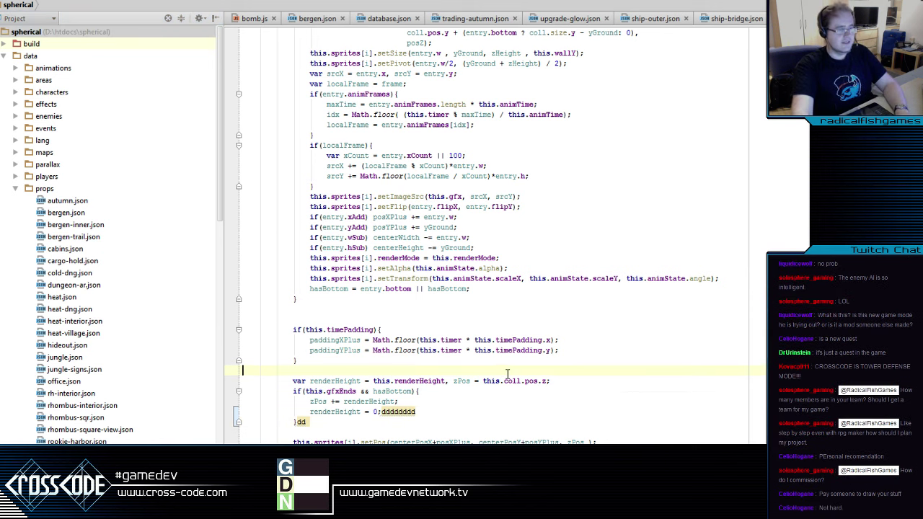
key(ctrl+z)
key(ctrl+z)
key(ctrl+z)
key(ctrl+z)
key(ctrl+z)
key(ctrl+z)
key(ctrl+z)
key(ctrl+z)
key(ctrl+z)
key(ctrl+z)
key(BackSpace)
key(BackSpace)
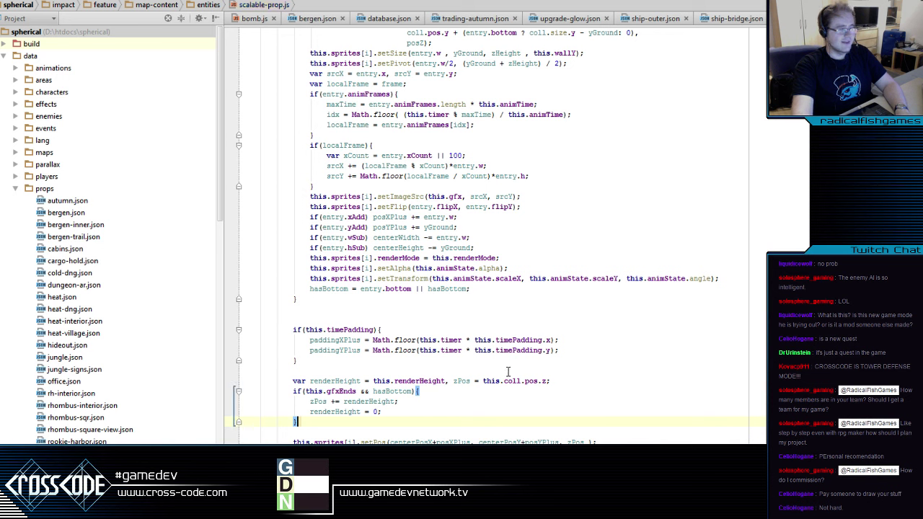
click(560, 371)
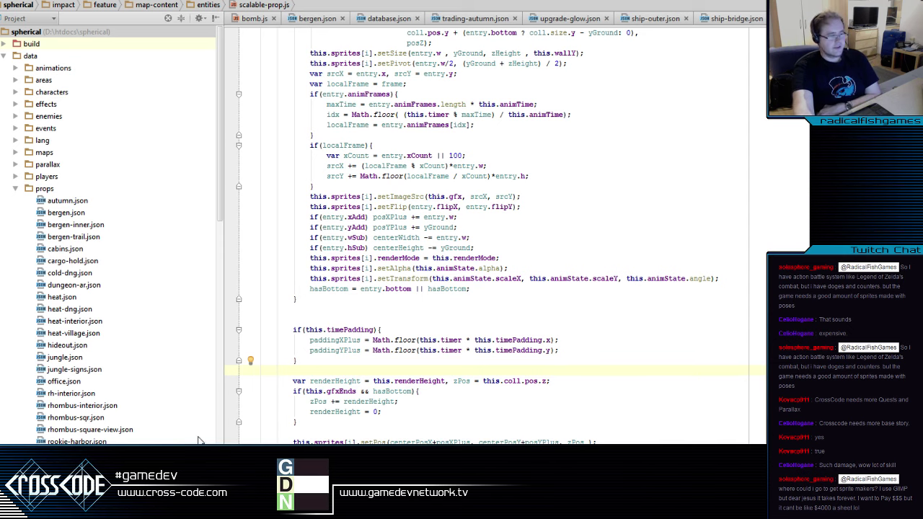
Switch to Photoshop and browse for a file to open in the spherical project's media/entity/player folder
key(alt+Tab)
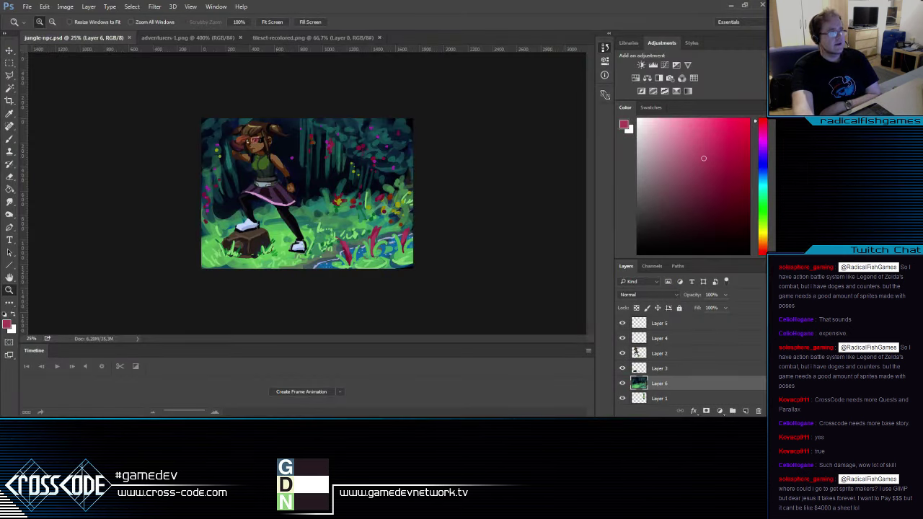
key(ctrl+o)
click(123, 172)
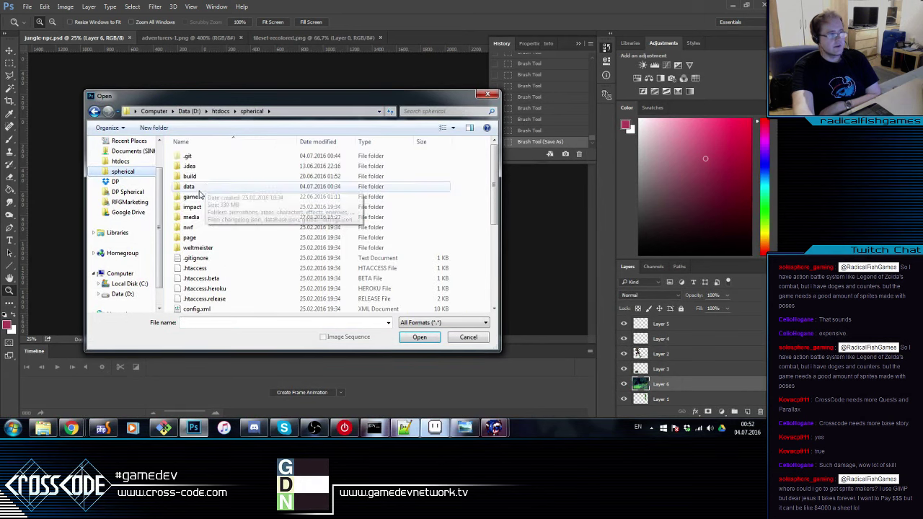
double_click(202, 213)
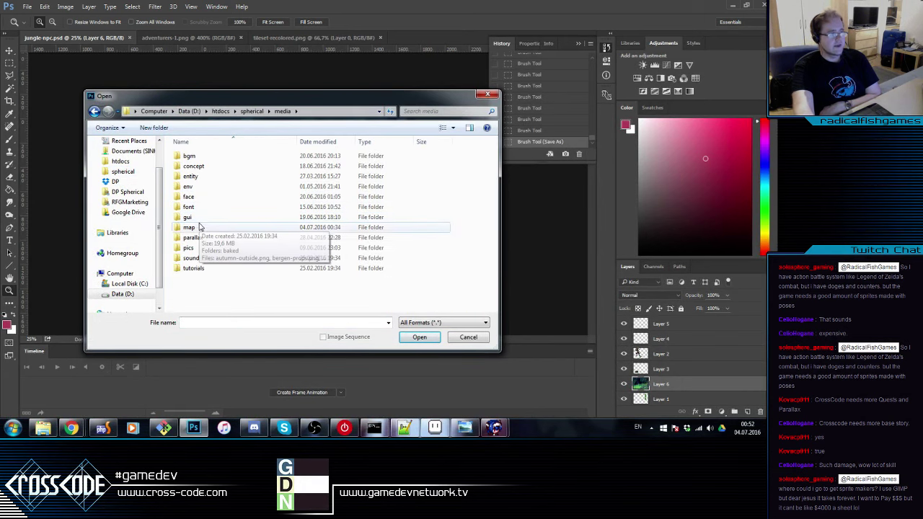
double_click(190, 227)
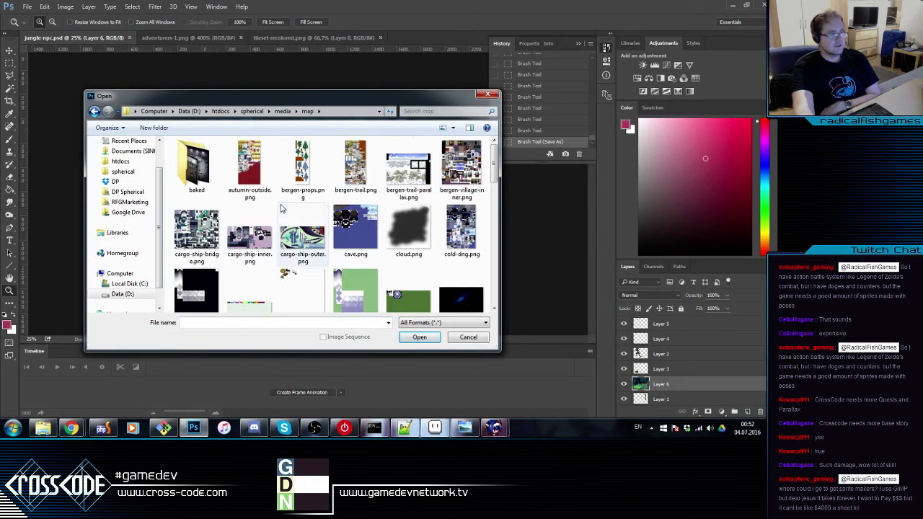
click(282, 111)
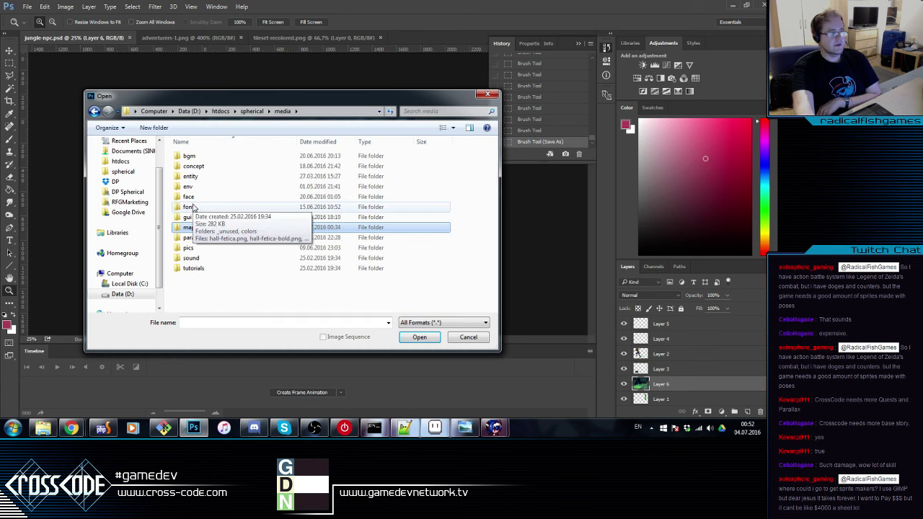
double_click(195, 177)
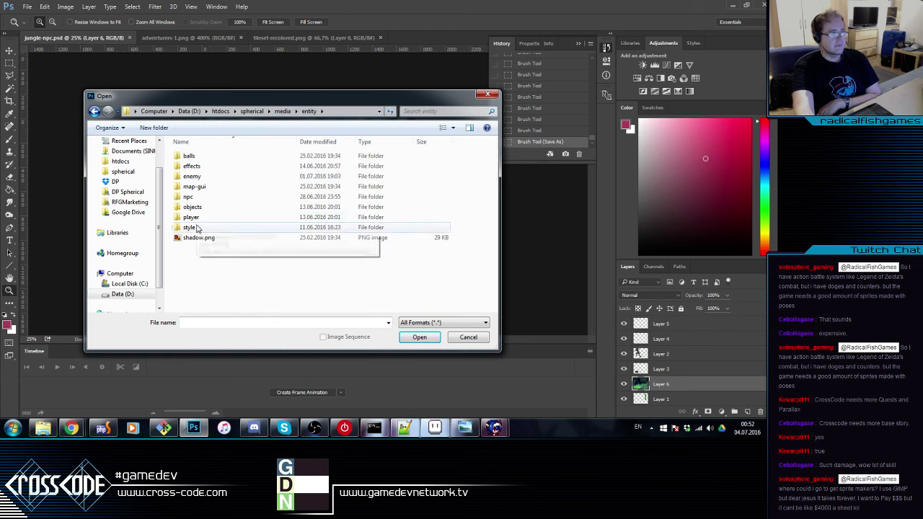
double_click(245, 214)
Open the throw.png sprite sheet from the player folder and enlarge it to 300%
click(408, 229)
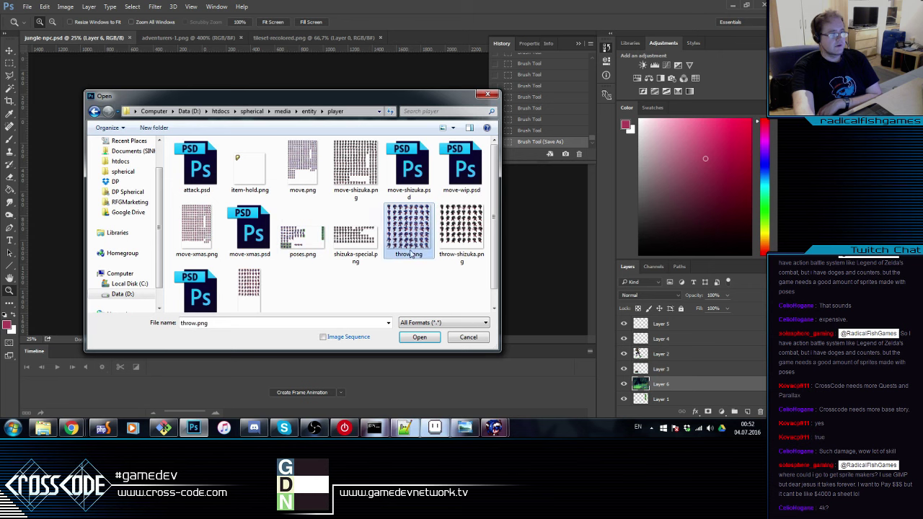
click(356, 231)
click(405, 241)
double_click(405, 242)
click(317, 142)
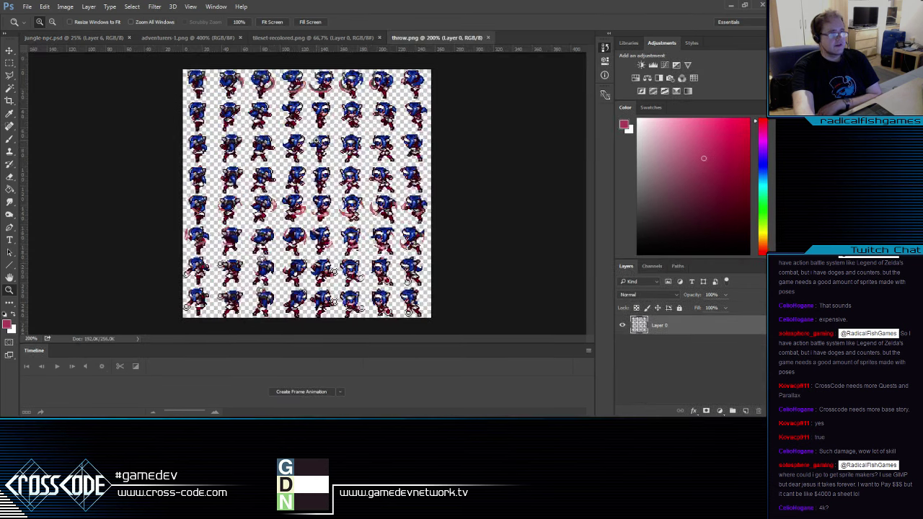
click(318, 141)
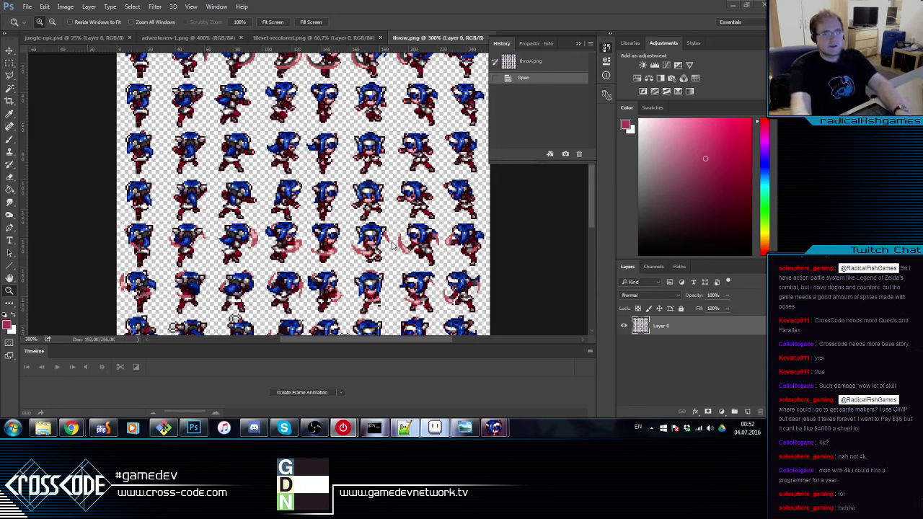
Show the grid over the sprite sheet and marquee-select its first row of throw sprites
drag(163, 63, 151, 93)
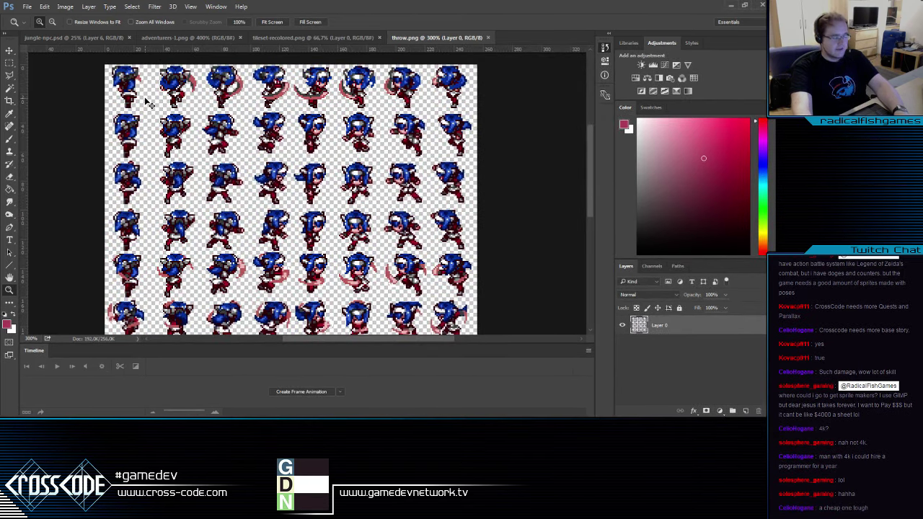
key(ctrl+apostrophe)
click(9, 63)
drag(106, 64, 512, 113)
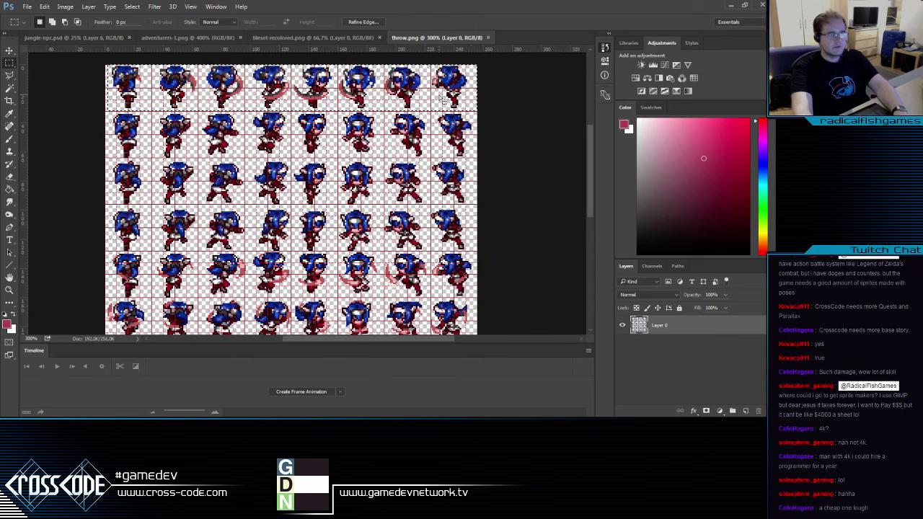
Mark out the next rows of throw sprites and extend the marquee over the sheet's upper four rows
drag(435, 90, 436, 137)
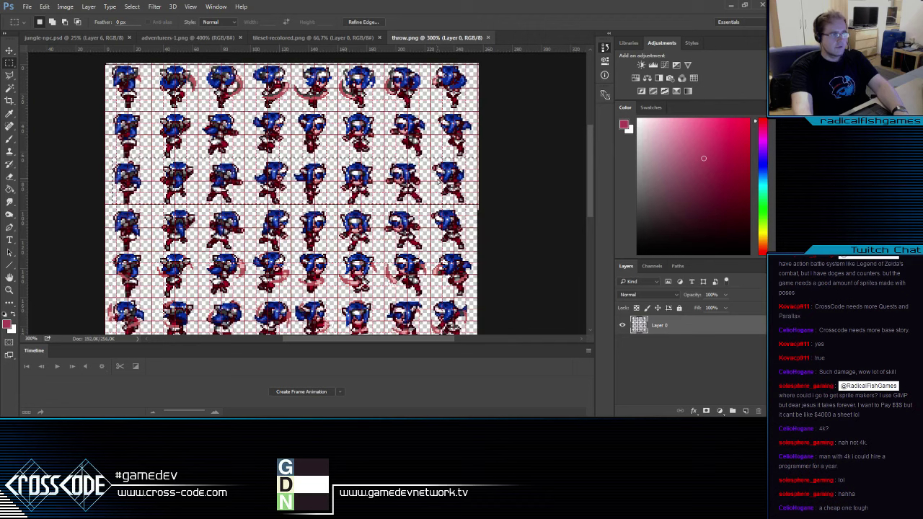
click(500, 252)
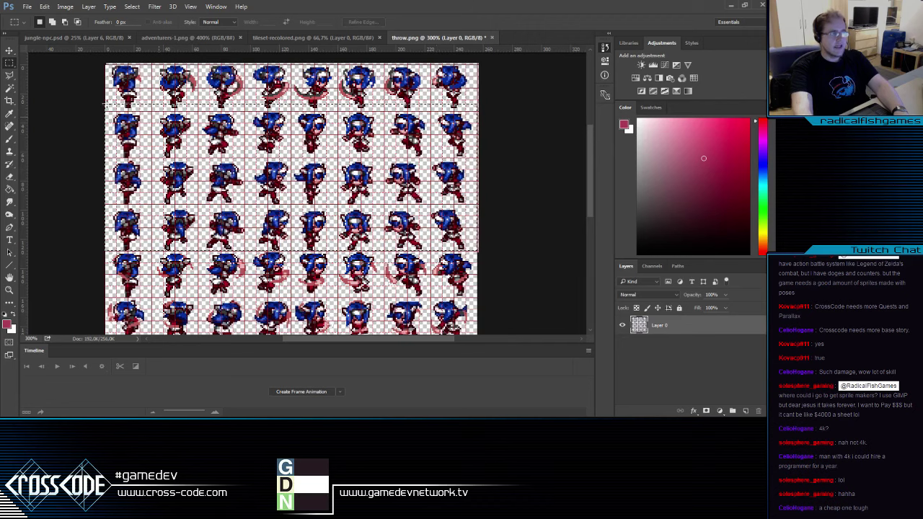
drag(106, 103, 87, 64)
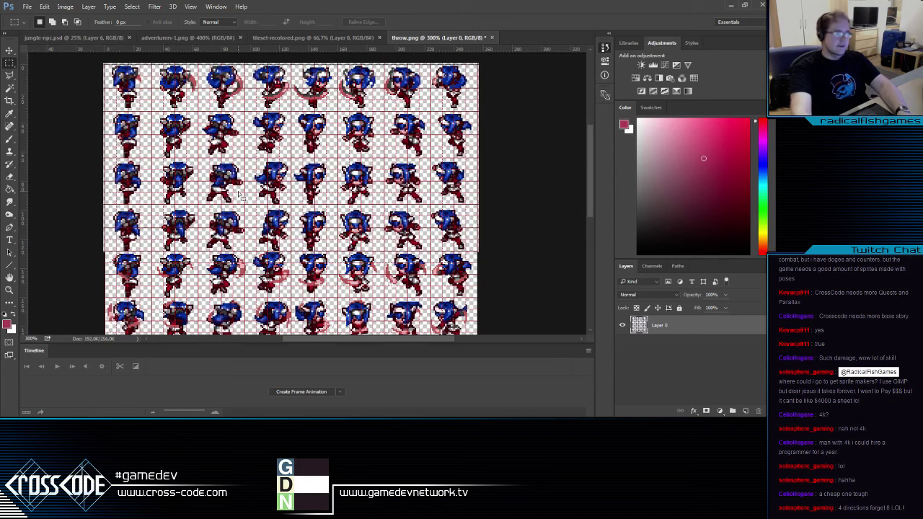
Marquee-select the lower rows of throw sprites and show the whole sheet at 200%
drag(239, 252, 248, 108)
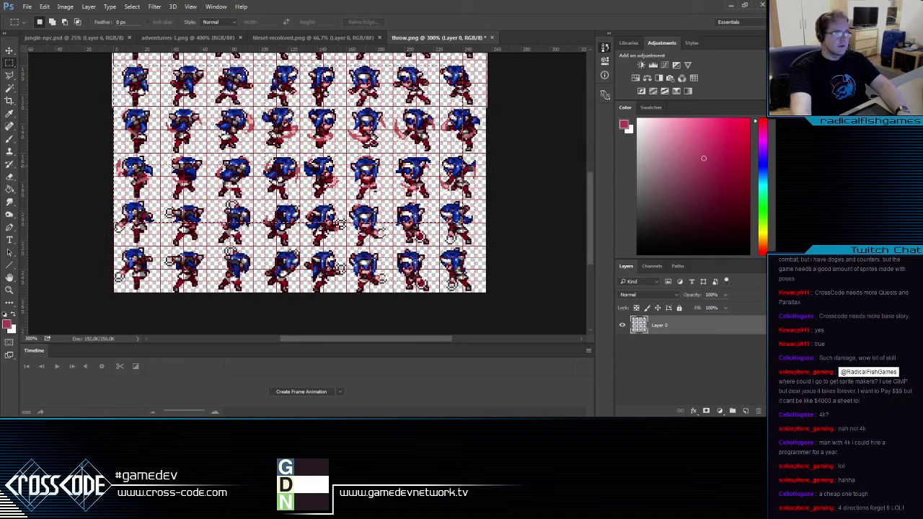
key(ctrl+shift+d)
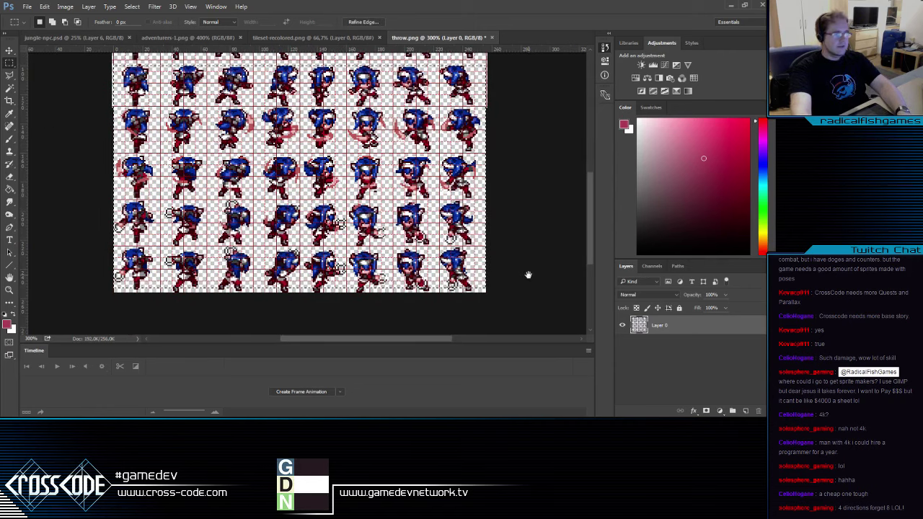
drag(528, 274, 101, 132)
click(9, 290)
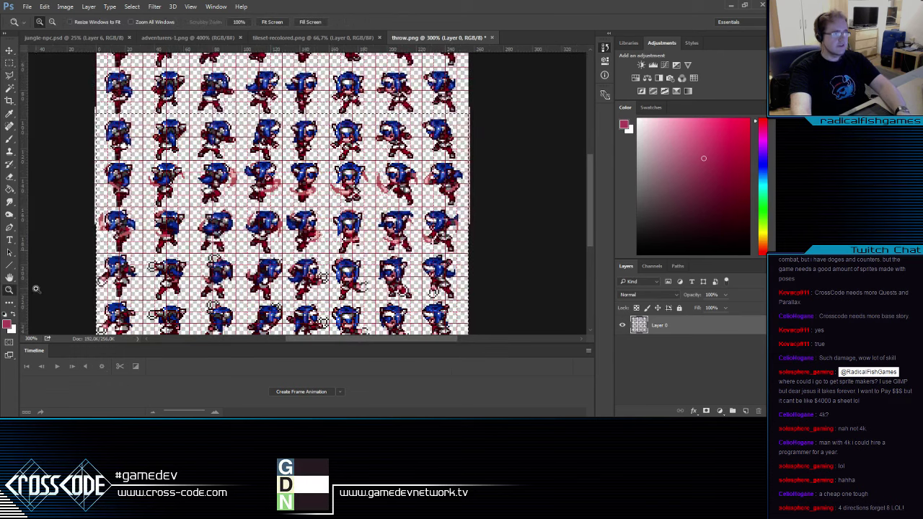
alt+click(366, 231)
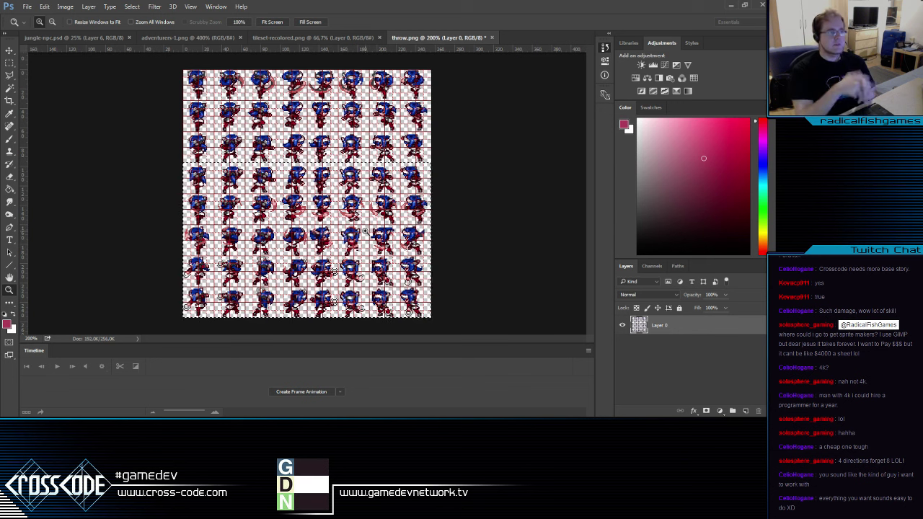
Clear the current selection and marquee-select the bottom four rows of the sprite sheet
click(9, 62)
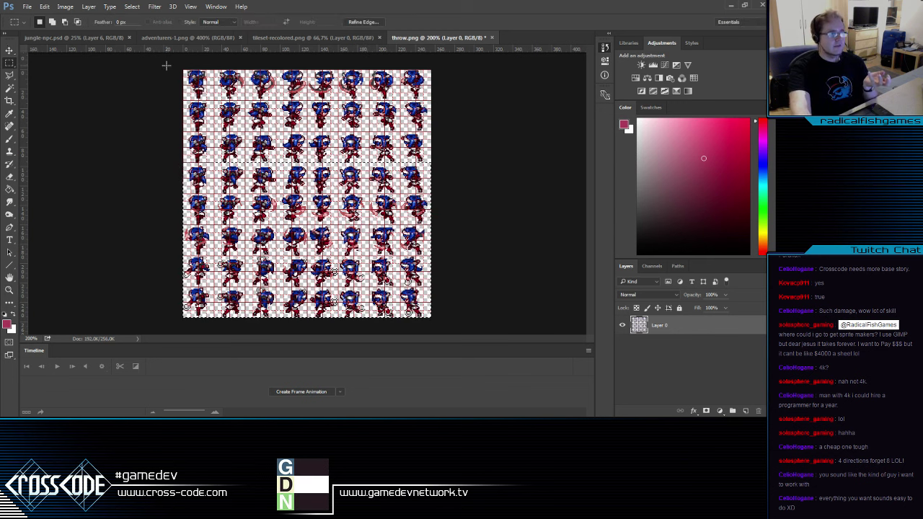
key(ctrl+d)
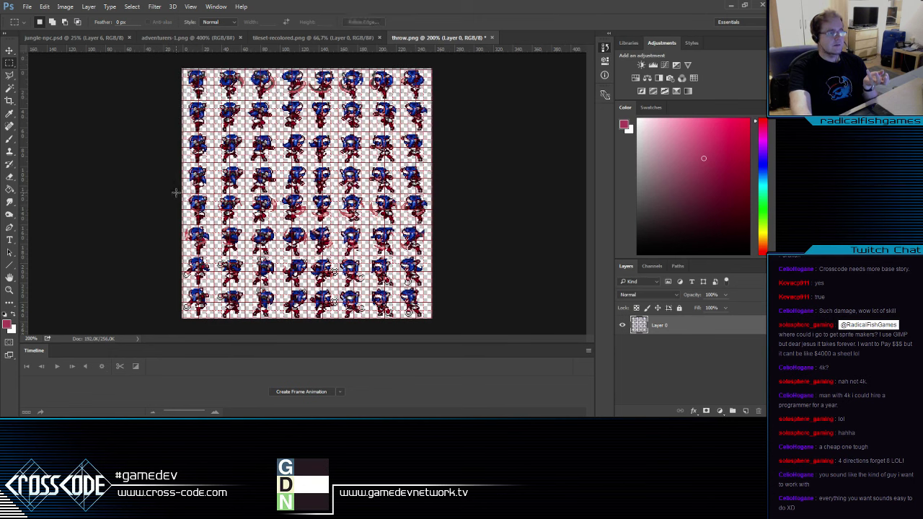
drag(176, 192, 587, 343)
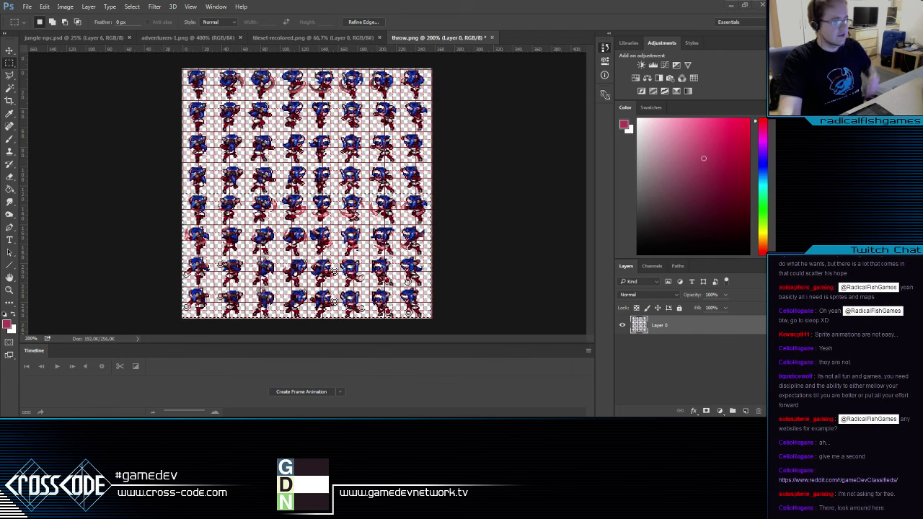
Switch to Chrome, search for "pixeljoint" in a new tab, and select the pixeljoint.com address
key(alt+Tab)
key(ctrl+t)
text(pixeljoint)
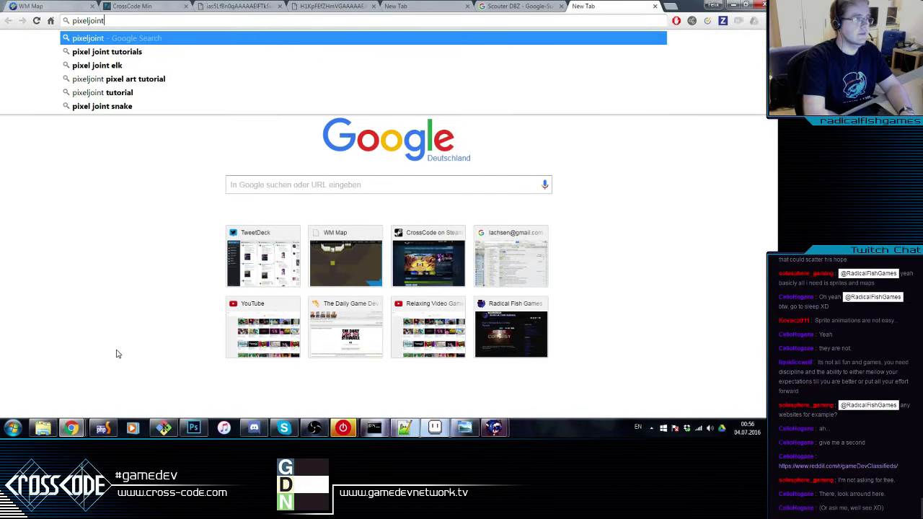
key(Return)
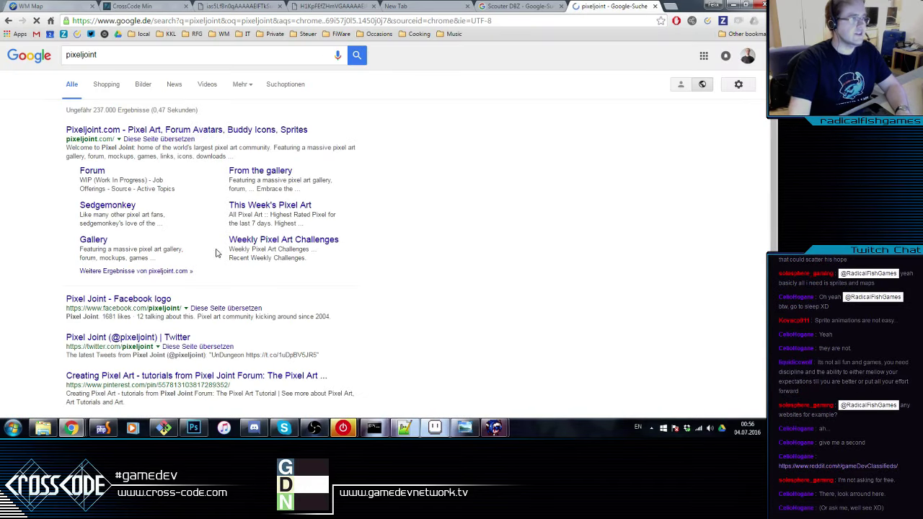
click(167, 20)
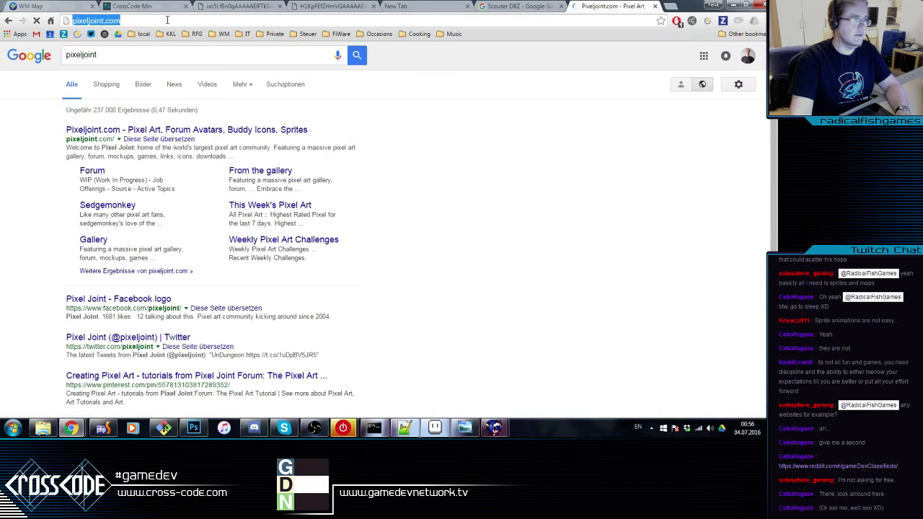